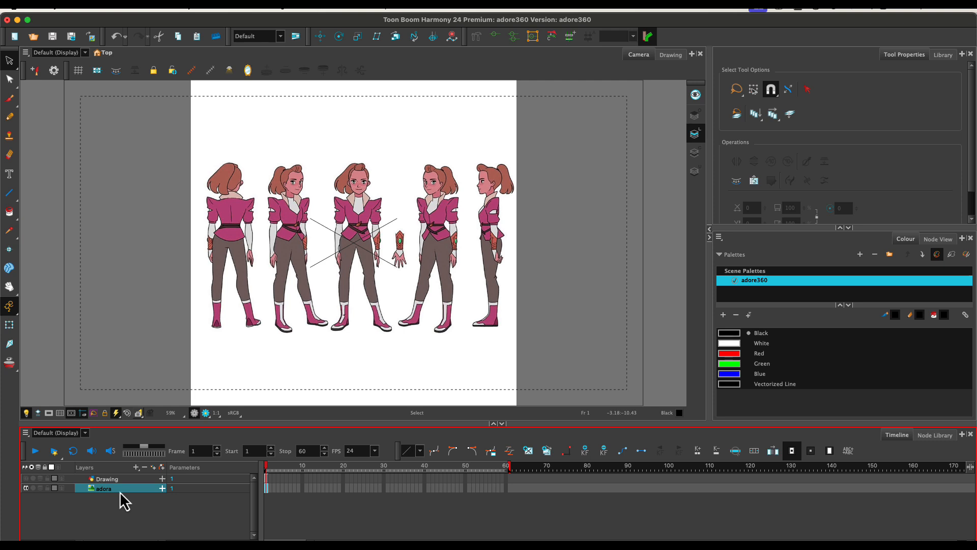
pyautogui.click(70, 413)
pyautogui.click(69, 414)
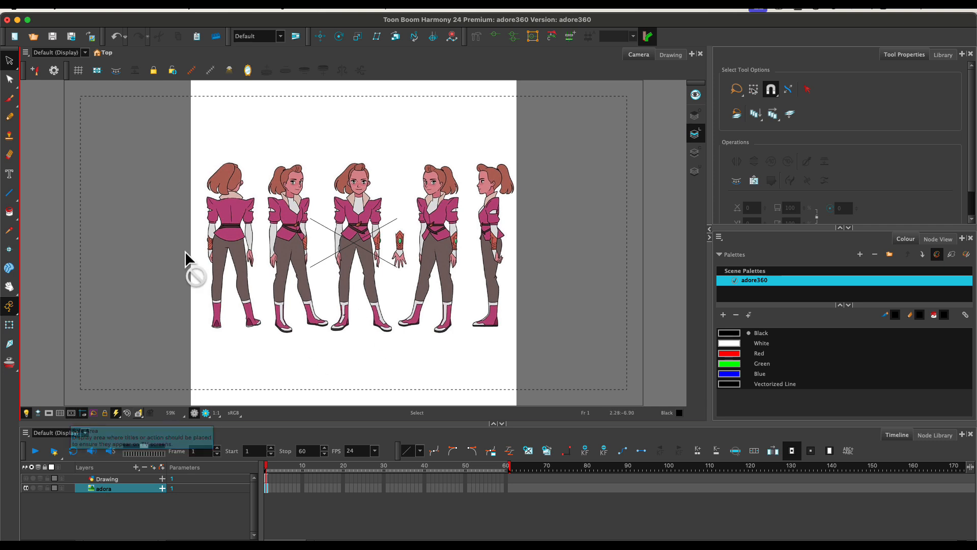
# Step: Add a parent peg to the adora layer and scale it up with the Transform tool so the characters fill the camera frame
pyautogui.click(161, 467)
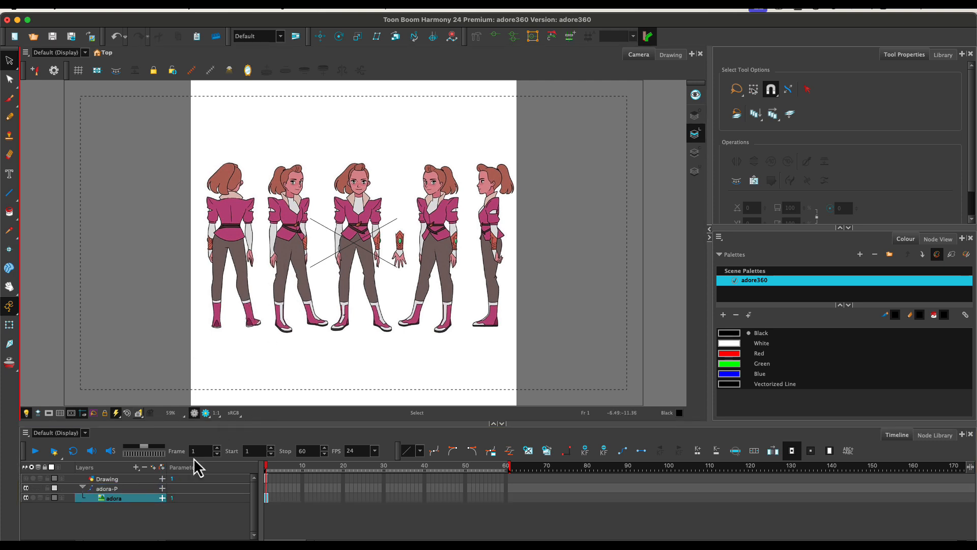
pyautogui.click(123, 488)
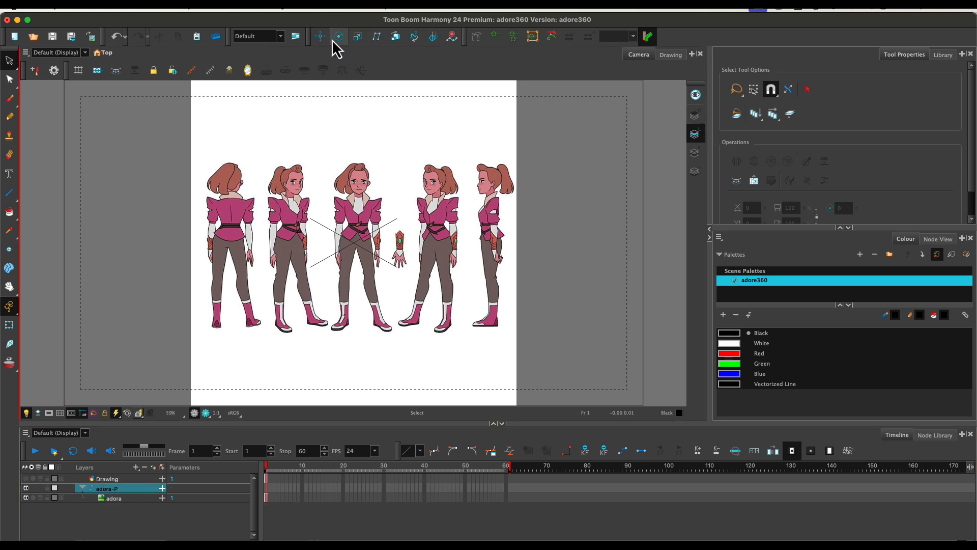
pyautogui.hotkey('alt', '2')
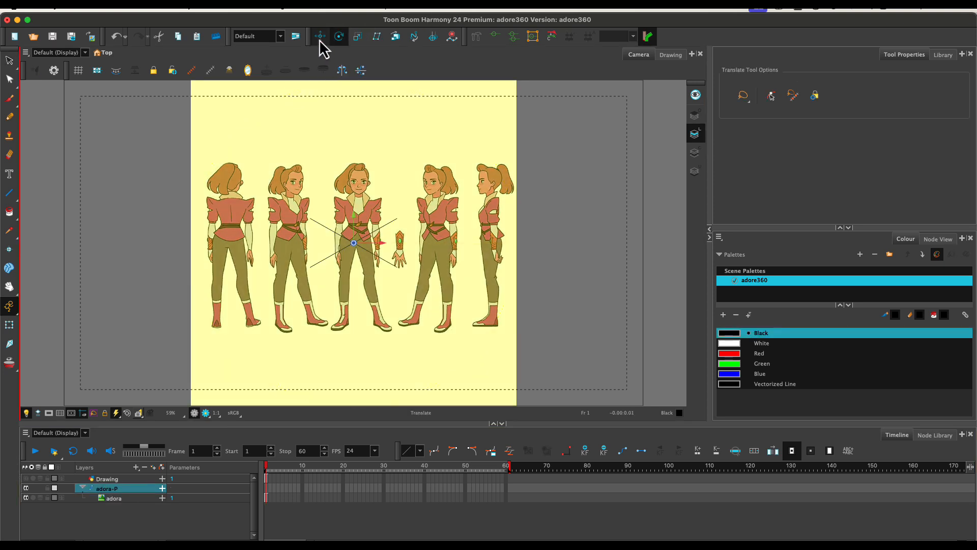
pyautogui.click(10, 324)
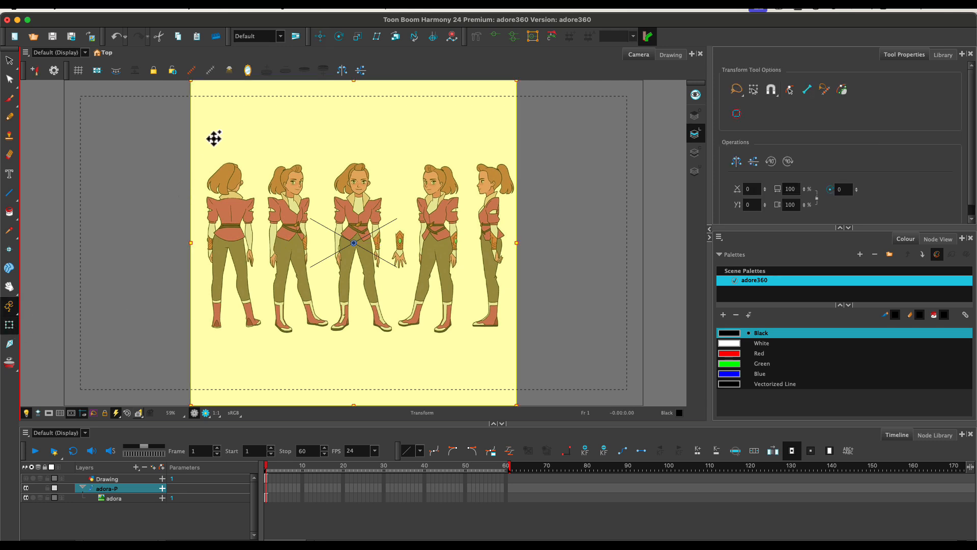
pyautogui.scroll(-1, 214, 138)
pyautogui.scroll(-1, 205, 114)
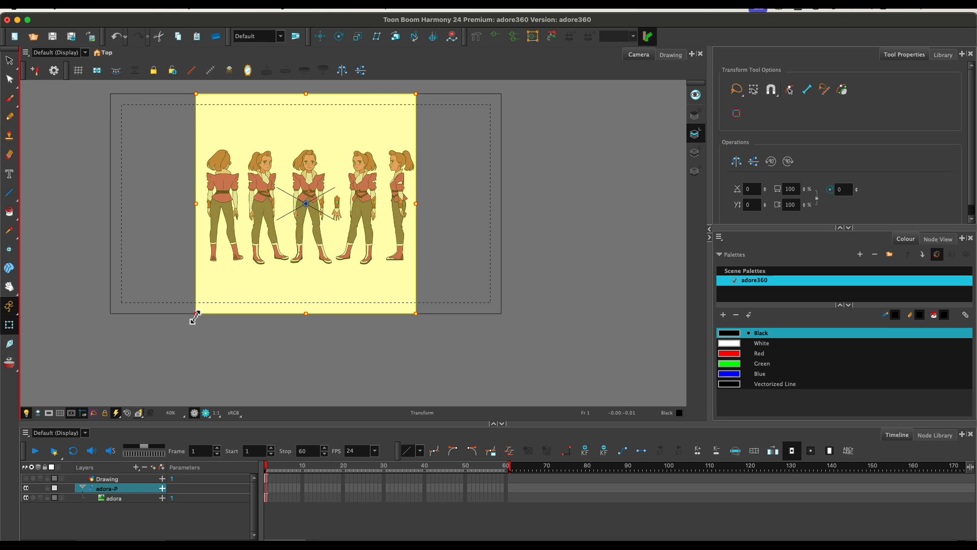
pyautogui.moveTo(196, 311)
pyautogui.mouseDown()
pyautogui.moveTo(145, 370)
pyautogui.moveTo(107, 395)
pyautogui.moveTo(110, 386)
pyautogui.mouseUp()
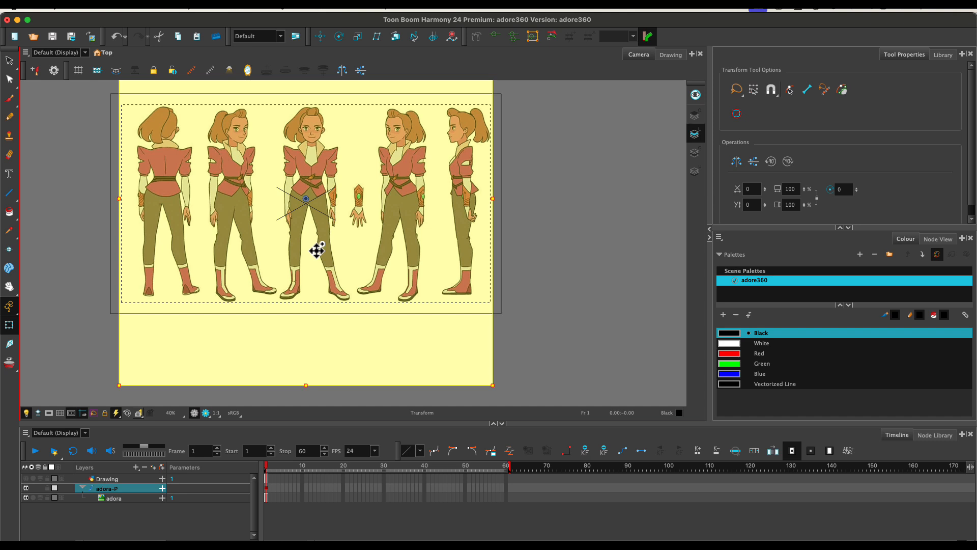
# Step: Nudge the enlarged reference artwork horizontally until all five character poses sit inside the safe area
pyautogui.press('Up')
pyautogui.press('Left')
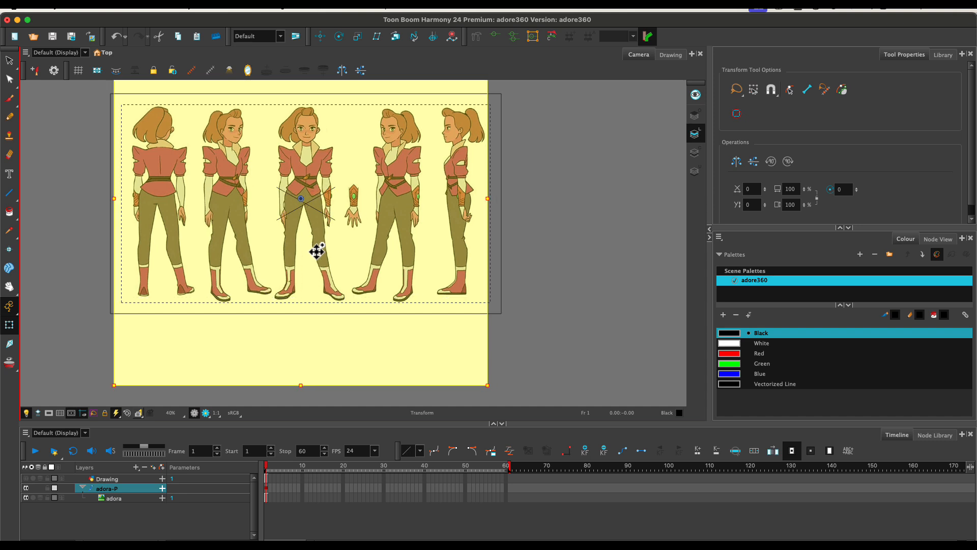
pyautogui.press('Right')
pyautogui.press('Right')
pyautogui.press('Right')
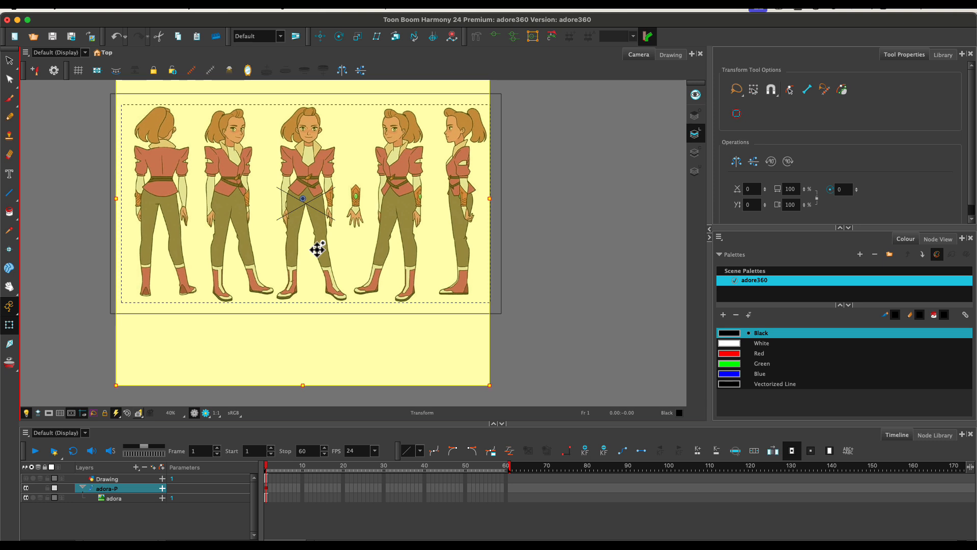
pyautogui.press('Right')
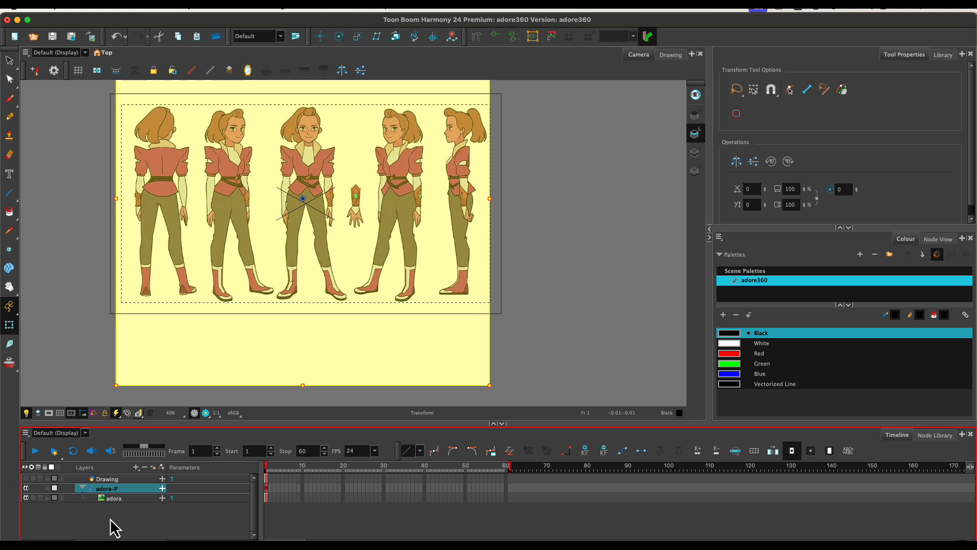
# Step: Collapse the adora-P peg, lock it and clear the selection
pyautogui.click(82, 488)
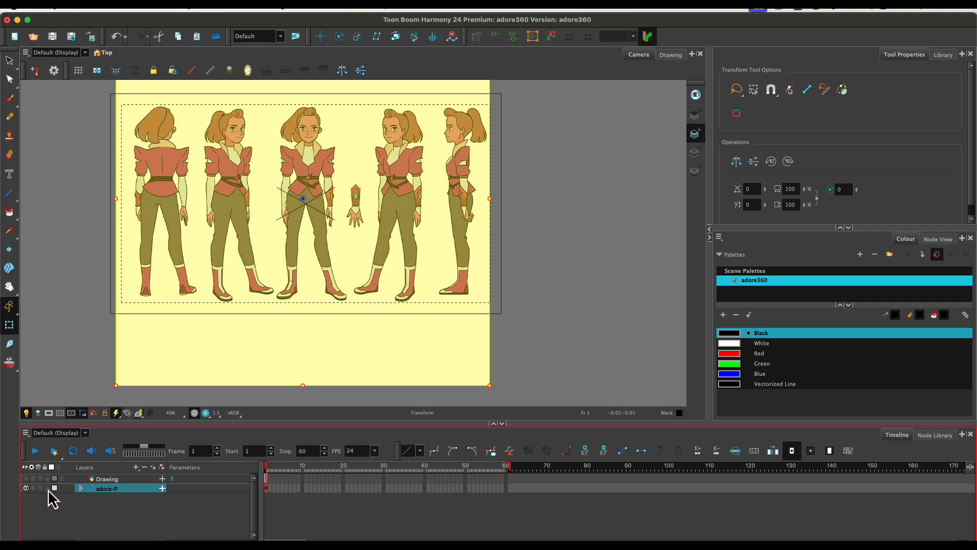
pyautogui.click(47, 488)
pyautogui.click(87, 511)
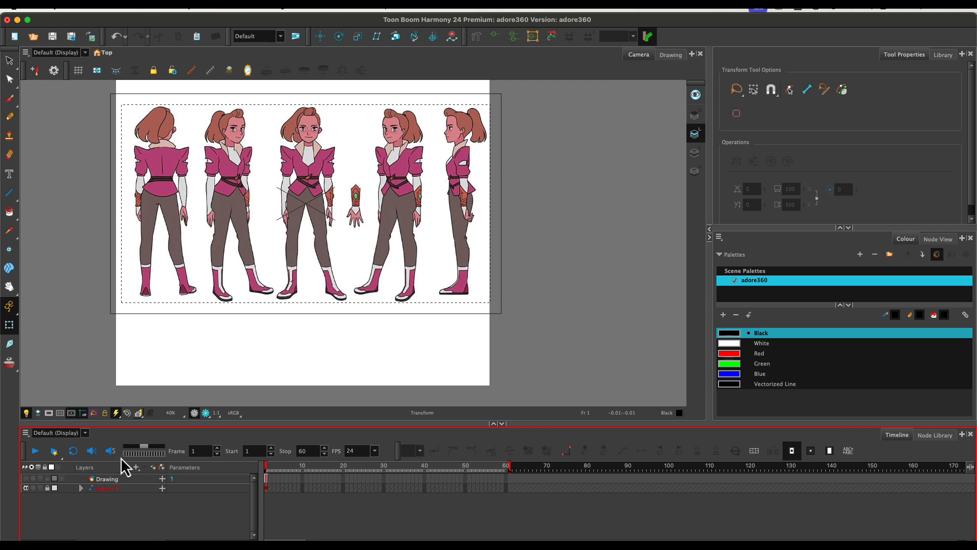
# Step: With frame 1 of the Drawing layer selected, add a colour swatch to the adore360 palette and name it "lines"
pyautogui.click(266, 478)
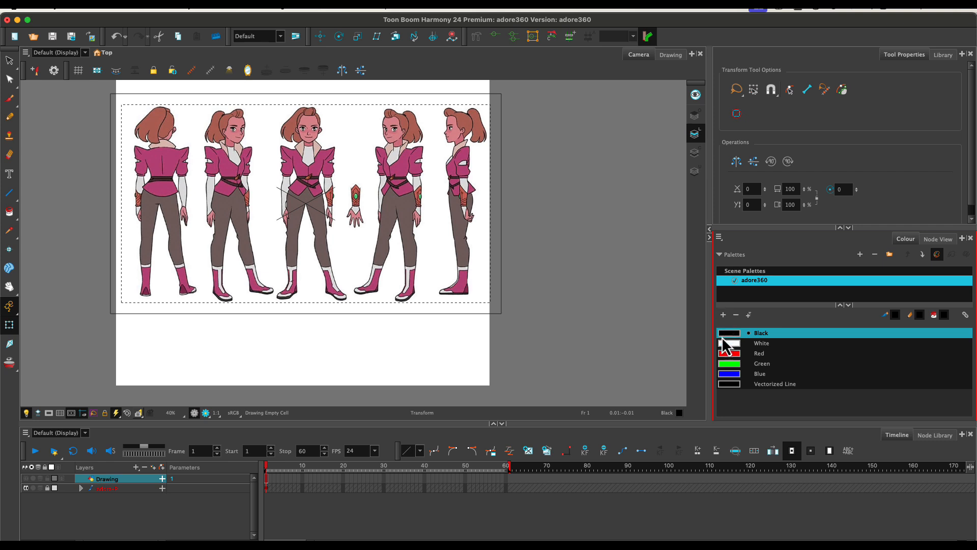
pyautogui.click(724, 313)
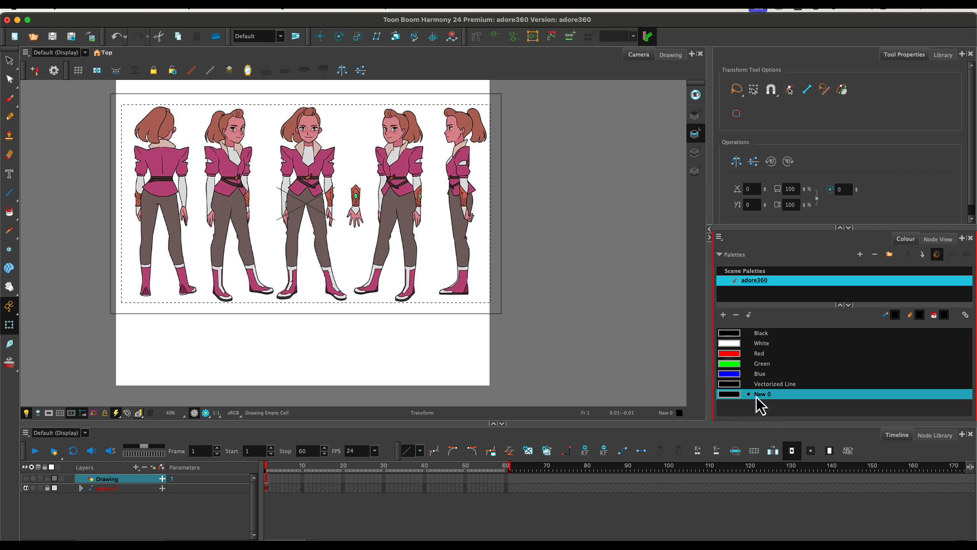
pyautogui.doubleClick(761, 395)
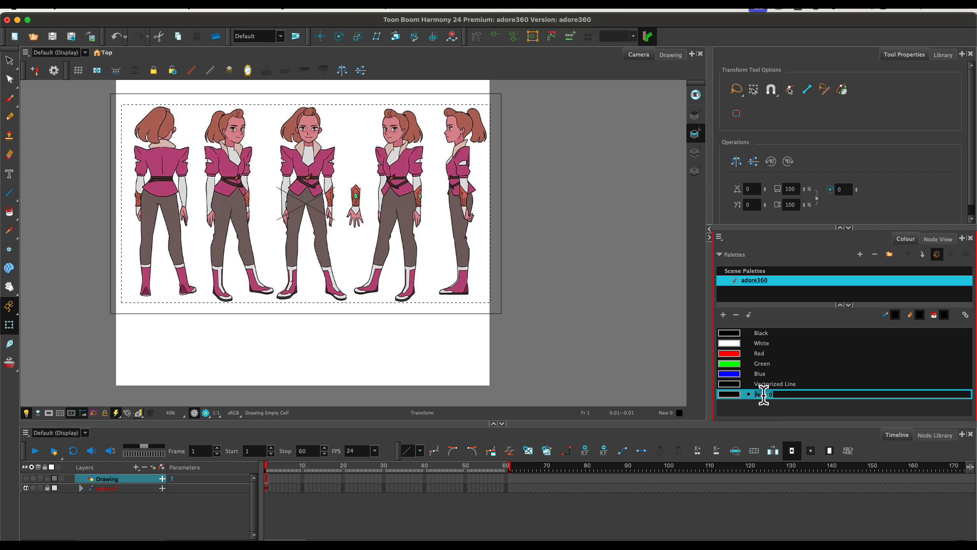
pyautogui.press('BackSpace')
pyautogui.write('lines')
pyautogui.press('Tab')
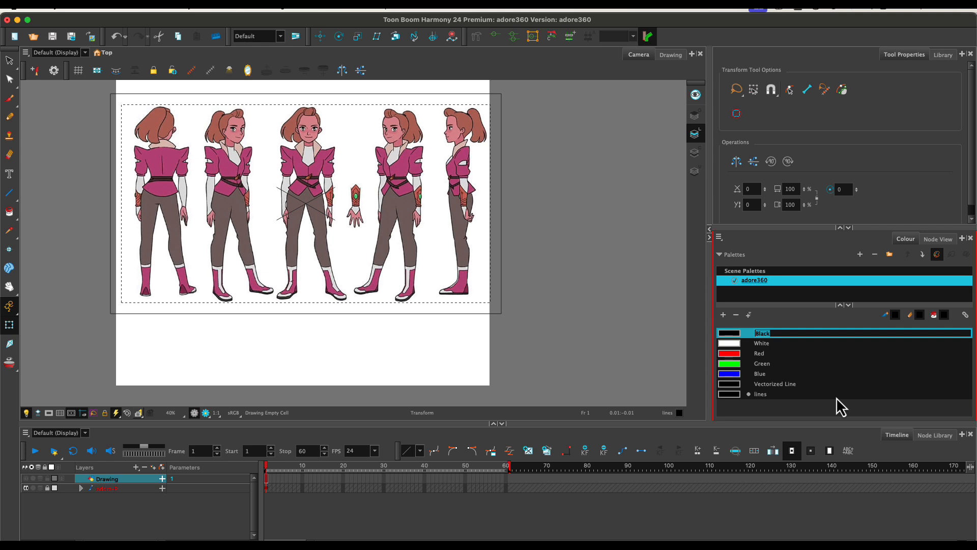
# Step: Add a magenta swatch (R 255, G 0, B 255) named "pivots" to the adore360 palette
pyautogui.click(722, 315)
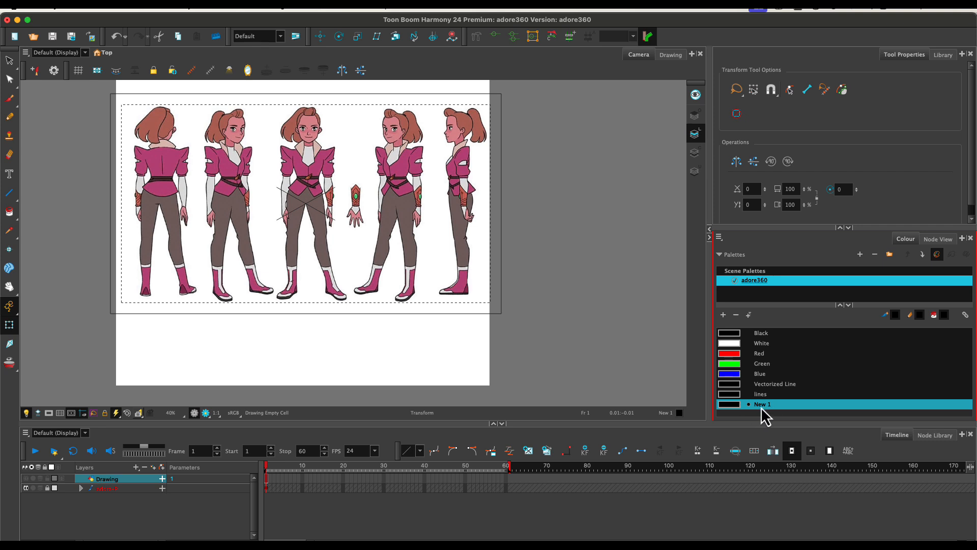
pyautogui.doubleClick(726, 405)
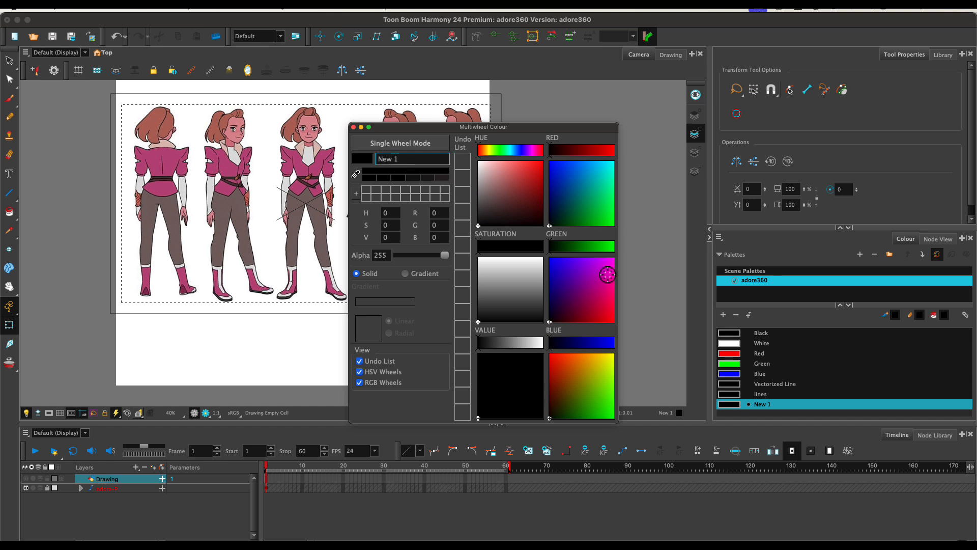
pyautogui.click(609, 266)
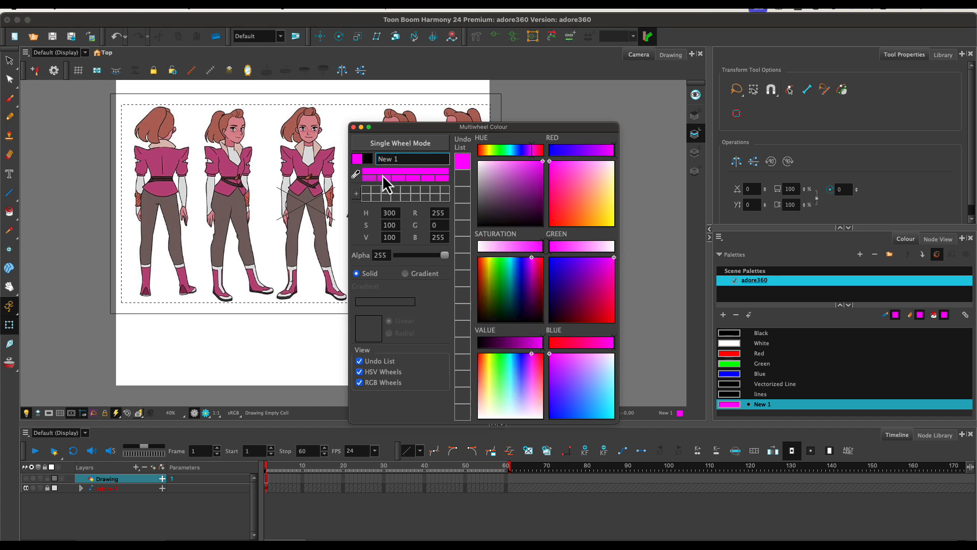
pyautogui.doubleClick(402, 158)
pyautogui.write('pi')
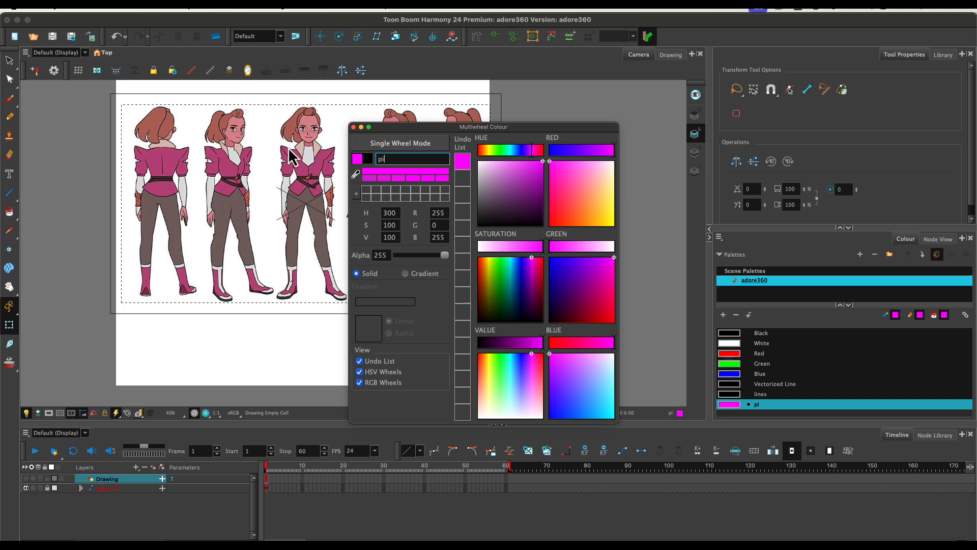
pyautogui.write('vots')
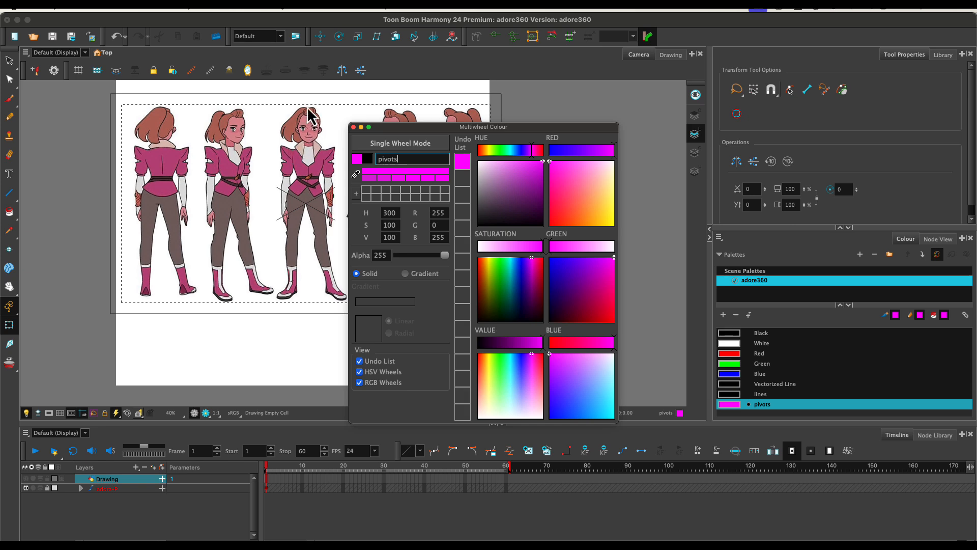
pyautogui.click(354, 127)
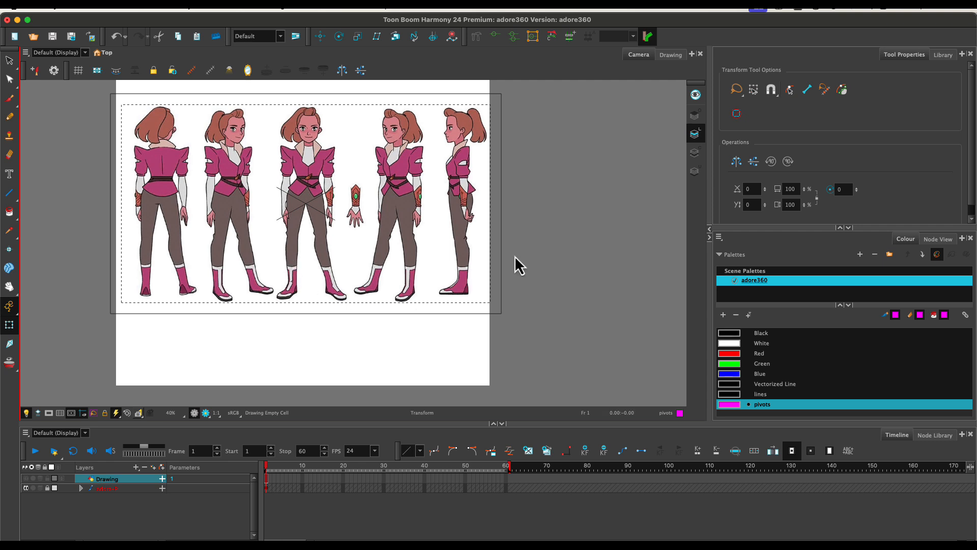
# Step: Set Line Art as the active art layer and rename the Drawing layer as "pivots"
pyautogui.click(694, 116)
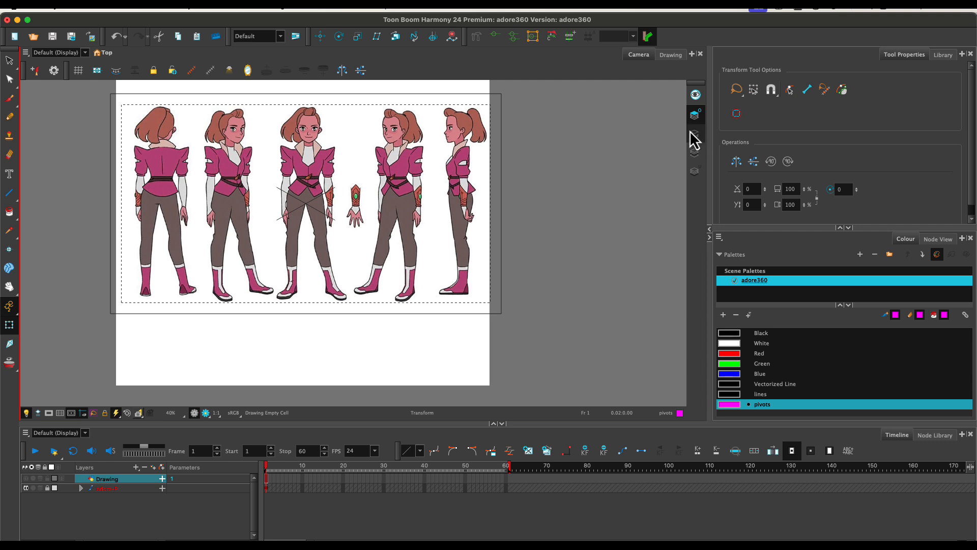
pyautogui.click(695, 134)
pyautogui.doubleClick(106, 481)
pyautogui.write('p')
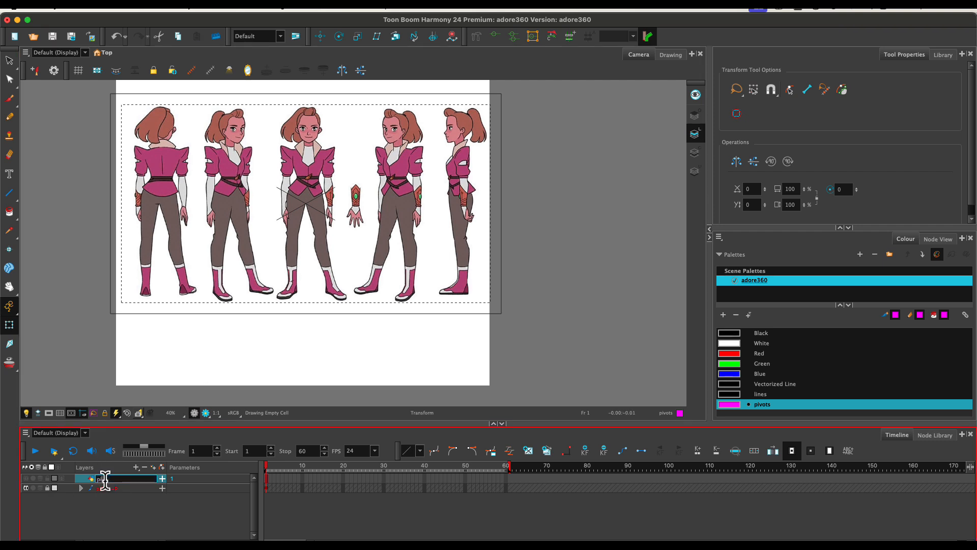
pyautogui.write('ivots')
pyautogui.press('Return')
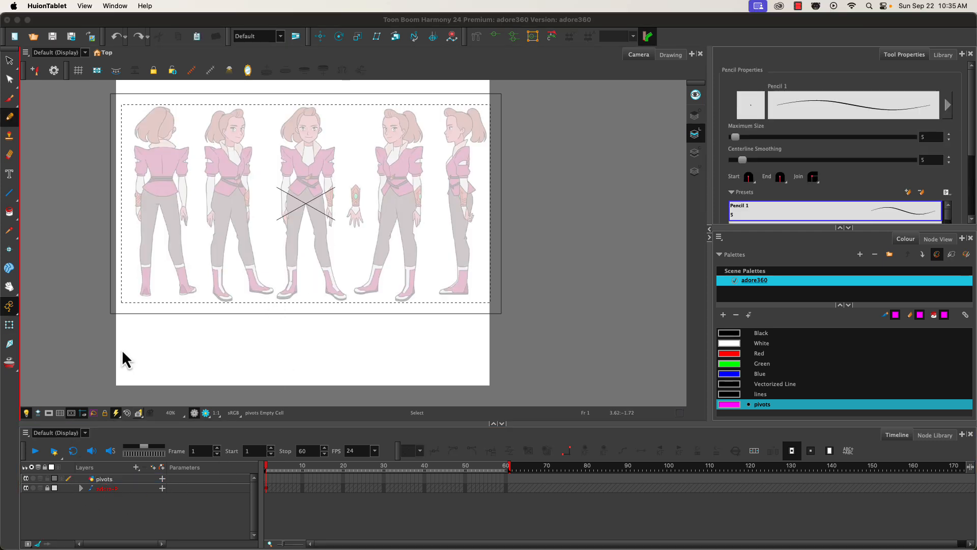
# Step: Draw a magenta pencil line down one leg of the front-view character on the pivots layer and select it with the Contour Editor
pyautogui.click(267, 480)
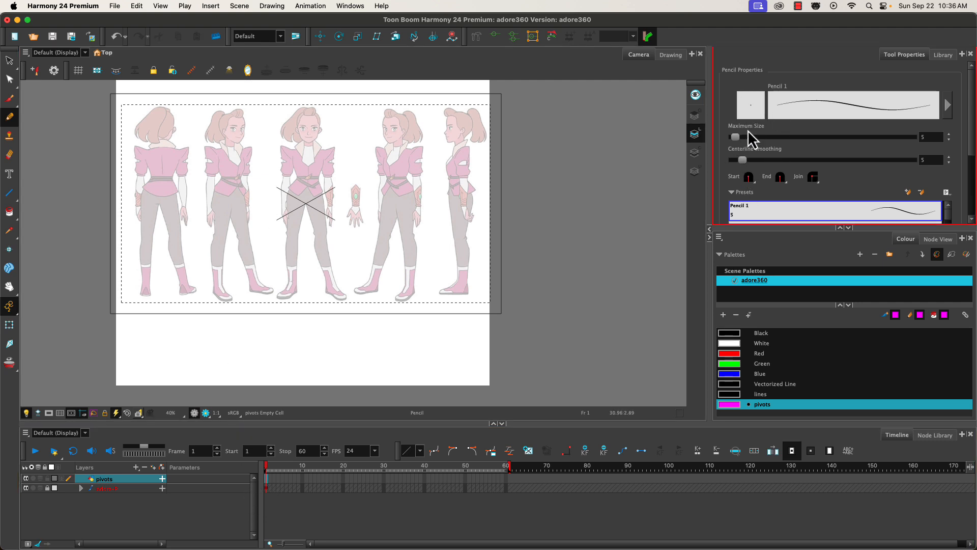
pyautogui.moveTo(289, 197); pyautogui.dragTo(288, 220)
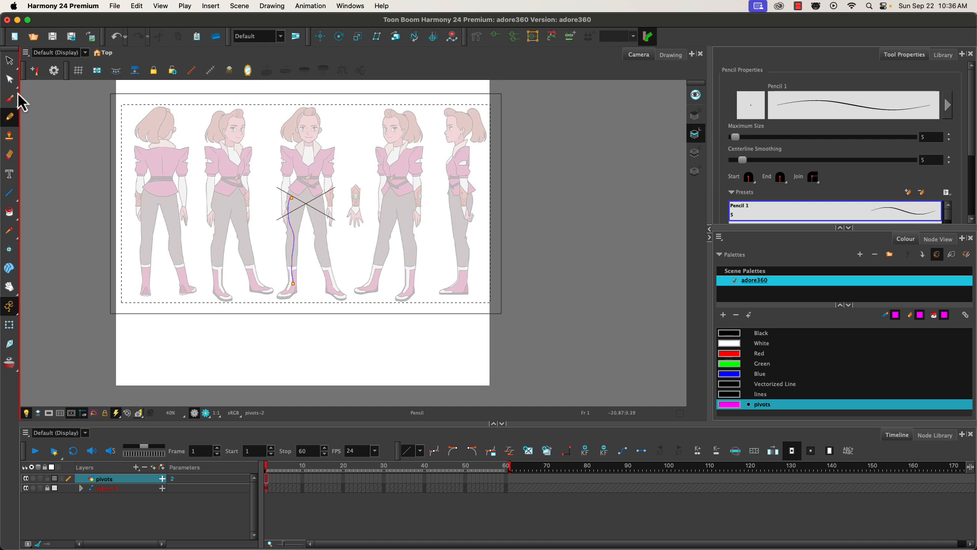
pyautogui.click(9, 79)
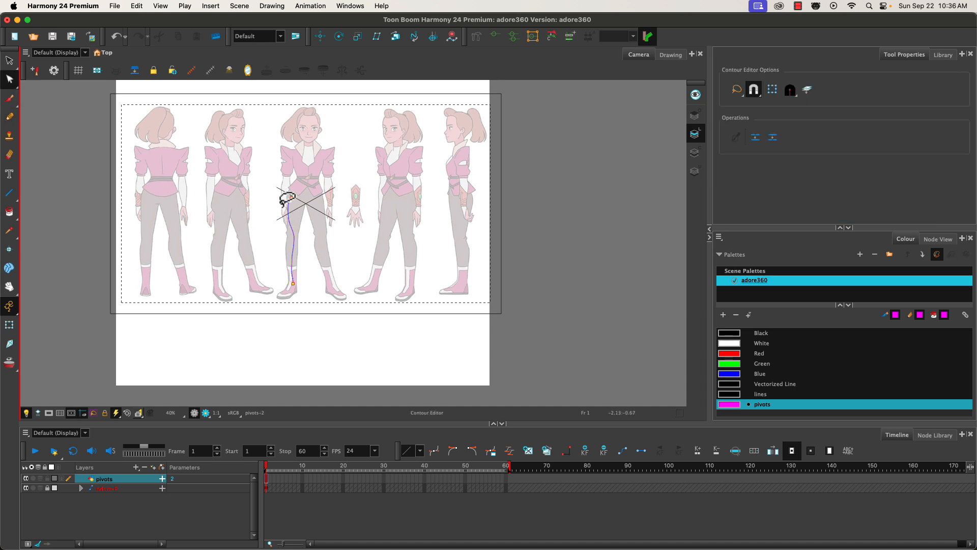
pyautogui.scroll(5, 295, 244)
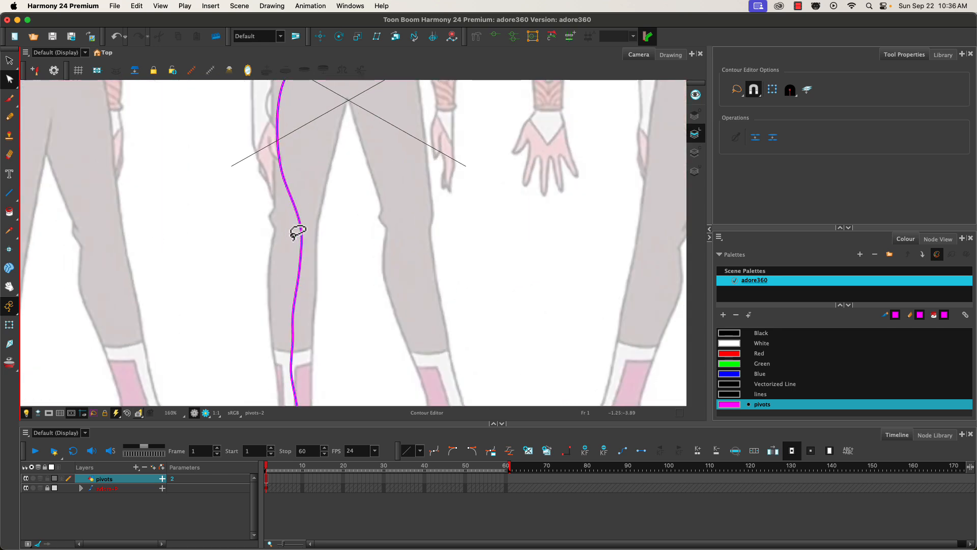
pyautogui.click(300, 258)
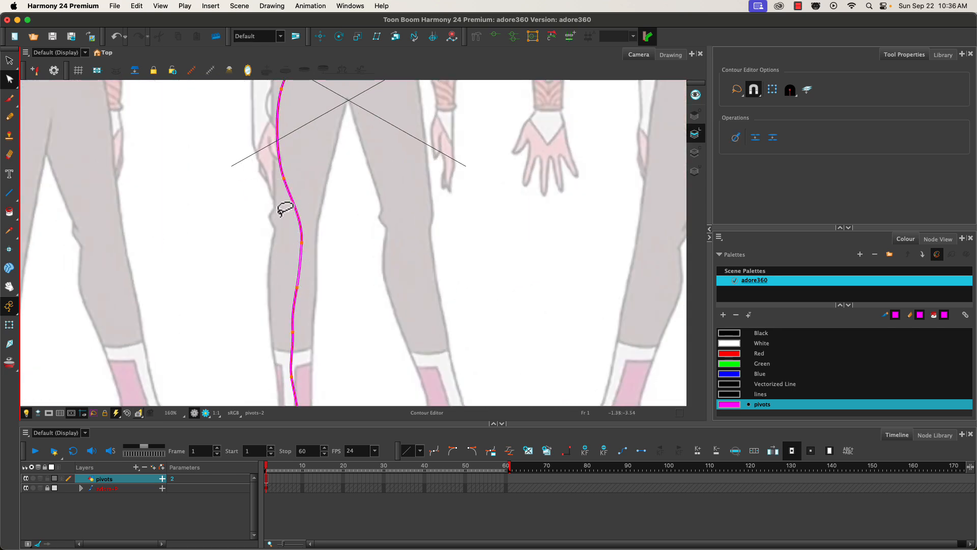
pyautogui.scroll(3, 279, 177)
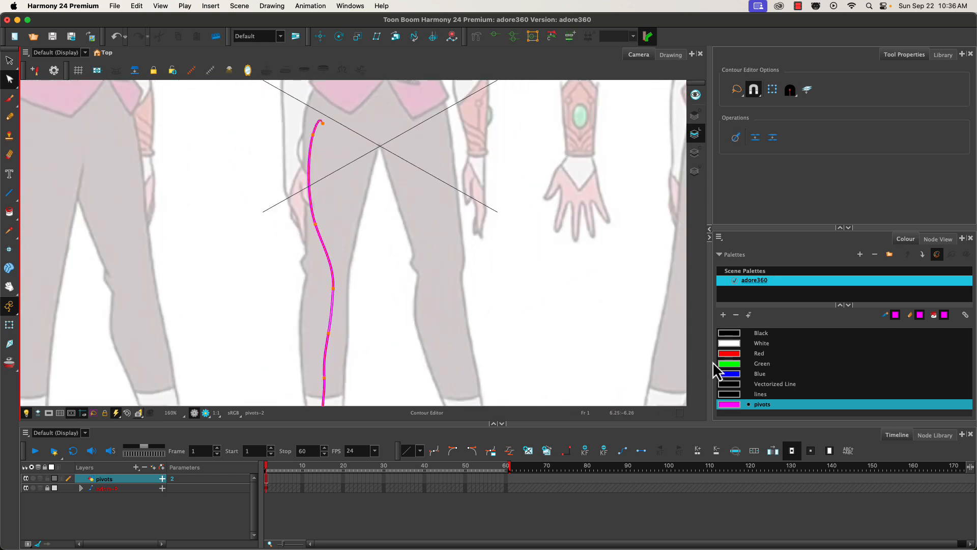
# Step: Recolour the pencil line on the leg with the Black swatch and display its control points with the Contour Editor
pyautogui.click(728, 336)
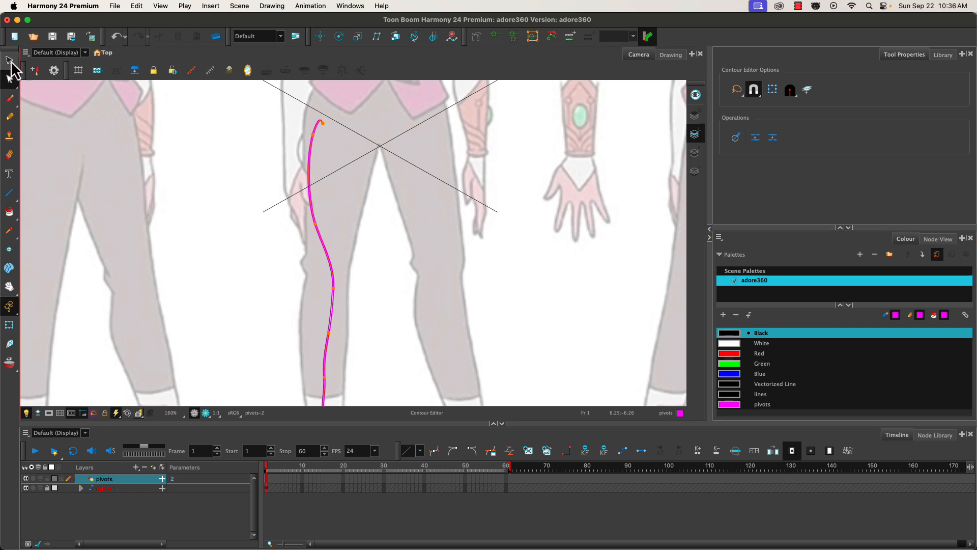
pyautogui.click(9, 61)
pyautogui.click(320, 234)
pyautogui.click(728, 336)
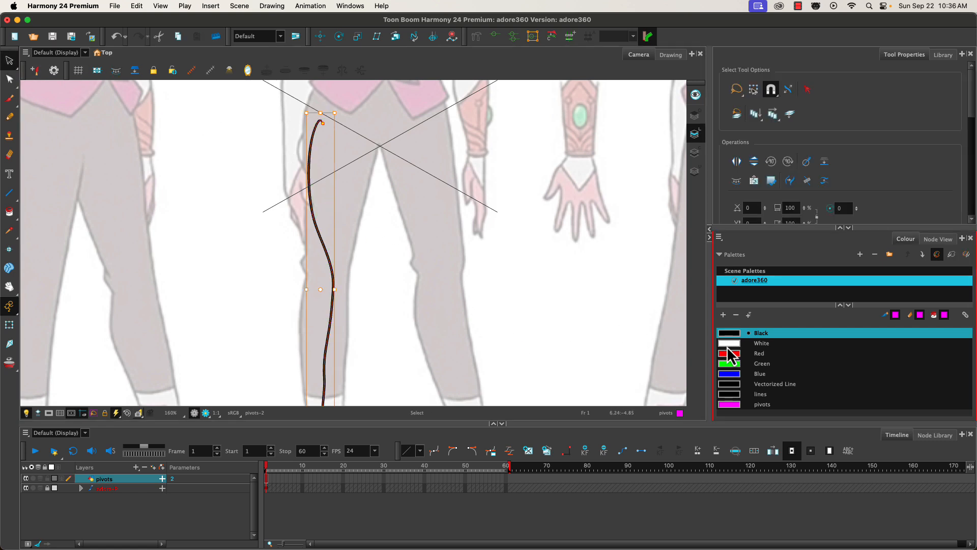
pyautogui.click(9, 79)
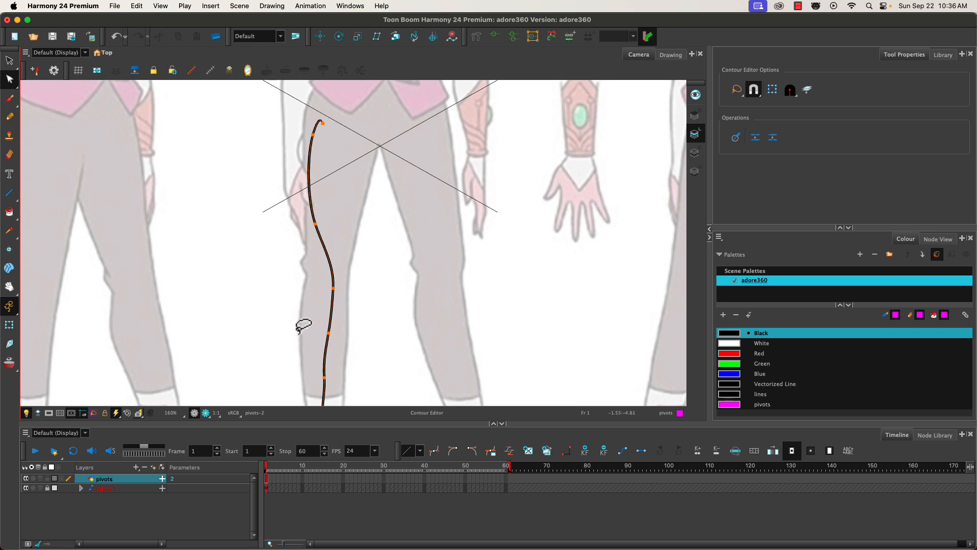
pyautogui.moveTo(311, 333)
pyautogui.mouseDown()
pyautogui.moveTo(307, 280)
pyautogui.moveTo(316, 273)
pyautogui.mouseUp()
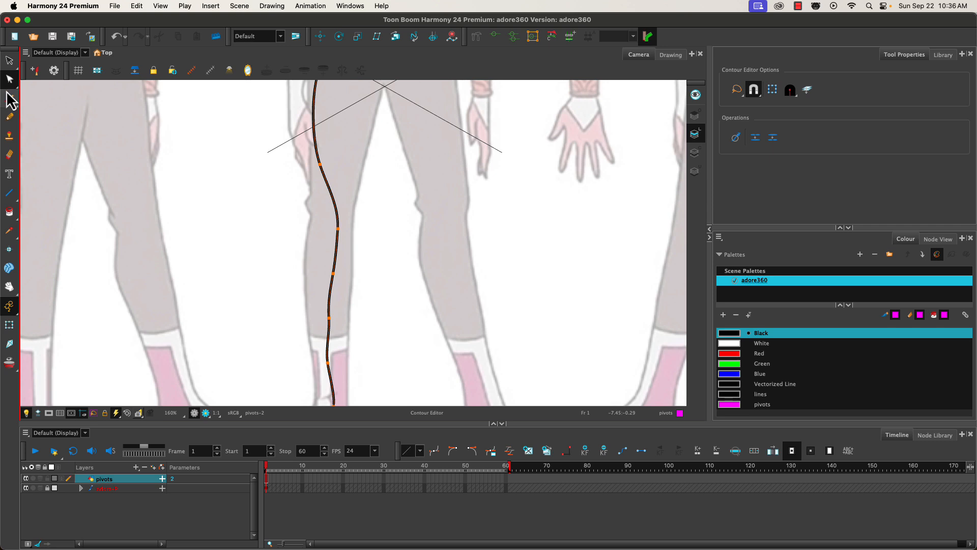
# Step: Draw a freehand black pencil line down the outer edge of the front-view lower leg and display its control points with the Contour Editor
pyautogui.click(9, 118)
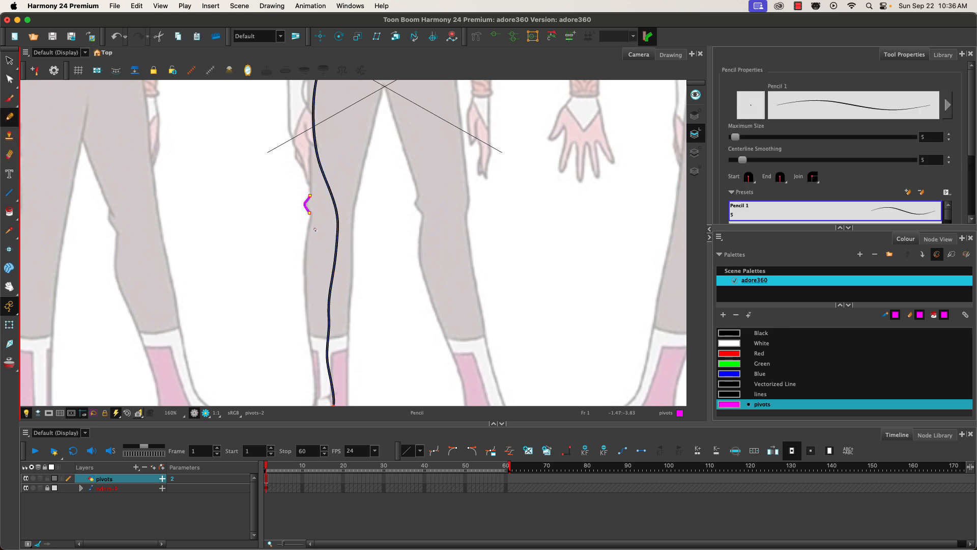
pyautogui.press('super+z')
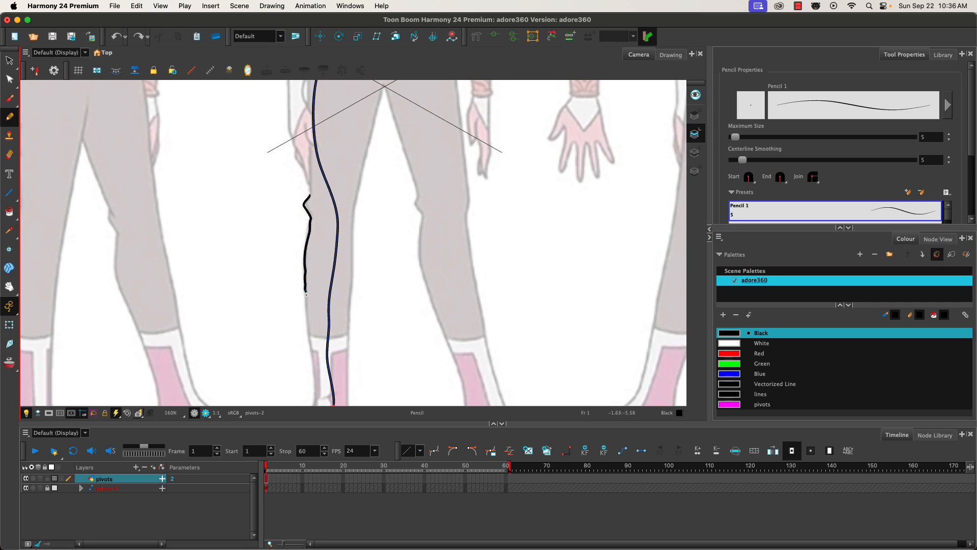
pyautogui.click(10, 80)
pyautogui.click(305, 271)
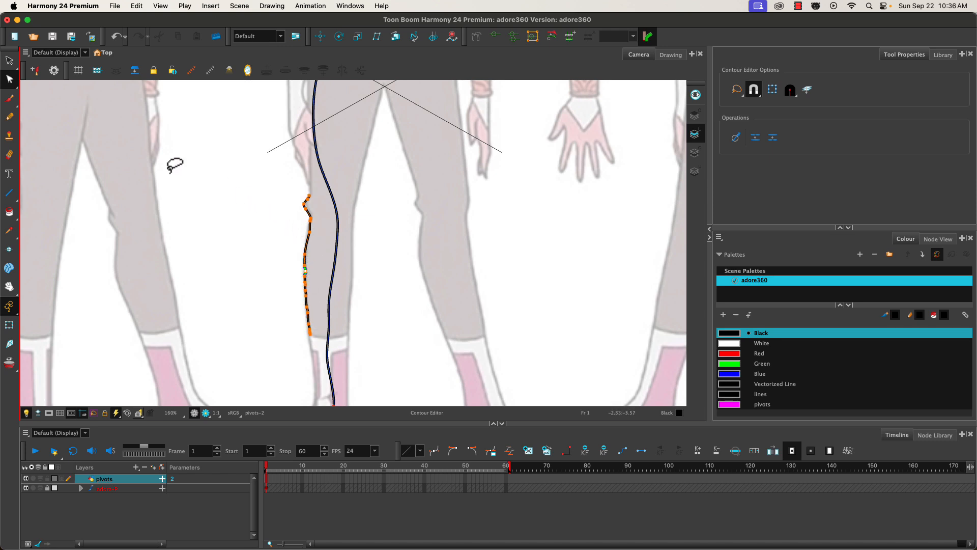
# Step: Select and delete both pencil lines on the front-view leg
pyautogui.click(12, 66)
pyautogui.moveTo(264, 191)
pyautogui.mouseDown()
pyautogui.moveTo(334, 188)
pyautogui.moveTo(306, 329)
pyautogui.mouseUp()
pyautogui.press('Delete')
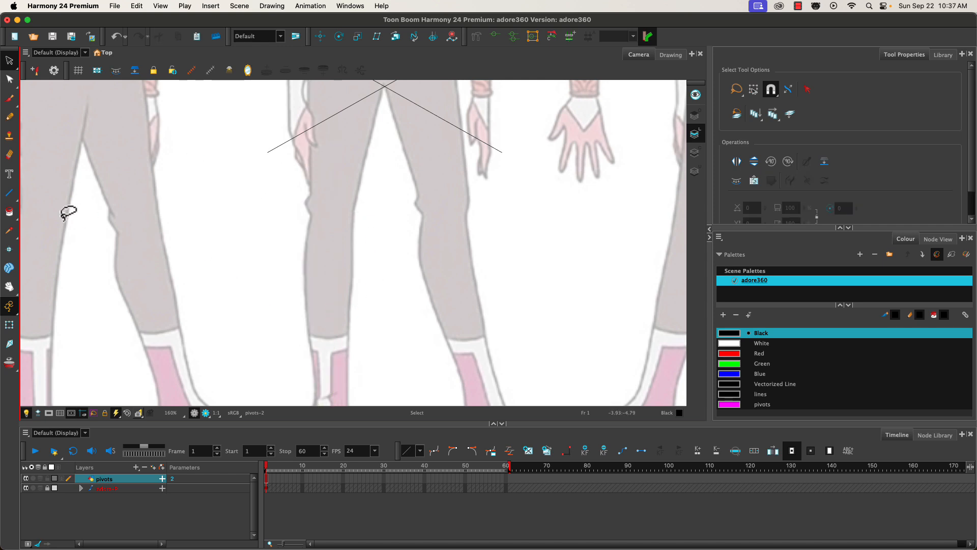
# Step: Set the Line tool's size to 3.5 and turn on its line building mode
pyautogui.click(9, 193)
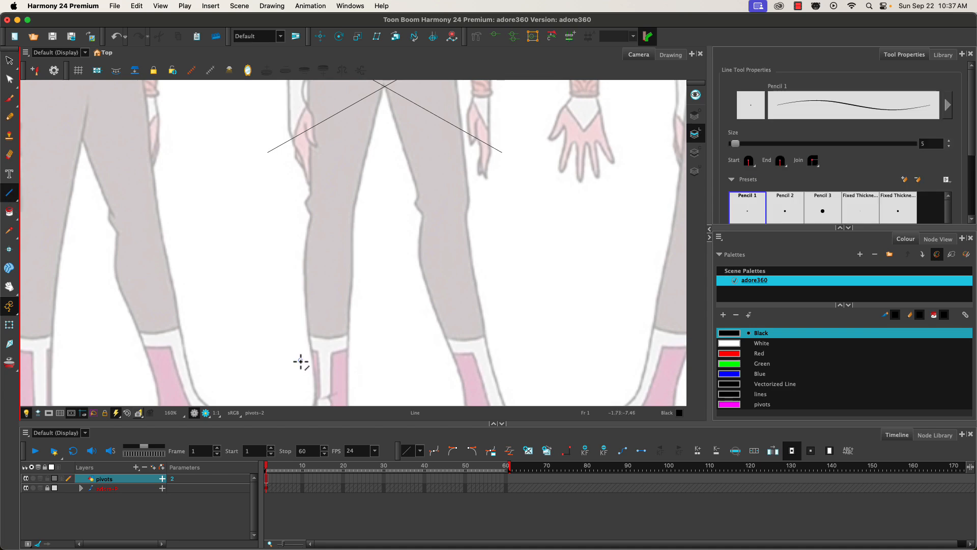
pyautogui.doubleClick(932, 143)
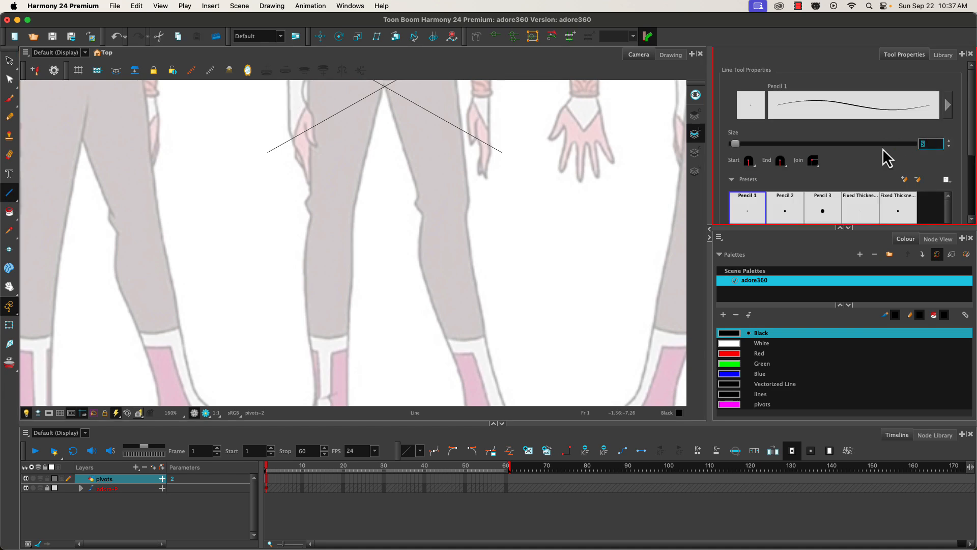
pyautogui.write('3.5')
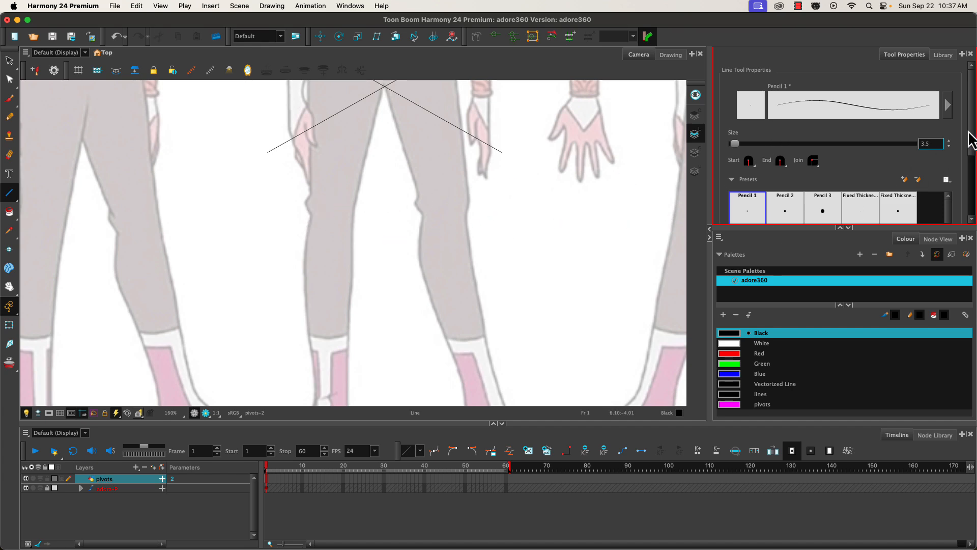
pyautogui.scroll(-5, 845, 147)
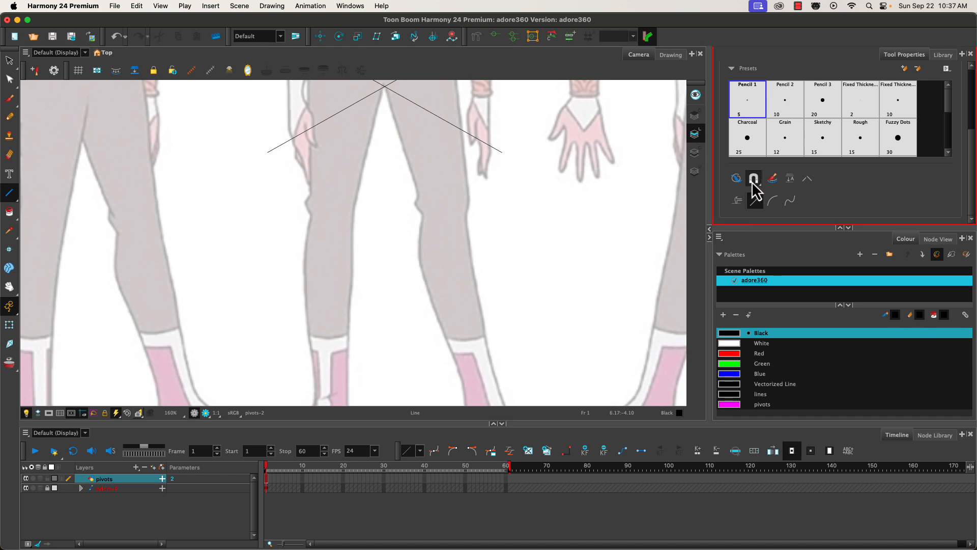
pyautogui.click(755, 179)
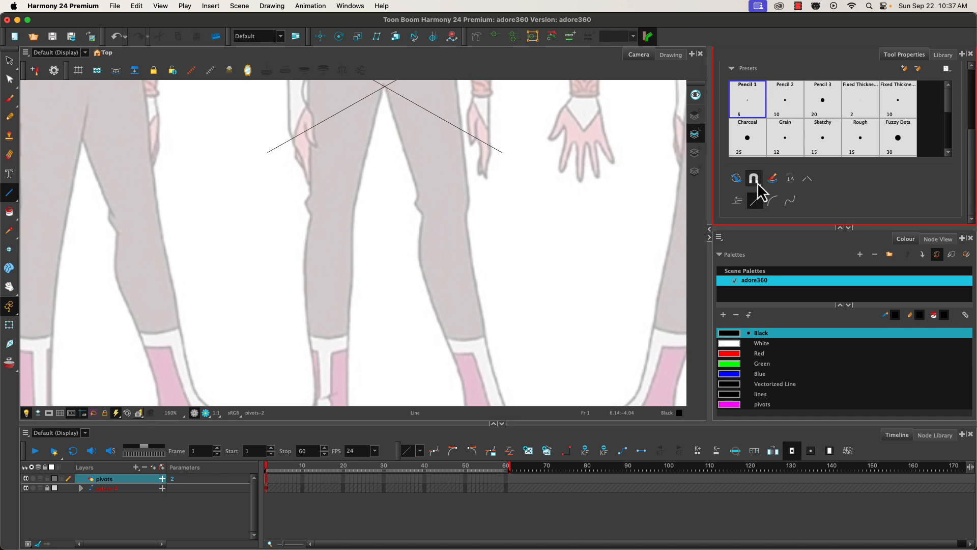
pyautogui.click(736, 202)
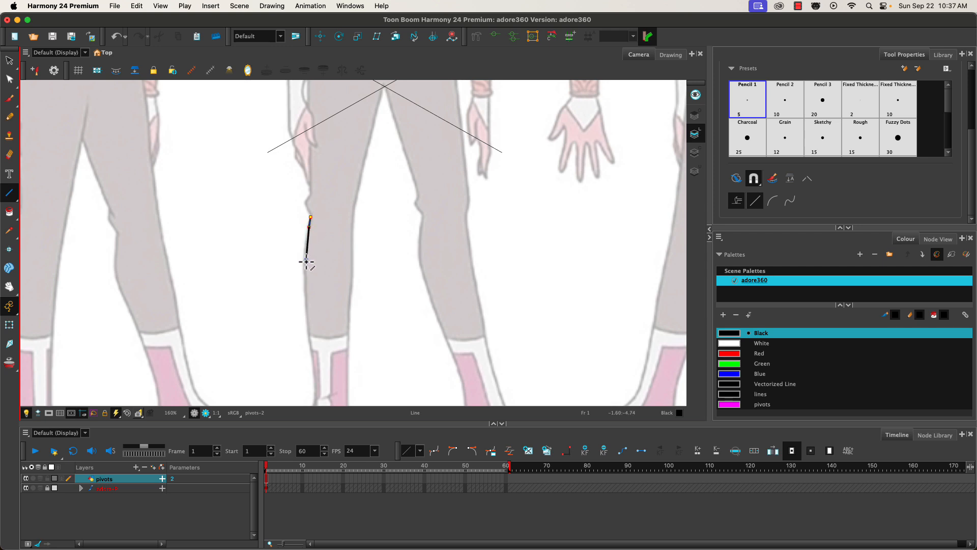
# Step: Draw slightly bent black lines along the front-view outer calf and one beside it, and display their control points with the Contour Editor
pyautogui.moveTo(305, 270); pyautogui.dragTo(307, 324)
pyautogui.moveTo(297, 213); pyautogui.dragTo(295, 307)
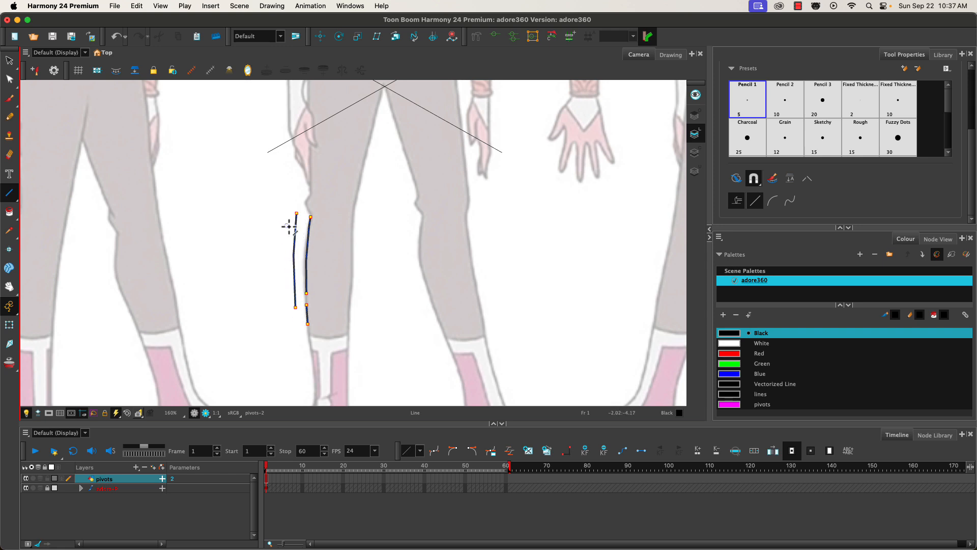
pyautogui.click(10, 79)
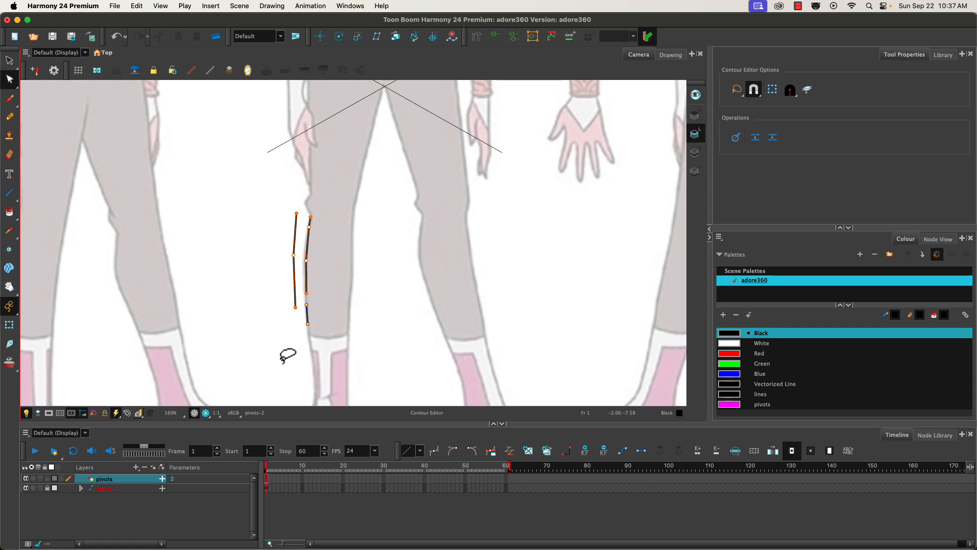
# Step: Draw a slanted line branching outward from the bent line beside the calf and attach a curved line to its middle
pyautogui.click(10, 193)
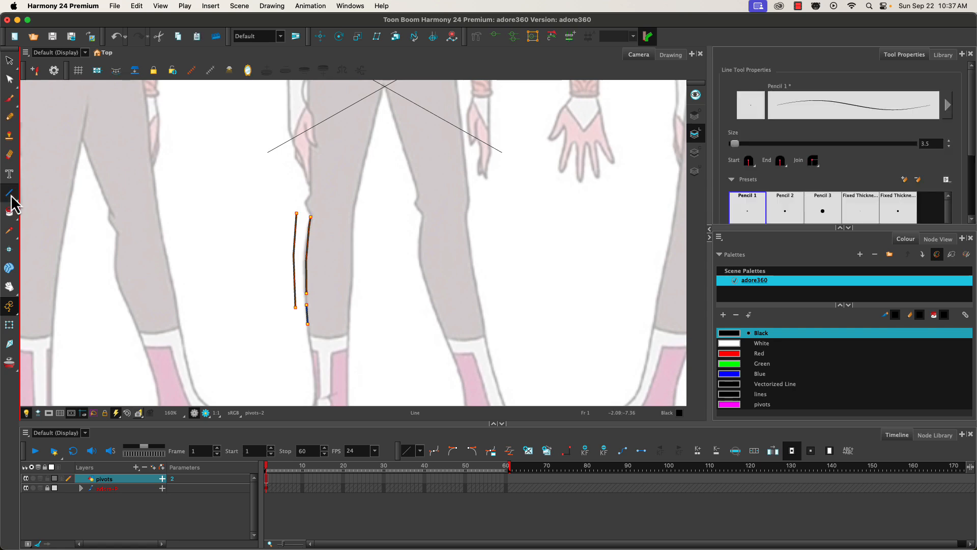
pyautogui.moveTo(972, 130); pyautogui.dragTo(972, 229)
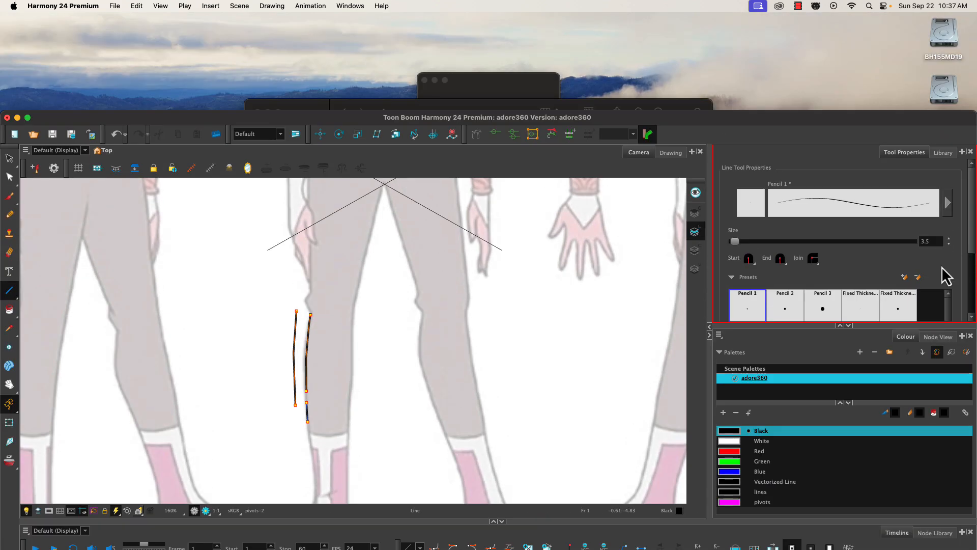
pyautogui.moveTo(892, 122); pyautogui.dragTo(892, 17)
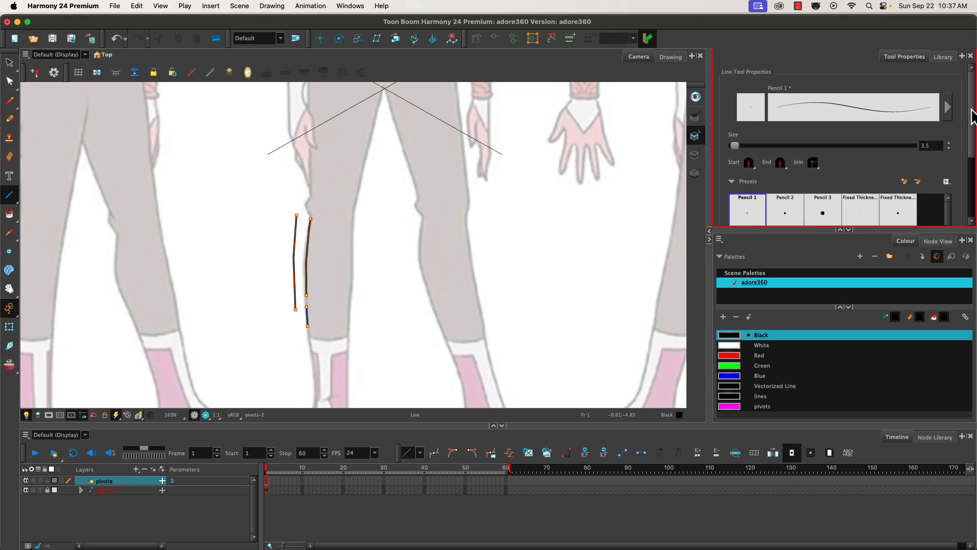
pyautogui.moveTo(971, 112); pyautogui.dragTo(971, 189)
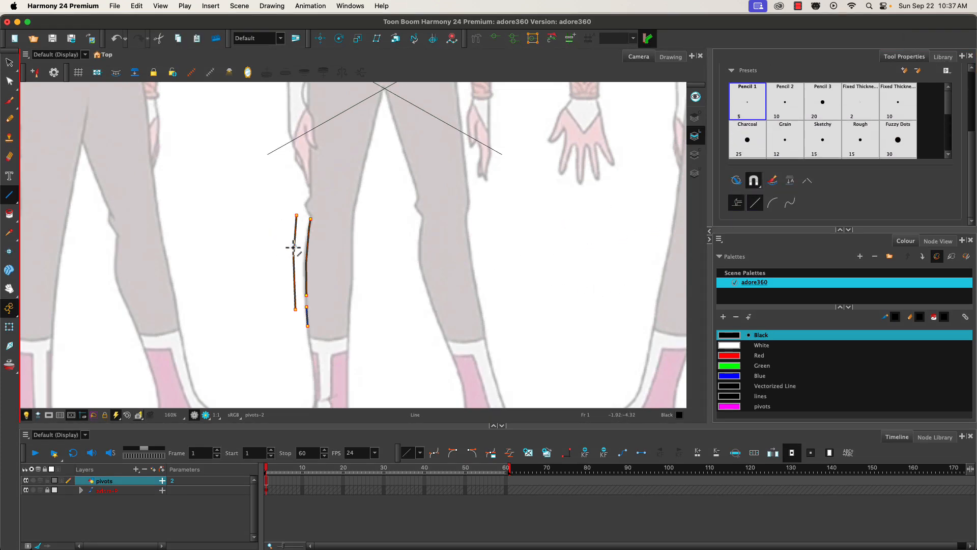
pyautogui.moveTo(293, 248)
pyautogui.mouseDown()
pyautogui.moveTo(258, 246)
pyautogui.moveTo(246, 271)
pyautogui.mouseUp()
pyautogui.moveTo(277, 255)
pyautogui.mouseDown()
pyautogui.moveTo(253, 204)
pyautogui.moveTo(256, 239)
pyautogui.mouseUp()
# Step: Select the short curved line and shift it along the slanted line towards the leg
pyautogui.click(9, 81)
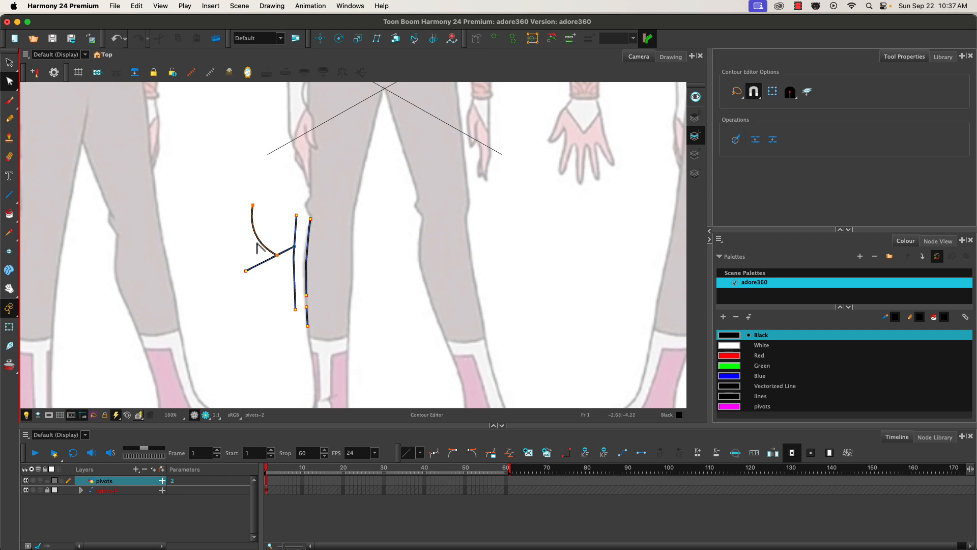
pyautogui.click(9, 62)
pyautogui.click(229, 218)
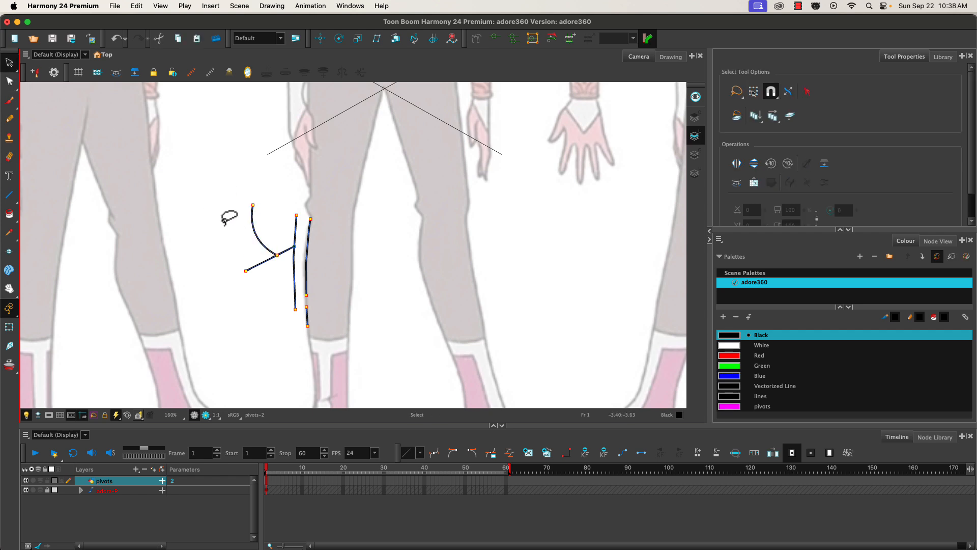
pyautogui.click(257, 236)
pyautogui.moveTo(257, 236)
pyautogui.mouseDown()
pyautogui.moveTo(252, 220)
pyautogui.moveTo(264, 237)
pyautogui.mouseUp()
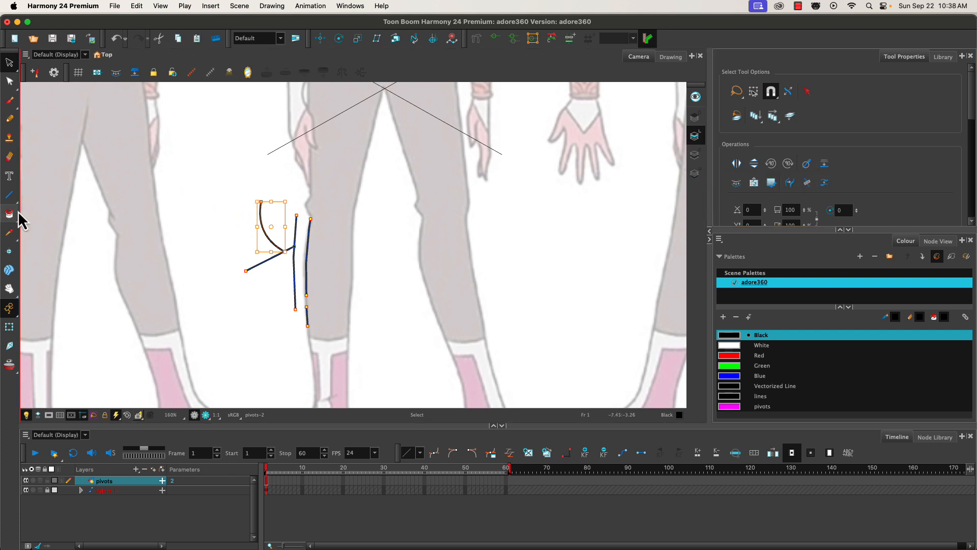
# Step: Draw two tall curved lines between the front-view legs, the first in the Line tool's straight mode and the second in arc mode
pyautogui.click(7, 196)
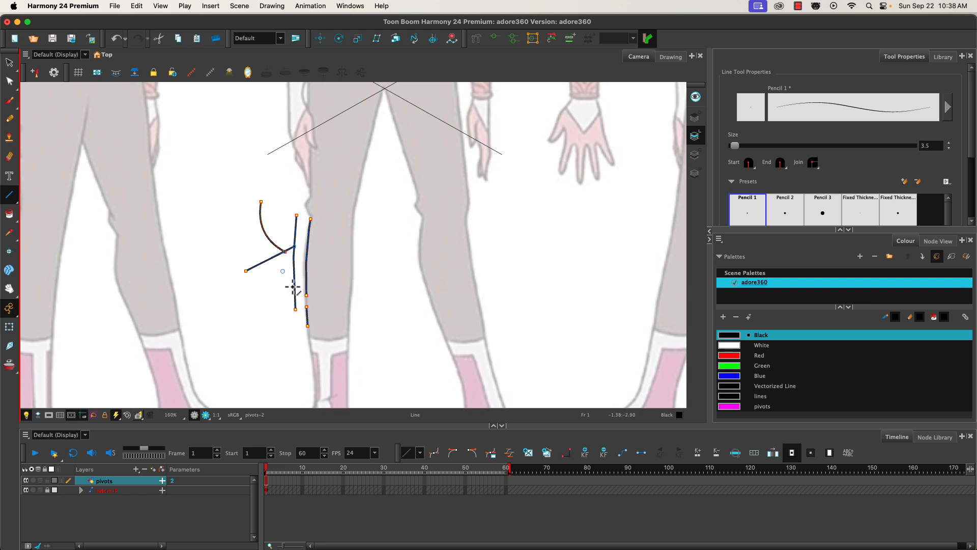
pyautogui.scroll(-5, 972, 209)
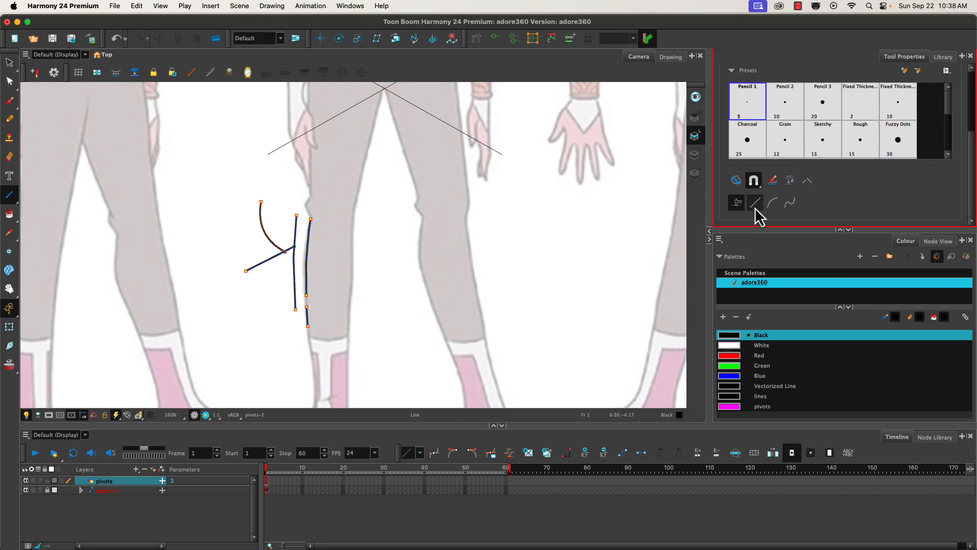
pyautogui.moveTo(377, 213); pyautogui.dragTo(378, 341)
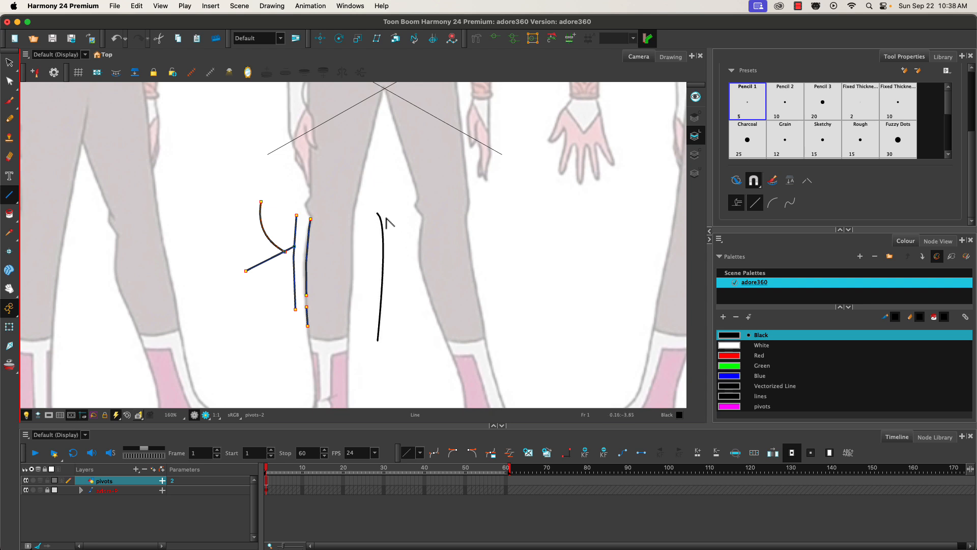
pyautogui.click(349, 302)
pyautogui.click(772, 204)
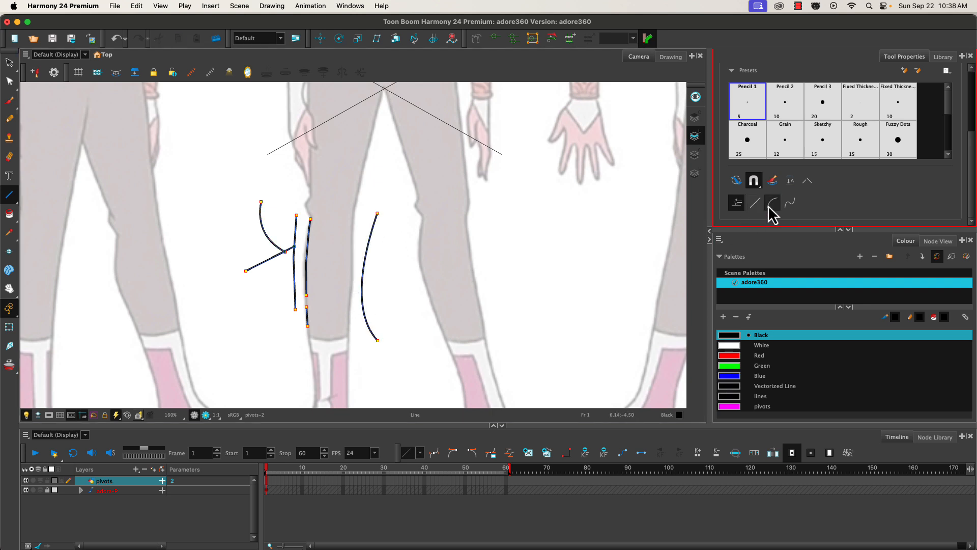
pyautogui.moveTo(400, 197); pyautogui.dragTo(411, 362)
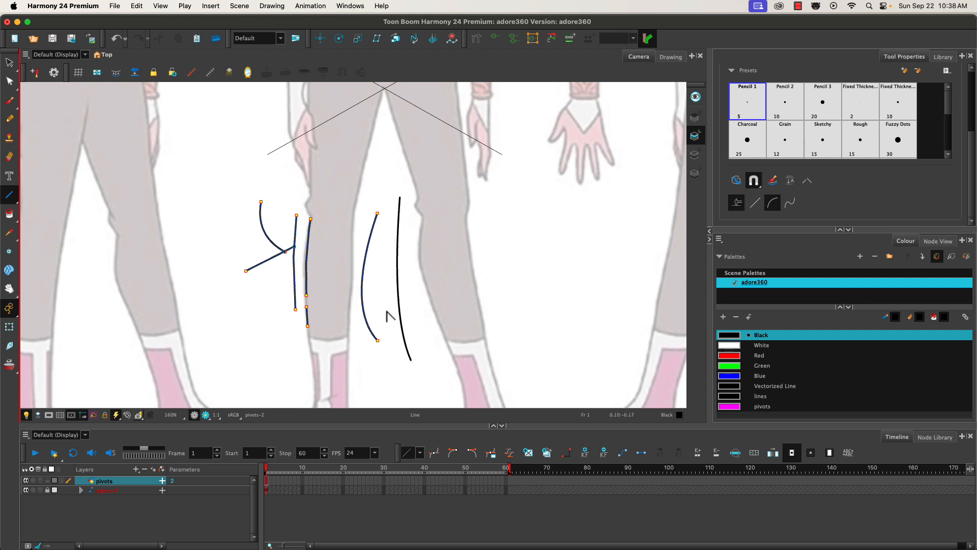
pyautogui.click(373, 287)
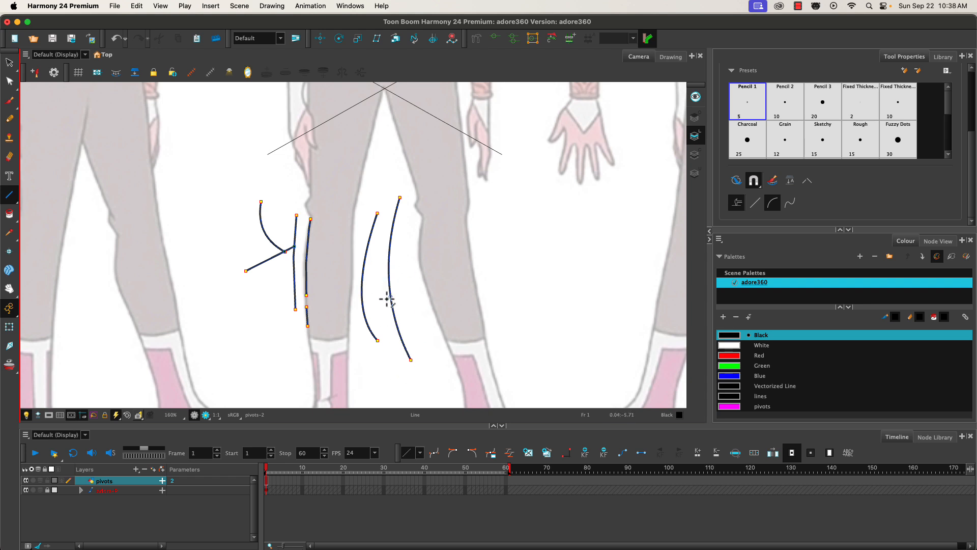
# Step: Add a control point to the second curve between the legs and reshape it into a wavy line with the Contour Editor
pyautogui.click(10, 83)
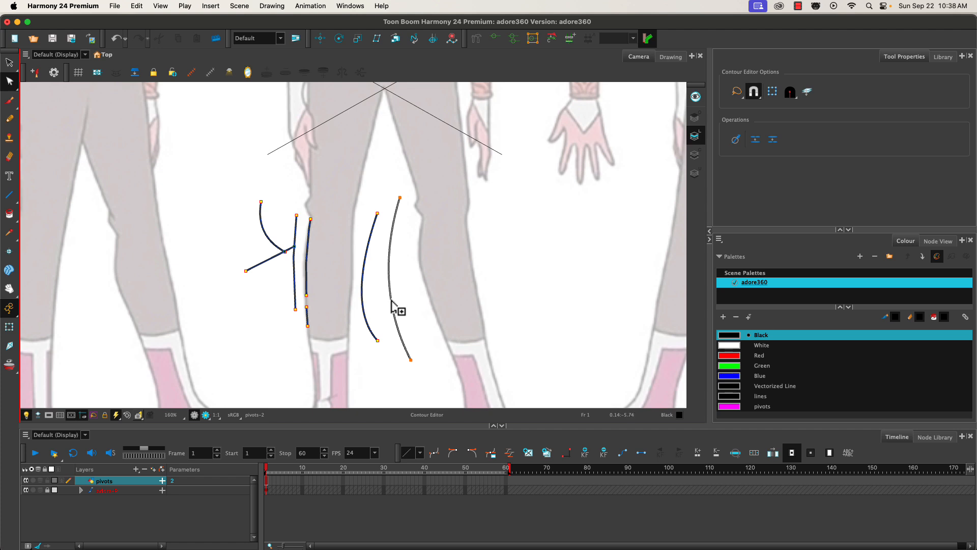
pyautogui.click(391, 300)
pyautogui.moveTo(389, 255); pyautogui.dragTo(397, 283)
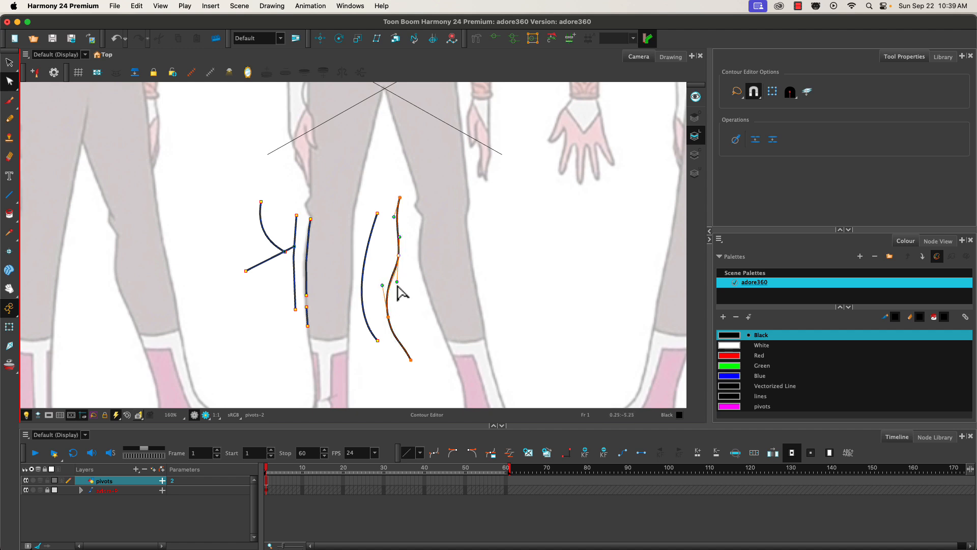
pyautogui.moveTo(391, 326)
pyautogui.mouseDown()
pyautogui.moveTo(394, 337)
pyautogui.moveTo(378, 340)
pyautogui.mouseUp()
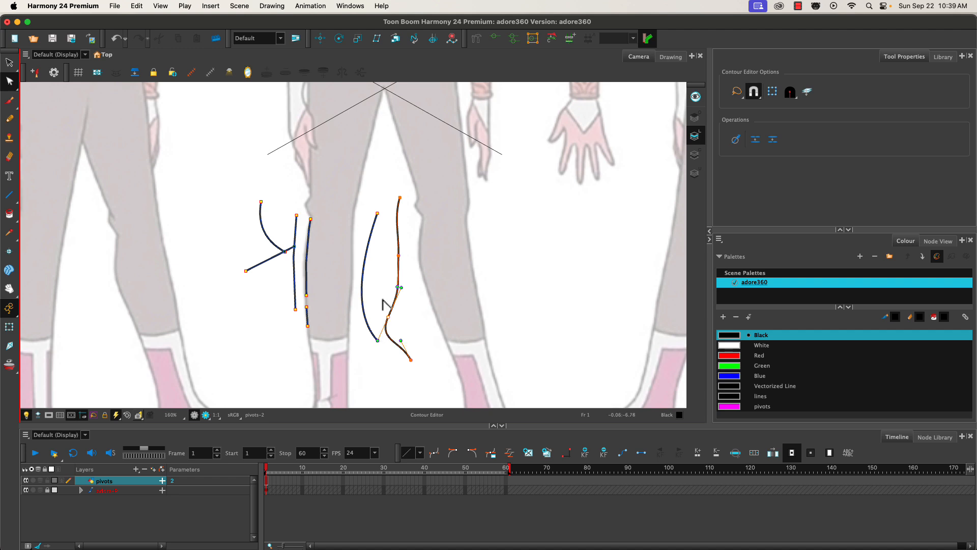
pyautogui.click(397, 255)
pyautogui.moveTo(398, 255); pyautogui.dragTo(390, 256)
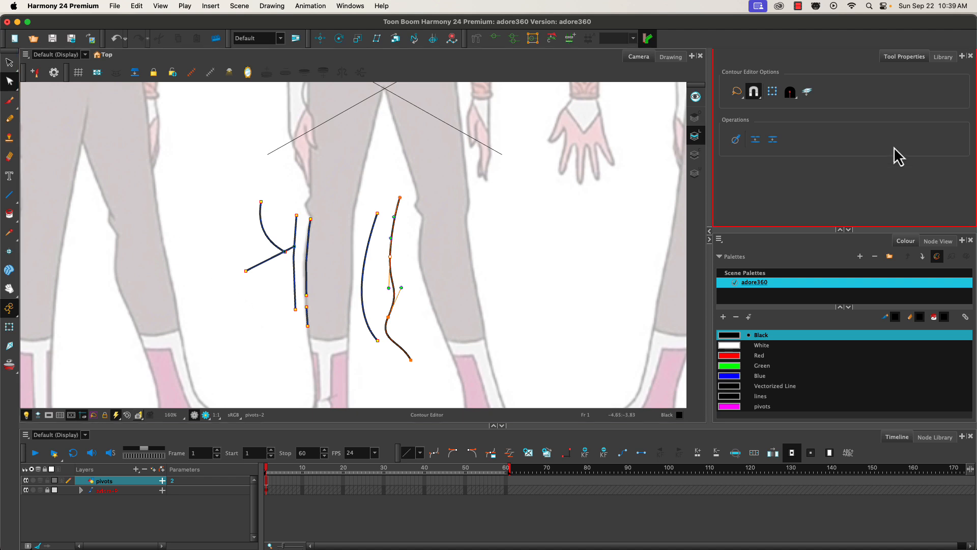
# Step: Switch the shape tool to Ellipse and delete all the test lines around the front-view legs
pyautogui.click(9, 198)
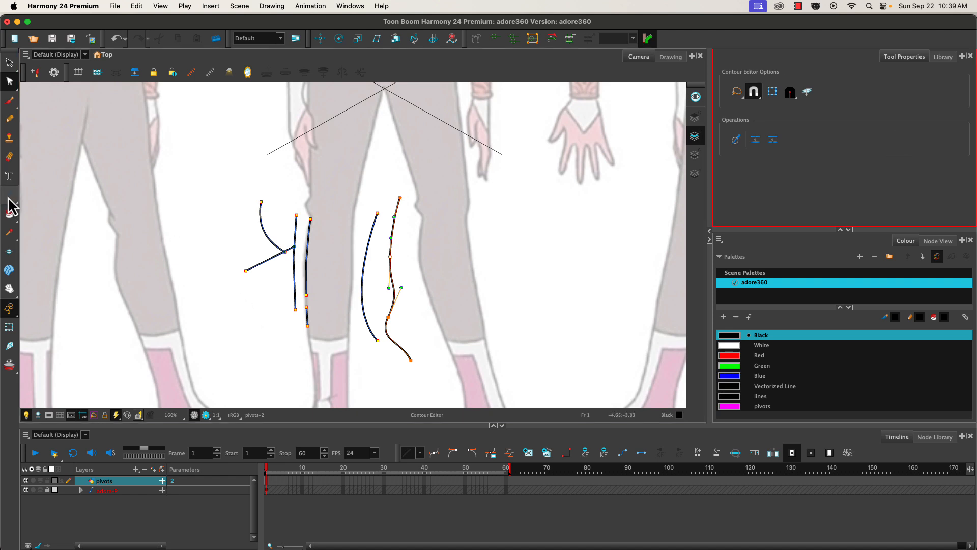
pyautogui.click(31, 204)
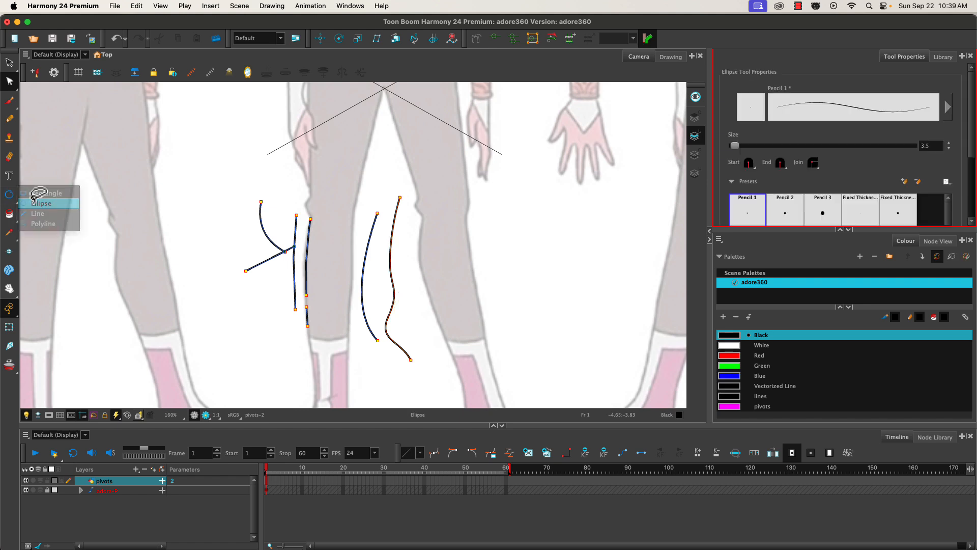
pyautogui.click(7, 67)
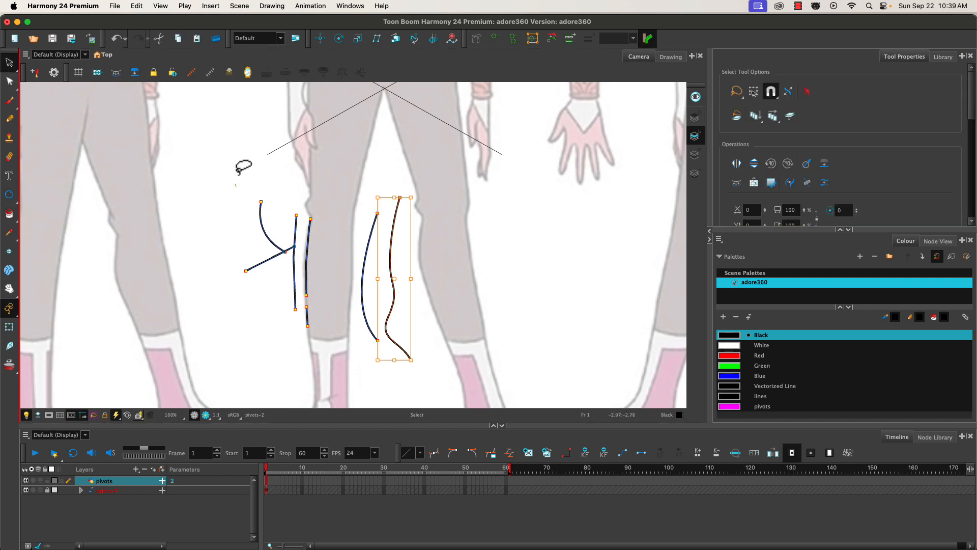
pyautogui.moveTo(239, 164); pyautogui.dragTo(185, 301)
pyautogui.press('Delete')
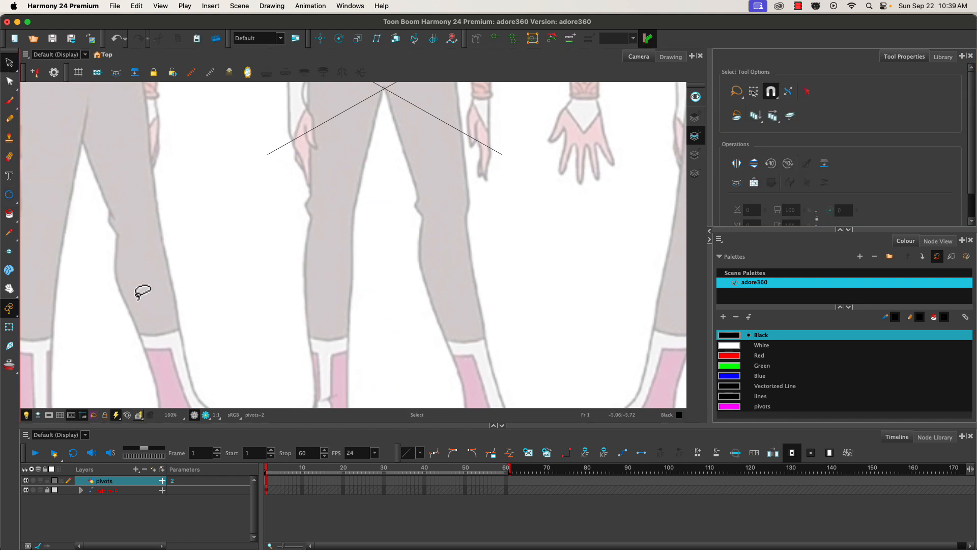
# Step: Draw a circle with the Ellipse tool in the pivots colour over the left-hand knee of the front-view legs
pyautogui.click(9, 197)
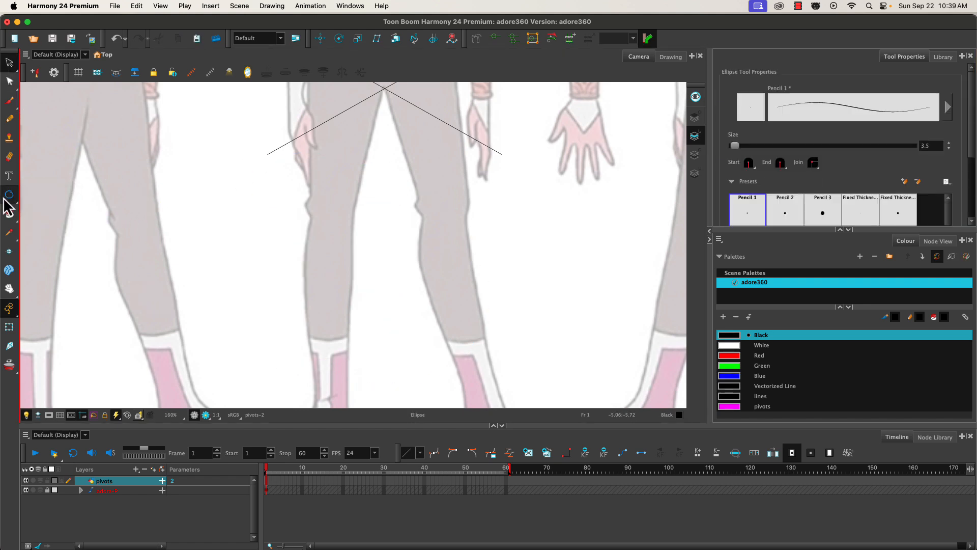
pyautogui.click(735, 406)
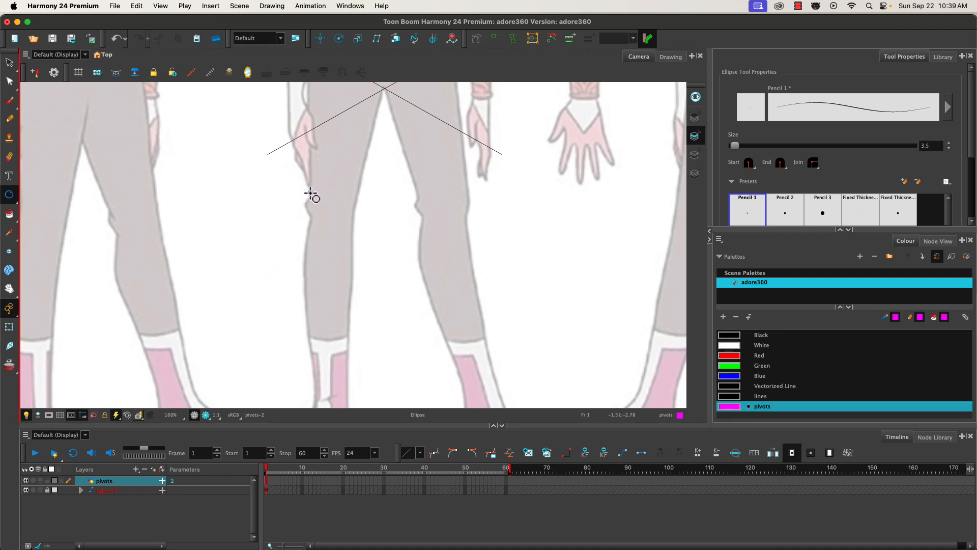
pyautogui.moveTo(310, 193); pyautogui.dragTo(323, 238)
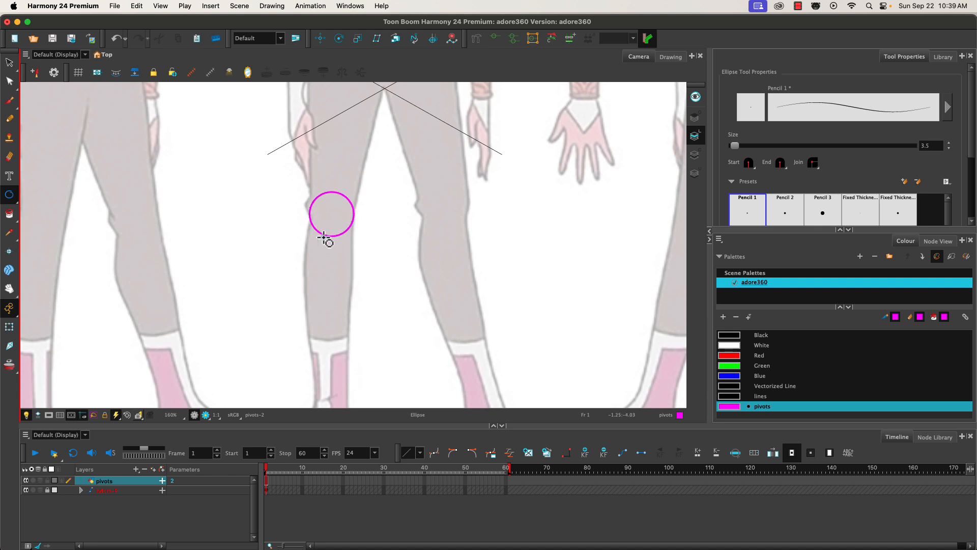
pyautogui.moveTo(324, 238); pyautogui.dragTo(324, 237)
# Step: Select the magenta knee circle and scale it slightly to match the width of the knee
pyautogui.click(9, 63)
pyautogui.moveTo(308, 185); pyautogui.dragTo(362, 247)
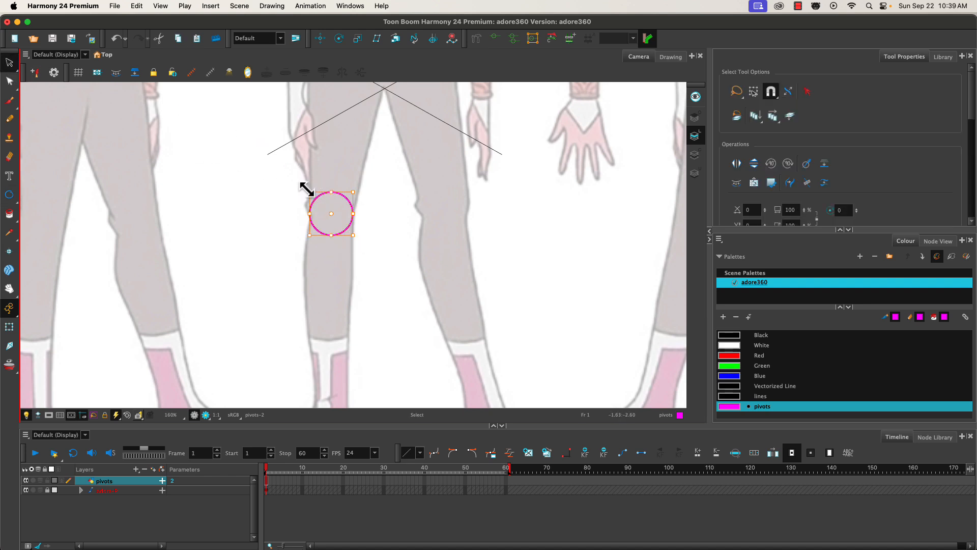
pyautogui.moveTo(308, 190)
pyautogui.mouseDown()
pyautogui.moveTo(318, 171)
pyautogui.moveTo(307, 189)
pyautogui.mouseUp()
pyautogui.moveTo(307, 189); pyautogui.dragTo(307, 189)
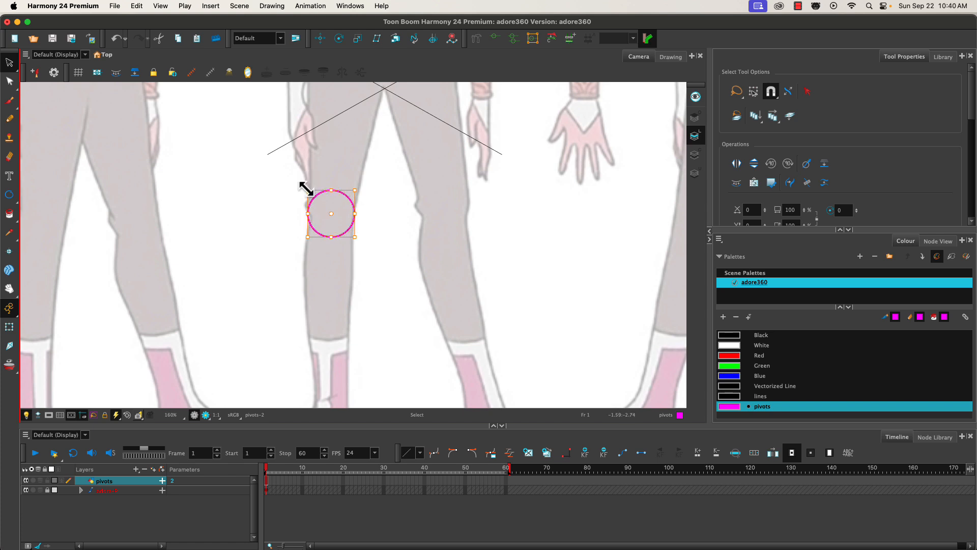
pyautogui.moveTo(307, 190); pyautogui.dragTo(306, 189)
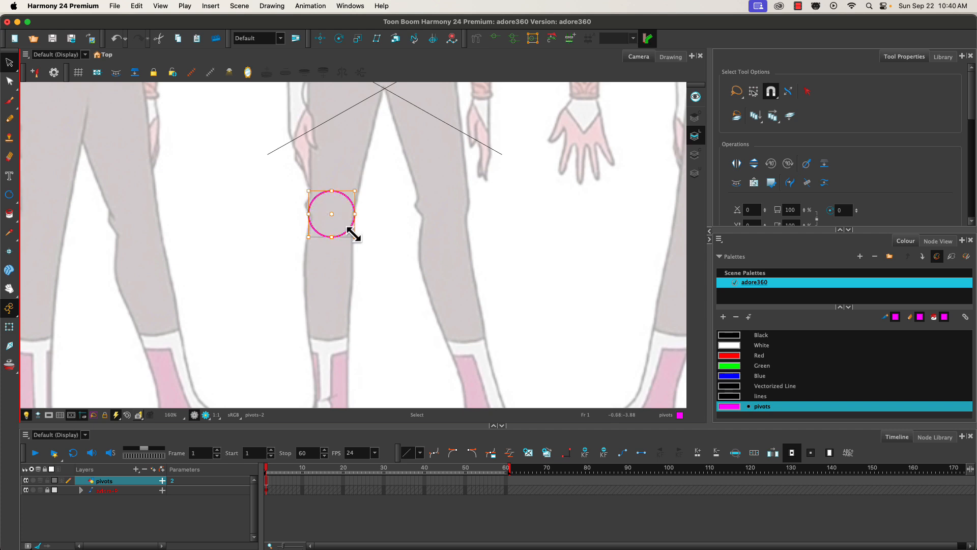
pyautogui.moveTo(351, 236); pyautogui.dragTo(351, 237)
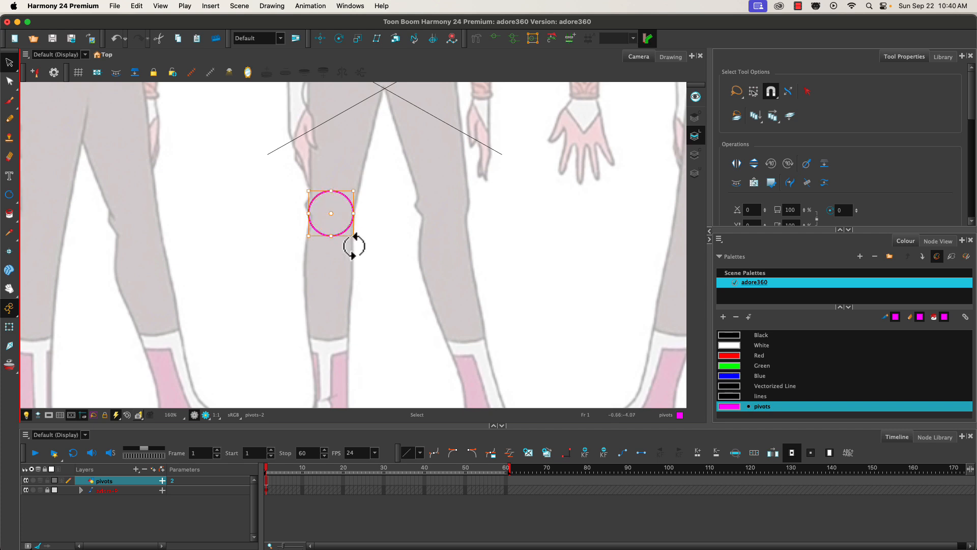
pyautogui.click(288, 223)
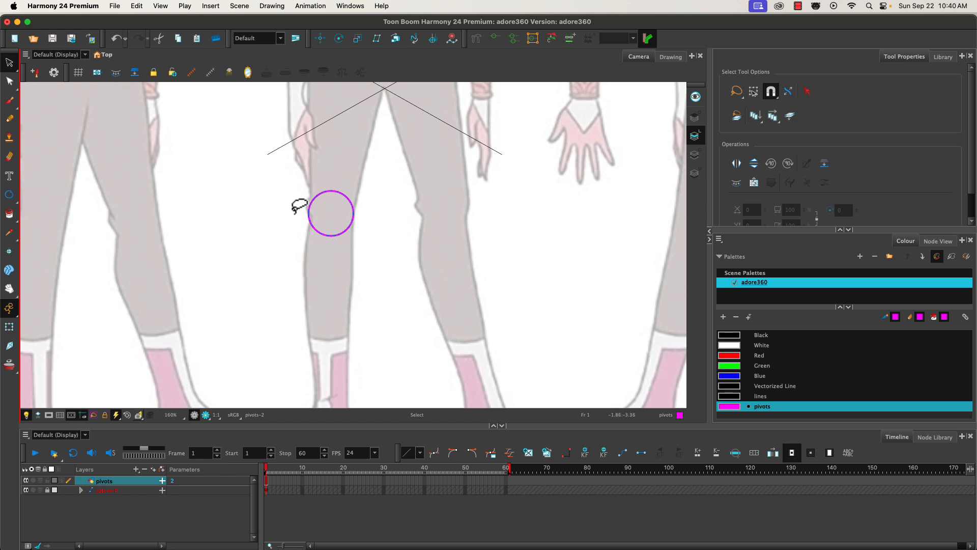
# Step: Nudge the magenta circle slightly down and to the right to align it with the knee outline
pyautogui.scroll(5, 318, 220)
pyautogui.scroll(-2, 320, 215)
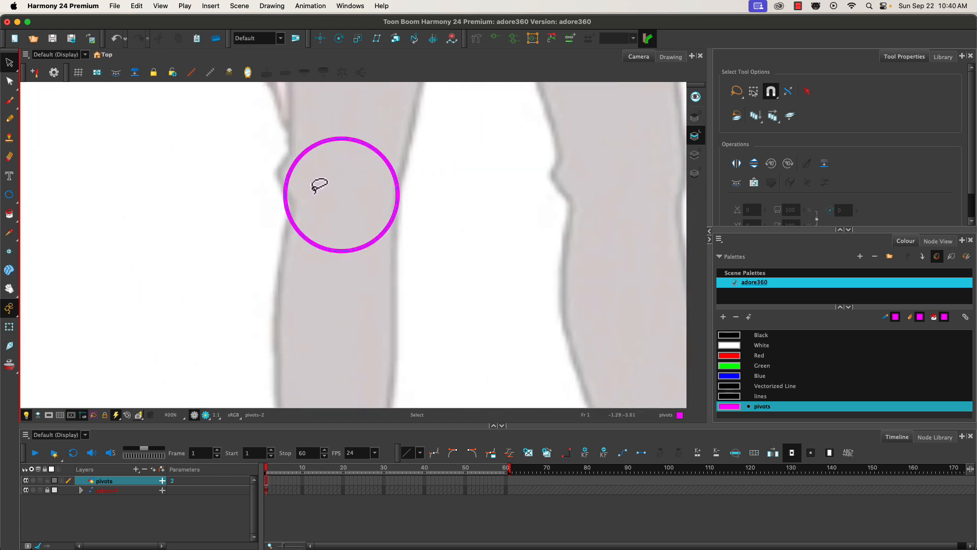
pyautogui.scroll(3, 316, 185)
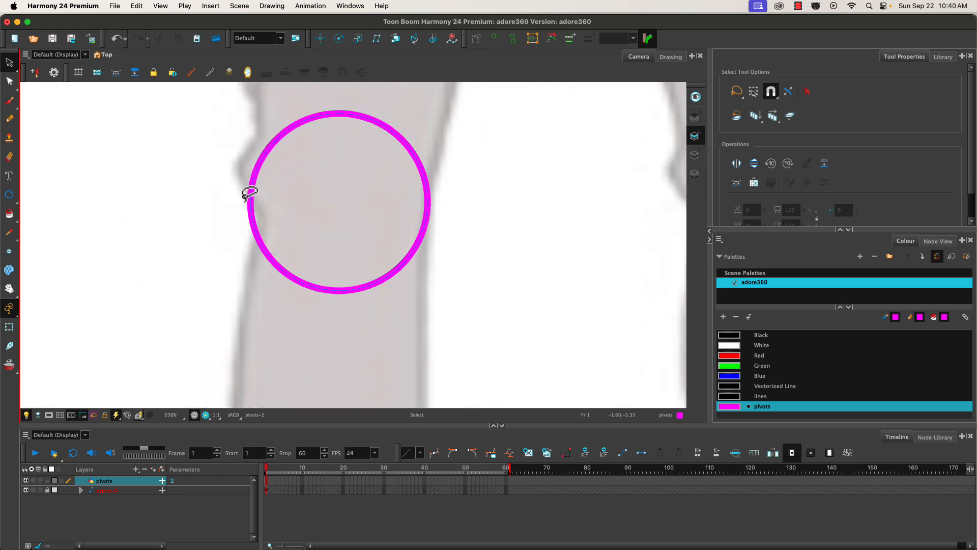
pyautogui.click(256, 175)
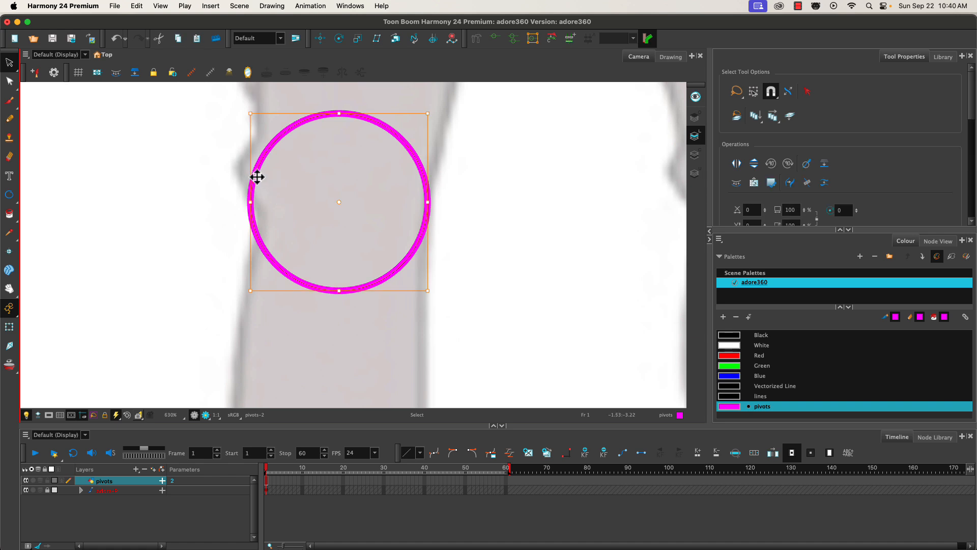
pyautogui.click(260, 178)
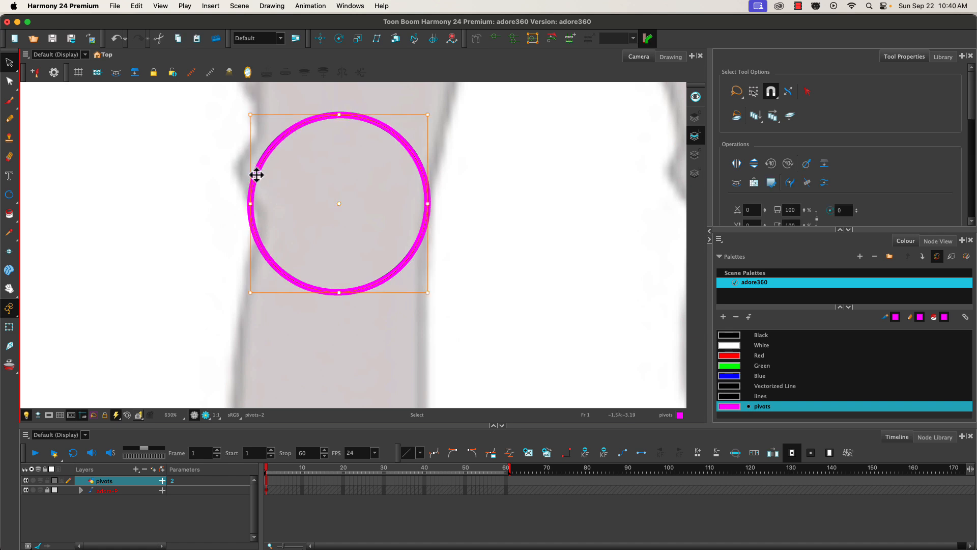
pyautogui.press('super+z')
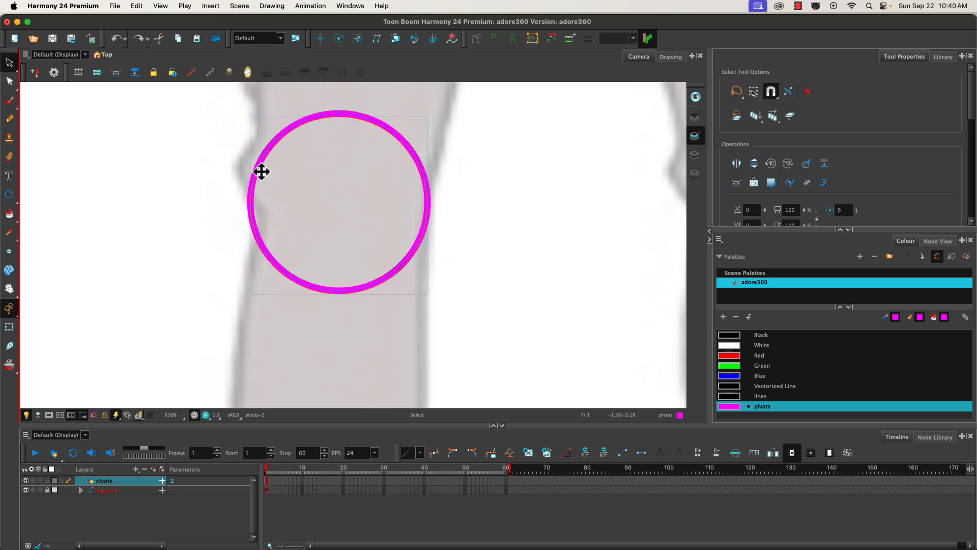
pyautogui.click(259, 168)
pyautogui.press('Right')
pyautogui.press('Right')
pyautogui.press('Right')
pyautogui.press('Right')
pyautogui.press('Right')
pyautogui.press('Right')
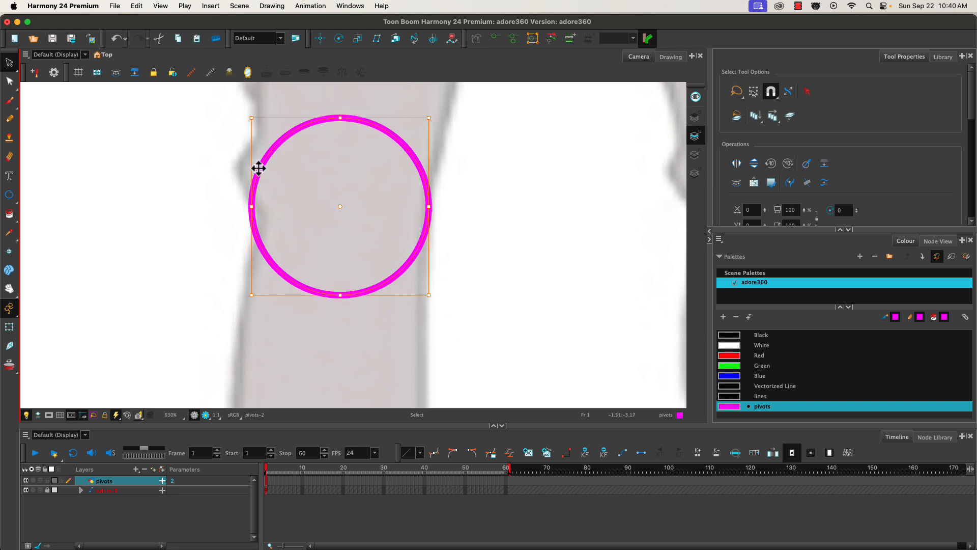
pyautogui.press('Right')
pyautogui.press('Right')
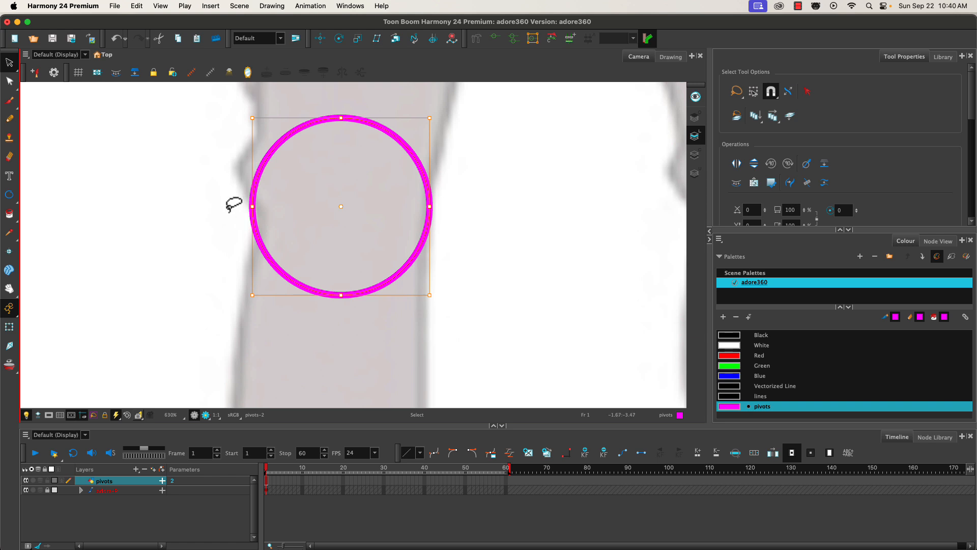
pyautogui.scroll(-4, 246, 216)
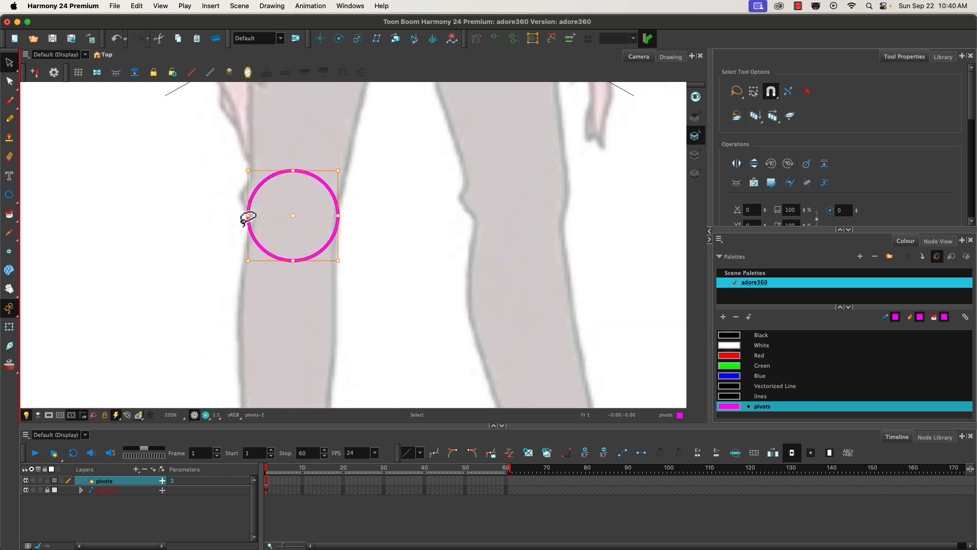
pyautogui.scroll(-2, 245, 215)
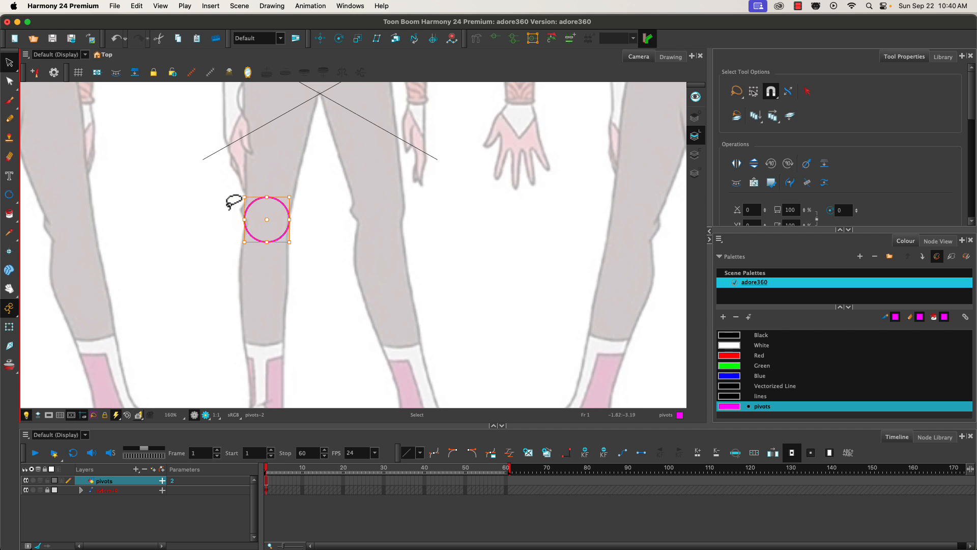
# Step: Paste a copy of the knee circle and nudge it up and left to sit exactly over the original
pyautogui.scroll(3, 233, 203)
pyautogui.scroll(2, 237, 207)
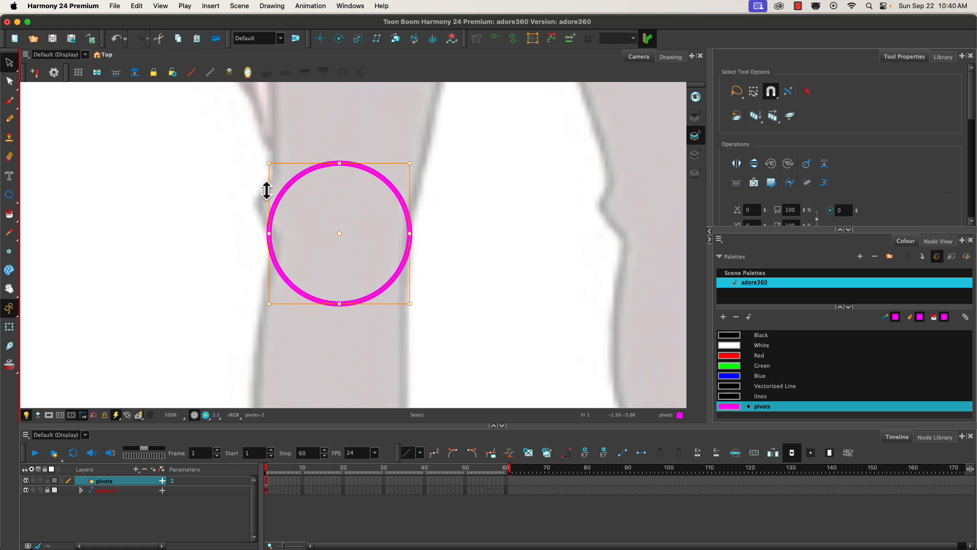
pyautogui.press('super+v')
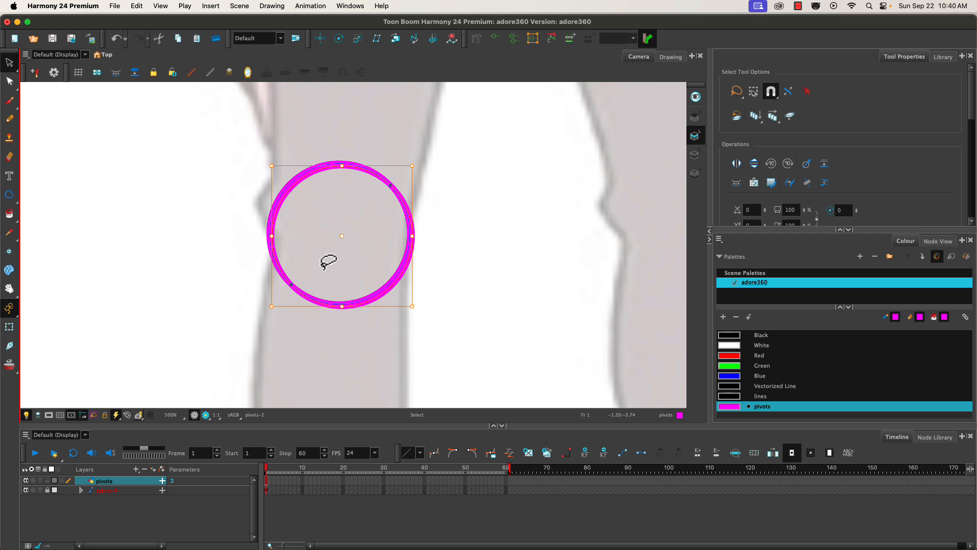
pyautogui.press('Up')
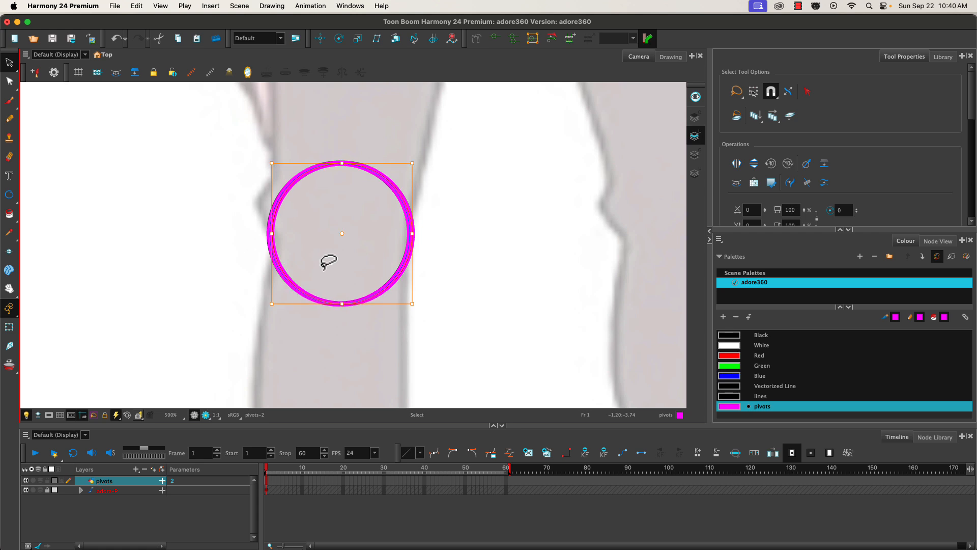
pyautogui.press('Left')
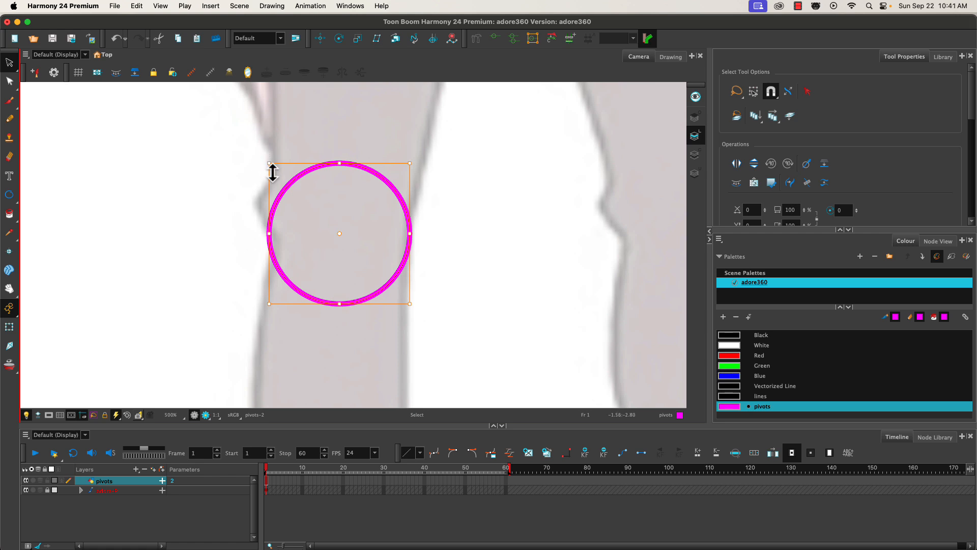
# Step: Scale the copied circle proportionally about its centre to a tiny dot in the middle of the knee circle
pyautogui.scroll(3, 283, 193)
pyautogui.scroll(-1, 280, 183)
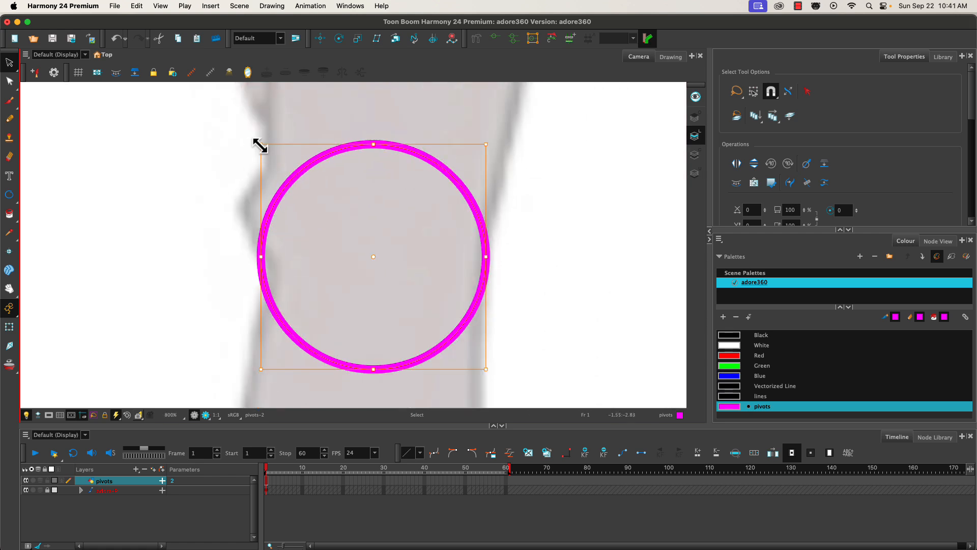
pyautogui.moveTo(261, 145); pyautogui.dragTo(283, 169)
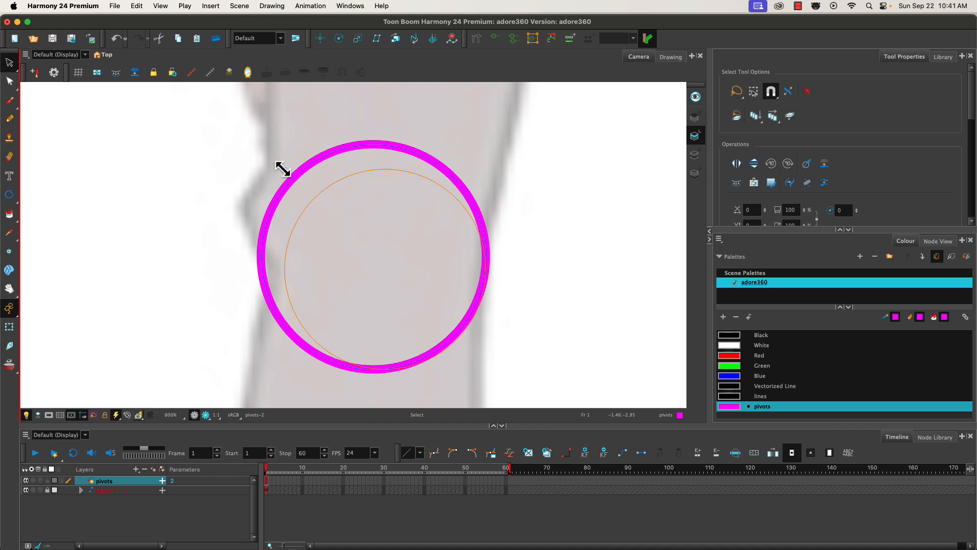
pyautogui.hotkey('alt', 'shift')
pyautogui.moveTo(283, 169); pyautogui.dragTo(367, 258)
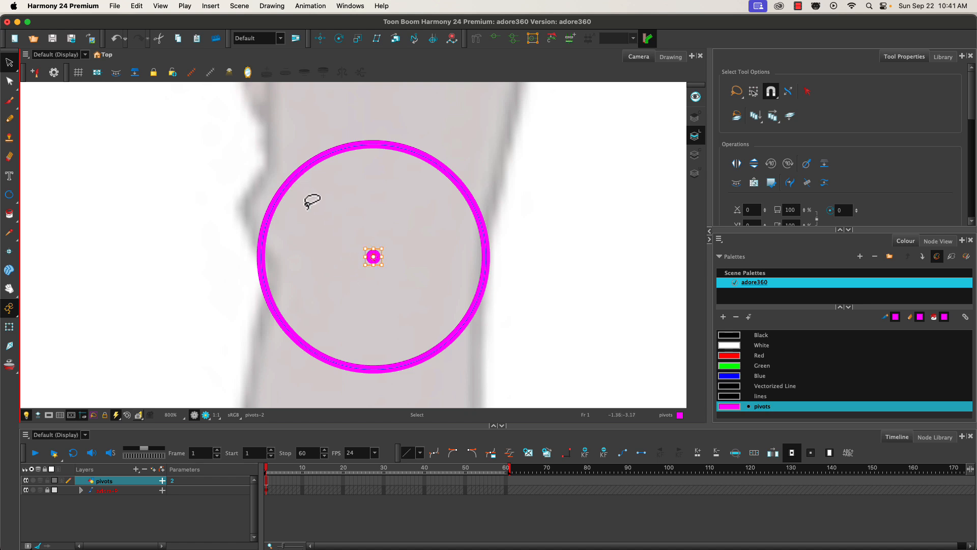
pyautogui.click(309, 202)
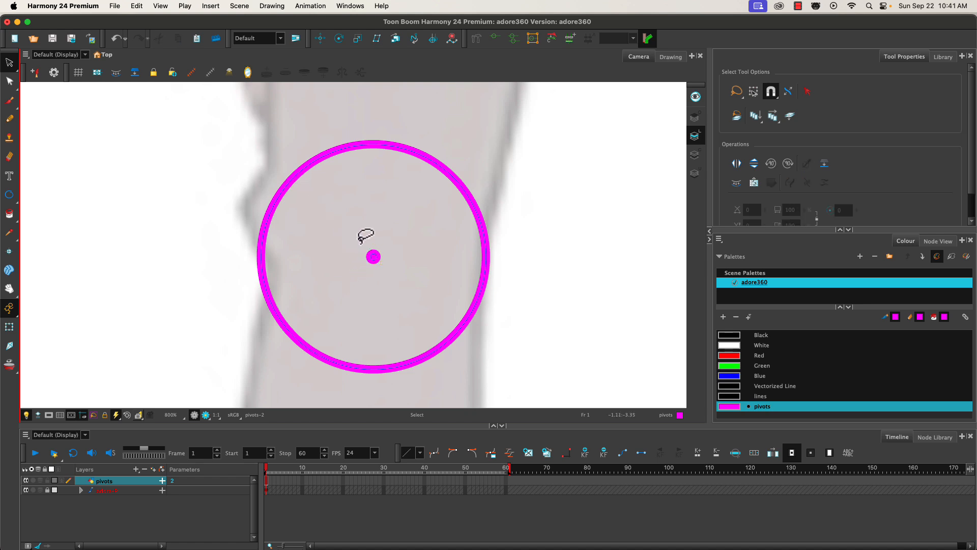
# Step: Set the maximum pencil line size of the small centre circle to 1
pyautogui.moveTo(360, 242); pyautogui.dragTo(353, 235)
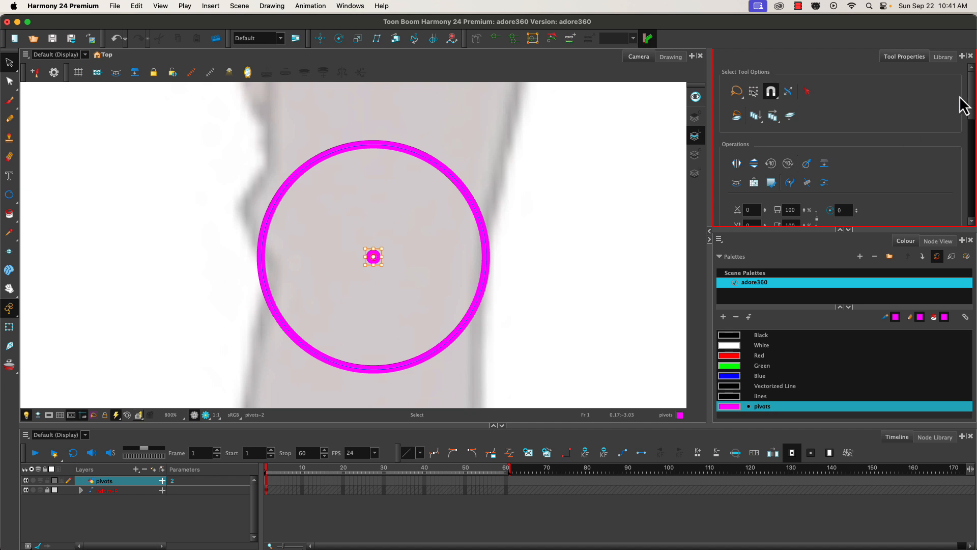
pyautogui.moveTo(970, 104); pyautogui.dragTo(972, 156)
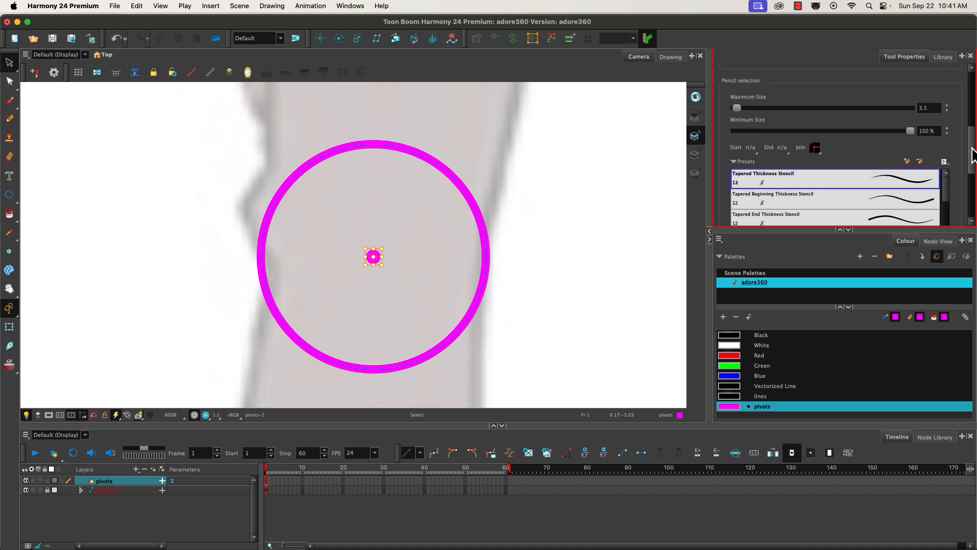
pyautogui.click(926, 108)
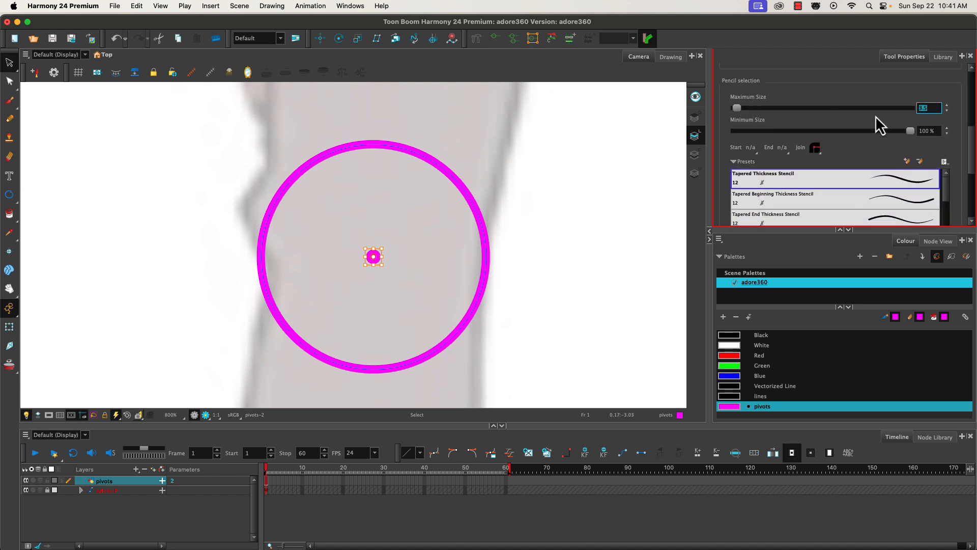
pyautogui.write('1')
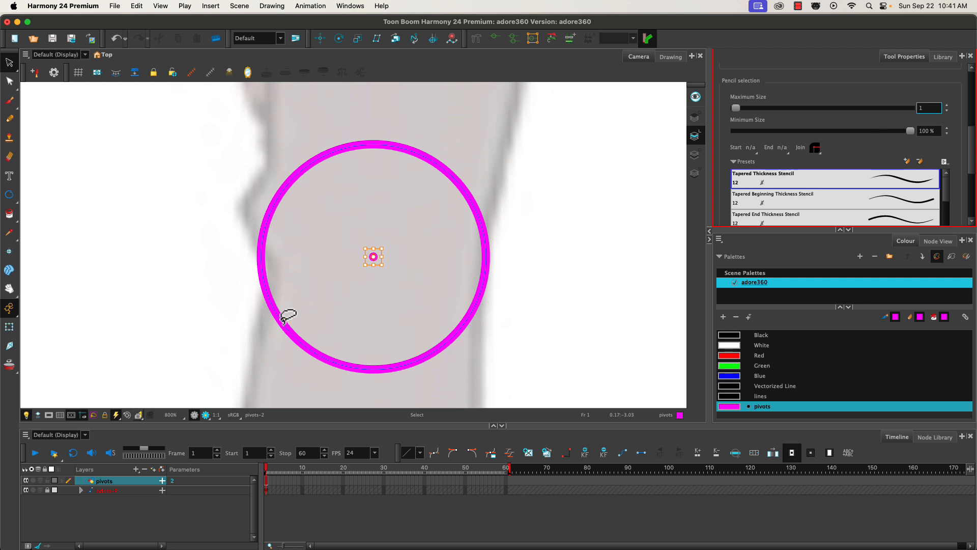
pyautogui.click(246, 315)
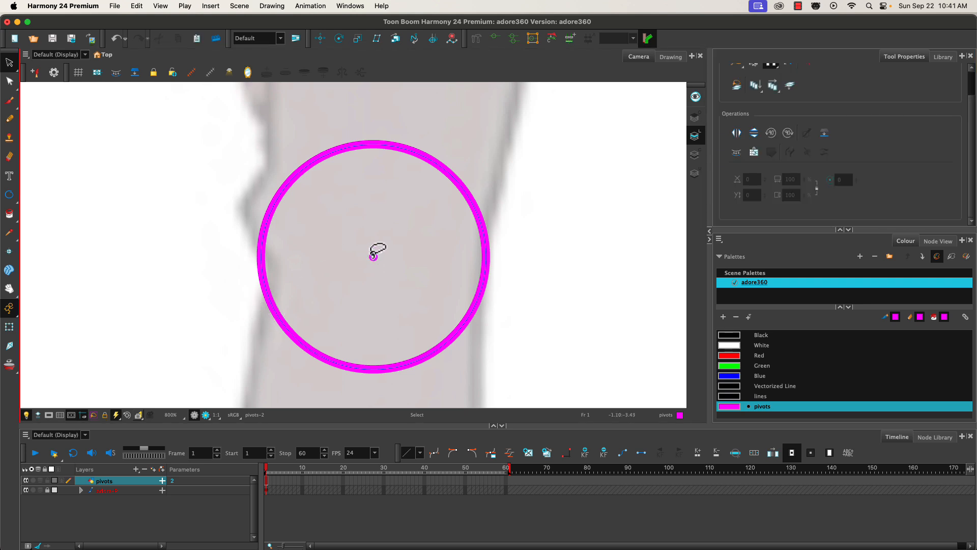
# Step: Move the pivots drawing's pivot point with the Rotate tool onto the centre of the small knee circle
pyautogui.click(338, 39)
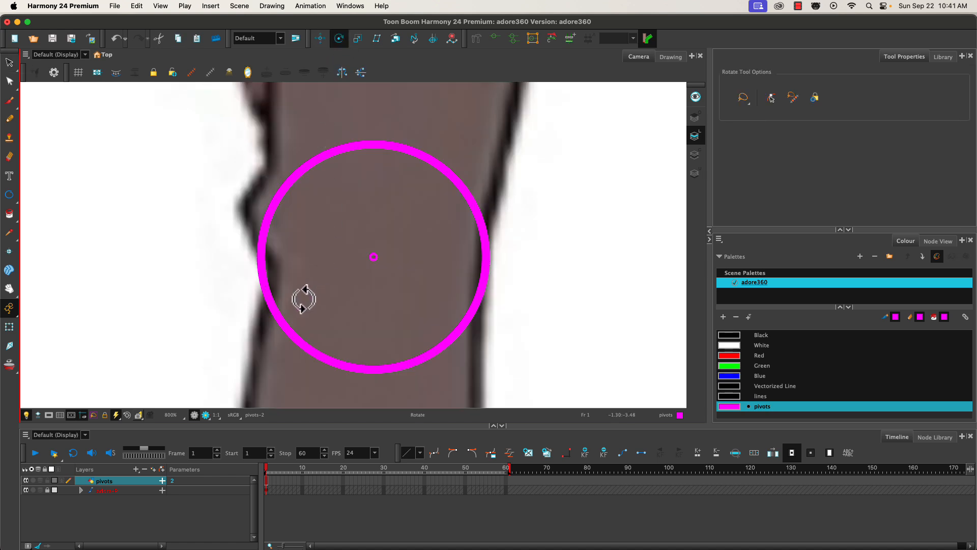
pyautogui.scroll(-5, 304, 299)
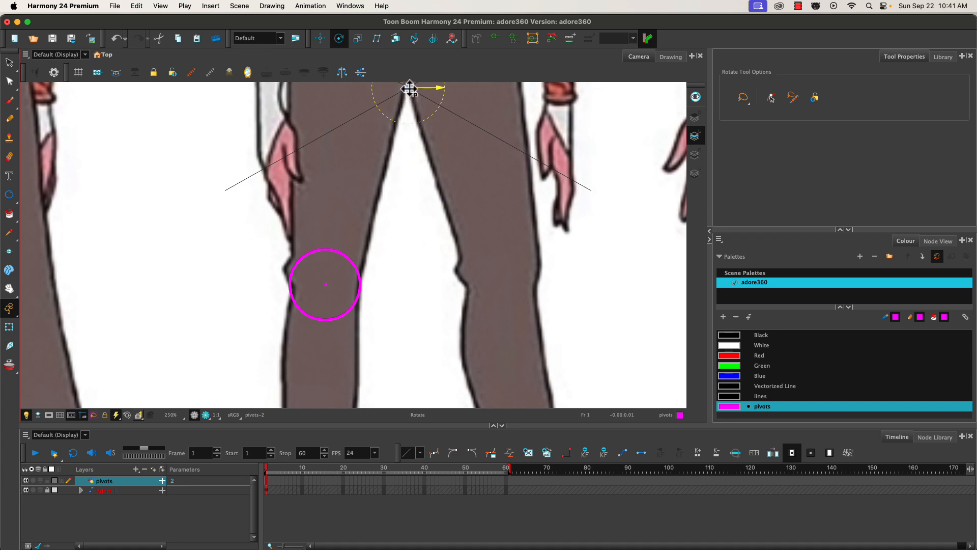
pyautogui.moveTo(410, 90); pyautogui.dragTo(322, 284)
pyautogui.scroll(8, 323, 283)
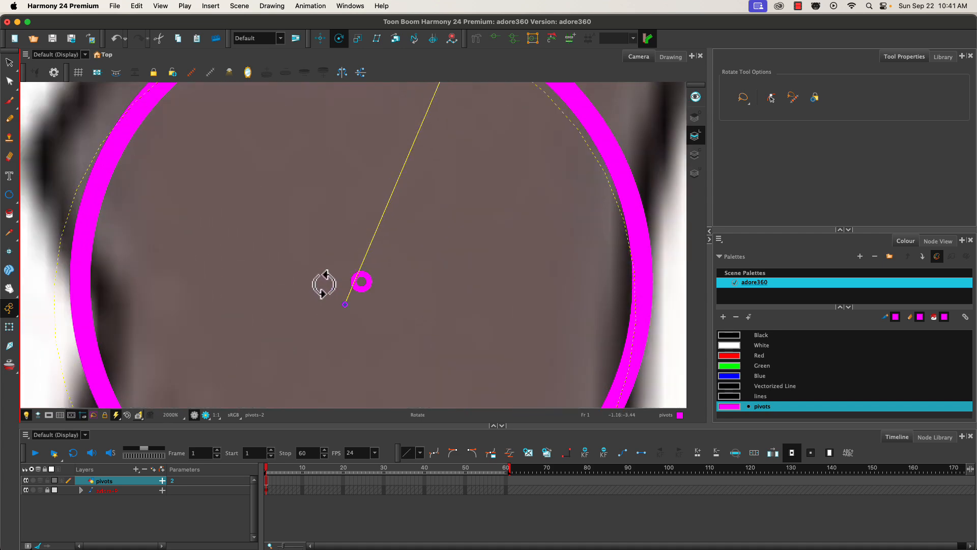
pyautogui.scroll(2, 325, 284)
pyautogui.moveTo(358, 319); pyautogui.dragTo(384, 283)
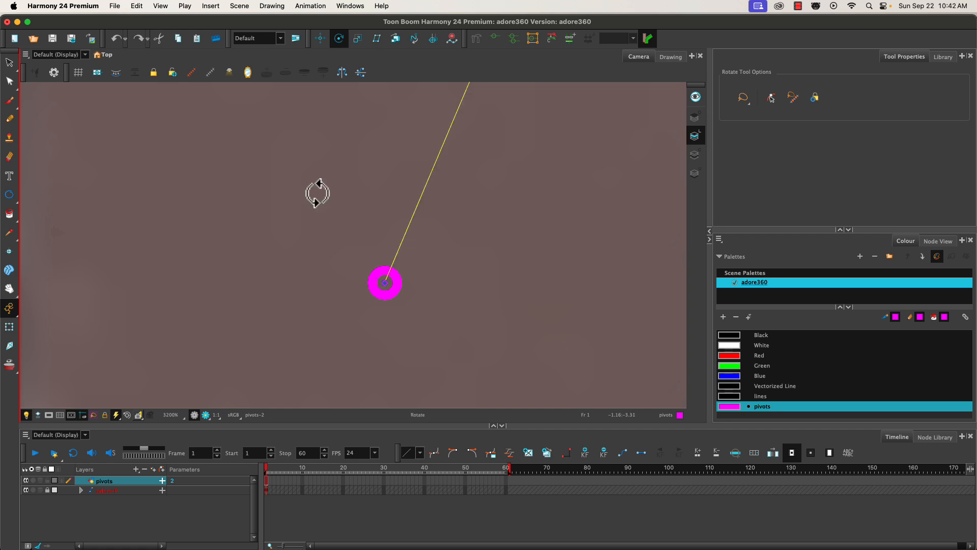
pyautogui.scroll(-3, 318, 192)
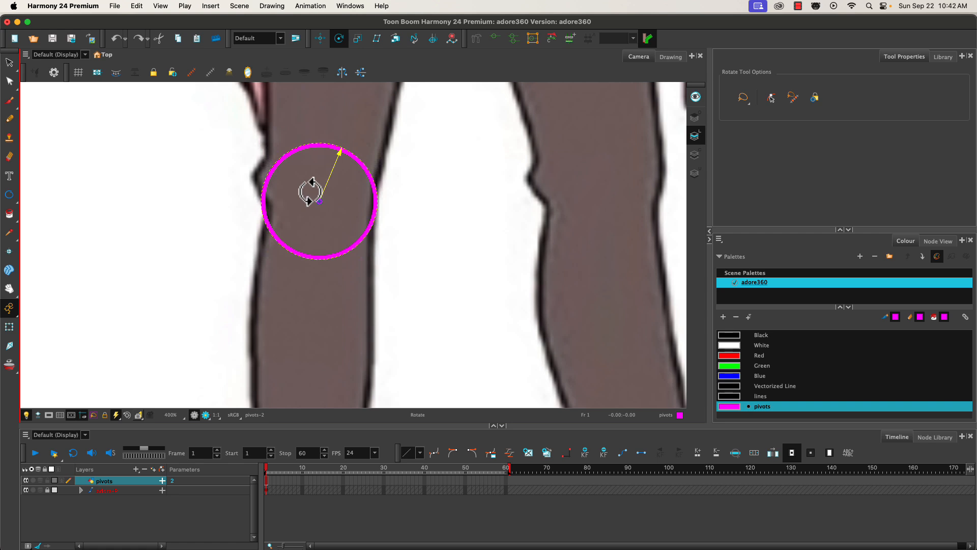
# Step: Undo the recent pivot point changes on the pivots drawing, checking the pivot with the Translate tool
pyautogui.hotkey('shift', 't')
pyautogui.hotkey('alt', '3')
pyautogui.click(316, 43)
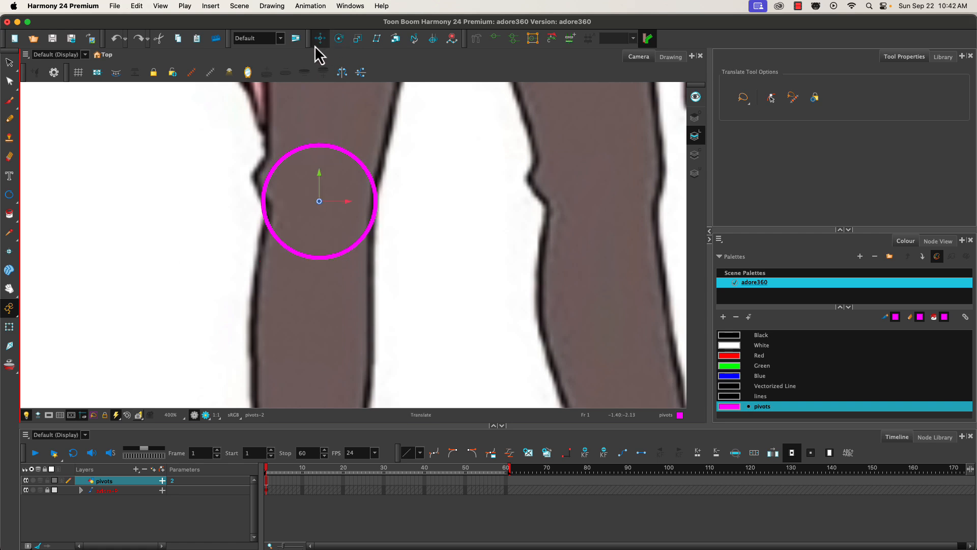
pyautogui.press('super+z')
pyautogui.press('super+z')
pyautogui.press('super+z')
pyautogui.press('super+z')
pyautogui.scroll(-3, 243, 302)
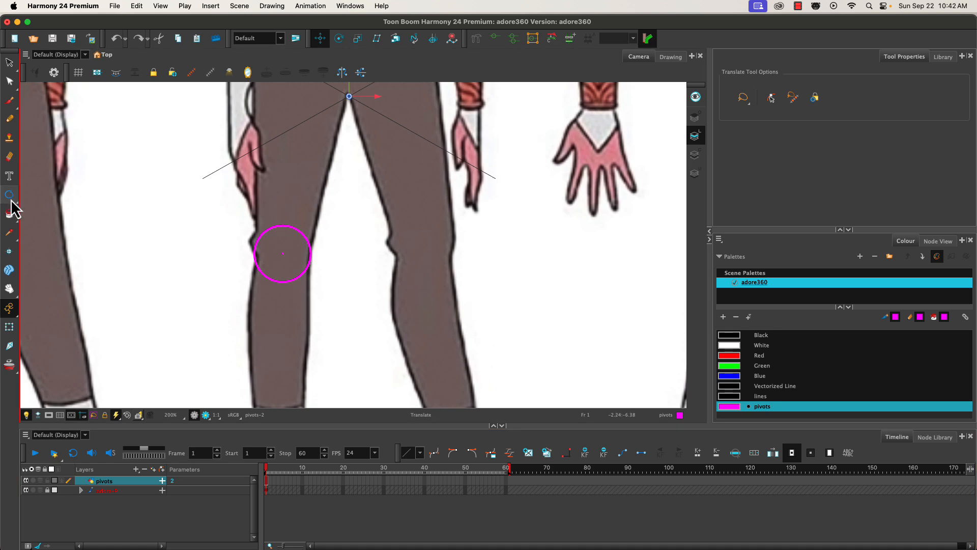
# Step: Select the knee circle with its centre dot and place a copy over the other knee of the front view
pyautogui.click(9, 62)
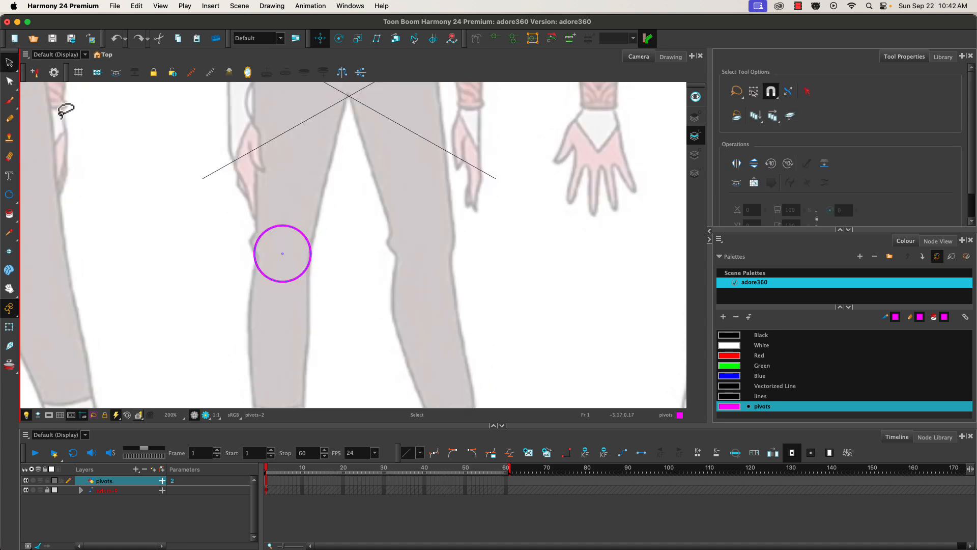
pyautogui.moveTo(235, 240)
pyautogui.mouseDown()
pyautogui.moveTo(307, 207)
pyautogui.moveTo(235, 253)
pyautogui.mouseUp()
pyautogui.moveTo(229, 213)
pyautogui.mouseDown()
pyautogui.moveTo(233, 270)
pyautogui.moveTo(327, 290)
pyautogui.moveTo(203, 219)
pyautogui.mouseUp()
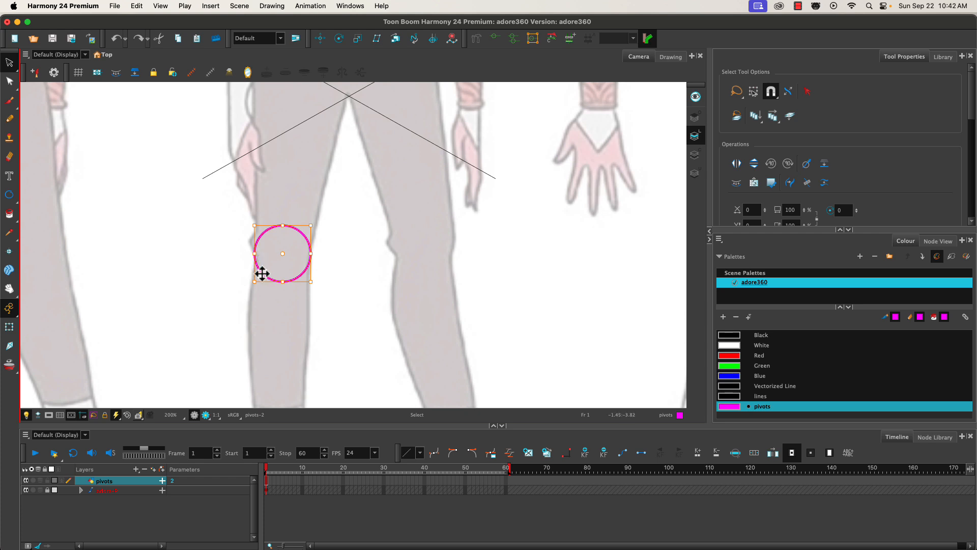
pyautogui.moveTo(261, 273); pyautogui.dragTo(403, 269)
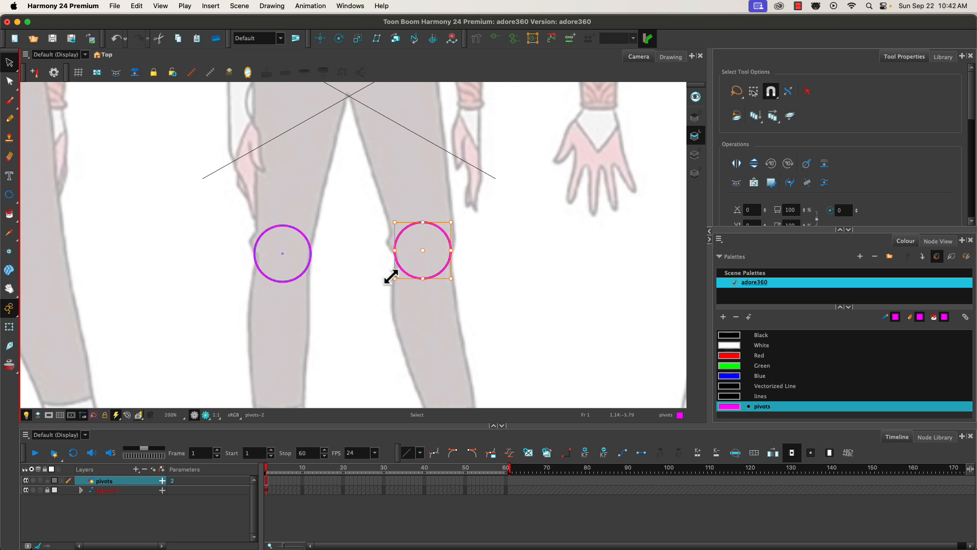
pyautogui.scroll(-1, 259, 311)
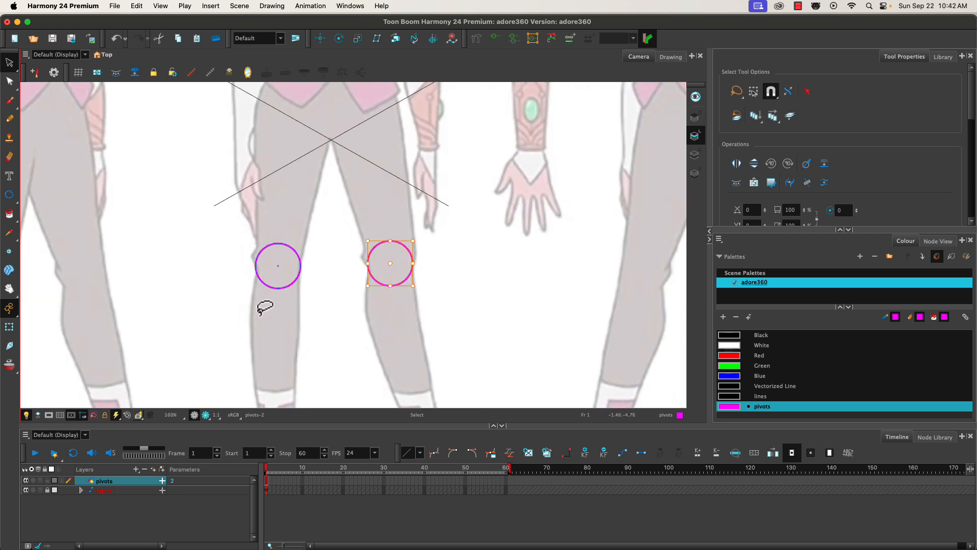
pyautogui.scroll(-1, 264, 307)
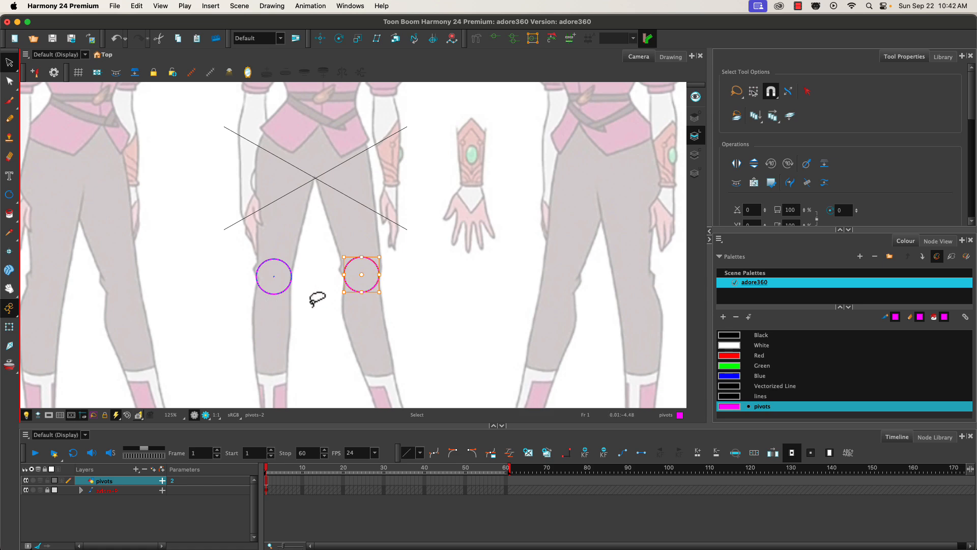
# Step: Copy both knee circles with their dots up to the hips and enlarge the copies proportionally to about the thigh width
pyautogui.moveTo(242, 247)
pyautogui.mouseDown()
pyautogui.moveTo(356, 239)
pyautogui.moveTo(238, 242)
pyautogui.moveTo(366, 362)
pyautogui.moveTo(230, 255)
pyautogui.mouseUp()
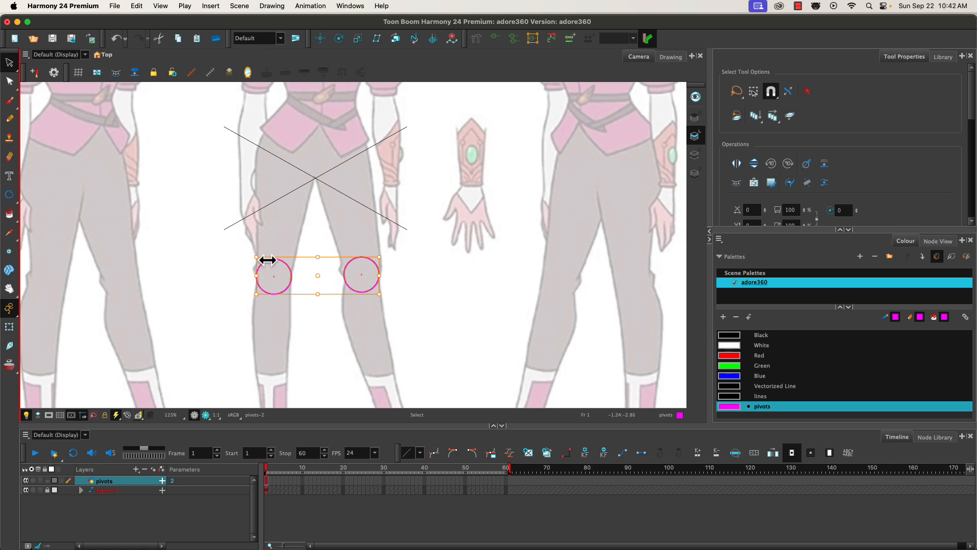
pyautogui.moveTo(292, 277); pyautogui.dragTo(284, 172)
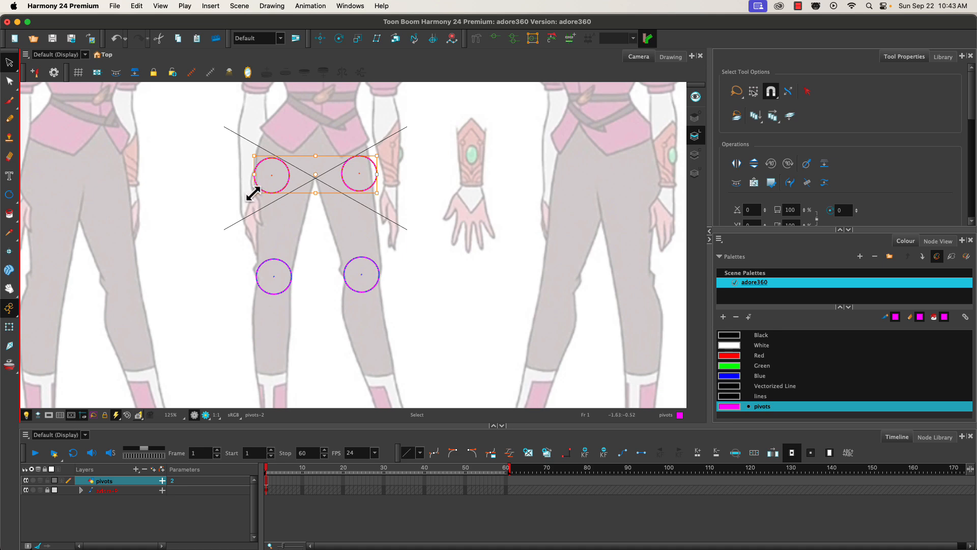
pyautogui.moveTo(253, 193); pyautogui.dragTo(240, 209)
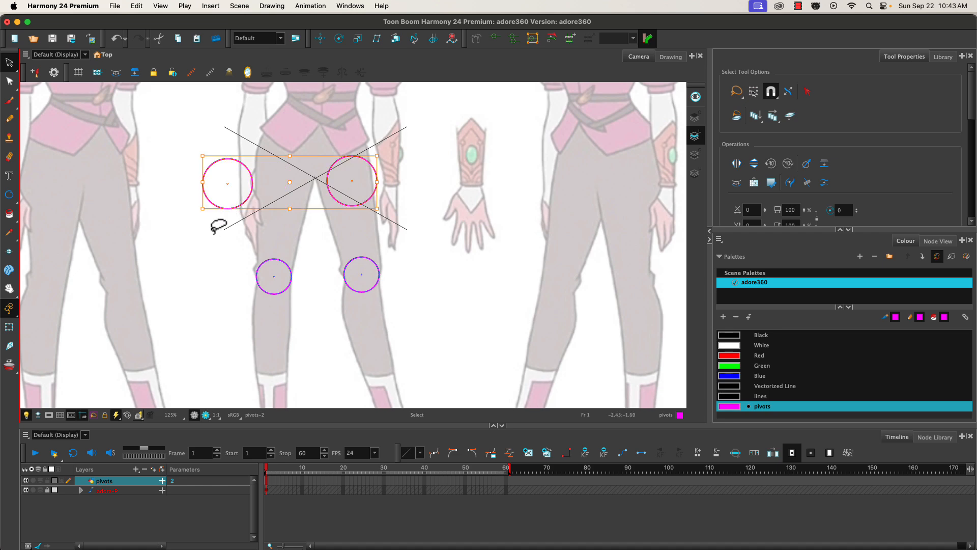
pyautogui.click(210, 236)
pyautogui.moveTo(193, 144)
pyautogui.mouseDown()
pyautogui.moveTo(252, 152)
pyautogui.moveTo(207, 174)
pyautogui.moveTo(217, 199)
pyautogui.moveTo(268, 187)
pyautogui.mouseUp()
pyautogui.moveTo(255, 116)
pyautogui.mouseDown()
pyautogui.moveTo(251, 212)
pyautogui.moveTo(246, 131)
pyautogui.mouseUp()
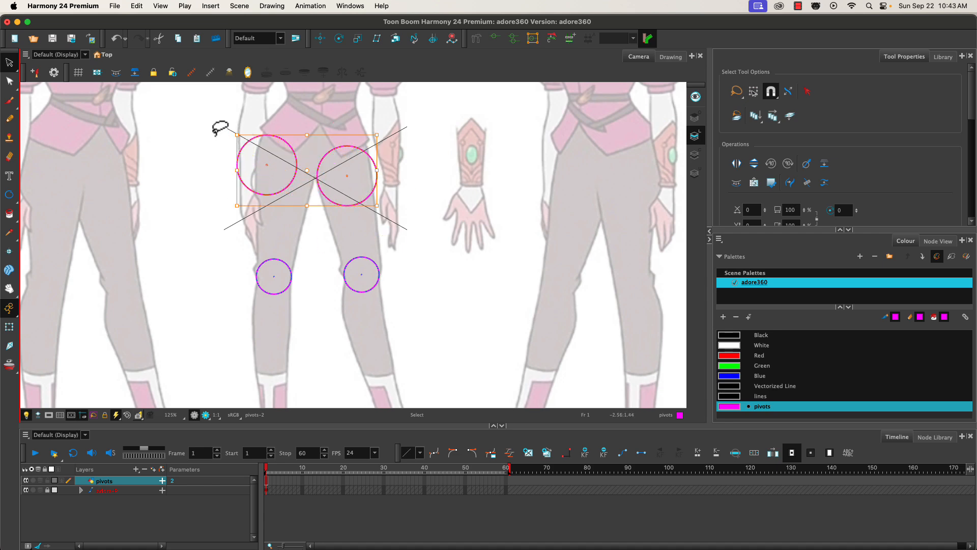
# Step: Move the left-hand hip circle in over its thigh beside the other one, and shrink both hip circles slightly
pyautogui.click(242, 136)
pyautogui.click(292, 179)
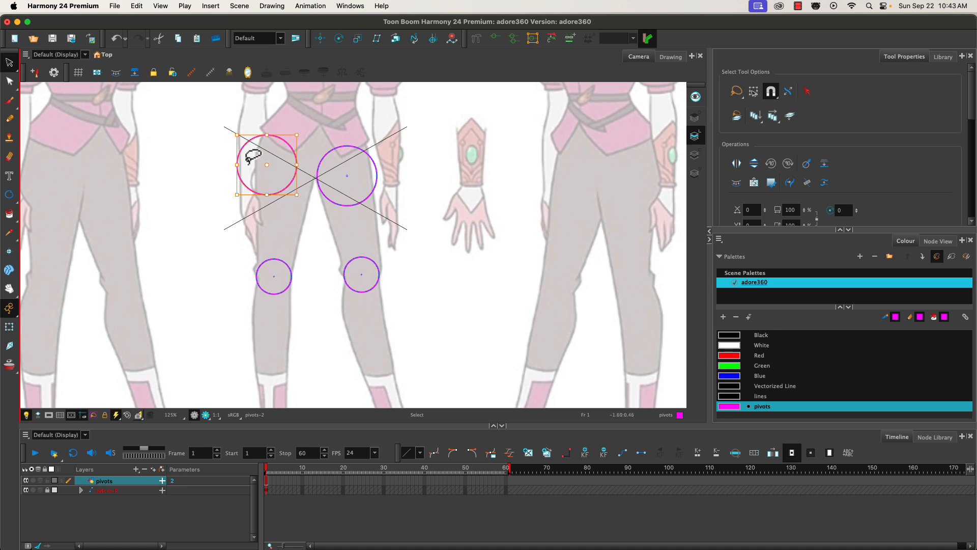
pyautogui.moveTo(249, 190); pyautogui.dragTo(266, 196)
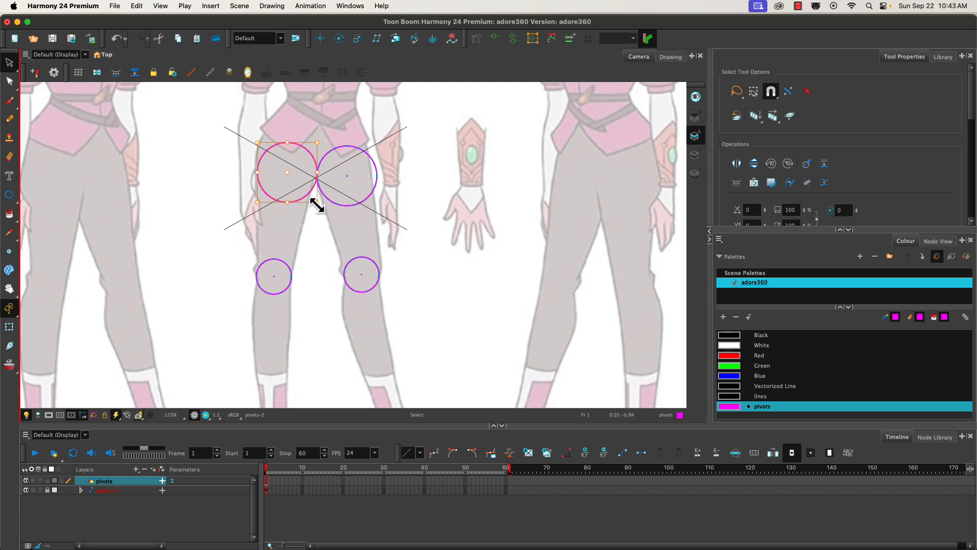
pyautogui.moveTo(241, 107)
pyautogui.mouseDown()
pyautogui.moveTo(388, 124)
pyautogui.moveTo(424, 238)
pyautogui.mouseUp()
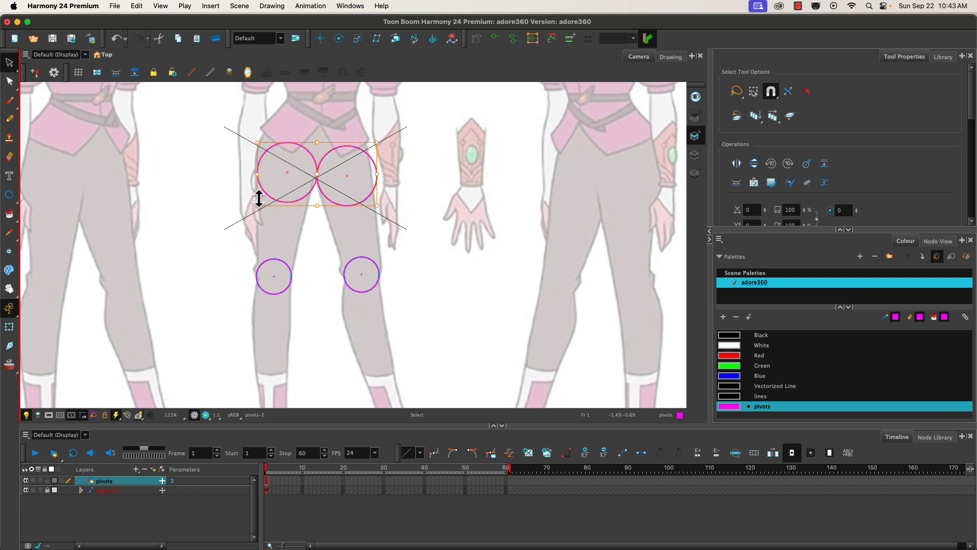
pyautogui.moveTo(256, 205); pyautogui.dragTo(261, 202)
pyautogui.click(237, 140)
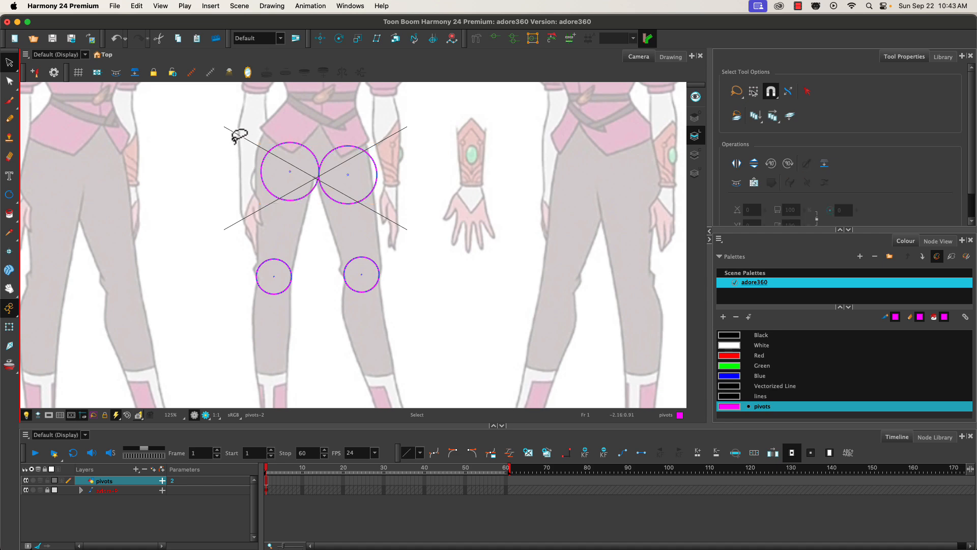
# Step: Nudge the left-hand hip circle sideways until its outer edge lines up with the outline of the thigh
pyautogui.click(286, 200)
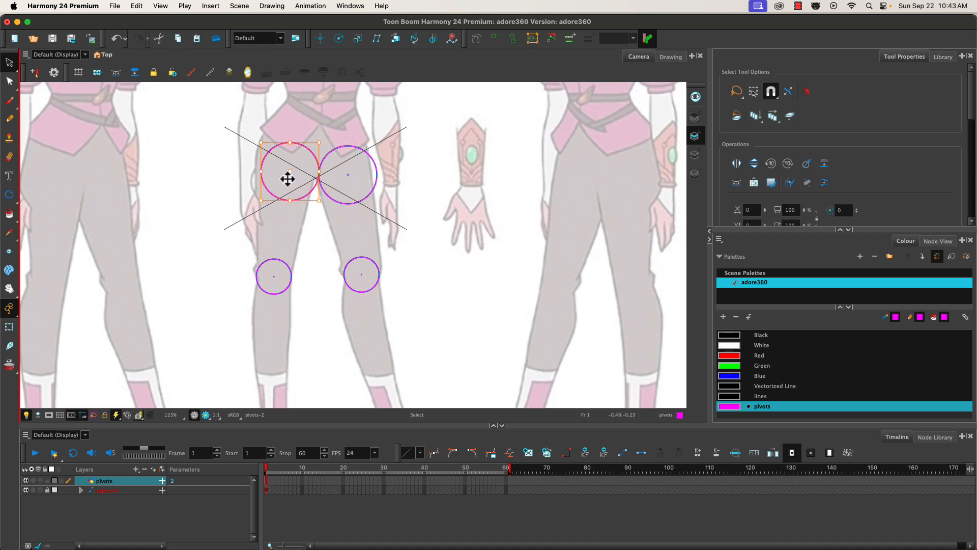
pyautogui.press('Left')
pyautogui.press('Left')
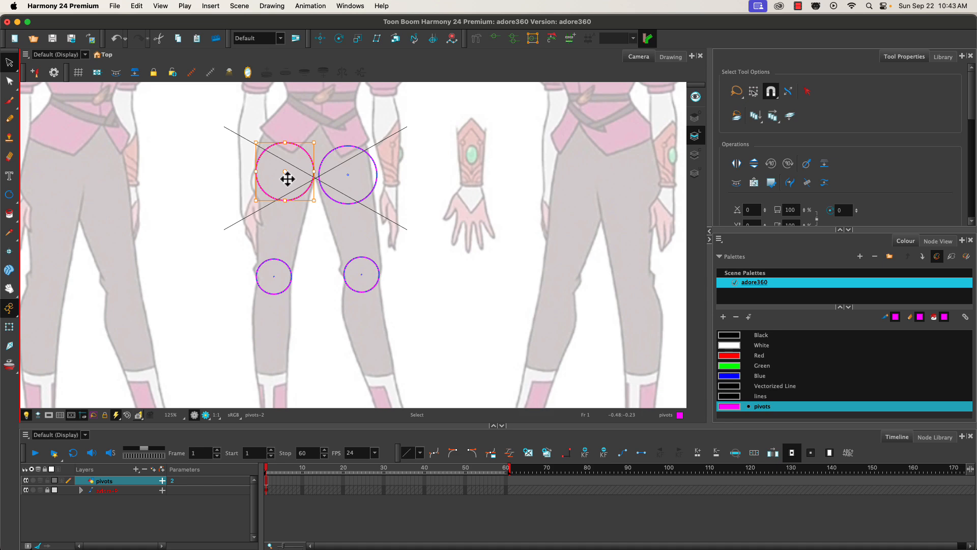
pyautogui.scroll(5, 264, 194)
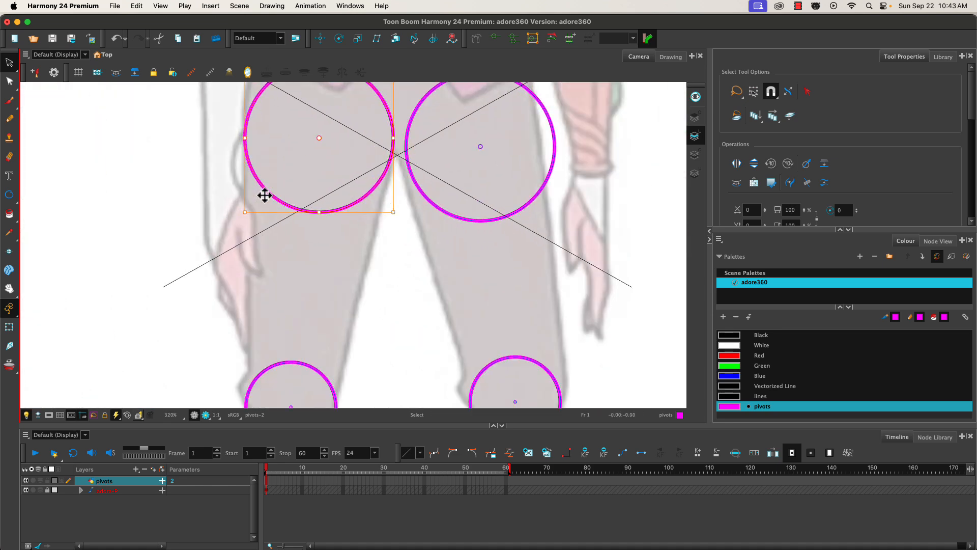
pyautogui.press('Right')
pyautogui.press('Right')
pyautogui.press('Right')
pyautogui.press('Right')
pyautogui.press('Right')
pyautogui.press('Right')
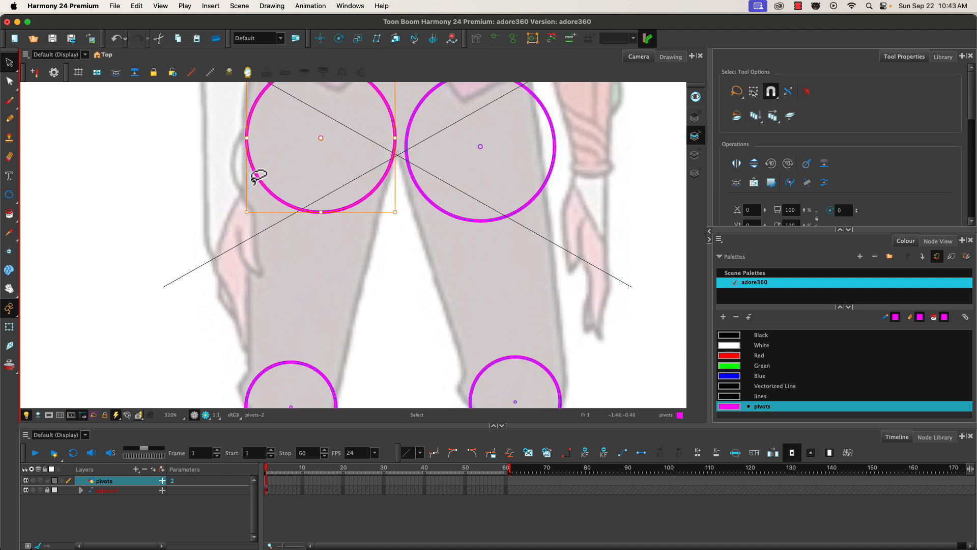
# Step: Nudge the right-hand hip circle left and up so it meets the other hip circle at the same height
pyautogui.moveTo(426, 233)
pyautogui.mouseDown()
pyautogui.moveTo(478, 145)
pyautogui.moveTo(431, 262)
pyautogui.mouseUp()
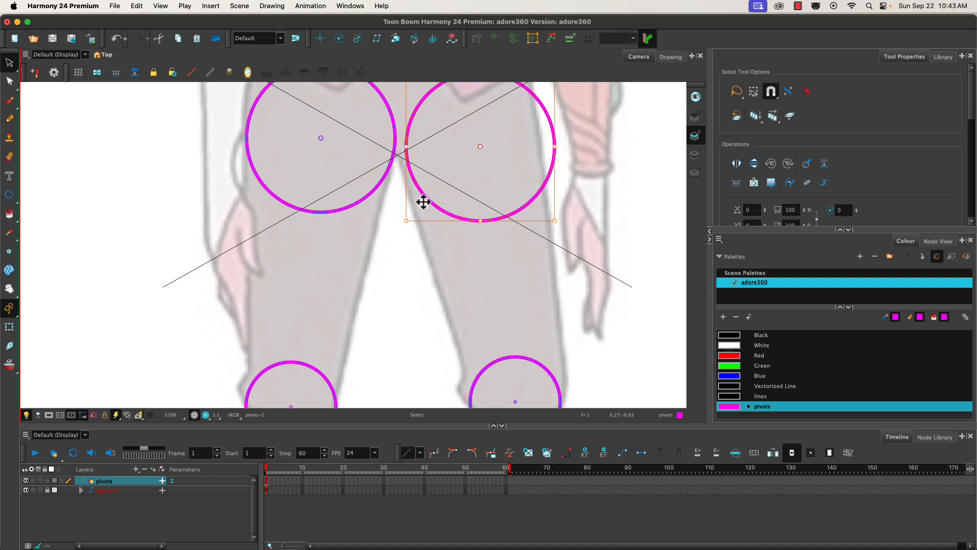
pyautogui.press('Left')
pyautogui.press('Left')
pyautogui.press('Left')
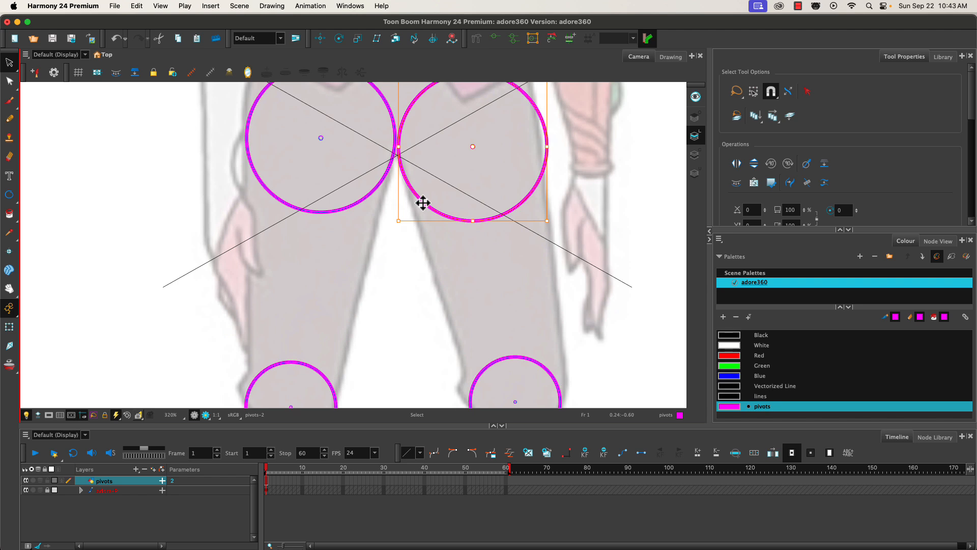
pyautogui.press('Up')
pyautogui.press('Up')
pyautogui.press('Up')
pyautogui.press('Up')
pyautogui.press('Left')
pyautogui.press('Left')
pyautogui.press('Left')
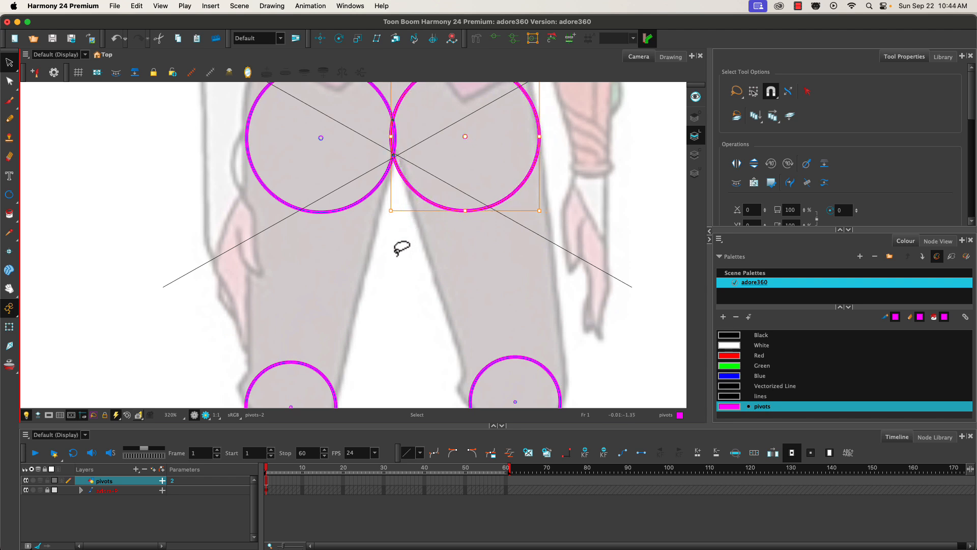
# Step: Scale the right-hand hip circle down slightly so it just touches the other hip circle, and deselect it
pyautogui.scroll(-2, 402, 250)
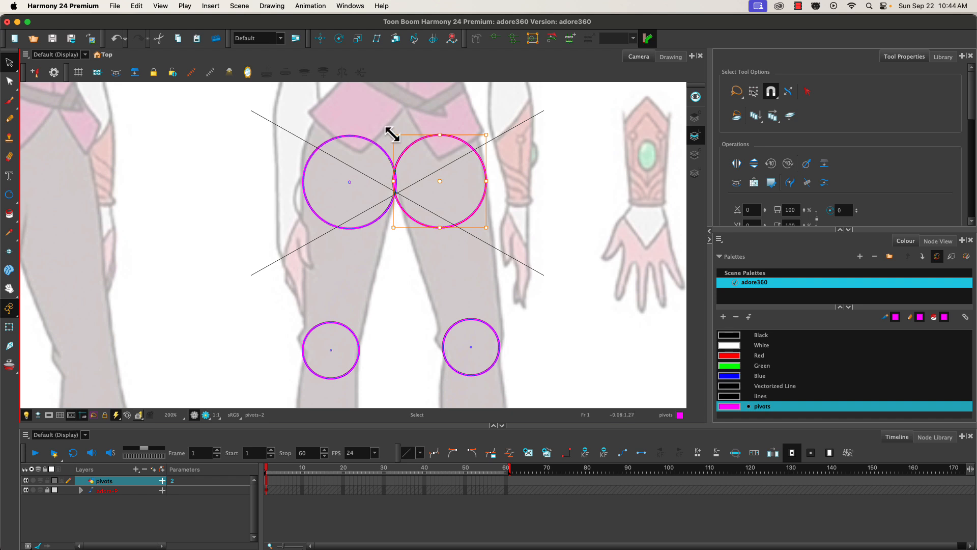
pyautogui.moveTo(391, 133); pyautogui.dragTo(394, 136)
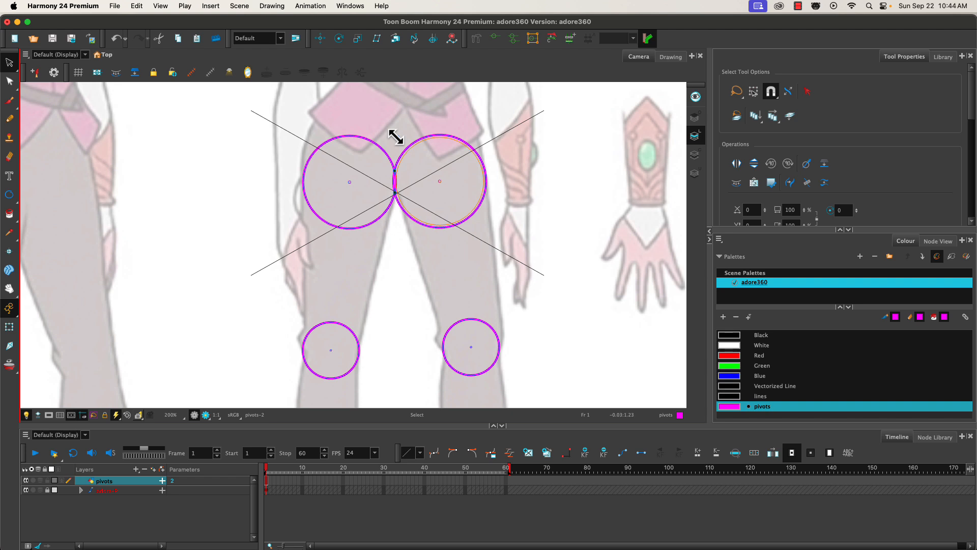
pyautogui.moveTo(395, 136); pyautogui.dragTo(411, 147)
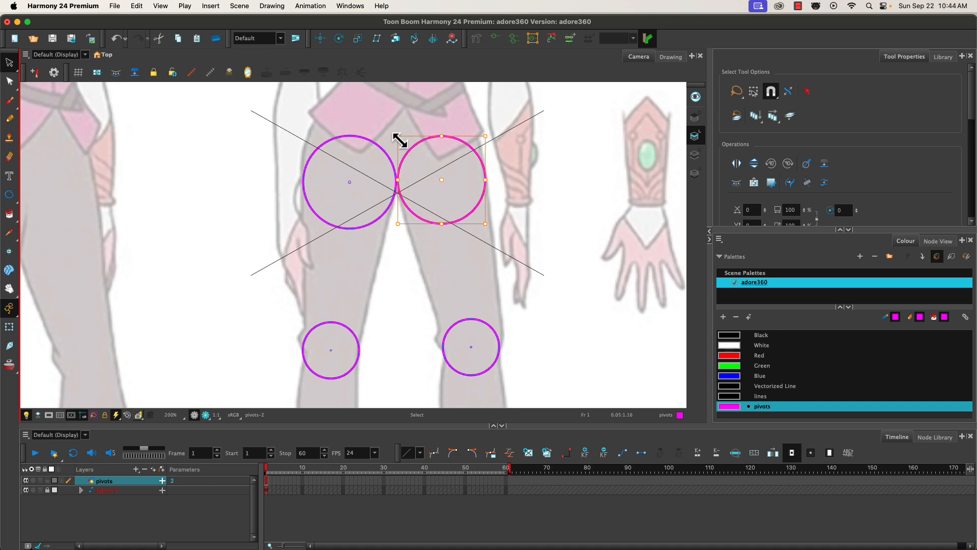
pyautogui.click(263, 267)
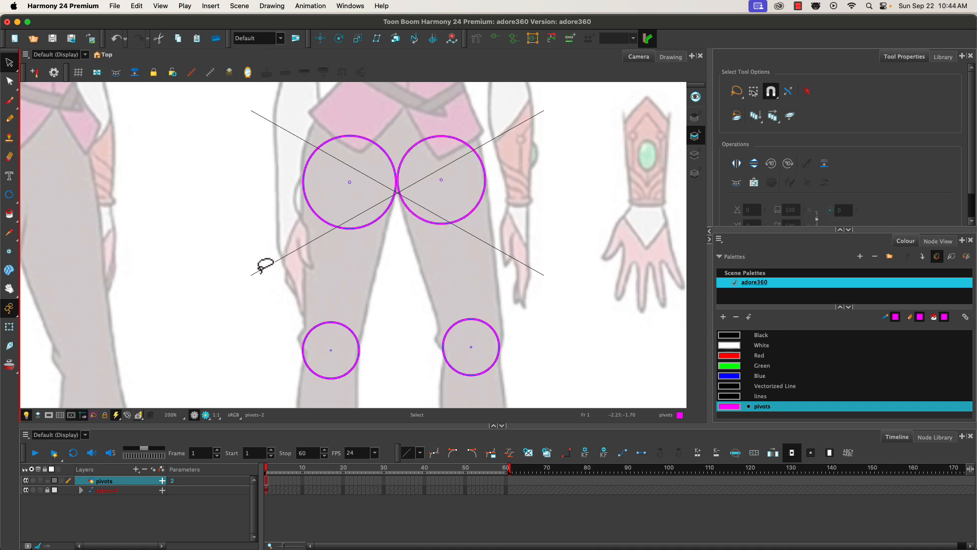
# Step: Move both knee circles with their dots down to the boots and scale them down slightly to ankle size
pyautogui.scroll(-2, 265, 271)
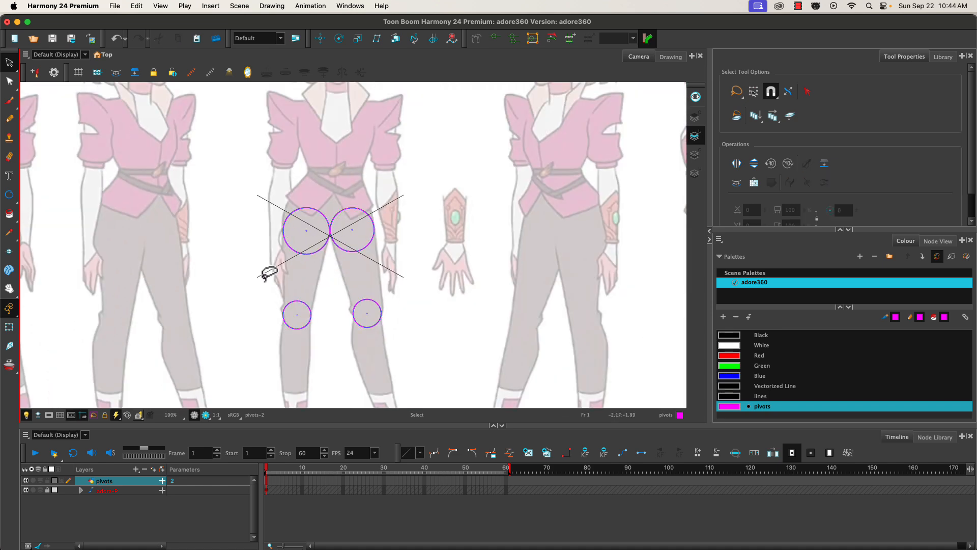
pyautogui.moveTo(256, 288)
pyautogui.mouseDown()
pyautogui.moveTo(304, 168)
pyautogui.moveTo(379, 160)
pyautogui.moveTo(294, 190)
pyautogui.mouseUp()
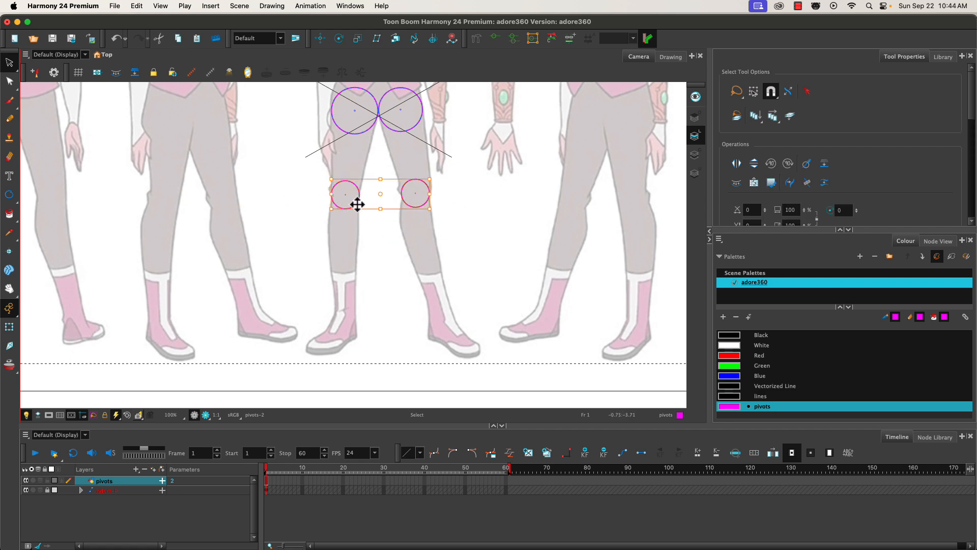
pyautogui.moveTo(357, 204); pyautogui.dragTo(363, 316)
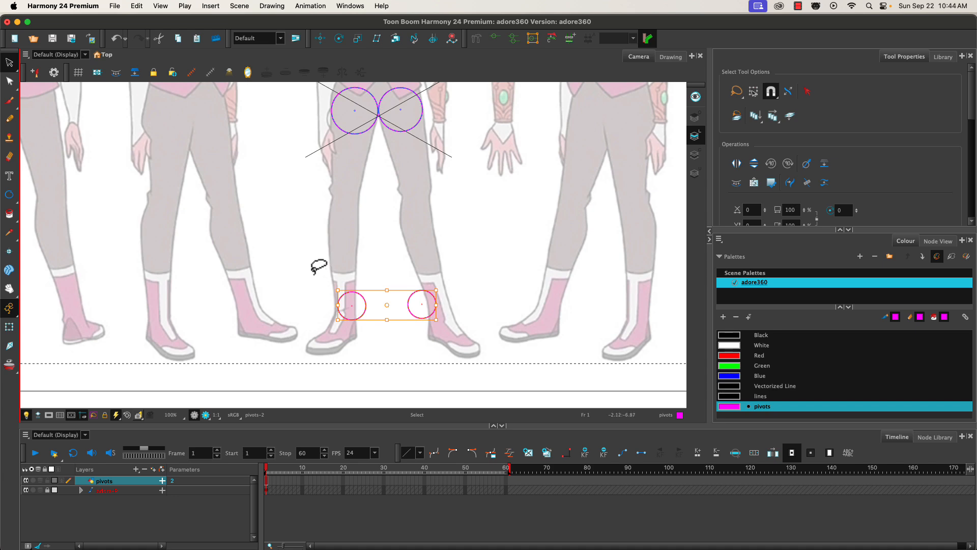
pyautogui.moveTo(337, 289); pyautogui.dragTo(336, 321)
# Step: Position each small circle with its dot separately over its own ankle on the front view
pyautogui.click(355, 306)
pyautogui.click(414, 311)
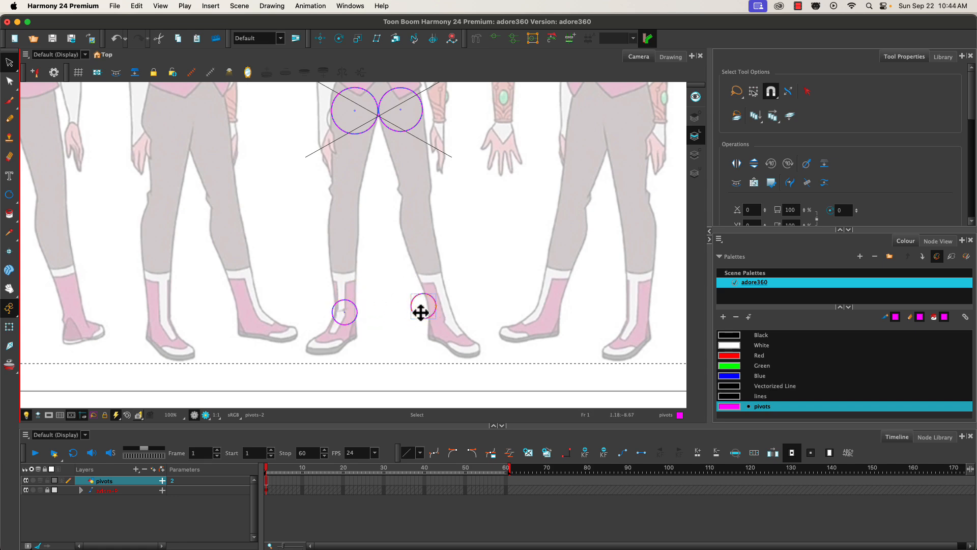
pyautogui.moveTo(420, 313); pyautogui.dragTo(434, 324)
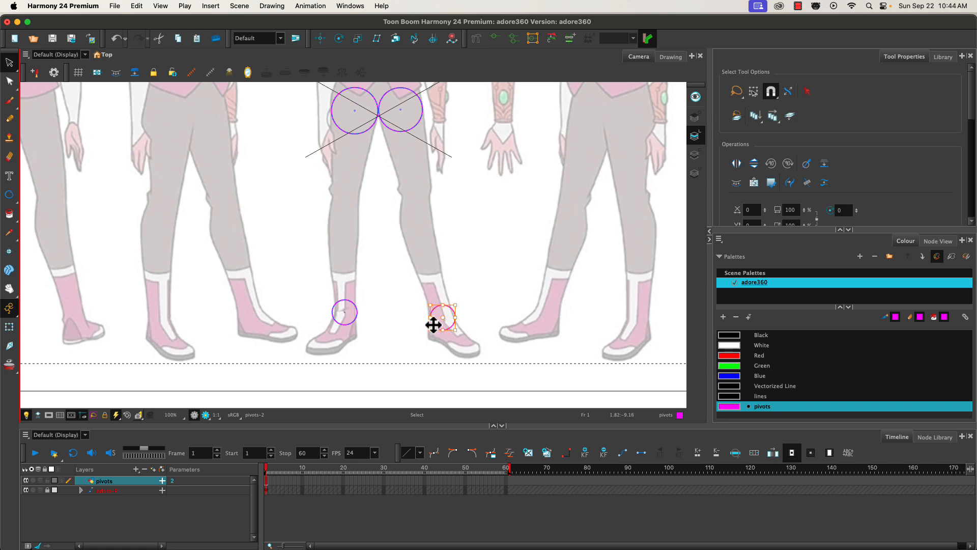
pyautogui.click(421, 305)
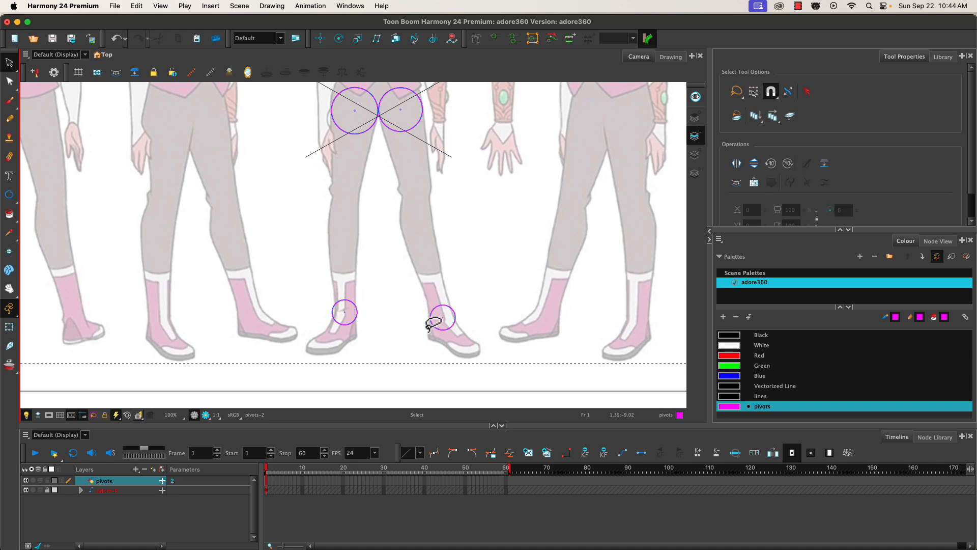
# Step: Shift the right-hand ankle circle slightly down and left to line up with the back edge of the boot
pyautogui.scroll(3, 431, 320)
pyautogui.scroll(1, 431, 324)
pyautogui.scroll(1, 497, 370)
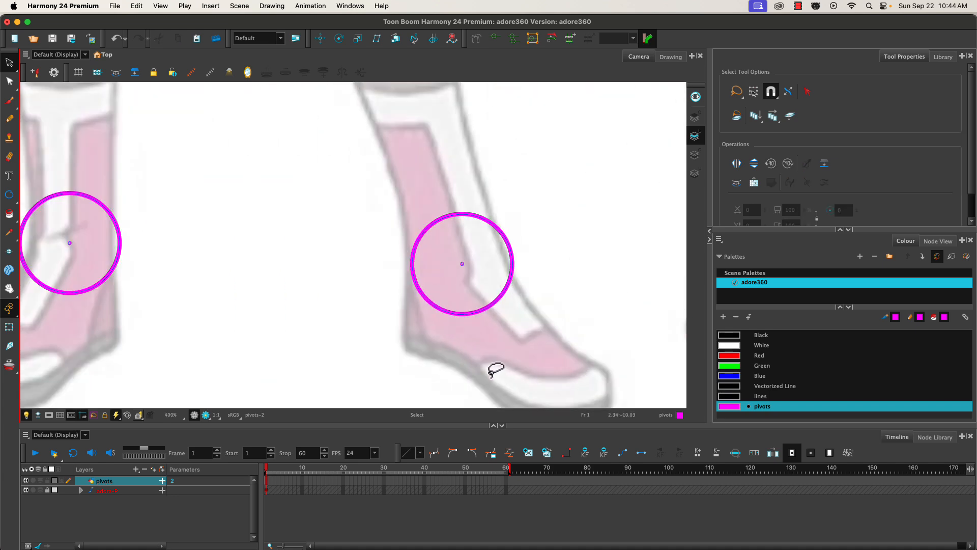
pyautogui.click(407, 272)
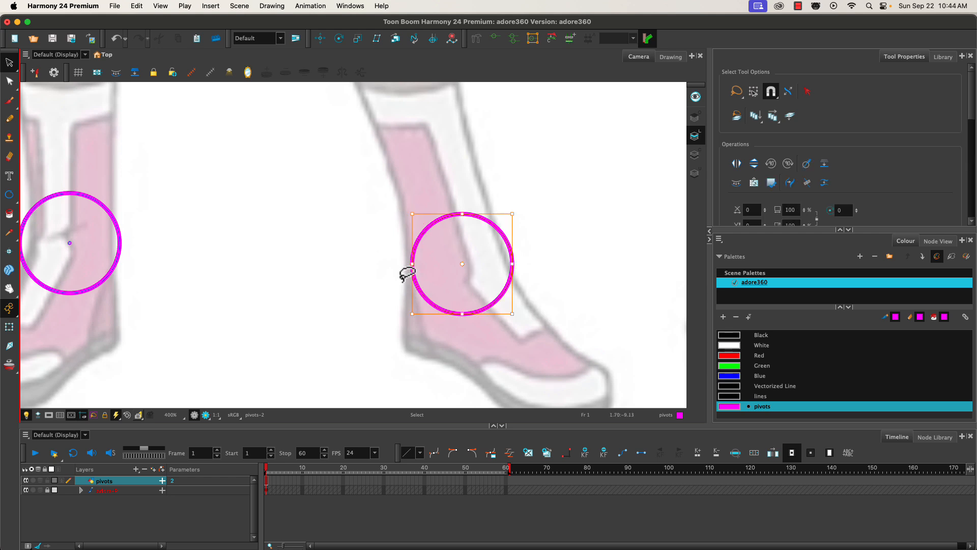
pyautogui.moveTo(424, 298); pyautogui.dragTo(421, 305)
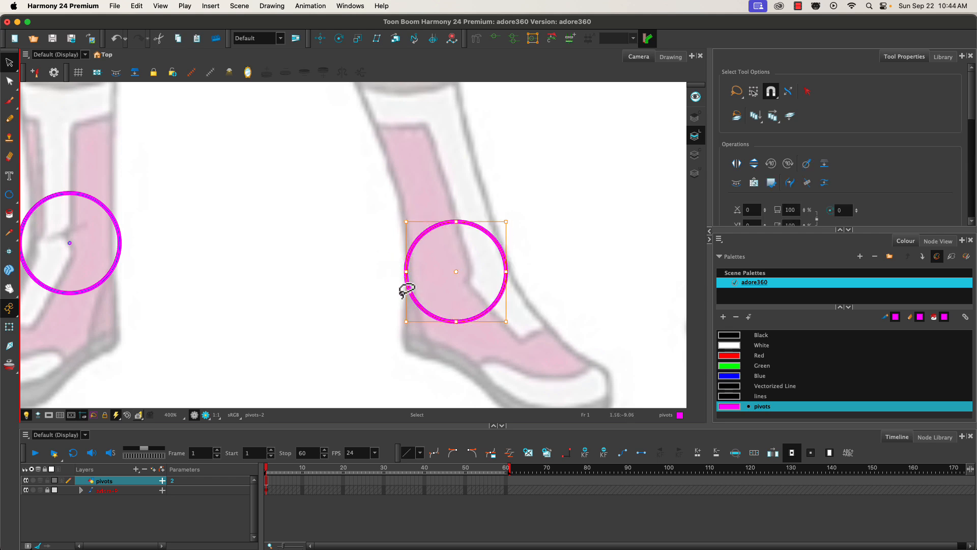
# Step: Nudge the right-hand ankle circle with its dot slightly right and down to centre it over the boot's ankle
pyautogui.press('Right')
pyautogui.press('Right')
pyautogui.press('Right')
pyautogui.press('Right')
pyautogui.press('Right')
pyautogui.press('Right')
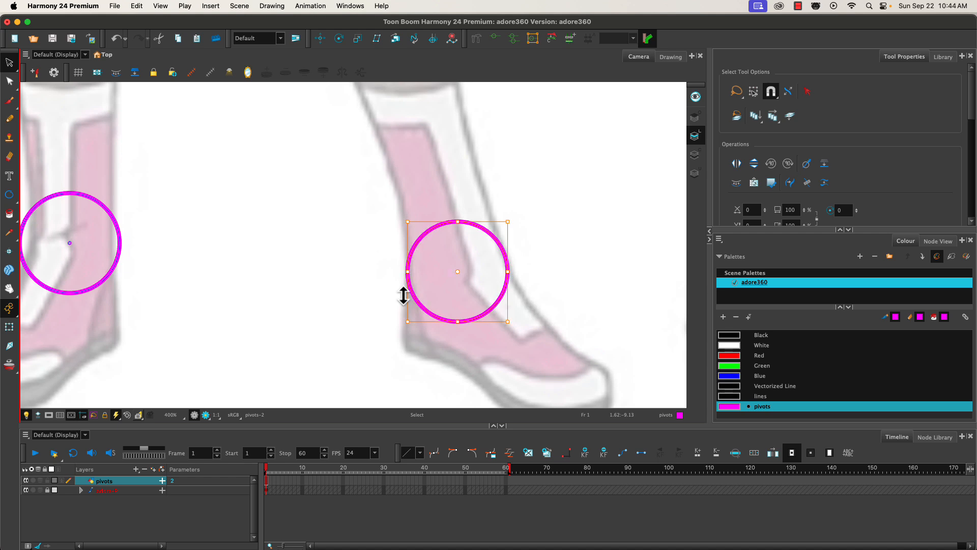
pyautogui.press('Down')
pyautogui.press('Down')
pyautogui.press('Down')
pyautogui.press('Down')
pyautogui.press('Down')
pyautogui.press('Down')
pyautogui.press('Down')
pyautogui.press('Down')
pyautogui.press('Down')
pyautogui.press('Down')
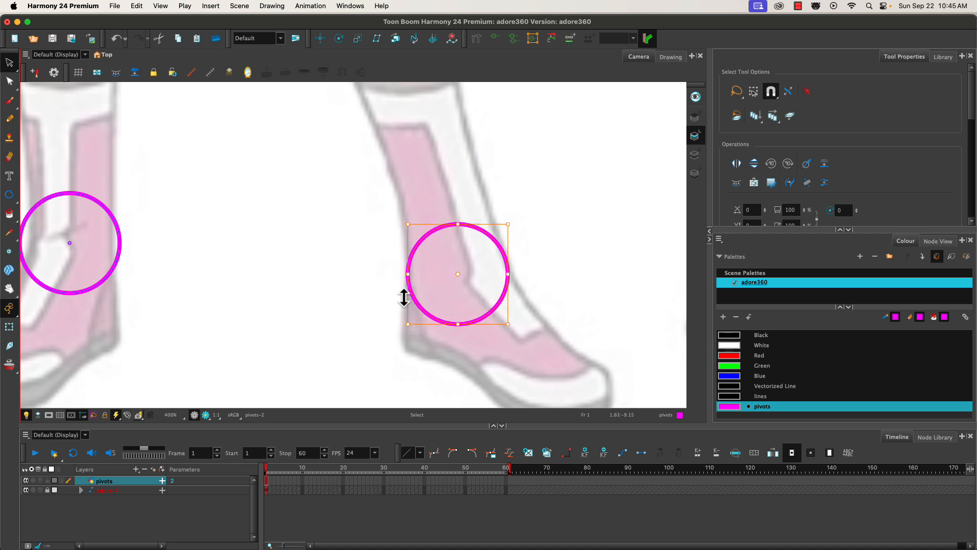
pyautogui.press('Up')
pyautogui.press('Up')
pyautogui.press('Up')
# Step: Scale the left-hand ankle circle and its dot down slightly and shift them left over the boot's ankle
pyautogui.moveTo(181, 310)
pyautogui.mouseDown()
pyautogui.moveTo(292, 322)
pyautogui.moveTo(349, 295)
pyautogui.mouseUp()
pyautogui.moveTo(191, 177); pyautogui.dragTo(203, 294)
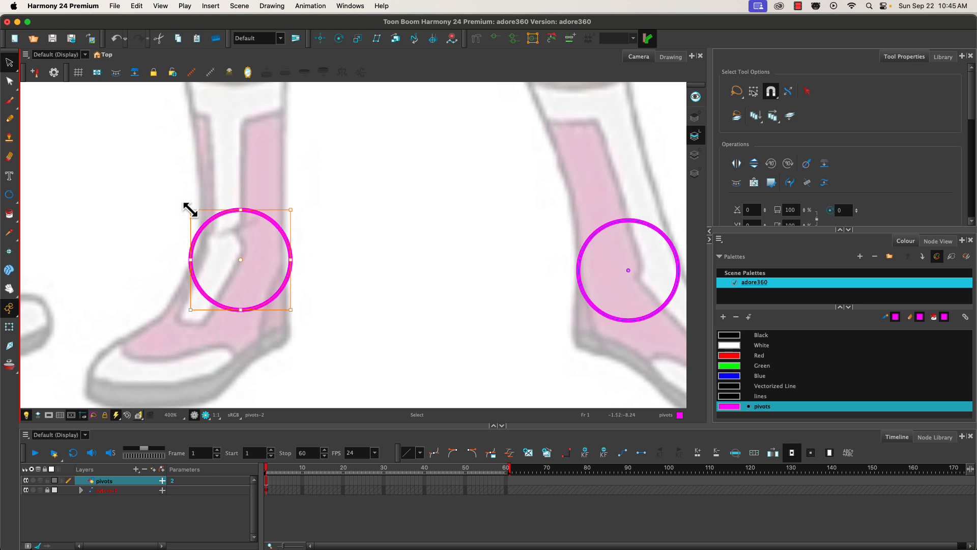
pyautogui.moveTo(190, 209)
pyautogui.mouseDown()
pyautogui.moveTo(207, 239)
pyautogui.moveTo(202, 234)
pyautogui.mouseUp()
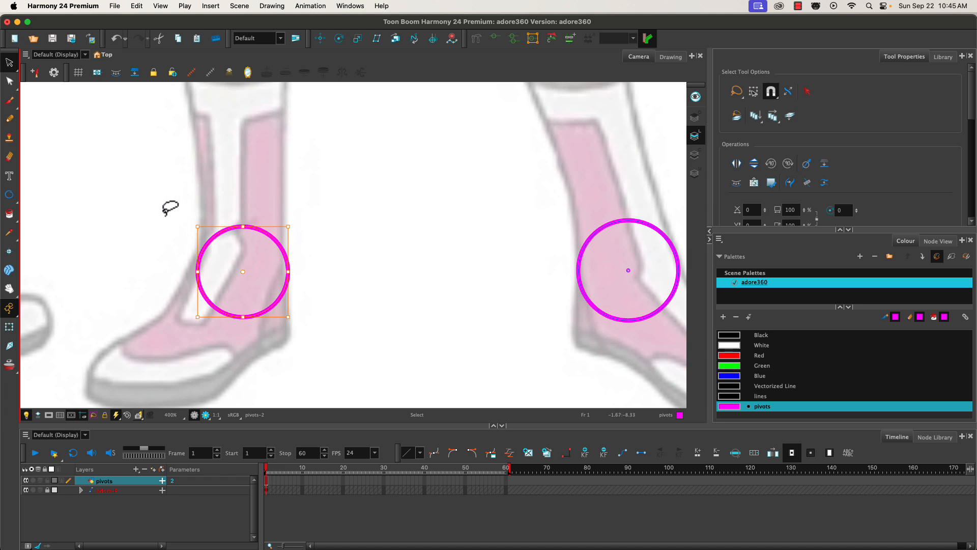
pyautogui.press('Left')
pyautogui.press('Left')
pyautogui.press('Left')
pyautogui.press('Left')
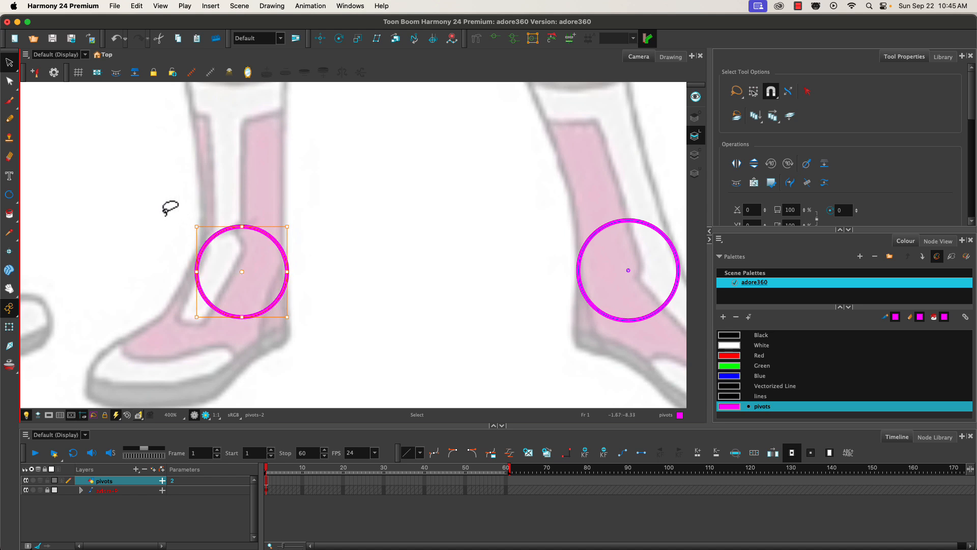
pyautogui.press('Left')
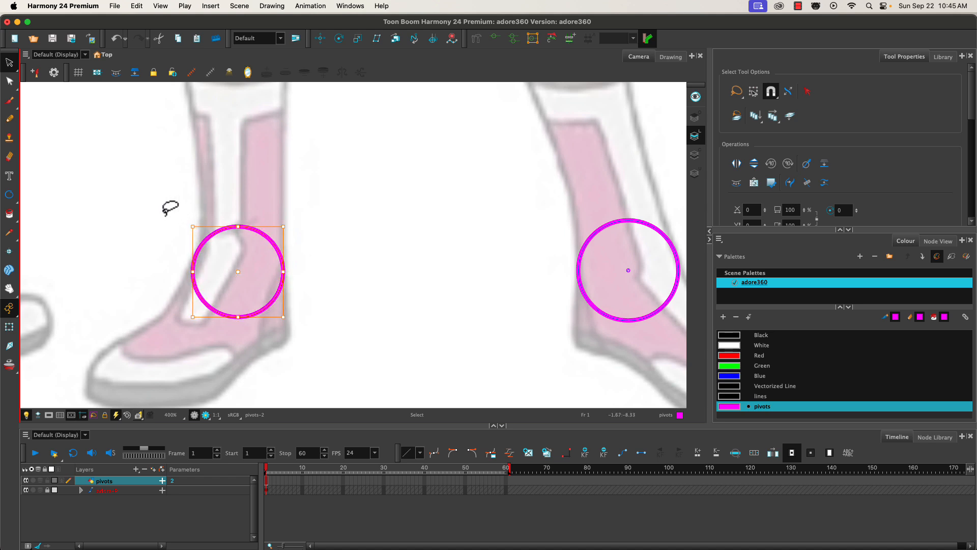
# Step: Enlarge the left-hand ankle circle slightly so it spans the boot's ankle width, and deselect it
pyautogui.press('Escape')
pyautogui.click(191, 225)
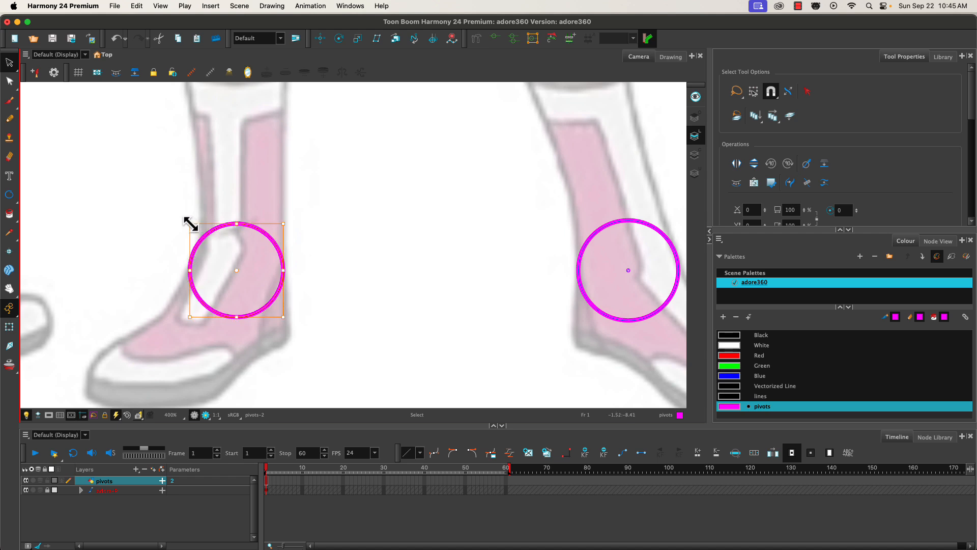
pyautogui.press('Escape')
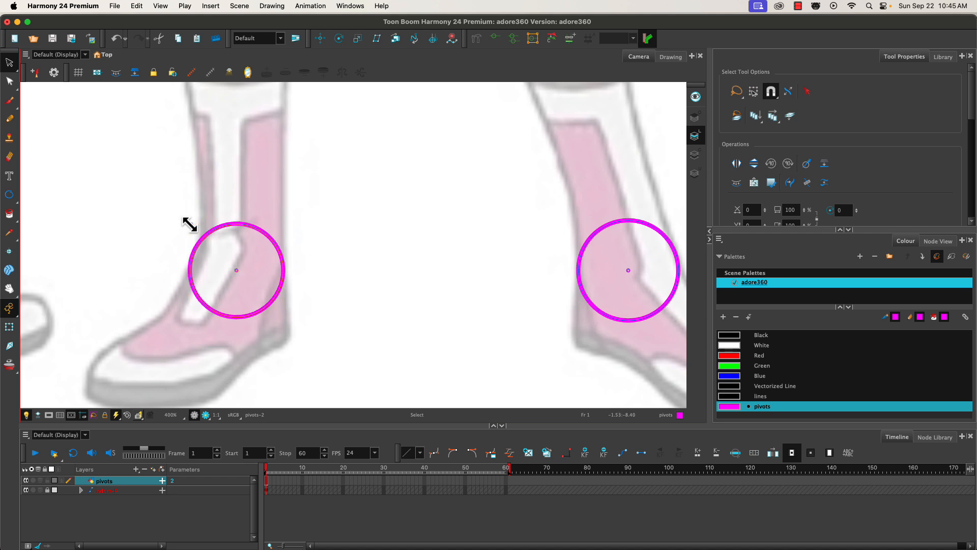
pyautogui.moveTo(190, 225); pyautogui.dragTo(191, 226)
pyautogui.click(164, 211)
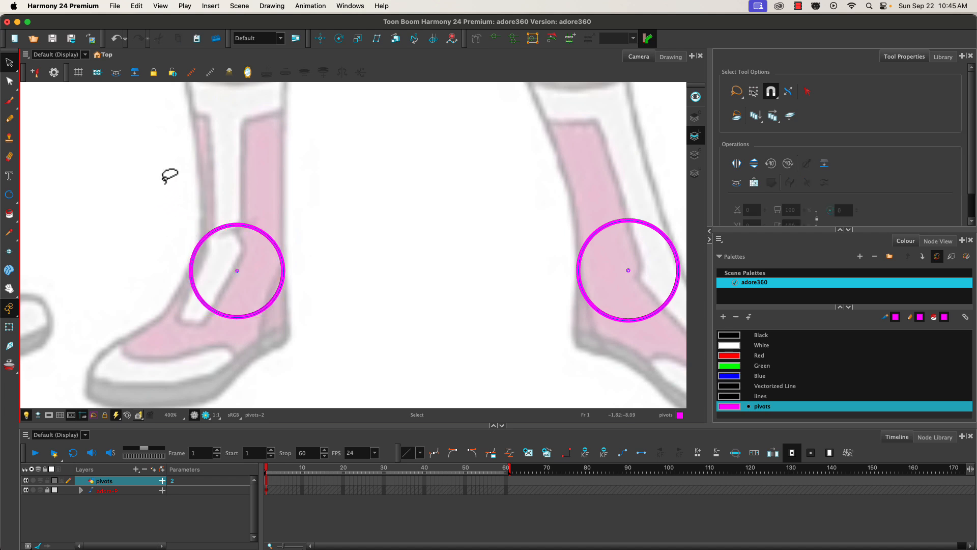
# Step: Examine the hip and ankle circles against the whole front view of the character
pyautogui.scroll(-3, 169, 176)
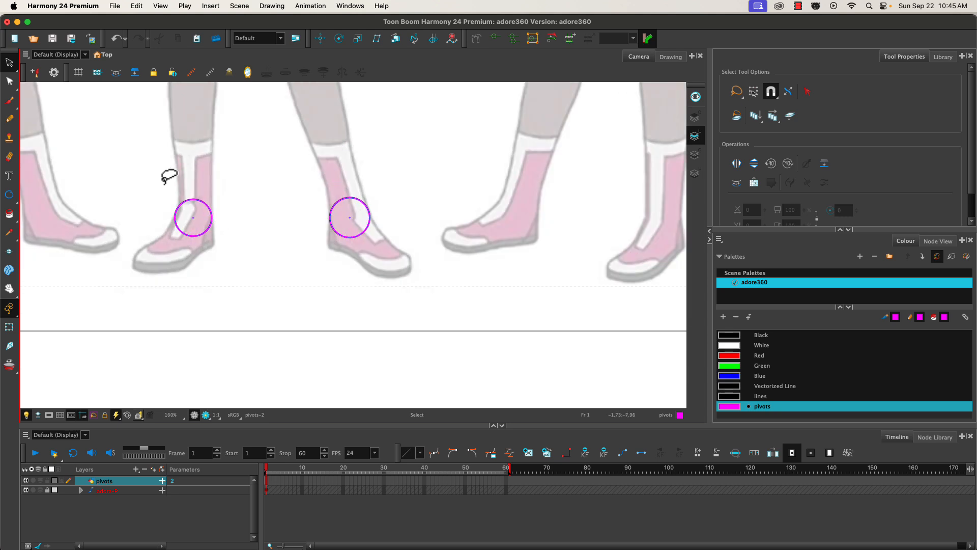
pyautogui.moveTo(227, 273); pyautogui.dragTo(329, 353)
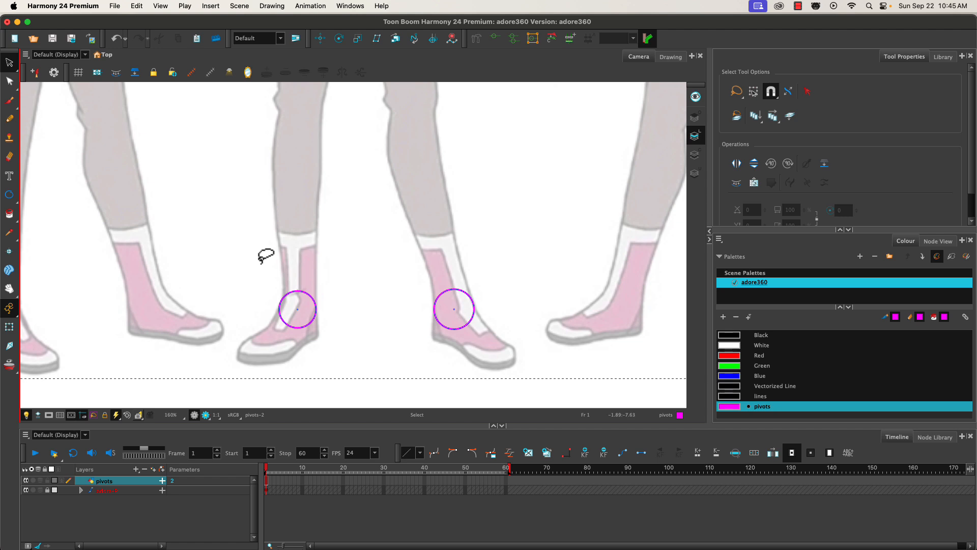
pyautogui.scroll(-2, 266, 256)
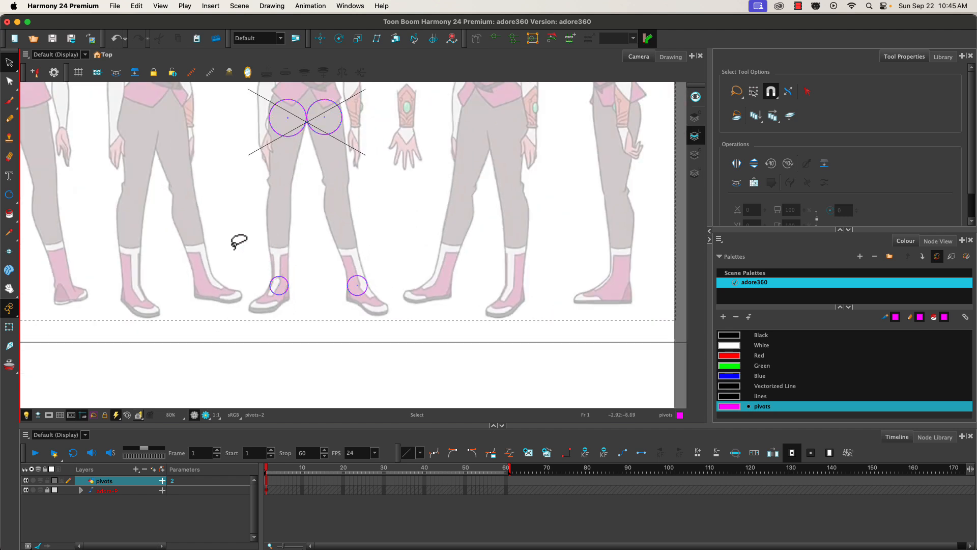
pyautogui.moveTo(249, 264); pyautogui.dragTo(282, 349)
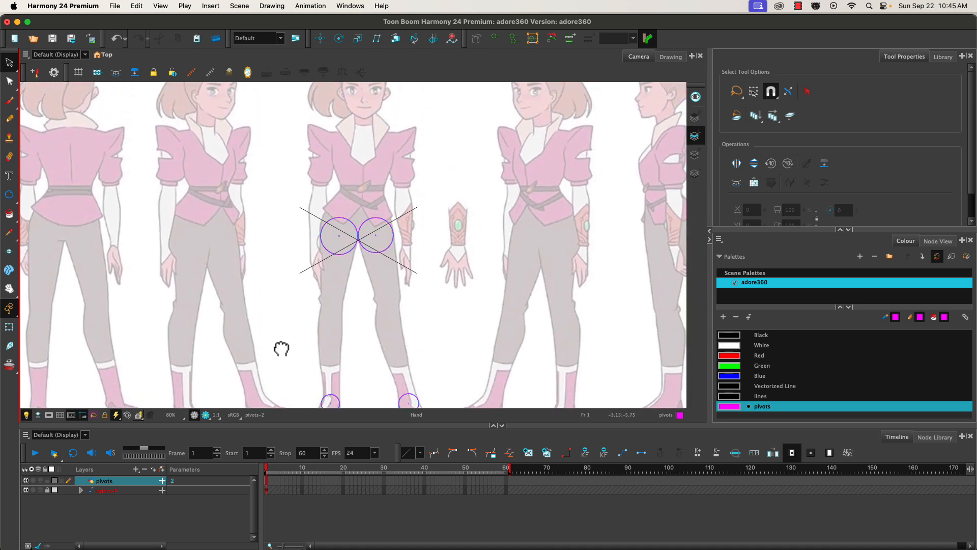
pyautogui.moveTo(281, 348); pyautogui.dragTo(290, 305)
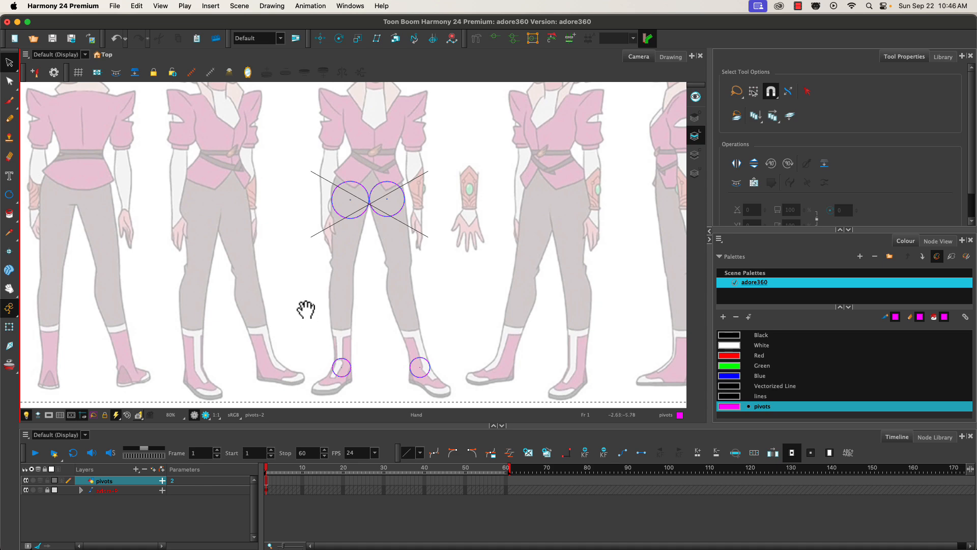
pyautogui.moveTo(306, 309)
pyautogui.mouseDown()
pyautogui.moveTo(257, 301)
pyautogui.moveTo(312, 311)
pyautogui.moveTo(266, 306)
pyautogui.moveTo(303, 301)
pyautogui.moveTo(286, 303)
pyautogui.moveTo(294, 305)
pyautogui.mouseUp()
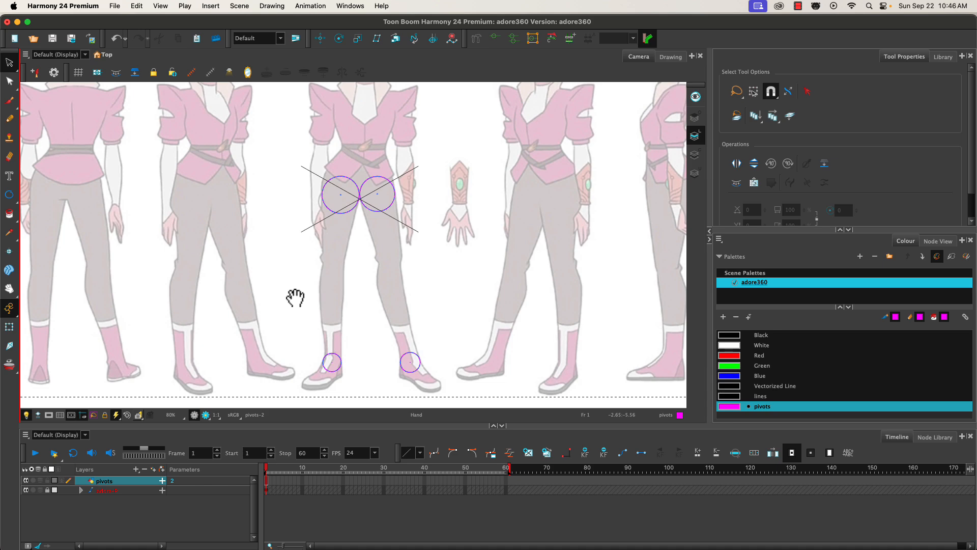
pyautogui.press('space')
pyautogui.press('2')
pyautogui.press('2')
pyautogui.press('1')
pyautogui.press('1')
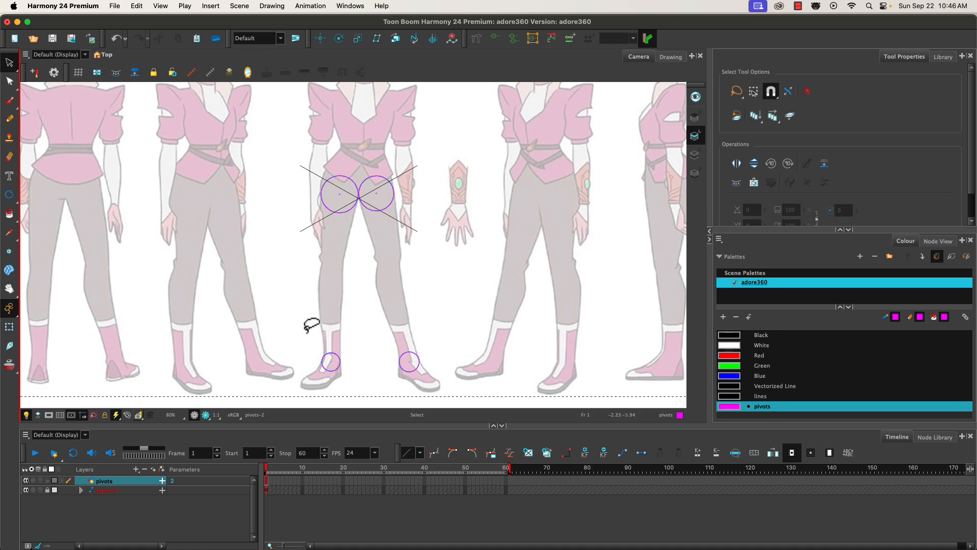
# Step: Duplicate both ankle circles with their dots up to knee height and scale the copies up slightly
pyautogui.moveTo(304, 325)
pyautogui.mouseDown()
pyautogui.moveTo(406, 322)
pyautogui.moveTo(319, 323)
pyautogui.mouseUp()
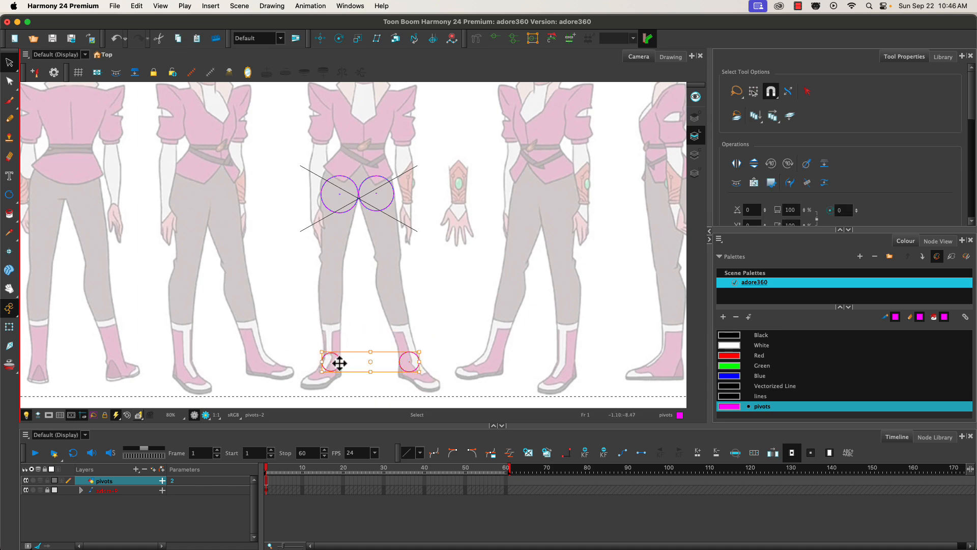
pyautogui.moveTo(339, 362); pyautogui.dragTo(335, 266)
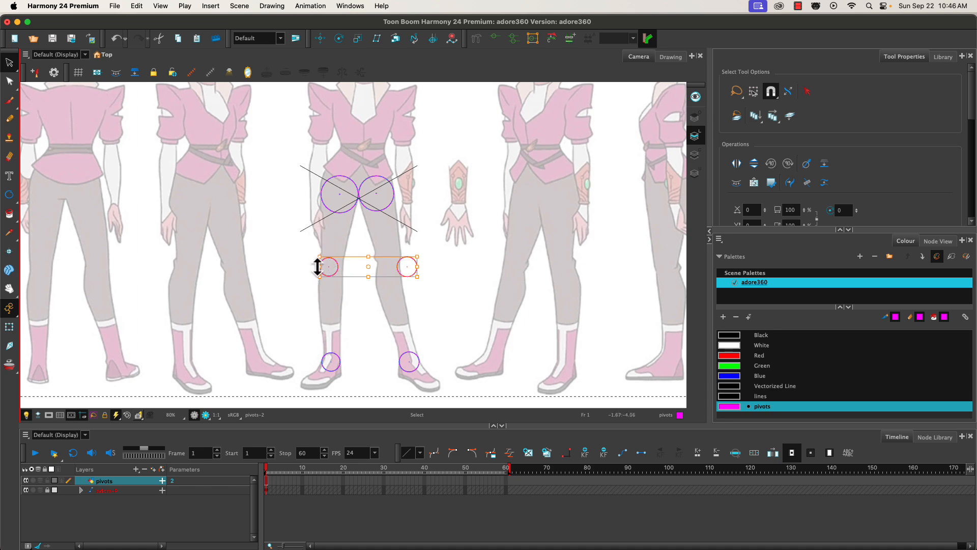
pyautogui.moveTo(318, 277); pyautogui.dragTo(338, 266)
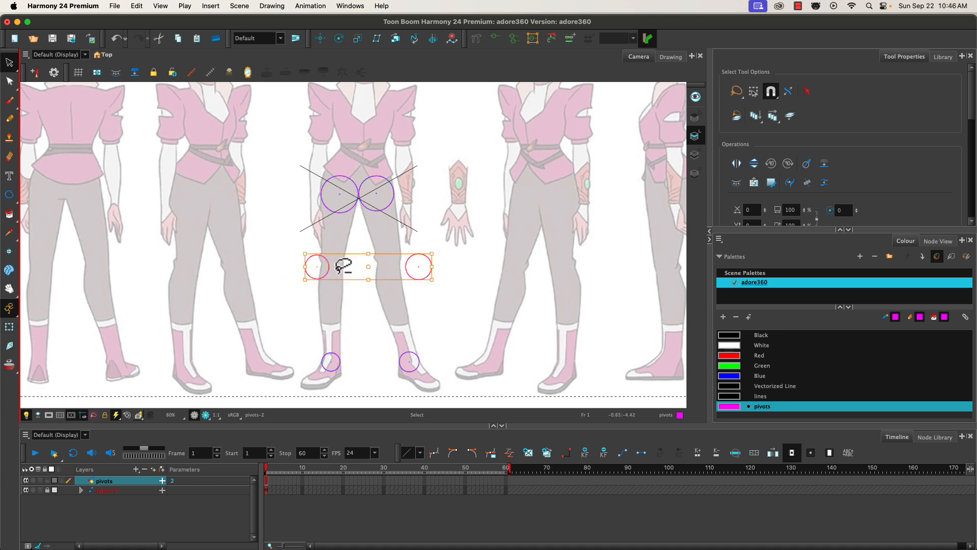
# Step: Position each duplicated circle with its dot separately over its own knee on the front view
pyautogui.click(300, 238)
pyautogui.moveTo(305, 236); pyautogui.dragTo(324, 274)
pyautogui.moveTo(392, 241)
pyautogui.mouseDown()
pyautogui.moveTo(427, 278)
pyautogui.moveTo(380, 276)
pyautogui.mouseUp()
pyautogui.moveTo(321, 240); pyautogui.dragTo(331, 288)
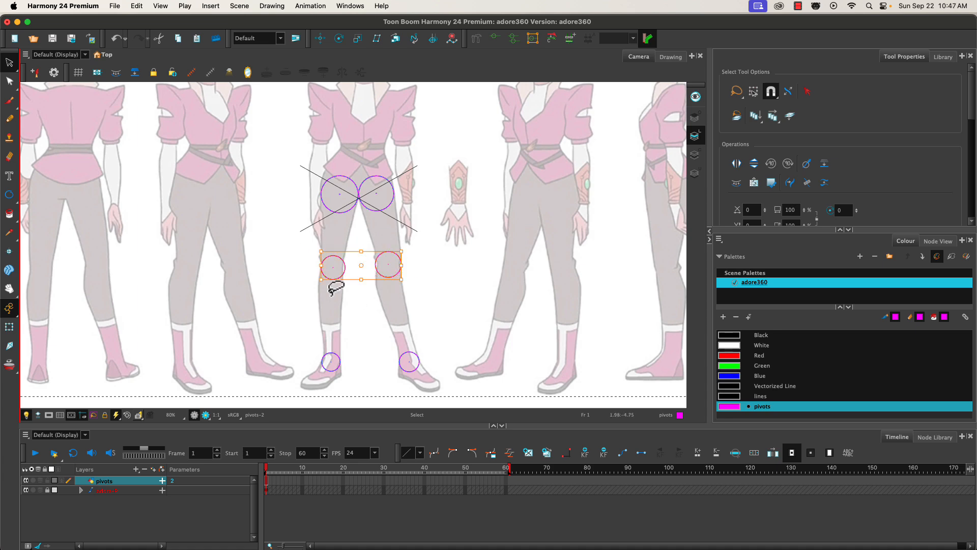
# Step: Scale the left-hand knee circle down slightly, shift it up and right to fit the knee, and deselect it
pyautogui.moveTo(312, 252); pyautogui.dragTo(408, 282)
pyautogui.press('super+z')
pyautogui.moveTo(319, 279)
pyautogui.mouseDown()
pyautogui.moveTo(328, 245)
pyautogui.moveTo(333, 277)
pyautogui.mouseUp()
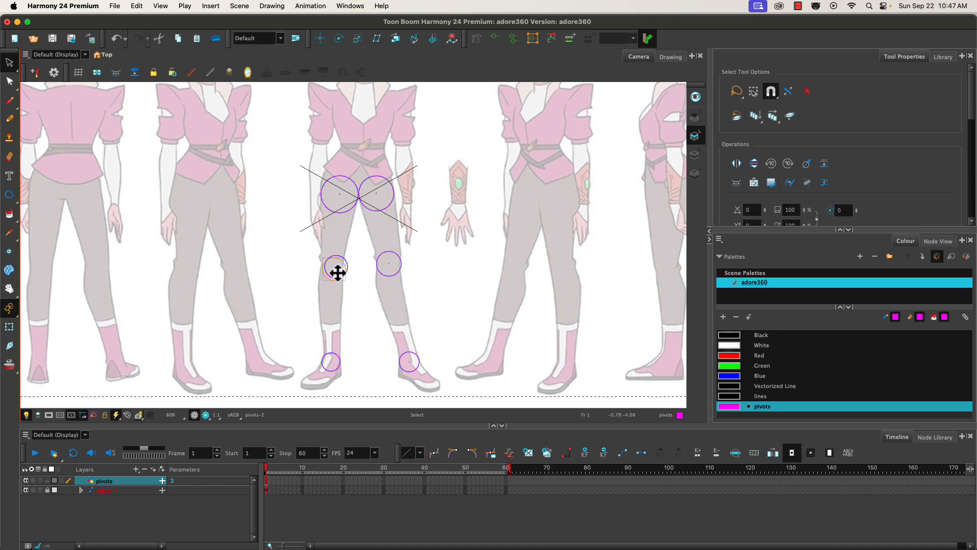
pyautogui.scroll(5, 315, 258)
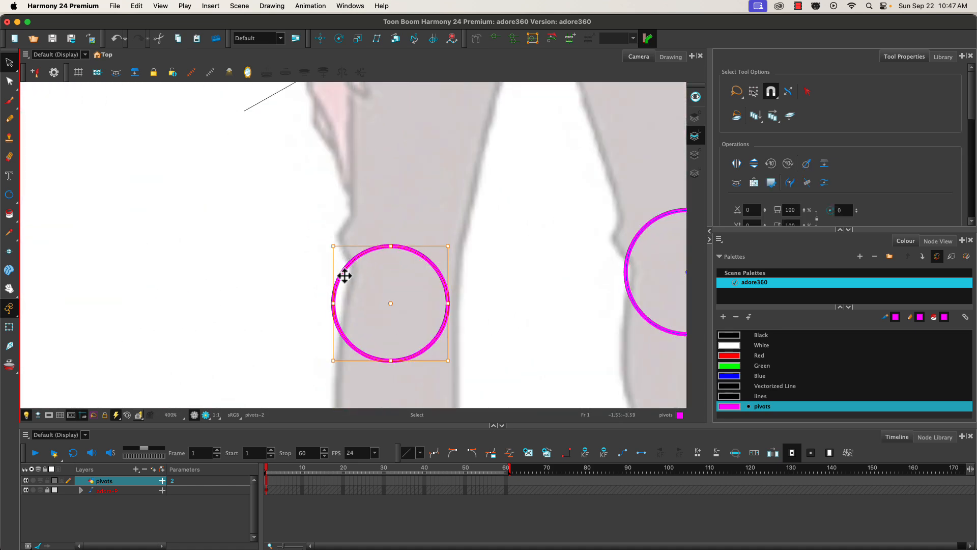
pyautogui.moveTo(344, 275); pyautogui.dragTo(352, 265)
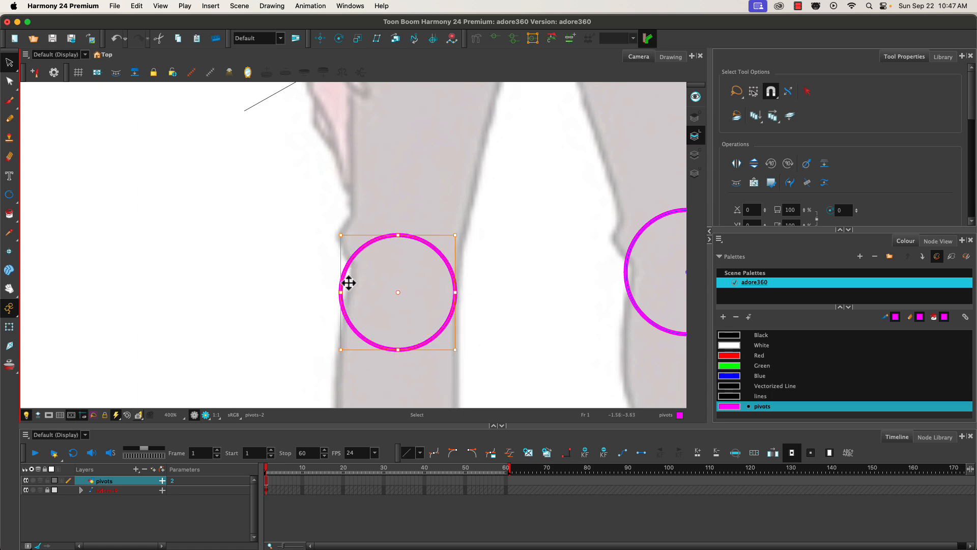
pyautogui.scroll(-5, 336, 262)
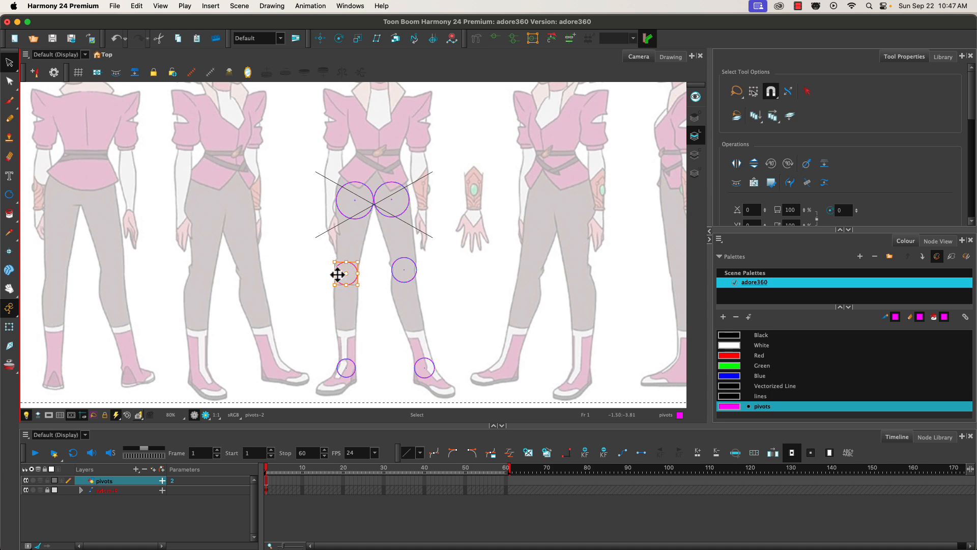
pyautogui.press('Up')
pyautogui.click(317, 271)
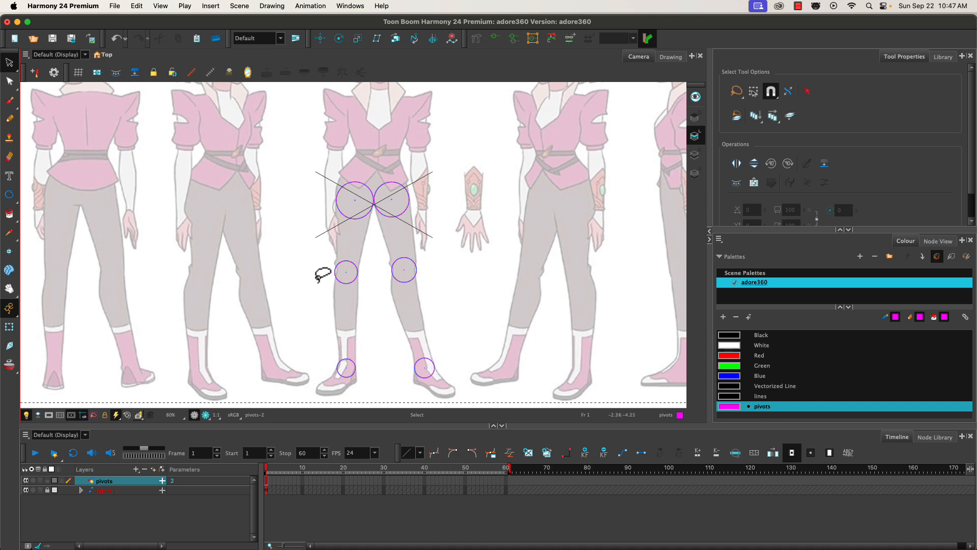
# Step: Scale the left-hand knee circle and its dot down further to fit between the leg's outlines
pyautogui.scroll(4, 317, 273)
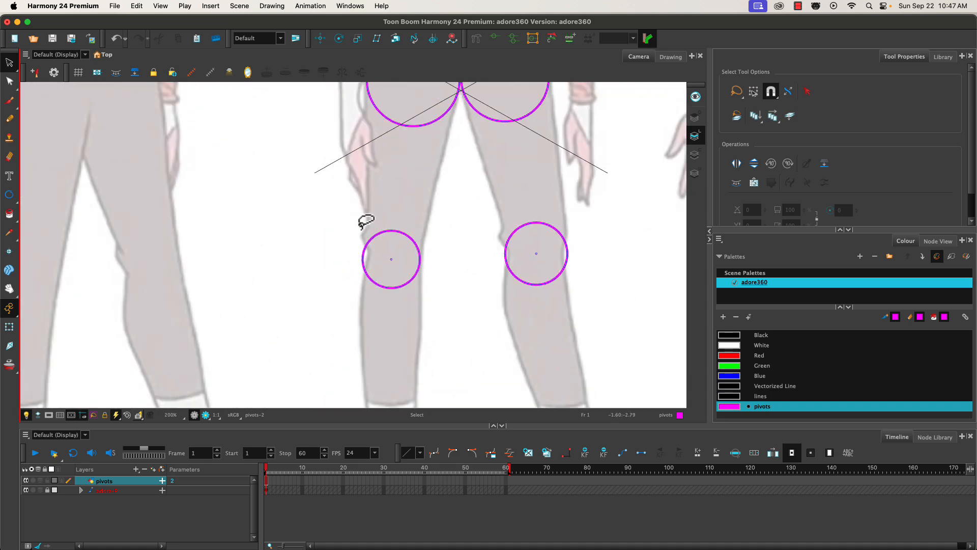
pyautogui.moveTo(366, 219)
pyautogui.mouseDown()
pyautogui.moveTo(359, 283)
pyautogui.moveTo(355, 234)
pyautogui.mouseUp()
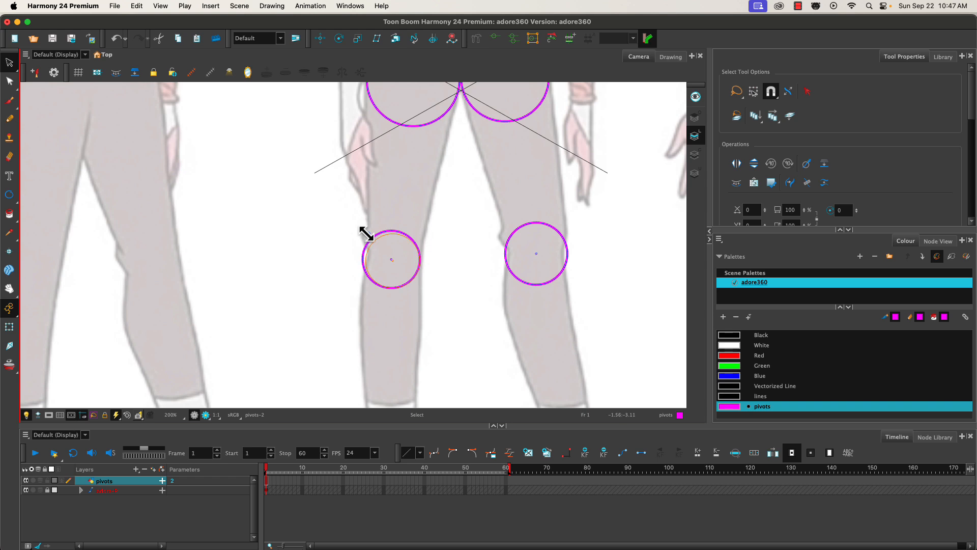
pyautogui.moveTo(361, 231); pyautogui.dragTo(362, 232)
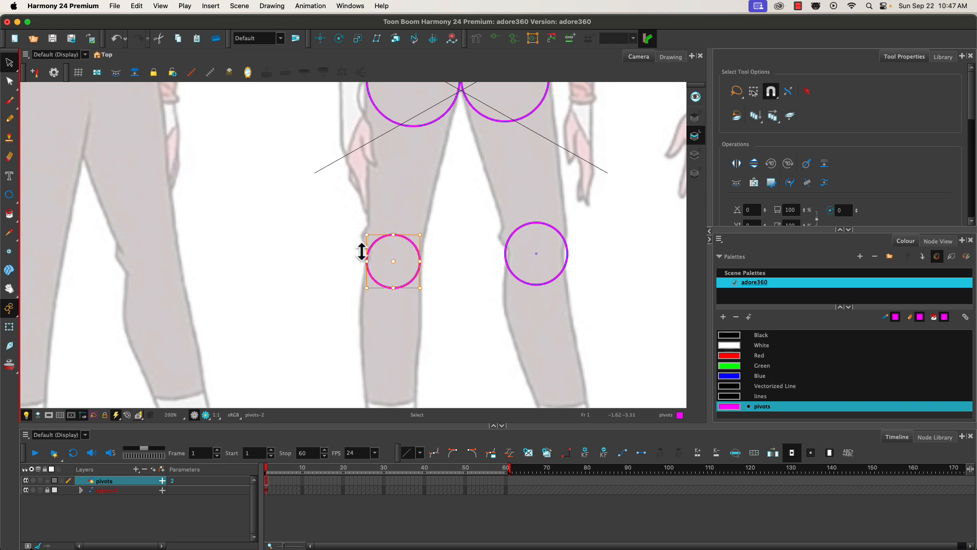
# Step: Scale the right-hand knee circle down to the leg's width, move it slightly lower over the knee, and deselect it
pyautogui.click(546, 279)
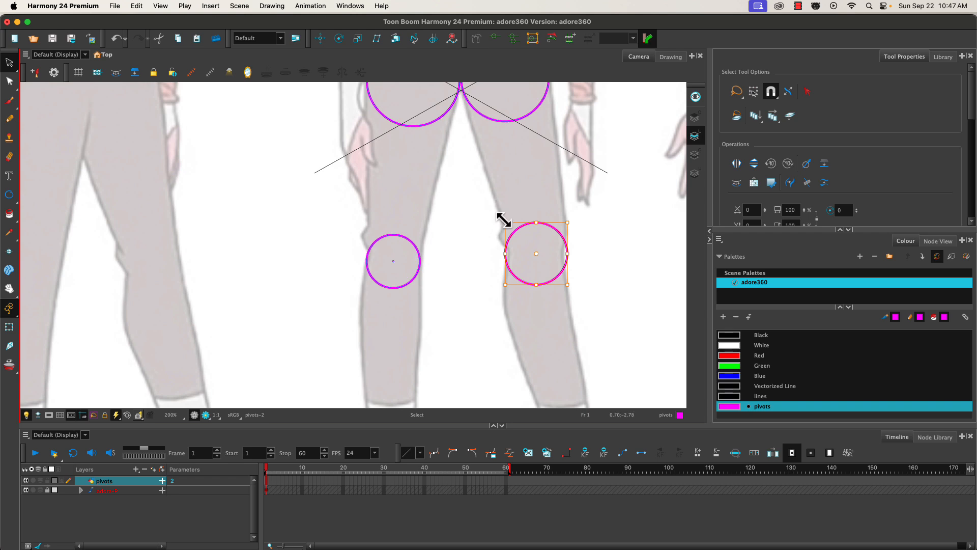
pyautogui.moveTo(502, 220); pyautogui.dragTo(509, 235)
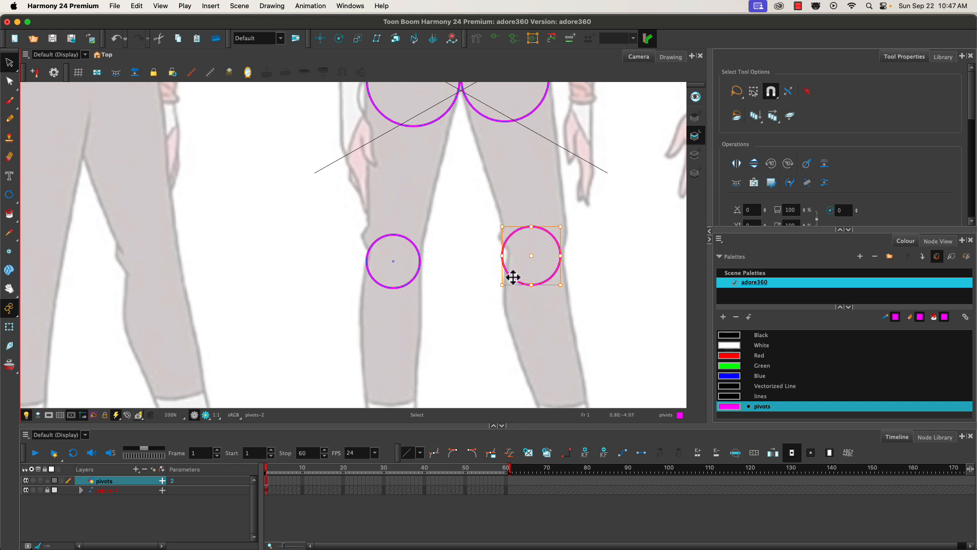
pyautogui.moveTo(513, 281); pyautogui.dragTo(514, 285)
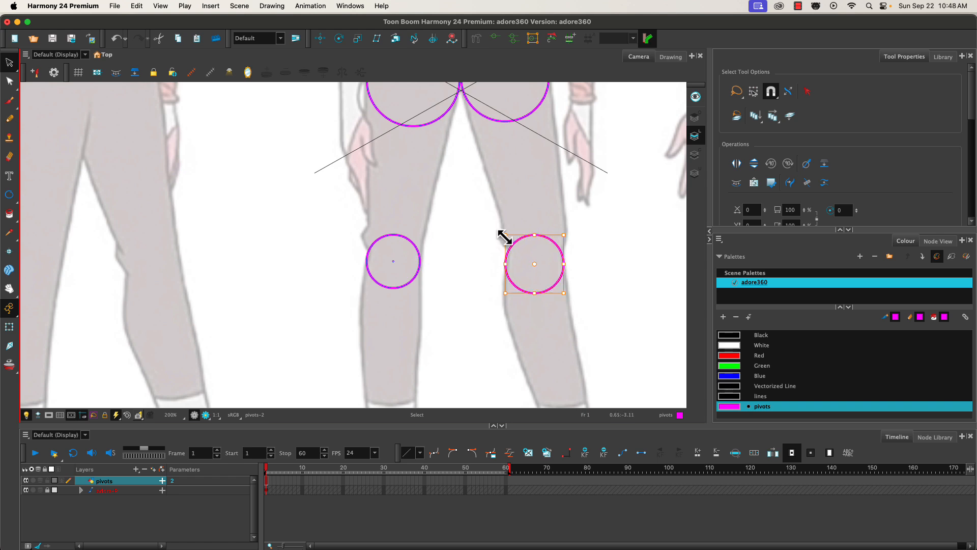
pyautogui.moveTo(504, 234); pyautogui.dragTo(505, 236)
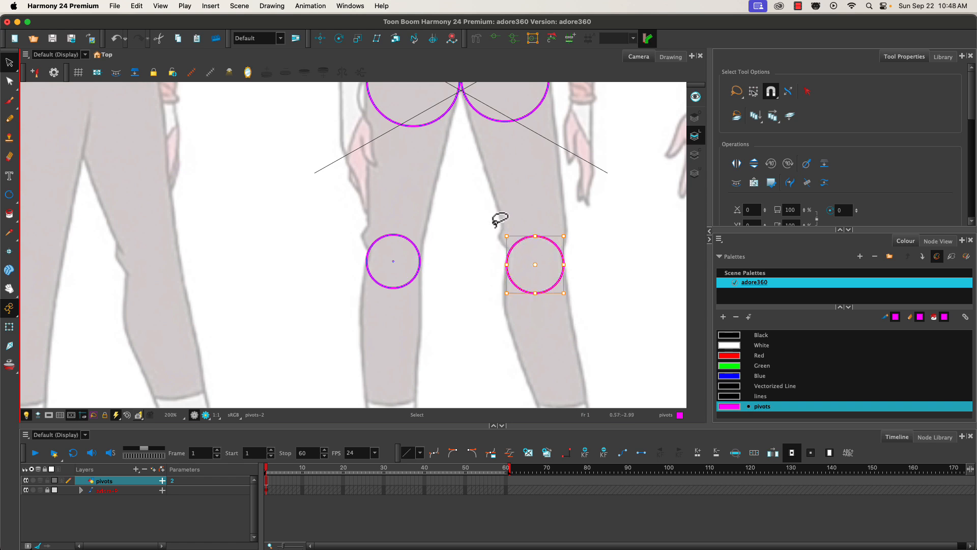
pyautogui.click(315, 288)
# Step: Hide the stroke centrelines and inspect the knee and hip circles up close
pyautogui.scroll(-4, 315, 286)
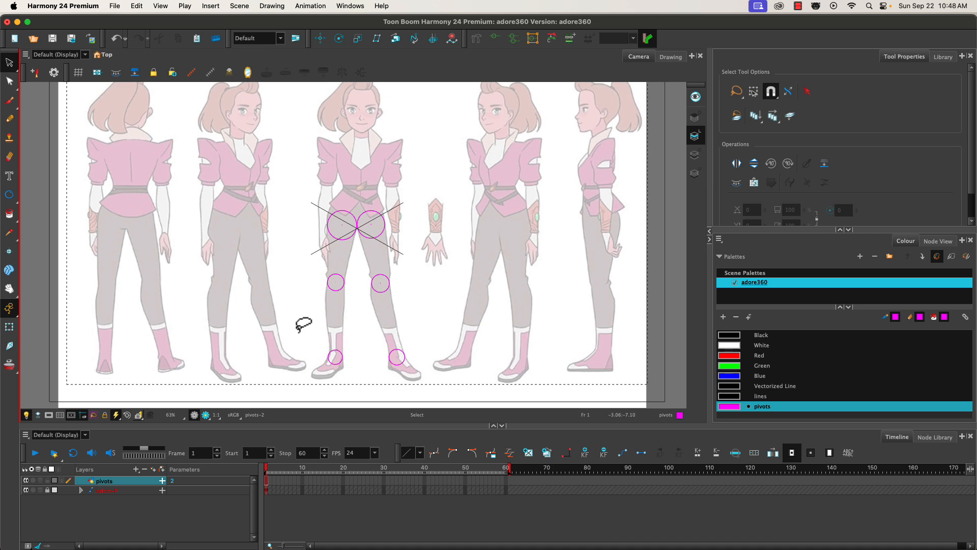
pyautogui.press('k')
pyautogui.scroll(8, 325, 282)
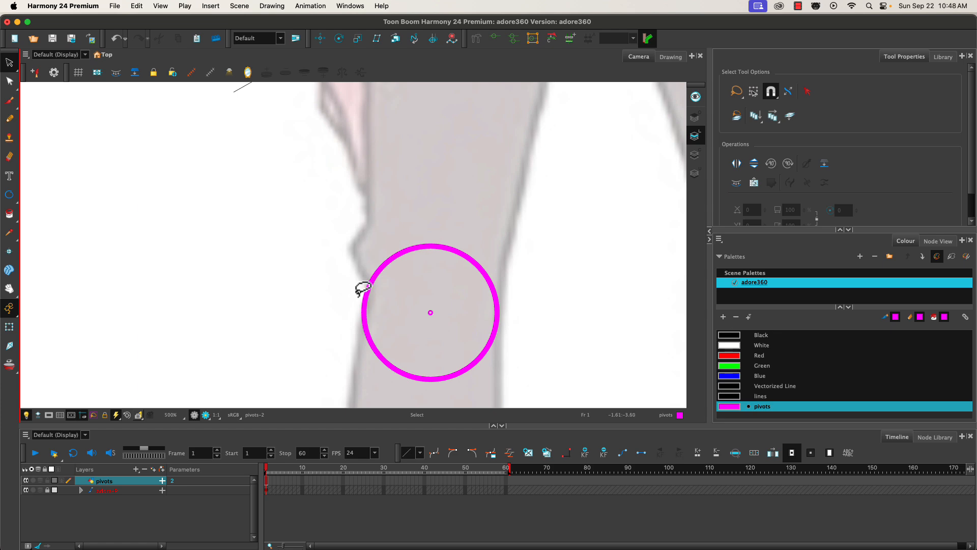
pyautogui.scroll(-4, 351, 290)
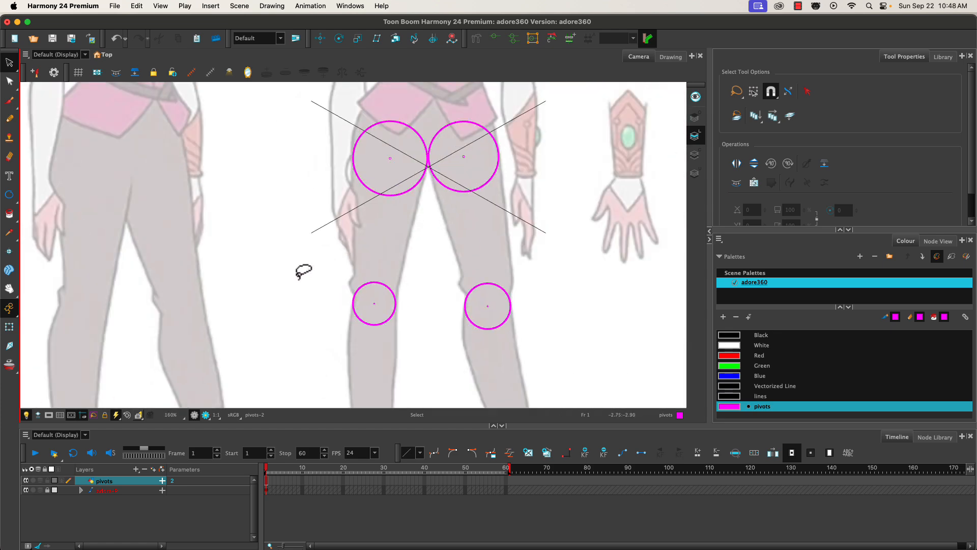
# Step: Add two vector drawing layers named l_leg_upper and l_leg_lower
pyautogui.scroll(-2, 303, 273)
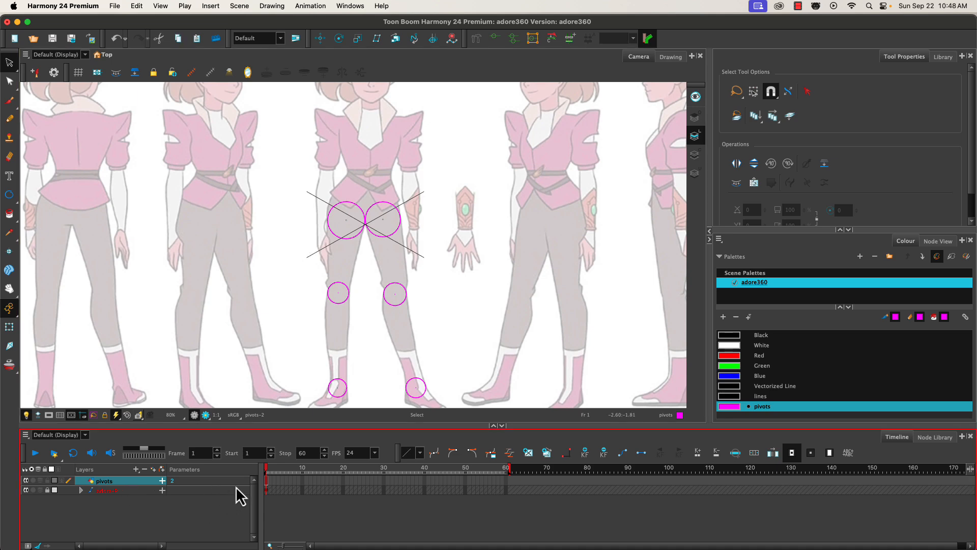
pyautogui.click(153, 470)
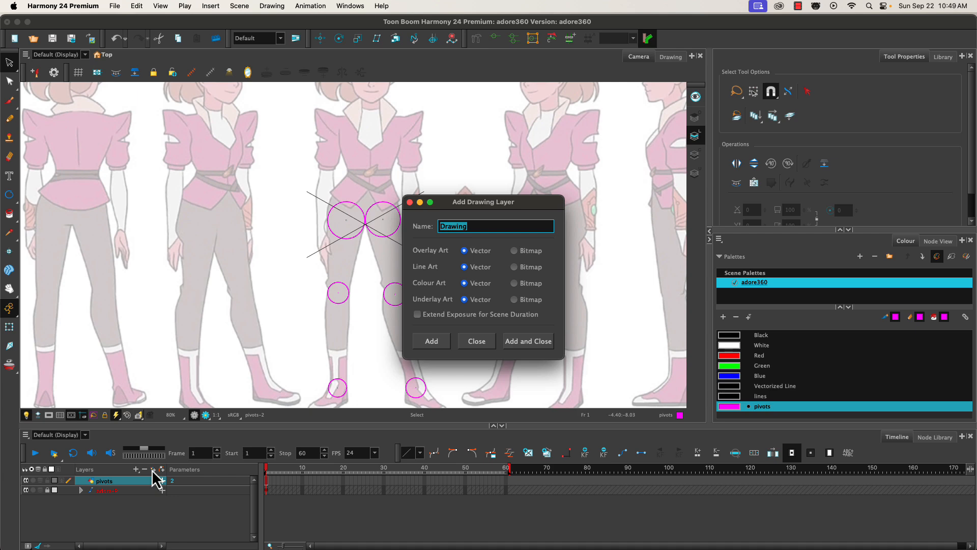
pyautogui.press('BackSpace')
pyautogui.write('l_leg_upper')
pyautogui.press('Return')
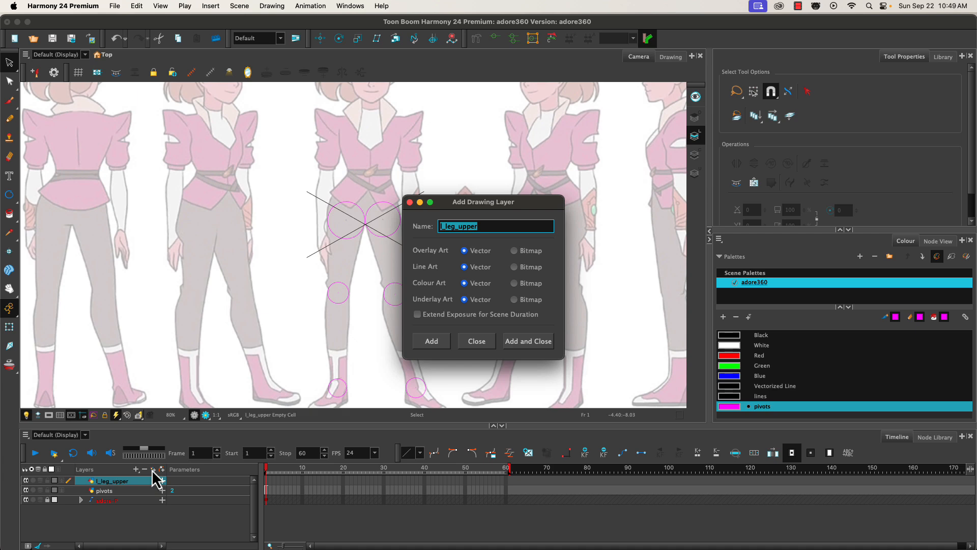
pyautogui.write('l_leg_lower')
pyautogui.press('Return')
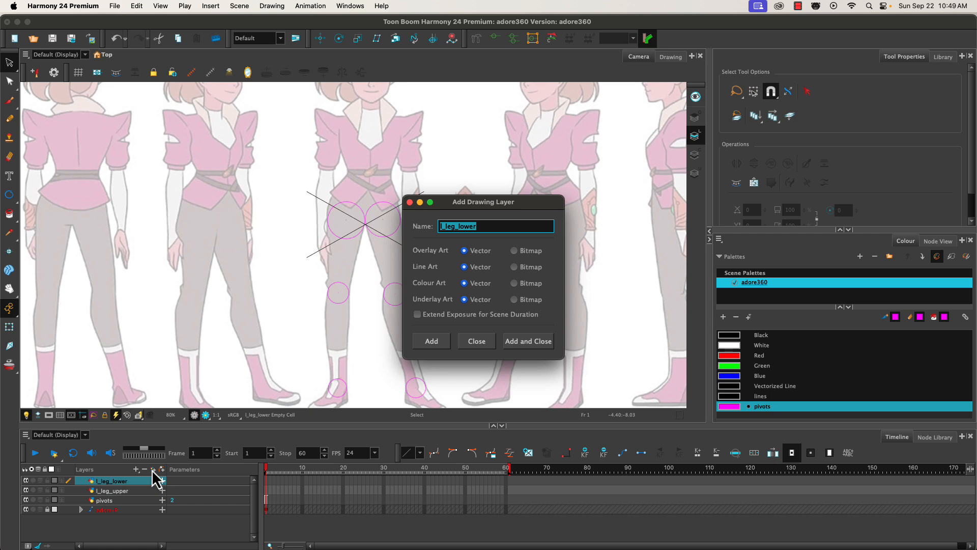
# Step: Add three more vector drawing layers named l_foot, l_boot_upper and hips, and finish adding layers
pyautogui.write('l_foot')
pyautogui.press('Return')
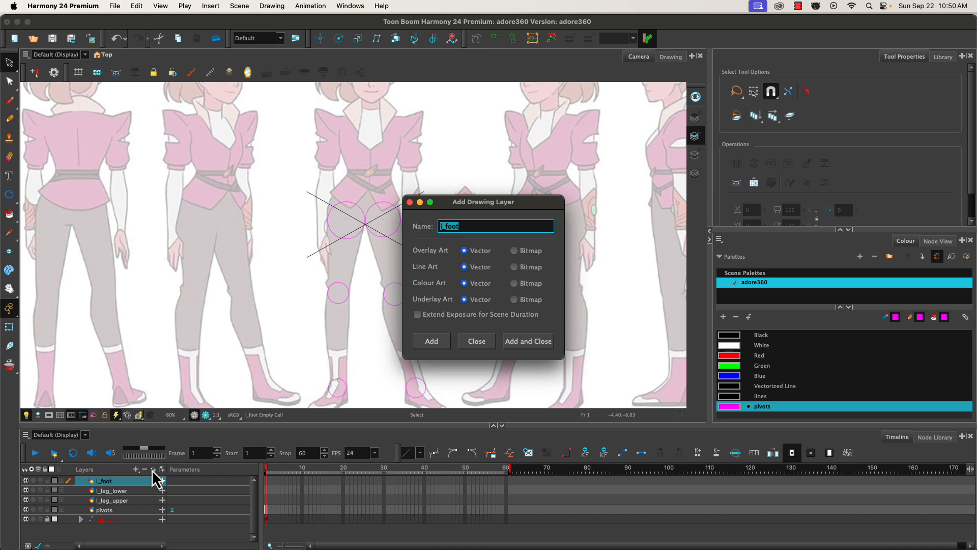
pyautogui.write('l_boot_upper')
pyautogui.press('Return')
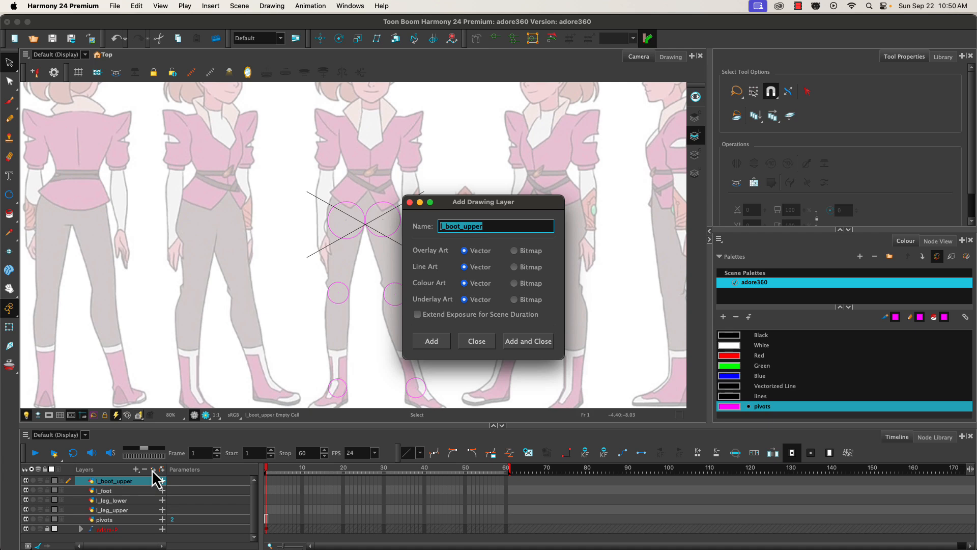
pyautogui.write('hips')
pyautogui.click(528, 341)
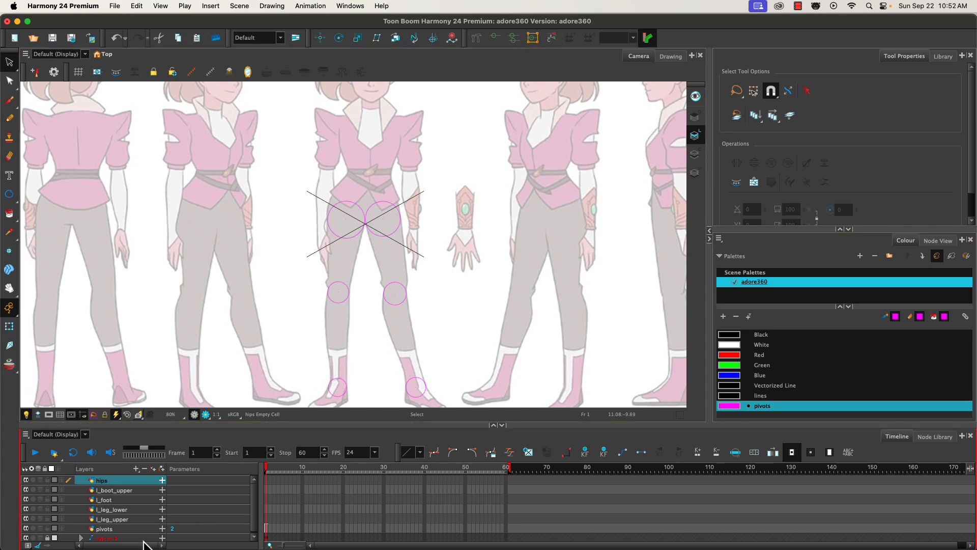
# Step: Copy the left-hand hip and knee circles with their dots from the pivots layer into frame 1 of l_leg_upper
pyautogui.click(266, 529)
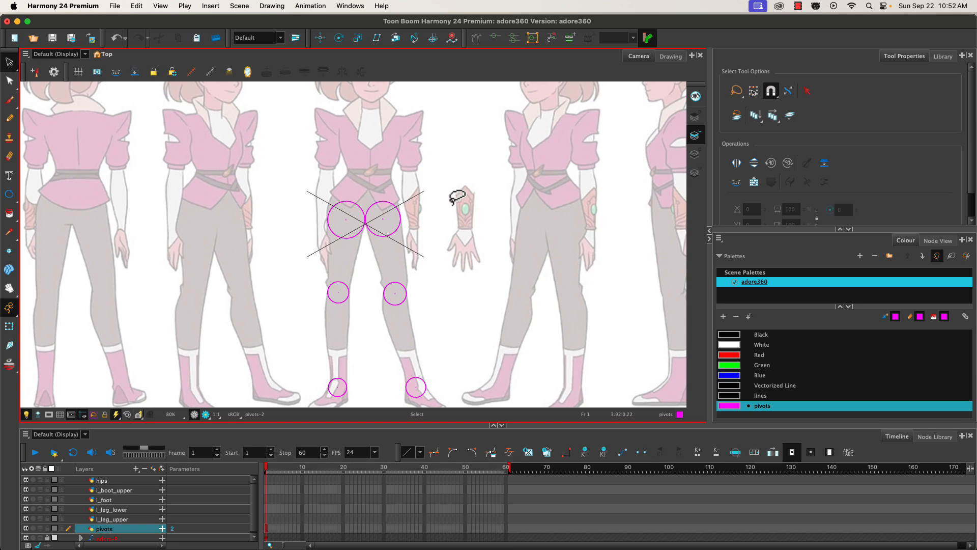
pyautogui.moveTo(326, 177)
pyautogui.mouseDown()
pyautogui.moveTo(310, 266)
pyautogui.moveTo(323, 319)
pyautogui.moveTo(349, 309)
pyautogui.moveTo(354, 273)
pyautogui.moveTo(343, 237)
pyautogui.moveTo(351, 208)
pyautogui.moveTo(315, 258)
pyautogui.moveTo(321, 296)
pyautogui.moveTo(332, 263)
pyautogui.moveTo(328, 202)
pyautogui.mouseUp()
pyautogui.click(318, 168)
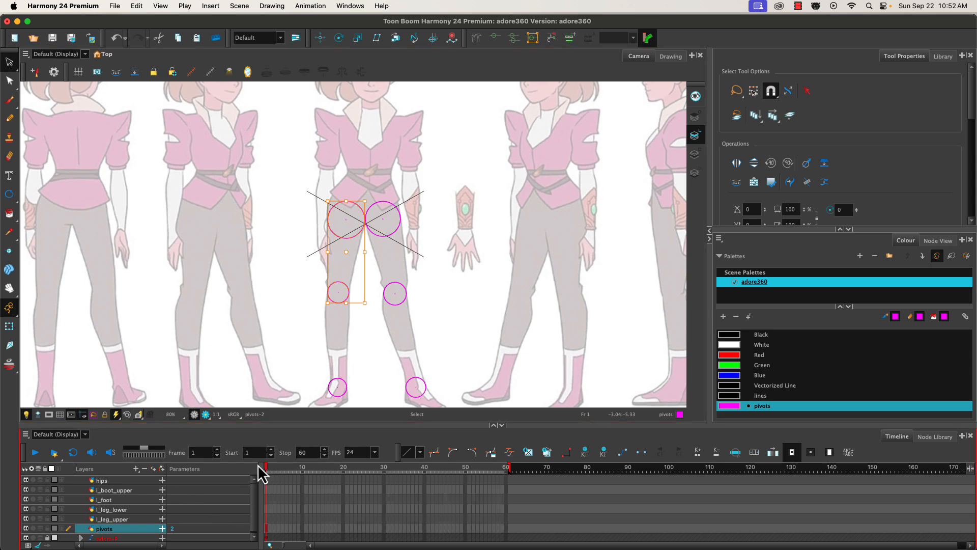
pyautogui.click(267, 518)
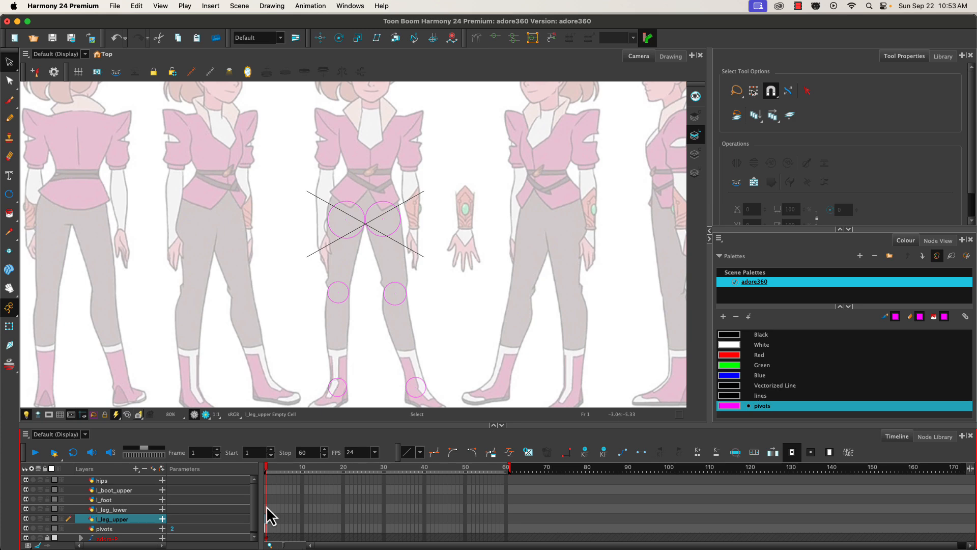
pyautogui.hotkey('ctrl', 'v')
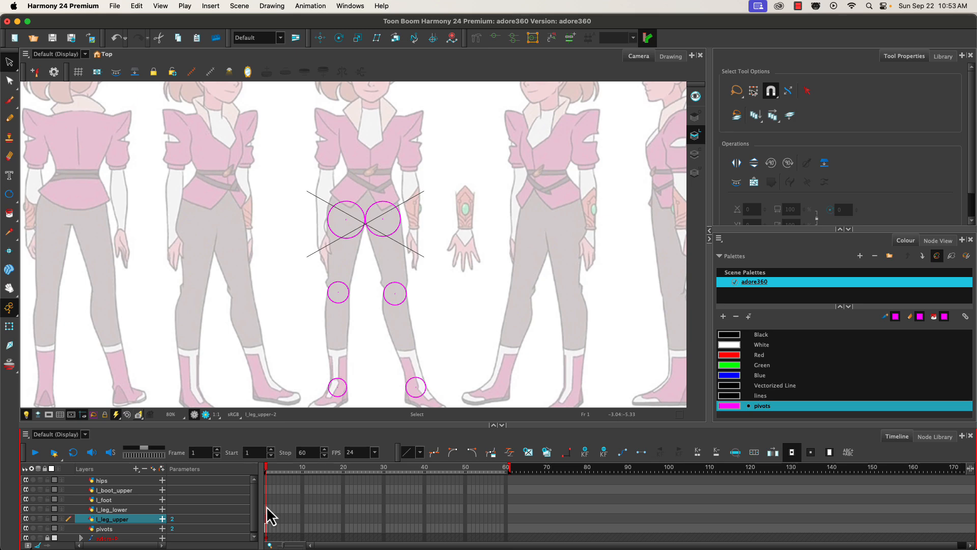
# Step: Recolour the pasted hip and knee circles on l_leg_upper with the lines swatch and deselect them
pyautogui.moveTo(320, 205)
pyautogui.mouseDown()
pyautogui.moveTo(326, 191)
pyautogui.moveTo(315, 309)
pyautogui.mouseUp()
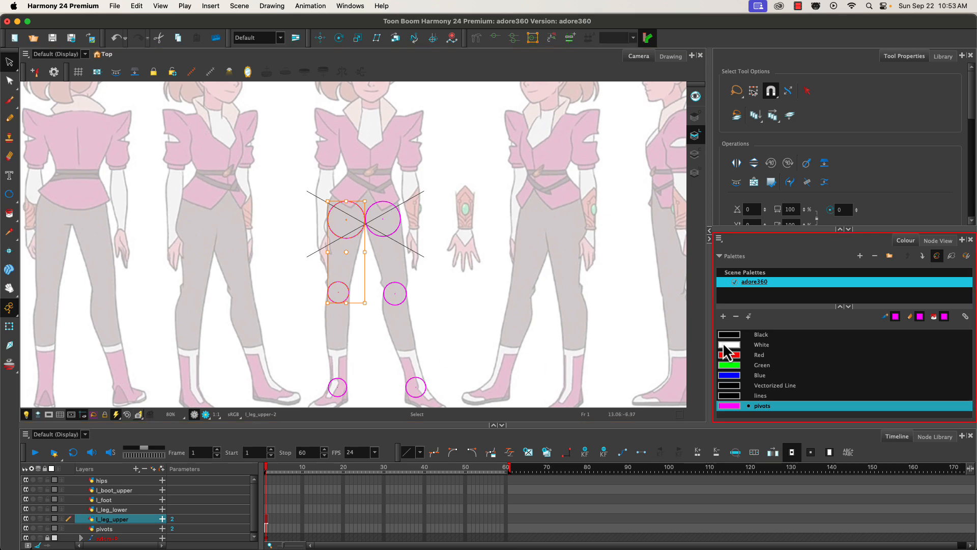
pyautogui.click(729, 395)
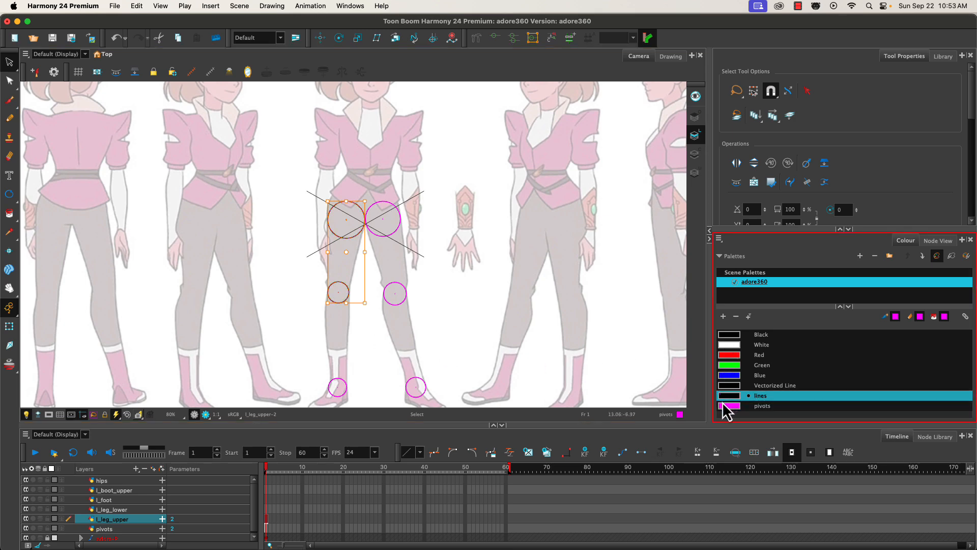
pyautogui.click(287, 312)
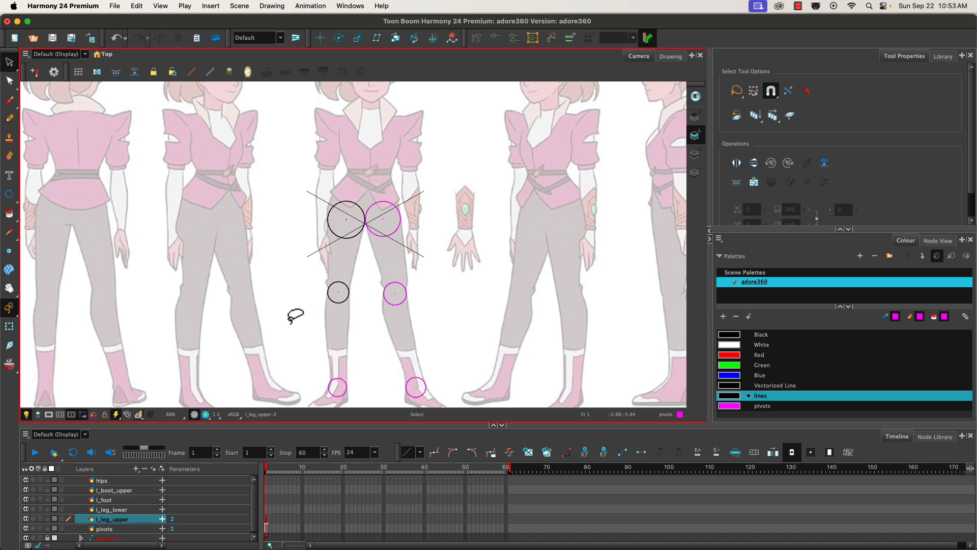
# Step: Delete the black centre dots of the knee and hip circles on l_leg_upper
pyautogui.scroll(5, 320, 305)
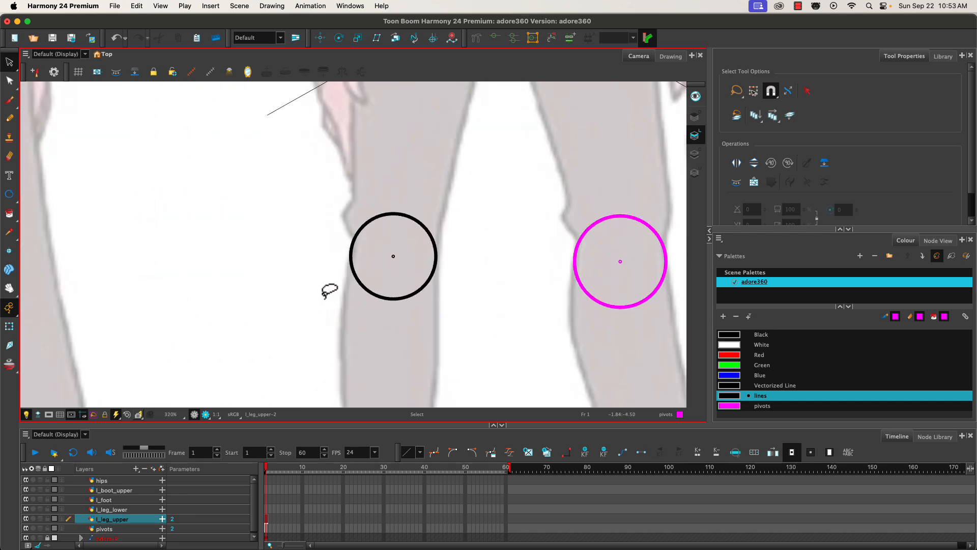
pyautogui.click(393, 256)
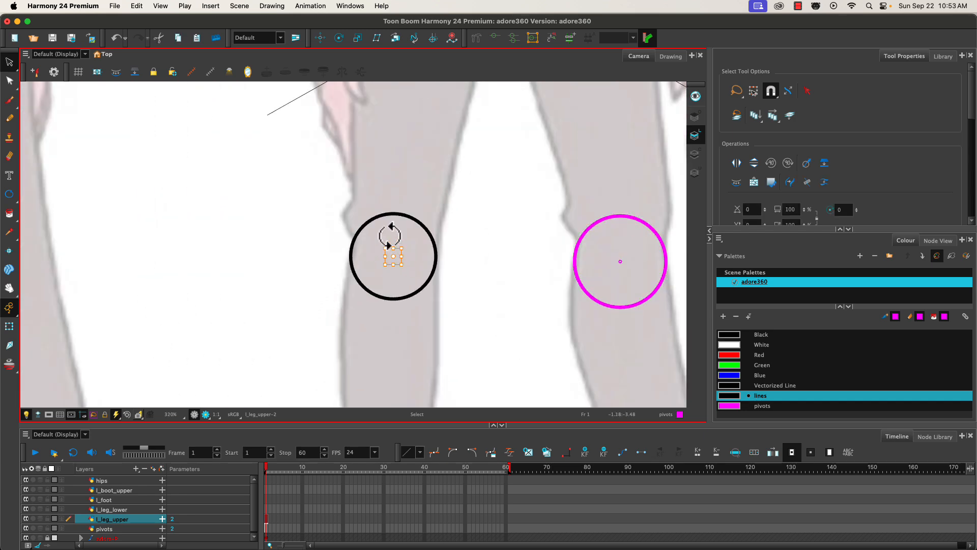
pyautogui.press('Escape')
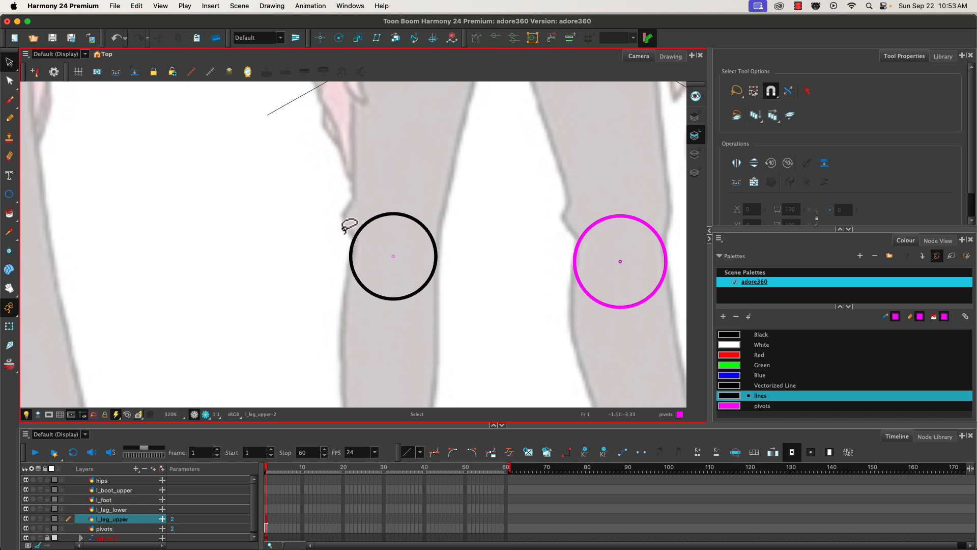
pyautogui.moveTo(344, 220); pyautogui.dragTo(336, 340)
pyautogui.moveTo(411, 95)
pyautogui.mouseDown()
pyautogui.moveTo(430, 122)
pyautogui.moveTo(400, 121)
pyautogui.mouseUp()
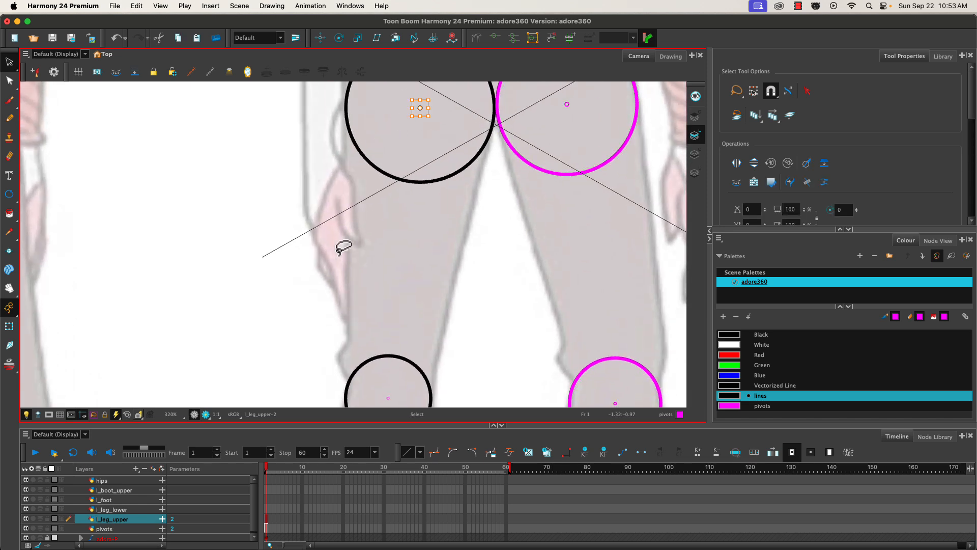
pyautogui.press('Delete')
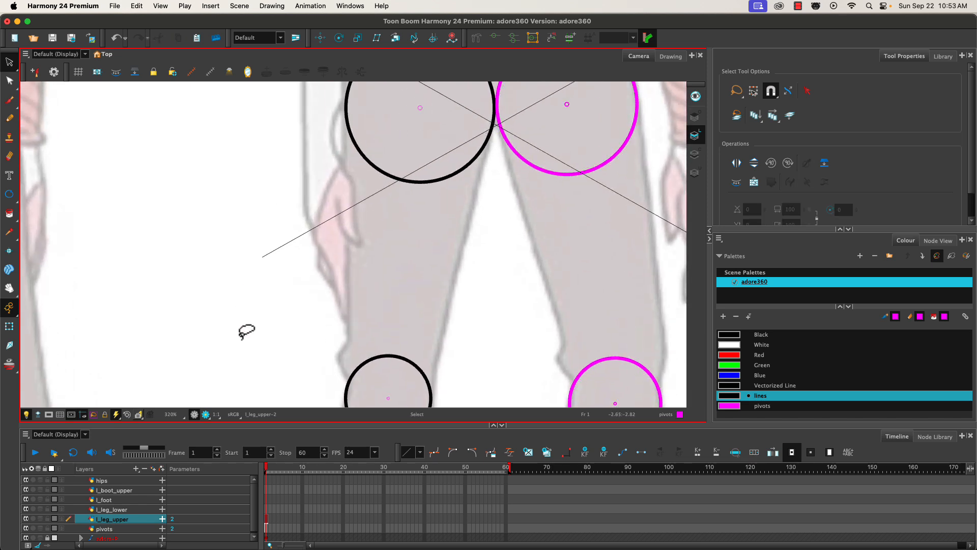
# Step: Switch to the Line tool with the pivots swatch and check its Snap to Contour option
pyautogui.click(10, 195)
pyautogui.click(28, 213)
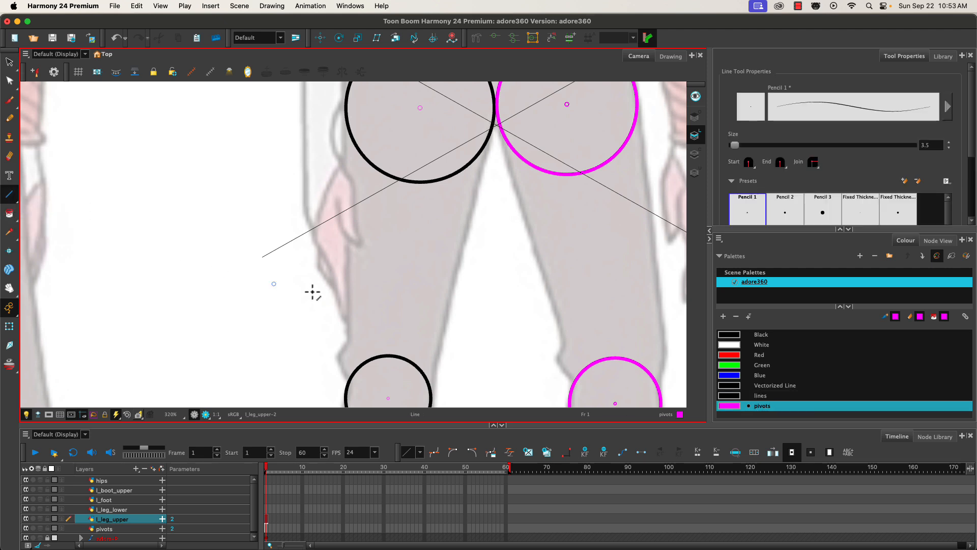
pyautogui.moveTo(969, 140); pyautogui.dragTo(970, 211)
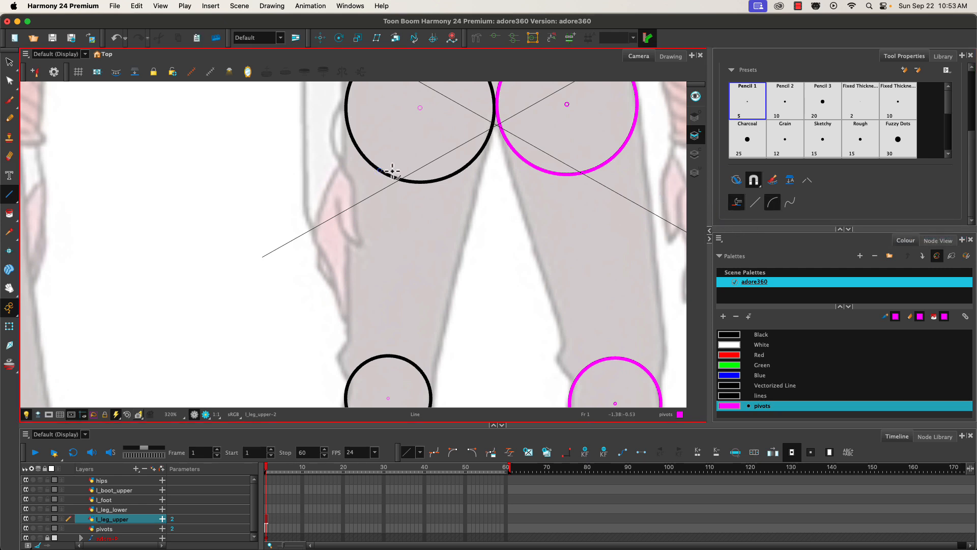
pyautogui.click(753, 183)
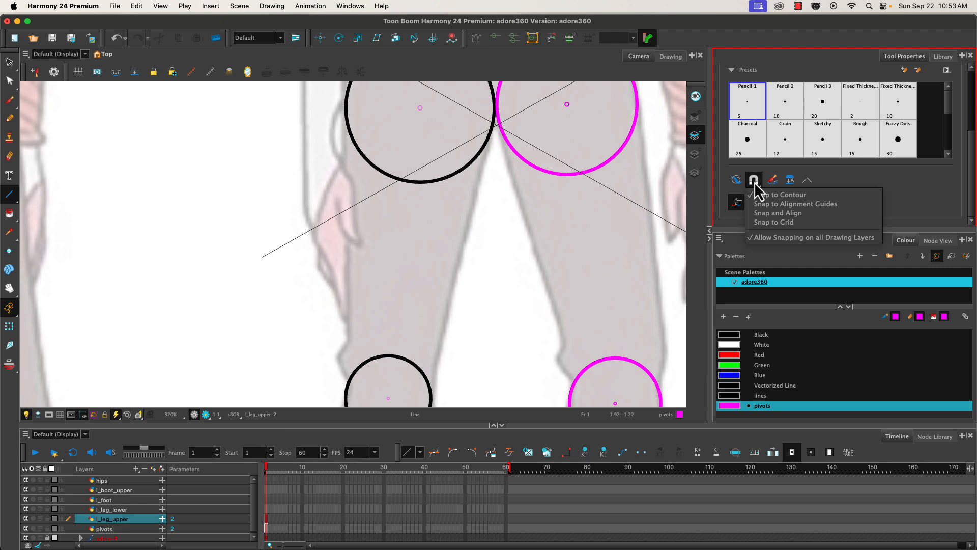
pyautogui.click(758, 192)
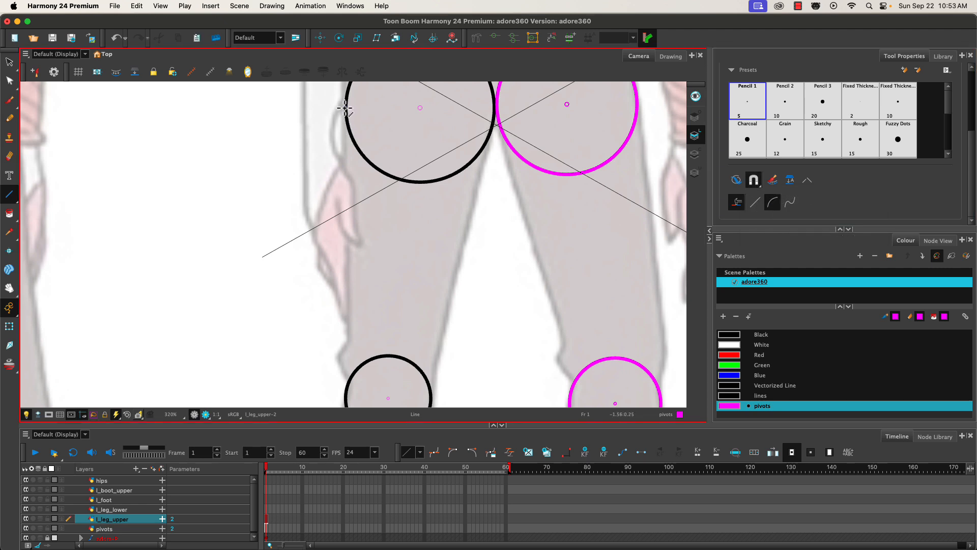
# Step: Draw the outer thigh line in the lines colour from the hip circle's outer edge to the knee circle's outer edge
pyautogui.moveTo(348, 135)
pyautogui.mouseDown()
pyautogui.moveTo(320, 281)
pyautogui.moveTo(313, 267)
pyautogui.mouseUp()
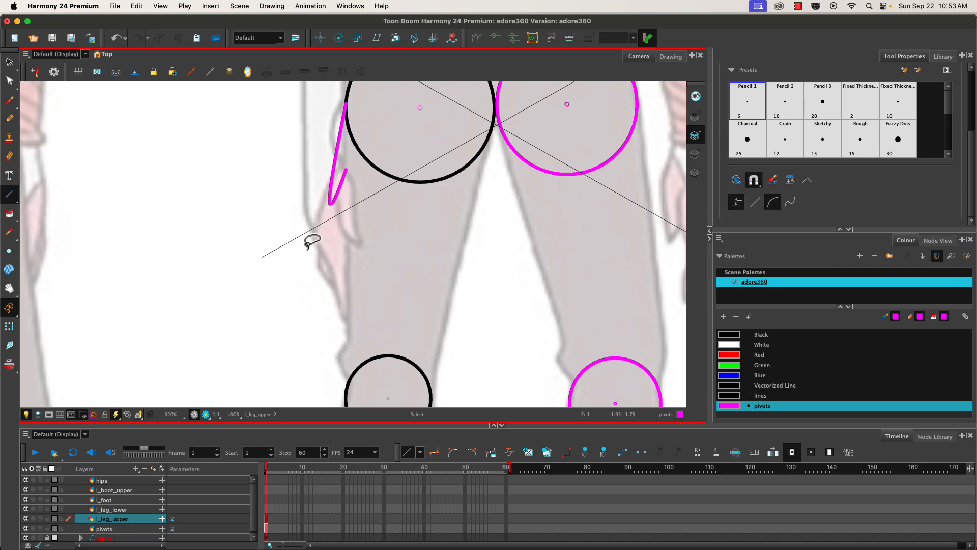
pyautogui.press('super+z')
pyautogui.click(735, 395)
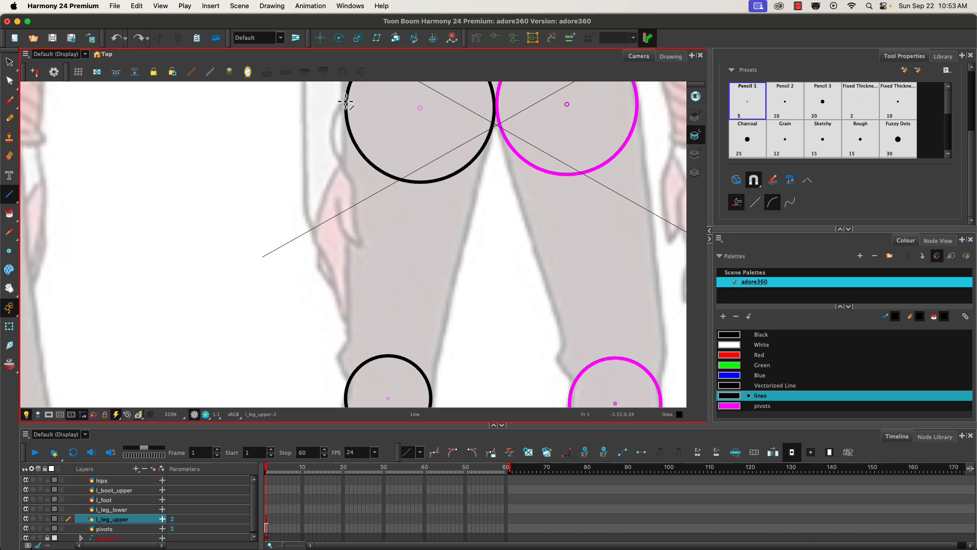
pyautogui.moveTo(345, 164)
pyautogui.mouseDown()
pyautogui.moveTo(327, 188)
pyautogui.moveTo(344, 399)
pyautogui.moveTo(331, 351)
pyautogui.moveTo(344, 401)
pyautogui.moveTo(331, 327)
pyautogui.moveTo(342, 201)
pyautogui.moveTo(321, 198)
pyautogui.moveTo(343, 196)
pyautogui.moveTo(337, 182)
pyautogui.moveTo(340, 196)
pyautogui.mouseUp()
pyautogui.moveTo(341, 281); pyautogui.dragTo(336, 188)
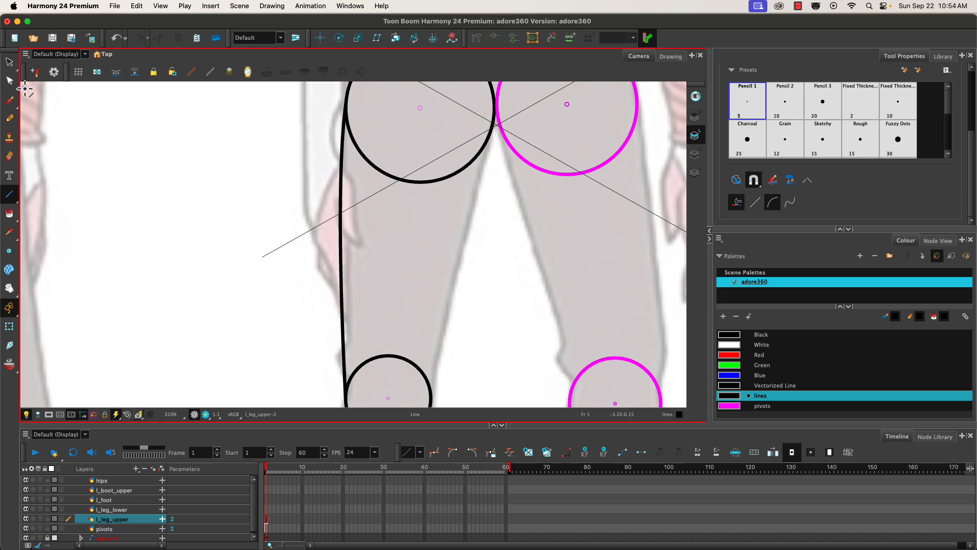
# Step: Move the outer thigh line's middle point slightly lower and inward with the Contour Editor to follow the leg outline
pyautogui.click(9, 80)
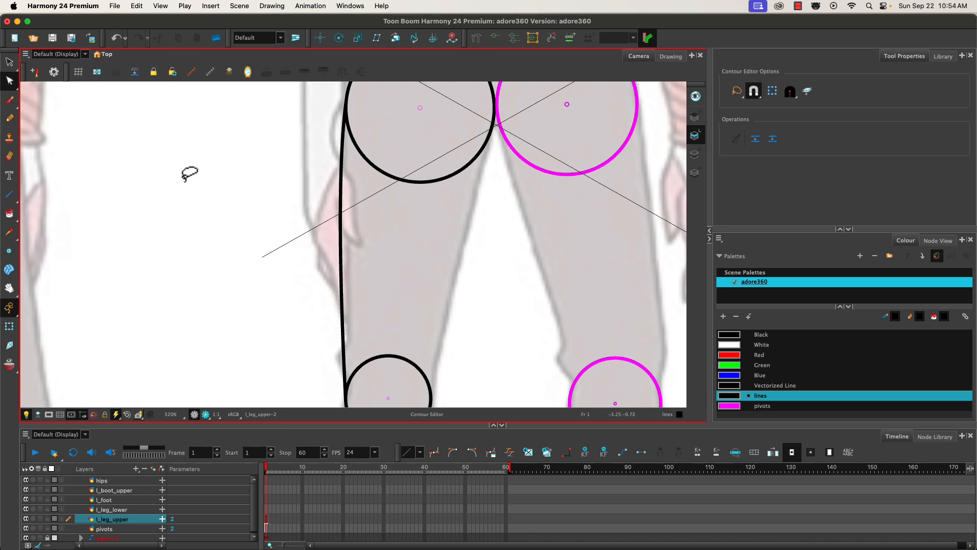
pyautogui.click(341, 281)
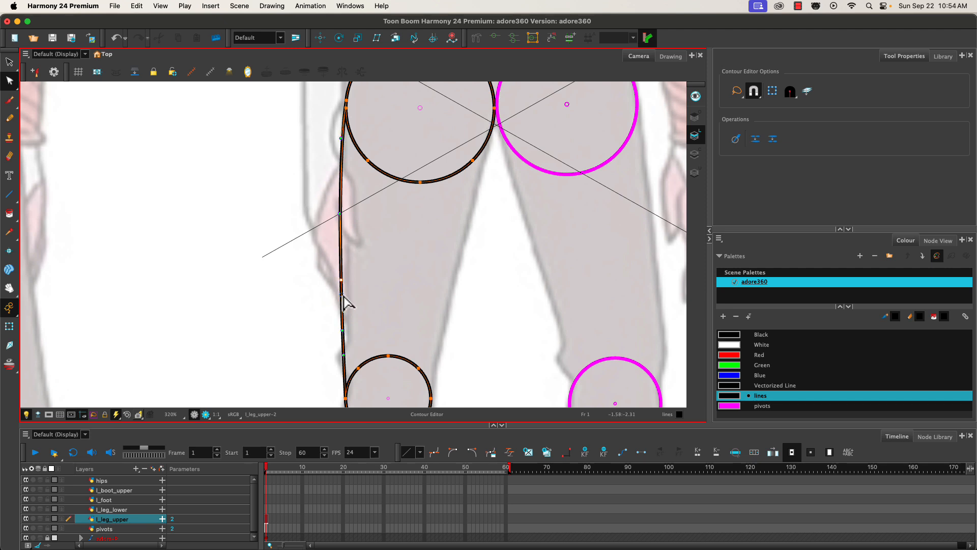
pyautogui.moveTo(336, 285)
pyautogui.mouseDown()
pyautogui.moveTo(327, 289)
pyautogui.moveTo(345, 300)
pyautogui.mouseUp()
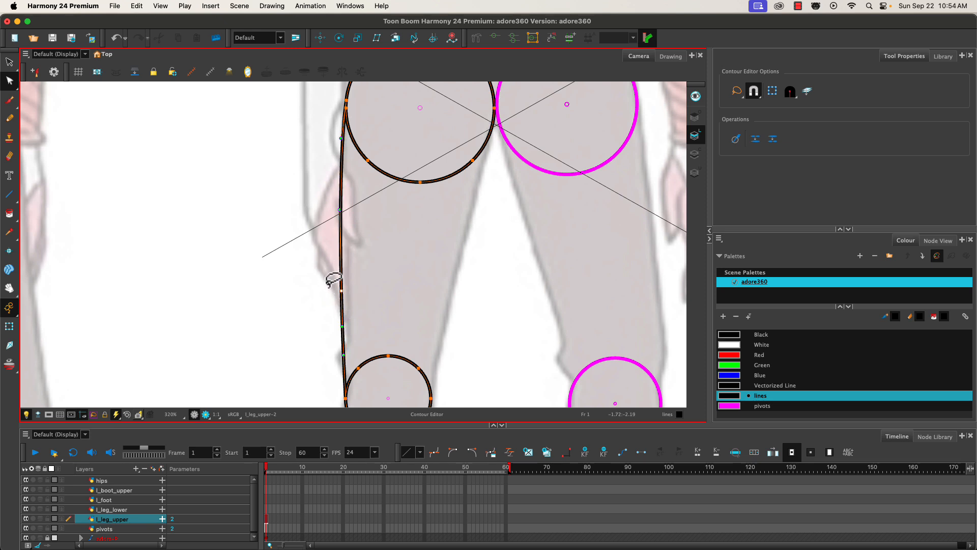
pyautogui.press('Right')
pyautogui.press('Right')
pyautogui.press('Right')
pyautogui.press('Right')
pyautogui.press('Right')
pyautogui.press('Right')
pyautogui.press('Right')
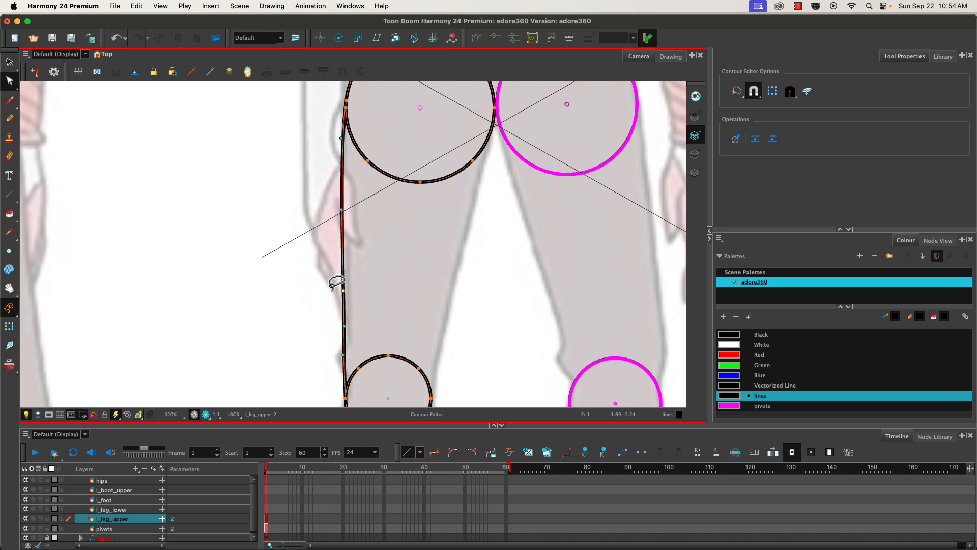
pyautogui.press('Right')
pyautogui.press('Right')
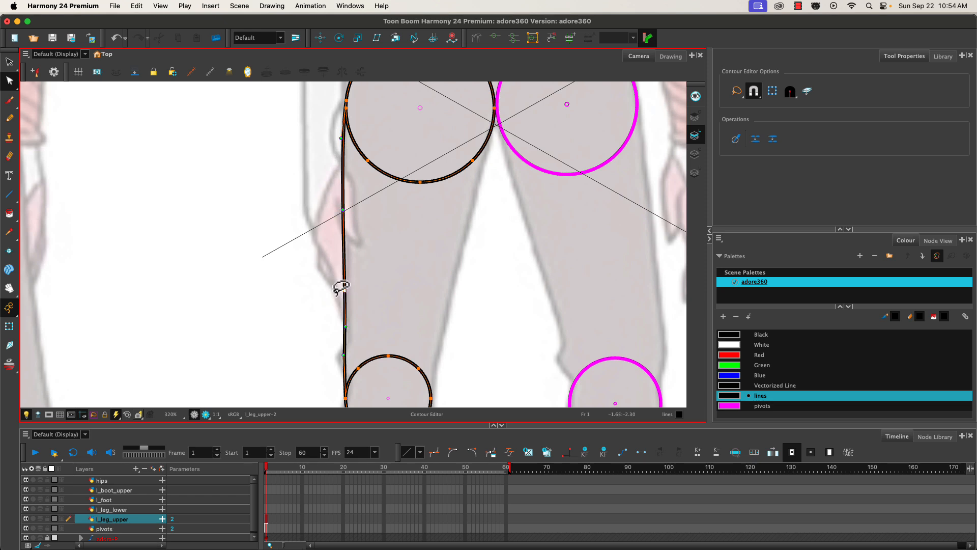
# Step: Adjust the outer thigh line's Bezier handles near the knee, middle and hip to smooth its curve
pyautogui.click(754, 94)
pyautogui.click(345, 328)
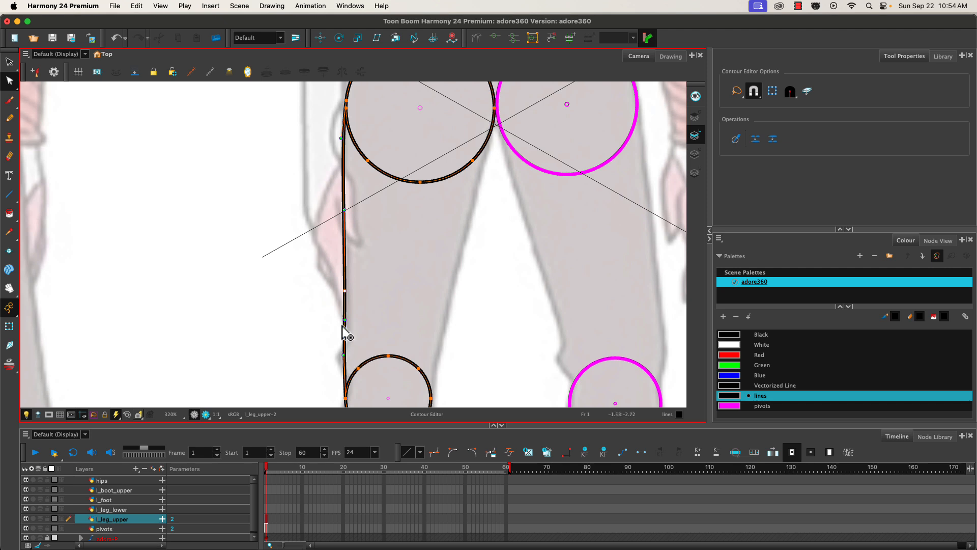
pyautogui.click(344, 355)
pyautogui.moveTo(346, 355)
pyautogui.mouseDown()
pyautogui.moveTo(343, 330)
pyautogui.moveTo(320, 380)
pyautogui.moveTo(300, 377)
pyautogui.moveTo(283, 404)
pyautogui.moveTo(313, 391)
pyautogui.moveTo(335, 394)
pyautogui.moveTo(345, 325)
pyautogui.mouseUp()
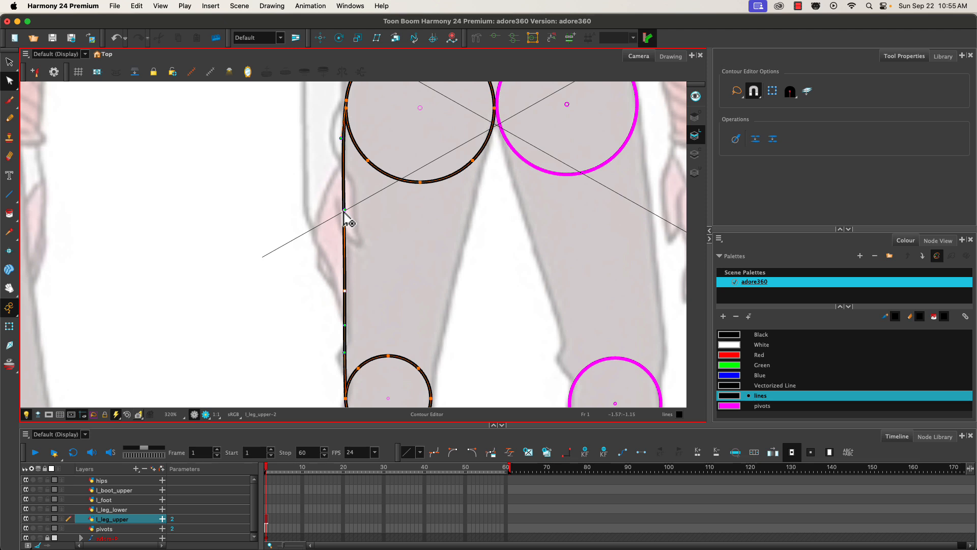
pyautogui.moveTo(344, 210); pyautogui.dragTo(345, 224)
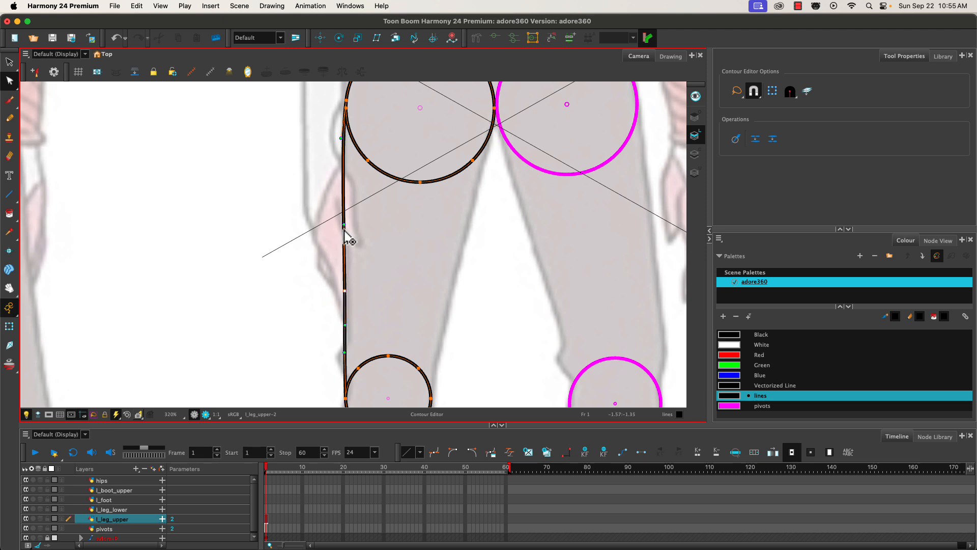
pyautogui.moveTo(339, 137); pyautogui.dragTo(339, 155)
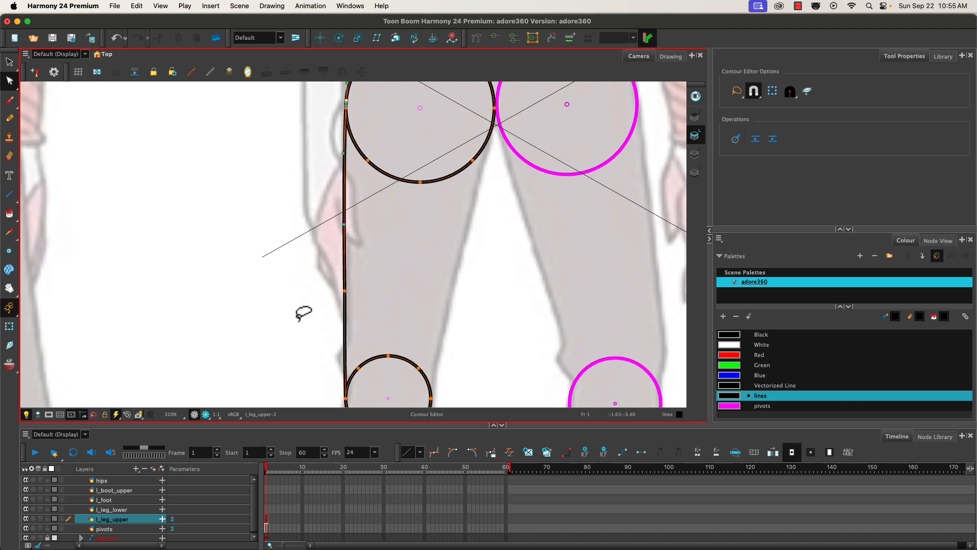
# Step: Draw the inner thigh line from the hip circle's inner edge to the knee circle's inner edge and add a contour point along it
pyautogui.click(9, 194)
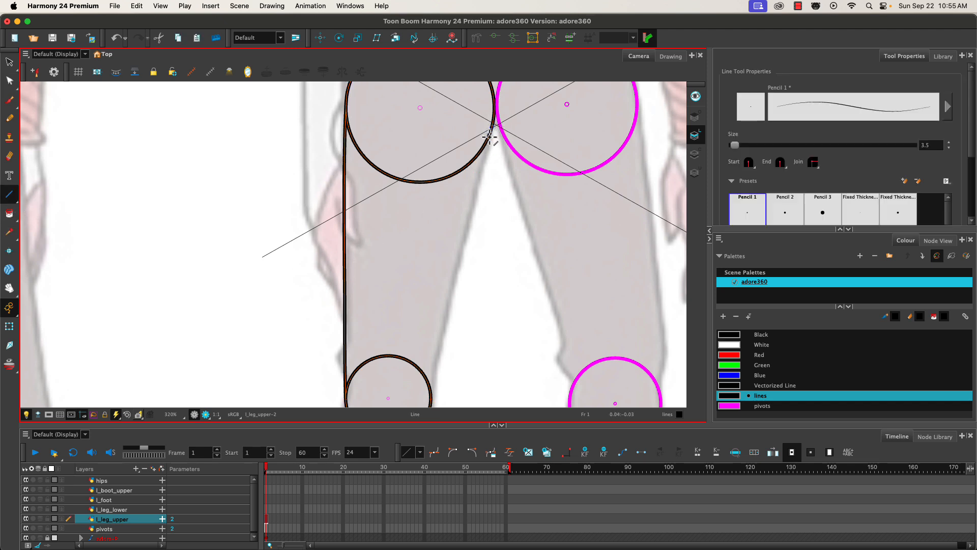
pyautogui.moveTo(493, 123)
pyautogui.mouseDown()
pyautogui.moveTo(431, 404)
pyautogui.moveTo(446, 270)
pyautogui.moveTo(448, 298)
pyautogui.moveTo(446, 284)
pyautogui.mouseUp()
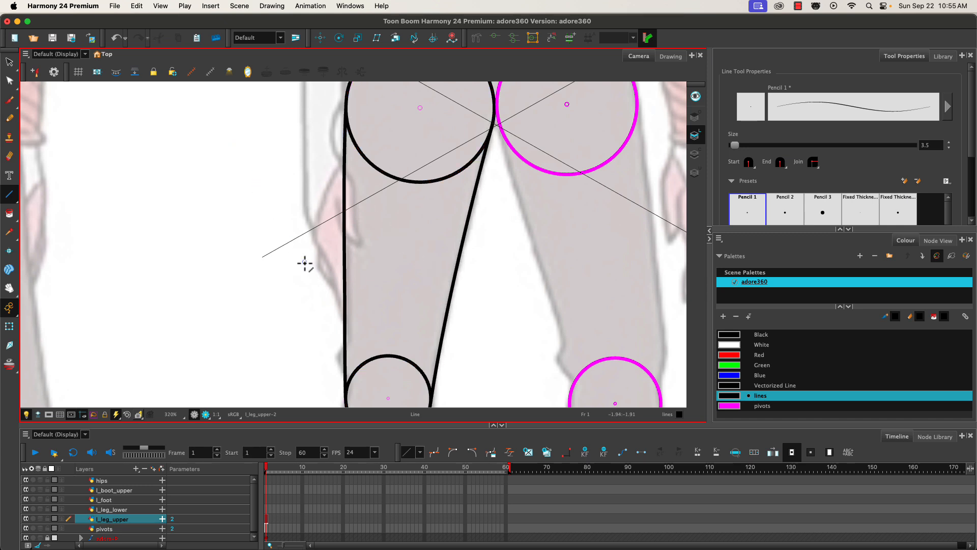
pyautogui.click(9, 81)
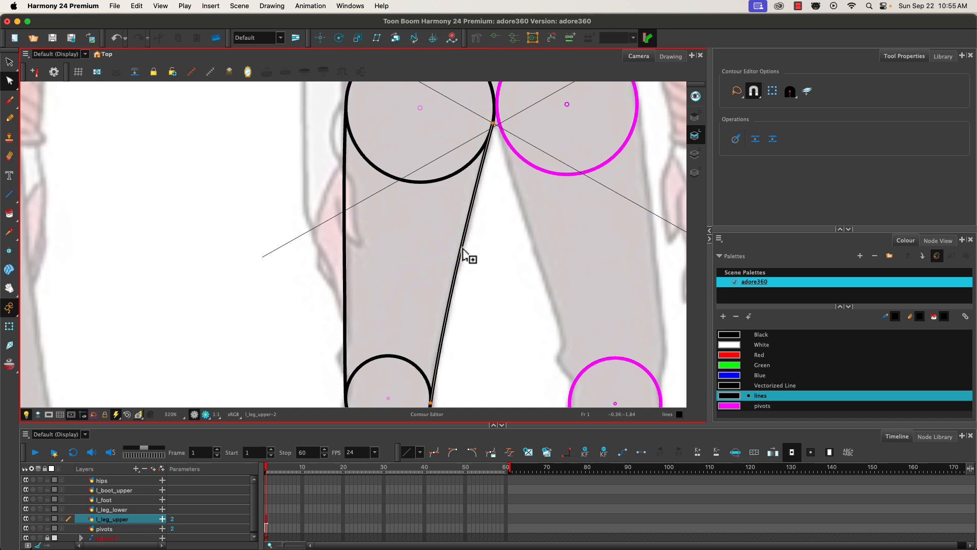
pyautogui.click(469, 216)
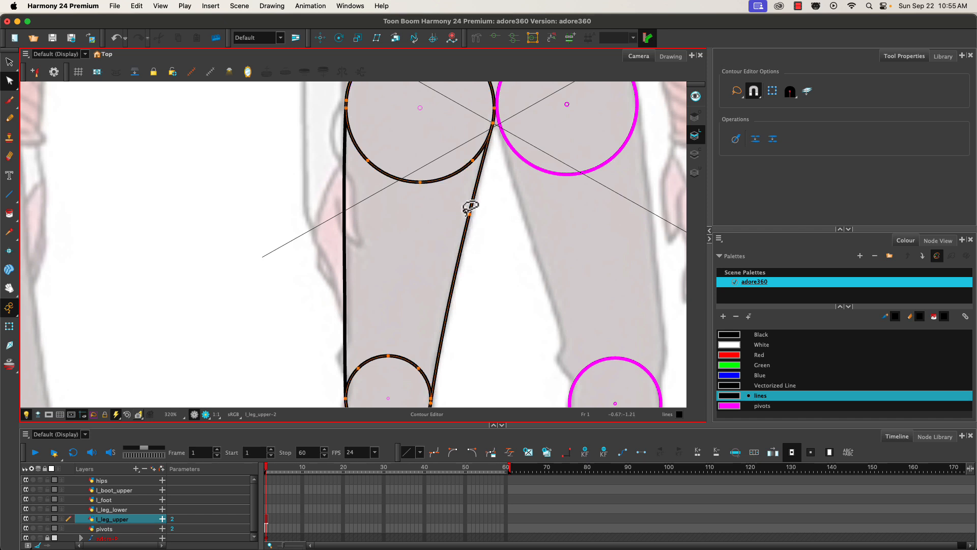
# Step: Nudge the inner thigh line's added point slightly to the right to give the line a subtle bulge
pyautogui.click(469, 216)
pyautogui.press('Right')
pyautogui.press('Right')
pyautogui.press('Right')
pyautogui.press('Right')
pyautogui.press('Right')
pyautogui.press('Right')
pyautogui.press('Right')
pyautogui.press('Right')
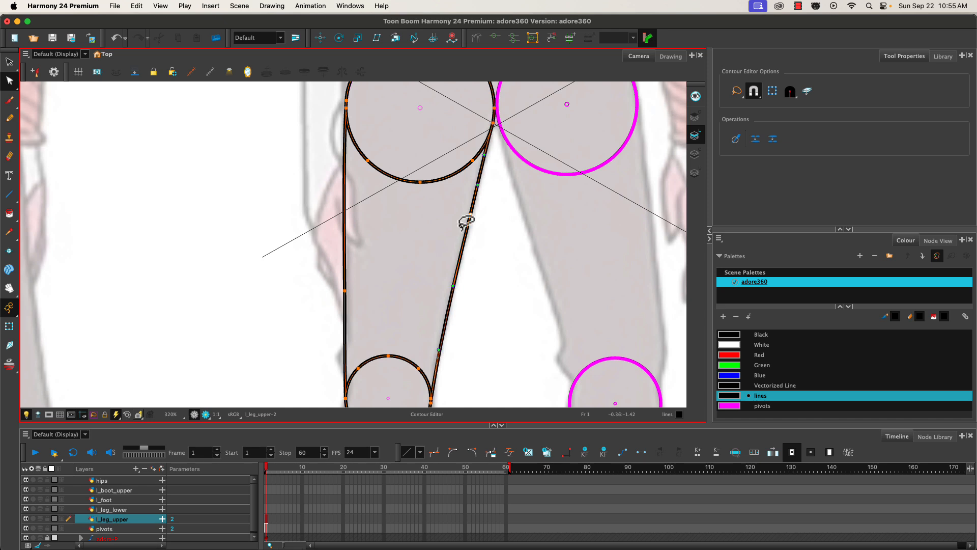
pyautogui.press('Right')
pyautogui.press('Right')
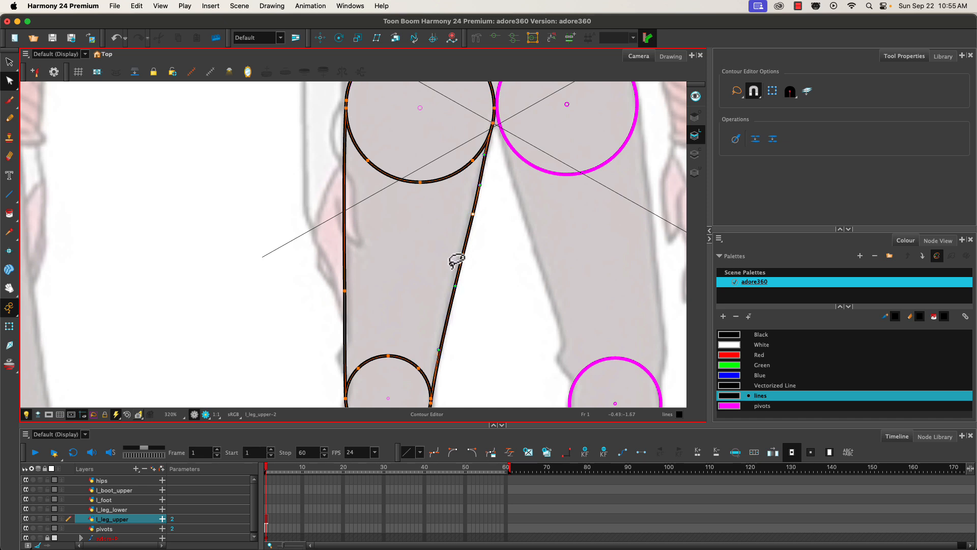
# Step: Adjust the inner thigh line's Bezier handles around the middle point and near the knee to smooth its curve
pyautogui.click(479, 187)
pyautogui.moveTo(479, 185); pyautogui.dragTo(479, 185)
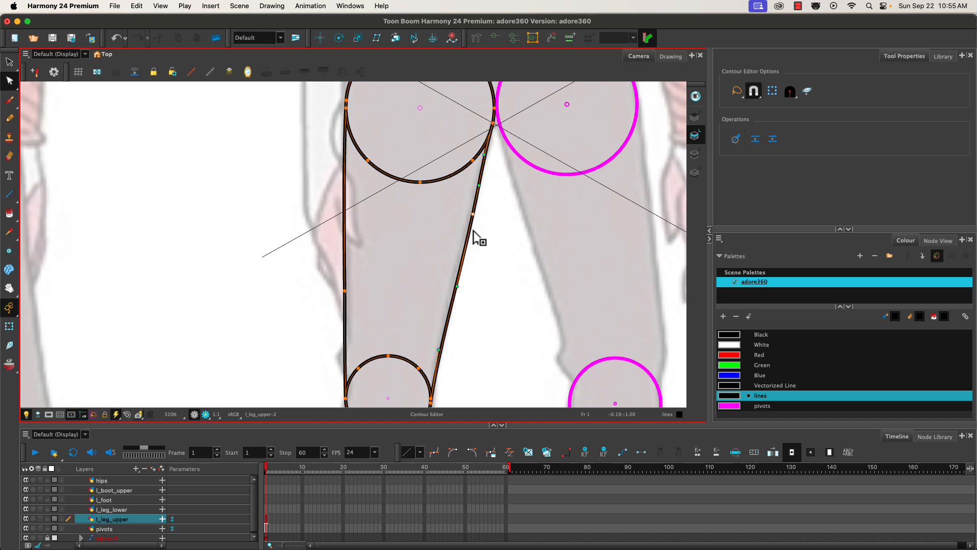
pyautogui.moveTo(456, 287); pyautogui.dragTo(457, 282)
pyautogui.moveTo(438, 351); pyautogui.dragTo(442, 334)
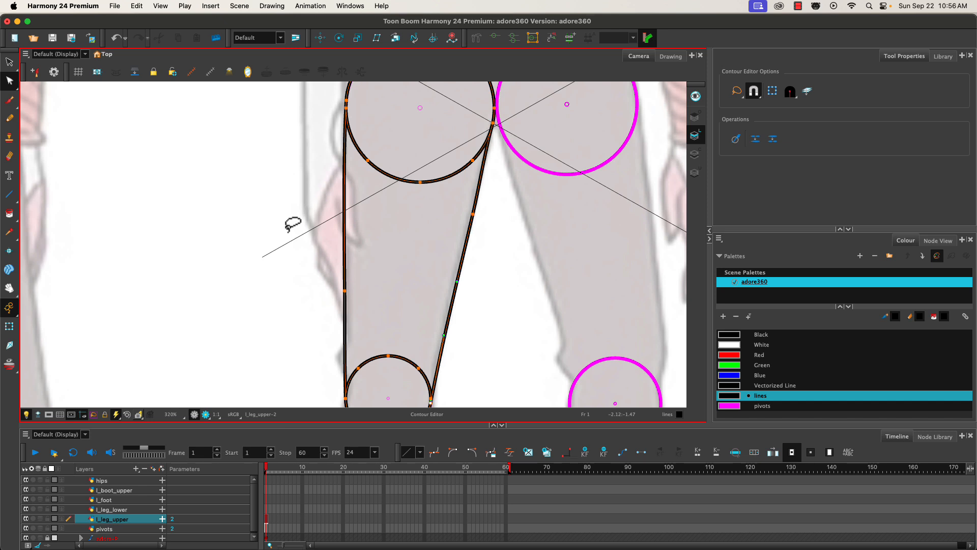
# Step: Delete the segment of the hip circle's lower arc that adjoins the outer thigh line with the Contour Editor
pyautogui.press('space')
pyautogui.moveTo(307, 283); pyautogui.dragTo(316, 334)
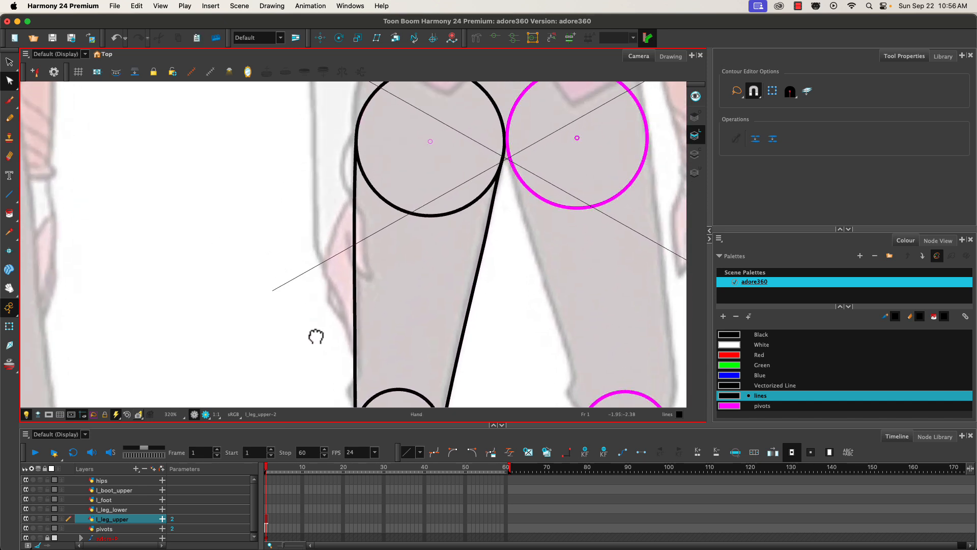
pyautogui.click(370, 189)
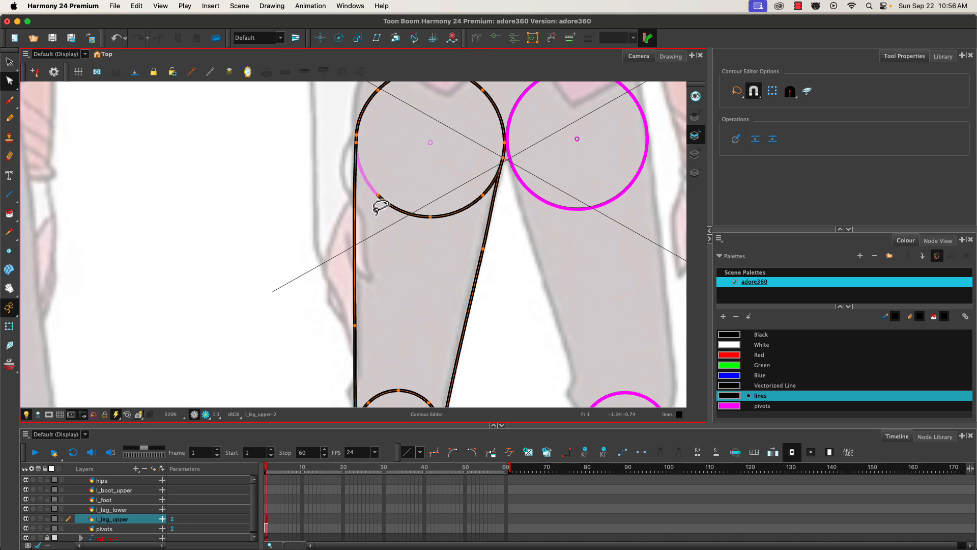
pyautogui.click(9, 79)
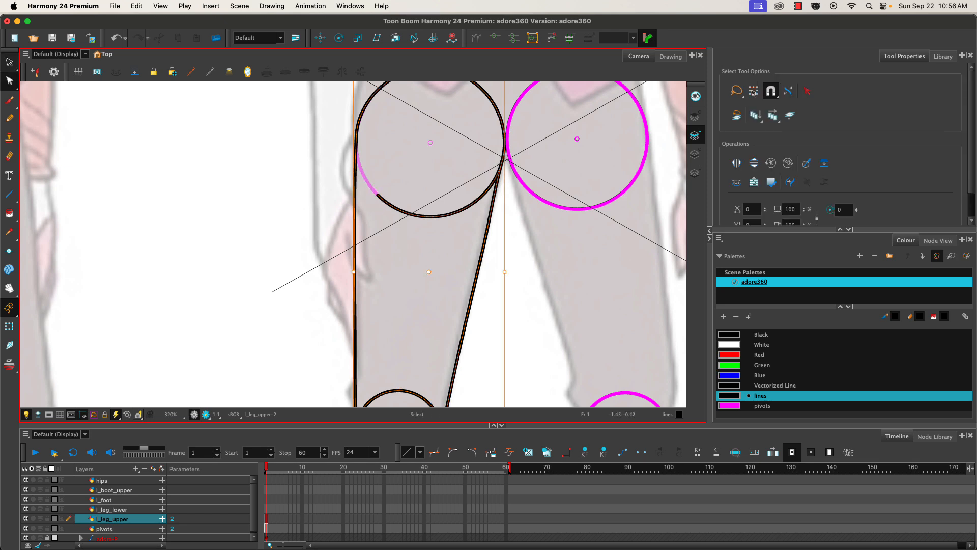
pyautogui.click(395, 209)
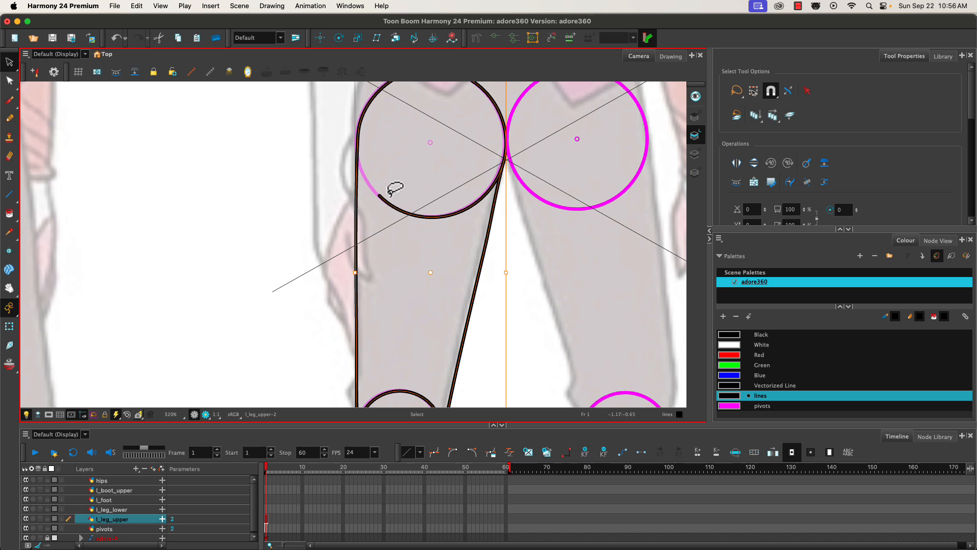
pyautogui.press('super+z')
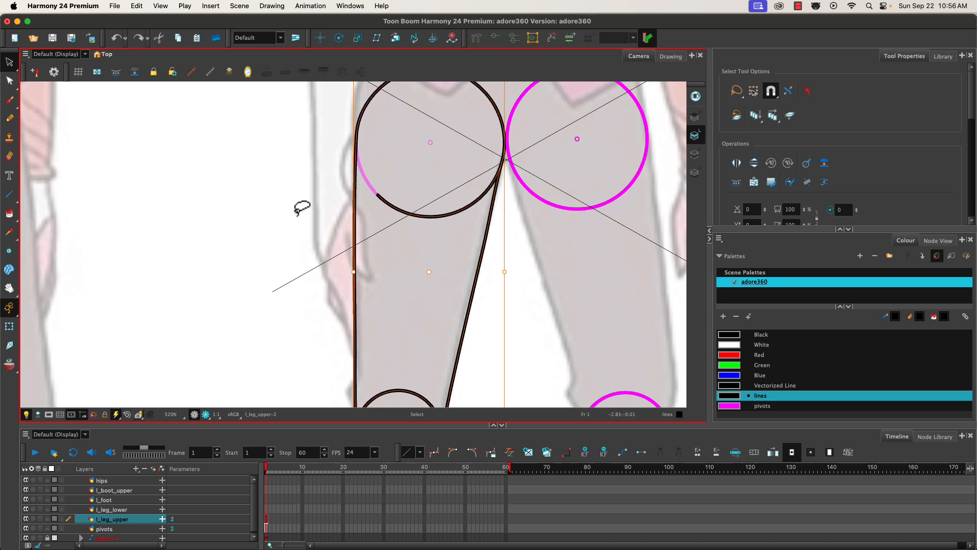
pyautogui.click(349, 185)
pyautogui.click(395, 204)
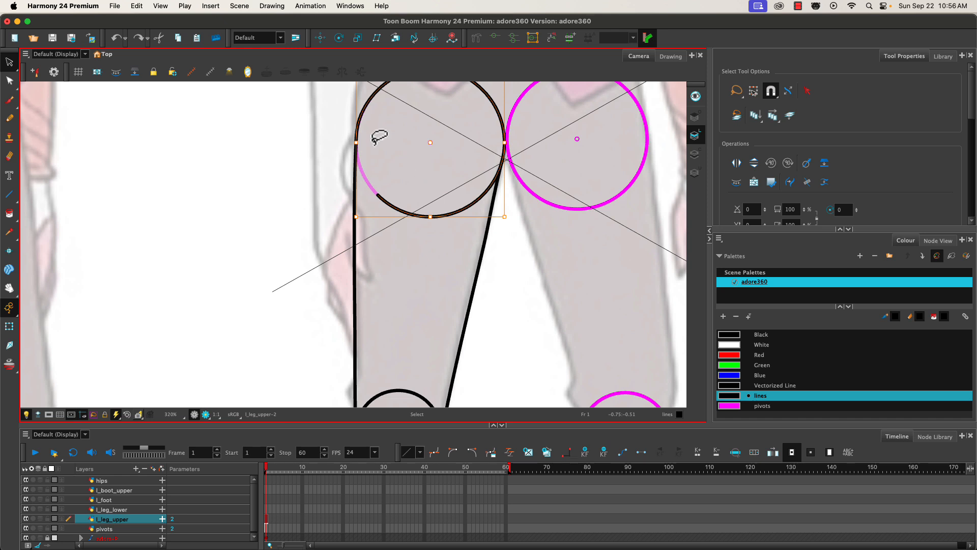
pyautogui.hotkey('alt', 'q')
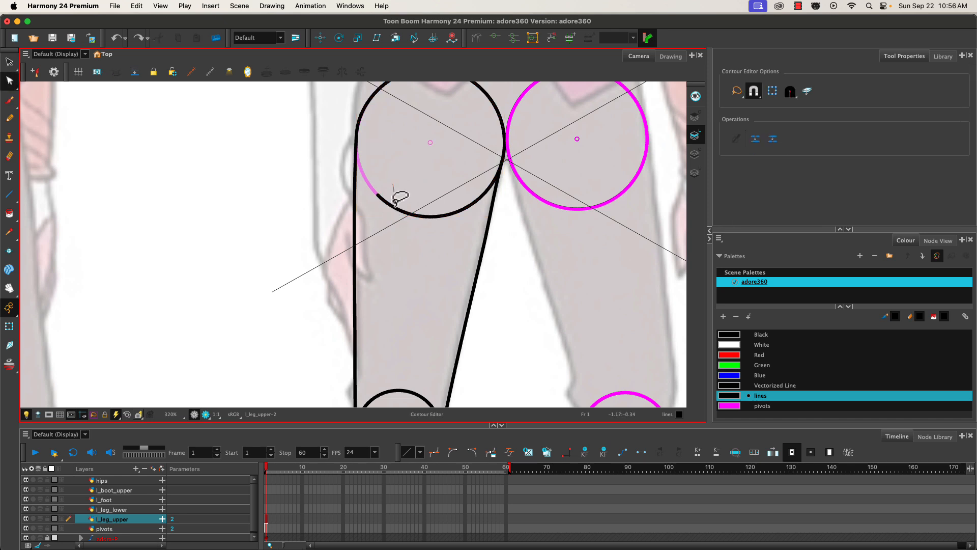
# Step: Delete the remaining lower arc segments of the black hip circle up to the inner thigh line
pyautogui.click(408, 225)
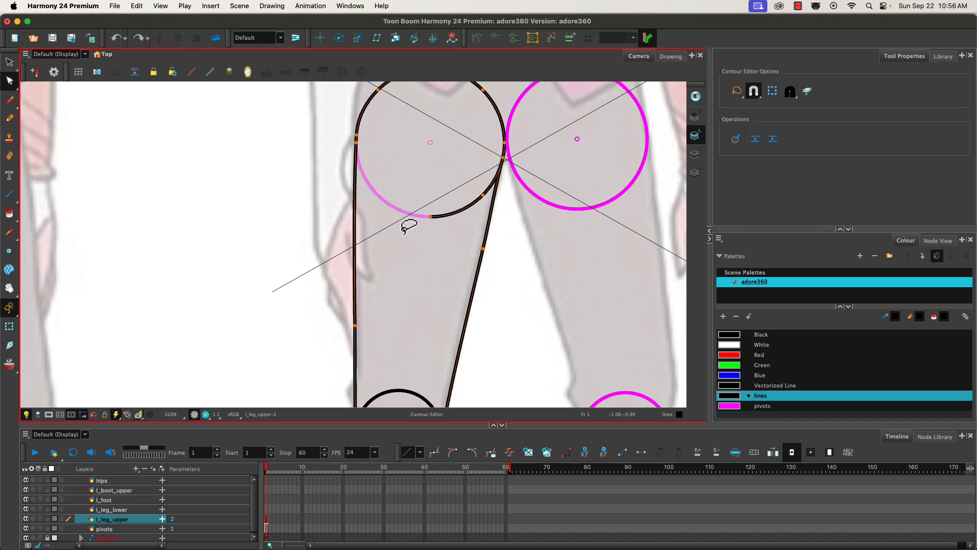
pyautogui.click(460, 212)
pyautogui.press('Delete')
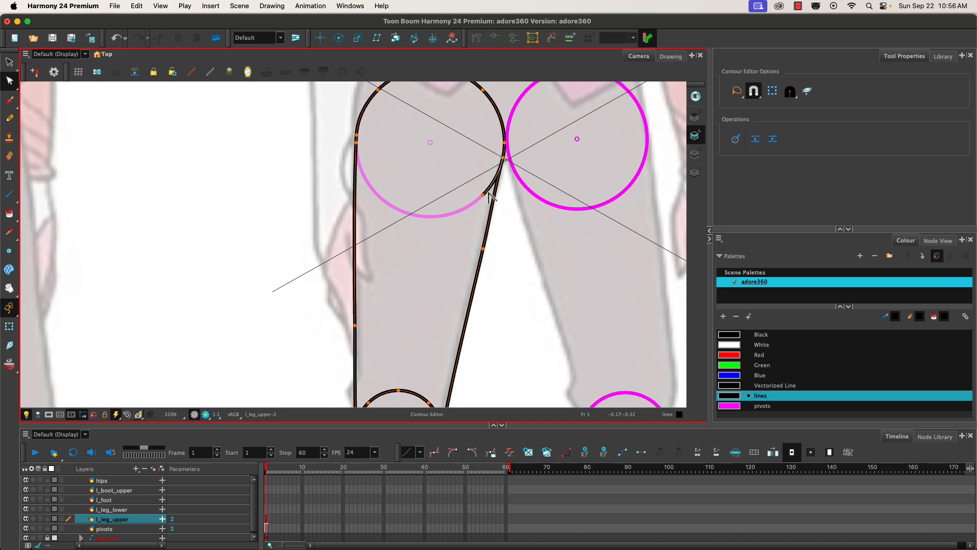
pyautogui.press('Delete')
# Step: Adjust the Bezier handle below the joint of the hip arc and inner thigh line to smooth the transition
pyautogui.scroll(5, 348, 165)
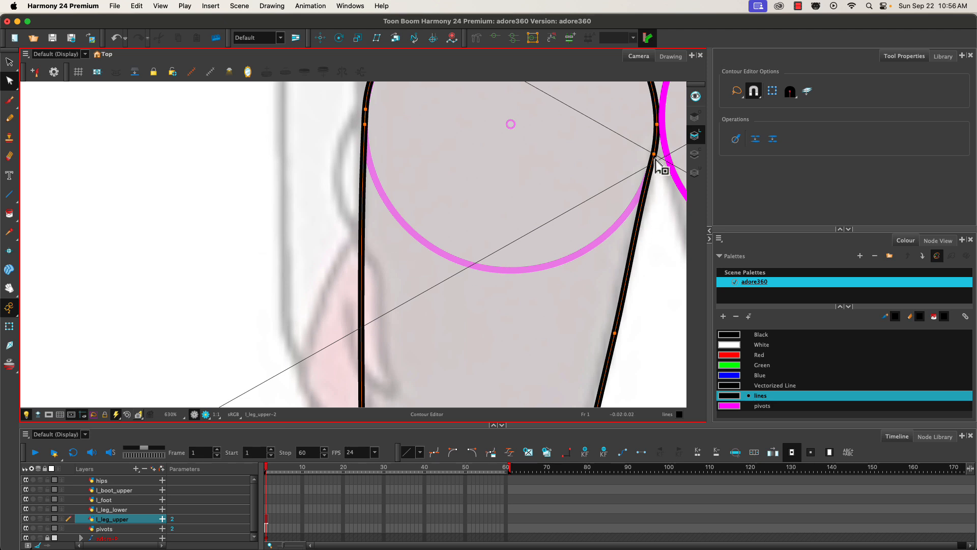
pyautogui.click(643, 198)
pyautogui.moveTo(637, 218); pyautogui.dragTo(643, 219)
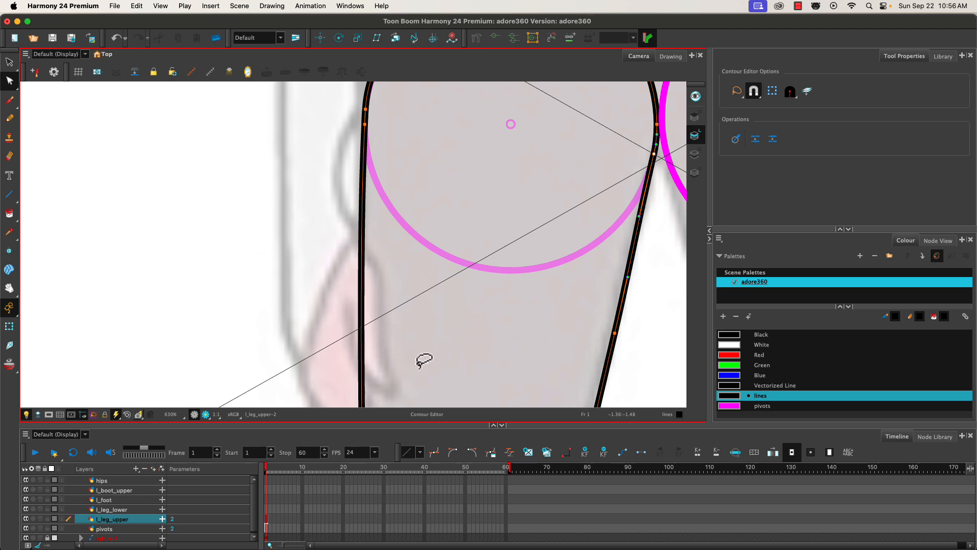
# Step: Delete the black knee circle's upper half and the extra point near its joint with the inner thigh line
pyautogui.moveTo(419, 379); pyautogui.dragTo(450, 187)
pyautogui.press('space')
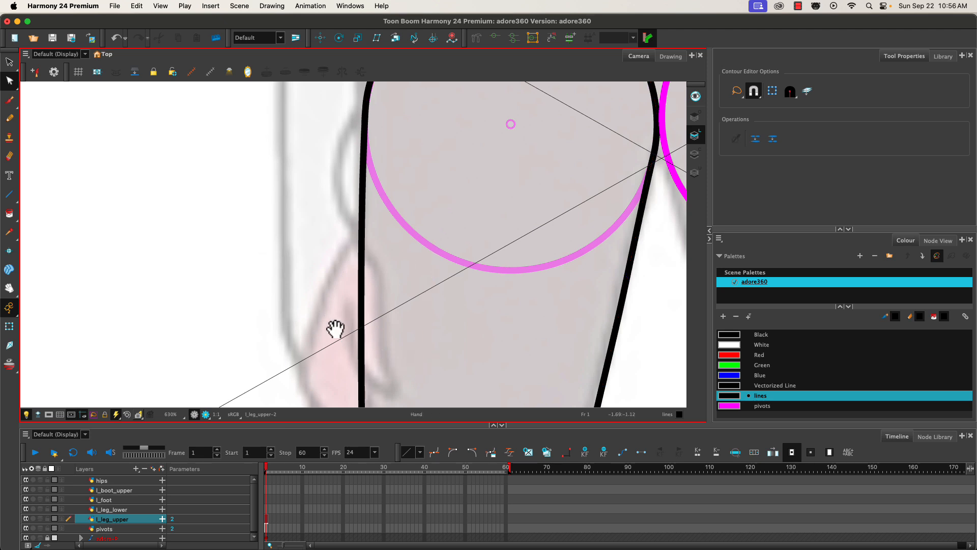
pyautogui.moveTo(336, 331); pyautogui.dragTo(351, 136)
pyautogui.moveTo(386, 349); pyautogui.dragTo(396, 170)
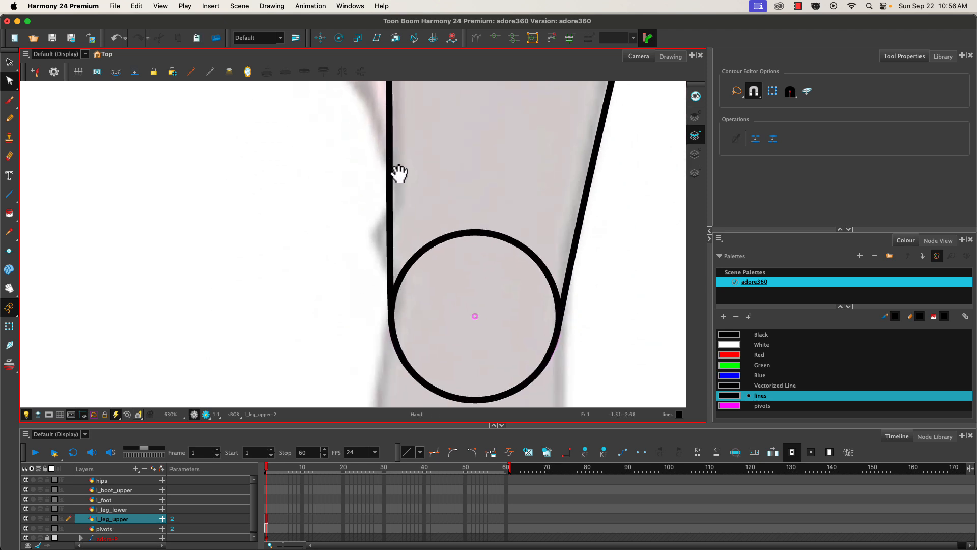
pyautogui.click(414, 257)
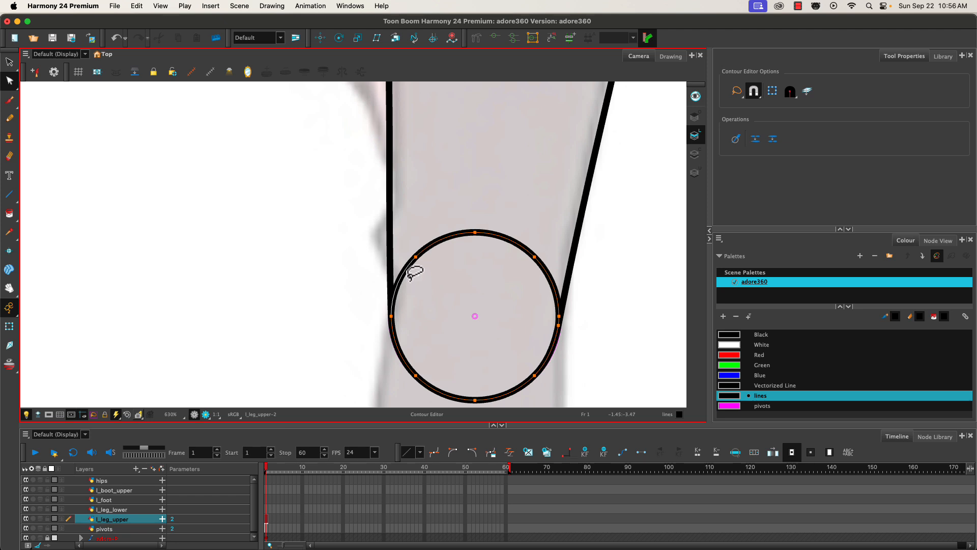
pyautogui.moveTo(409, 278)
pyautogui.mouseDown()
pyautogui.moveTo(411, 250)
pyautogui.moveTo(442, 231)
pyautogui.moveTo(482, 223)
pyautogui.moveTo(504, 237)
pyautogui.mouseUp()
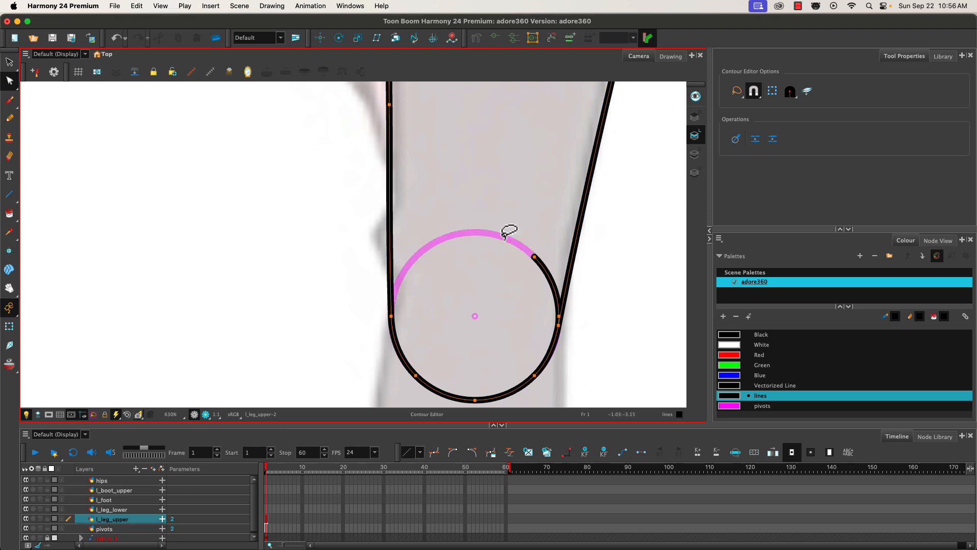
pyautogui.click(534, 258)
pyautogui.press('Delete')
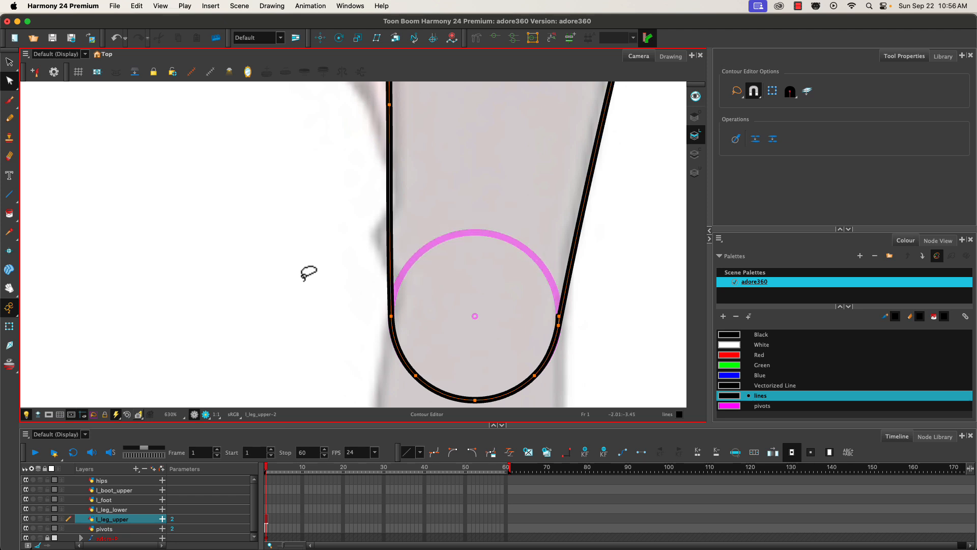
pyautogui.click(558, 317)
# Step: Select the hip arc, knee arc and outer thigh line individually to check whether the leg outline consists of separate strokes
pyautogui.scroll(-3, 287, 314)
pyautogui.scroll(-5, 292, 311)
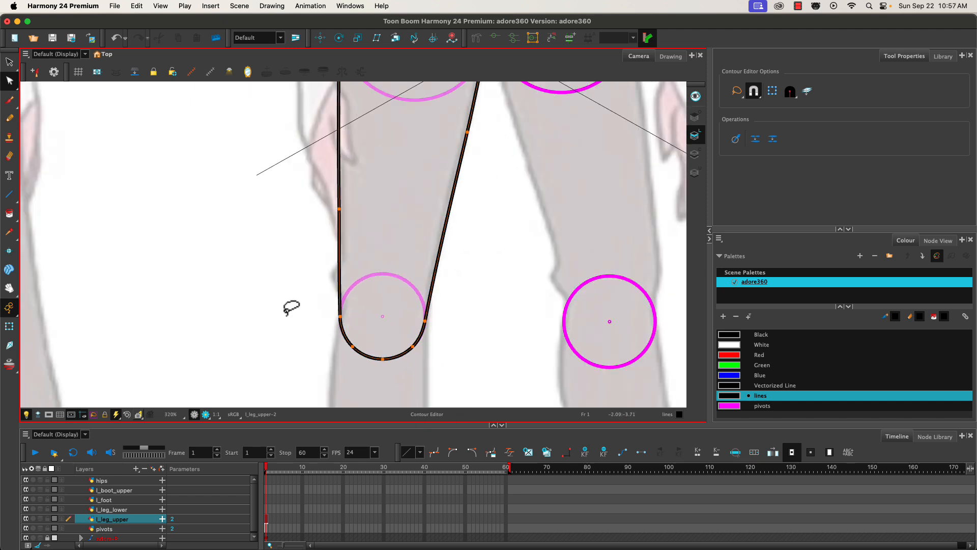
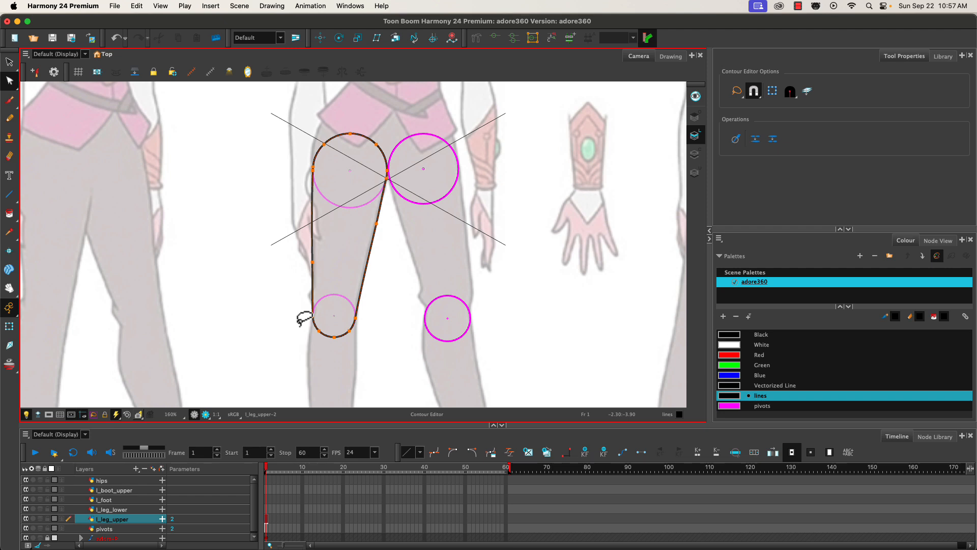
pyautogui.moveTo(285, 138)
pyautogui.mouseDown()
pyautogui.moveTo(399, 124)
pyautogui.moveTo(410, 185)
pyautogui.mouseUp()
pyautogui.click(235, 174)
pyautogui.click(5, 66)
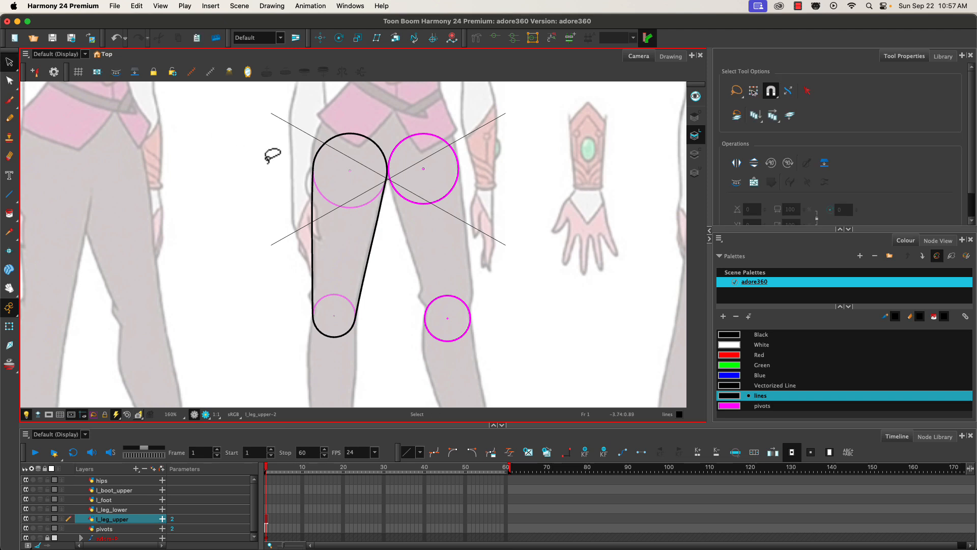
pyautogui.moveTo(327, 131); pyautogui.dragTo(335, 153)
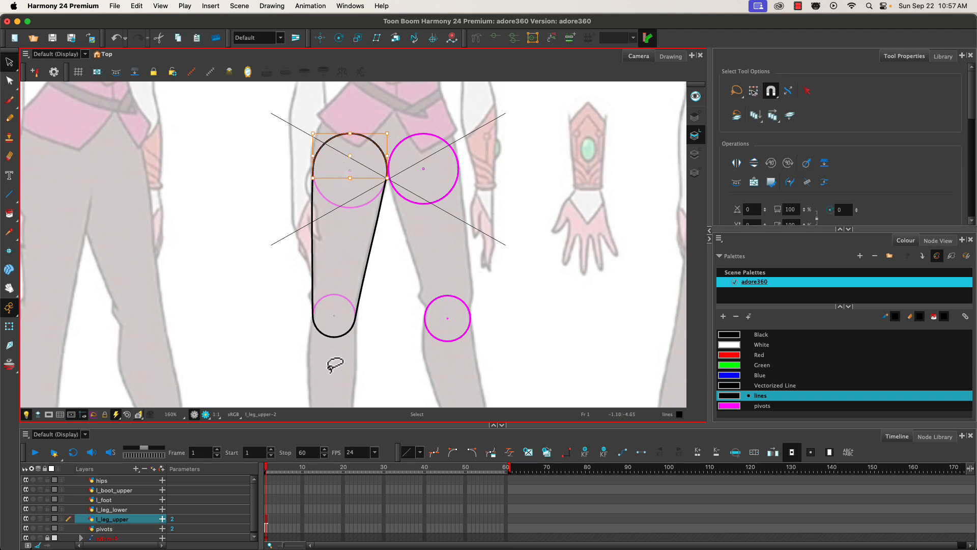
pyautogui.click(332, 336)
pyautogui.click(313, 250)
pyautogui.moveTo(283, 126)
pyautogui.mouseDown()
pyautogui.moveTo(342, 96)
pyautogui.moveTo(371, 345)
pyautogui.moveTo(295, 311)
pyautogui.mouseUp()
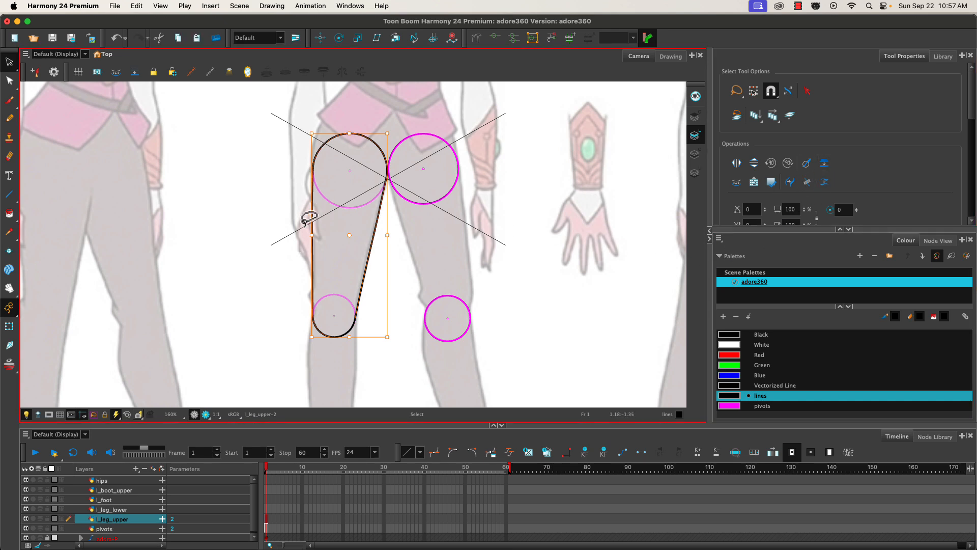
pyautogui.click(301, 239)
pyautogui.click(312, 252)
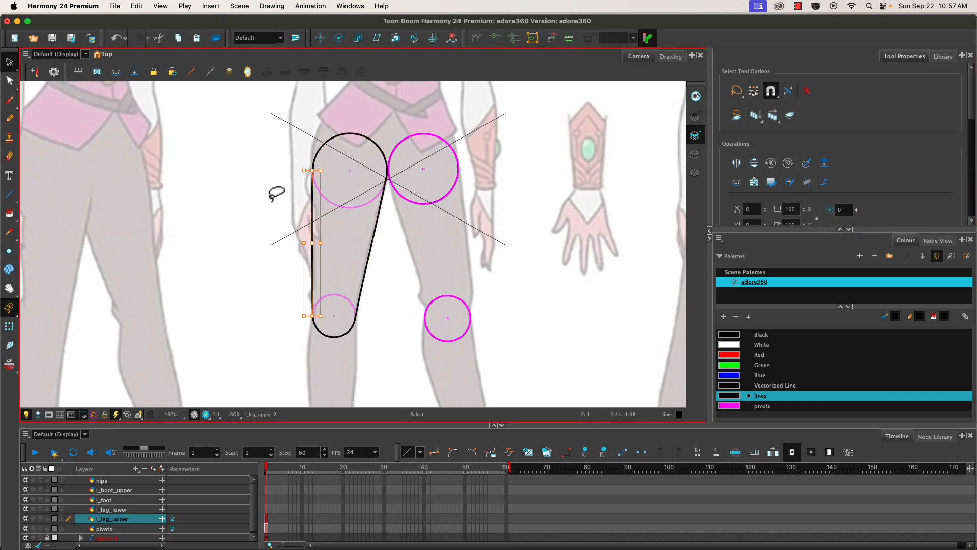
pyautogui.click(283, 159)
# Step: Select the whole upper leg outline without the pivot circles and merge its pencil lines, checking the result by reselecting the outer thigh
pyautogui.moveTo(291, 141)
pyautogui.mouseDown()
pyautogui.moveTo(351, 151)
pyautogui.moveTo(335, 351)
pyautogui.mouseUp()
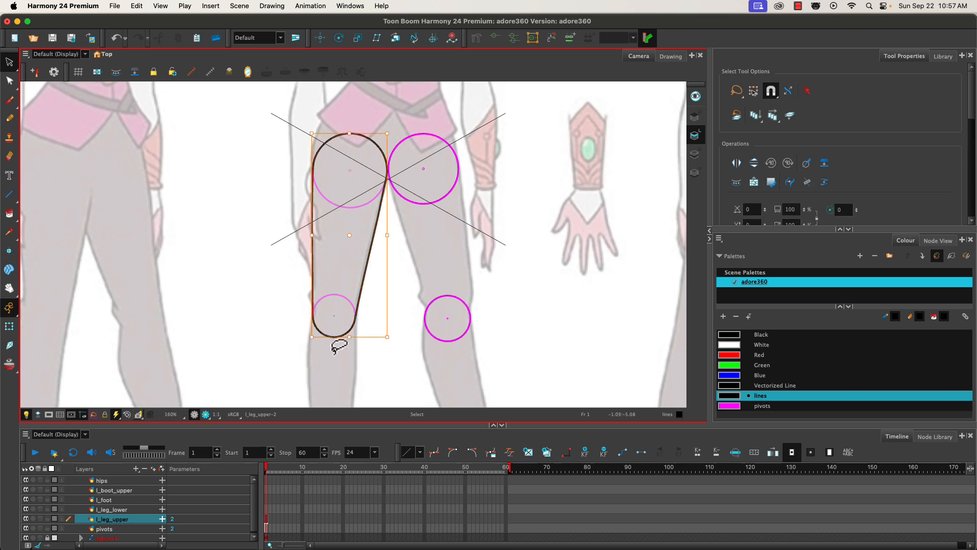
pyautogui.moveTo(266, 201)
pyautogui.mouseDown()
pyautogui.moveTo(312, 110)
pyautogui.moveTo(306, 382)
pyautogui.moveTo(306, 317)
pyautogui.mouseUp()
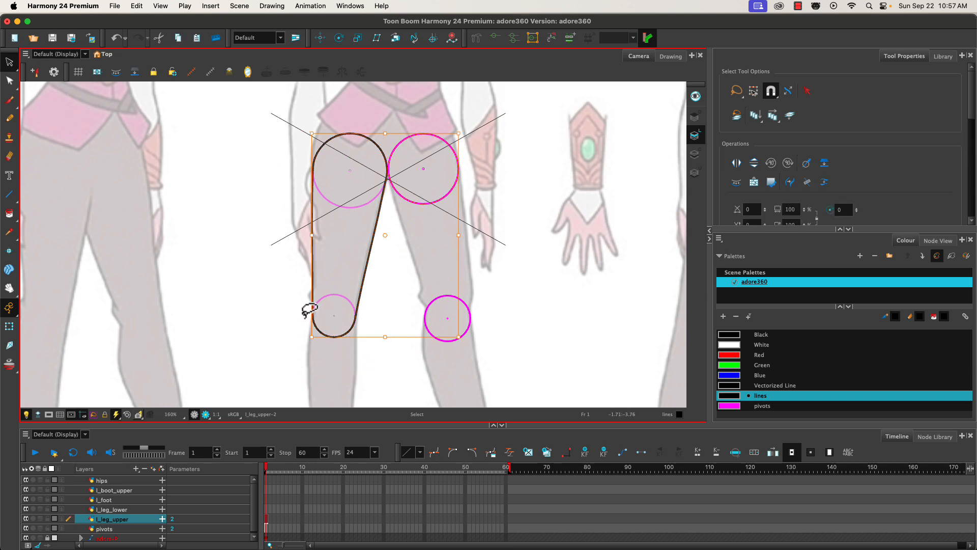
pyautogui.click(285, 236)
pyautogui.moveTo(289, 185)
pyautogui.mouseDown()
pyautogui.moveTo(353, 131)
pyautogui.moveTo(378, 263)
pyautogui.moveTo(366, 342)
pyautogui.moveTo(294, 321)
pyautogui.mouseUp()
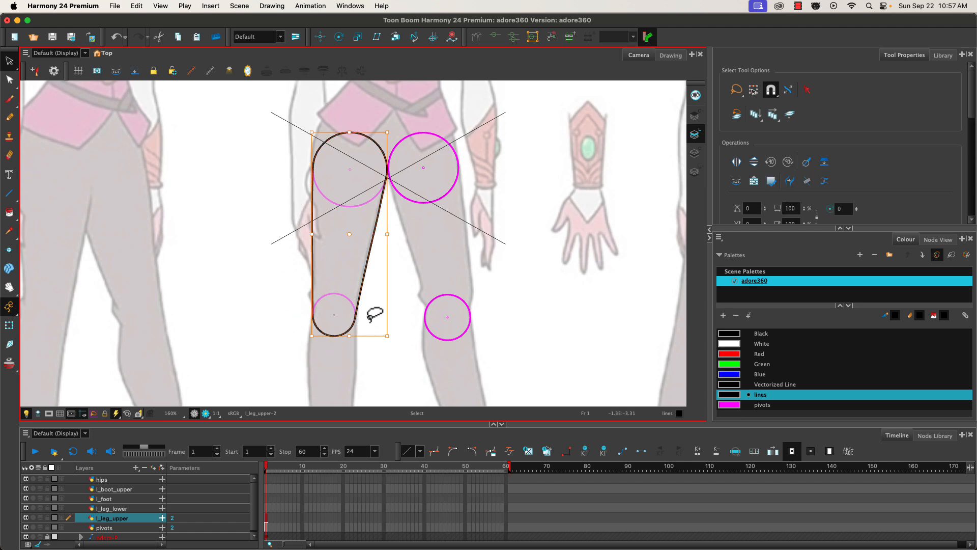
pyautogui.click(806, 182)
pyautogui.moveTo(320, 279); pyautogui.dragTo(295, 272)
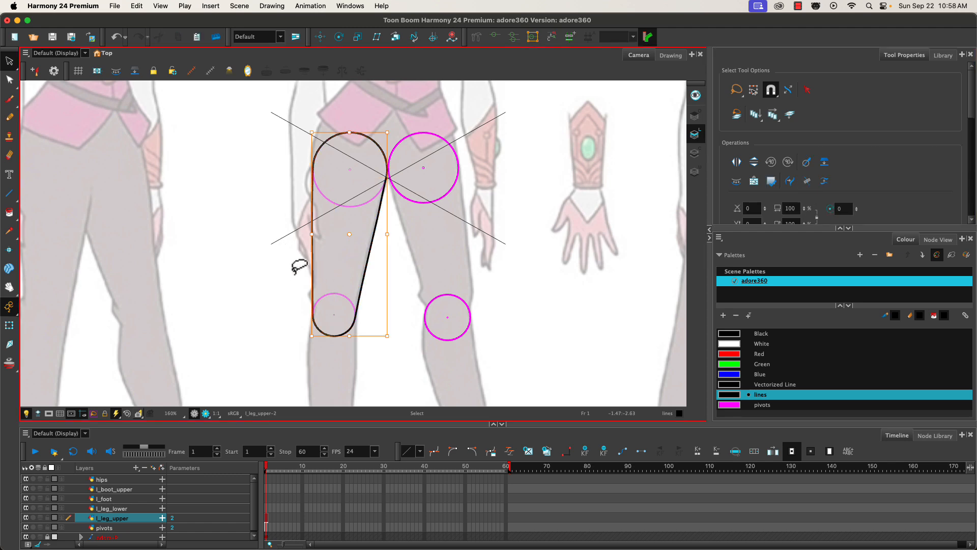
pyautogui.click(276, 270)
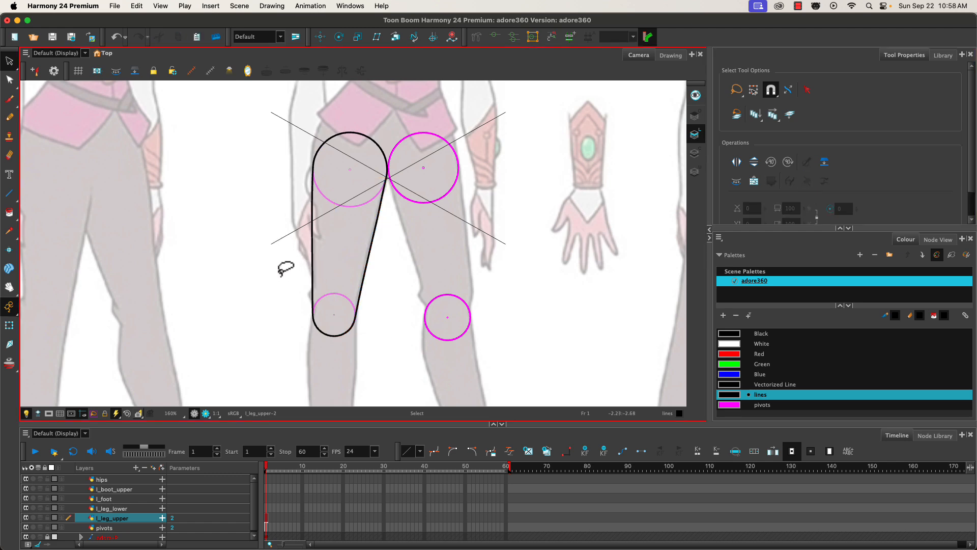
# Step: Undo the last change to the upper leg outline, select the whole outline again and clear the selection
pyautogui.press('super+z')
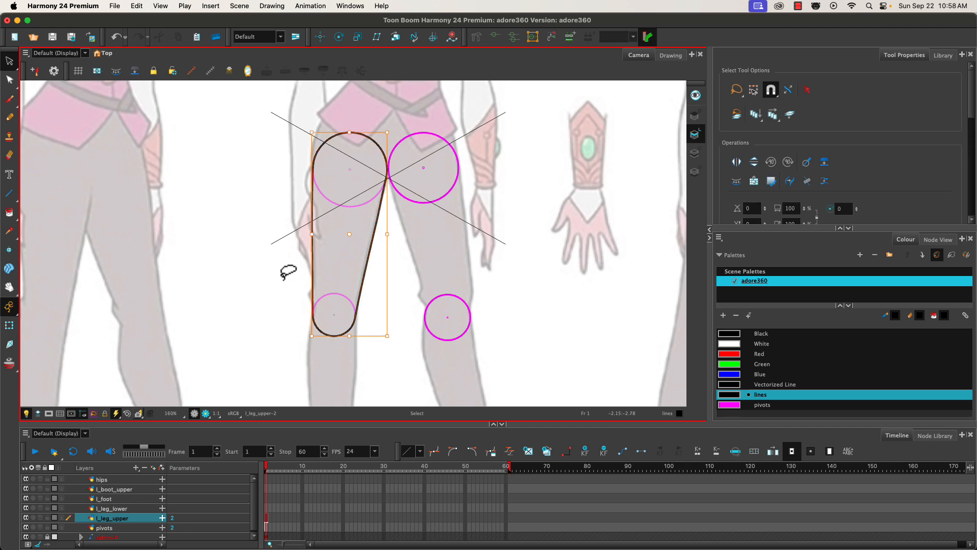
pyautogui.click(324, 298)
pyautogui.press('super+a')
pyautogui.click(277, 239)
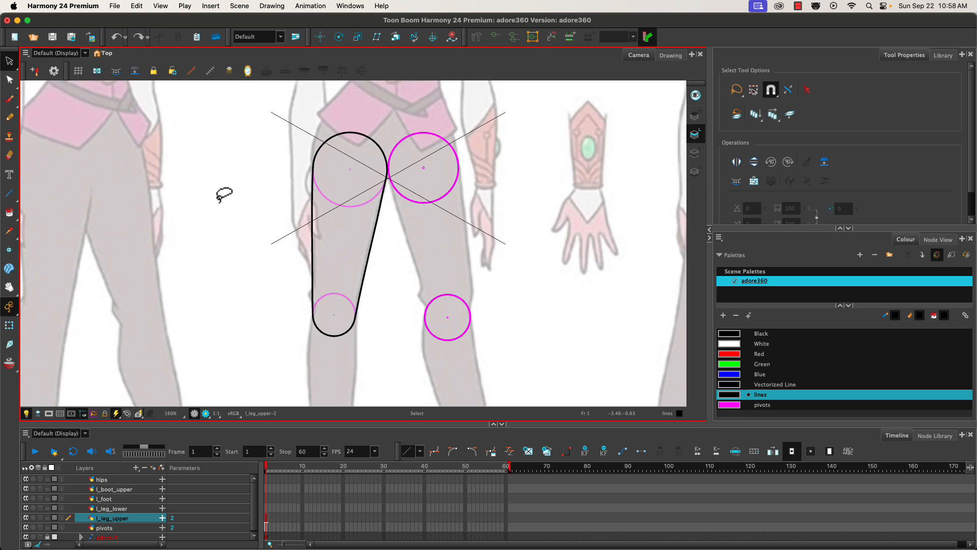
# Step: Copy the knee and ankle pivot circles below the upper leg outline from the pivots layer into frame 1 of l_leg_lower and recolour them black
pyautogui.click(266, 510)
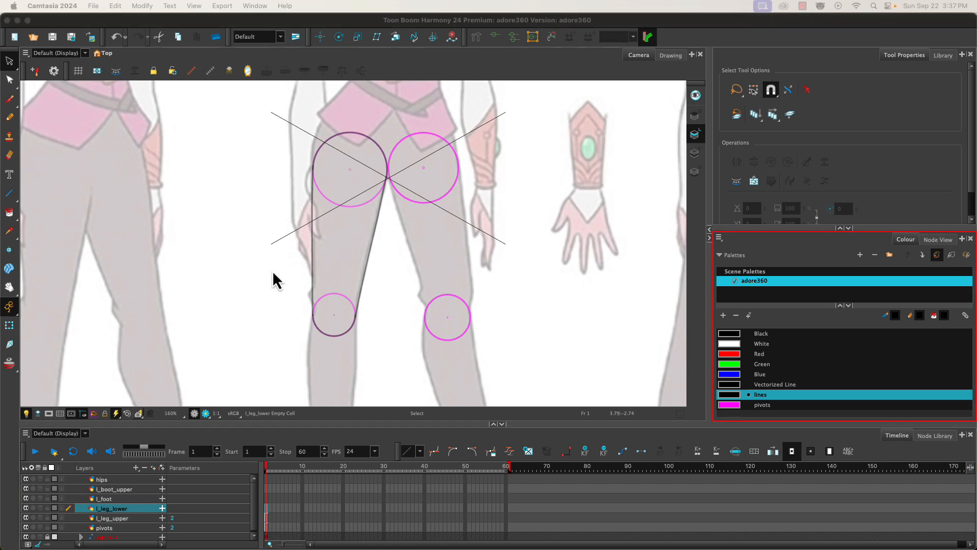
pyautogui.click(237, 295)
pyautogui.press('space')
pyautogui.moveTo(236, 294); pyautogui.dragTo(234, 116)
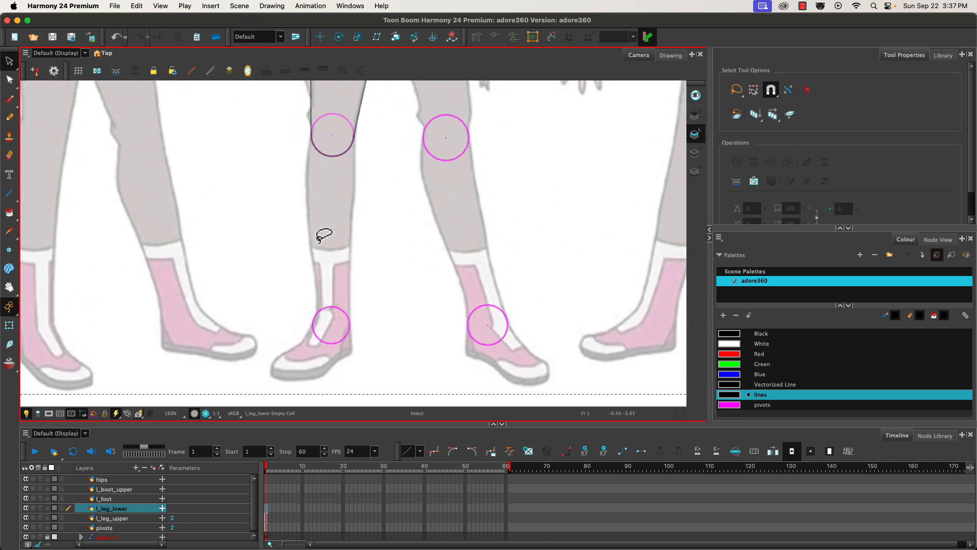
pyautogui.click(121, 527)
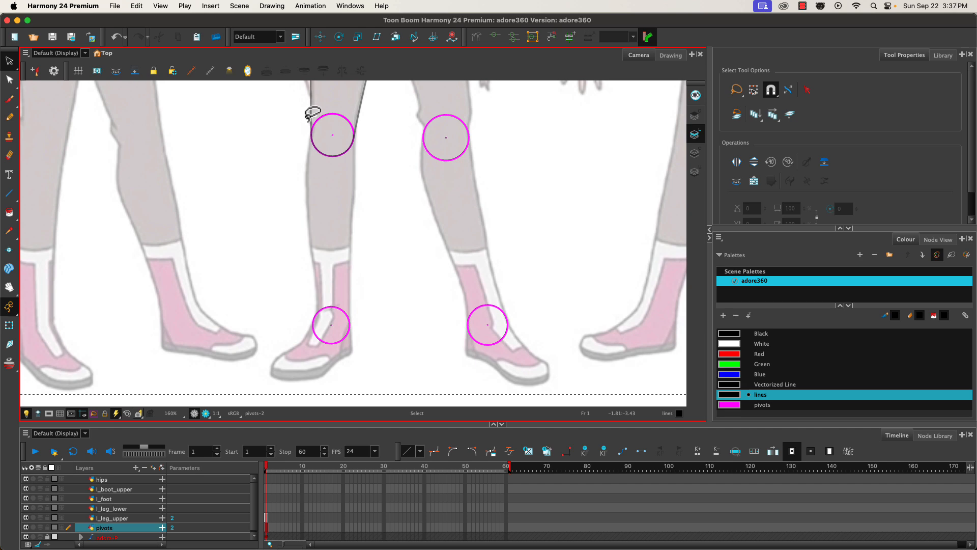
pyautogui.click(332, 128)
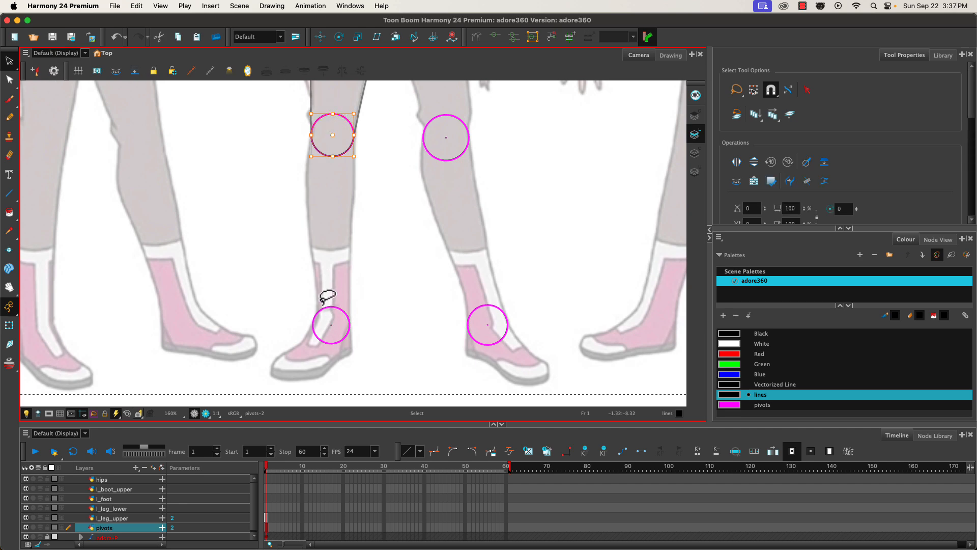
pyautogui.keyDown('shift'); pyautogui.click(325, 312); pyautogui.keyUp('shift')
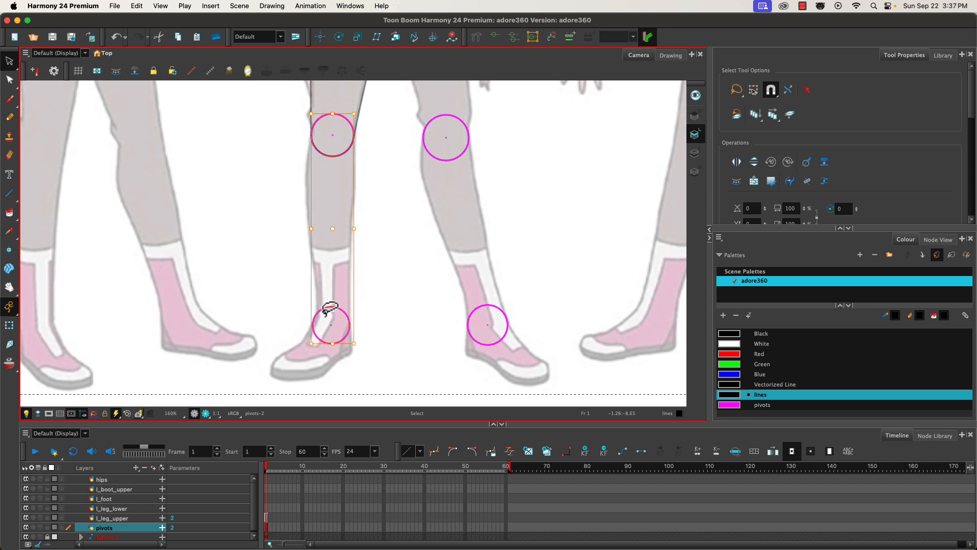
pyautogui.click(265, 508)
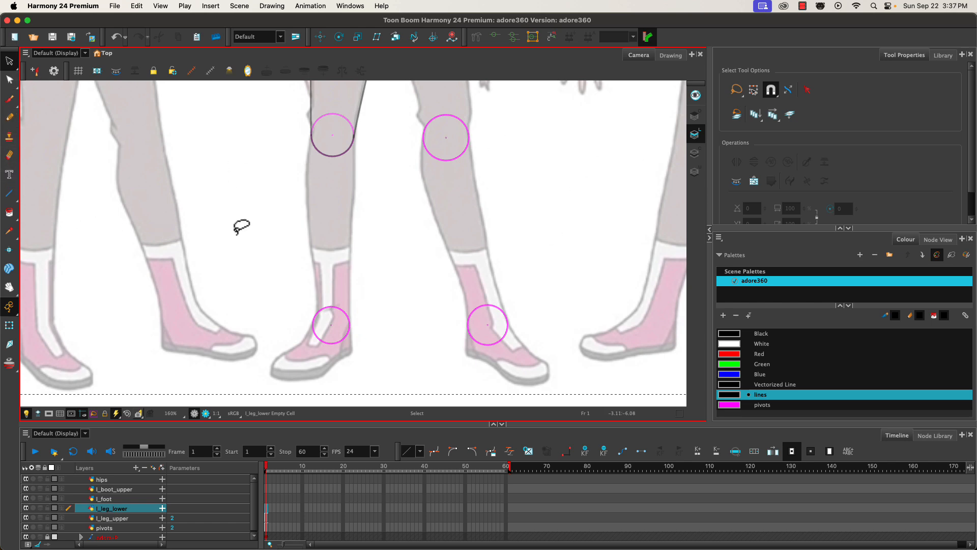
pyautogui.press('super+v')
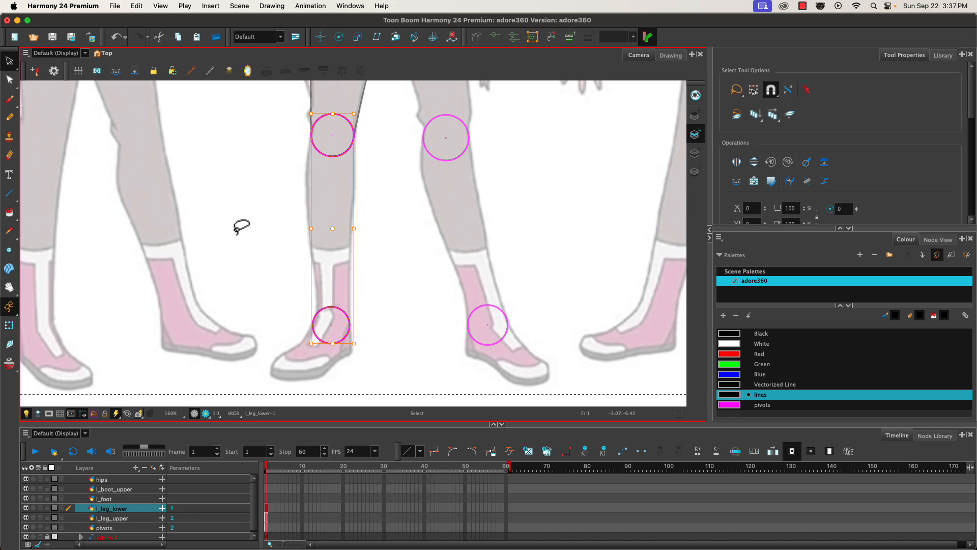
pyautogui.click(727, 334)
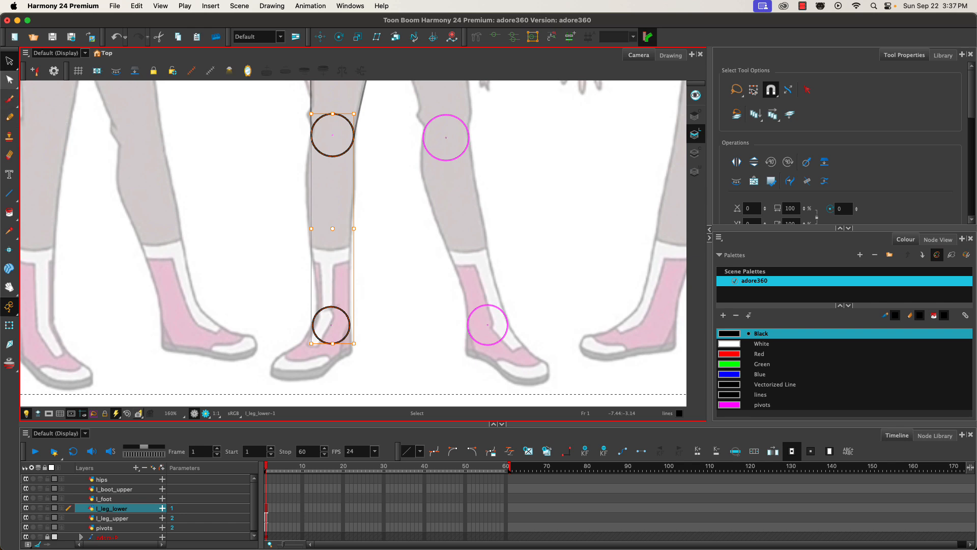
# Step: Draw a slightly curved outer shin line from the black knee circle's outer edge to the ankle circle's outer edge with the Line tool
pyautogui.click(9, 193)
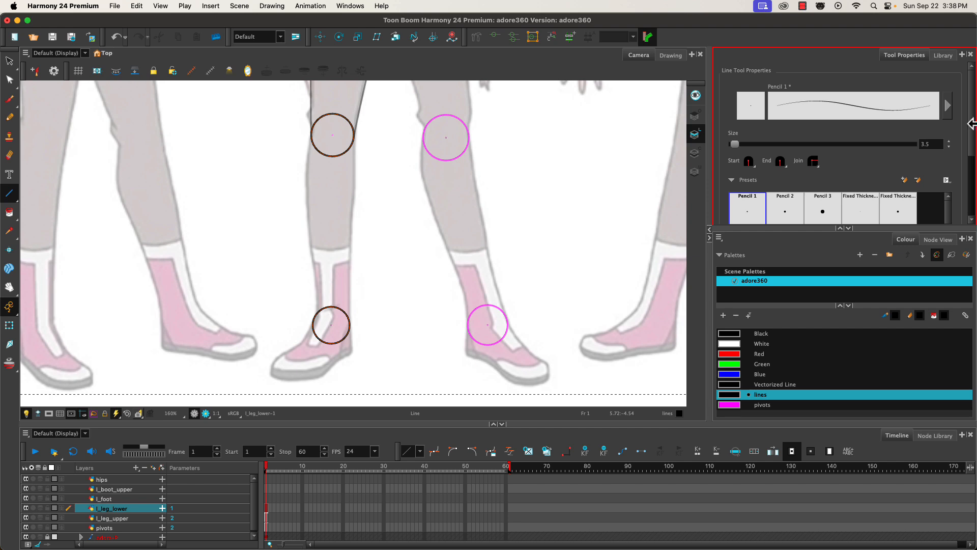
pyautogui.scroll(-5, 911, 131)
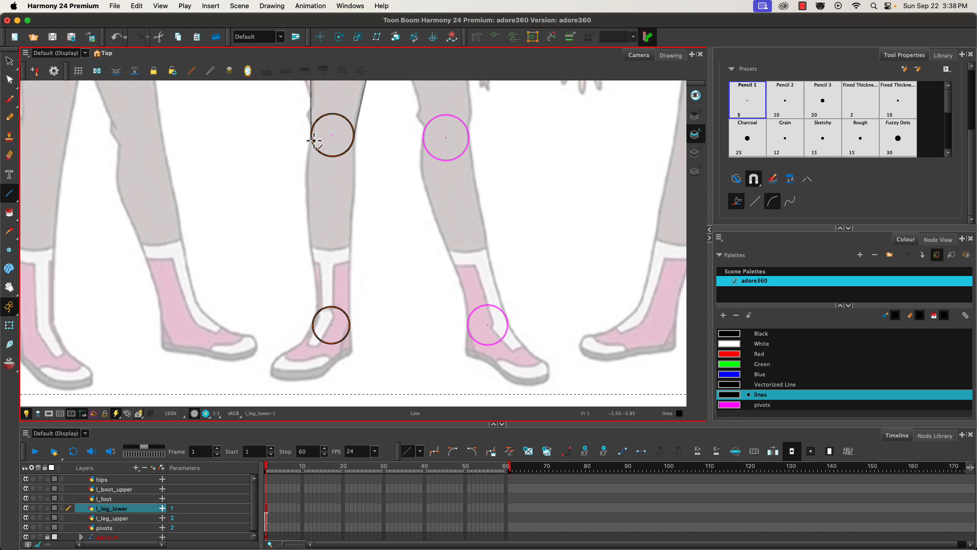
pyautogui.moveTo(315, 137); pyautogui.dragTo(313, 319)
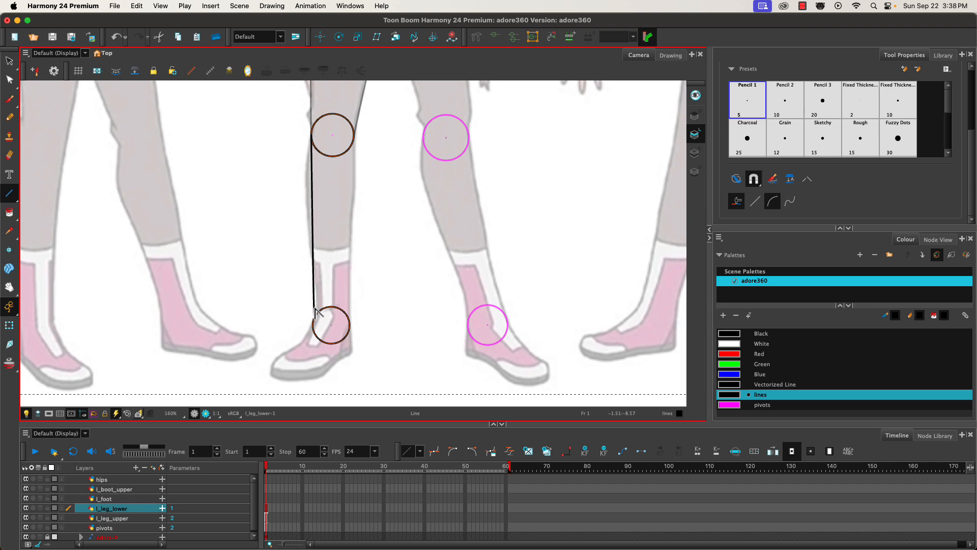
pyautogui.moveTo(302, 269); pyautogui.dragTo(321, 306)
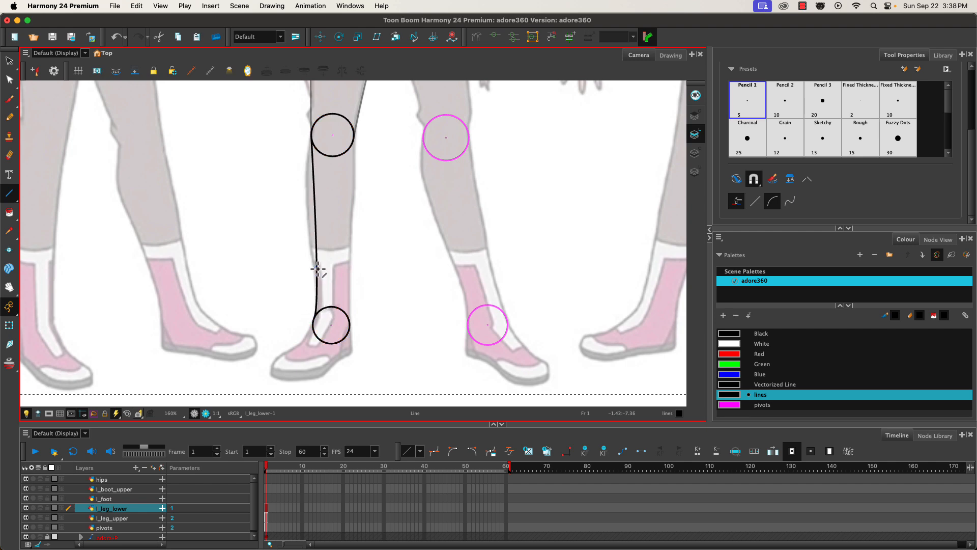
# Step: Add a contour point midway on the outer shin line, move it out to the calf edge and bend the segment below it
pyautogui.click(10, 79)
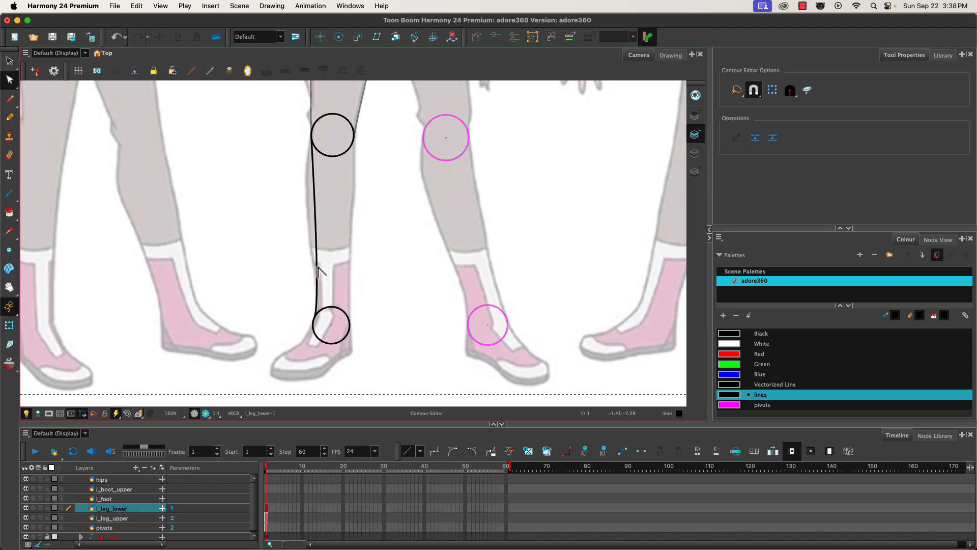
pyautogui.click(316, 218)
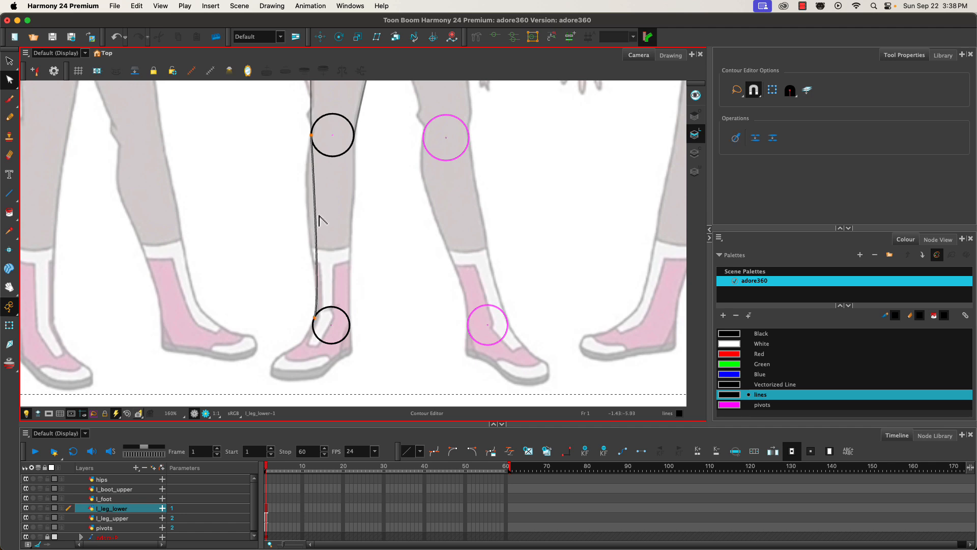
pyautogui.hotkey('ctrl', 'a')
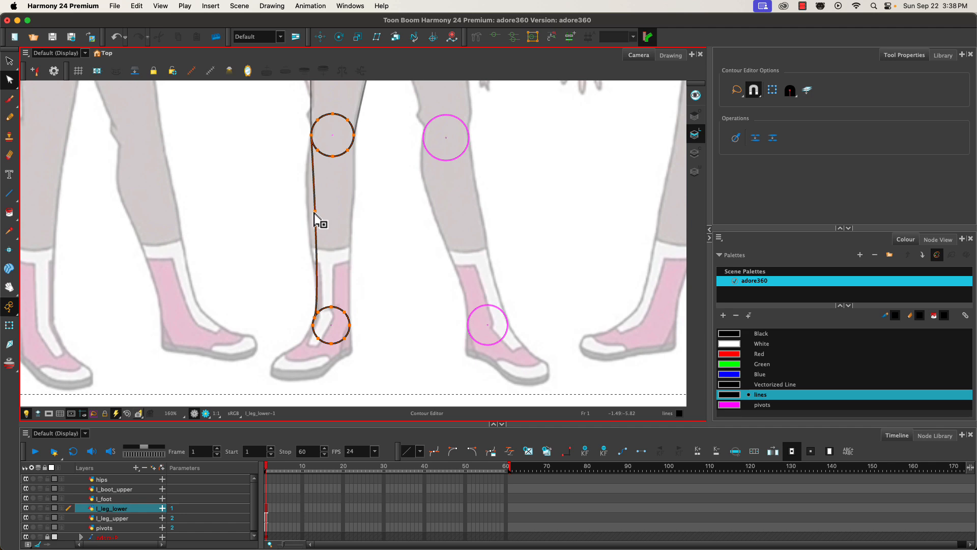
pyautogui.moveTo(315, 213); pyautogui.dragTo(306, 208)
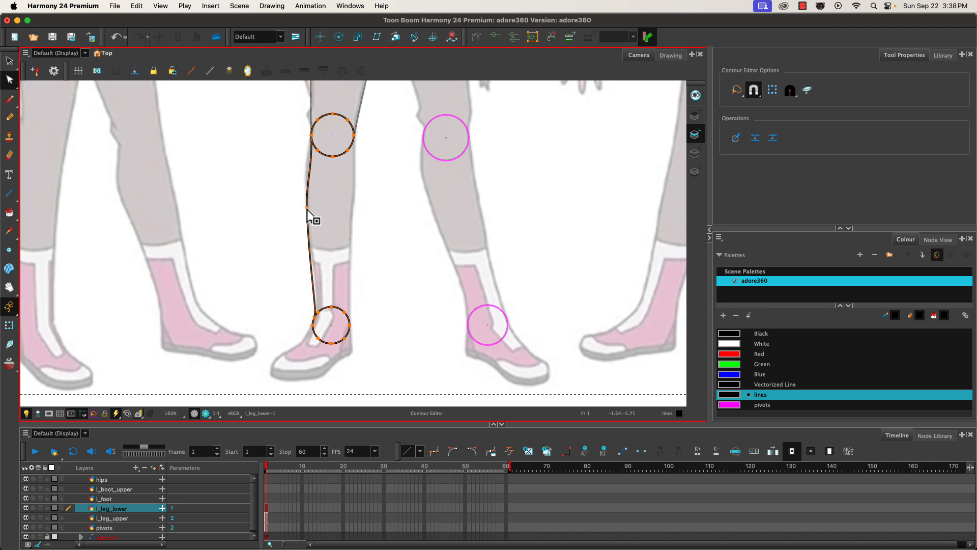
pyautogui.click(311, 269)
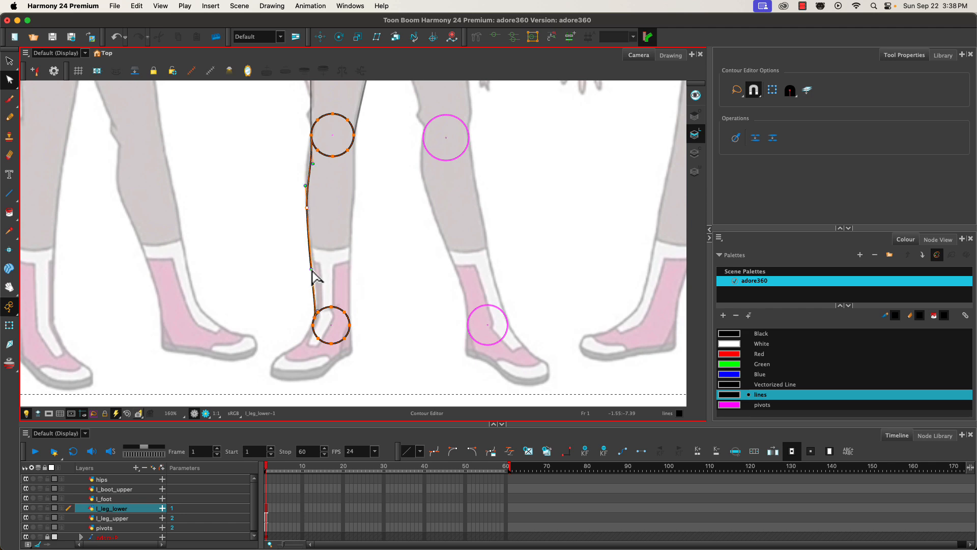
pyautogui.moveTo(313, 270); pyautogui.dragTo(317, 269)
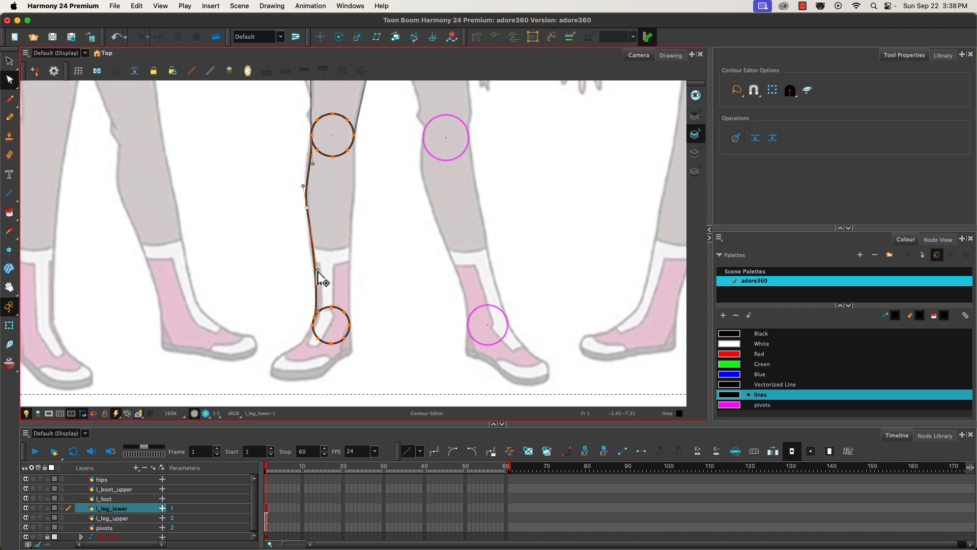
pyautogui.moveTo(317, 270); pyautogui.dragTo(317, 271)
# Step: Adjust the Bezier handles of the outer shin line just below the knee circle so it follows the calf
pyautogui.press('space')
pyautogui.moveTo(318, 201); pyautogui.dragTo(327, 298)
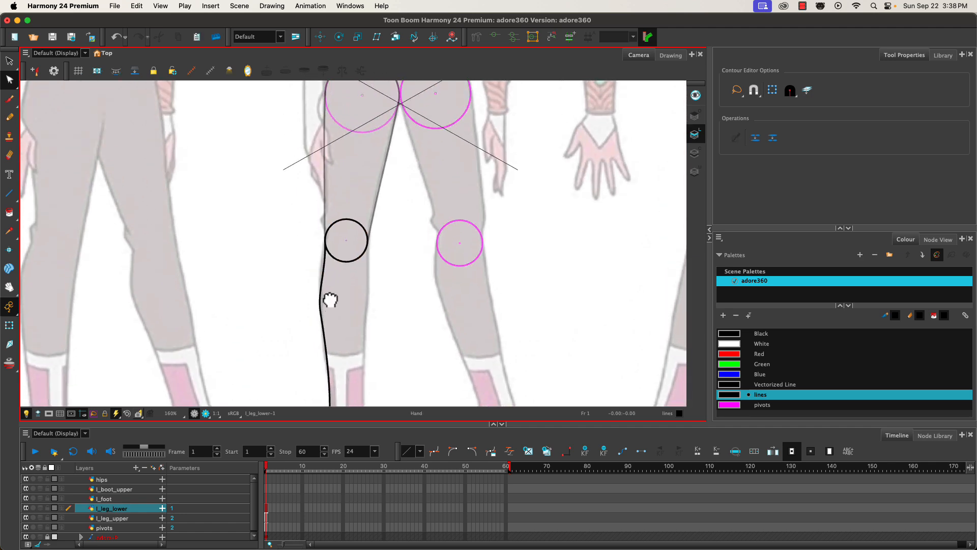
pyautogui.scroll(3, 320, 249)
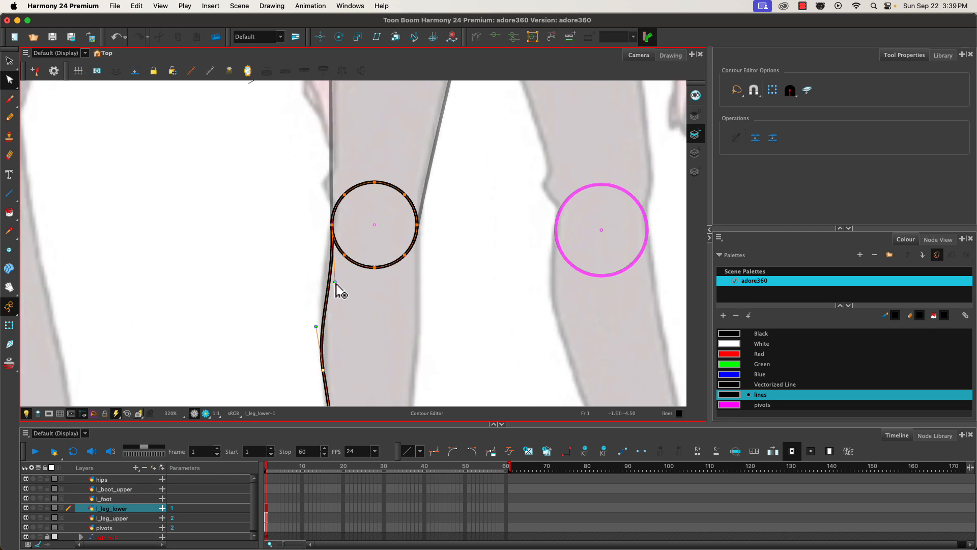
pyautogui.moveTo(335, 284); pyautogui.dragTo(322, 278)
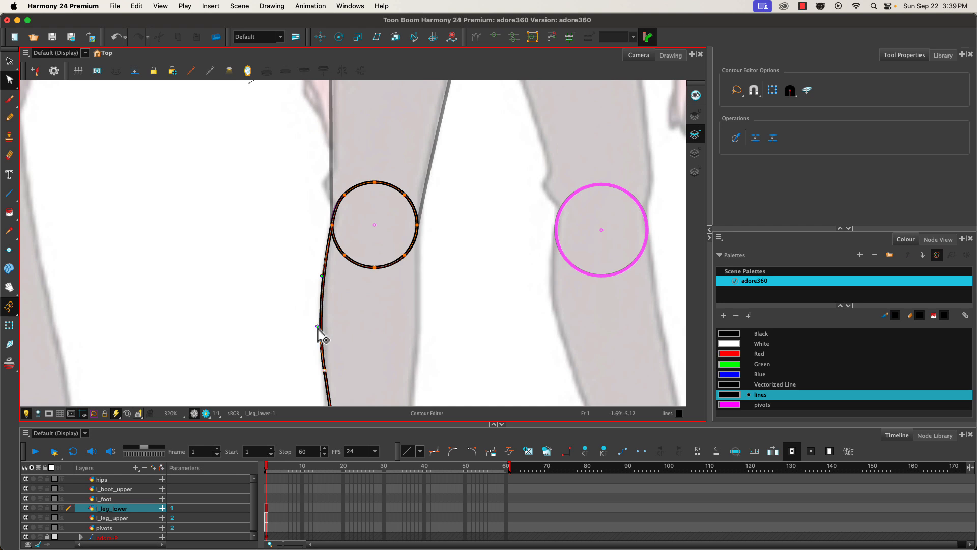
pyautogui.moveTo(318, 328)
pyautogui.mouseDown()
pyautogui.moveTo(259, 153)
pyautogui.moveTo(277, 102)
pyautogui.mouseUp()
# Step: Add a point on the outer shin line near the boot top and adjust the handles so the line follows the lower calf and boot edge
pyautogui.press('space')
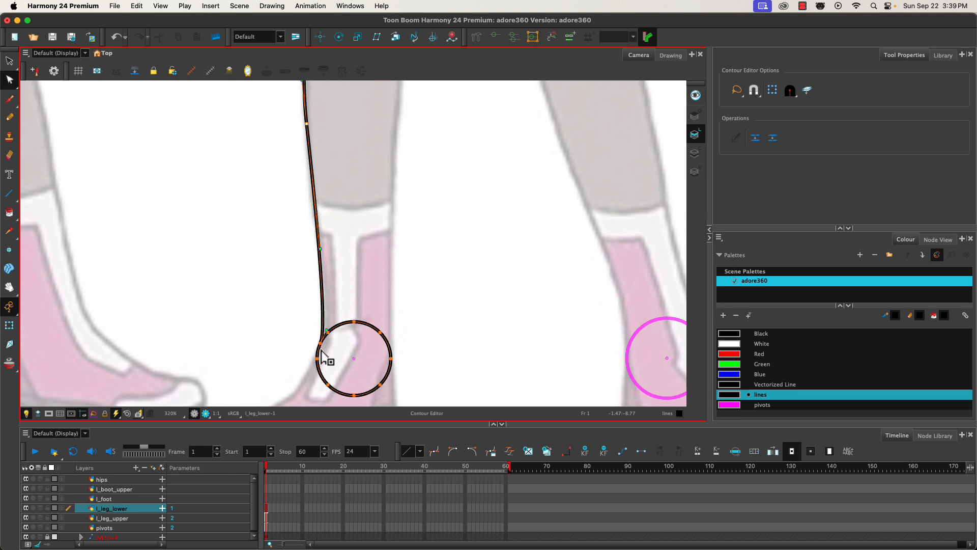
pyautogui.click(320, 344)
pyautogui.moveTo(322, 250); pyautogui.dragTo(323, 249)
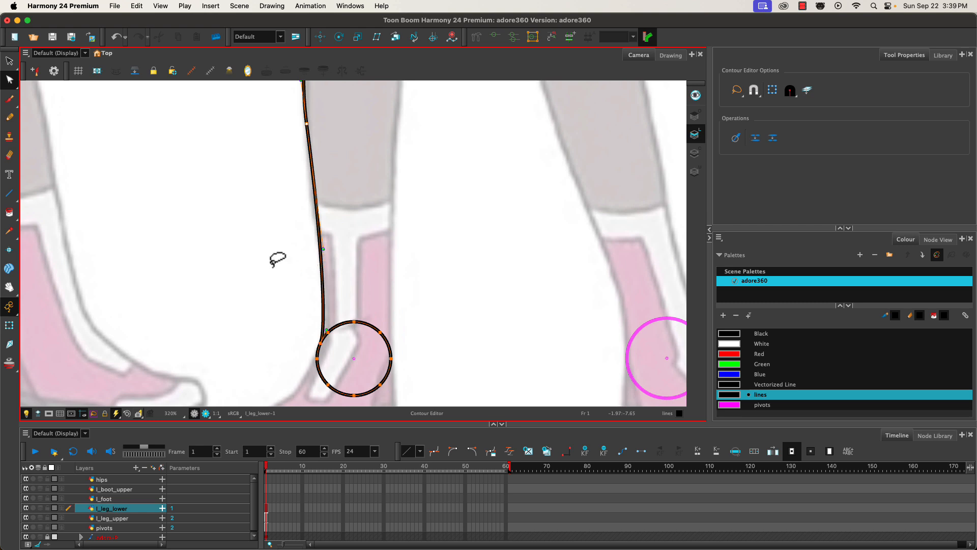
pyautogui.keyDown('super'); pyautogui.click(322, 253); pyautogui.keyUp('super')
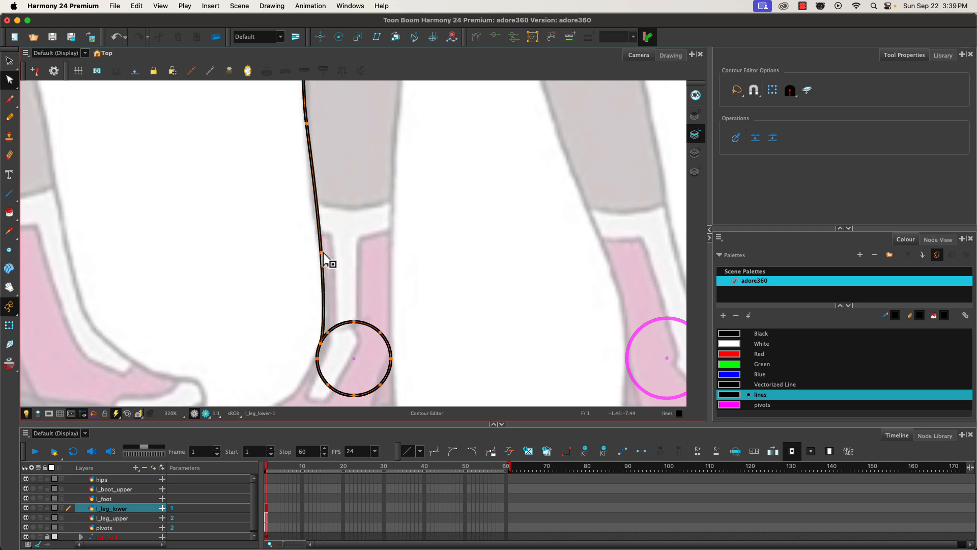
pyautogui.moveTo(320, 253); pyautogui.dragTo(321, 254)
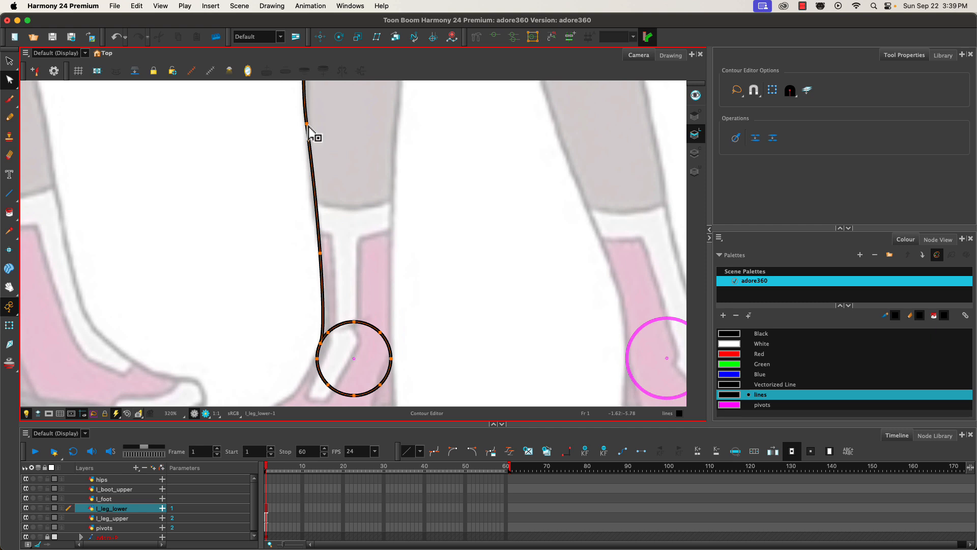
pyautogui.click(307, 126)
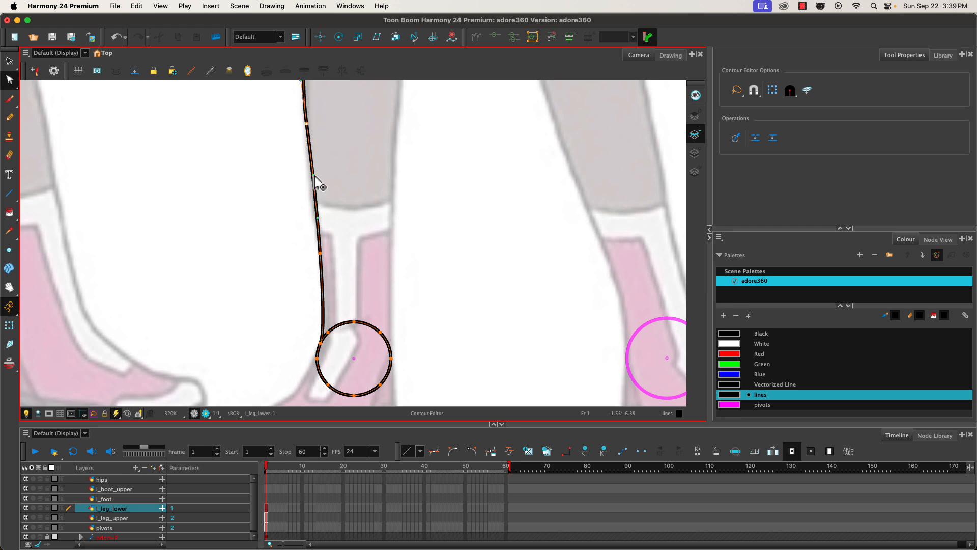
pyautogui.moveTo(313, 176); pyautogui.dragTo(308, 182)
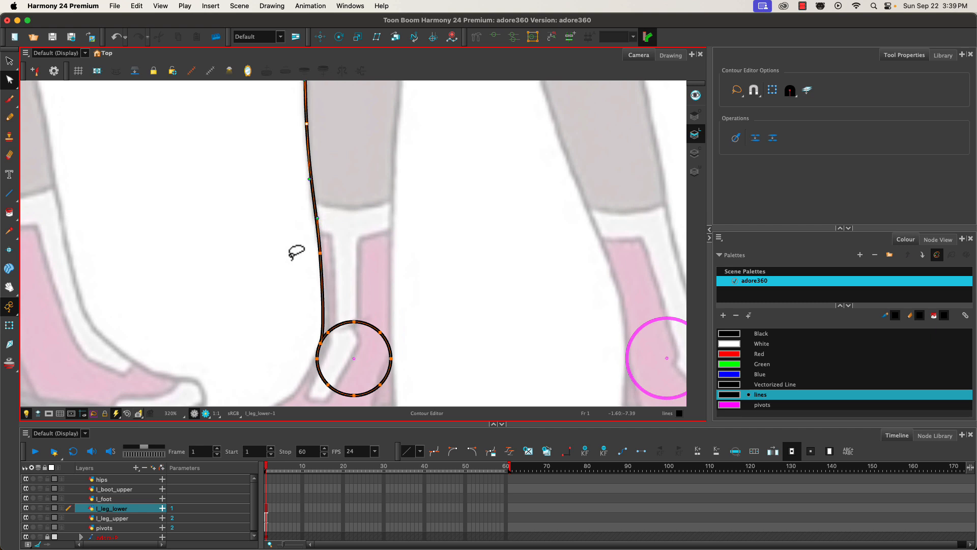
# Step: Try to draw the inner shin line from the black knee circle's inner edge with the Line tool and undo it
pyautogui.press('space')
pyautogui.moveTo(292, 246); pyautogui.dragTo(297, 197)
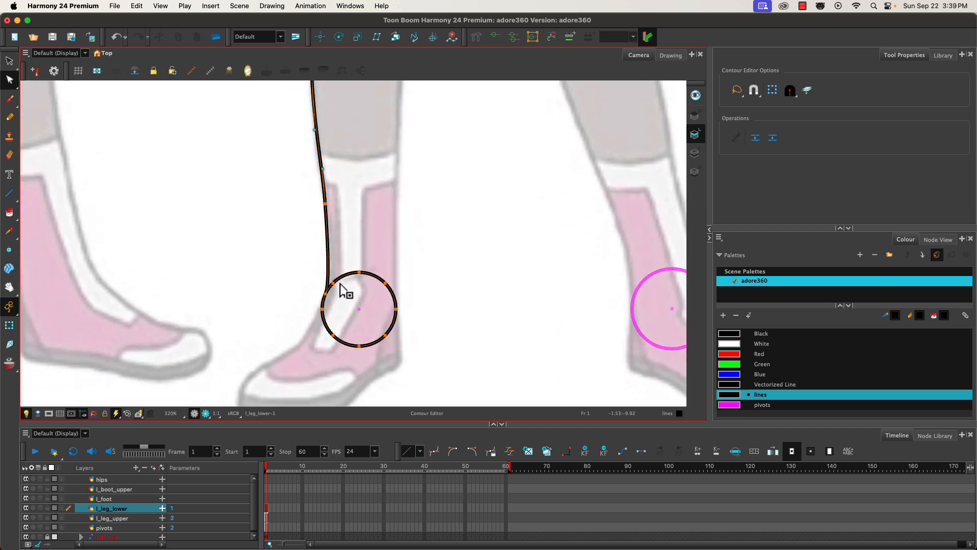
pyautogui.click(9, 194)
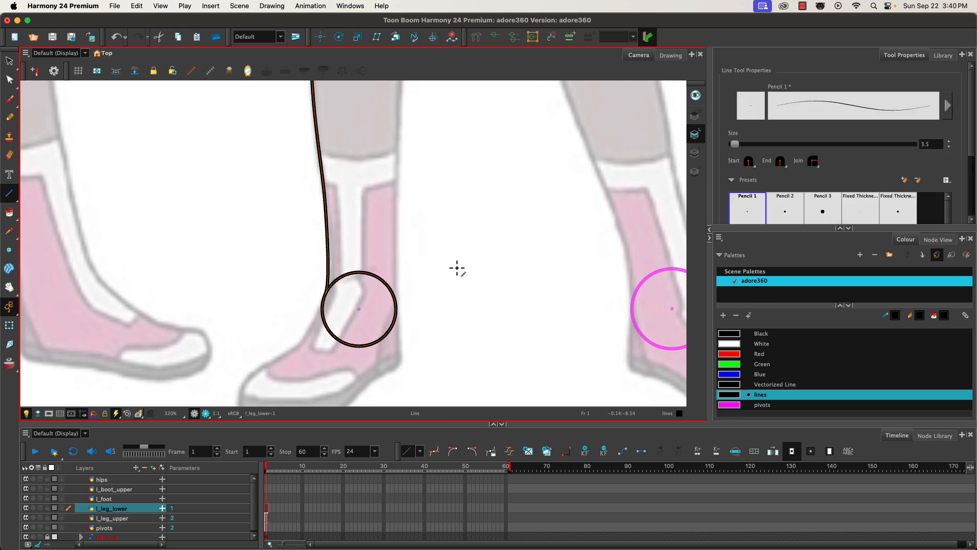
pyautogui.press('space')
pyautogui.press('space')
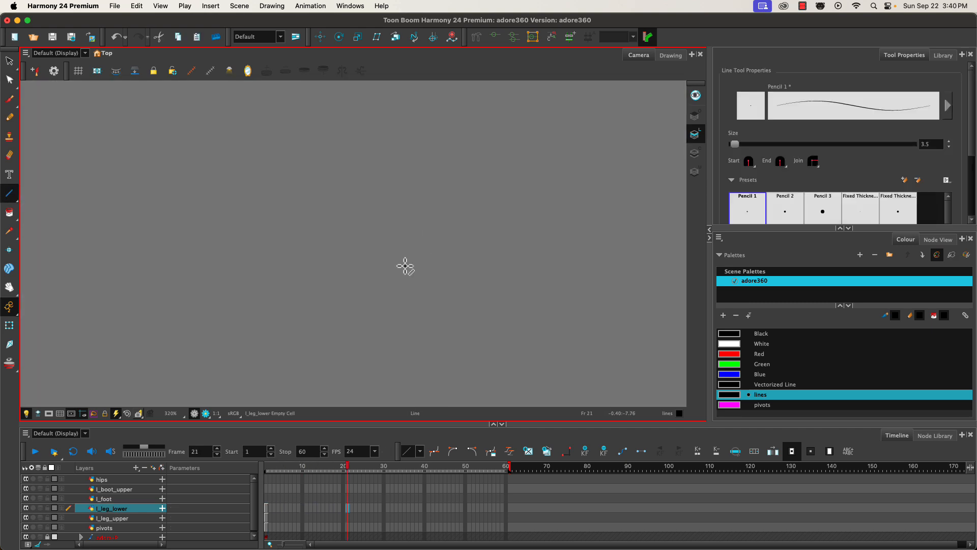
pyautogui.moveTo(356, 476); pyautogui.dragTo(196, 453)
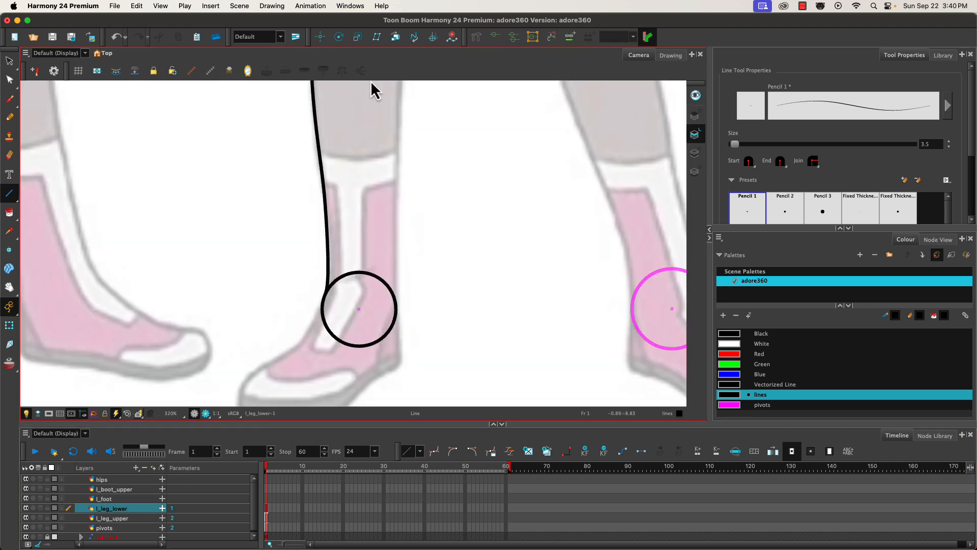
pyautogui.press('space')
pyautogui.moveTo(371, 234); pyautogui.dragTo(371, 306)
pyautogui.press('1')
pyautogui.press('1')
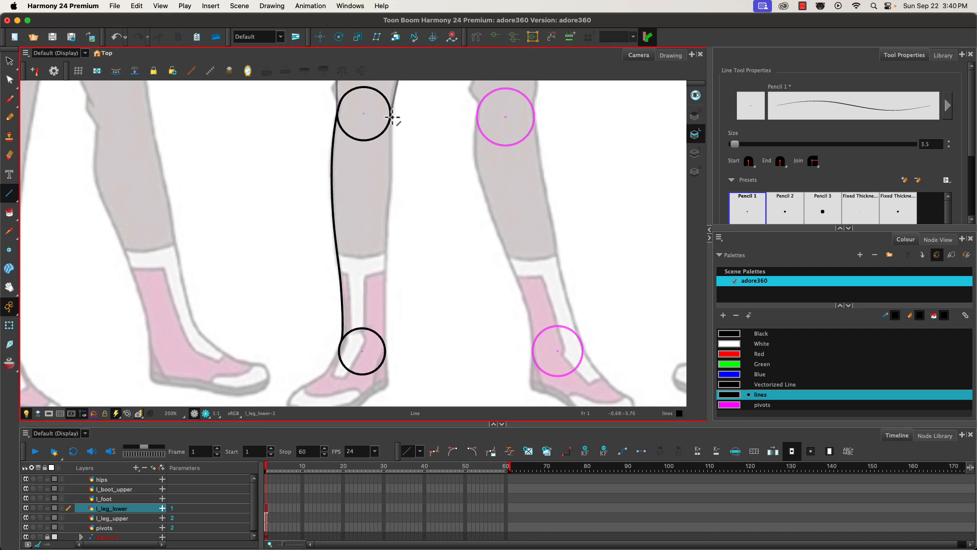
pyautogui.moveTo(391, 117); pyautogui.dragTo(368, 273)
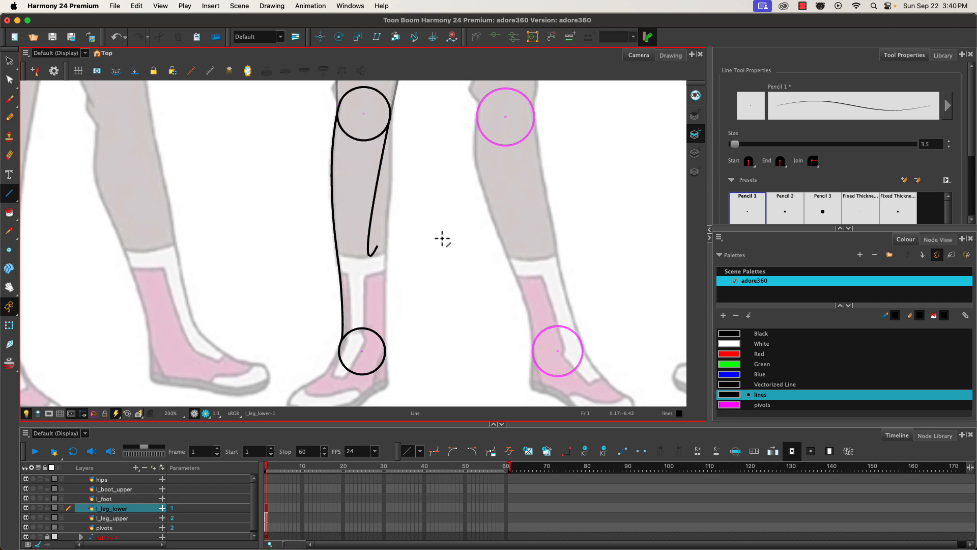
pyautogui.press('super+z')
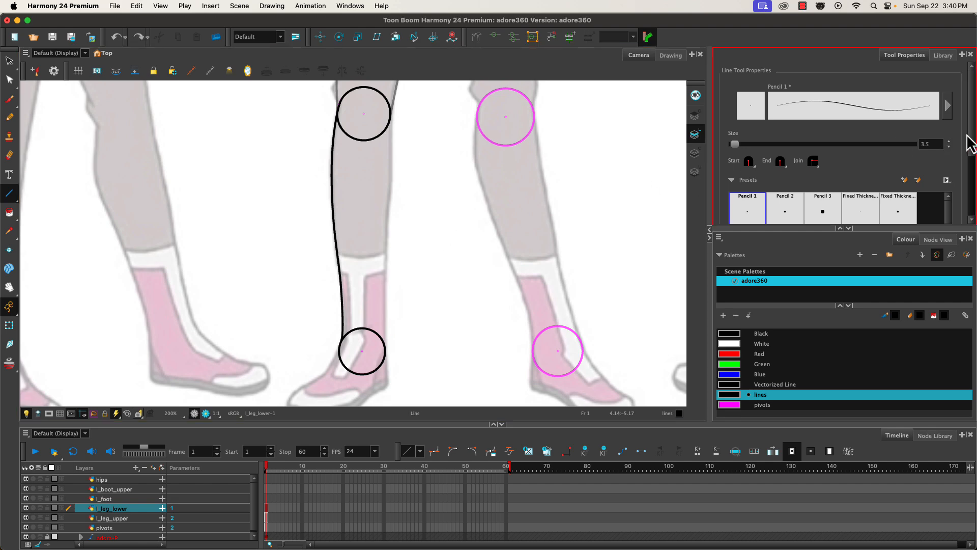
# Step: Enable snapping for the Line tool and draw a slightly bent inner shin line from the knee circle's inner edge to the ankle circle's
pyautogui.moveTo(968, 144); pyautogui.dragTo(970, 199)
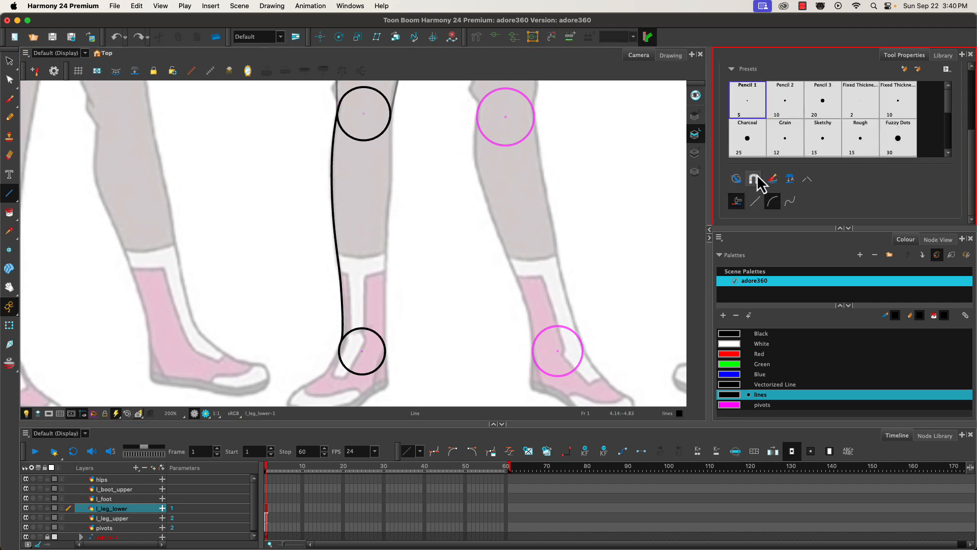
pyautogui.click(755, 179)
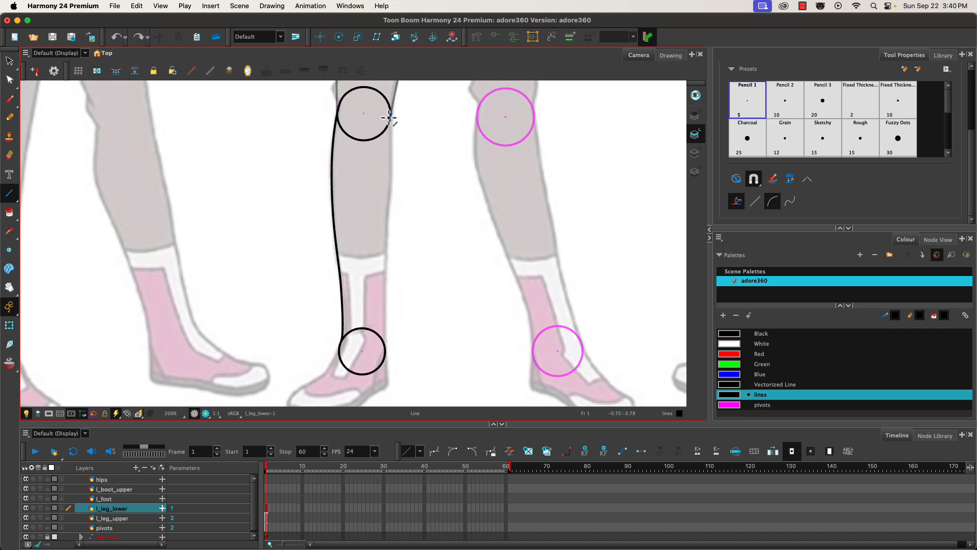
pyautogui.moveTo(390, 120)
pyautogui.mouseDown()
pyautogui.moveTo(386, 352)
pyautogui.moveTo(436, 216)
pyautogui.moveTo(386, 351)
pyautogui.mouseUp()
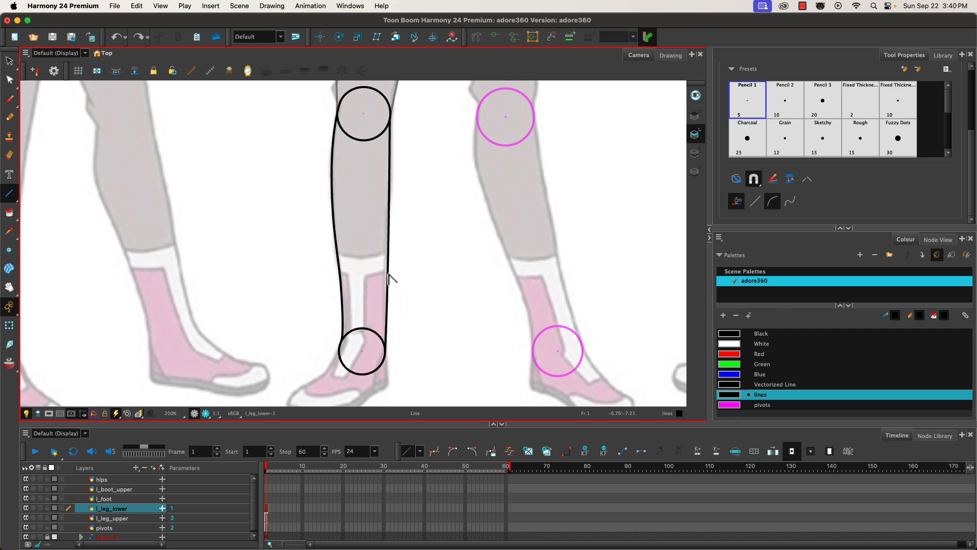
pyautogui.moveTo(386, 273); pyautogui.dragTo(384, 274)
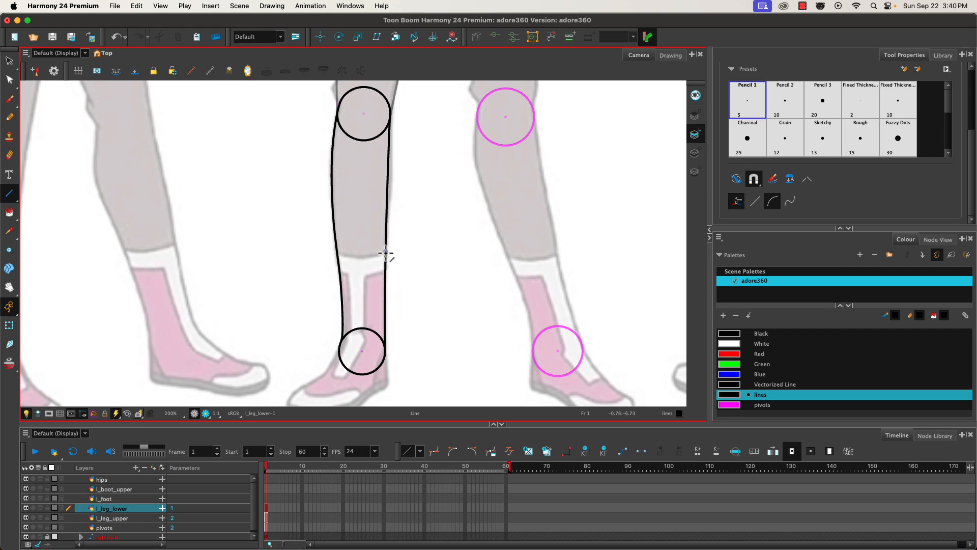
# Step: Add contour points on the inner shin line at the calf and sock, moving the calf point outward and the lower one down to the boot
pyautogui.hotkey('alt', 'q')
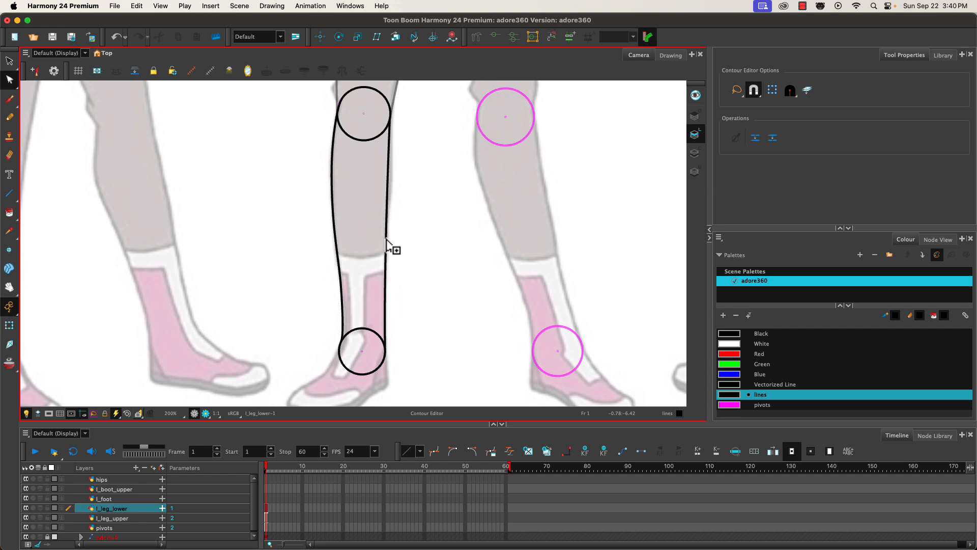
pyautogui.click(386, 239)
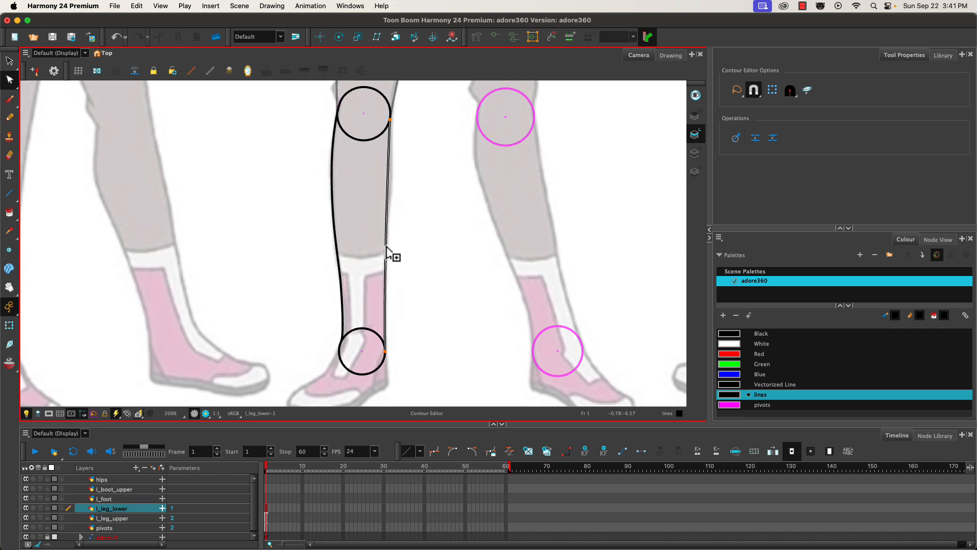
pyautogui.click(386, 245)
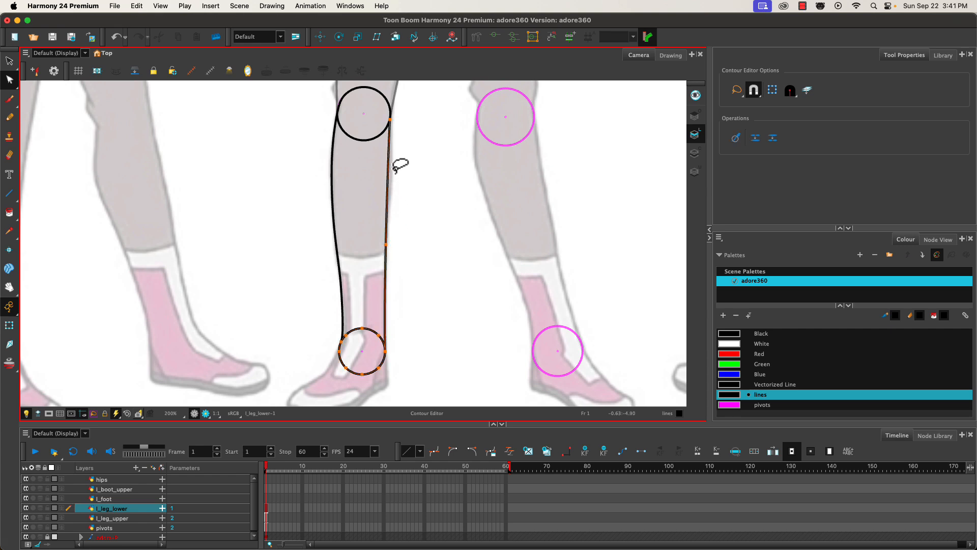
pyautogui.click(388, 174)
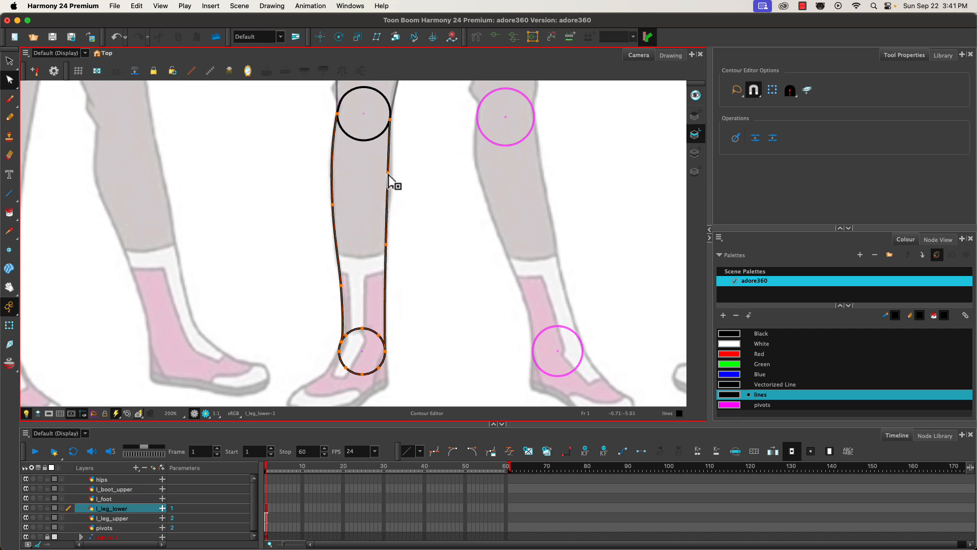
pyautogui.moveTo(393, 173); pyautogui.dragTo(393, 173)
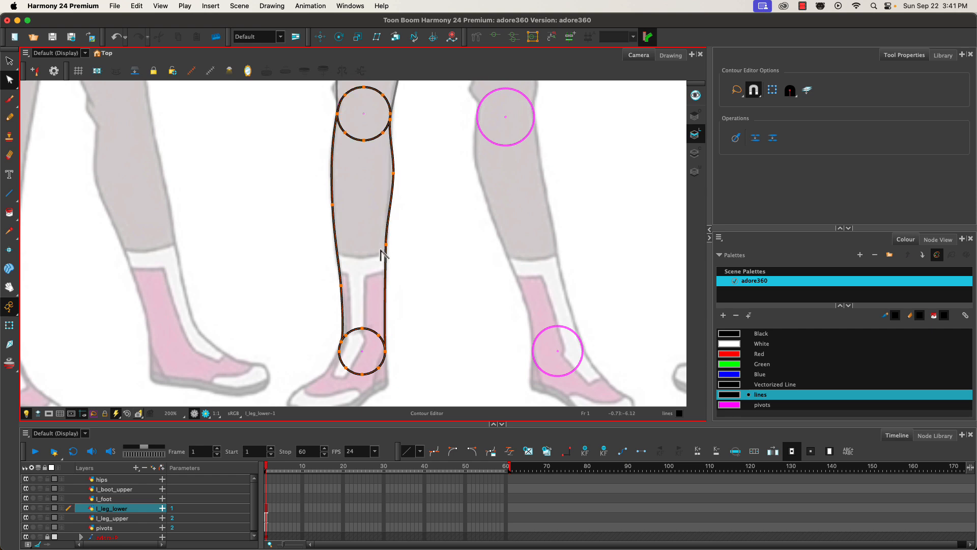
pyautogui.moveTo(391, 248); pyautogui.dragTo(388, 268)
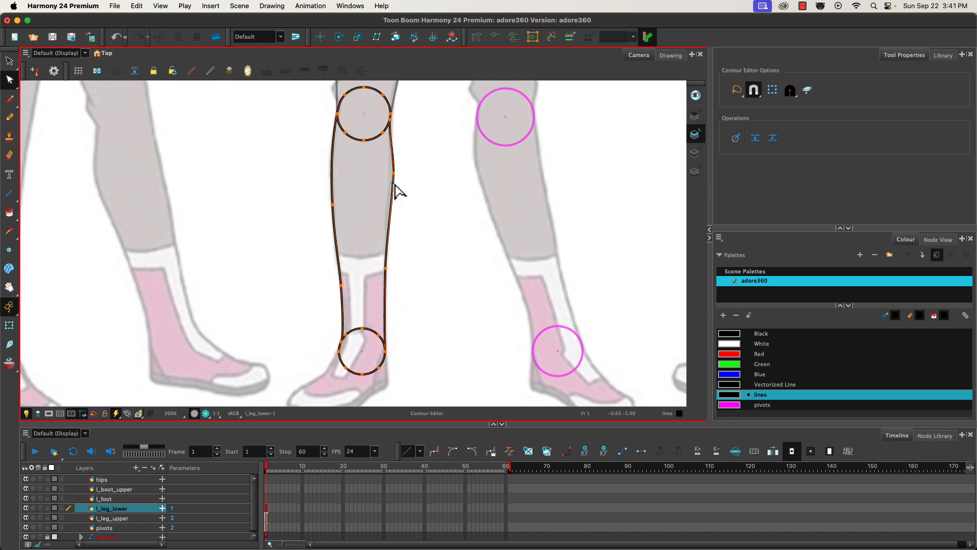
# Step: Move the inner shin line's calf point slightly down and nudge it inward so the line follows the calf edge
pyautogui.moveTo(395, 187); pyautogui.dragTo(396, 190)
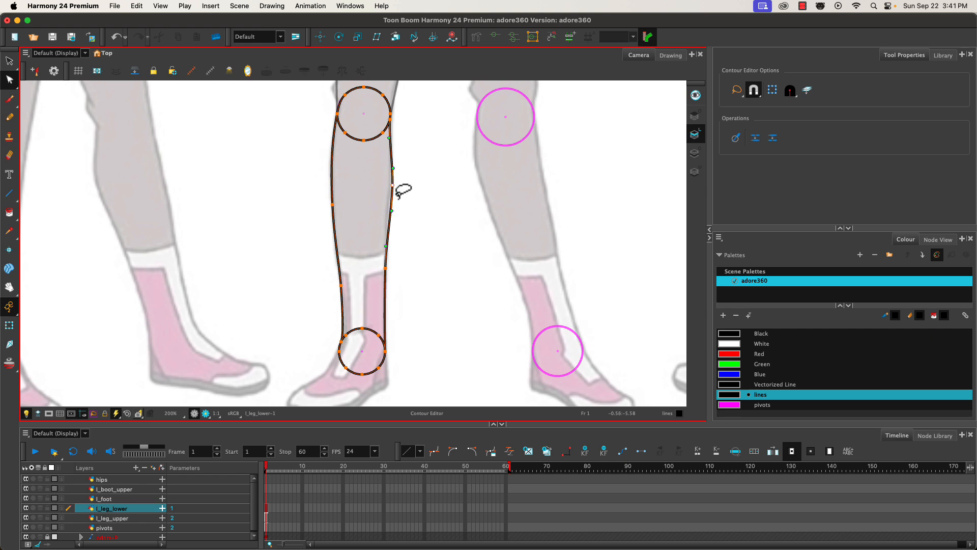
pyautogui.press('Left')
pyautogui.press('Left')
pyautogui.press('Left')
pyautogui.press('Left')
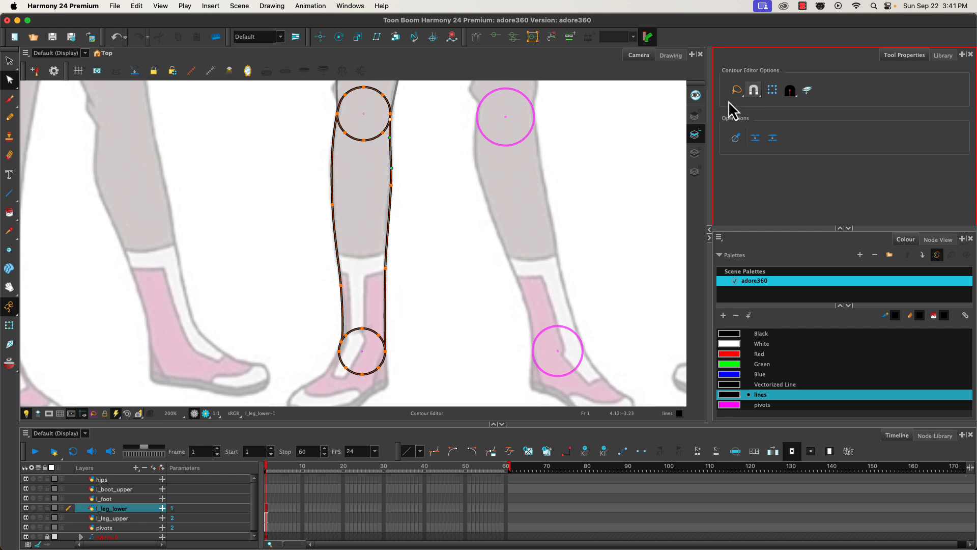
# Step: Pull the inner shin line's upper endpoint outward, away from the black knee circle's edge
pyautogui.scroll(3, 390, 152)
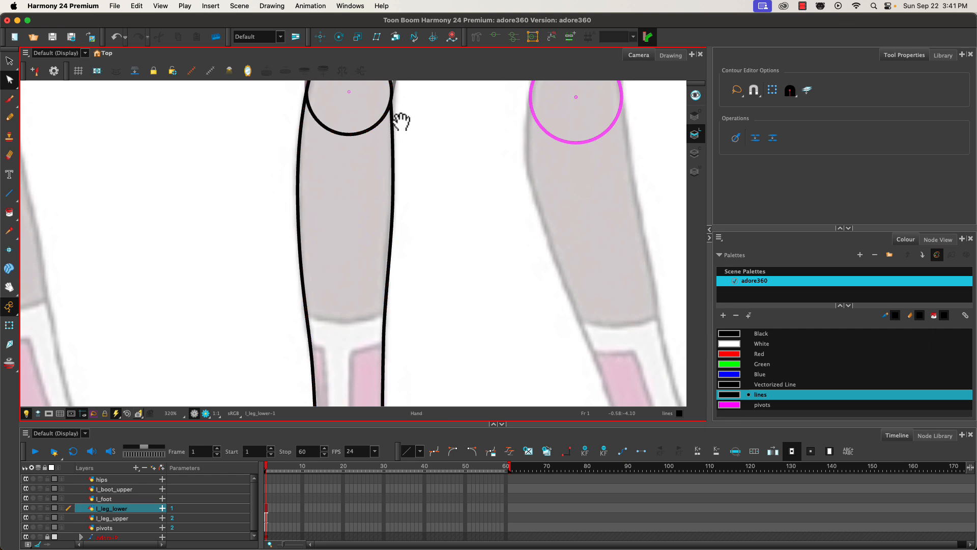
pyautogui.moveTo(399, 120); pyautogui.dragTo(448, 277)
pyautogui.scroll(2, 443, 283)
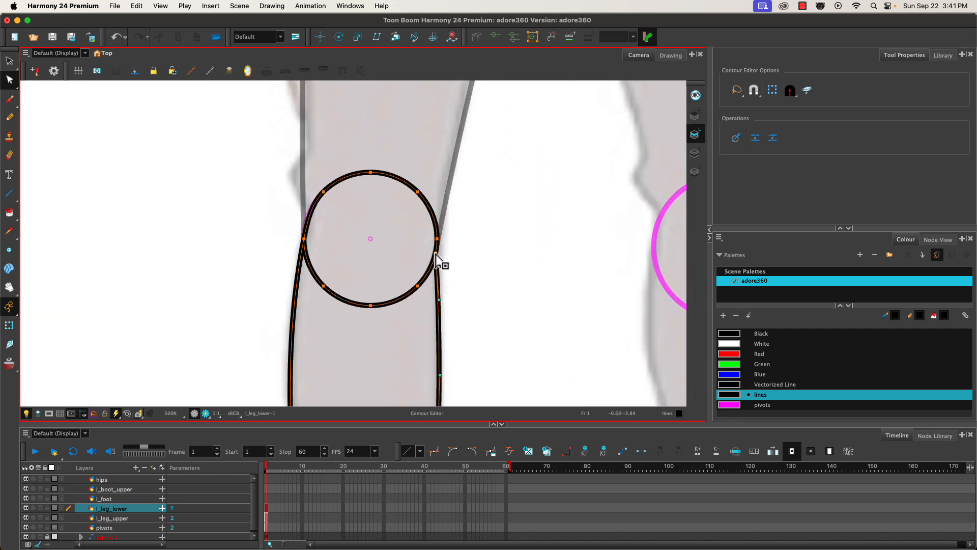
pyautogui.moveTo(436, 257); pyautogui.dragTo(461, 263)
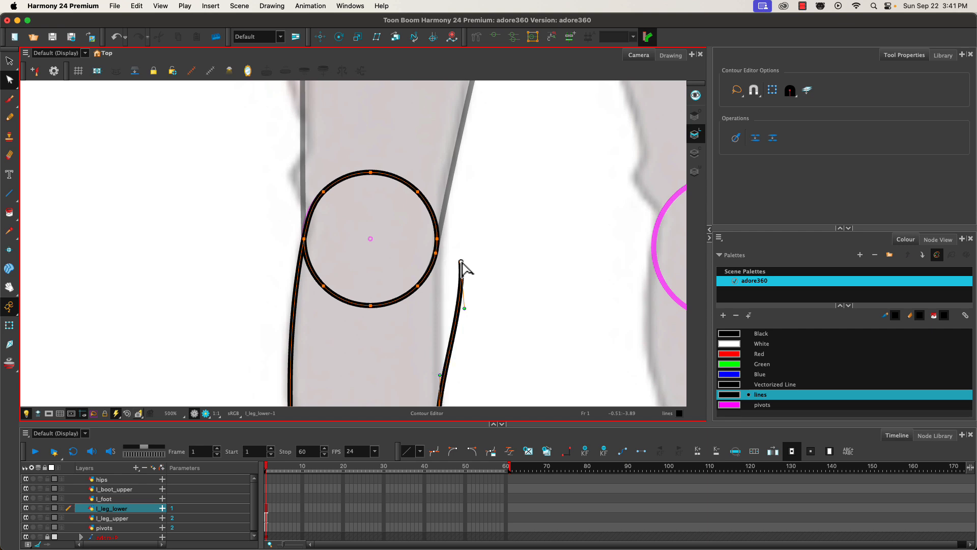
# Step: Snap the loose upper end of the lower leg's inner contour line onto the edge of the knee circle
pyautogui.click(754, 93)
pyautogui.moveTo(461, 264); pyautogui.dragTo(438, 232)
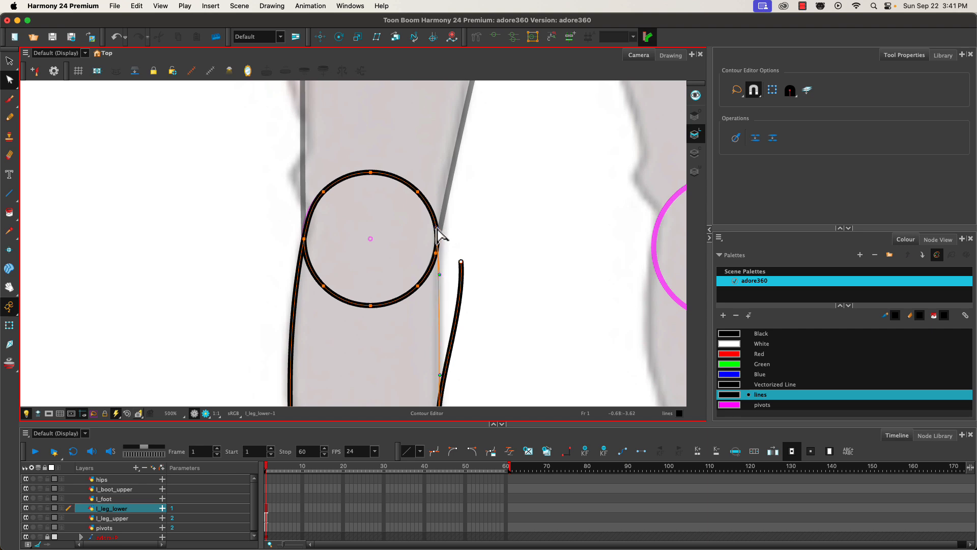
pyautogui.moveTo(436, 228); pyautogui.dragTo(436, 229)
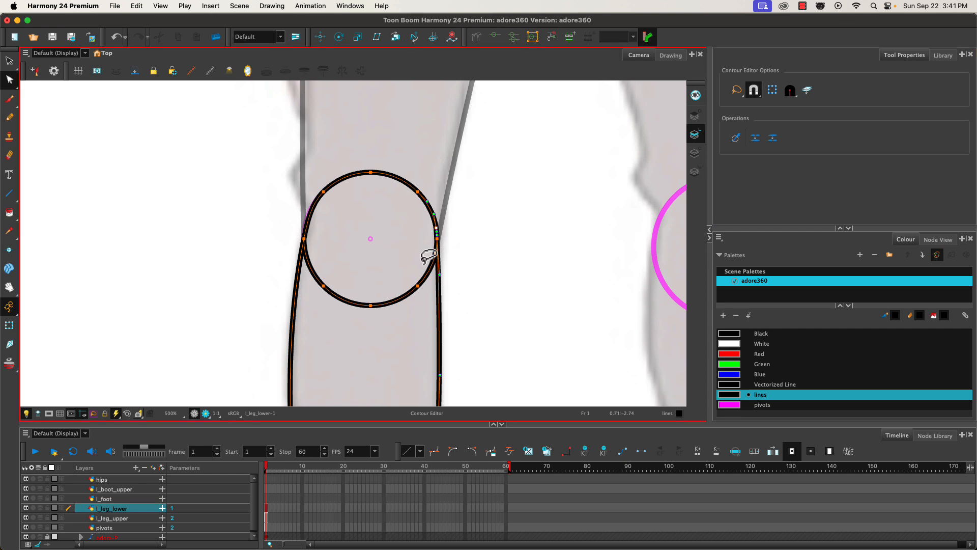
# Step: Delete the lower half of the knee circle on l_leg_lower, keeping the upper arc joined to both leg lines
pyautogui.click(418, 286)
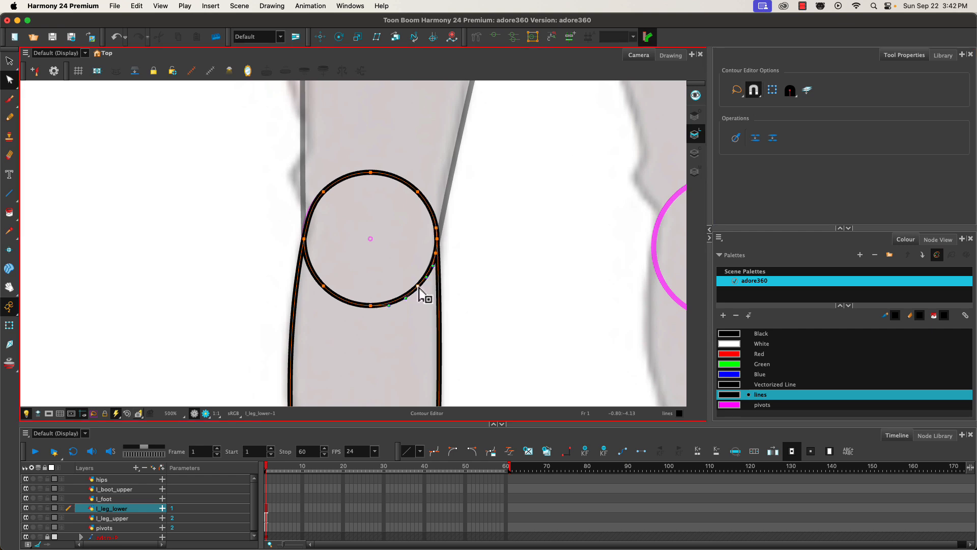
pyautogui.moveTo(417, 286); pyautogui.dragTo(410, 283)
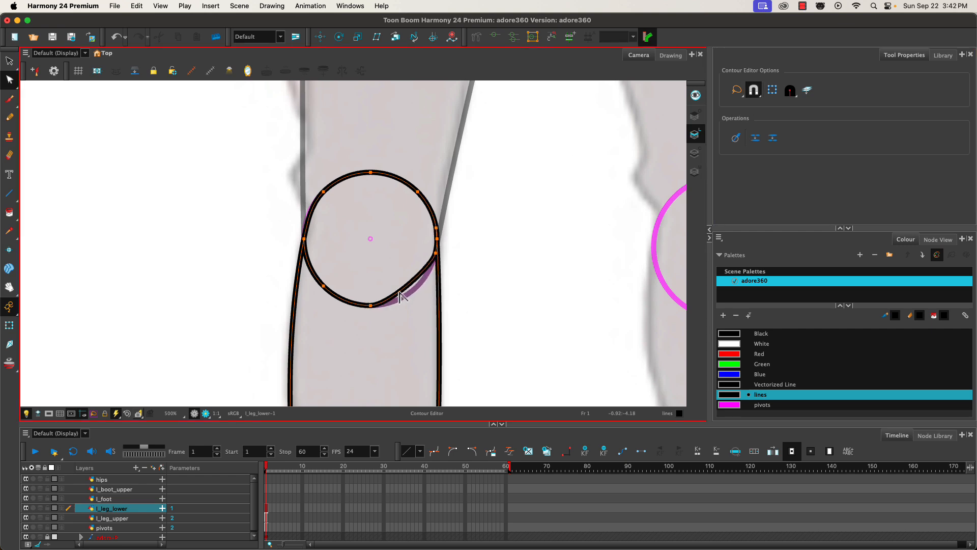
pyautogui.press('Delete')
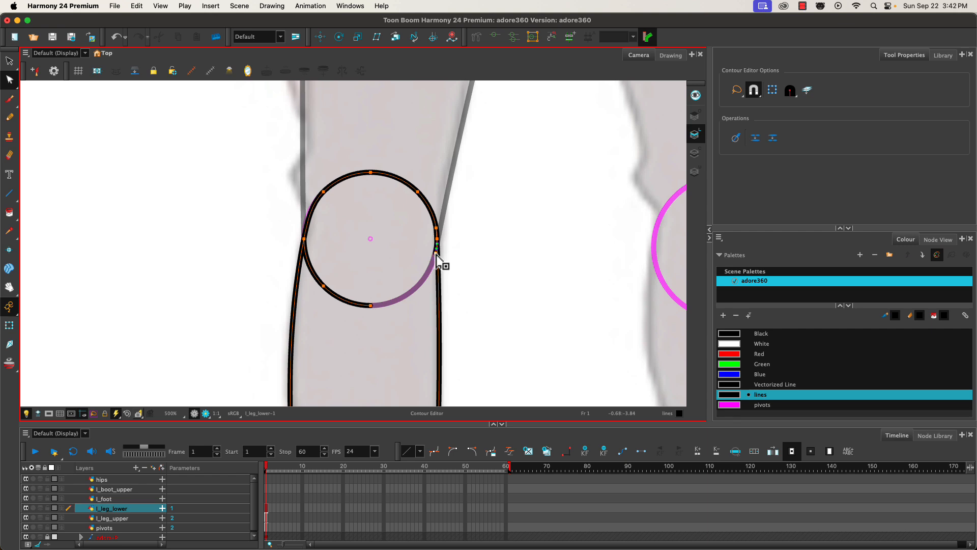
pyautogui.click(343, 301)
pyautogui.press('Delete')
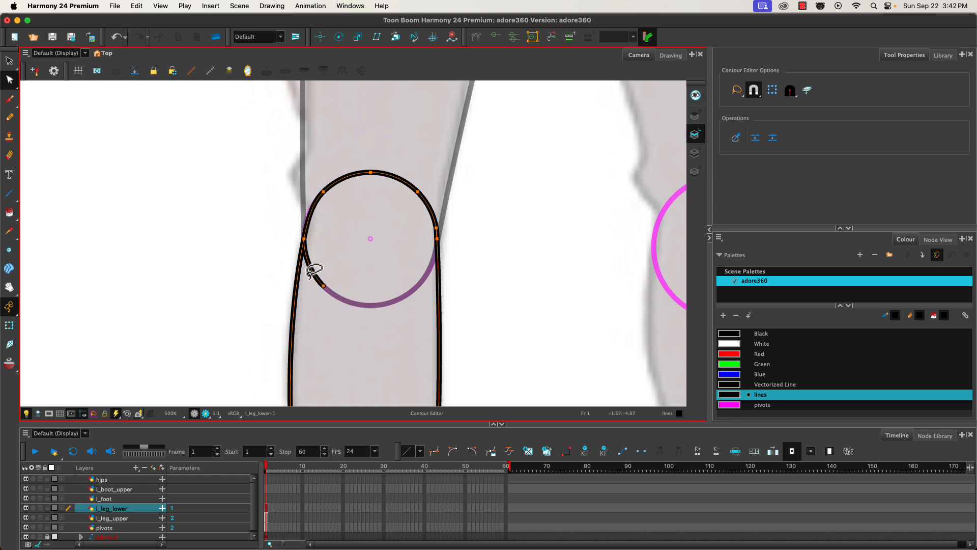
pyautogui.click(315, 280)
pyautogui.press('Delete')
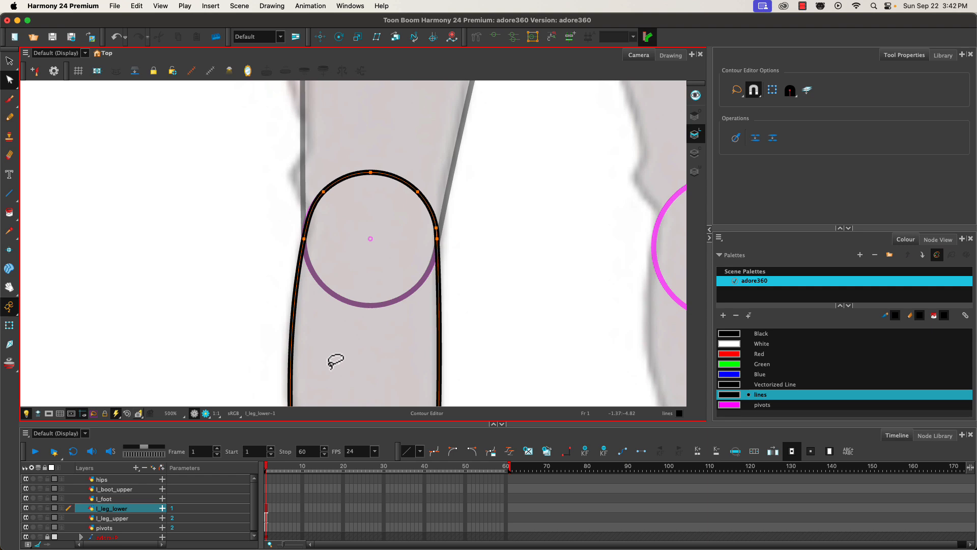
# Step: Delete the upper arc of the ankle circle on l_leg_lower between the two leg lines
pyautogui.press('space')
pyautogui.moveTo(340, 308); pyautogui.dragTo(384, 136)
pyautogui.moveTo(367, 379); pyautogui.dragTo(364, 192)
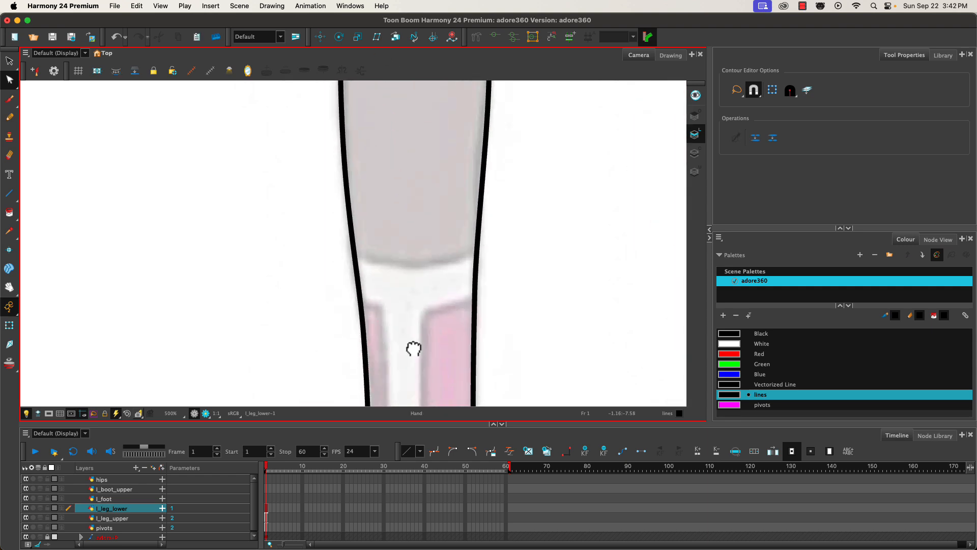
pyautogui.moveTo(412, 350); pyautogui.dragTo(416, 104)
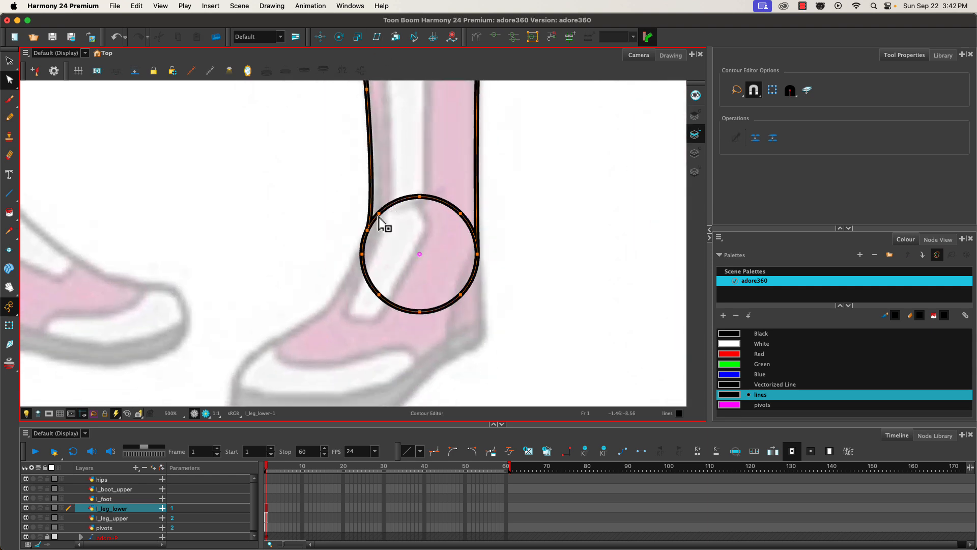
pyautogui.click(378, 214)
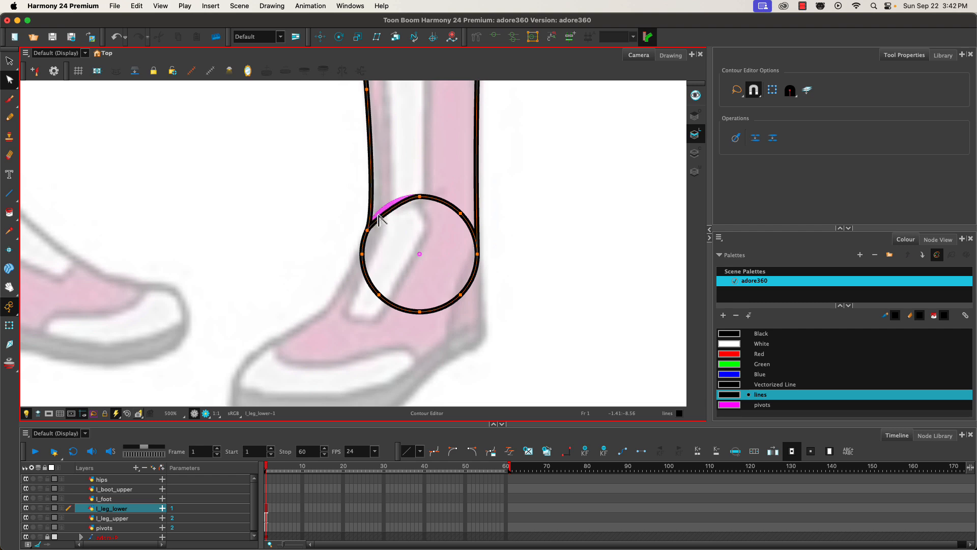
pyautogui.click(377, 221)
pyautogui.keyDown('shift'); pyautogui.click(445, 205); pyautogui.keyUp('shift')
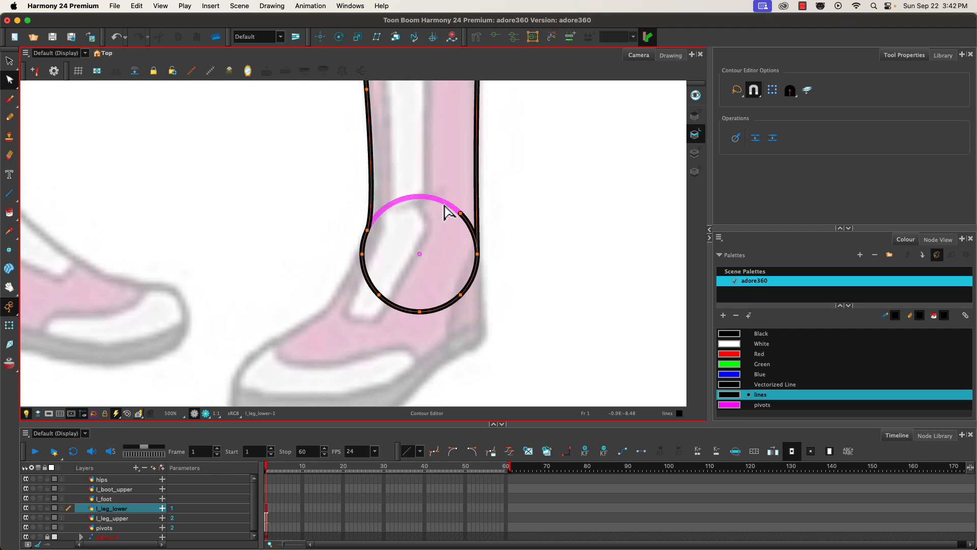
pyautogui.keyDown('shift'); pyautogui.click(468, 226); pyautogui.keyUp('shift')
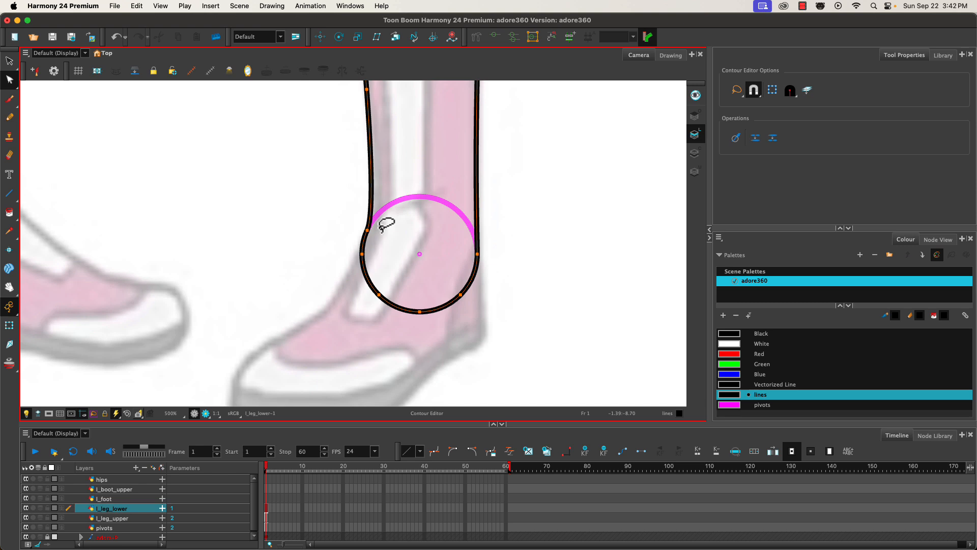
pyautogui.scroll(-5, 360, 305)
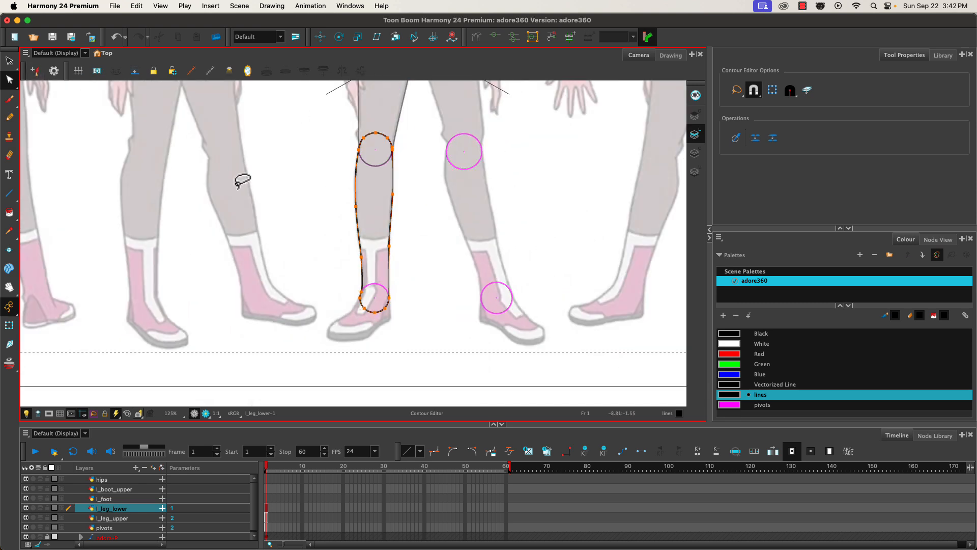
pyautogui.hotkey('alt', 's')
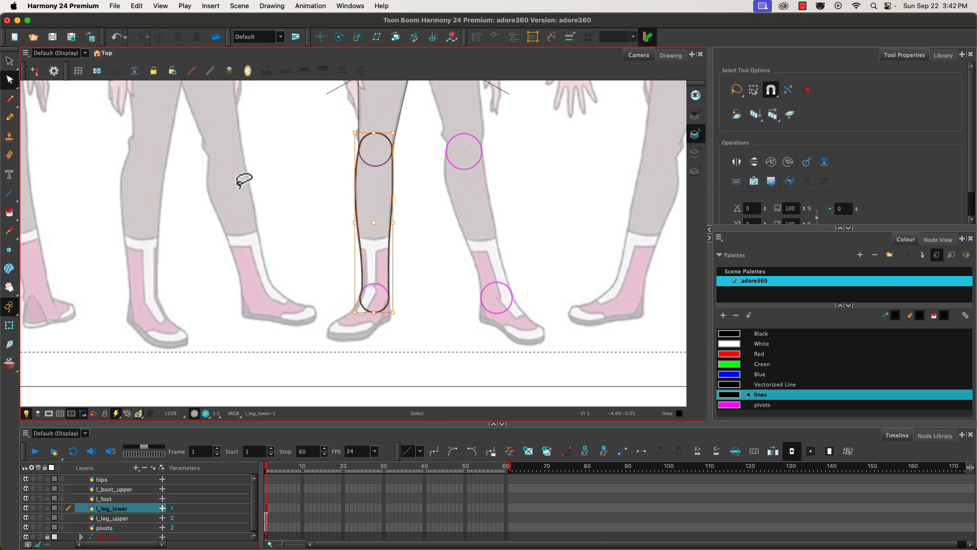
pyautogui.moveTo(345, 114)
pyautogui.mouseDown()
pyautogui.moveTo(304, 274)
pyautogui.moveTo(311, 348)
pyautogui.moveTo(429, 329)
pyautogui.moveTo(431, 175)
pyautogui.moveTo(390, 102)
pyautogui.mouseUp()
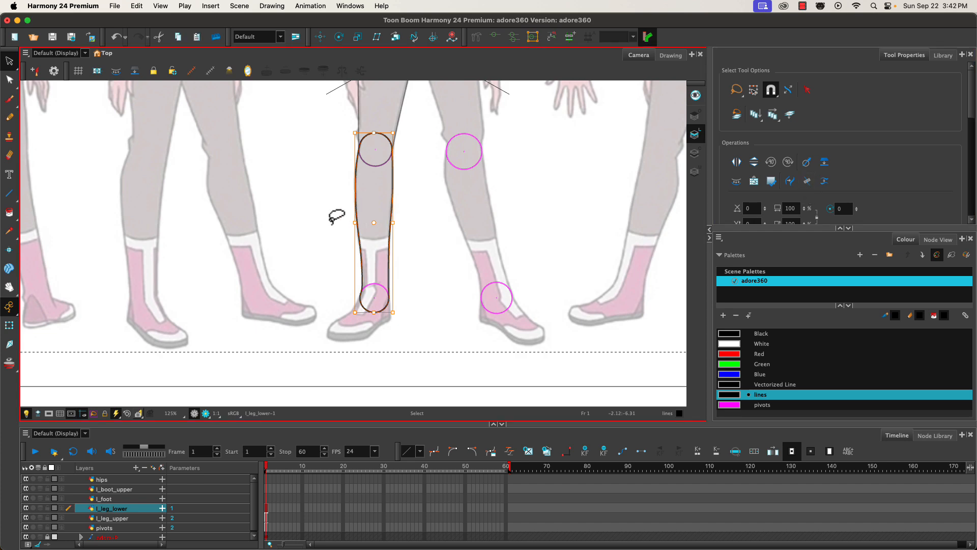
pyautogui.click(261, 166)
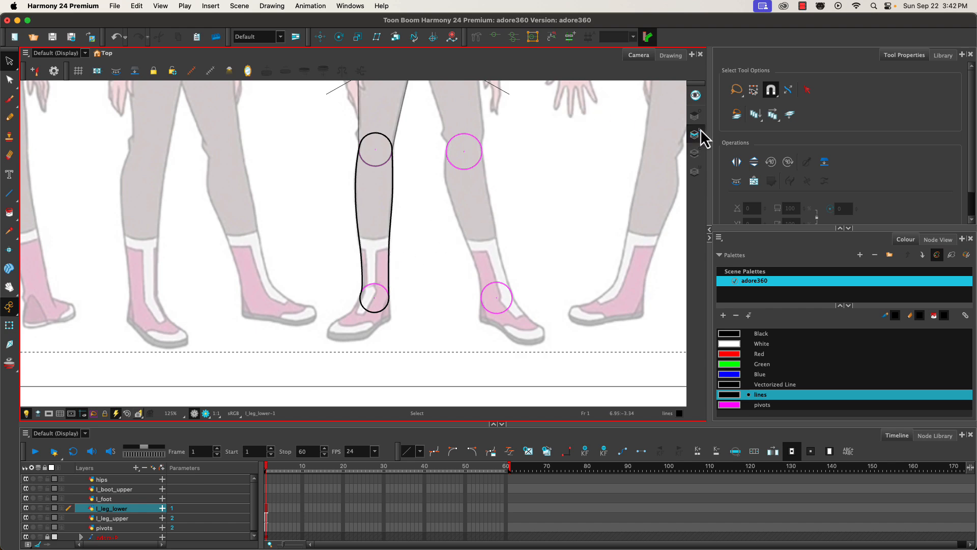
# Step: Copy the ankle circle from the pivots layer into frame 1 of l_foot and recolour it with the lines colour
pyautogui.click(269, 527)
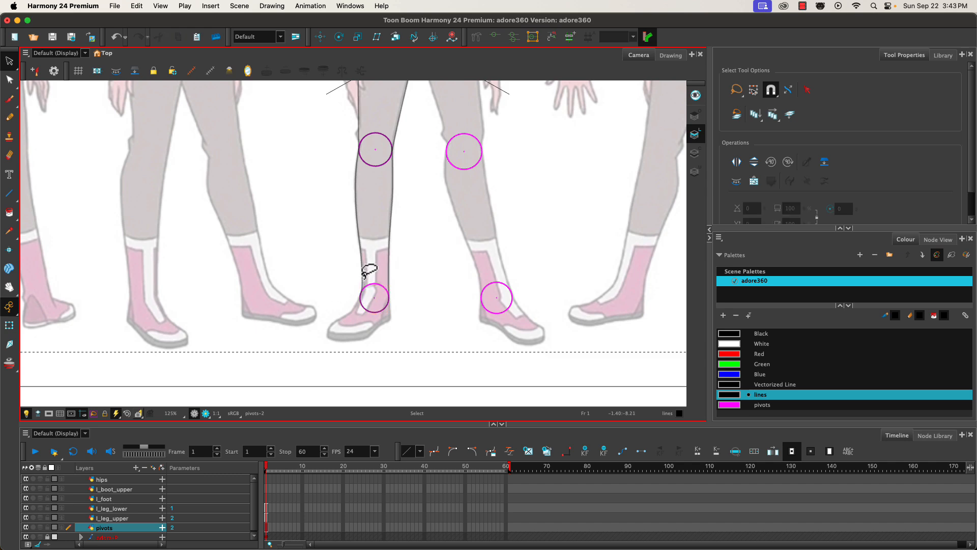
pyautogui.click(372, 284)
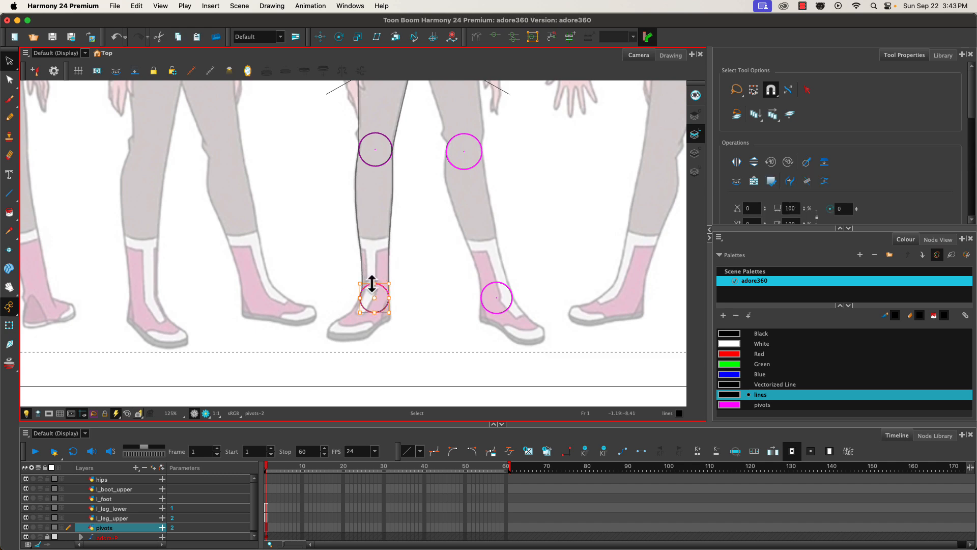
pyautogui.click(267, 497)
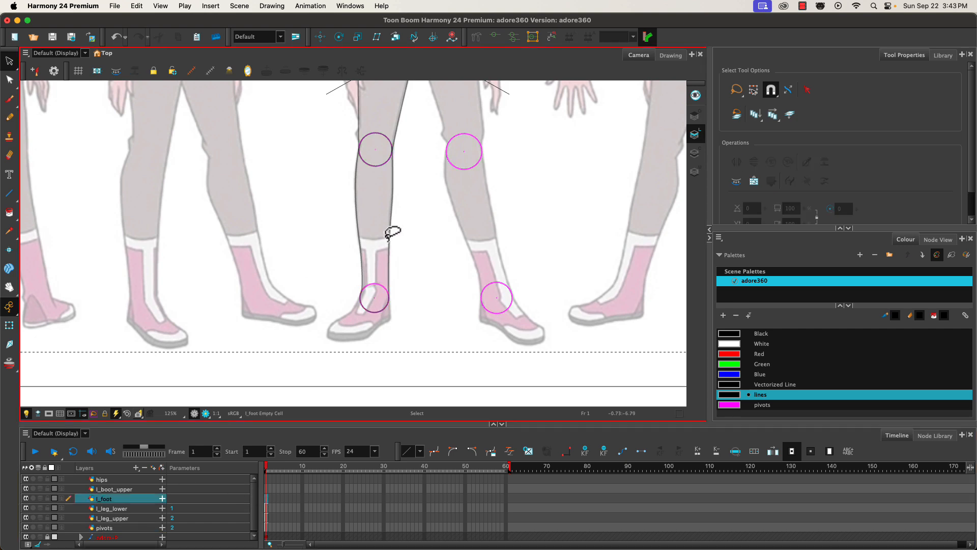
pyautogui.hotkey('ctrl', 'v')
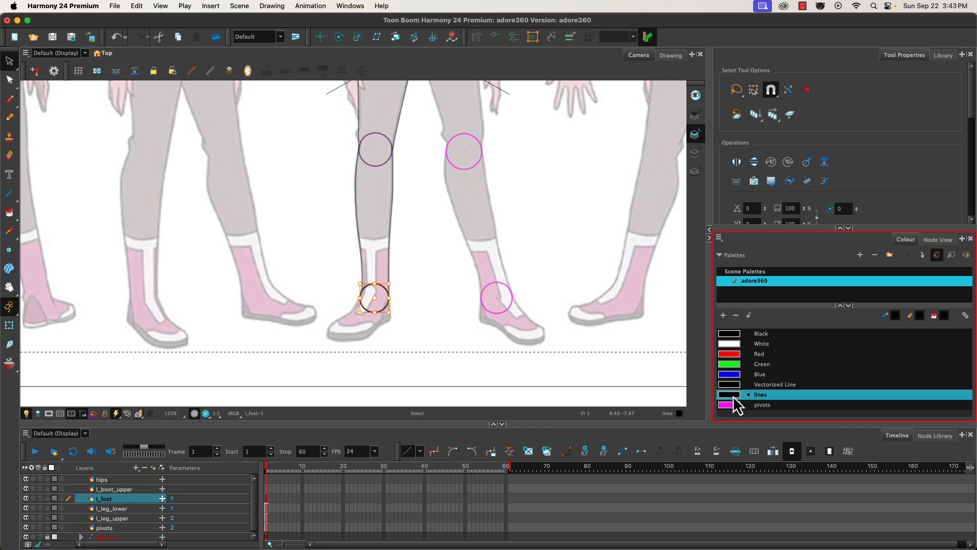
# Step: Trace the heel and sole of the foot with the Line tool, starting at the ankle circle and ending at the toe tip
pyautogui.click(9, 193)
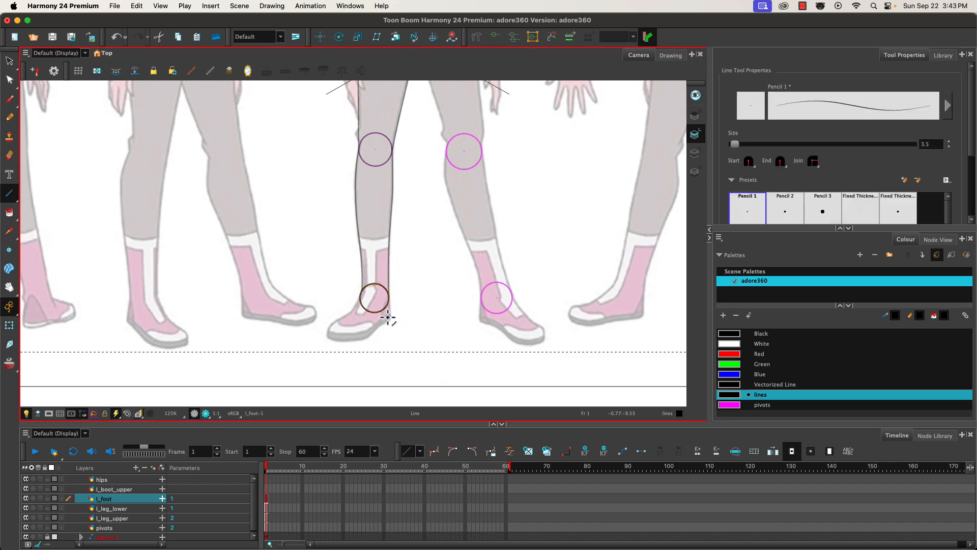
pyautogui.moveTo(972, 106); pyautogui.dragTo(974, 167)
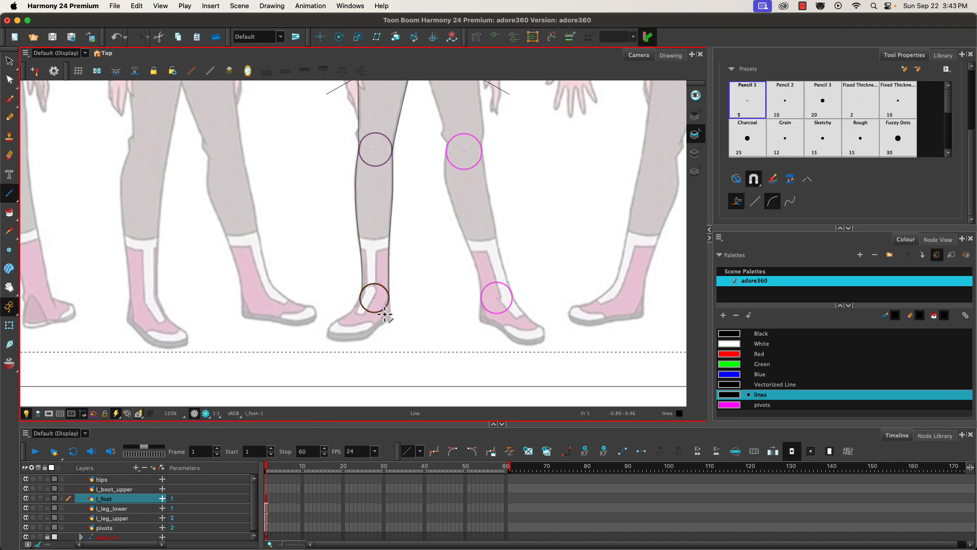
pyautogui.scroll(3, 374, 310)
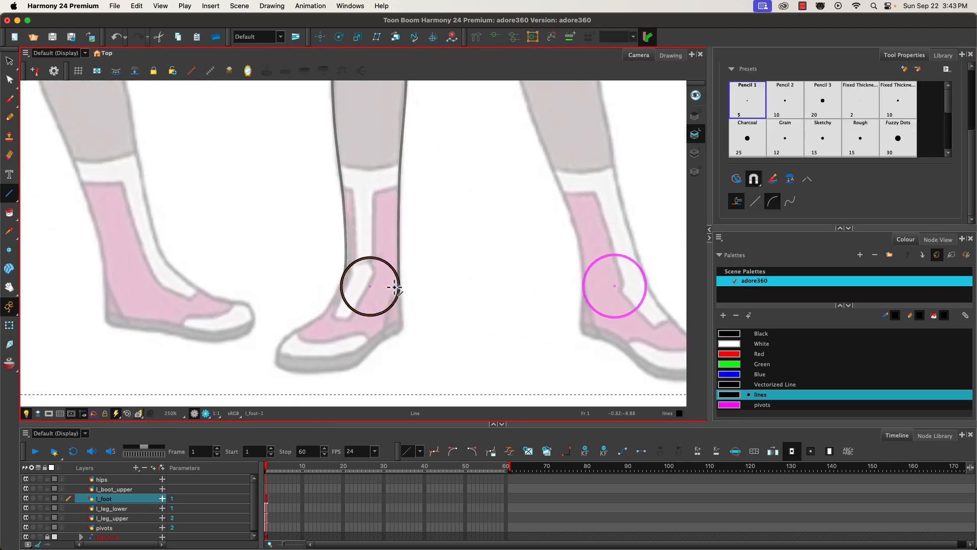
pyautogui.moveTo(400, 288); pyautogui.dragTo(404, 330)
pyautogui.moveTo(403, 330); pyautogui.dragTo(382, 338)
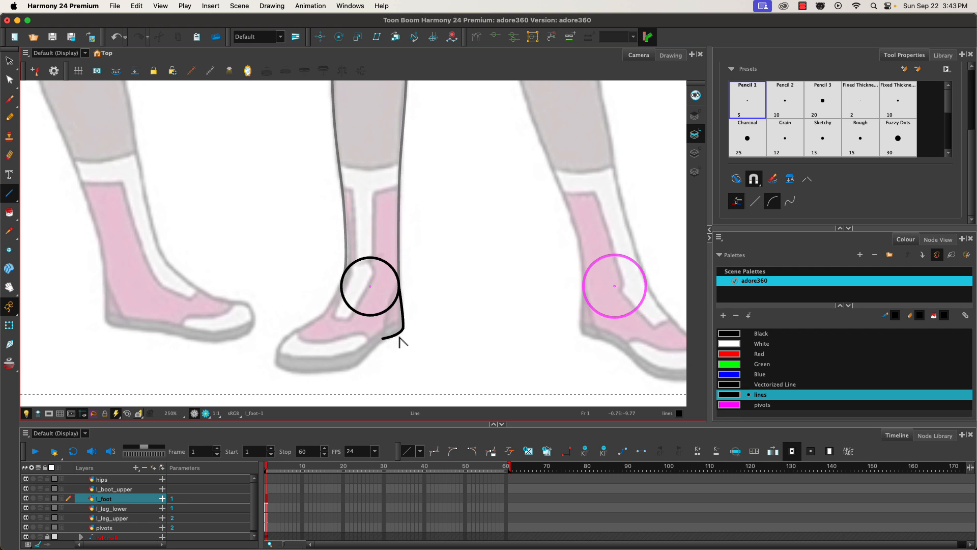
pyautogui.moveTo(383, 340)
pyautogui.mouseDown()
pyautogui.moveTo(375, 360)
pyautogui.moveTo(354, 367)
pyautogui.moveTo(364, 367)
pyautogui.moveTo(276, 366)
pyautogui.moveTo(300, 377)
pyautogui.moveTo(301, 387)
pyautogui.moveTo(275, 351)
pyautogui.mouseUp()
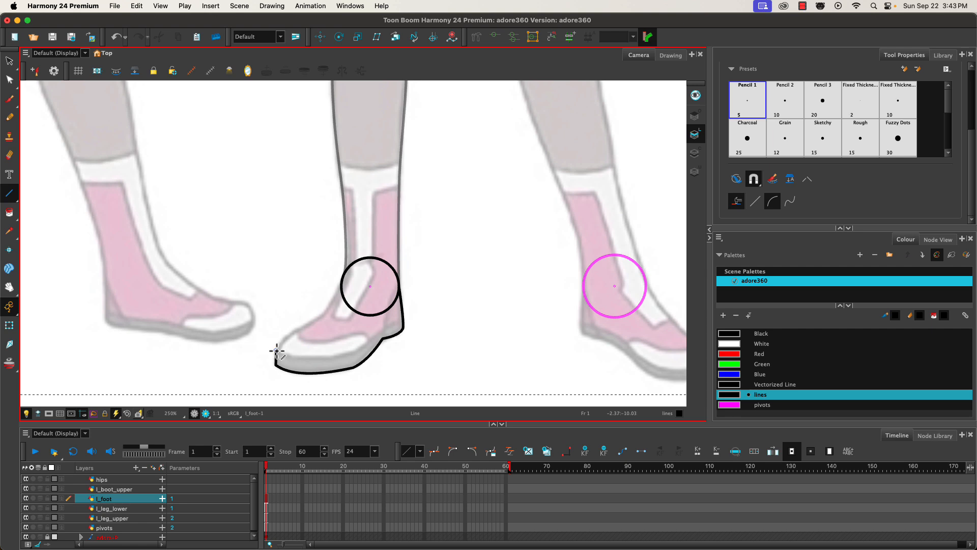
# Step: Trace the toe and top of the foot back up to the ankle circle, closing the foot outline
pyautogui.moveTo(276, 351)
pyautogui.mouseDown()
pyautogui.moveTo(299, 307)
pyautogui.moveTo(314, 311)
pyautogui.moveTo(277, 320)
pyautogui.moveTo(330, 315)
pyautogui.moveTo(276, 339)
pyautogui.mouseUp()
pyautogui.click(276, 338)
pyautogui.moveTo(327, 313)
pyautogui.mouseDown()
pyautogui.moveTo(341, 280)
pyautogui.moveTo(338, 304)
pyautogui.mouseUp()
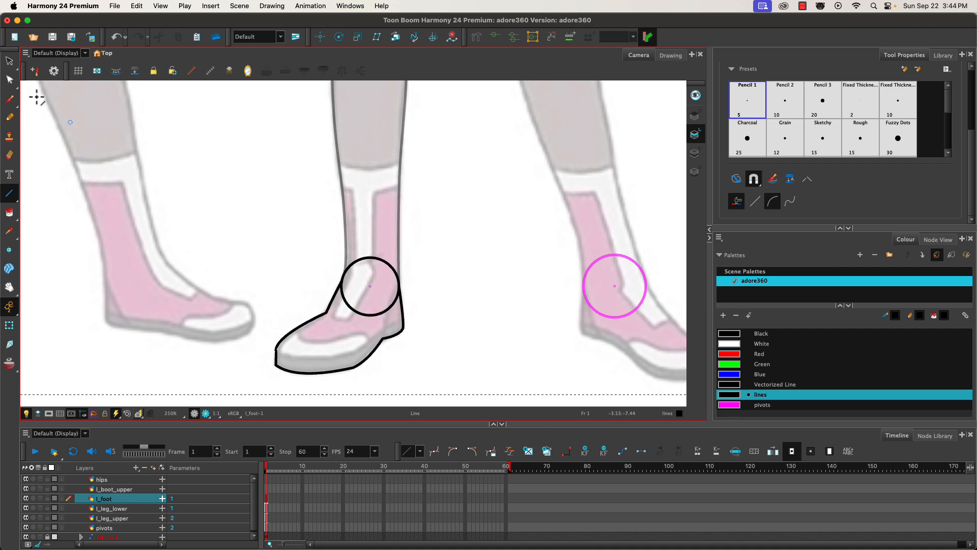
# Step: Delete the lower half of the ankle circle inside the foot outline on l_foot
pyautogui.click(10, 79)
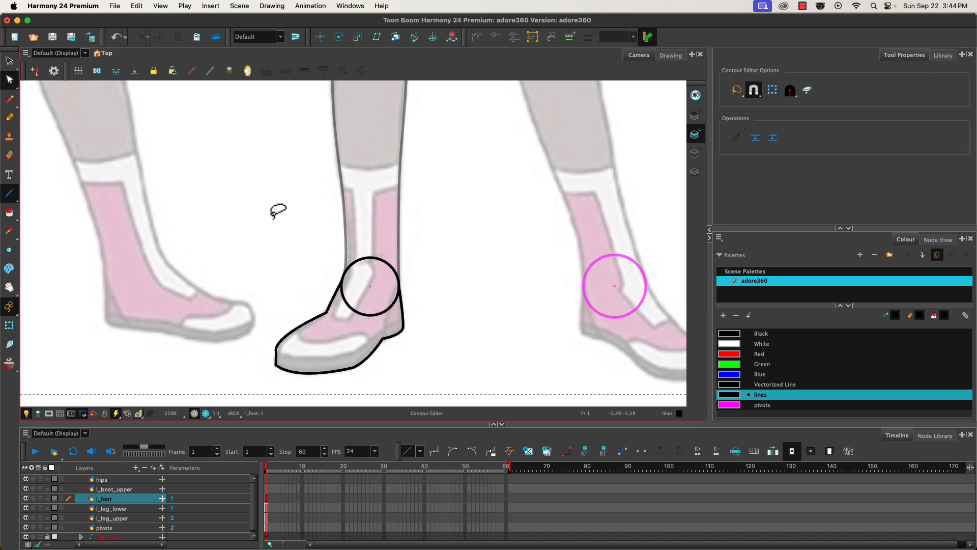
pyautogui.click(395, 307)
pyautogui.press('Delete')
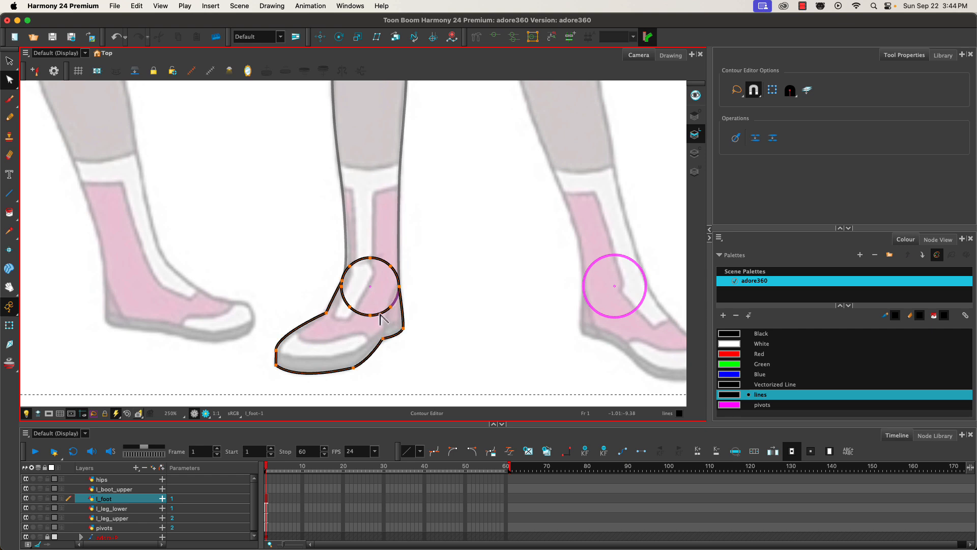
pyautogui.press('Delete')
pyautogui.press('Delete')
# Step: Try to delete the leftover circle point beside the junction of the ankle arc and the foot's front line
pyautogui.scroll(4, 343, 289)
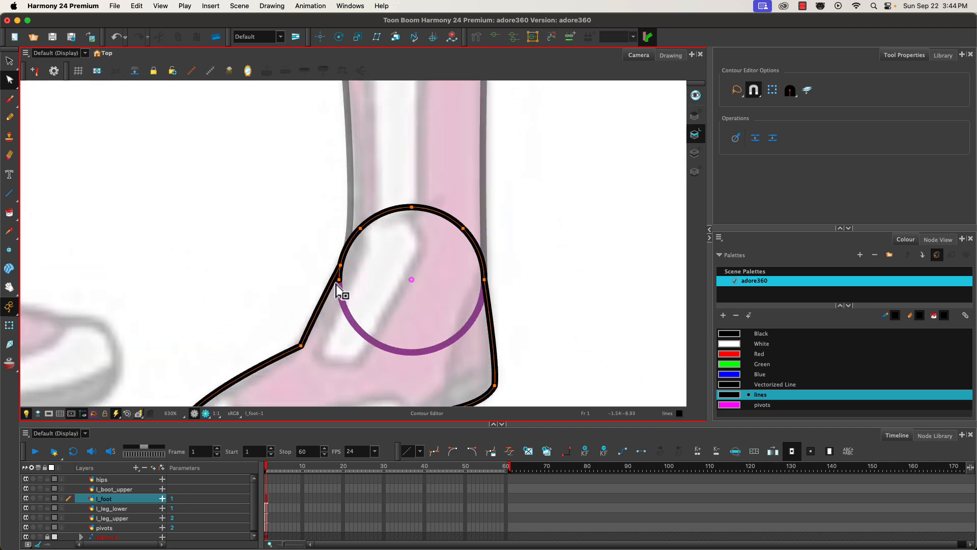
pyautogui.click(339, 280)
pyautogui.press('Delete')
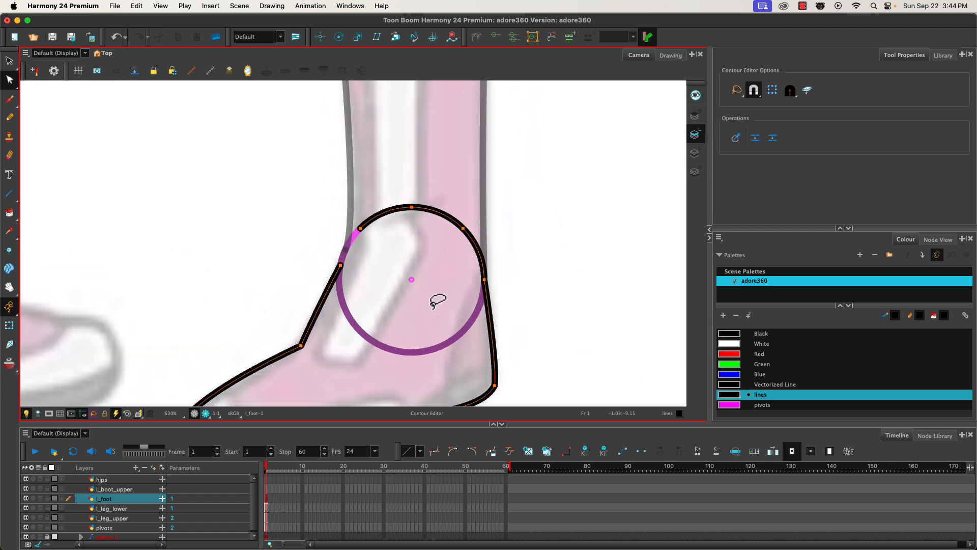
pyautogui.hotkey('ctrl', 'z')
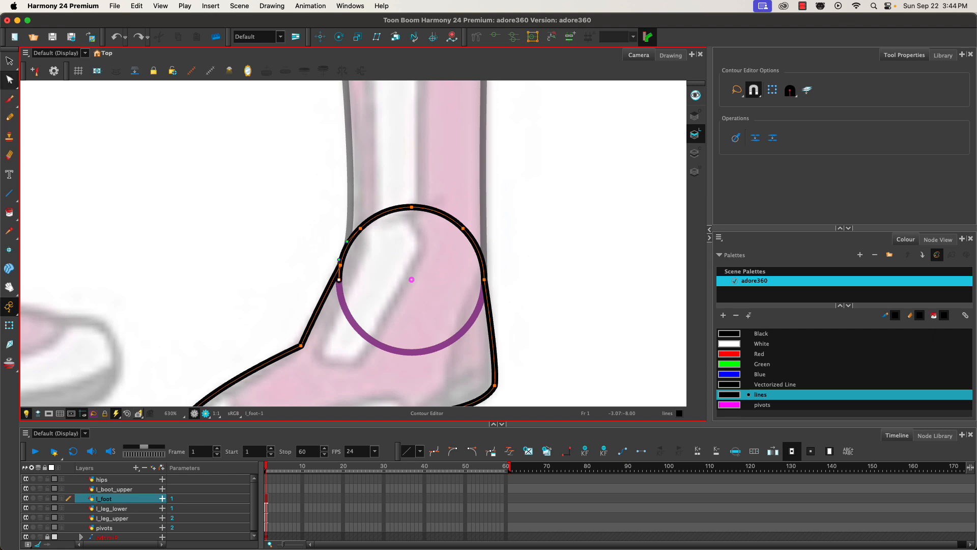
# Step: Select all strokes of the foot drawing and merge the pencil lines together
pyautogui.click(9, 61)
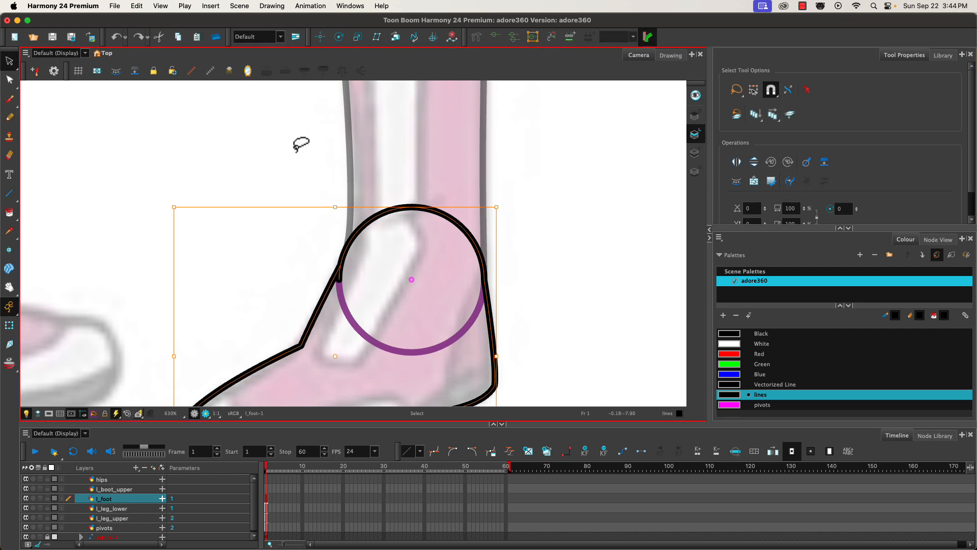
pyautogui.click(185, 159)
pyautogui.moveTo(320, 178)
pyautogui.mouseDown()
pyautogui.moveTo(261, 360)
pyautogui.moveTo(584, 356)
pyautogui.moveTo(564, 219)
pyautogui.mouseUp()
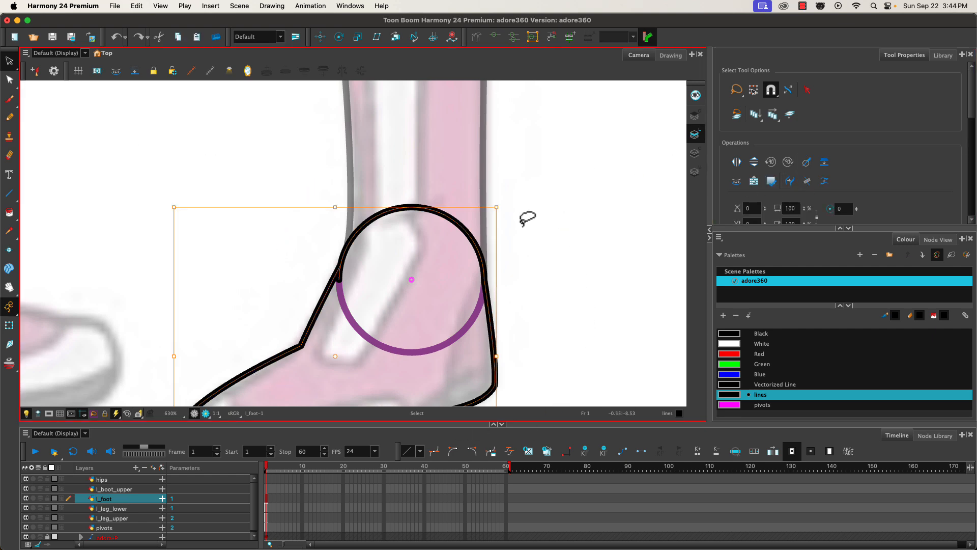
pyautogui.click(807, 183)
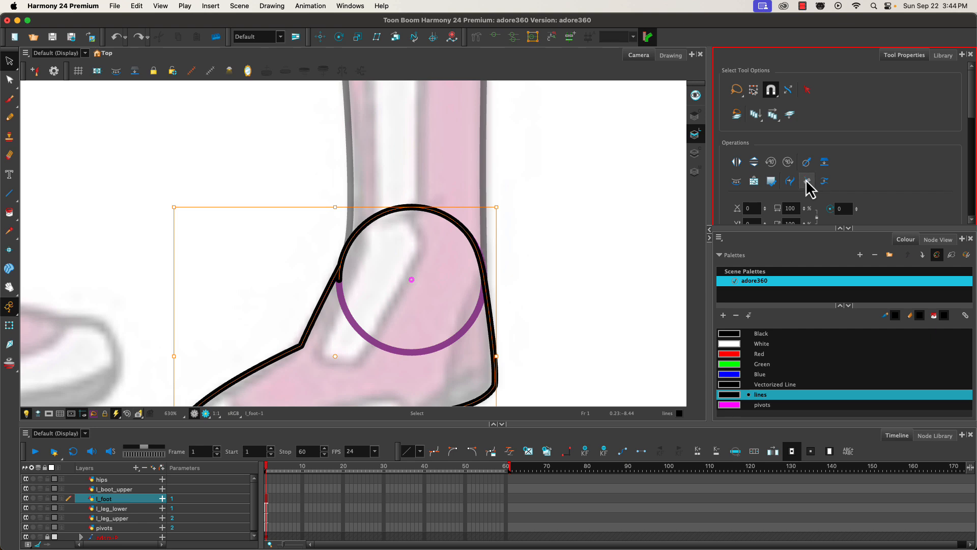
pyautogui.moveTo(1, 84); pyautogui.dragTo(6, 84)
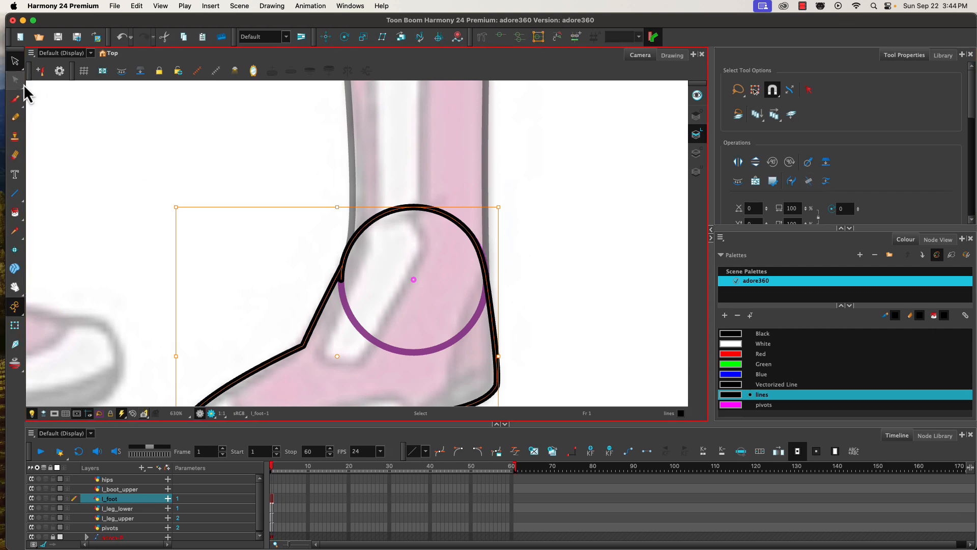
# Step: Use the Contour Editor to shift the foot's front-line junction slightly up the ankle arc and delete the leftover circle end point
pyautogui.click(23, 82)
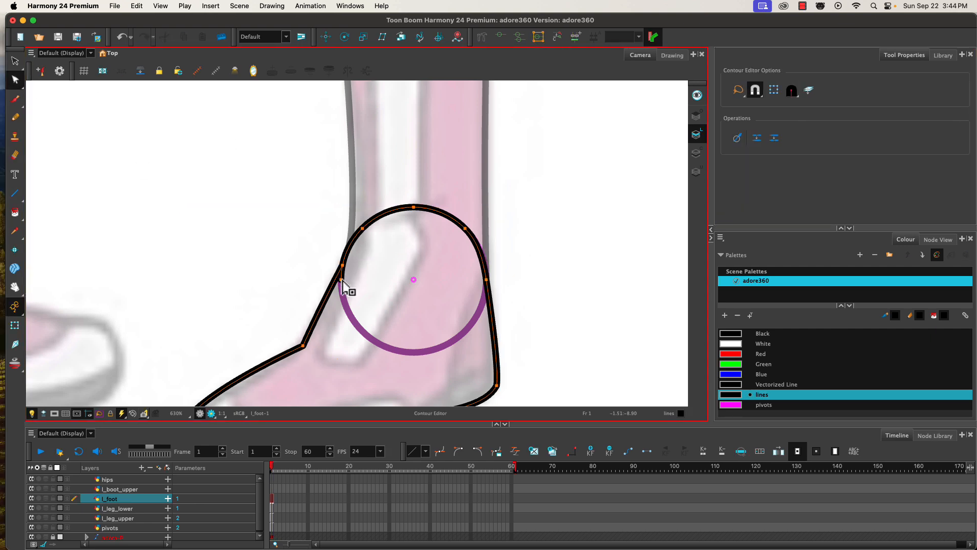
pyautogui.press('Delete')
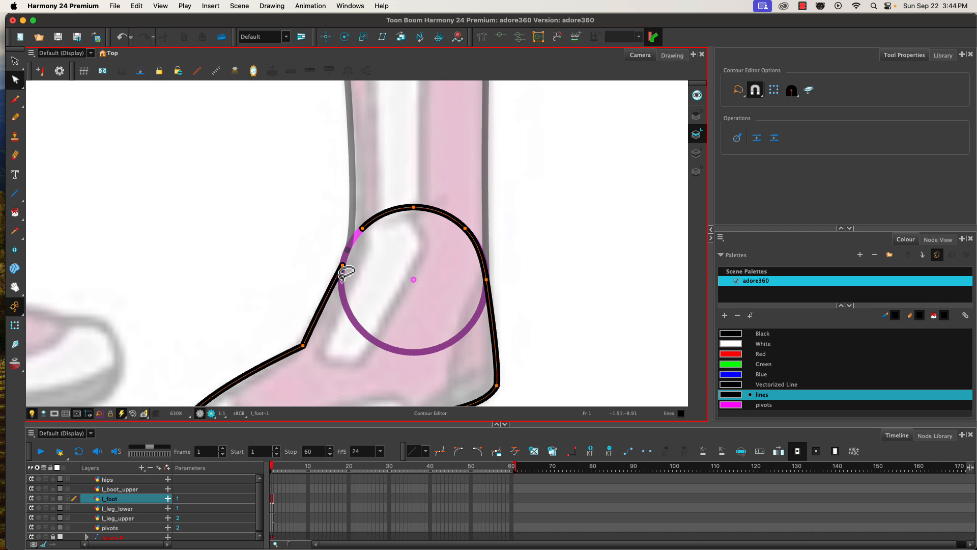
pyautogui.press('super+z')
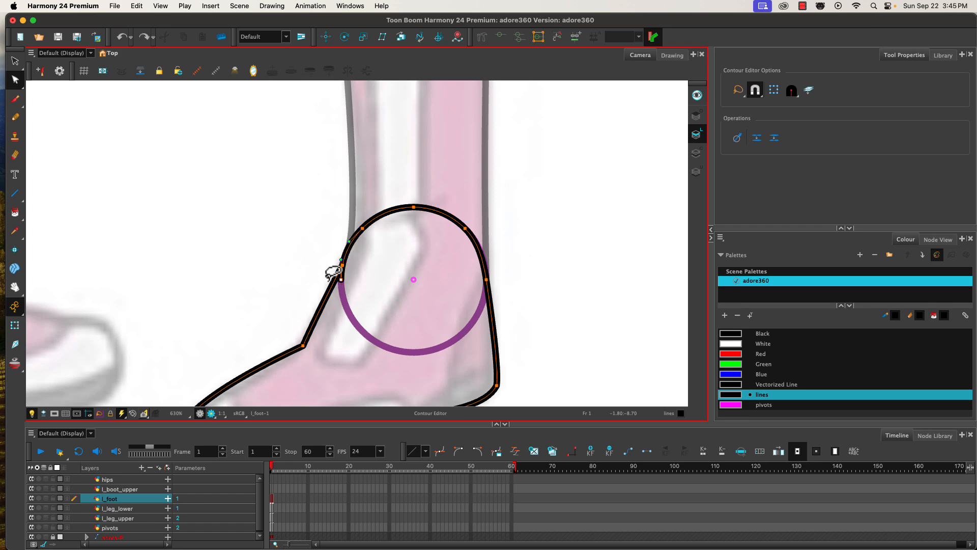
pyautogui.scroll(5, 325, 278)
pyautogui.scroll(-1, 328, 270)
pyautogui.scroll(2, 327, 270)
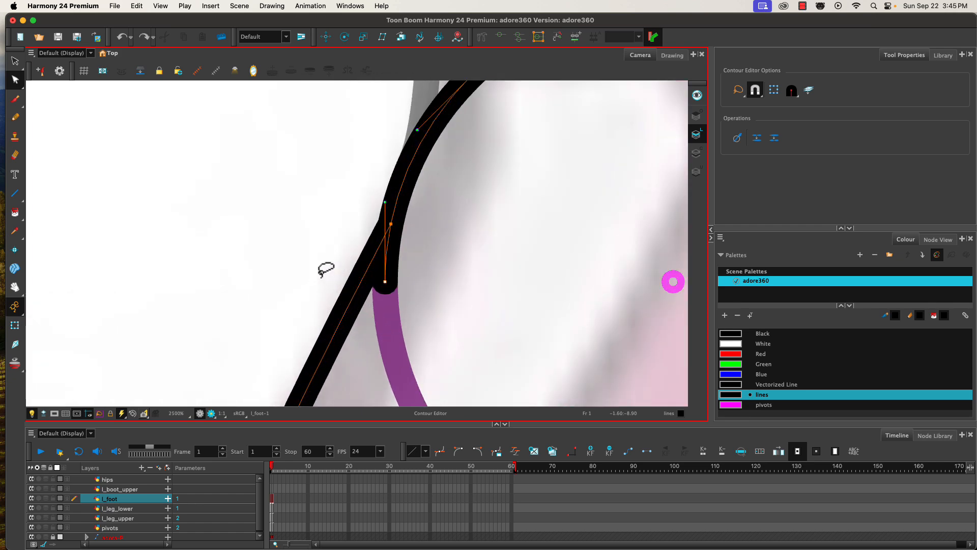
pyautogui.click(390, 225)
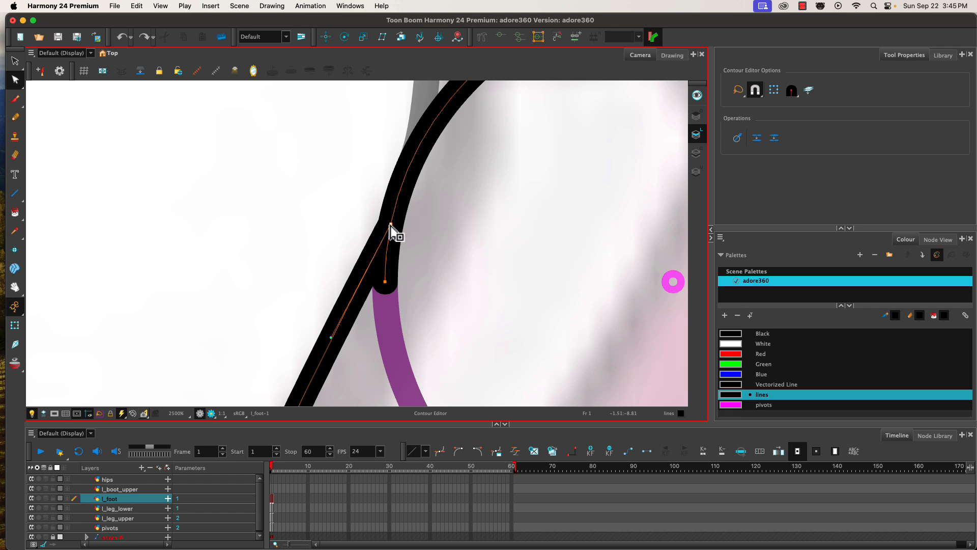
pyautogui.moveTo(391, 226); pyautogui.dragTo(389, 218)
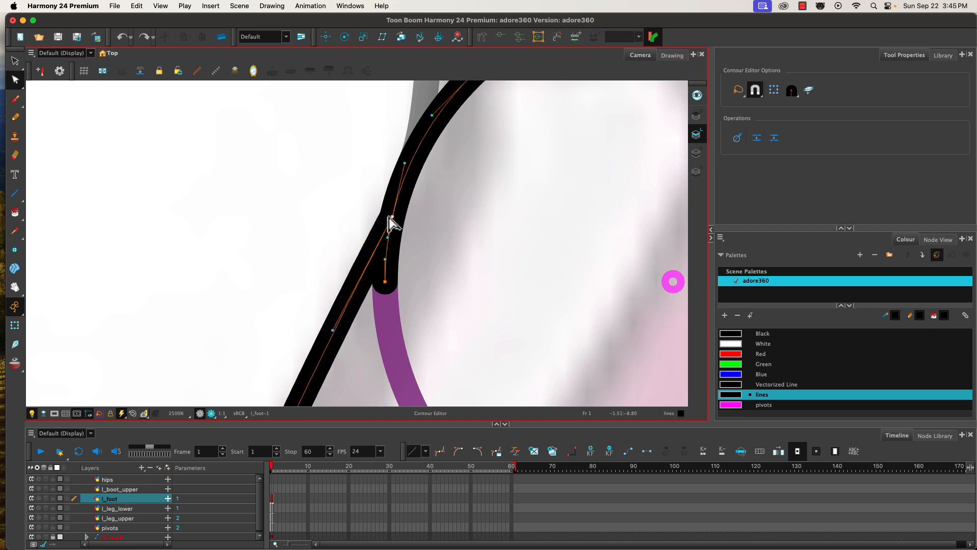
pyautogui.click(385, 284)
pyautogui.press('Delete')
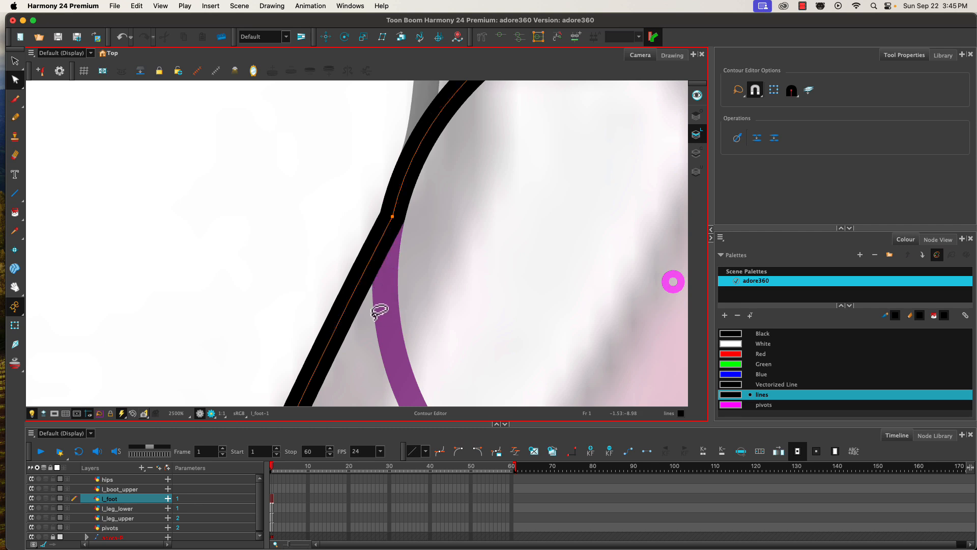
pyautogui.scroll(-4, 376, 309)
pyautogui.scroll(-2, 377, 309)
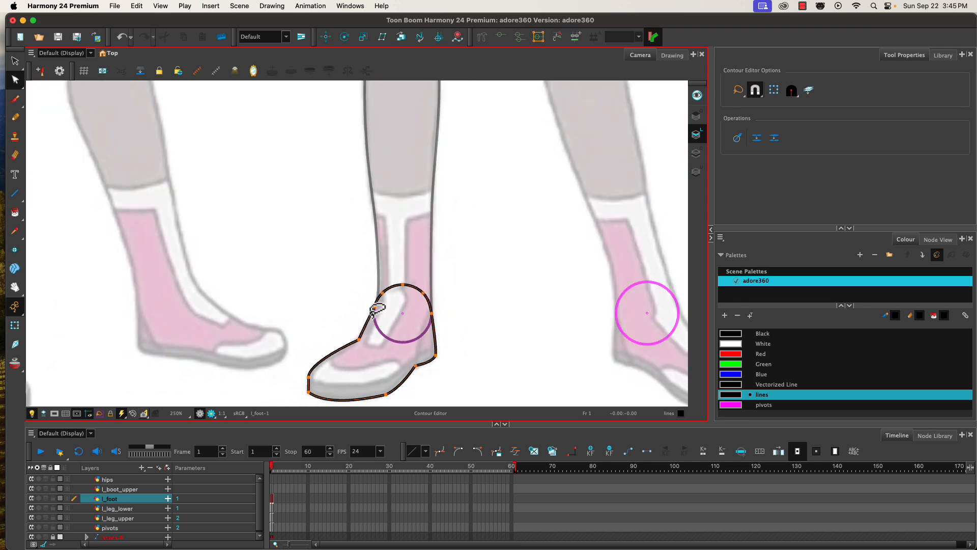
# Step: Trace the upper edge of the sole on l_foot with the Line tool, from the heel forward to the toe
pyautogui.scroll(-1, 369, 322)
pyautogui.click(14, 194)
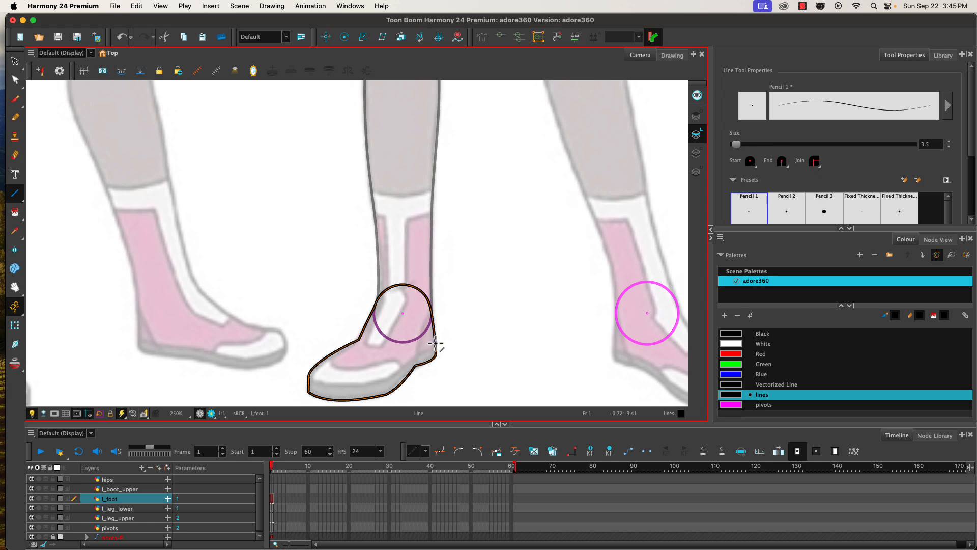
pyautogui.moveTo(435, 345); pyautogui.dragTo(416, 355)
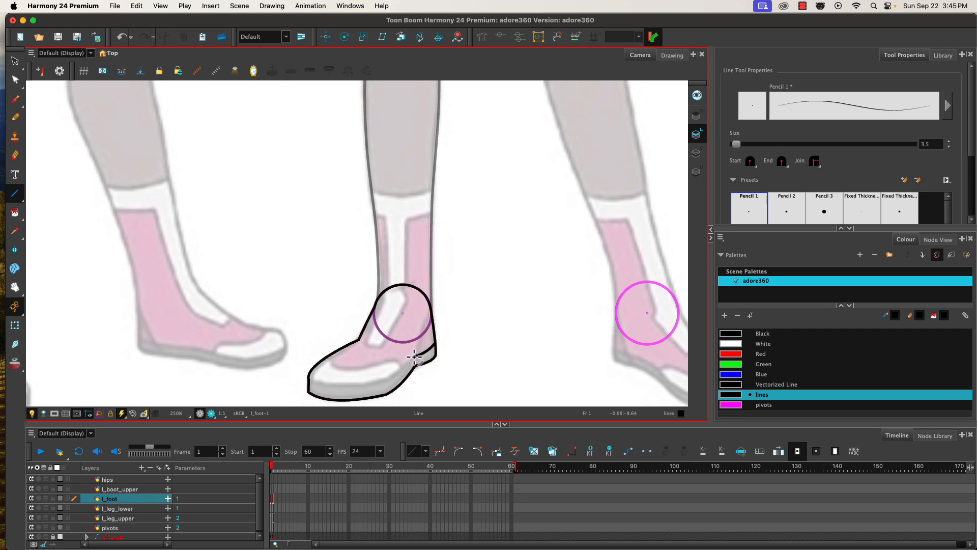
pyautogui.moveTo(414, 356)
pyautogui.mouseDown()
pyautogui.moveTo(355, 390)
pyautogui.moveTo(400, 392)
pyautogui.moveTo(399, 382)
pyautogui.moveTo(311, 376)
pyautogui.moveTo(330, 385)
pyautogui.moveTo(318, 391)
pyautogui.mouseUp()
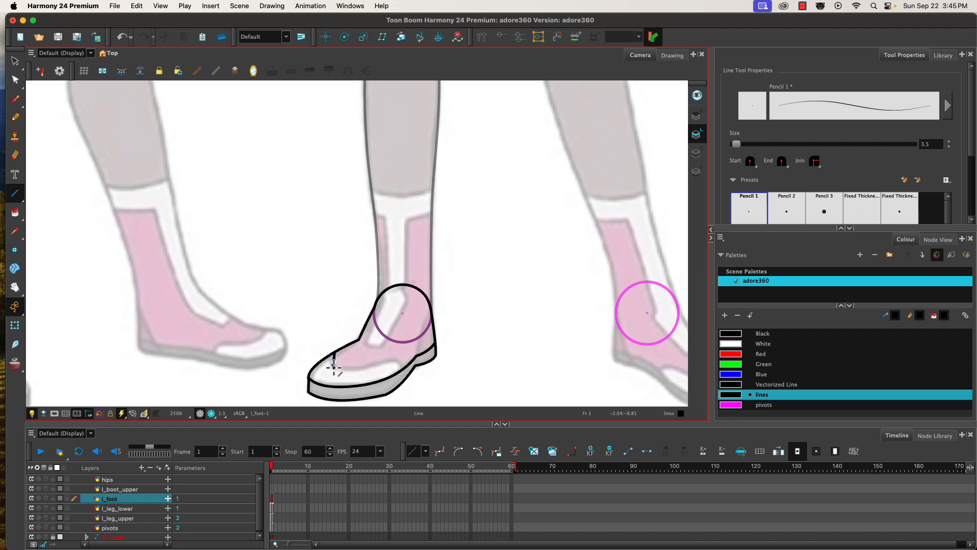
# Step: Trace the curved toe-cap seam from the top of the foot back to the sole, and draw the heel seam upward
pyautogui.moveTo(334, 367)
pyautogui.mouseDown()
pyautogui.moveTo(325, 367)
pyautogui.moveTo(416, 357)
pyautogui.moveTo(384, 362)
pyautogui.mouseUp()
pyautogui.moveTo(385, 362); pyautogui.dragTo(403, 363)
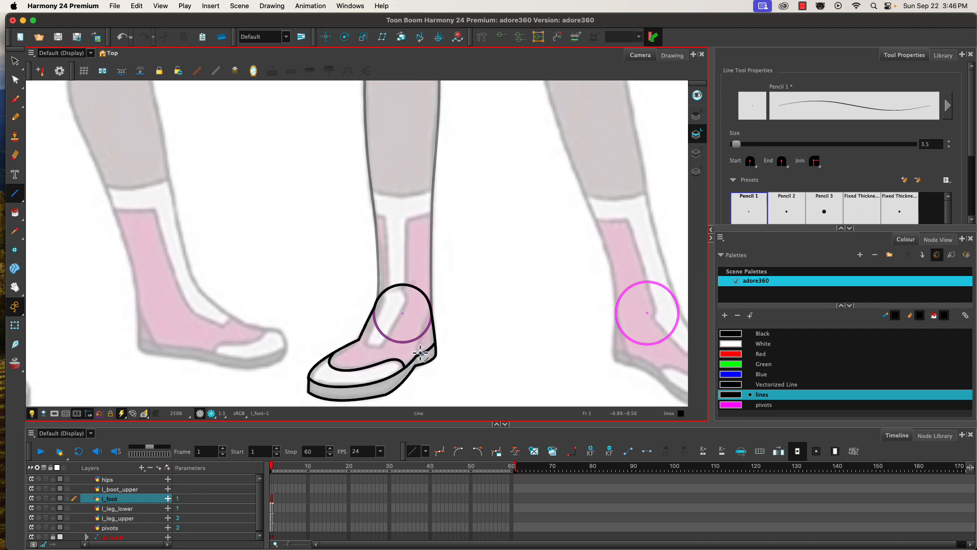
pyautogui.moveTo(417, 356)
pyautogui.mouseDown()
pyautogui.moveTo(430, 315)
pyautogui.moveTo(415, 323)
pyautogui.mouseUp()
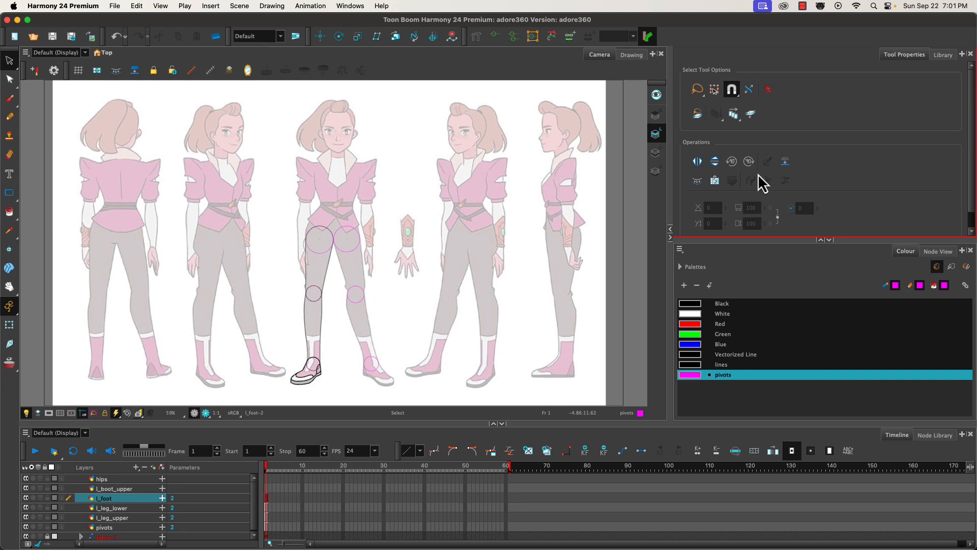
# Step: On l_leg_lower, draw a straight line across the shin near the boot top with pencil size 3.5 and the lines colour
pyautogui.click(113, 507)
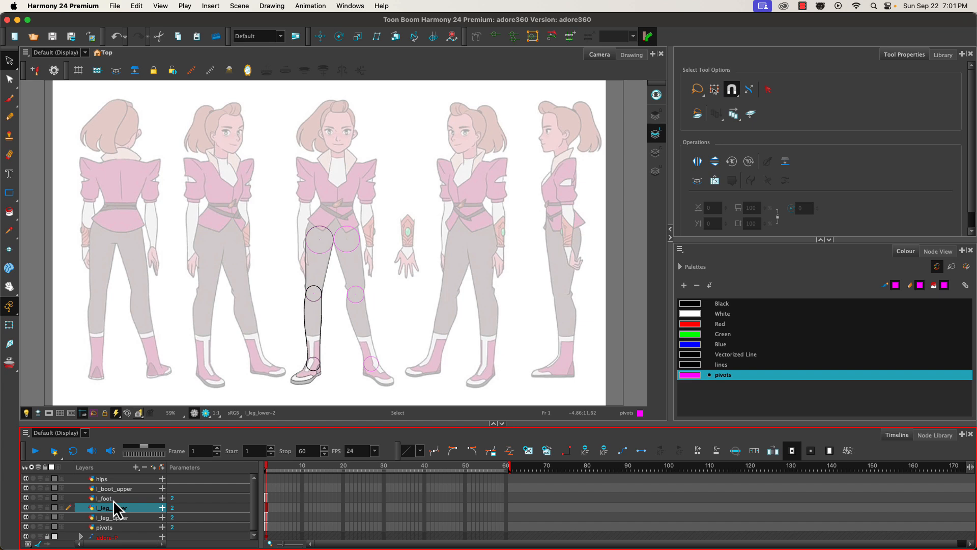
pyautogui.click(9, 192)
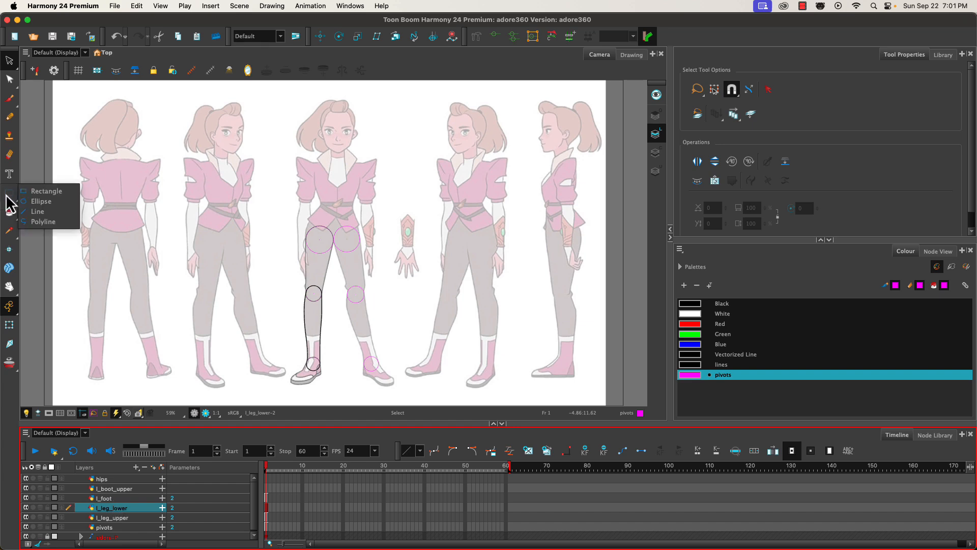
pyautogui.click(38, 210)
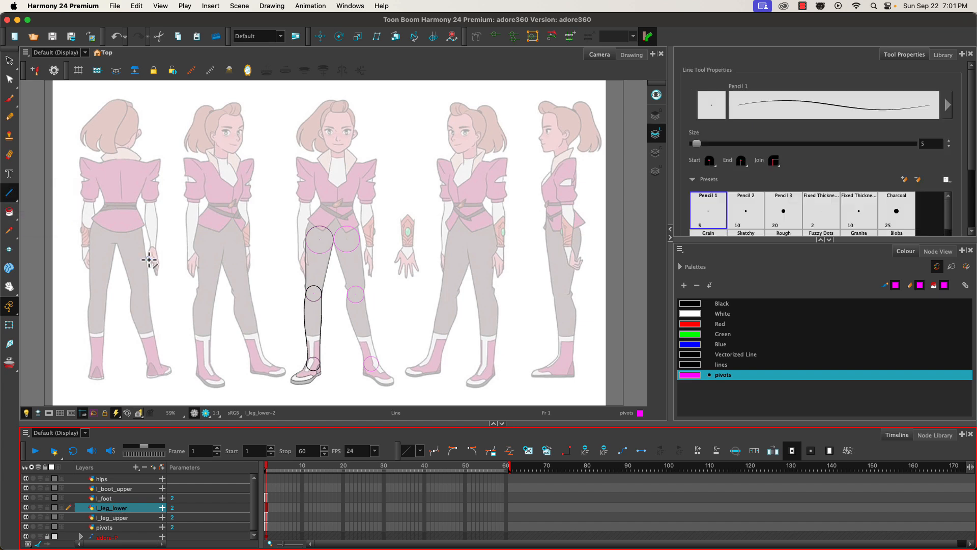
pyautogui.doubleClick(931, 143)
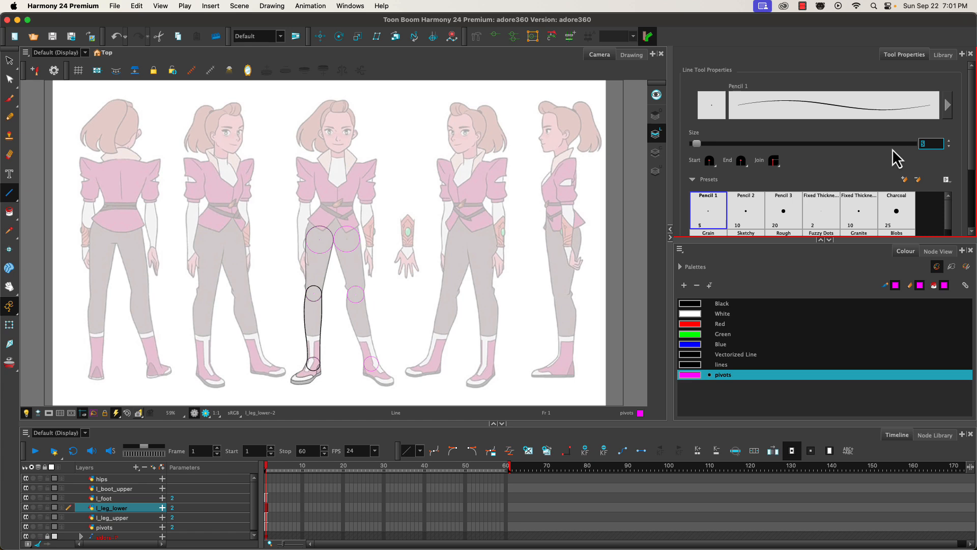
pyautogui.press('Return')
pyautogui.click(690, 364)
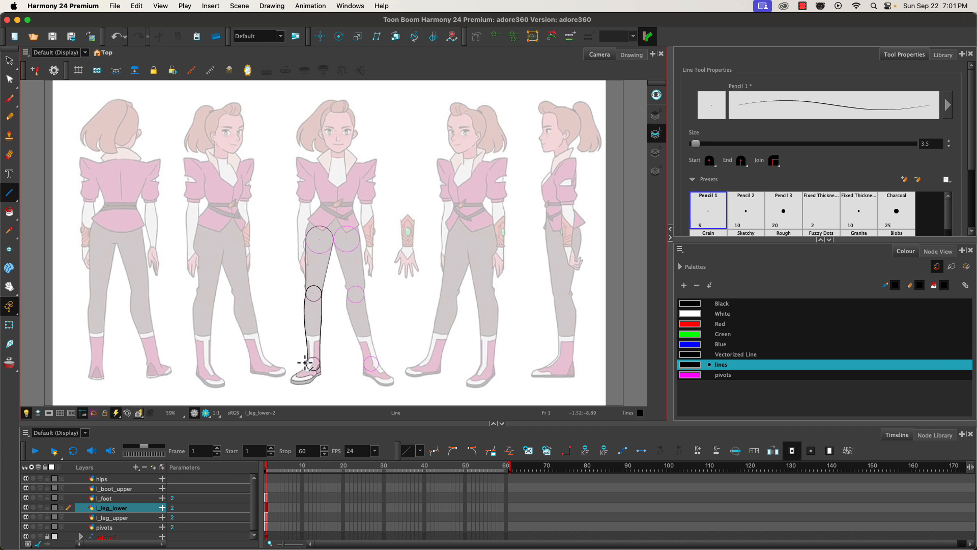
pyautogui.scroll(8, 305, 363)
pyautogui.scroll(-2, 293, 349)
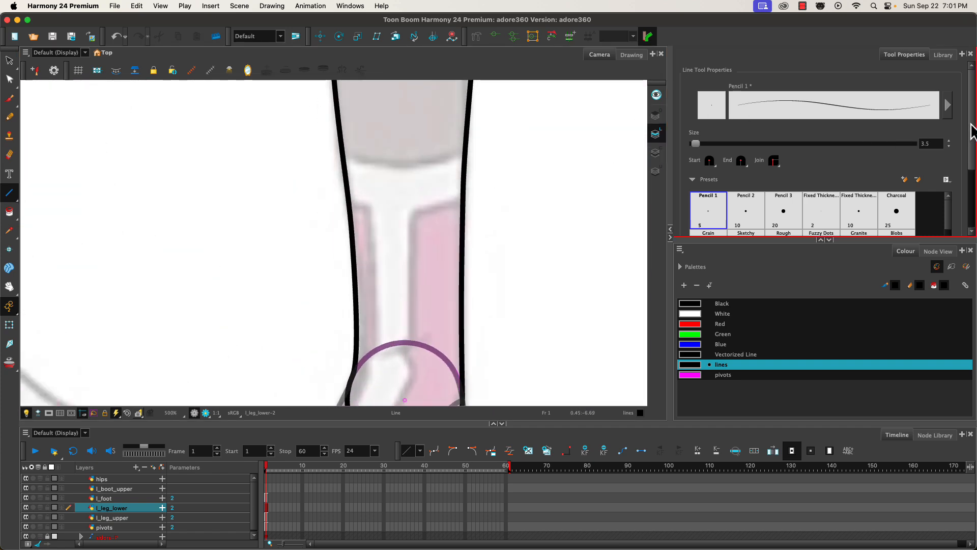
pyautogui.scroll(-4, 956, 153)
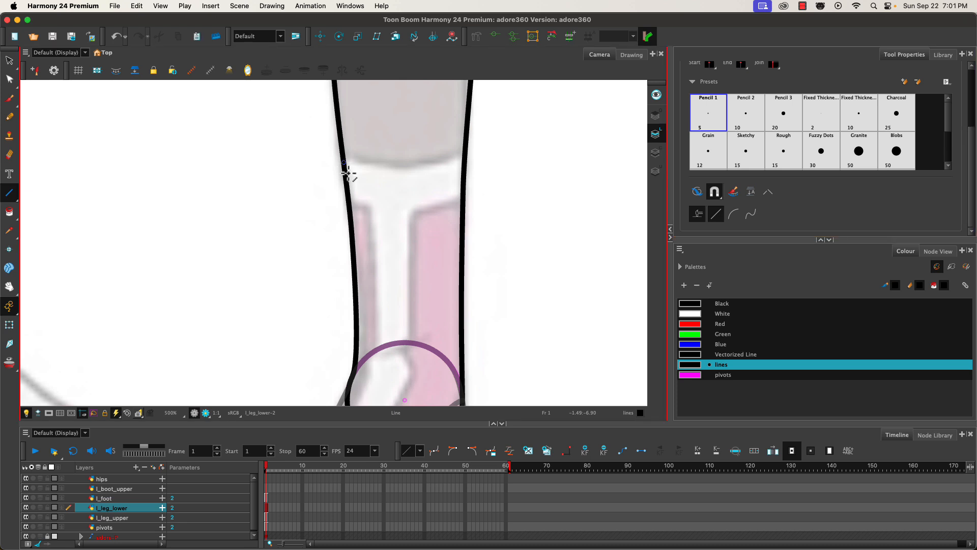
pyautogui.moveTo(348, 184); pyautogui.dragTo(465, 181)
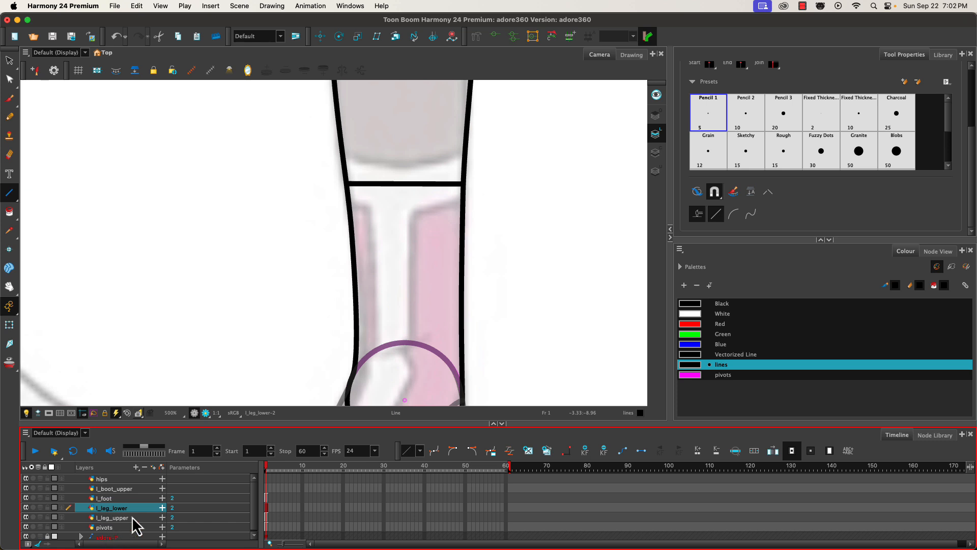
# Step: Expand the reference group below pivots and select its adore layer with the Select tool, showing the art in full colour
pyautogui.scroll(-1, 224, 524)
pyautogui.click(81, 535)
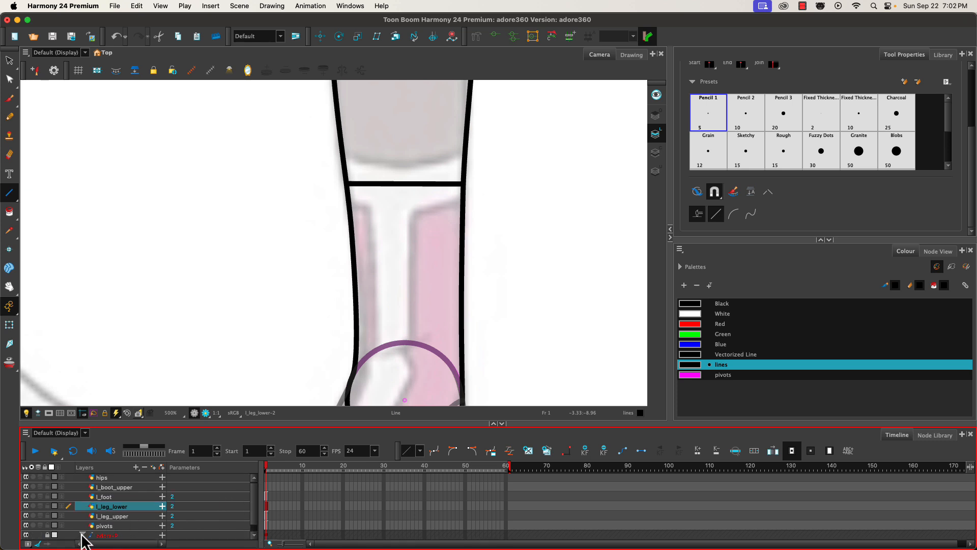
pyautogui.scroll(-1, 254, 510)
pyautogui.click(118, 534)
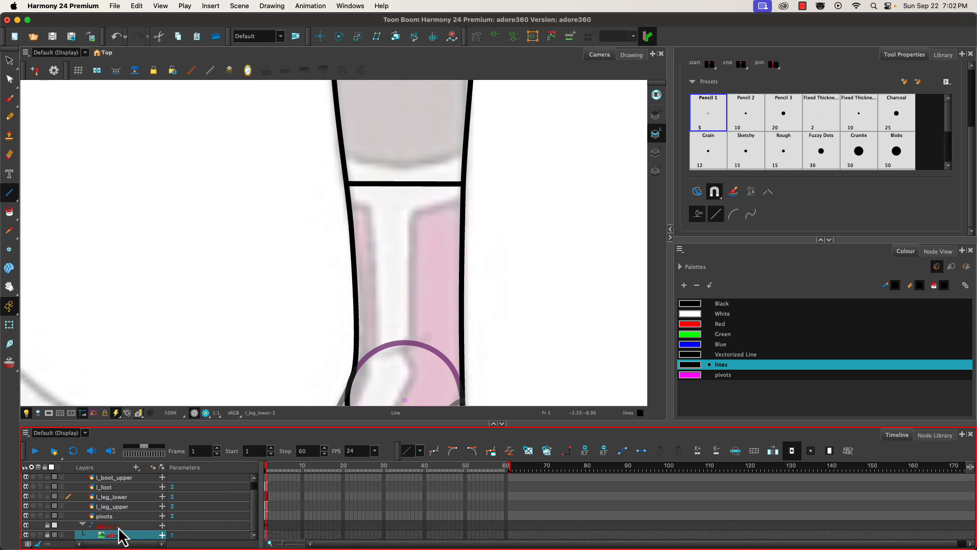
pyautogui.click(9, 60)
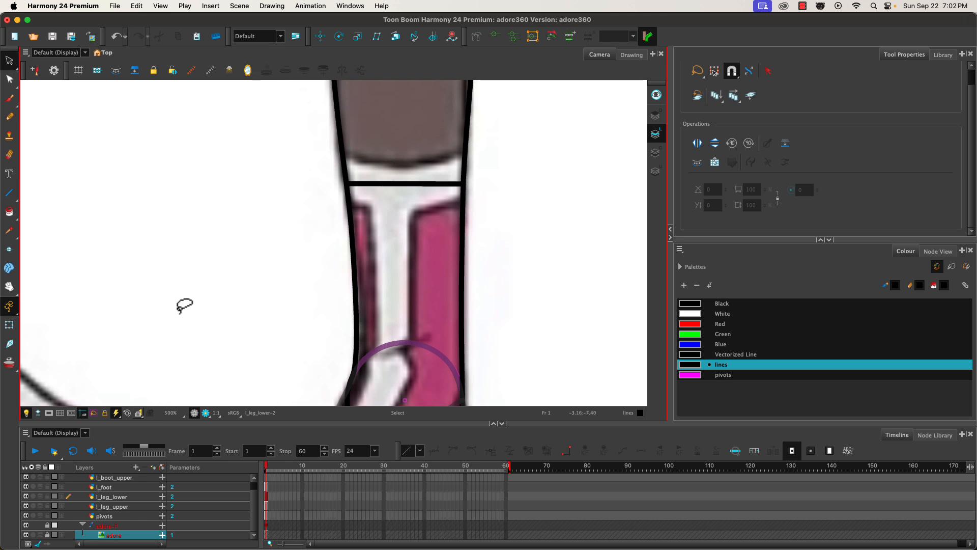
pyautogui.scroll(-3, 382, 332)
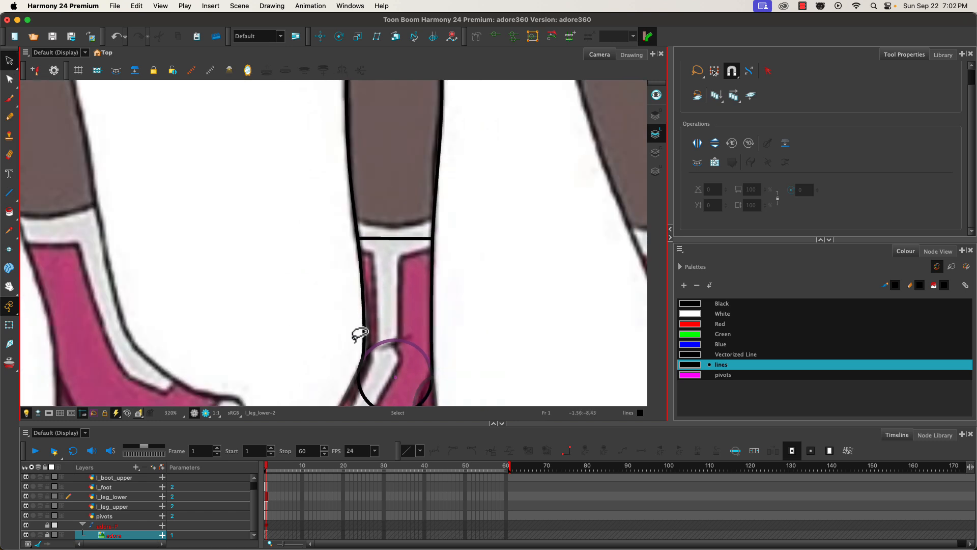
pyautogui.moveTo(360, 333); pyautogui.dragTo(402, 239)
# Step: Add a palette colour named pants and sample its brown from the reference trousers above the boot
pyautogui.click(690, 400)
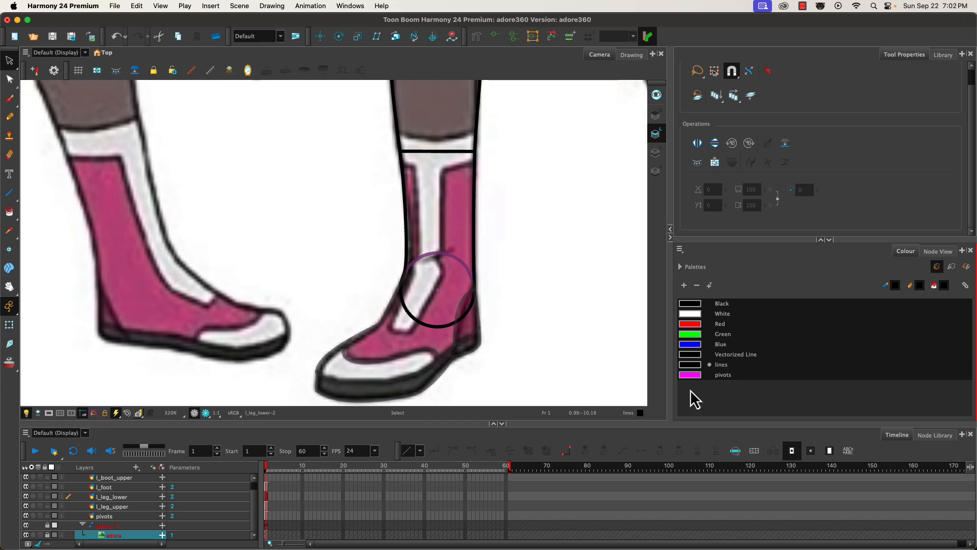
pyautogui.click(684, 285)
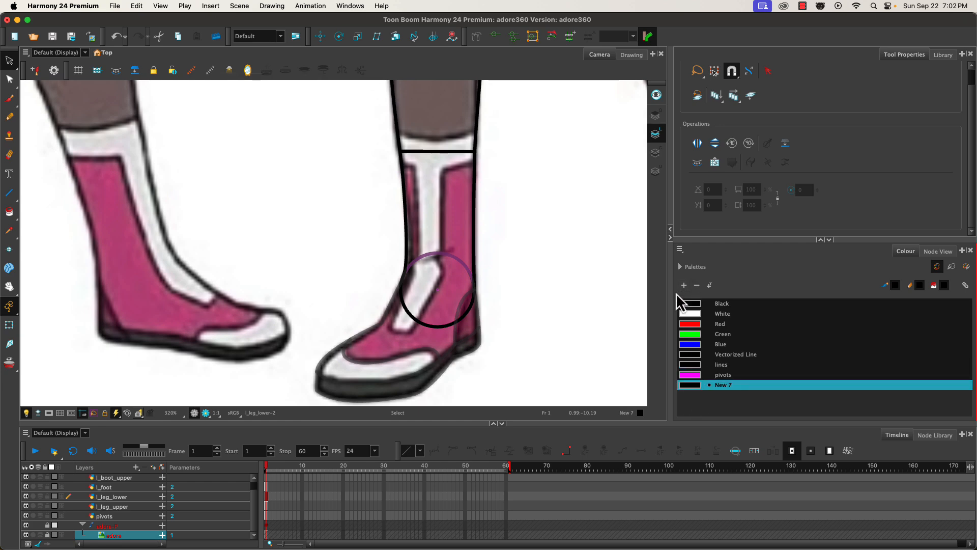
pyautogui.doubleClick(687, 385)
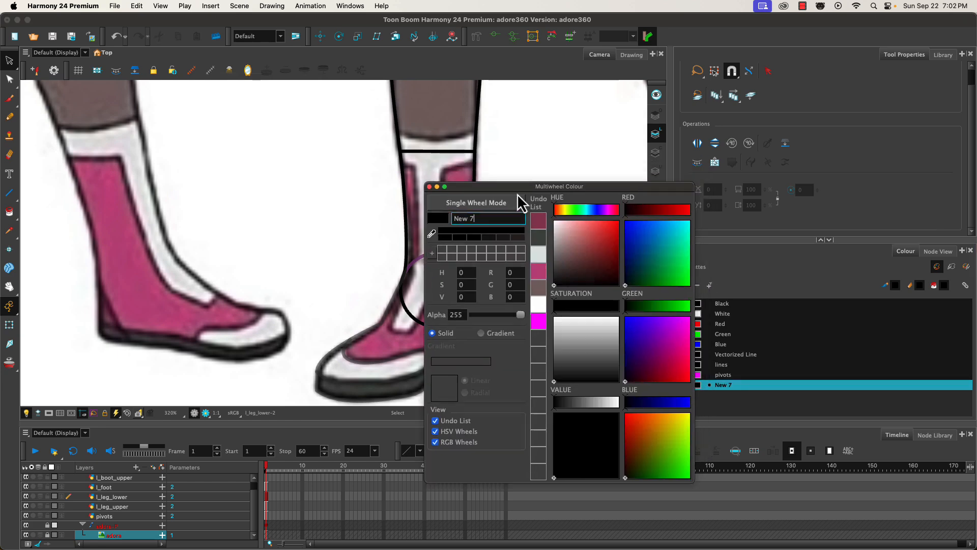
pyautogui.moveTo(517, 193); pyautogui.dragTo(158, 164)
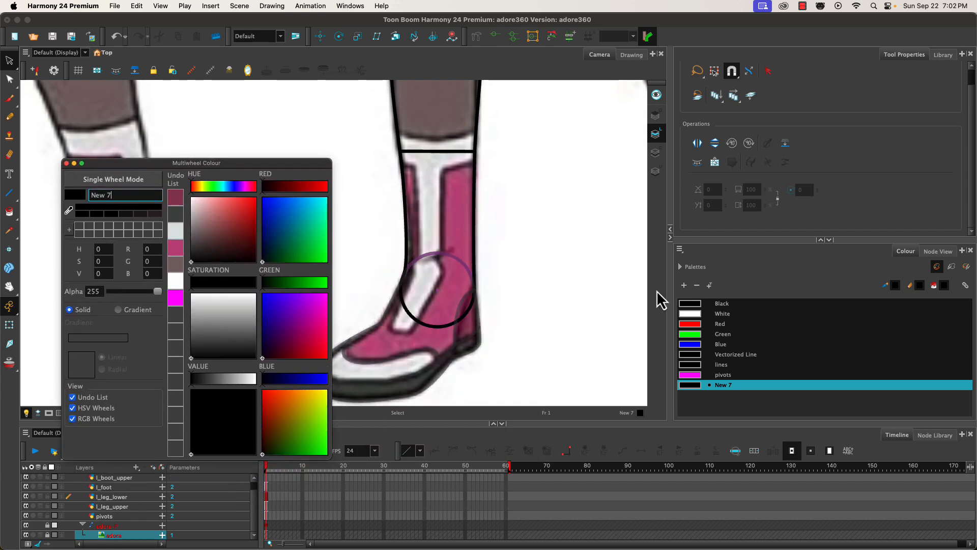
pyautogui.moveTo(114, 195); pyautogui.dragTo(77, 199)
pyautogui.write('pants')
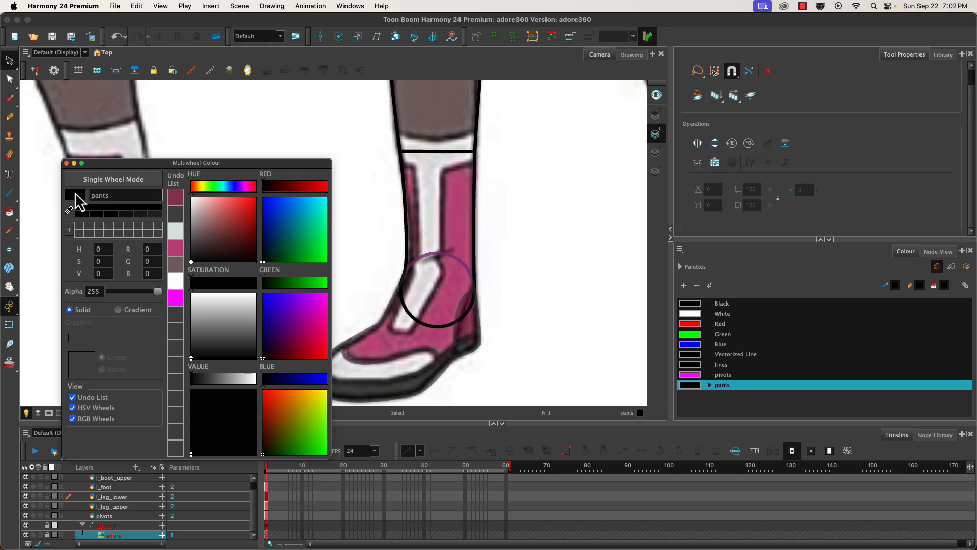
pyautogui.click(68, 210)
pyautogui.click(424, 120)
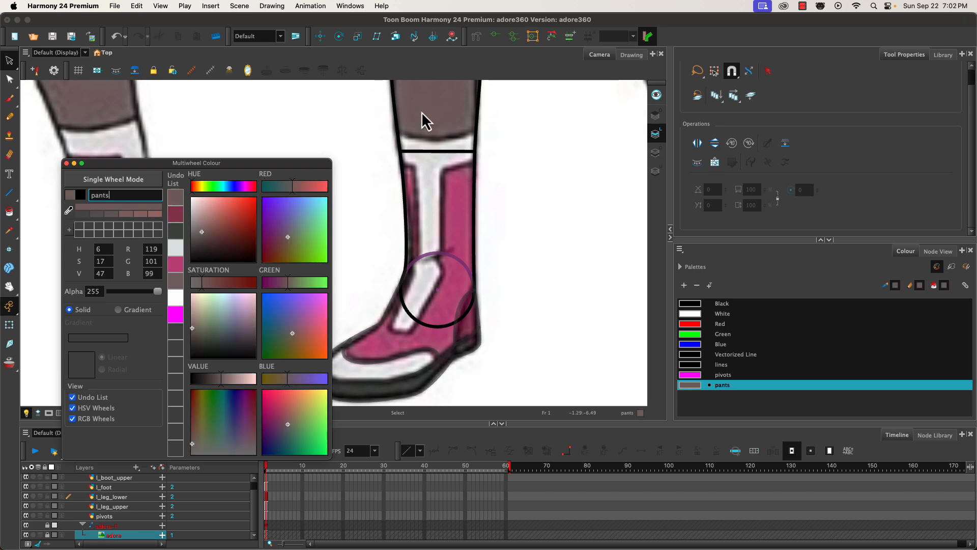
# Step: Add a palette colour named boot and sample its pink from the boot in the reference art
pyautogui.click(684, 286)
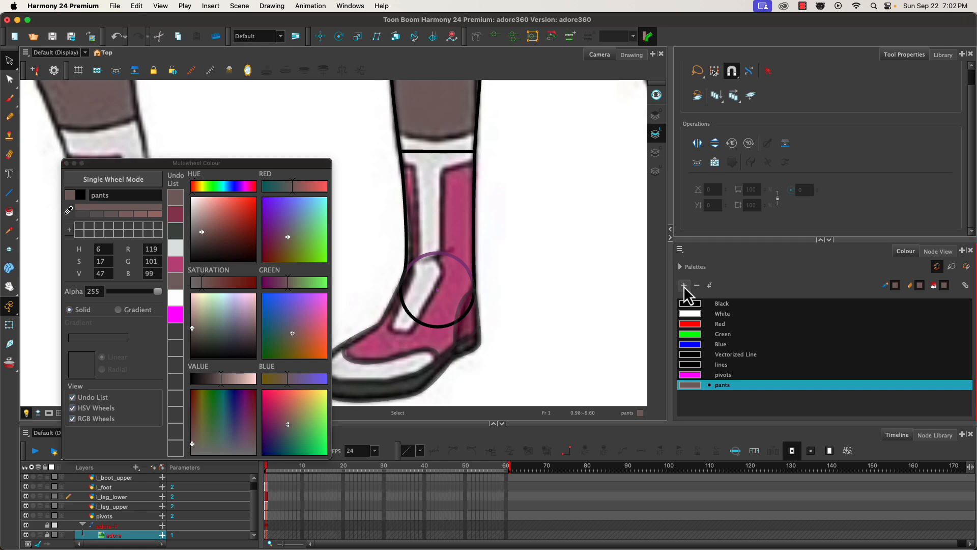
pyautogui.click(96, 195)
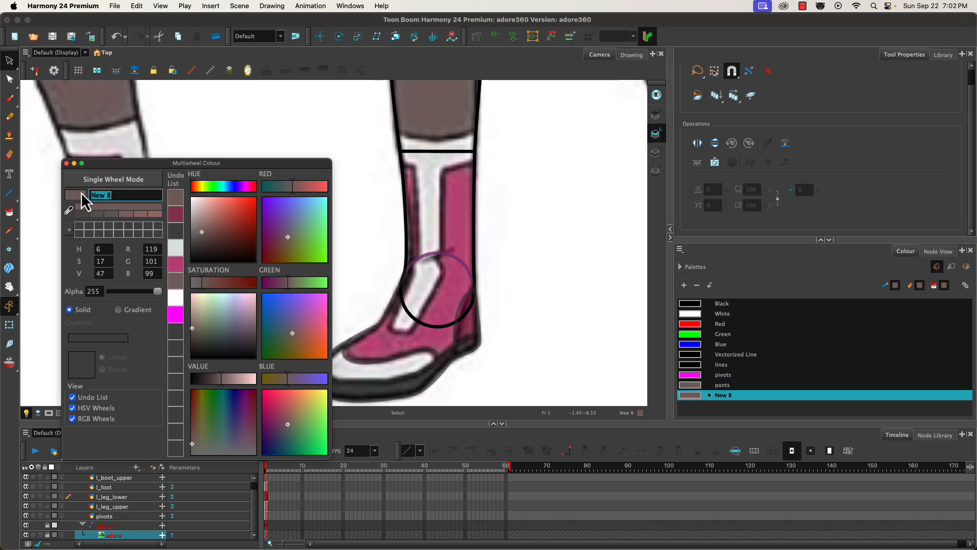
pyautogui.write('boot')
pyautogui.click(68, 210)
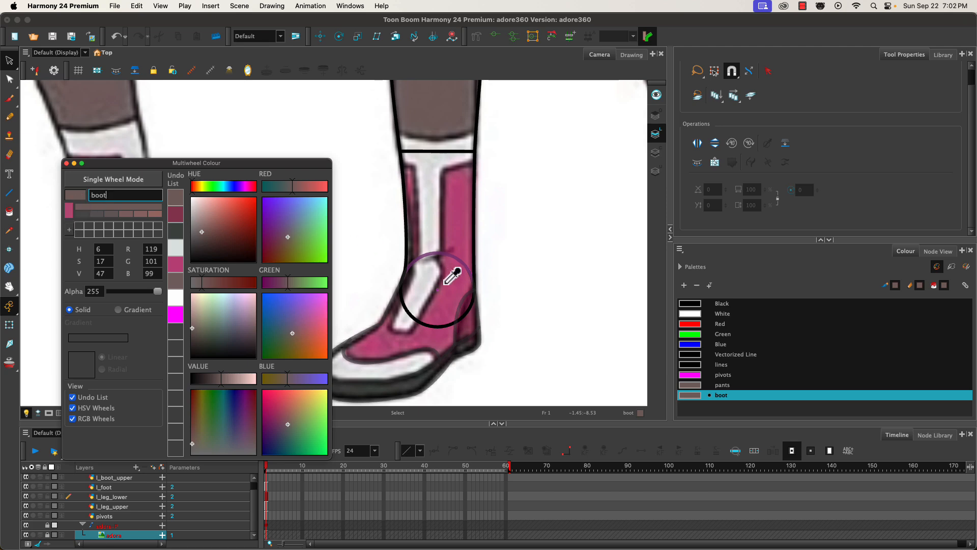
pyautogui.click(459, 282)
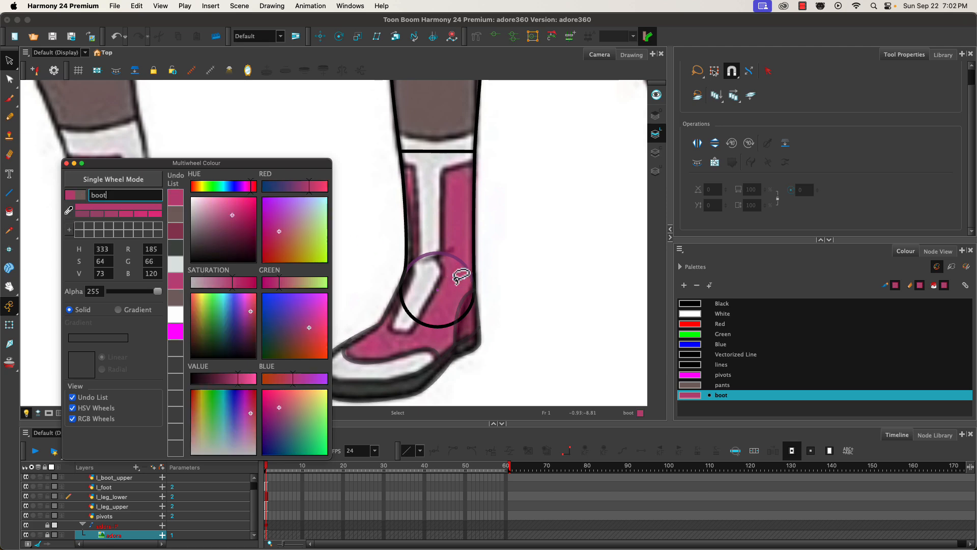
# Step: Add a palette colour named boot heel and sample its dark pink from the heel in the reference art
pyautogui.click(684, 285)
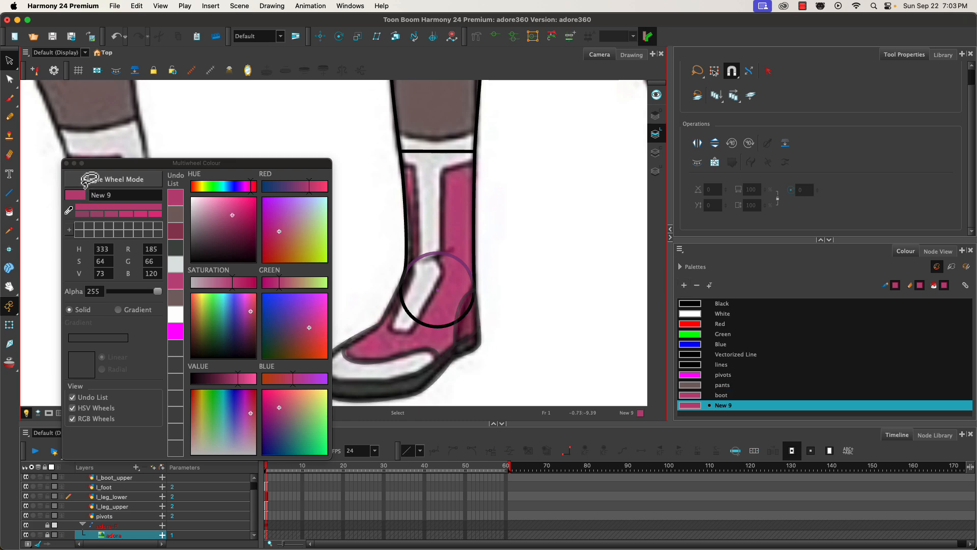
pyautogui.click(118, 195)
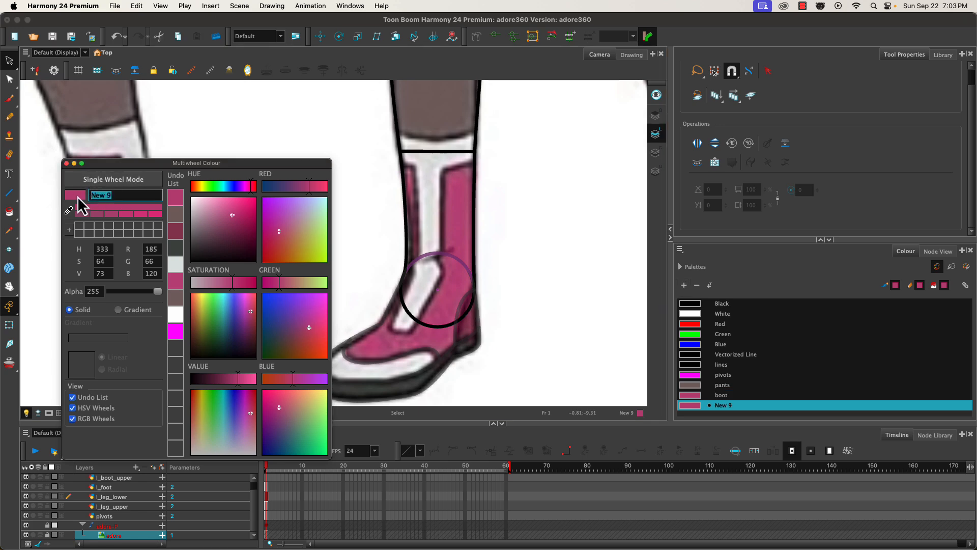
pyautogui.write('boot heel')
pyautogui.click(471, 319)
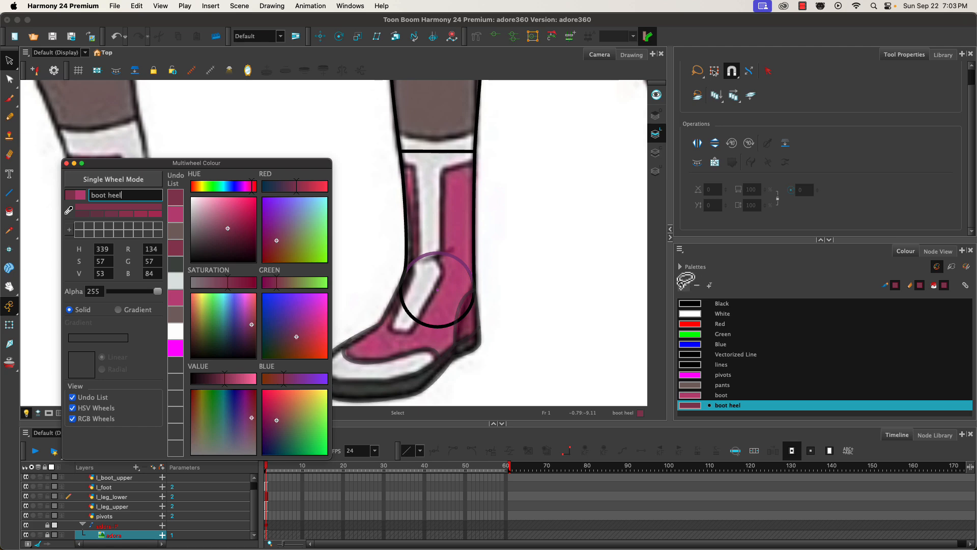
# Step: Add a palette colour named boot sole and sample its dark grey from the sole in the reference art
pyautogui.click(684, 285)
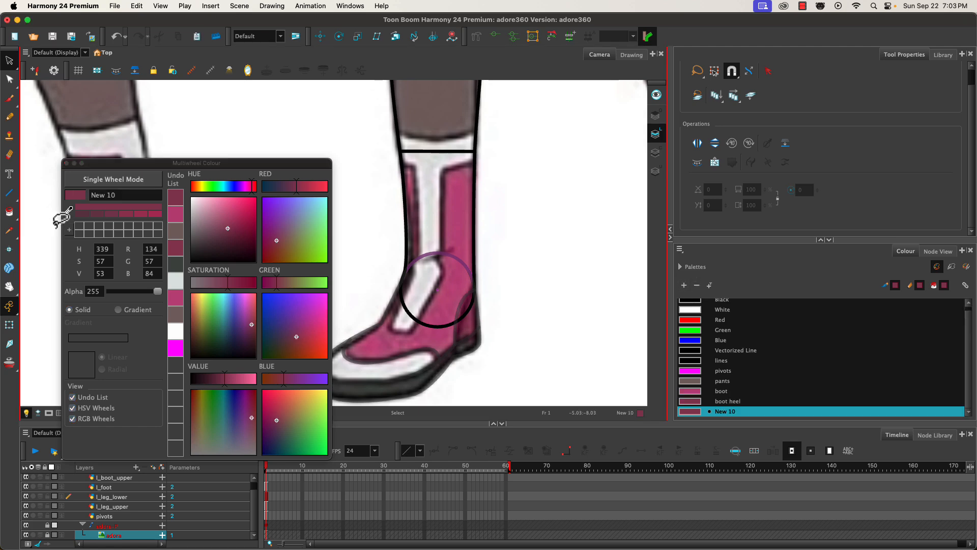
pyautogui.click(95, 196)
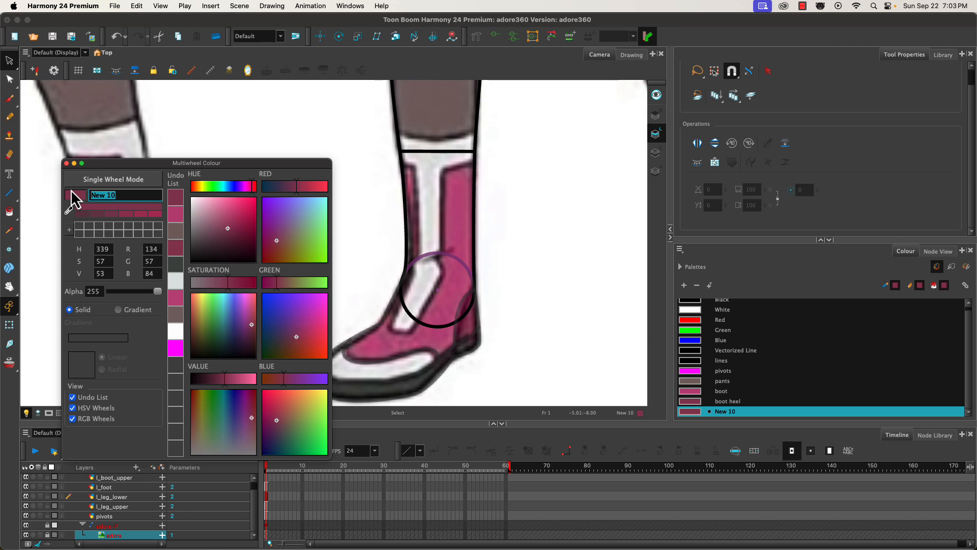
pyautogui.write('boot sole')
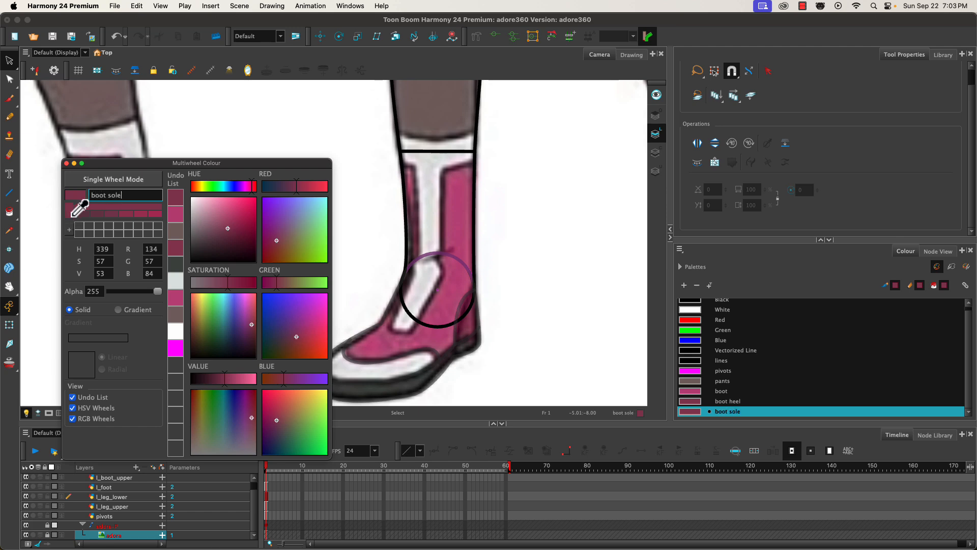
pyautogui.click(375, 388)
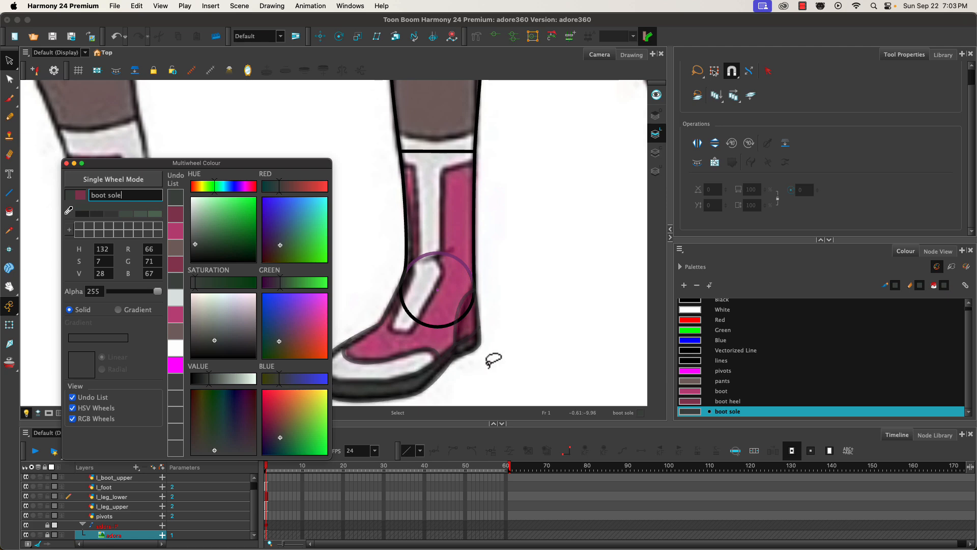
# Step: Add a palette colour named boot stripe, sample its off-white from the reference boot's stripe, and close the colour editor
pyautogui.click(684, 286)
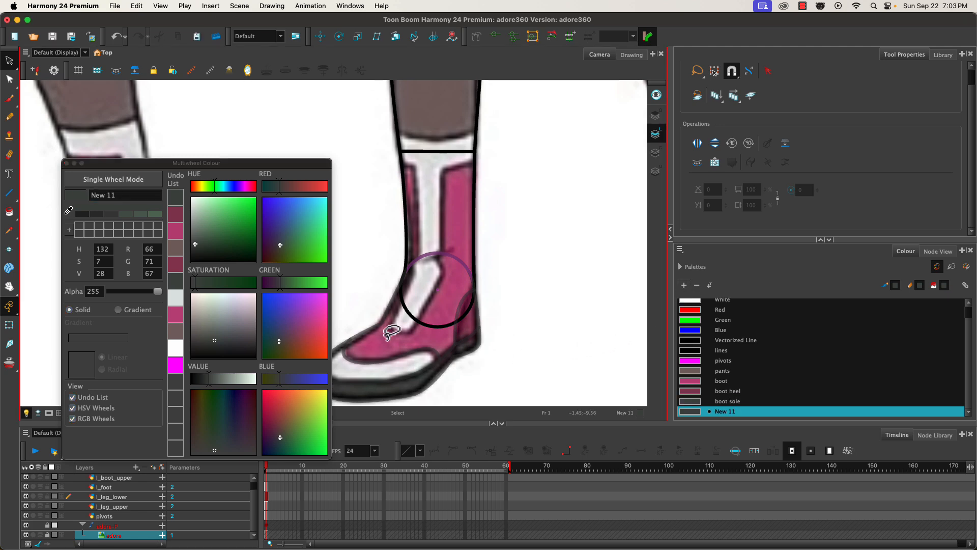
pyautogui.click(122, 196)
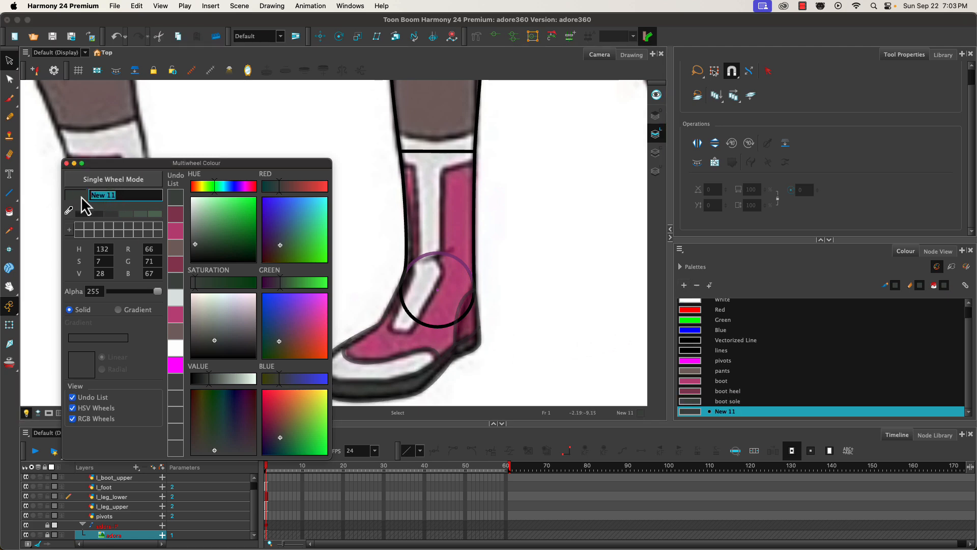
pyautogui.write('boot stripe')
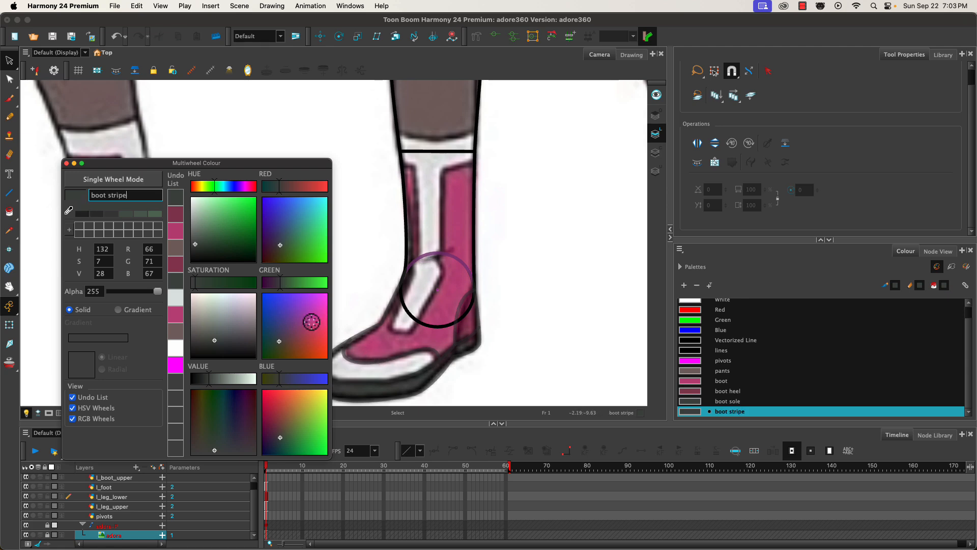
pyautogui.click(70, 210)
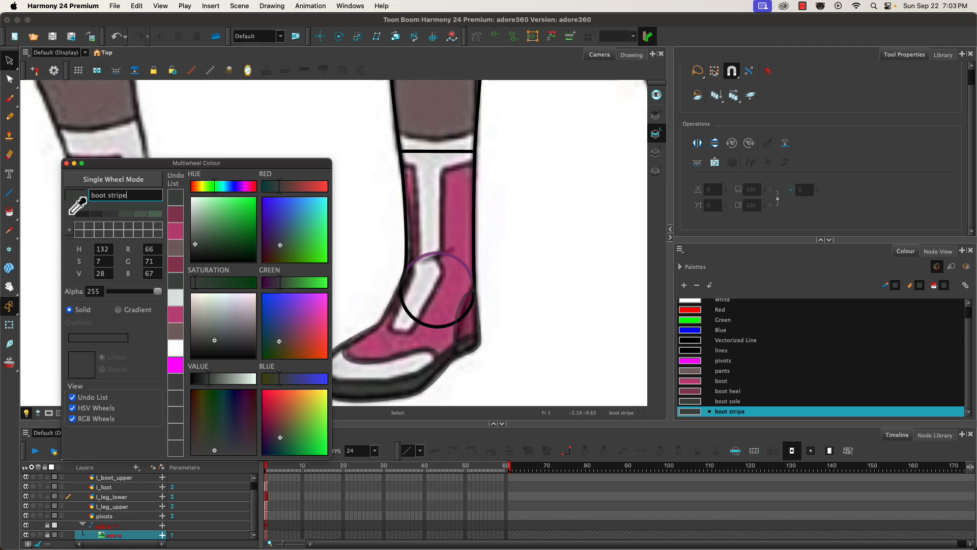
pyautogui.click(431, 210)
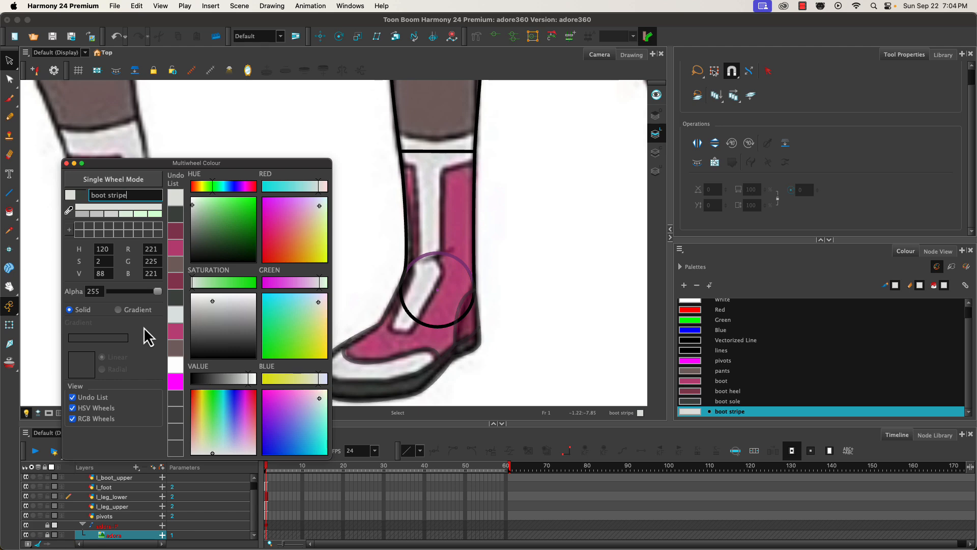
pyautogui.click(66, 164)
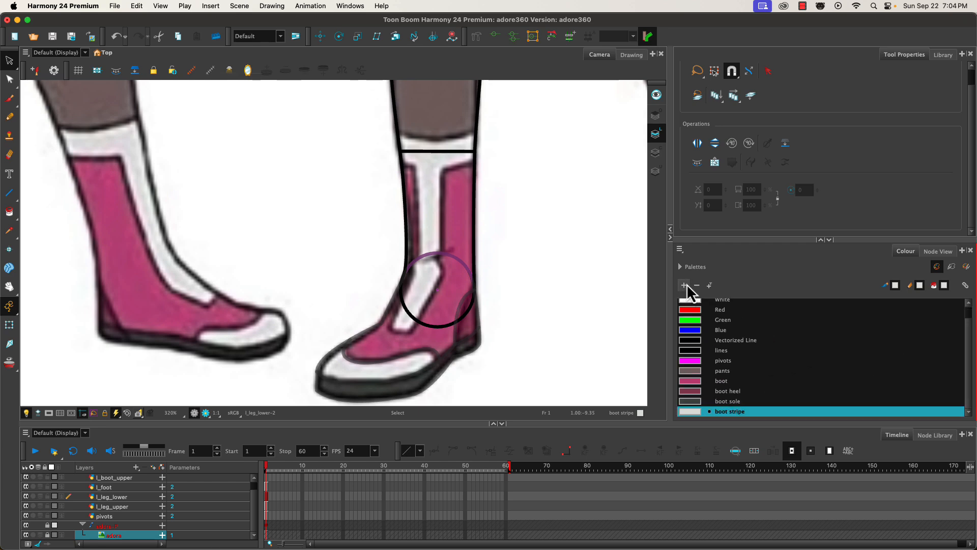
# Step: Display the palette's colours in Swatch Mode
pyautogui.click(679, 249)
pyautogui.moveTo(684, 269)
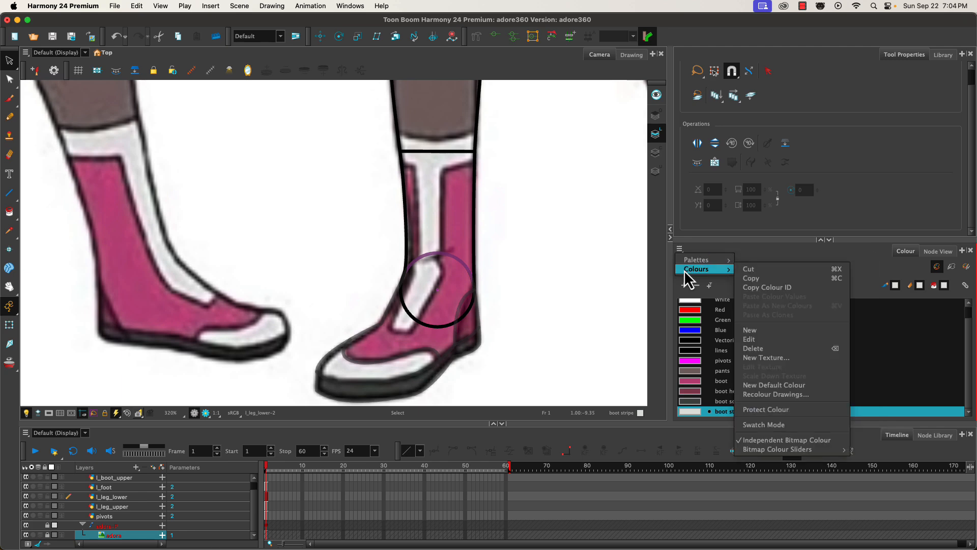
pyautogui.click(756, 424)
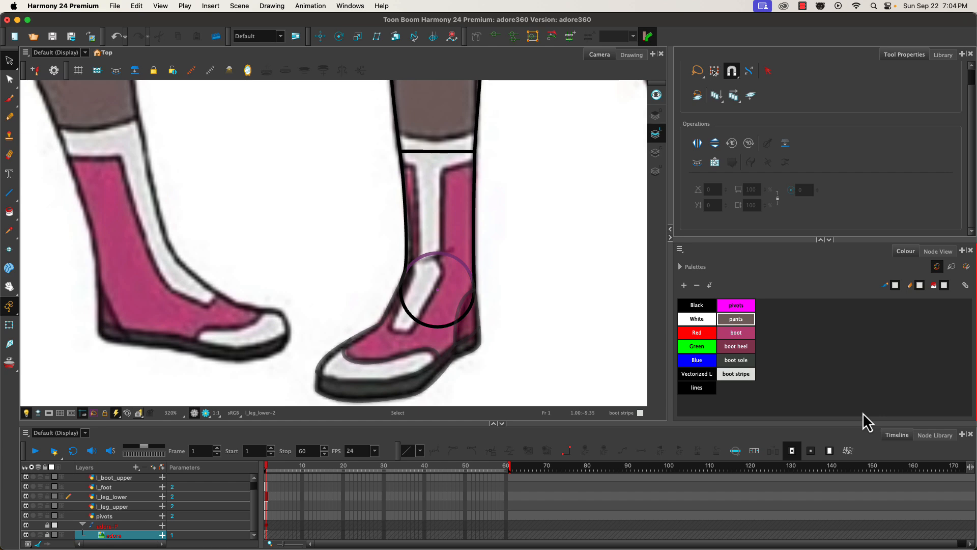
# Step: On the colour art of l_leg_upper, fill the whole upper leg shape with the pants colour using the Paint tool
pyautogui.click(109, 506)
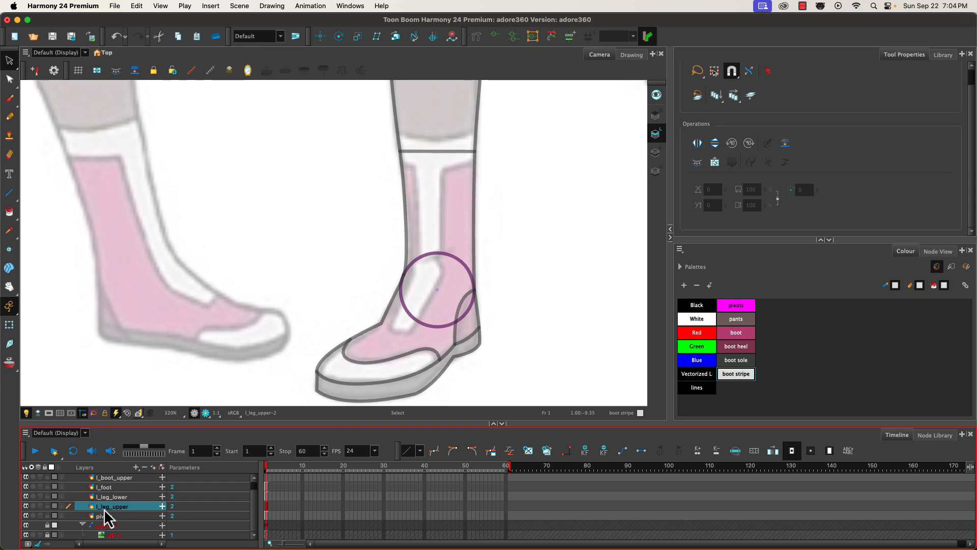
pyautogui.moveTo(280, 158); pyautogui.dragTo(279, 268)
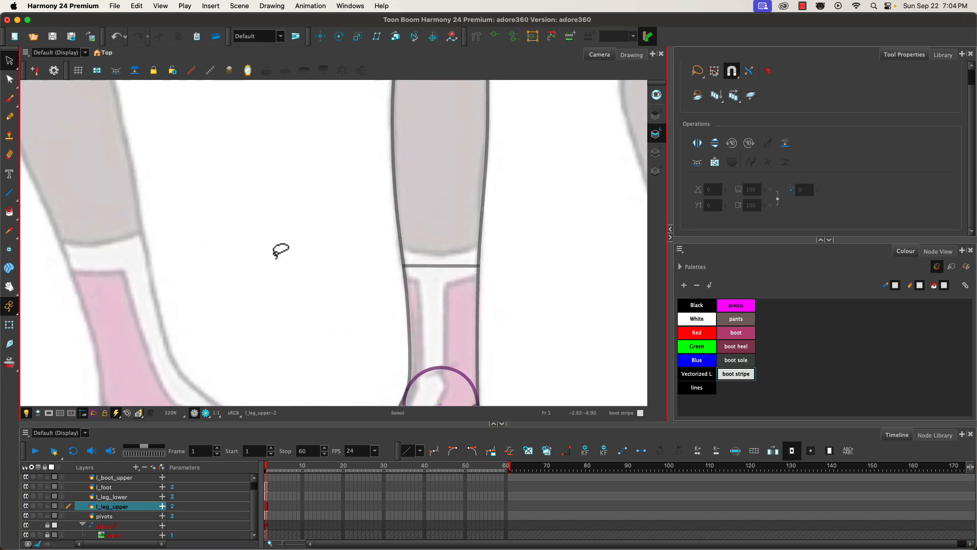
pyautogui.scroll(-2, 280, 251)
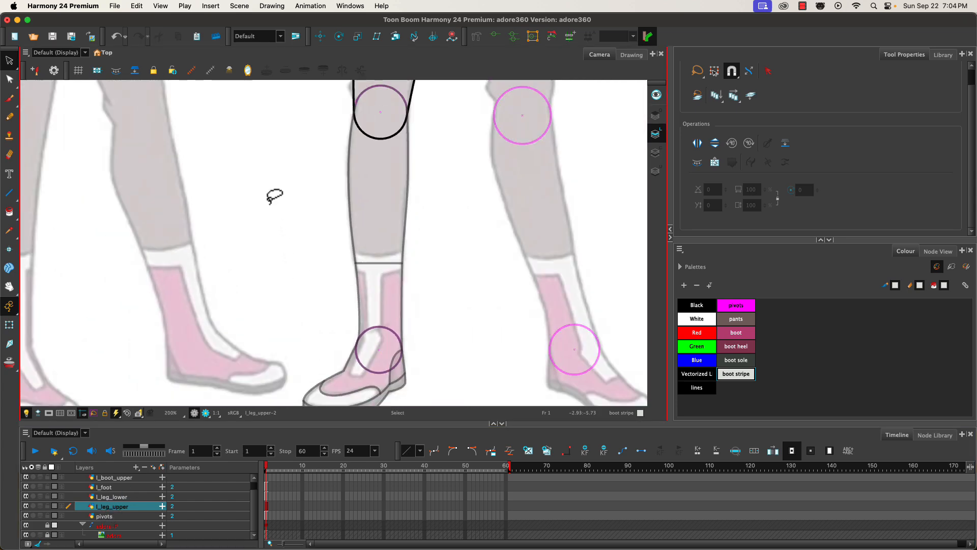
pyautogui.moveTo(275, 196); pyautogui.dragTo(285, 377)
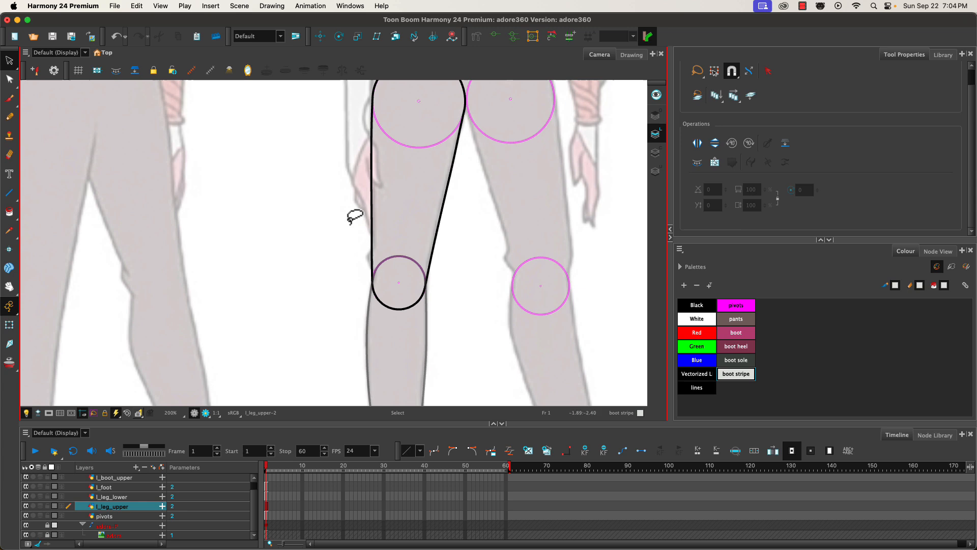
pyautogui.moveTo(350, 221); pyautogui.dragTo(467, 248)
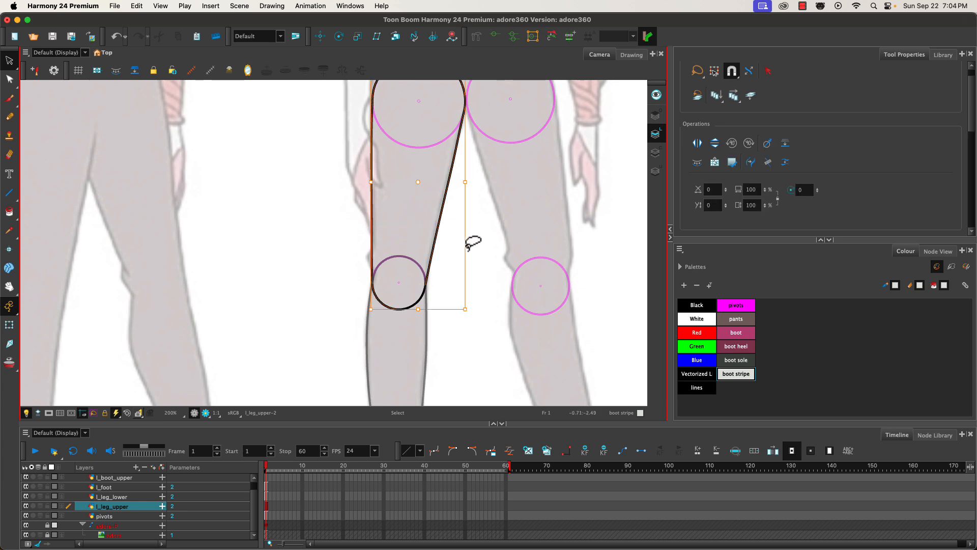
pyautogui.click(297, 287)
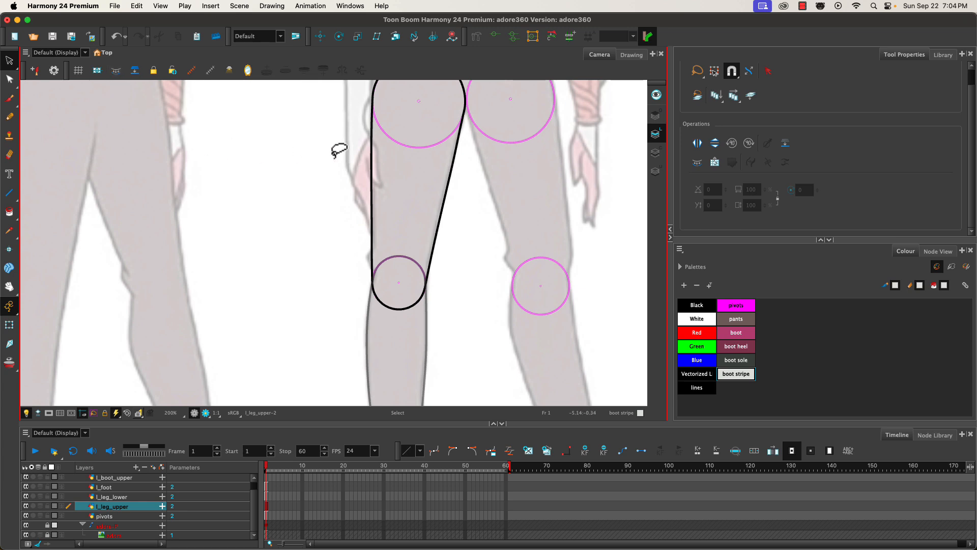
pyautogui.click(621, 56)
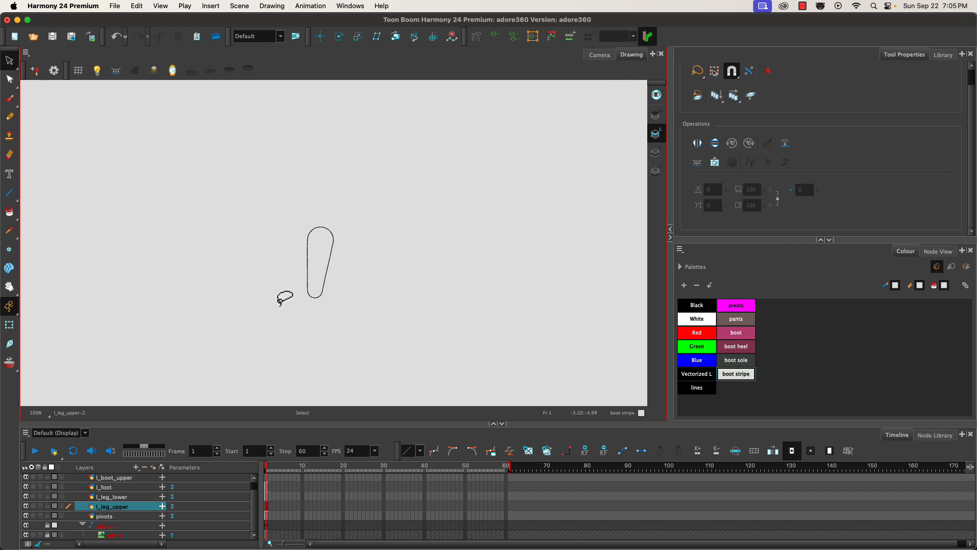
pyautogui.click(656, 154)
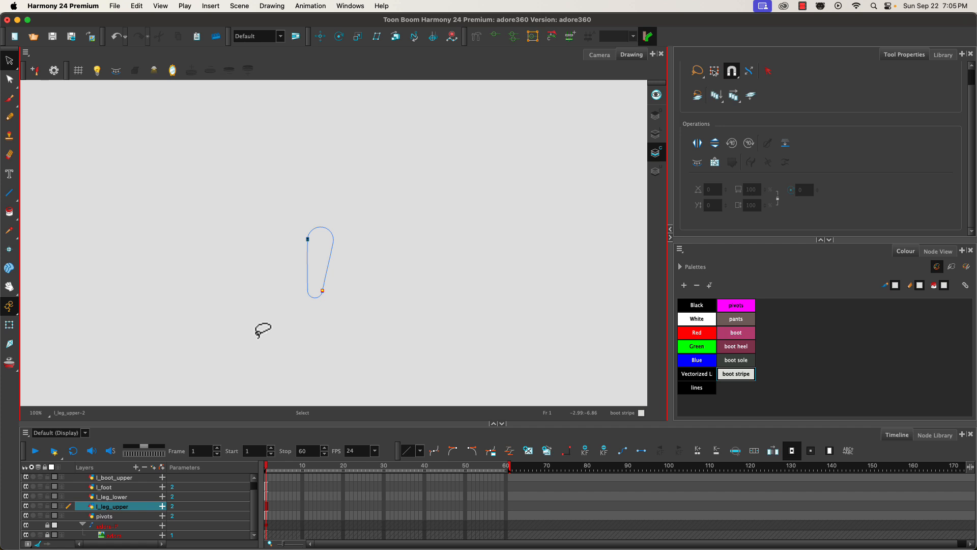
pyautogui.click(9, 212)
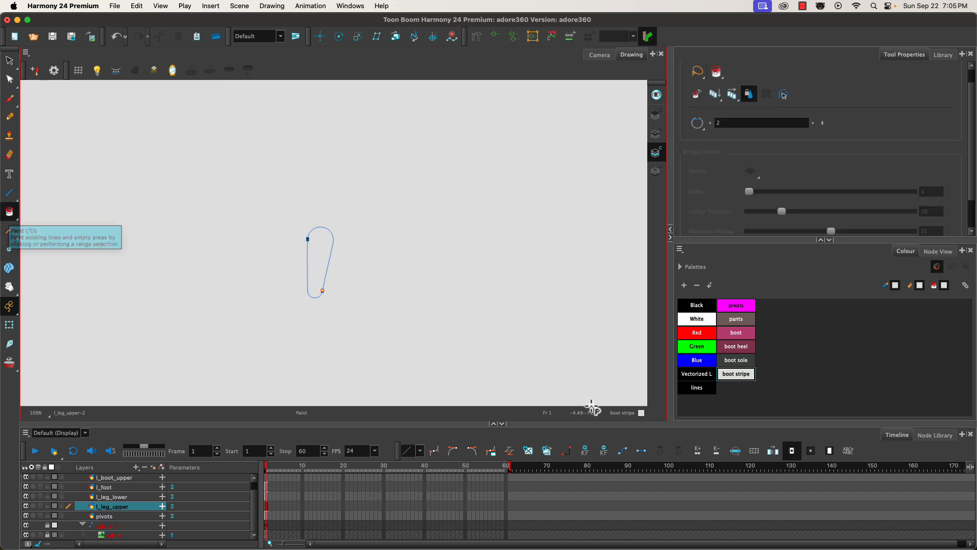
pyautogui.click(733, 321)
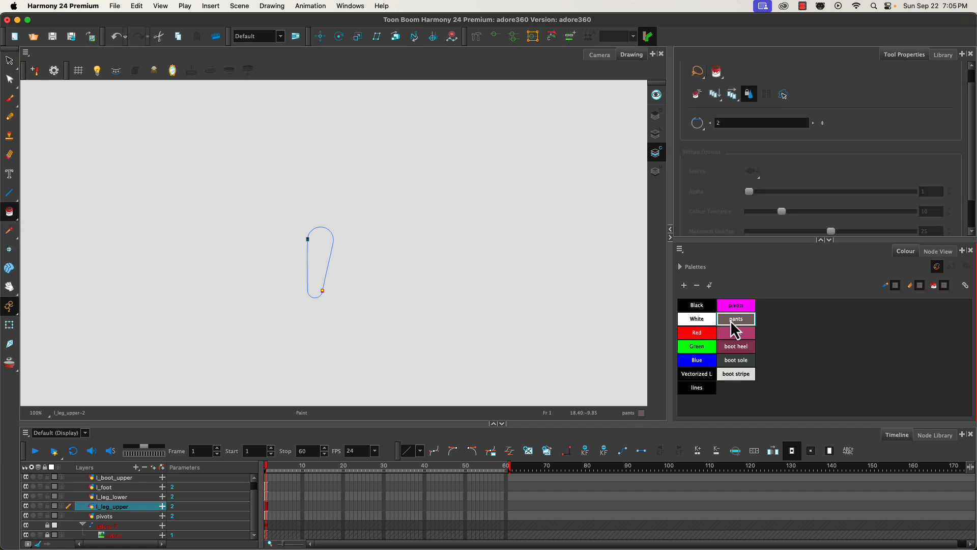
pyautogui.click(315, 250)
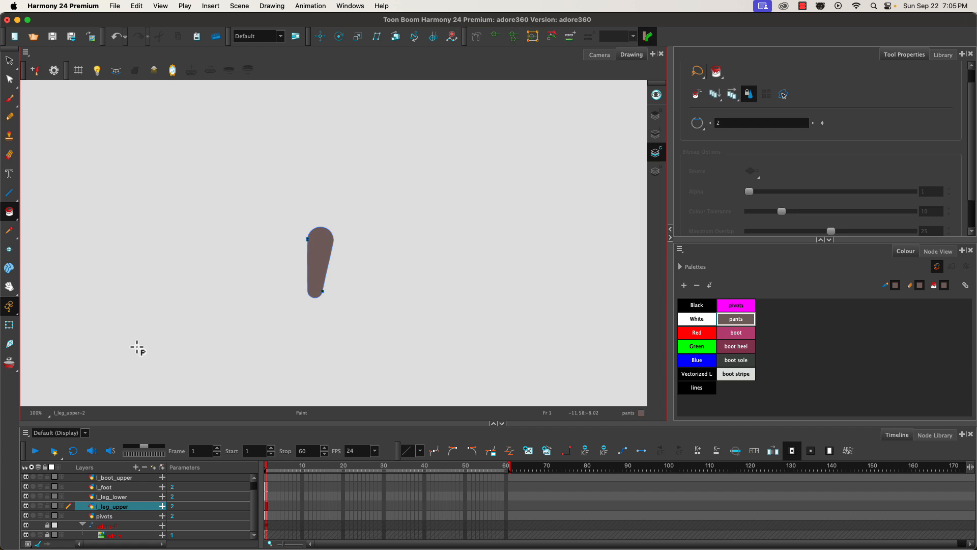
# Step: On the colour art of l_foot, fill the toe cap with boot stripe and the sole with boot sole
pyautogui.click(109, 497)
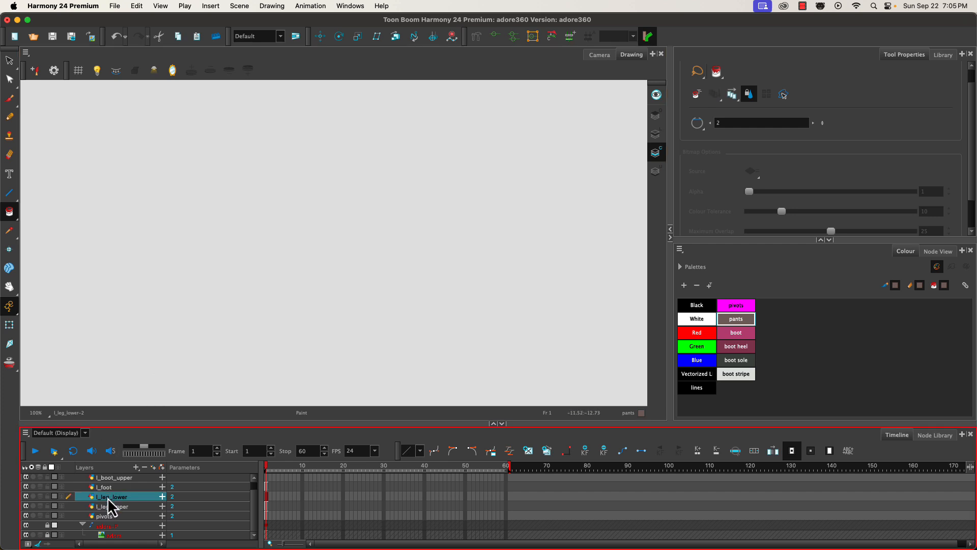
pyautogui.click(655, 133)
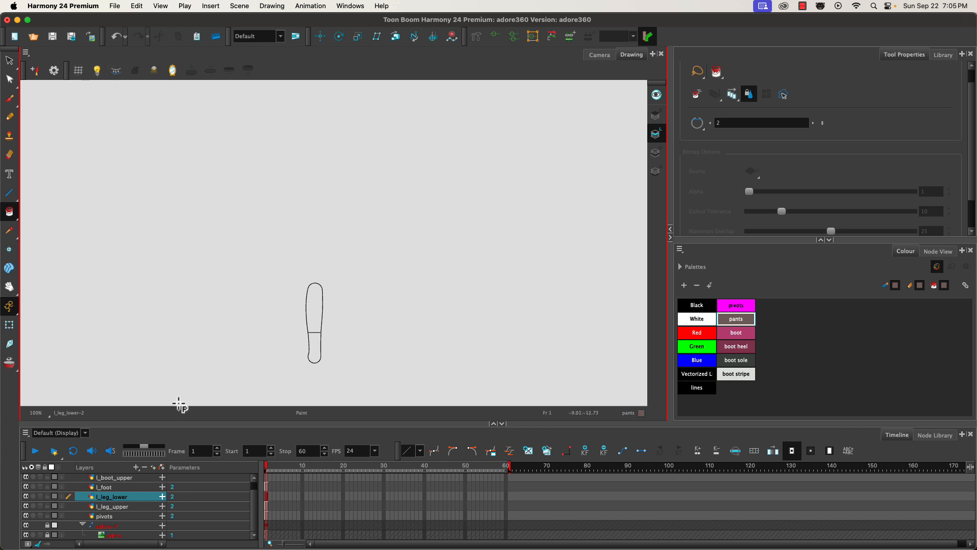
pyautogui.click(105, 487)
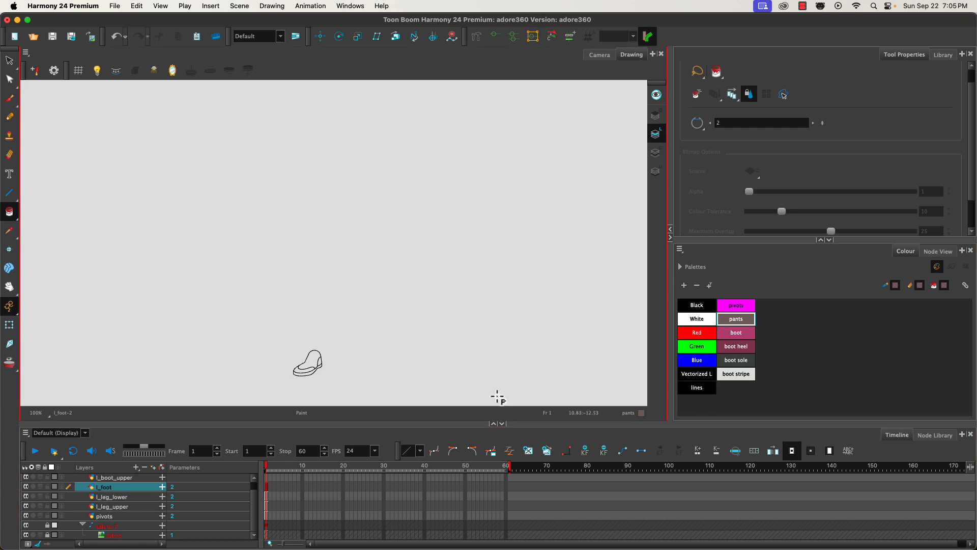
pyautogui.click(655, 154)
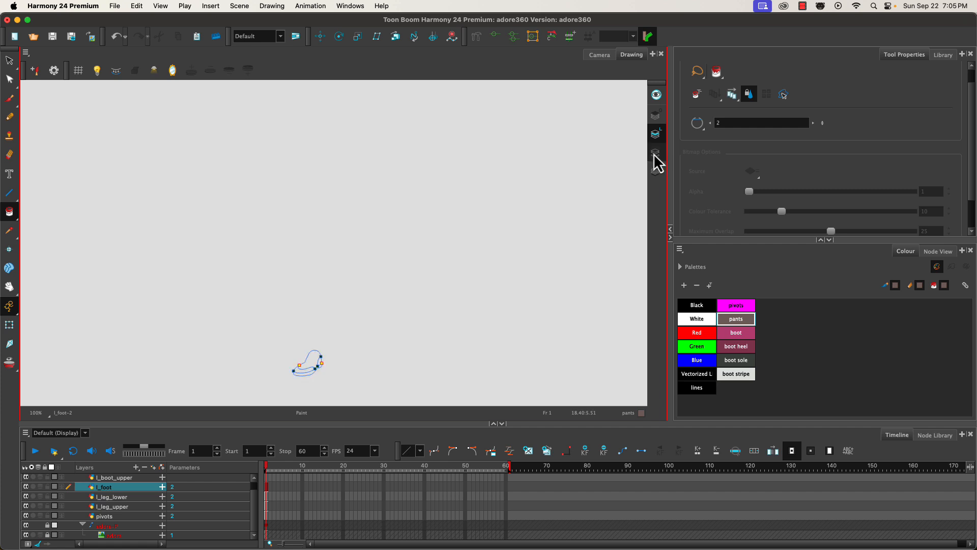
pyautogui.scroll(2, 291, 385)
pyautogui.scroll(3, 291, 385)
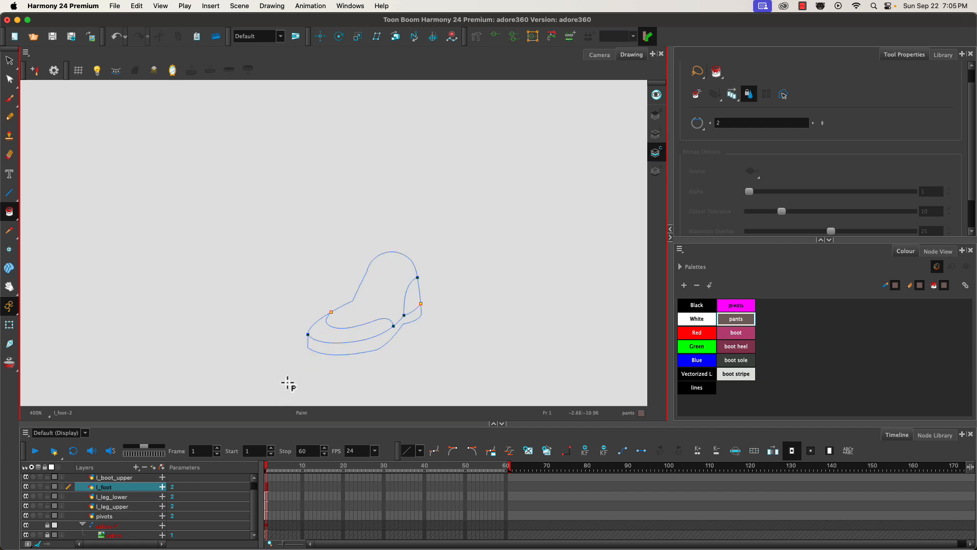
pyautogui.click(739, 376)
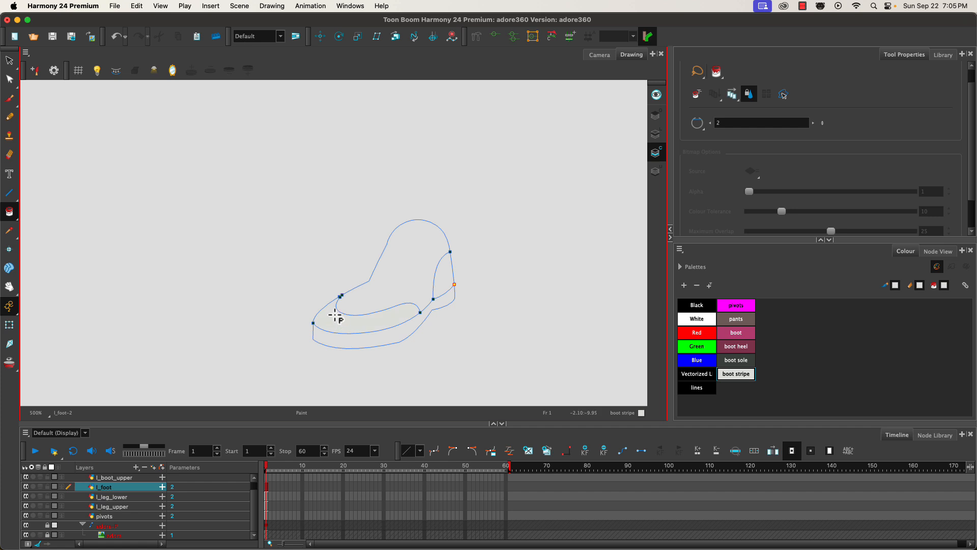
pyautogui.click(726, 360)
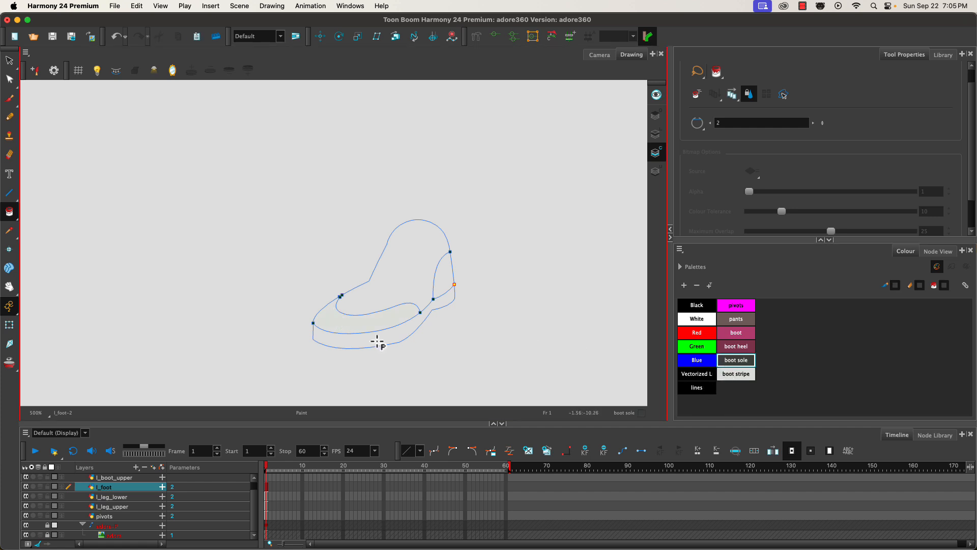
pyautogui.click(377, 336)
# Step: On l_foot, fill the heel patch with boot heel and the main boot shape with boot
pyautogui.click(736, 346)
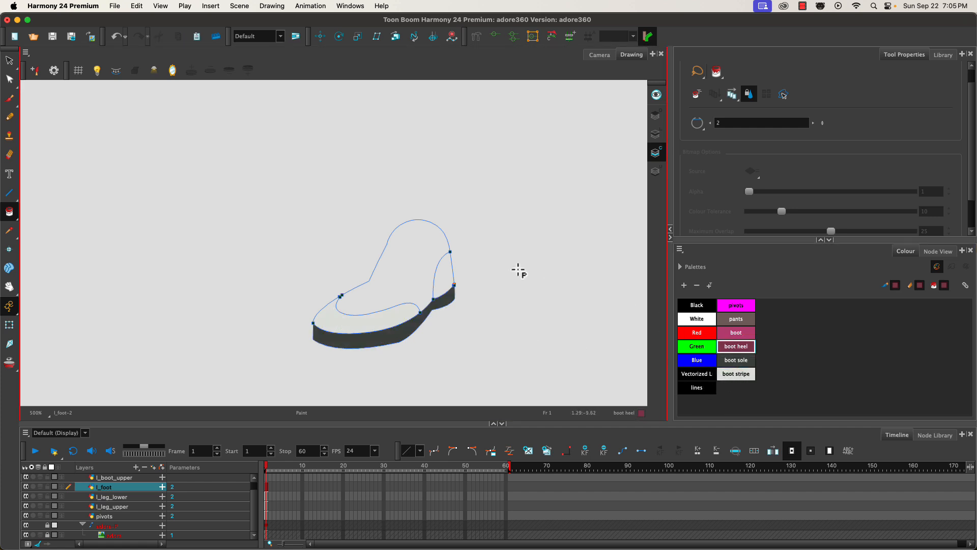
pyautogui.click(446, 271)
pyautogui.click(736, 332)
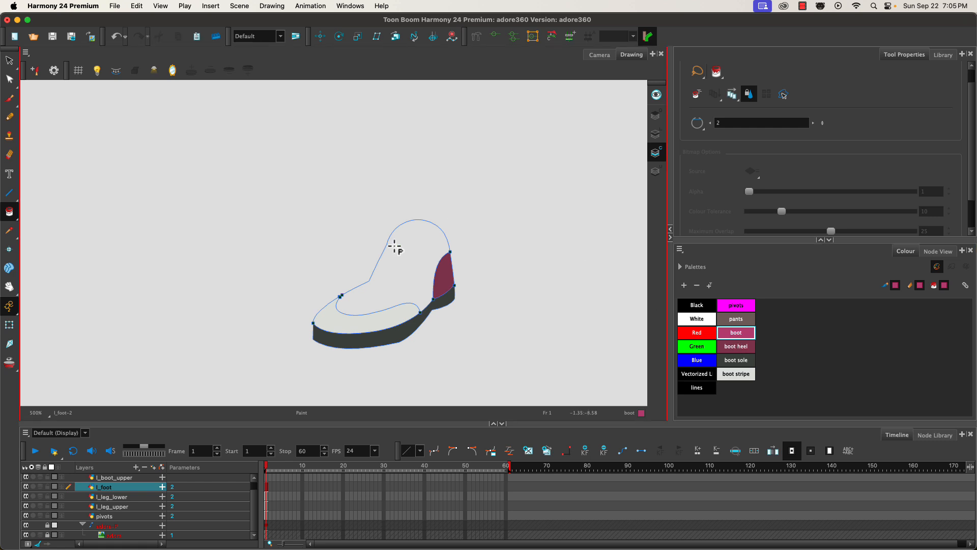
pyautogui.click(396, 281)
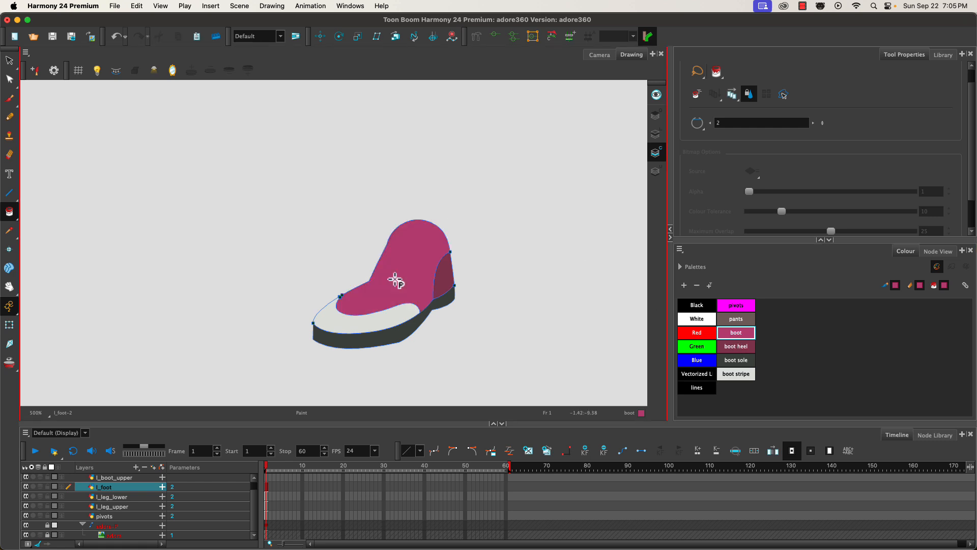
# Step: On l_leg_lower, fill the lower section with the boot colour and the section above it with pants
pyautogui.click(117, 496)
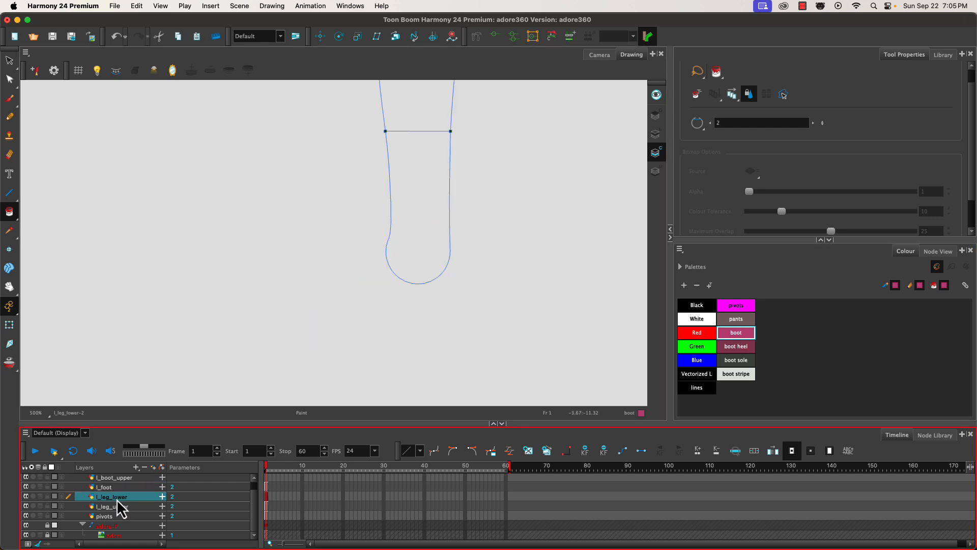
pyautogui.click(432, 214)
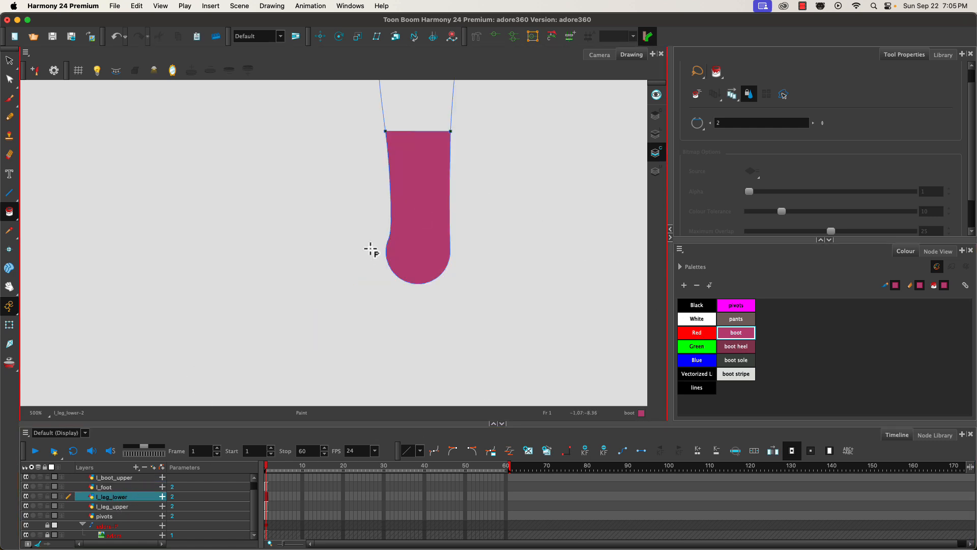
pyautogui.click(736, 321)
pyautogui.click(420, 105)
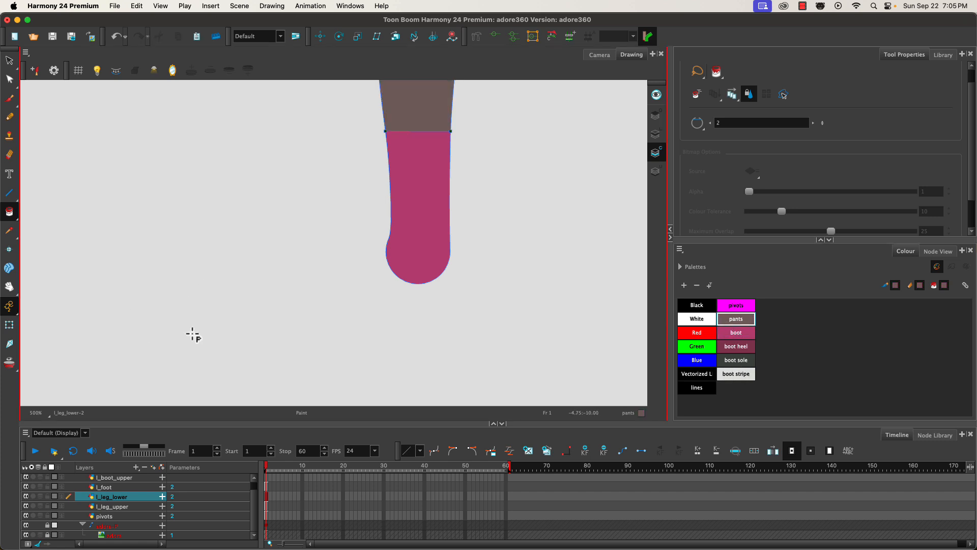
# Step: Return to the Camera view and hide the l_leg_lower, l_foot and pivots layers to expose the reference boot
pyautogui.click(599, 55)
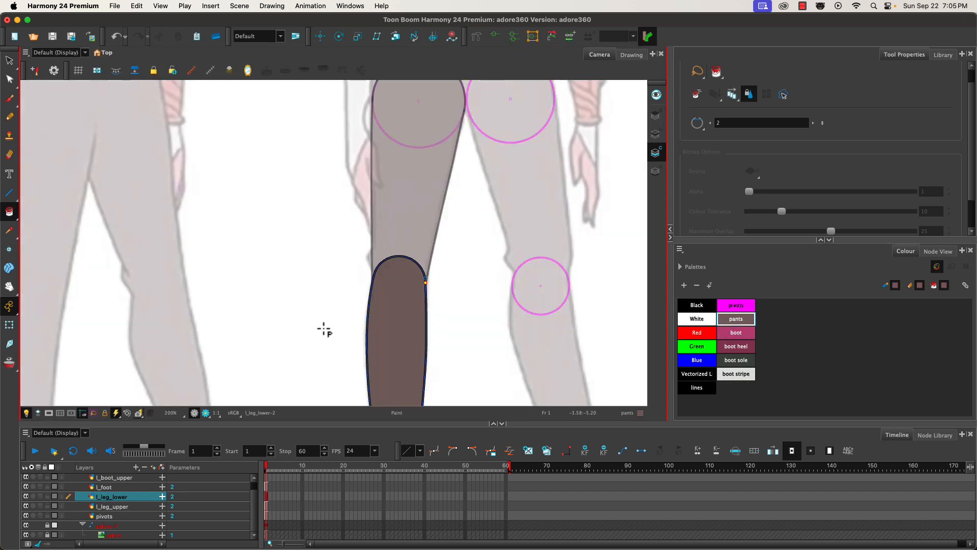
pyautogui.click(10, 324)
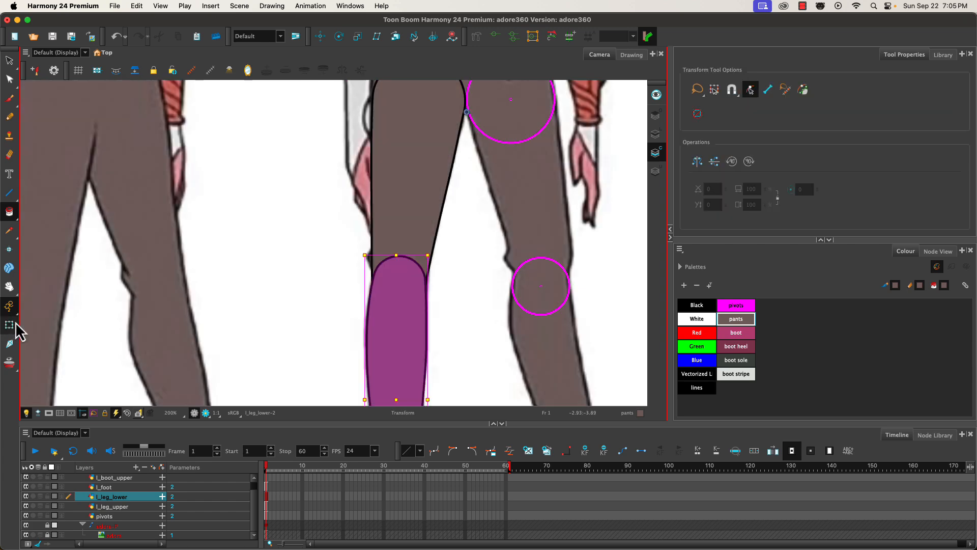
pyautogui.click(298, 334)
pyautogui.press('space')
pyautogui.moveTo(302, 347); pyautogui.dragTo(342, 148)
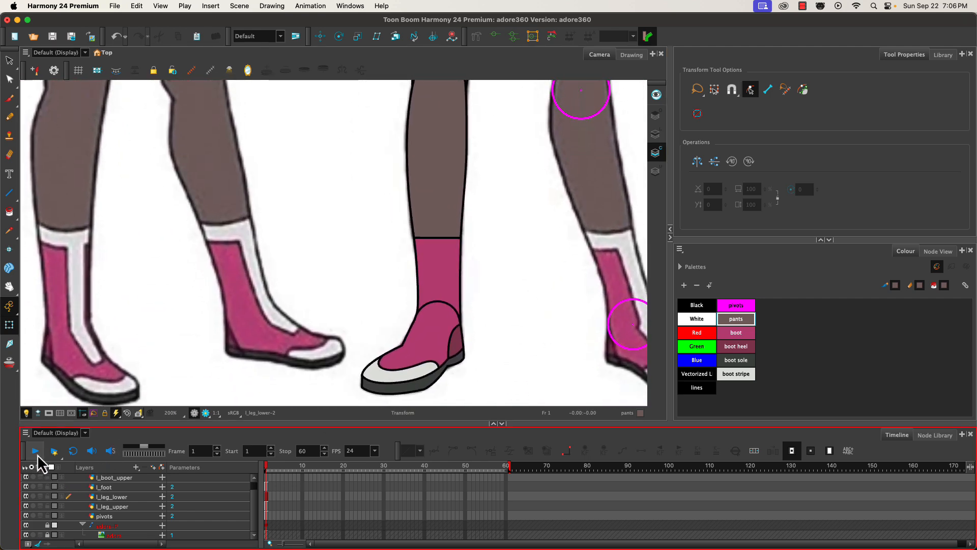
pyautogui.click(26, 496)
pyautogui.click(26, 487)
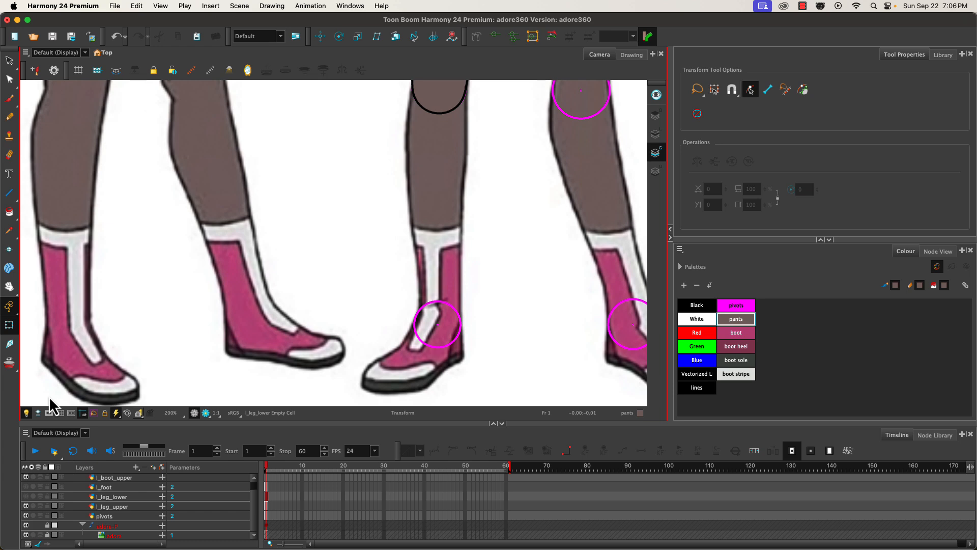
pyautogui.click(26, 515)
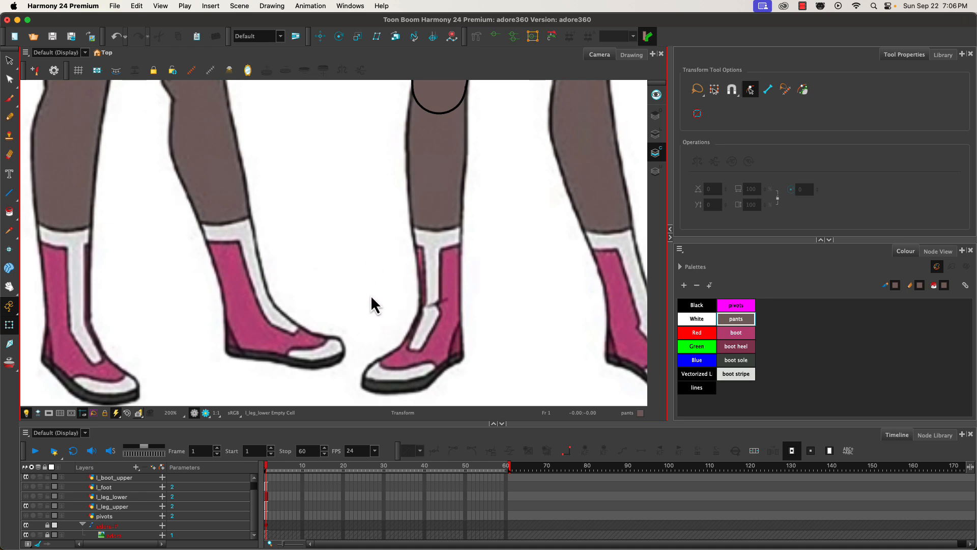
pyautogui.moveTo(370, 272); pyautogui.dragTo(412, 196)
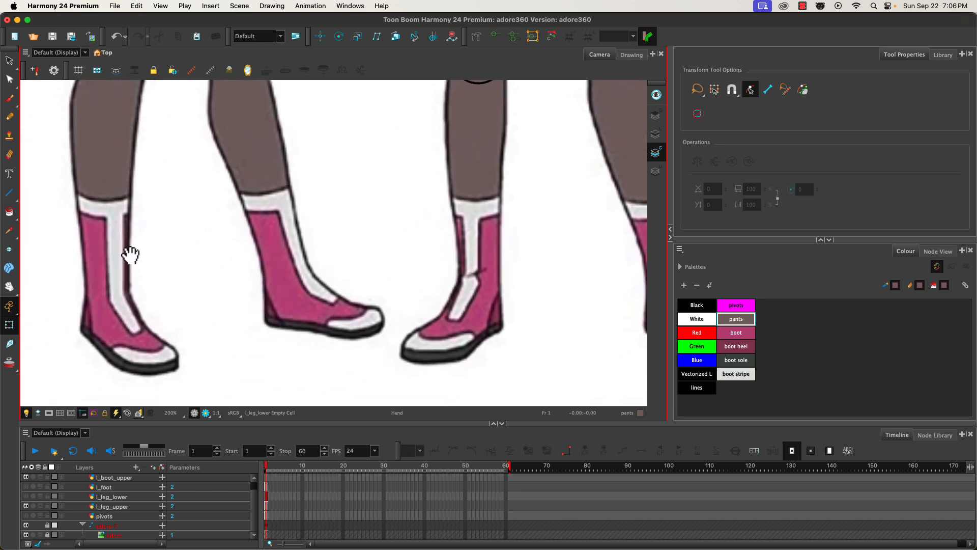
pyautogui.moveTo(341, 160); pyautogui.dragTo(375, 331)
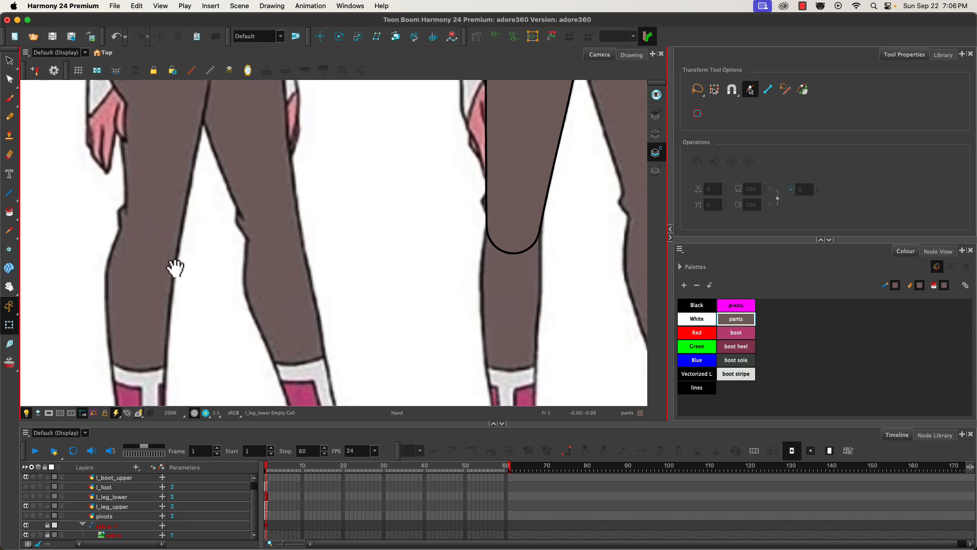
pyautogui.moveTo(414, 330)
pyautogui.mouseDown()
pyautogui.moveTo(300, 261)
pyautogui.moveTo(334, 175)
pyautogui.moveTo(350, 167)
pyautogui.mouseUp()
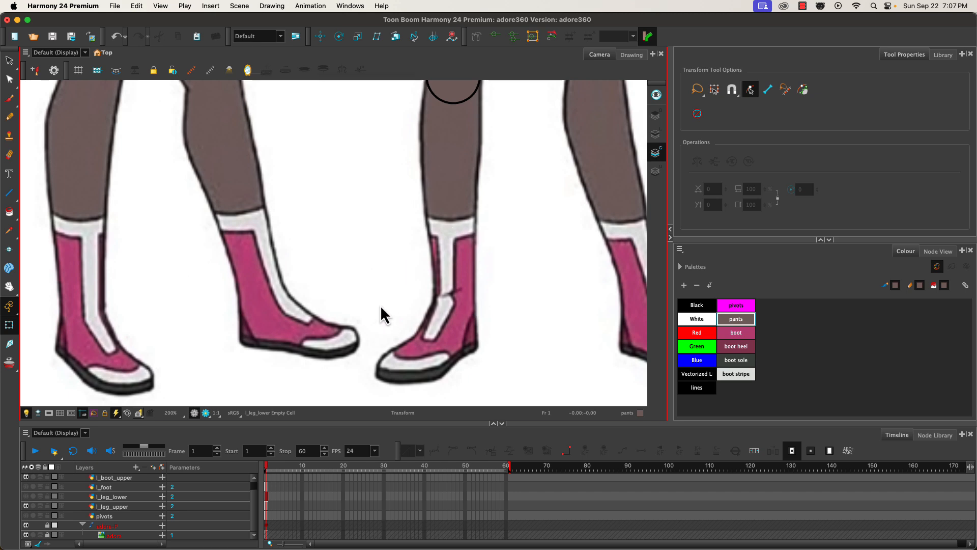
pyautogui.moveTo(390, 317); pyautogui.dragTo(434, 295)
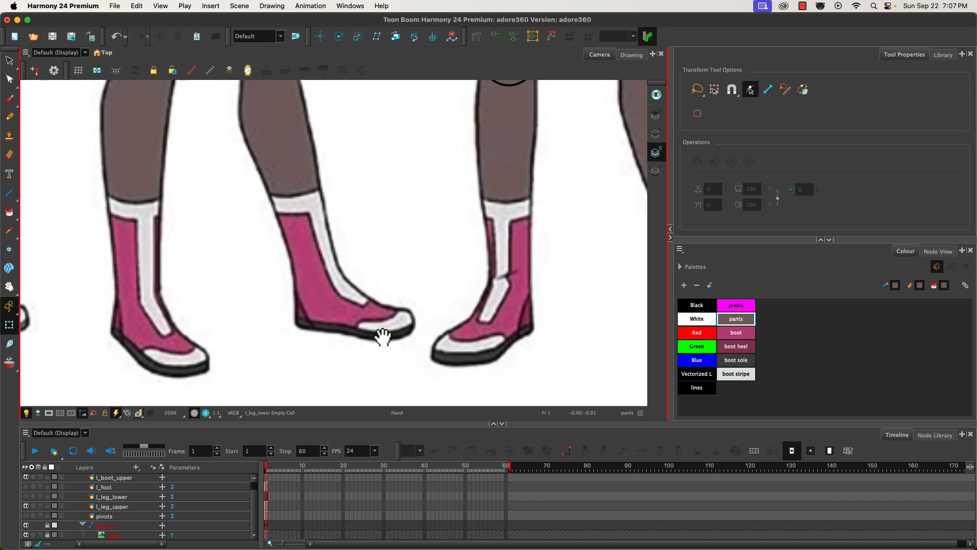
pyautogui.moveTo(375, 340); pyautogui.dragTo(268, 324)
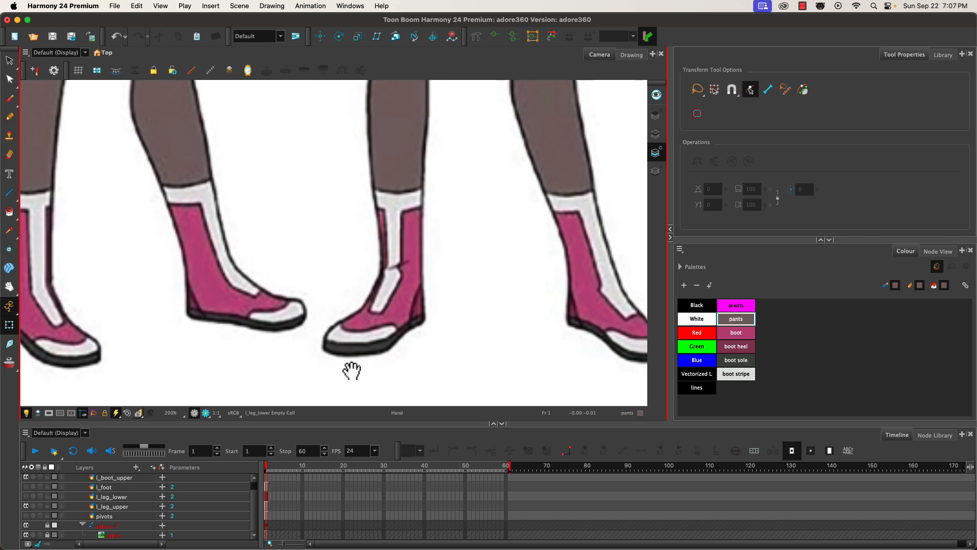
# Step: Rename the l_boot_upper layer l_boot_upper_stripe and dismiss the dialogs without adding a layer
pyautogui.click(110, 478)
pyautogui.doubleClick(112, 479)
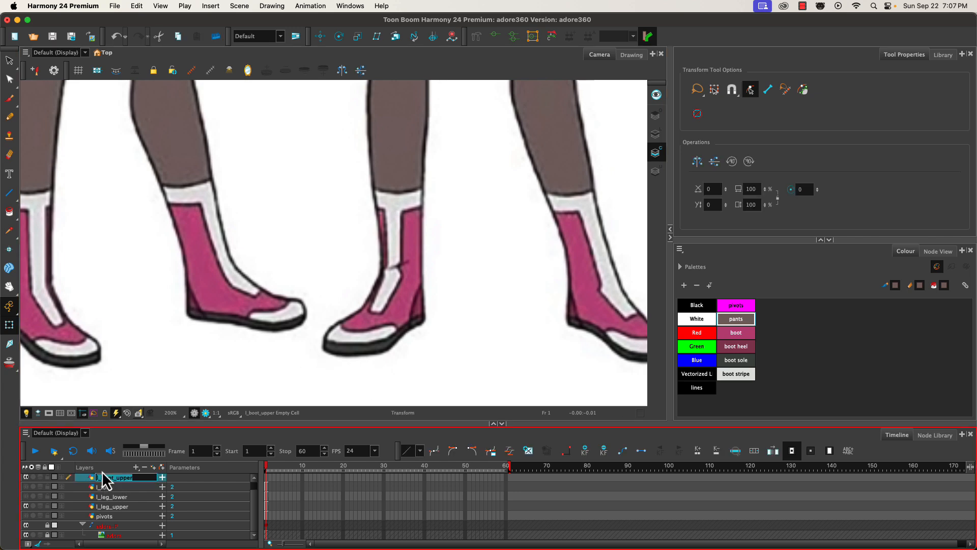
pyautogui.click(135, 476)
pyautogui.click(155, 469)
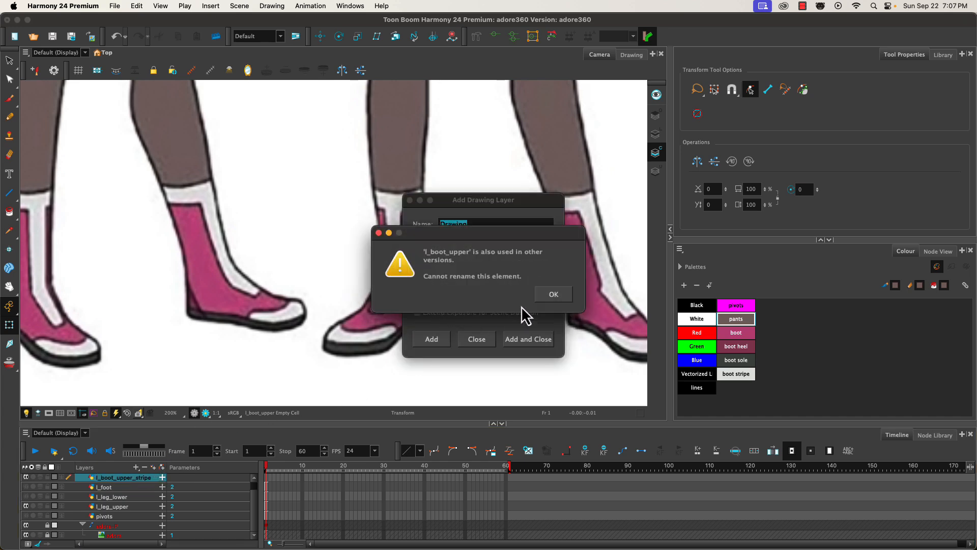
pyautogui.click(547, 298)
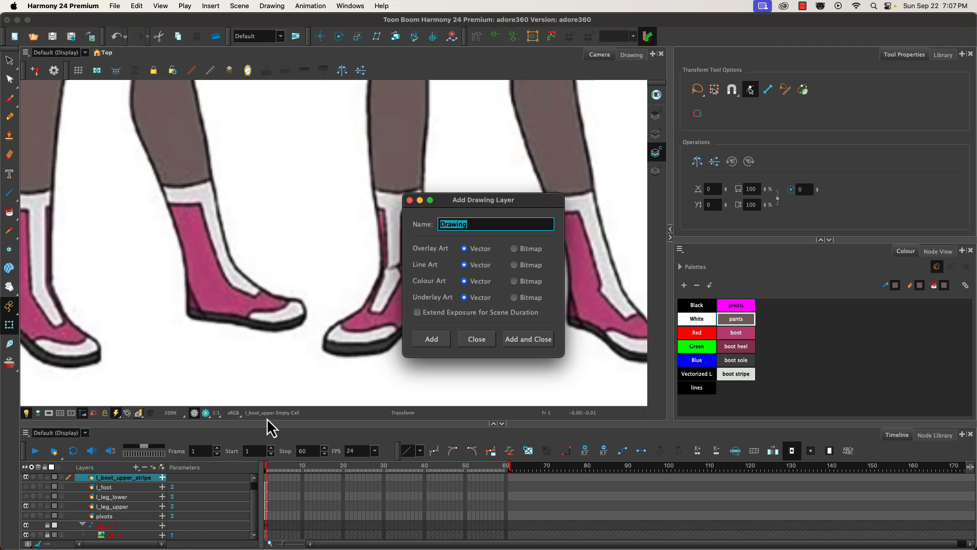
pyautogui.click(464, 340)
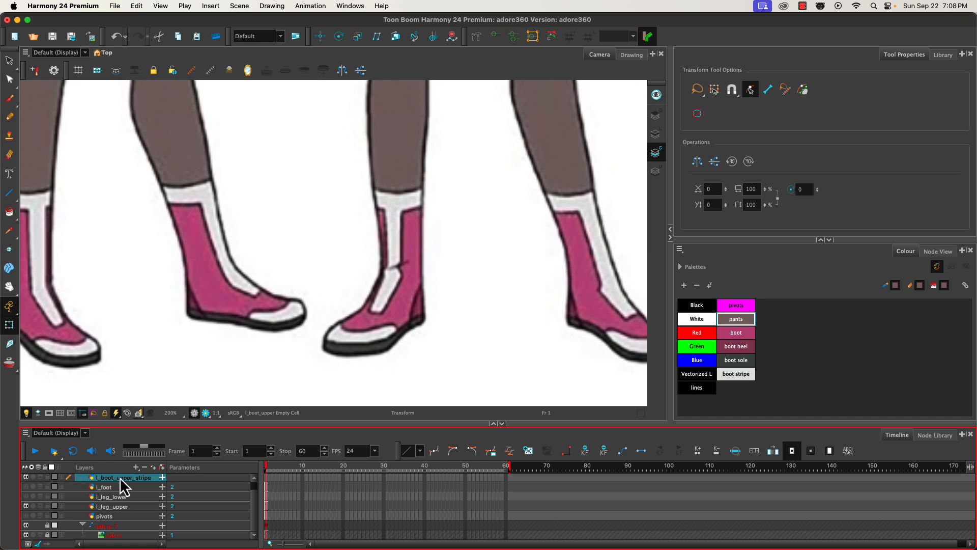
# Step: Add a vector drawing layer named l_boot_foot_stripe
pyautogui.click(151, 468)
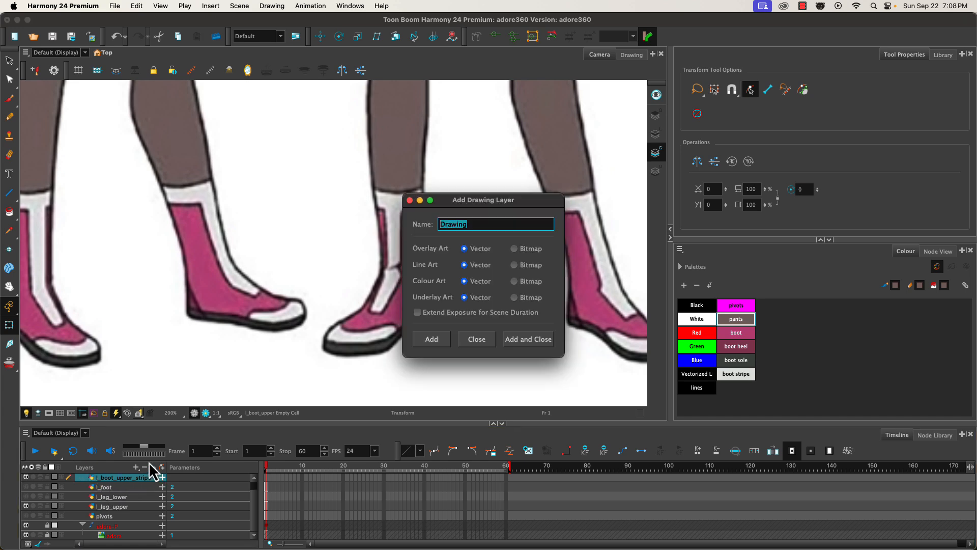
pyautogui.write('l_boot_foot_stripe')
pyautogui.click(520, 340)
# Step: On l_boot_upper_stripe, draw a closed T-shaped outline over the reference boot's upper stripe with the Line tool in the lines colour
pyautogui.click(130, 489)
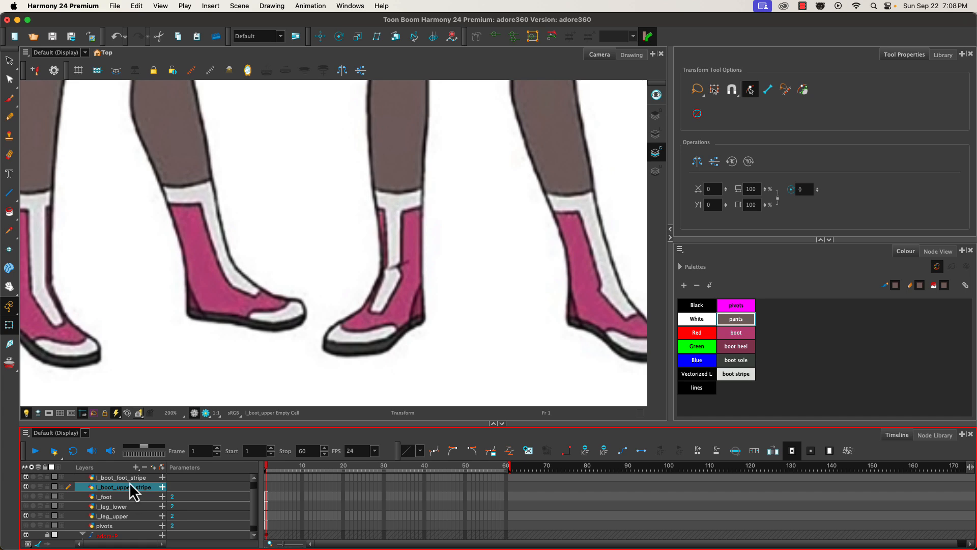
pyautogui.click(11, 192)
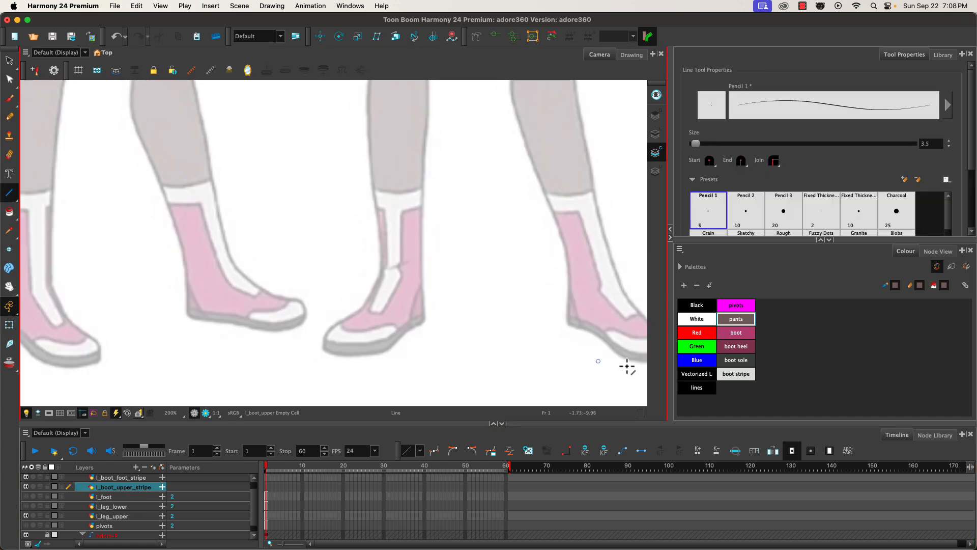
pyautogui.click(694, 388)
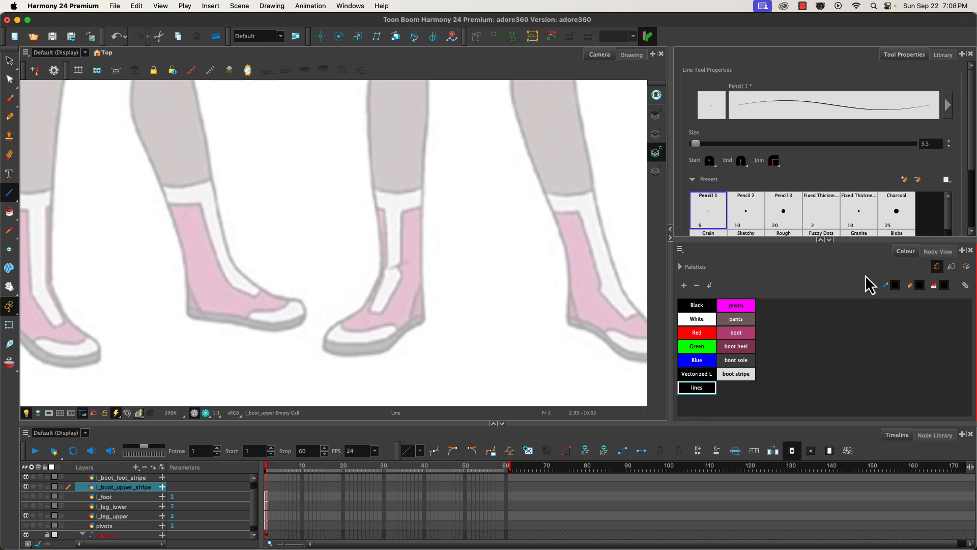
pyautogui.moveTo(971, 160); pyautogui.dragTo(971, 222)
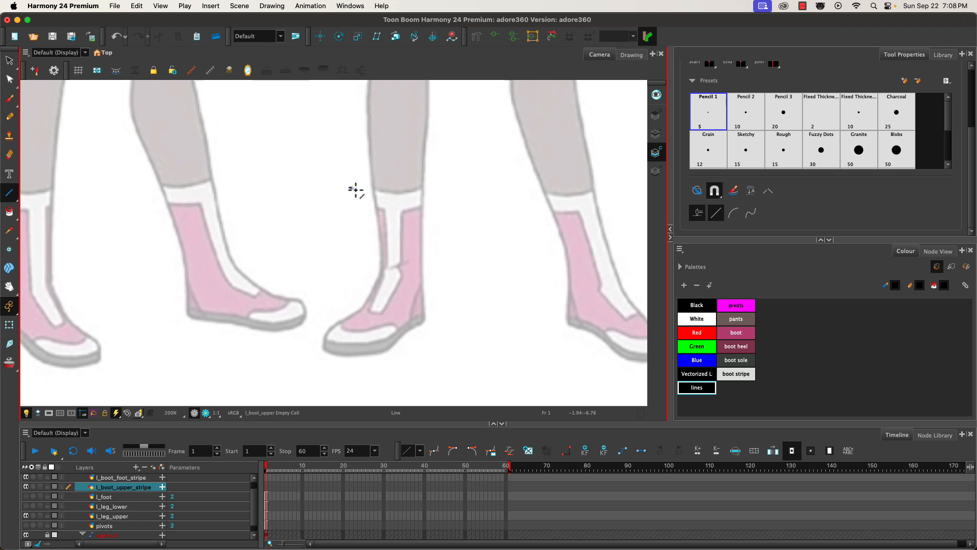
pyautogui.moveTo(350, 188); pyautogui.dragTo(458, 185)
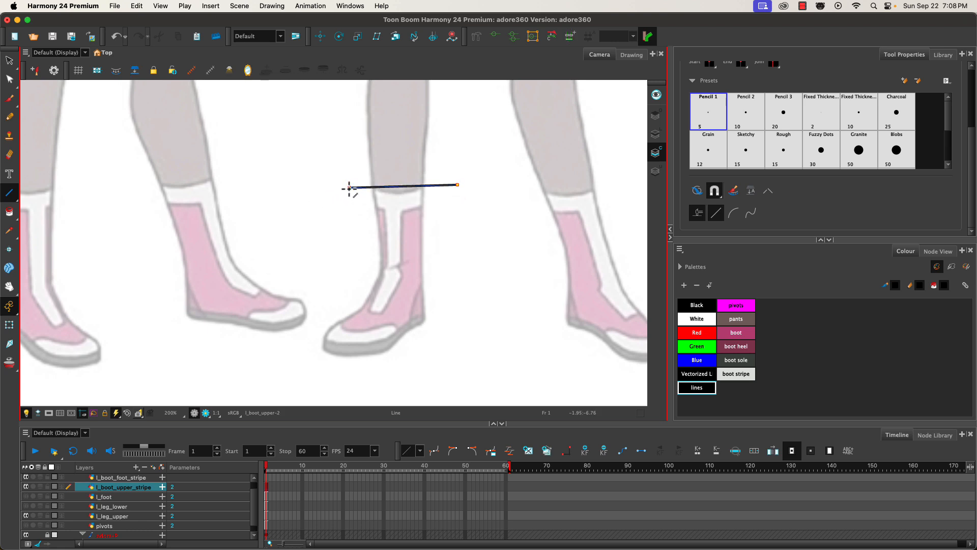
pyautogui.moveTo(349, 204)
pyautogui.mouseDown()
pyautogui.moveTo(382, 207)
pyautogui.moveTo(387, 271)
pyautogui.mouseUp()
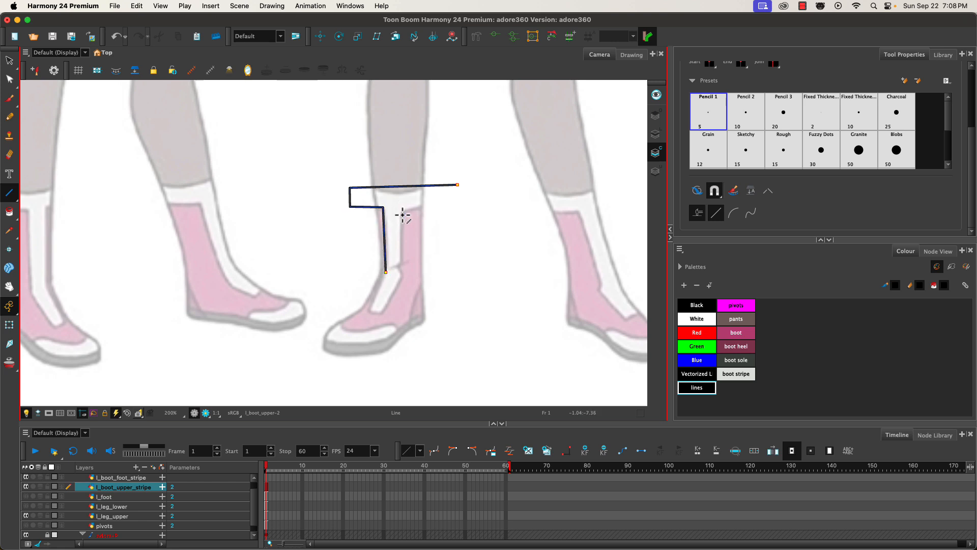
pyautogui.moveTo(402, 210); pyautogui.dragTo(403, 272)
pyautogui.moveTo(402, 209); pyautogui.dragTo(459, 201)
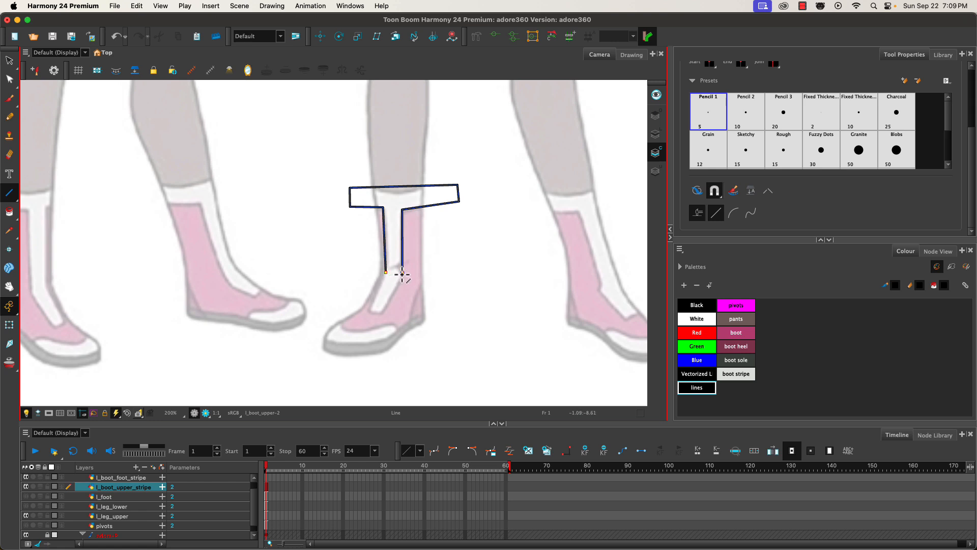
pyautogui.moveTo(401, 274)
pyautogui.mouseDown()
pyautogui.moveTo(393, 283)
pyautogui.moveTo(385, 272)
pyautogui.mouseUp()
pyautogui.moveTo(1, 80); pyautogui.dragTo(7, 80)
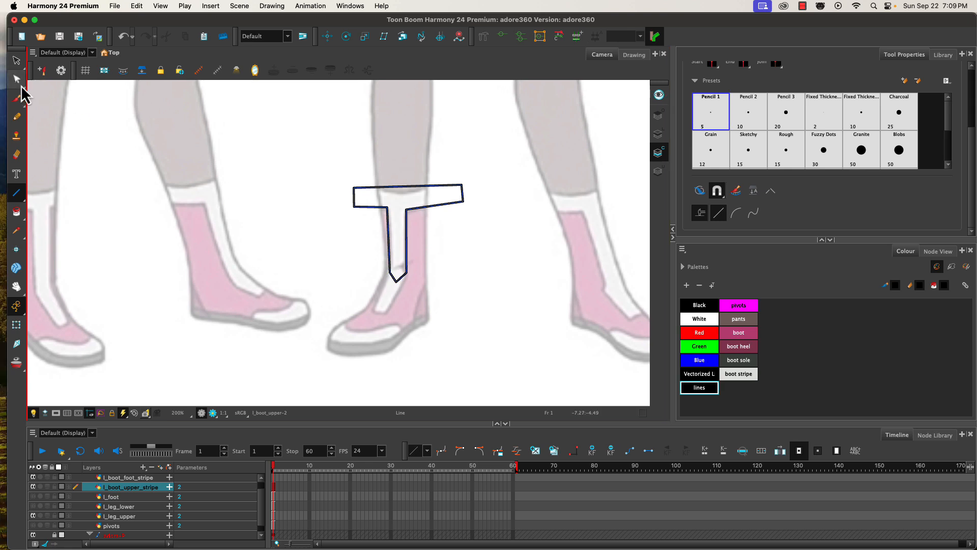
pyautogui.moveTo(55, 18); pyautogui.dragTo(47, 18)
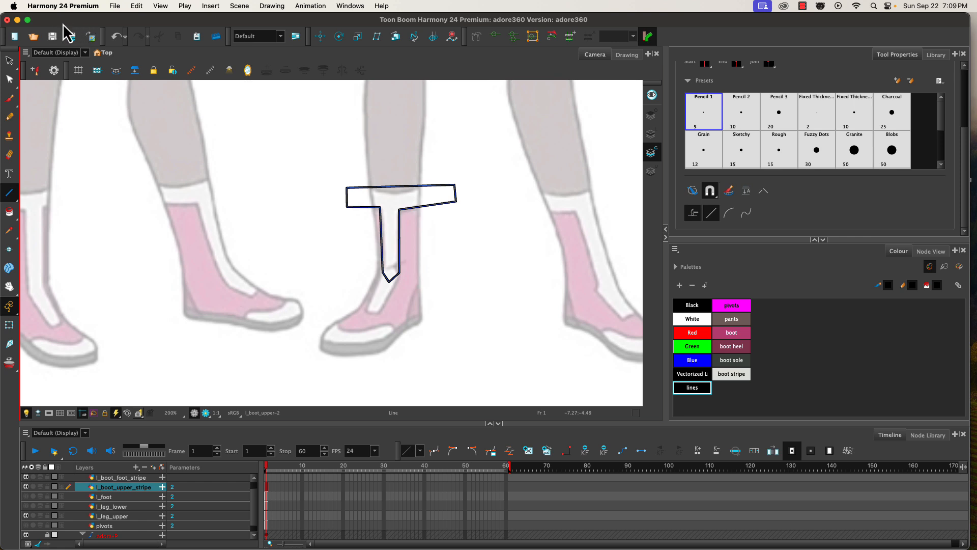
pyautogui.moveTo(45, 21); pyautogui.dragTo(65, 25)
# Step: Round the pointed lower tip of the T-shaped outline on l_boot_upper_stripe with the Contour Editor
pyautogui.click(9, 79)
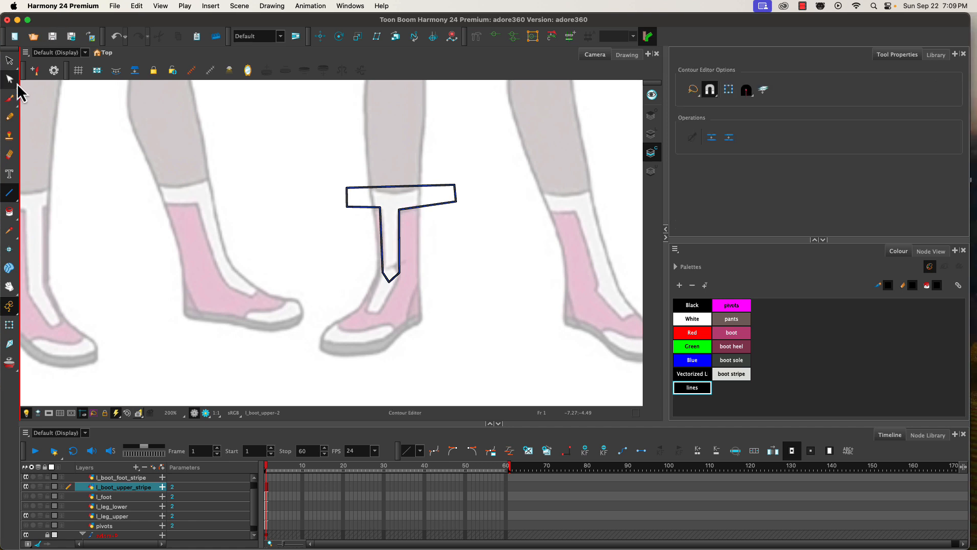
pyautogui.scroll(2, 390, 283)
pyautogui.scroll(2, 390, 283)
pyautogui.click(397, 264)
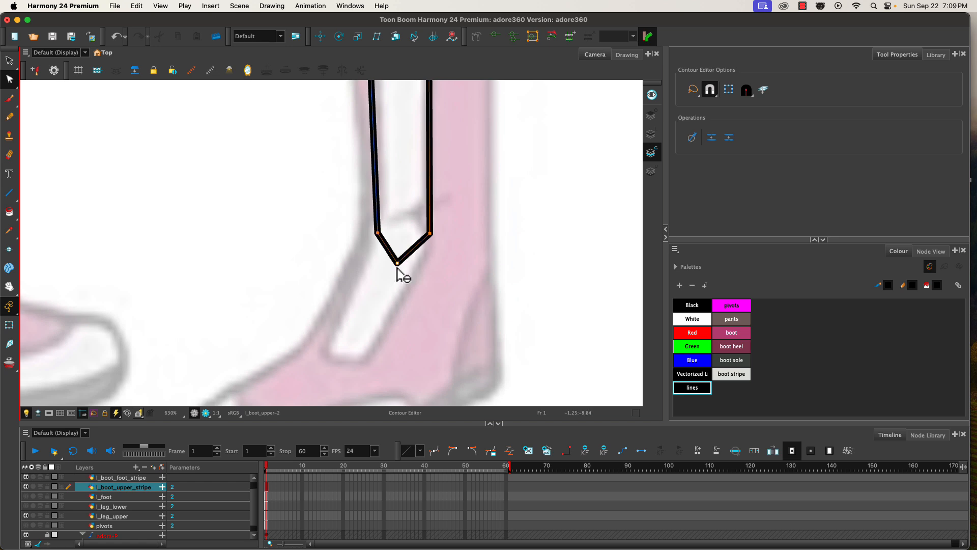
pyautogui.moveTo(397, 265); pyautogui.dragTo(418, 267)
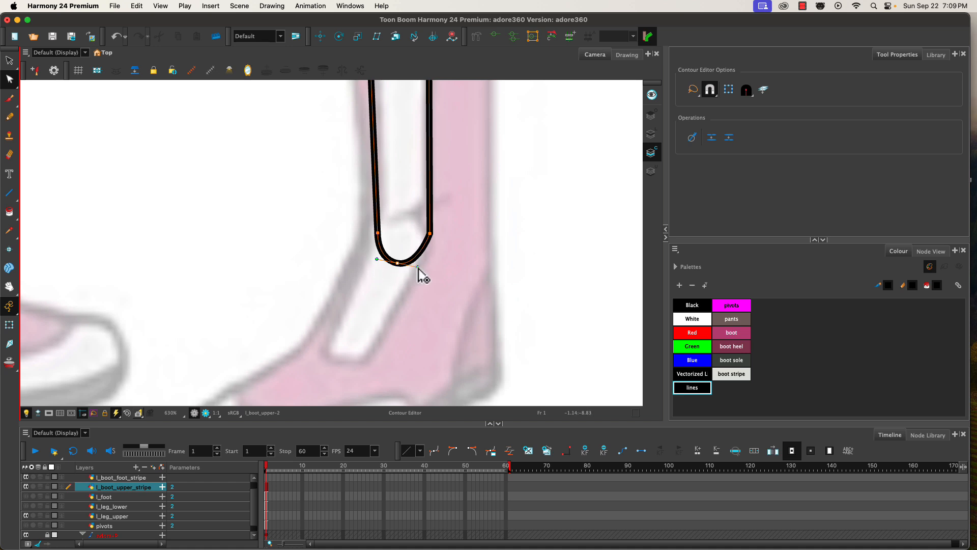
pyautogui.moveTo(418, 267)
pyautogui.mouseDown()
pyautogui.moveTo(371, 261)
pyautogui.moveTo(410, 263)
pyautogui.mouseUp()
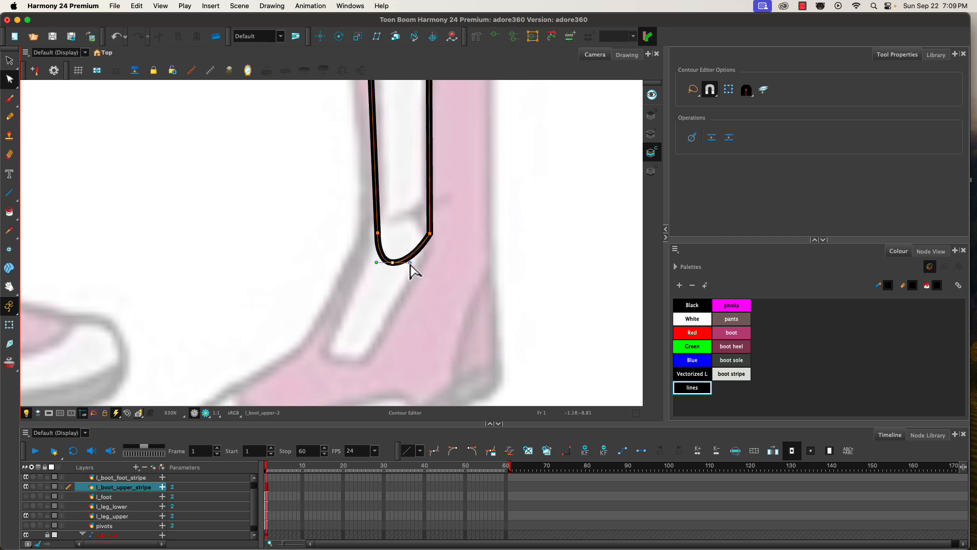
pyautogui.click(430, 235)
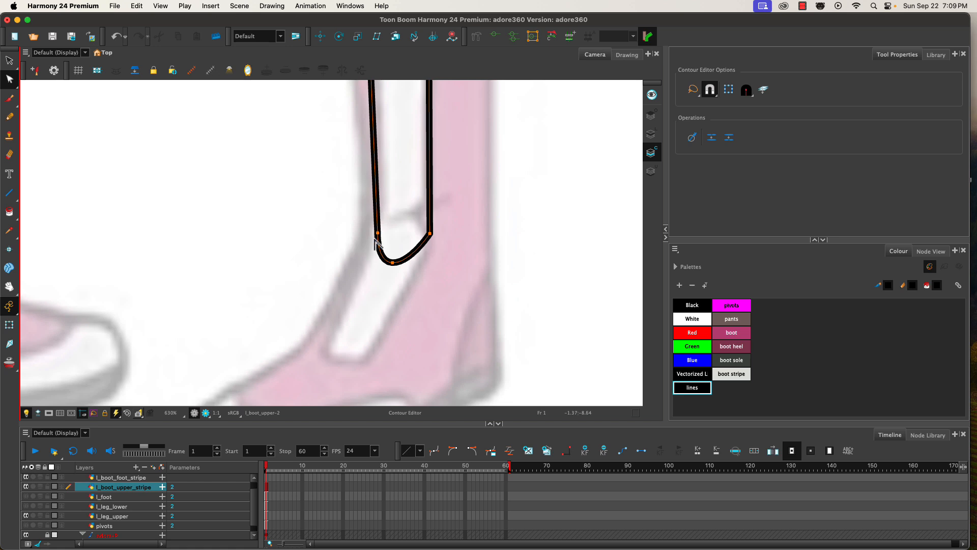
# Step: Straighten the crossbar of the T-shaped outline and shorten its right arm by moving the two right-hand corner points
pyautogui.press('space')
pyautogui.moveTo(351, 159); pyautogui.dragTo(332, 335)
pyautogui.click(411, 215)
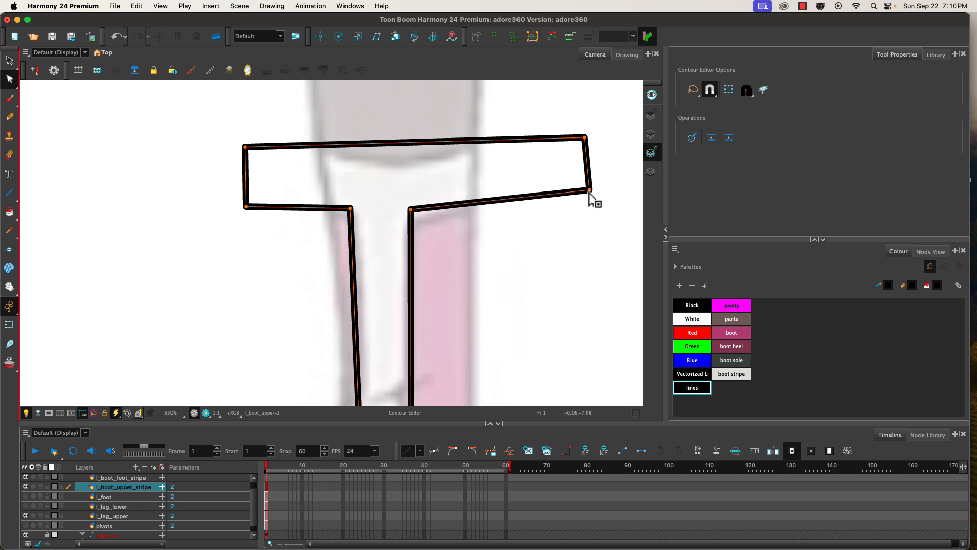
pyautogui.moveTo(589, 191); pyautogui.dragTo(589, 204)
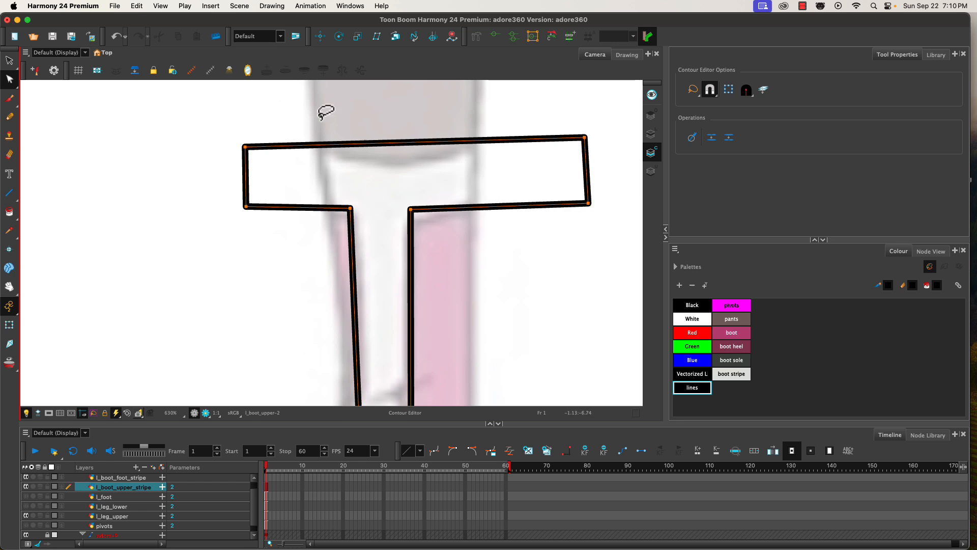
pyautogui.moveTo(584, 138); pyautogui.dragTo(585, 146)
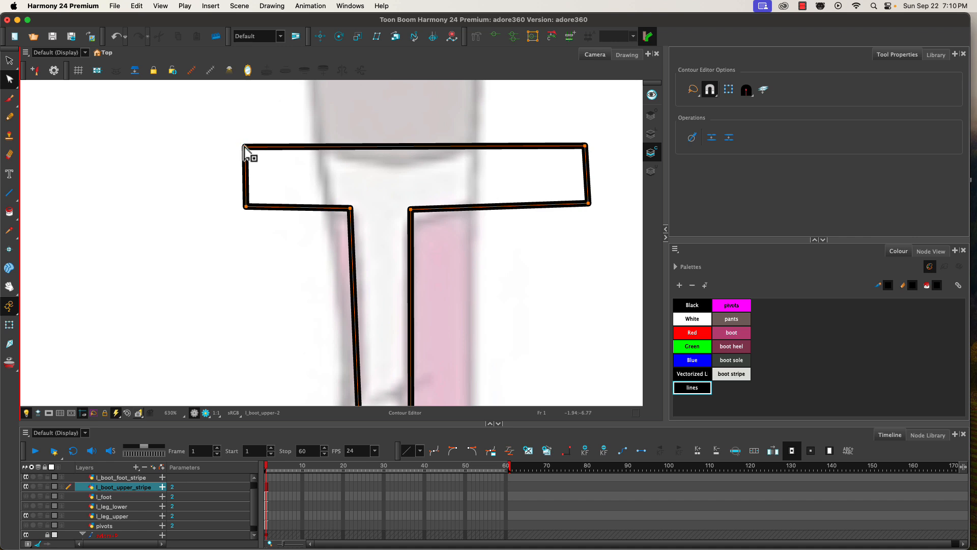
pyautogui.moveTo(583, 147); pyautogui.dragTo(575, 146)
pyautogui.moveTo(571, 204); pyautogui.dragTo(567, 205)
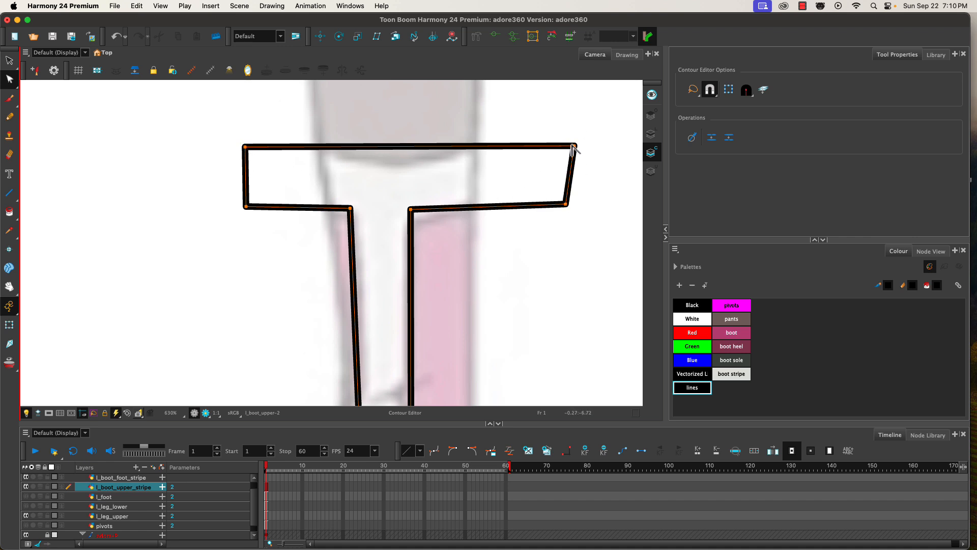
pyautogui.moveTo(575, 146); pyautogui.dragTo(551, 144)
pyautogui.moveTo(566, 205); pyautogui.dragTo(555, 204)
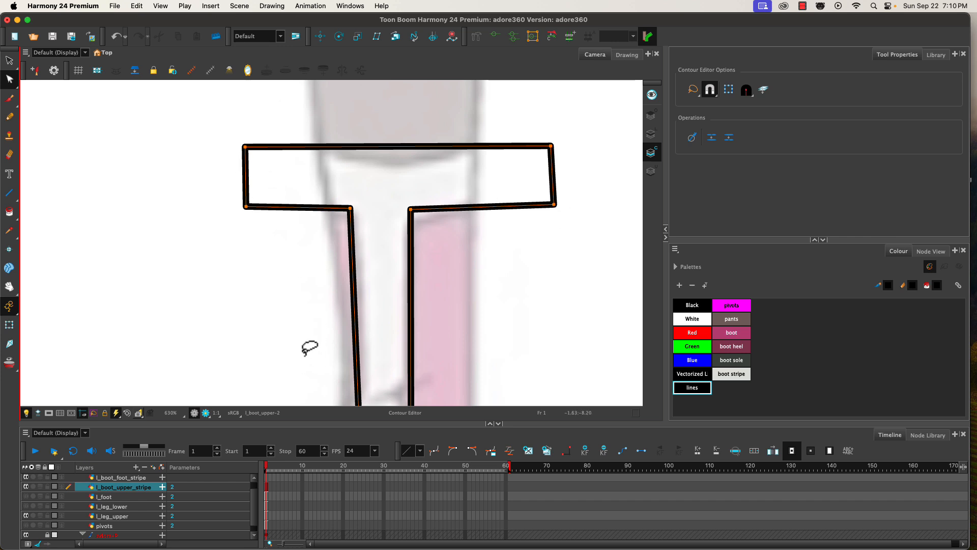
# Step: Transfer the whole T-shaped outline on l_boot_upper_stripe from the Colour Art to the Line Art
pyautogui.scroll(-2, 306, 343)
pyautogui.scroll(-1, 306, 340)
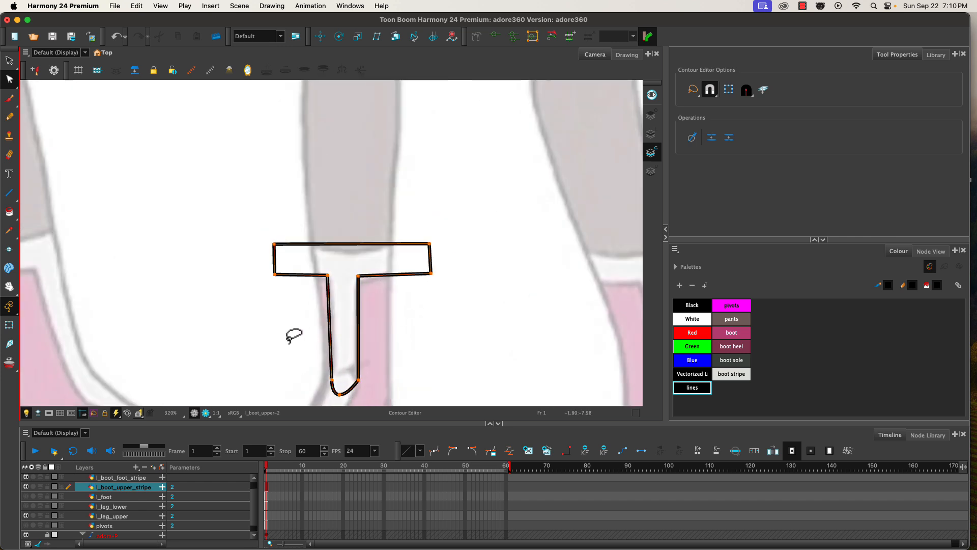
pyautogui.moveTo(293, 338); pyautogui.dragTo(318, 228)
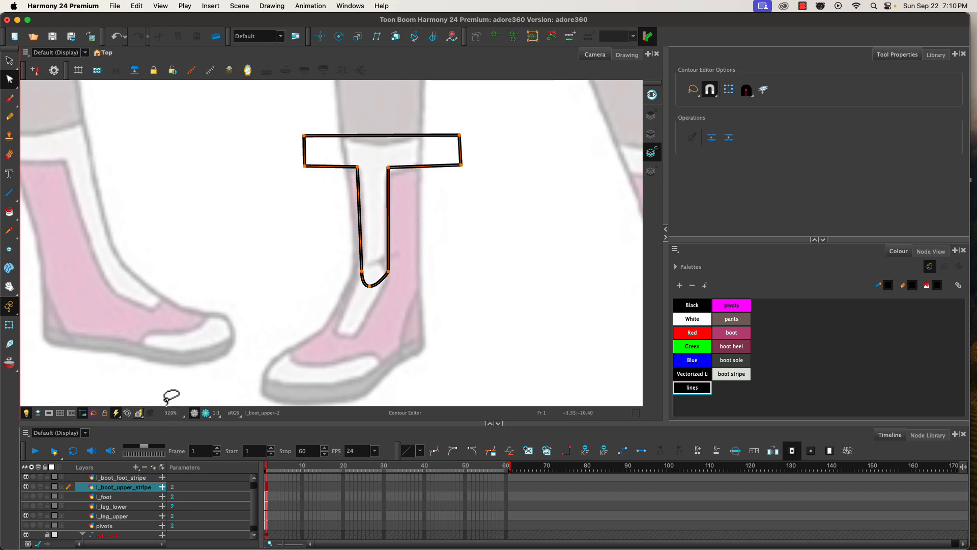
pyautogui.click(9, 61)
pyautogui.moveTo(342, 130)
pyautogui.mouseDown()
pyautogui.moveTo(320, 290)
pyautogui.moveTo(509, 153)
pyautogui.mouseUp()
pyautogui.press('Delete')
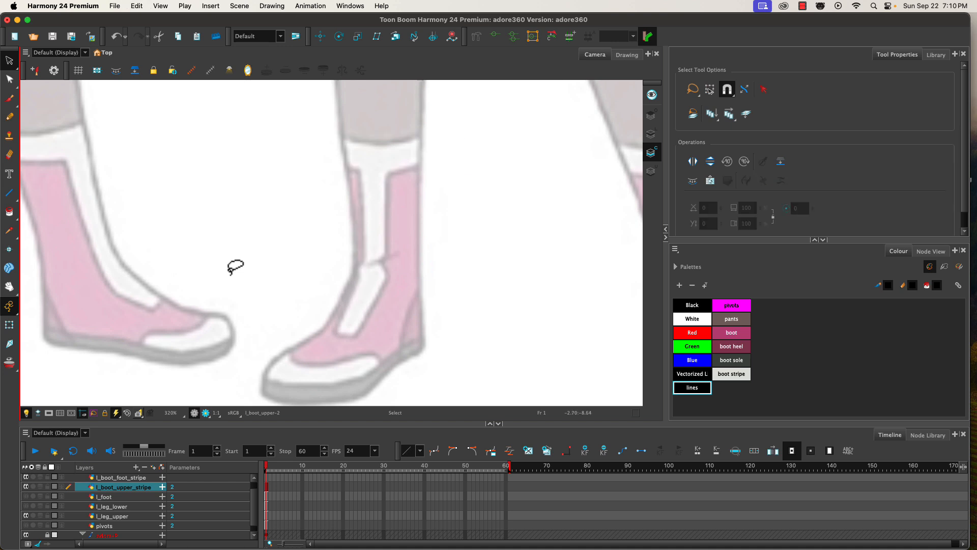
pyautogui.click(651, 135)
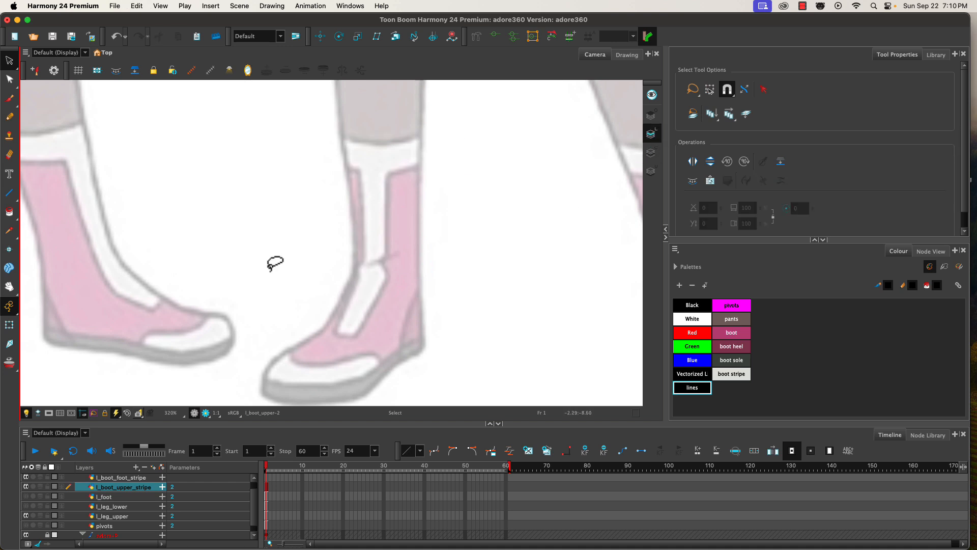
pyautogui.press('super+z')
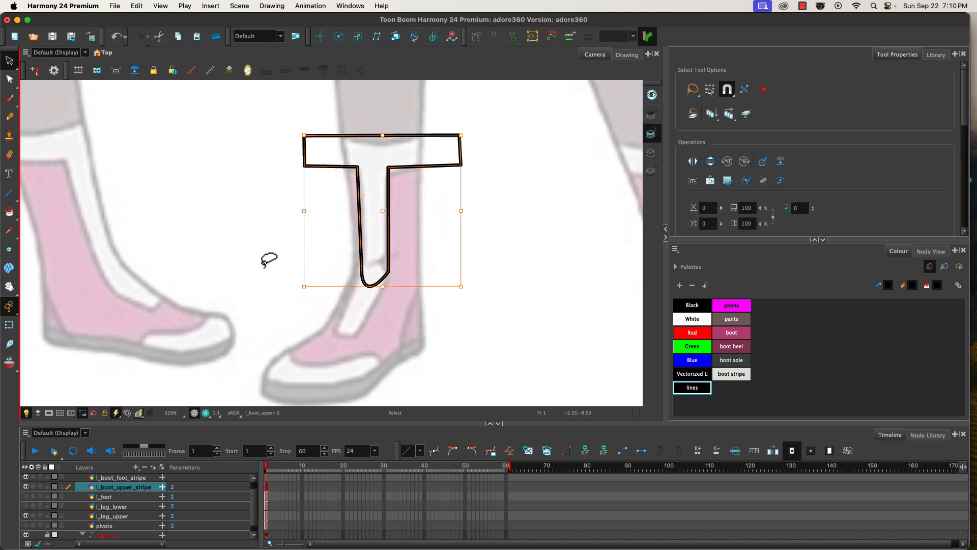
# Step: On l_boot_foot_stripe, draw a closed slanted outline with a pointed upper end over the reference foot stripe using the Line tool
pyautogui.click(131, 485)
pyautogui.click(122, 477)
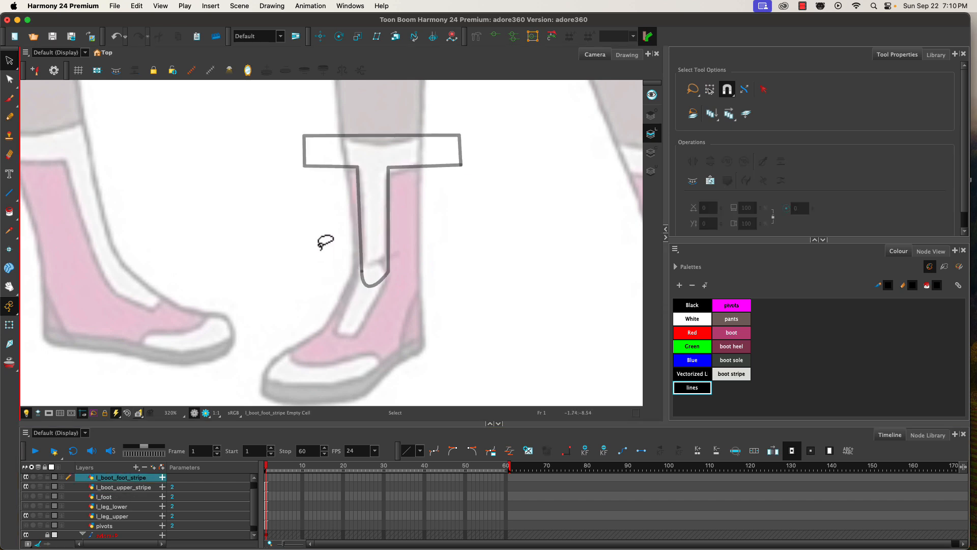
pyautogui.click(9, 193)
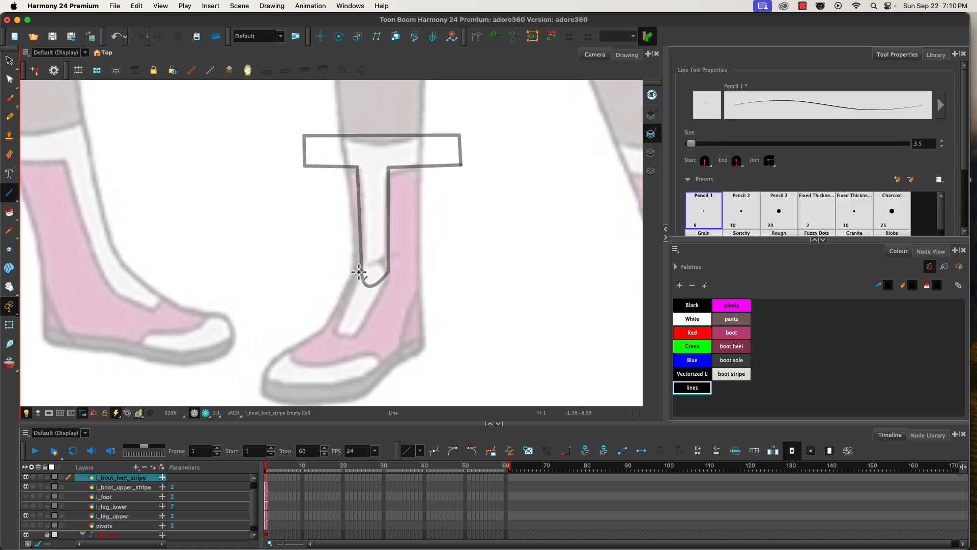
pyautogui.moveTo(359, 272)
pyautogui.mouseDown()
pyautogui.moveTo(333, 336)
pyautogui.moveTo(357, 335)
pyautogui.moveTo(390, 275)
pyautogui.mouseUp()
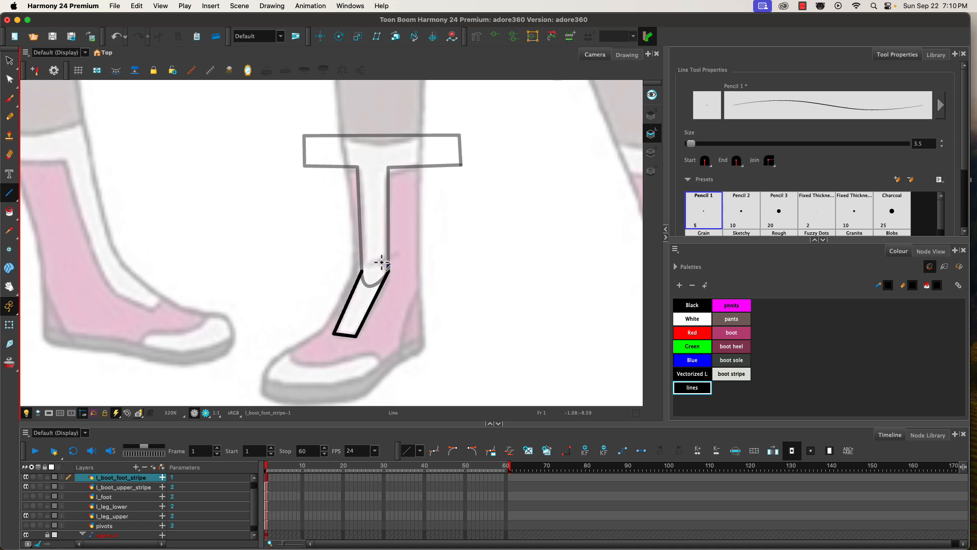
pyautogui.moveTo(388, 271)
pyautogui.mouseDown()
pyautogui.moveTo(376, 255)
pyautogui.moveTo(362, 271)
pyautogui.mouseUp()
pyautogui.hotkey('alt', 'q')
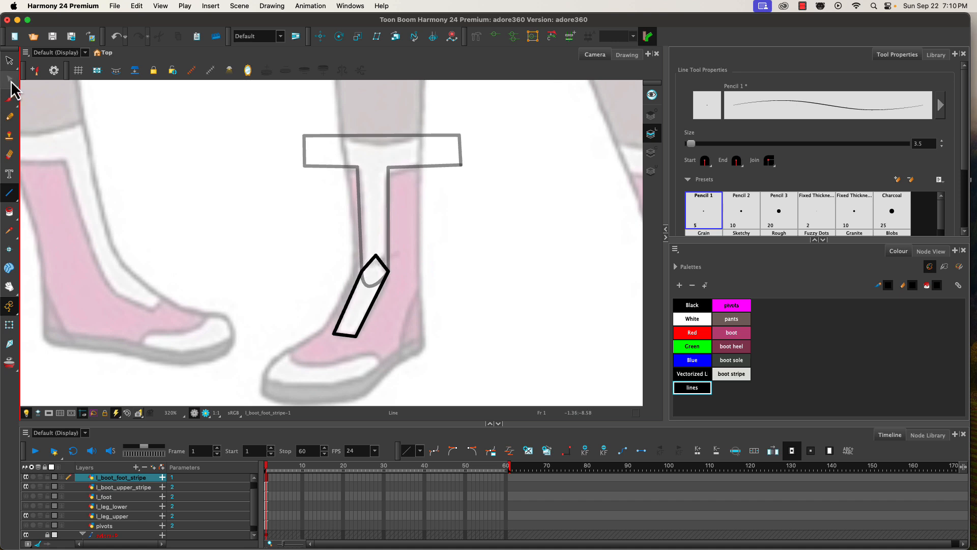
# Step: Round the pointed upper end of the foot stripe outline with the Contour Editor
pyautogui.click(375, 267)
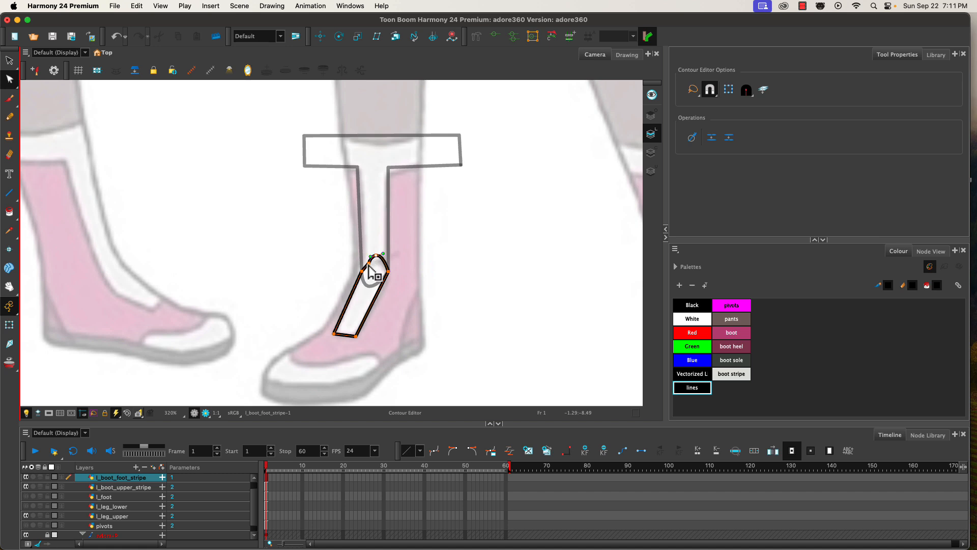
pyautogui.click(11, 83)
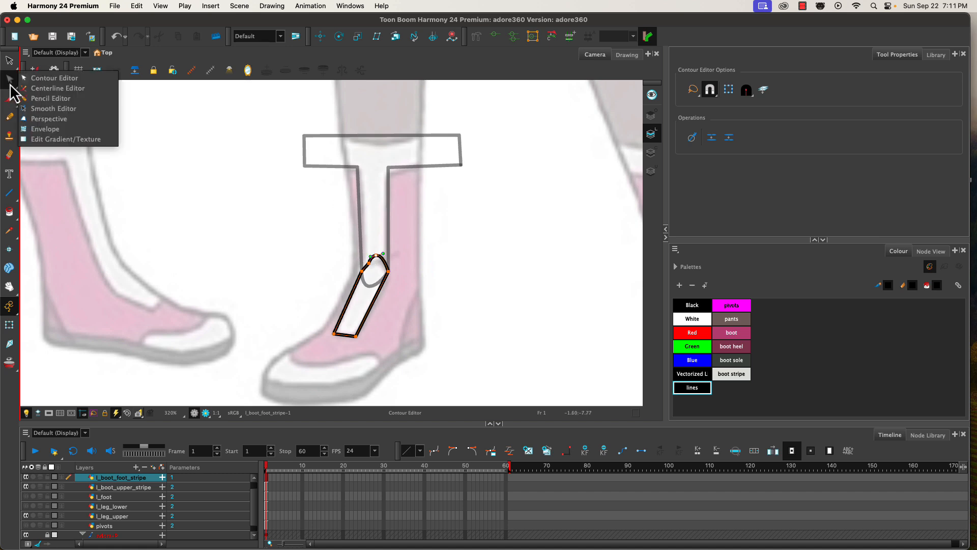
pyautogui.click(10, 84)
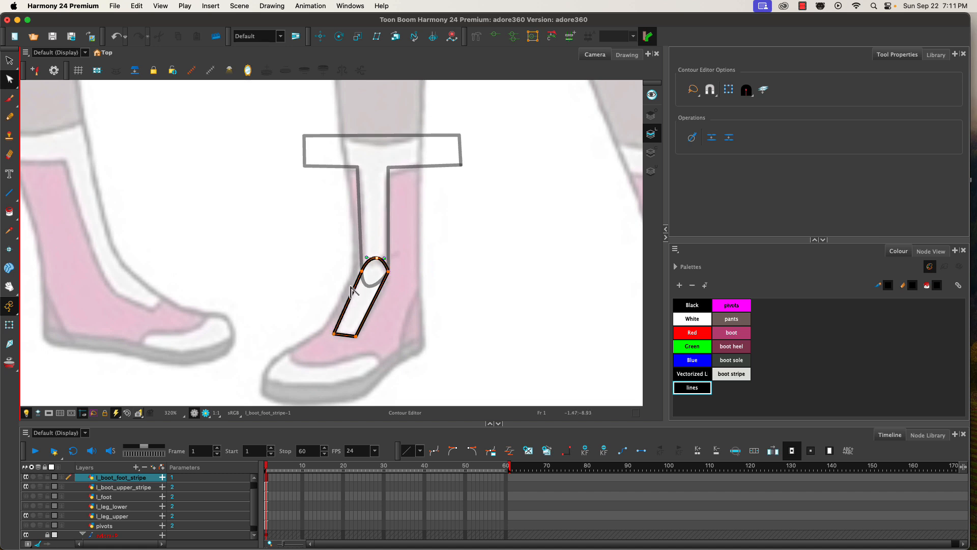
# Step: Create colour art from the line art of both stripe layers and fill the upper stripe with the boot stripe colour
pyautogui.click(9, 61)
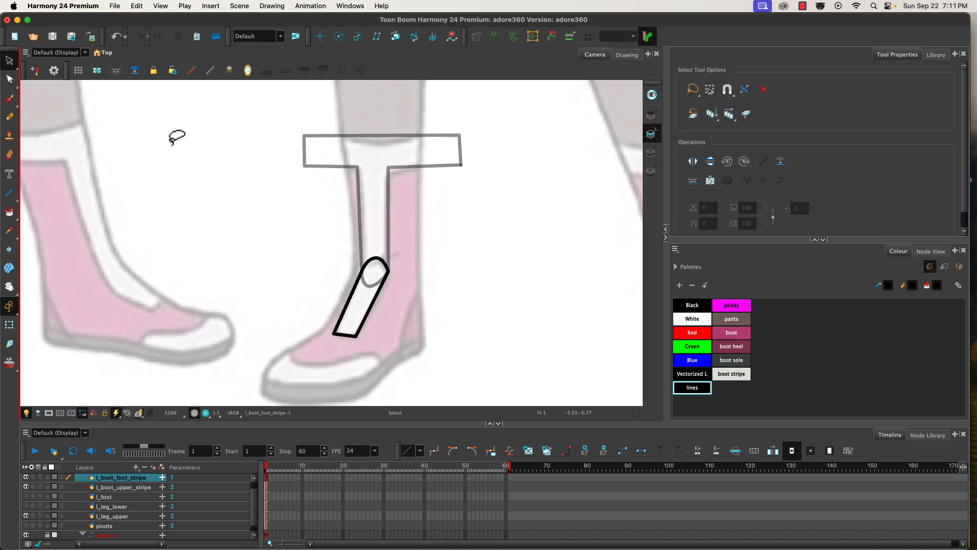
pyautogui.press('h')
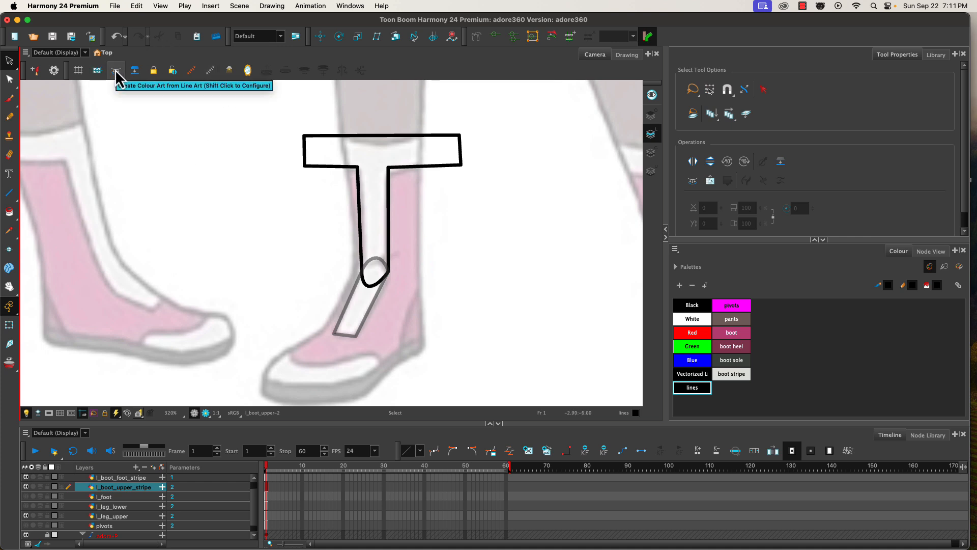
pyautogui.click(9, 211)
pyautogui.click(731, 374)
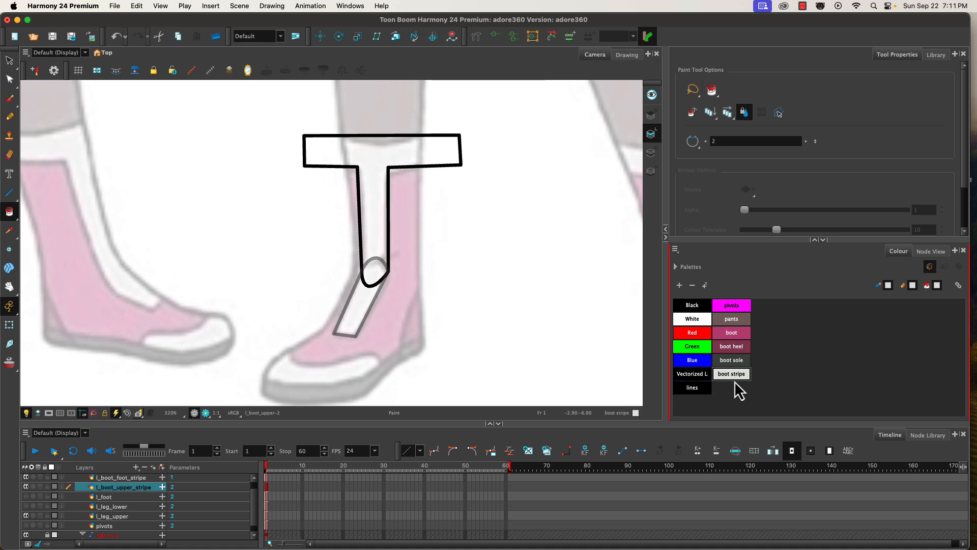
pyautogui.click(295, 276)
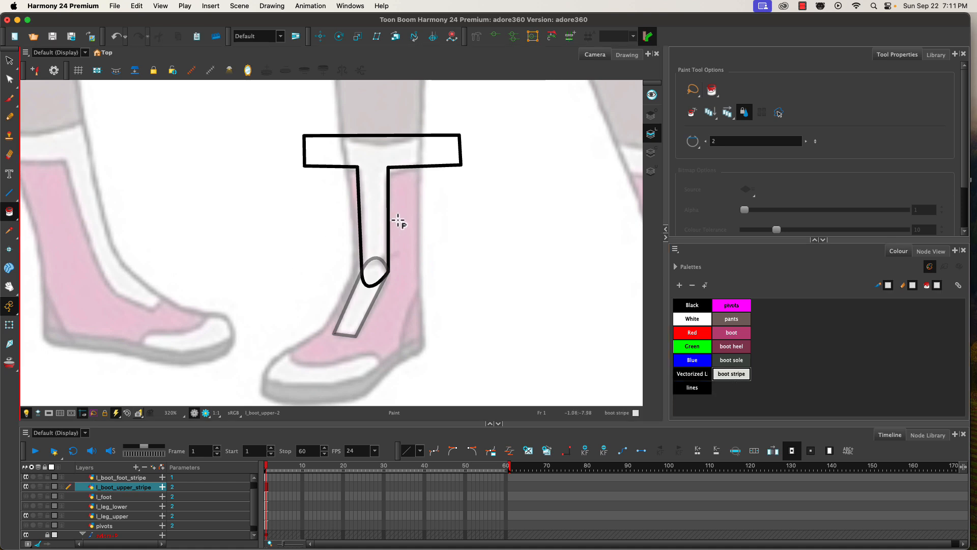
pyautogui.click(651, 152)
pyautogui.click(379, 216)
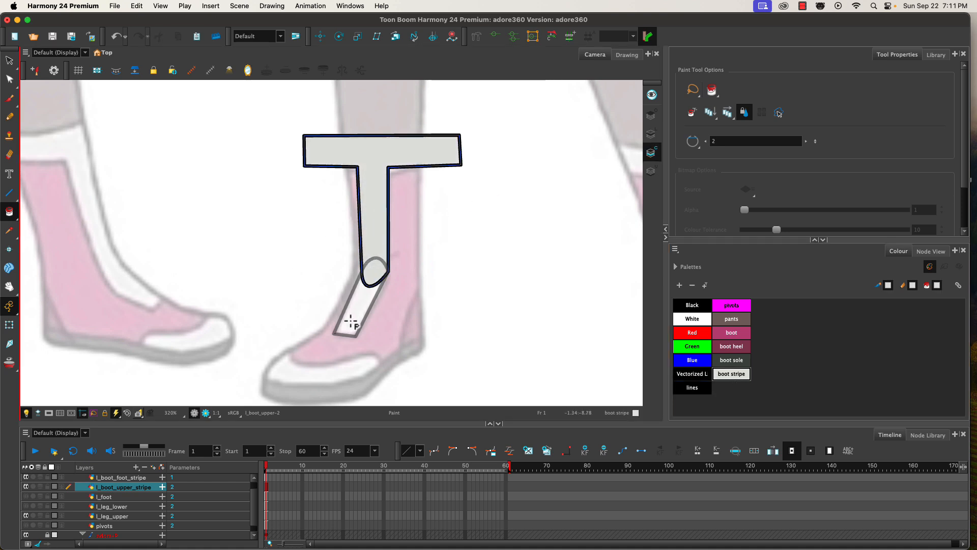
# Step: Fill the outline on l_boot_foot_stripe with the boot stripe colour in the Colour Art
pyautogui.press('j')
pyautogui.press('h')
pyautogui.press('h')
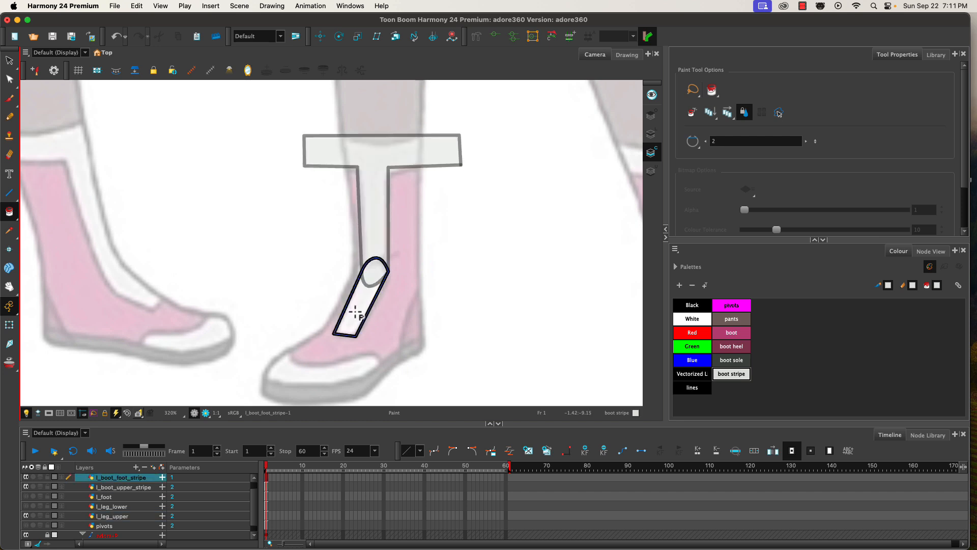
pyautogui.click(356, 312)
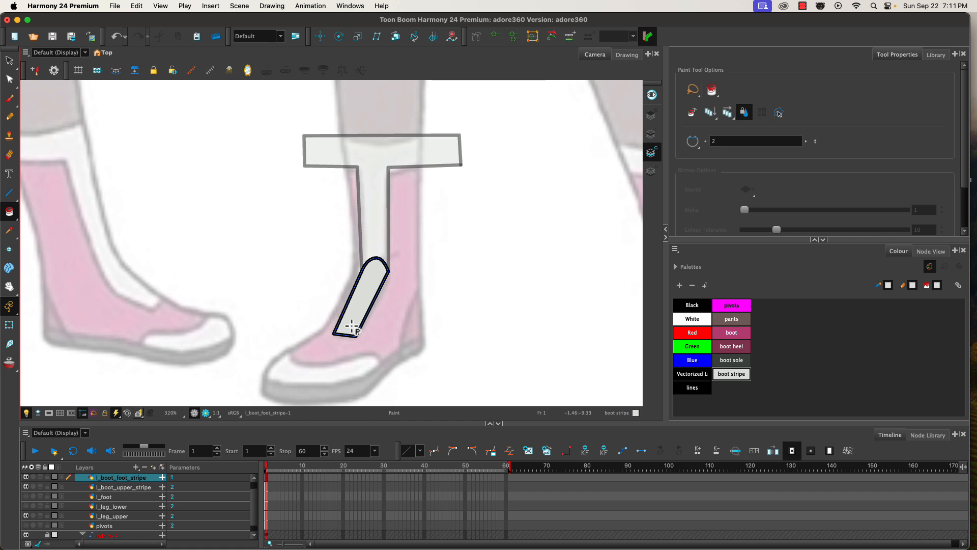
# Step: Show the l_foot and l_leg_lower layers again and review the complete left leg with its stripes
pyautogui.click(26, 497)
pyautogui.click(26, 506)
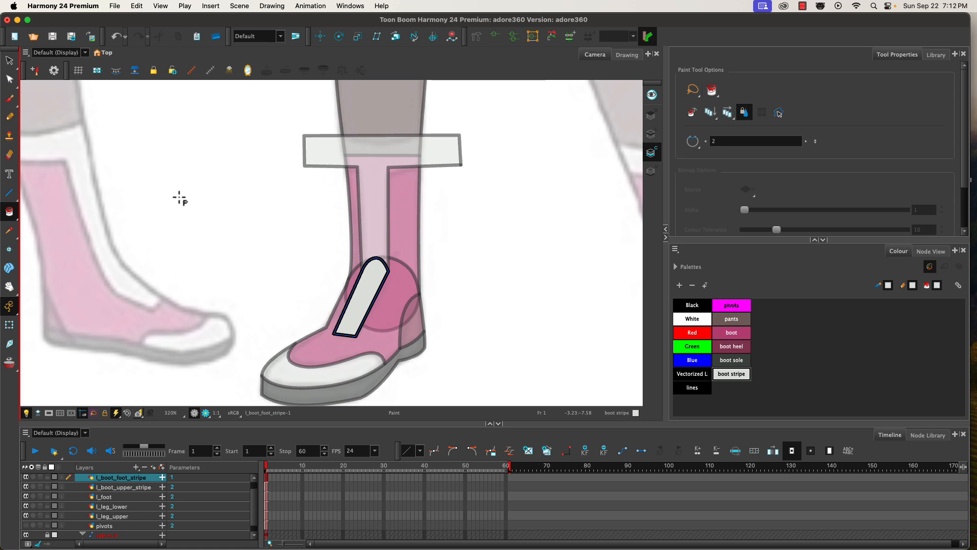
pyautogui.scroll(-4, 164, 198)
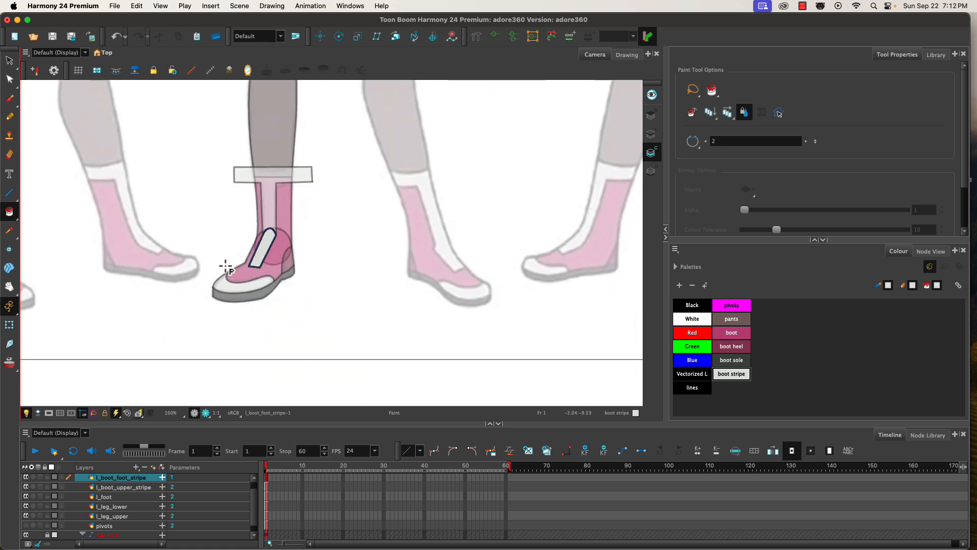
pyautogui.moveTo(218, 224); pyautogui.dragTo(306, 489)
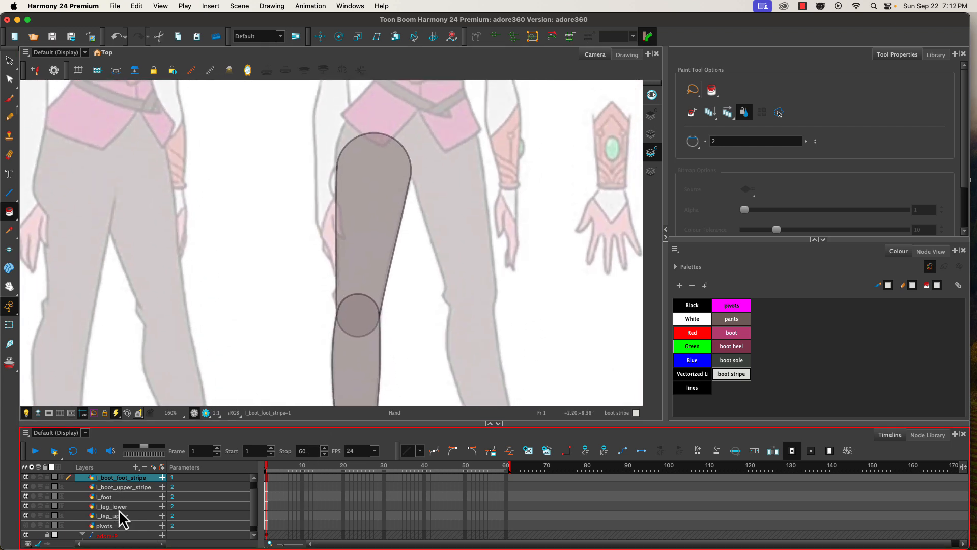
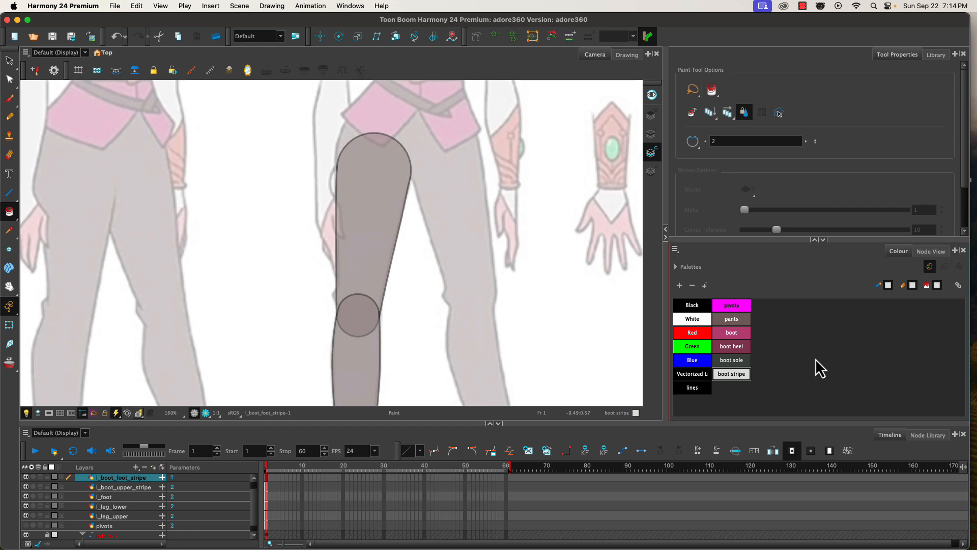
# Step: Display the node network in the Node View and switch the window to full screen
pyautogui.click(931, 251)
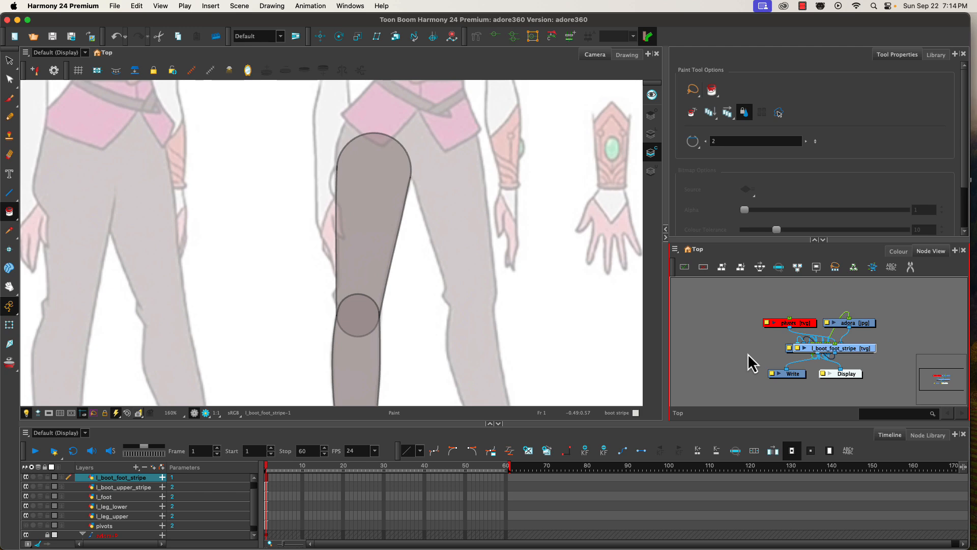
pyautogui.press('ctrl+super+f')
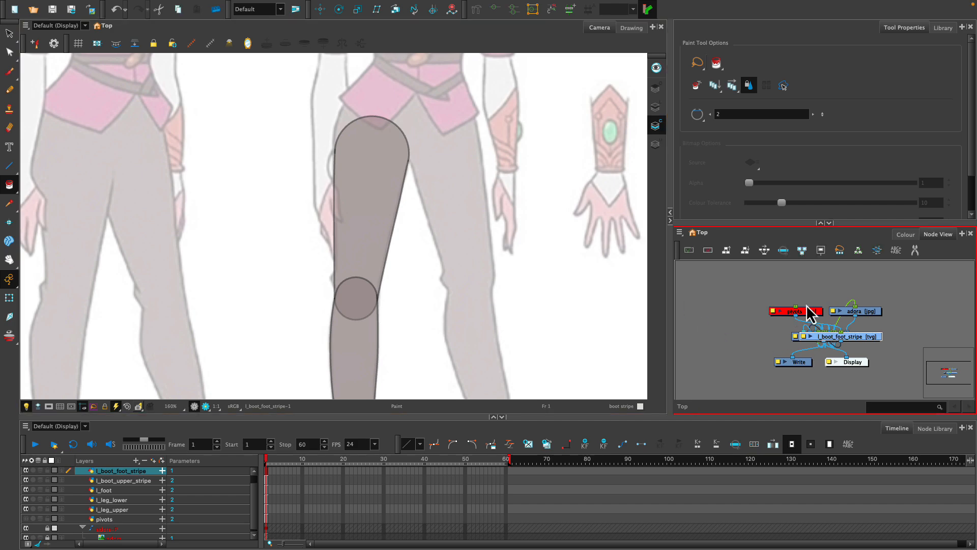
# Step: Enlarge the Node View and order the network feeding the Display node with X overlap 25, layer spacing 60 and vertical spacing 5
pyautogui.press('`')
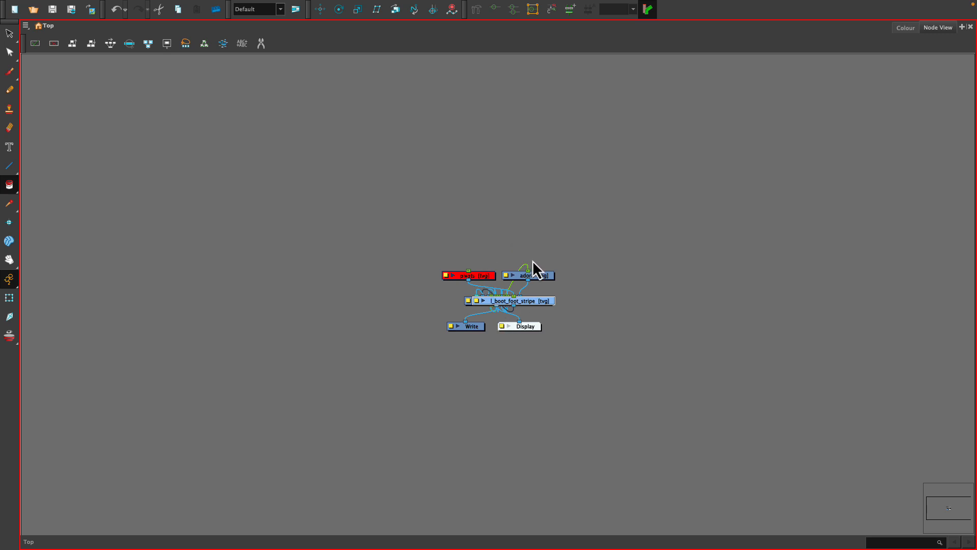
pyautogui.click(530, 328)
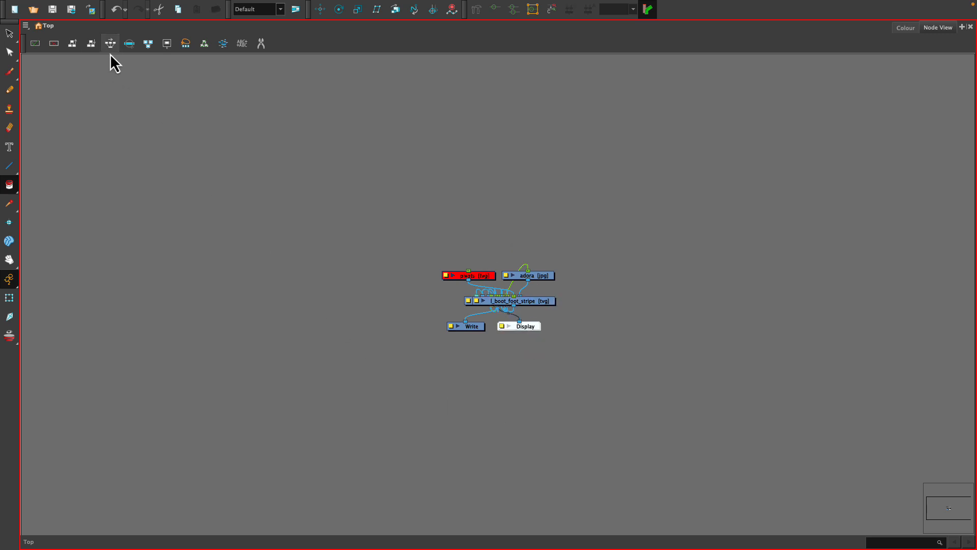
pyautogui.click(73, 45)
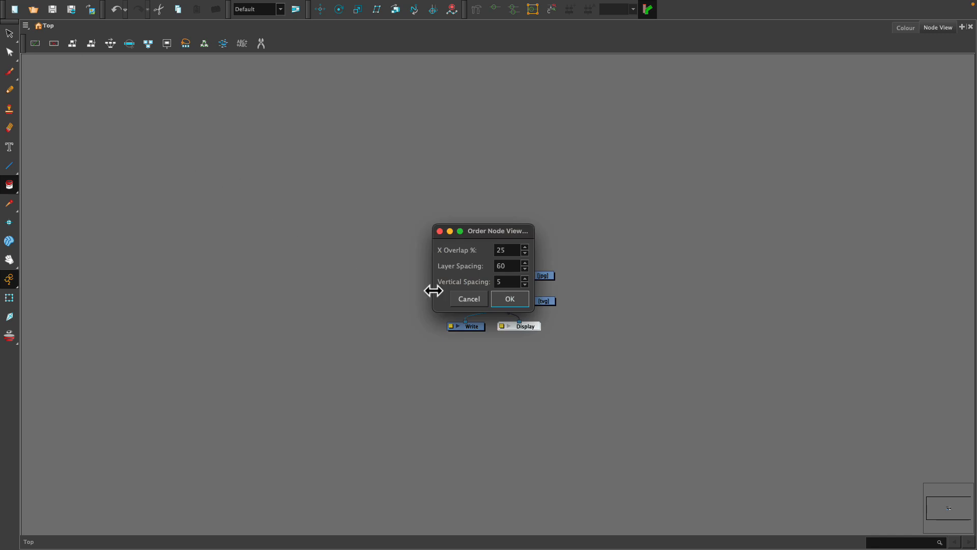
pyautogui.click(507, 300)
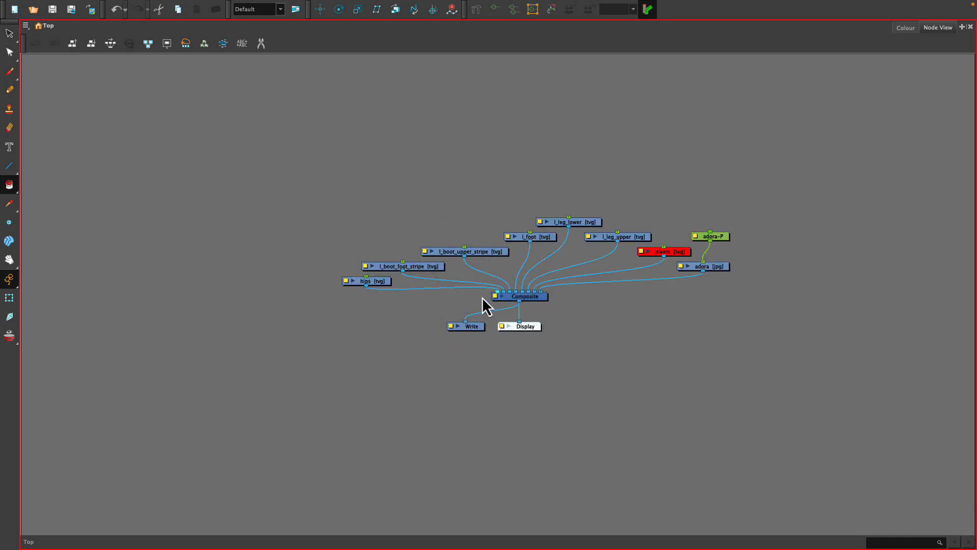
# Step: Move the Composite, Write and Display nodes well below the drawings and place the pivots and adora nodes with their peg beside the Composite
pyautogui.moveTo(481, 297); pyautogui.dragTo(537, 352)
pyautogui.moveTo(472, 332); pyautogui.dragTo(494, 509)
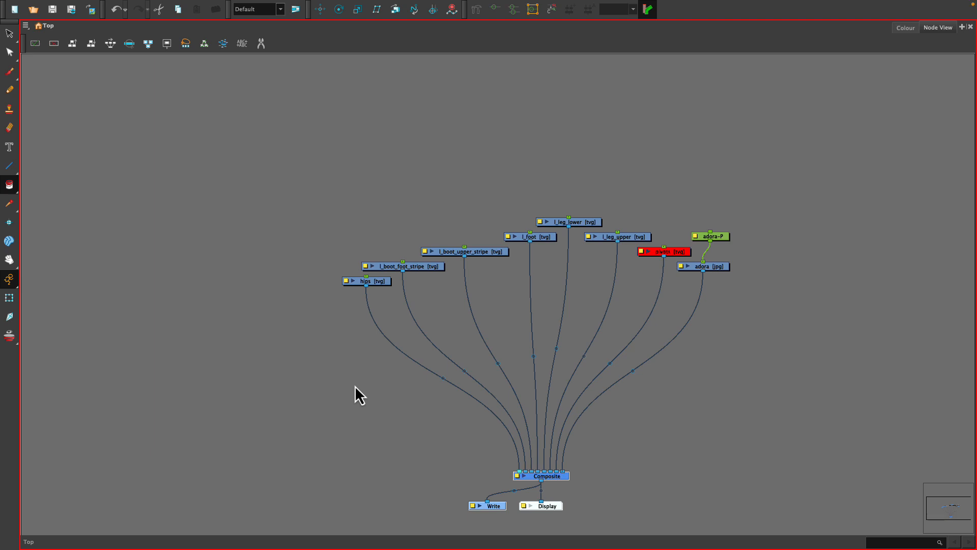
pyautogui.moveTo(680, 211); pyautogui.dragTo(731, 502)
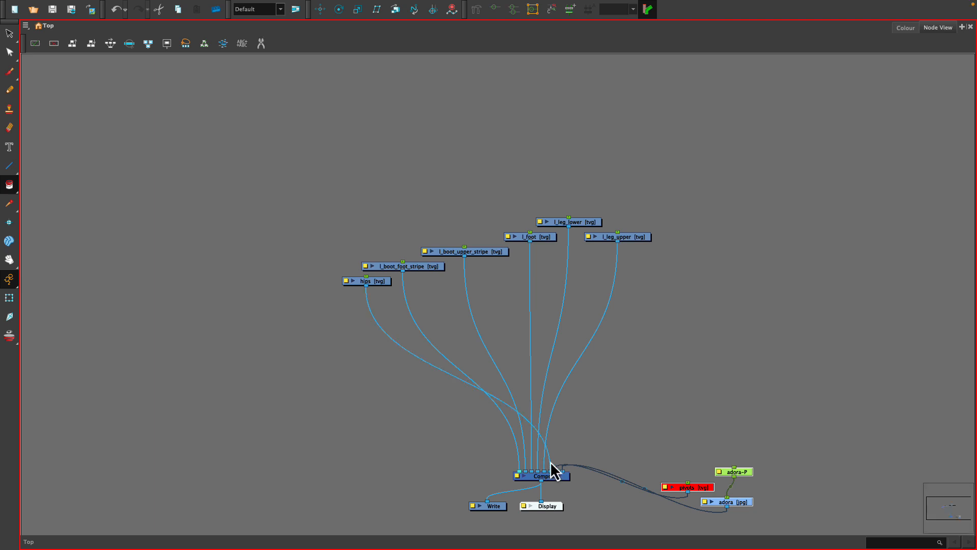
# Step: Move the hips node to the right of l_leg_upper and spread l_boot_foot_stripe and l_boot_upper_stripe further left
pyautogui.moveTo(377, 283); pyautogui.dragTo(707, 251)
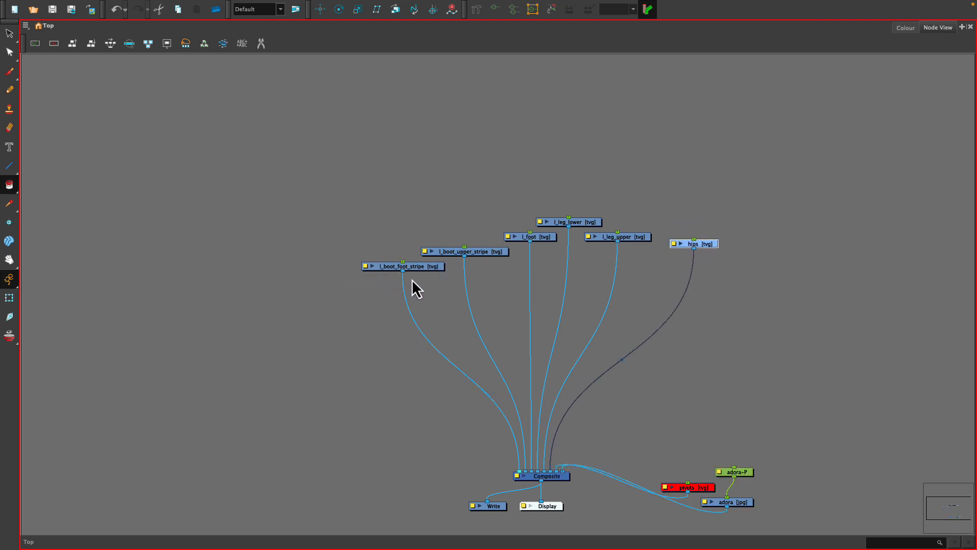
pyautogui.moveTo(420, 267); pyautogui.dragTo(351, 252)
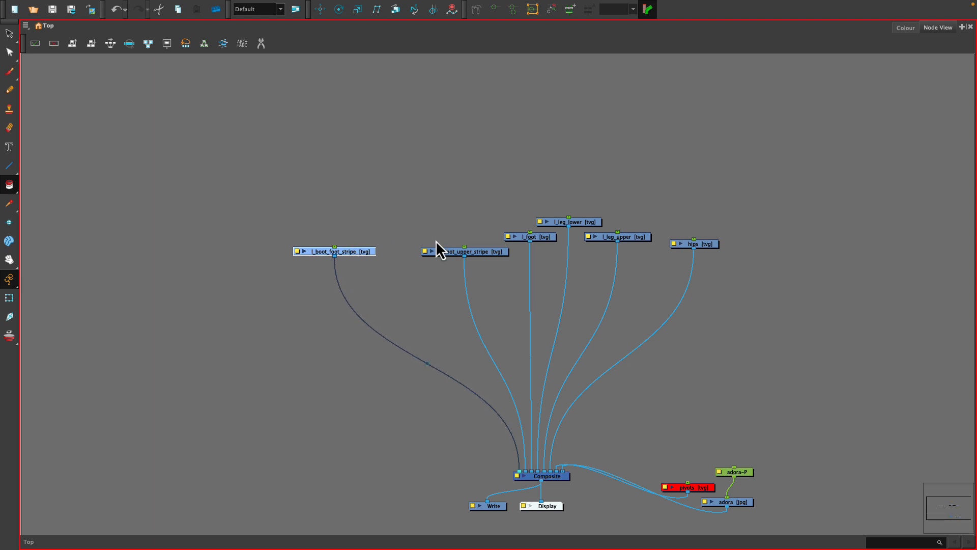
pyautogui.click(444, 253)
pyautogui.moveTo(445, 252); pyautogui.dragTo(430, 252)
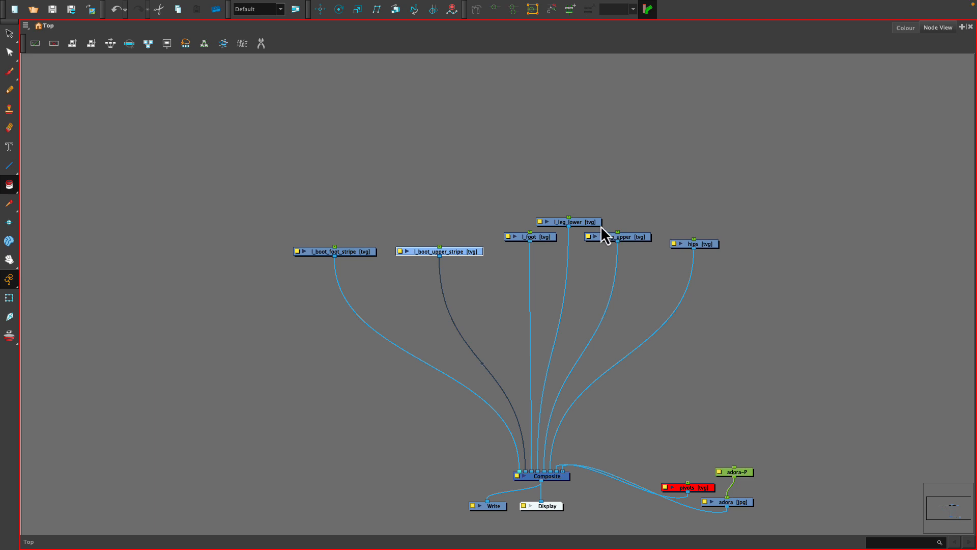
# Step: Align the six leg and hips drawing nodes in one horizontal row and move the row up and left, above the Composite
pyautogui.moveTo(279, 201); pyautogui.dragTo(717, 256)
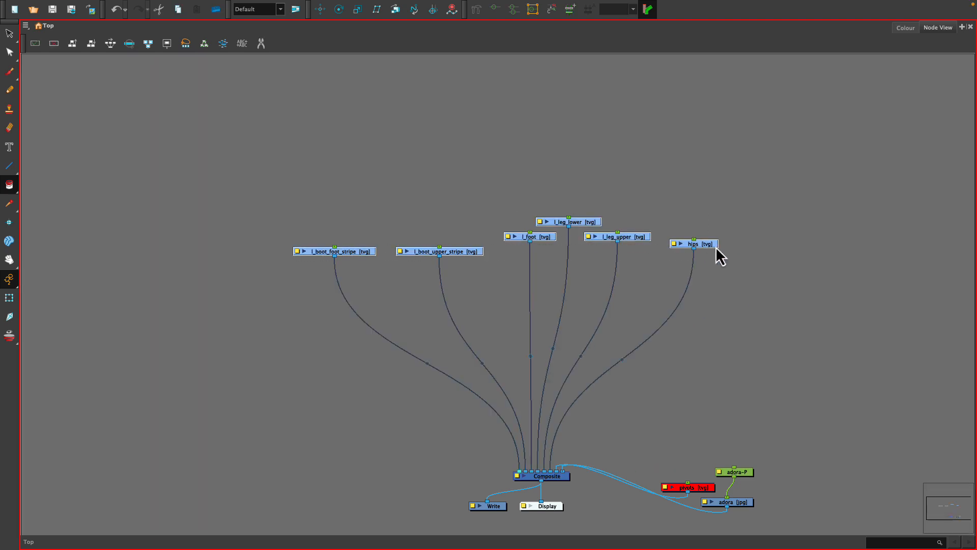
pyautogui.click(110, 45)
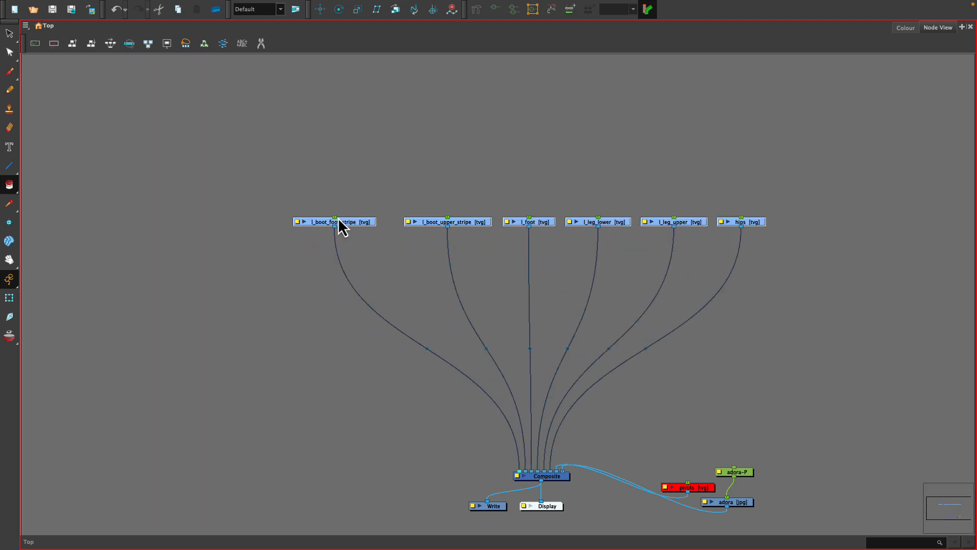
pyautogui.moveTo(355, 223); pyautogui.dragTo(292, 186)
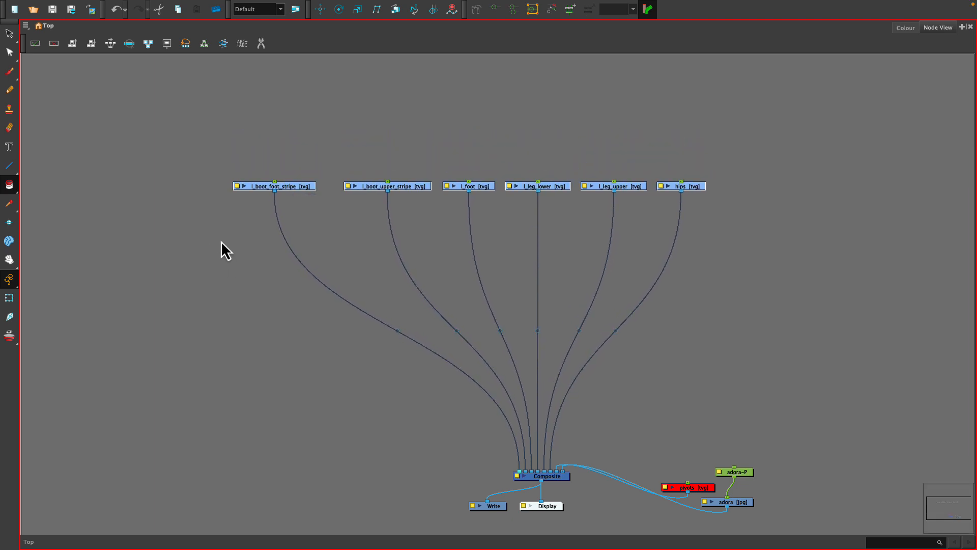
# Step: Cut all connections between the six leg and hips drawing nodes and the Composite
pyautogui.click(262, 48)
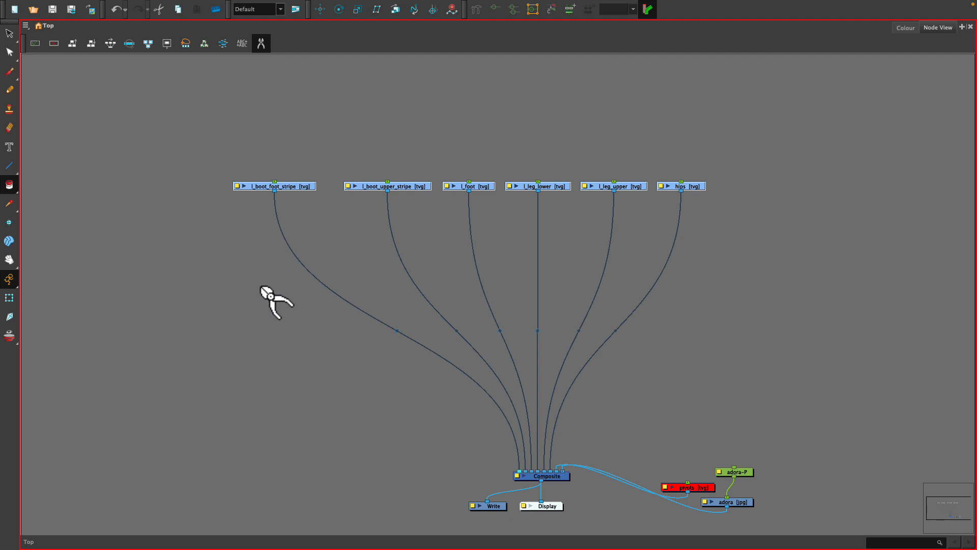
pyautogui.moveTo(272, 299); pyautogui.dragTo(877, 386)
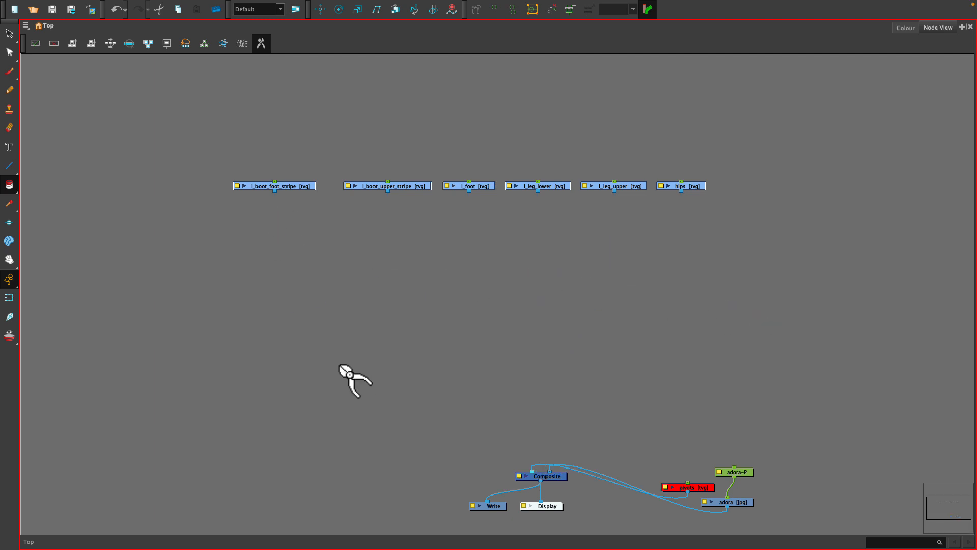
pyautogui.click(261, 45)
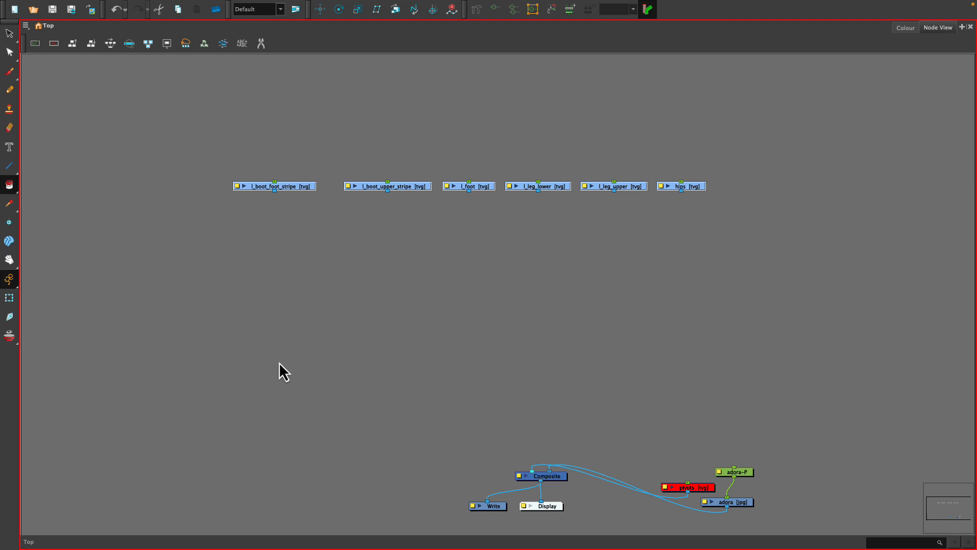
# Step: Add an Overlay-Layer node below l_boot_foot_stripe and remove its automatic connections to l_boot_upper_stripe and the Composite
pyautogui.press('Tab')
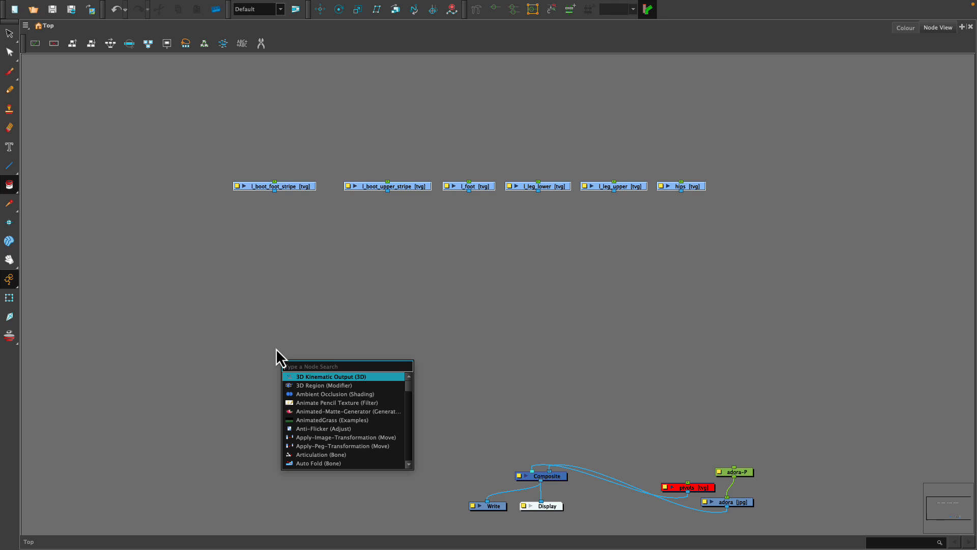
pyautogui.write('ov')
pyautogui.press('Return')
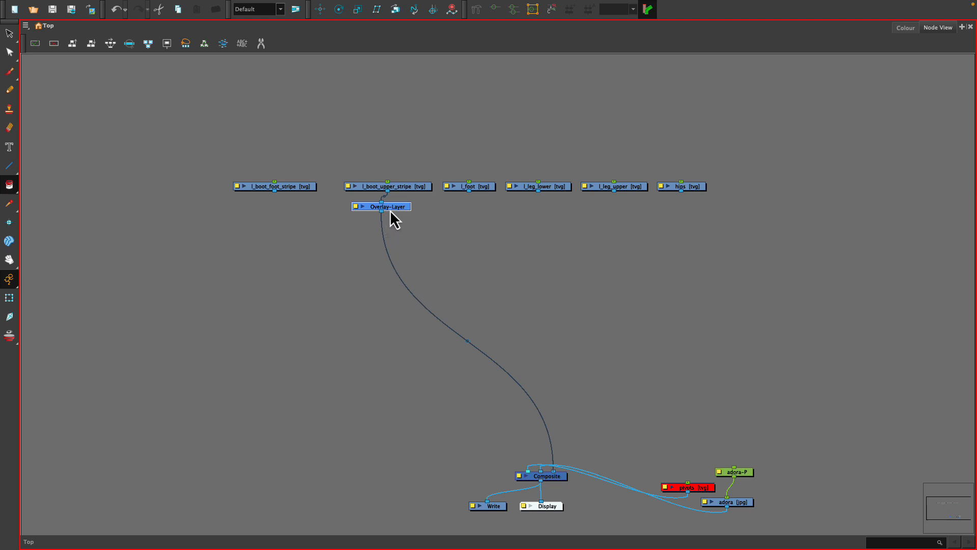
pyautogui.moveTo(392, 207); pyautogui.dragTo(277, 278)
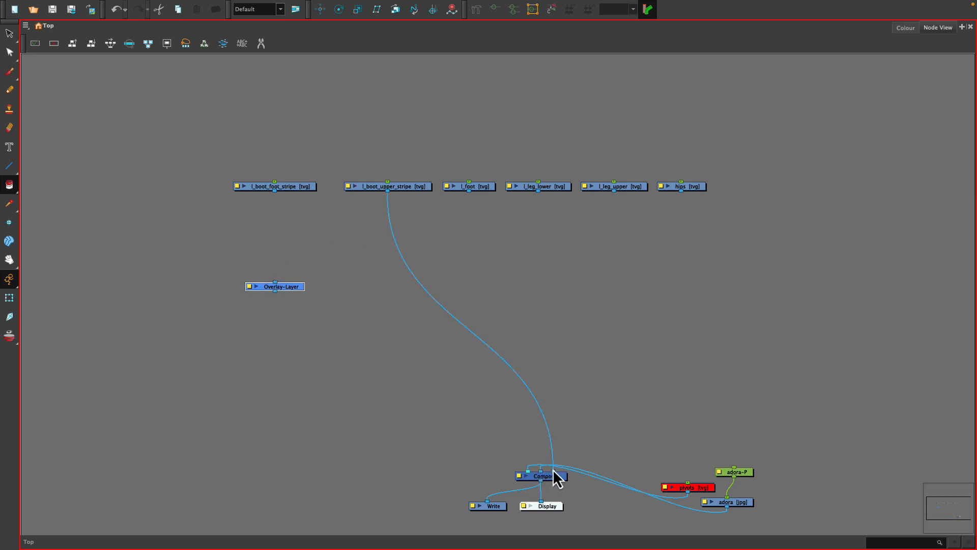
pyautogui.moveTo(555, 473); pyautogui.dragTo(532, 383)
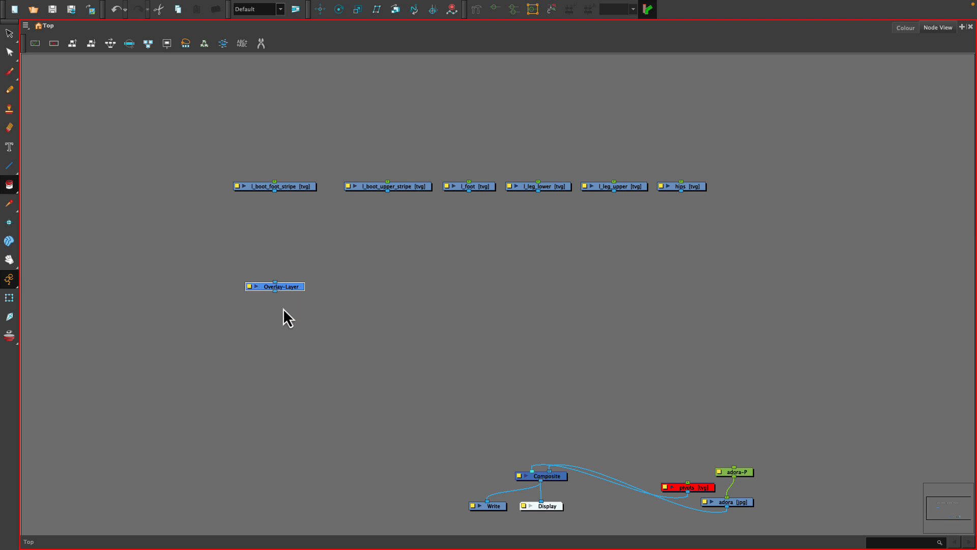
pyautogui.click(279, 345)
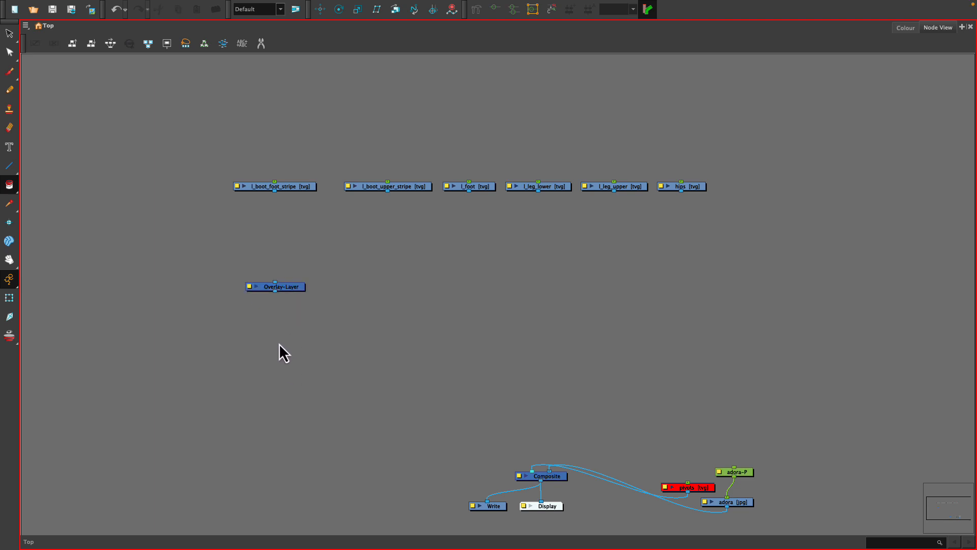
# Step: Add unconnected Line-Art and Colour-Art nodes in the empty area below the Overlay-Layer node
pyautogui.press('Tab')
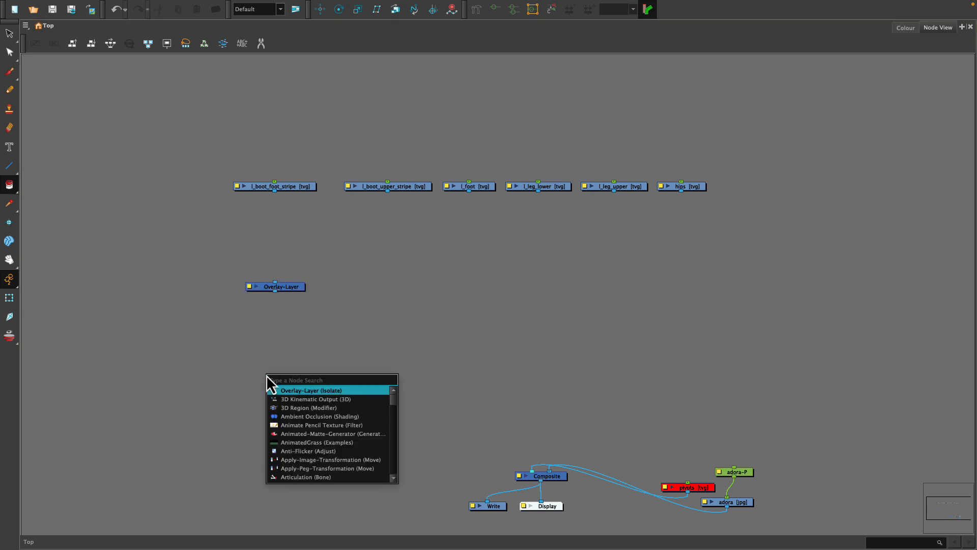
pyautogui.write('line')
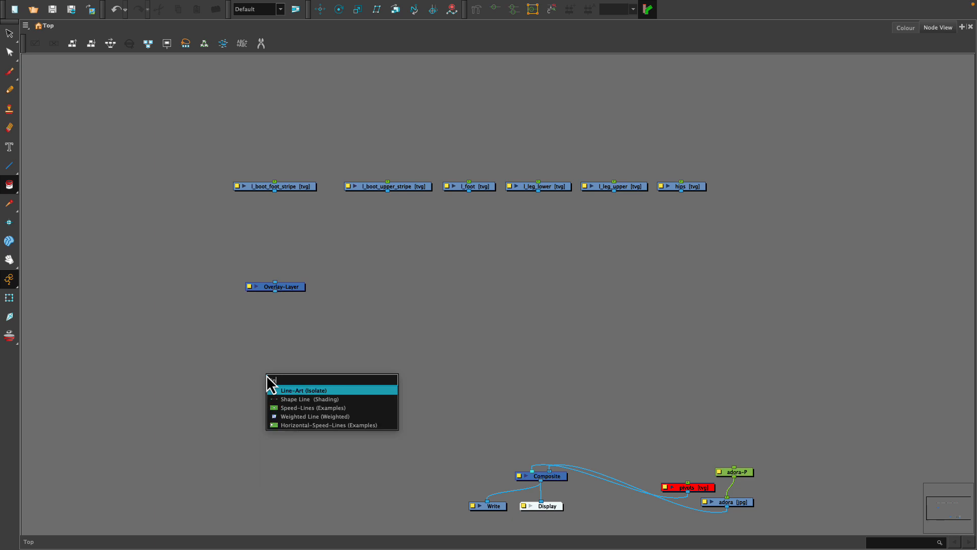
pyautogui.press('Return')
pyautogui.press('Tab')
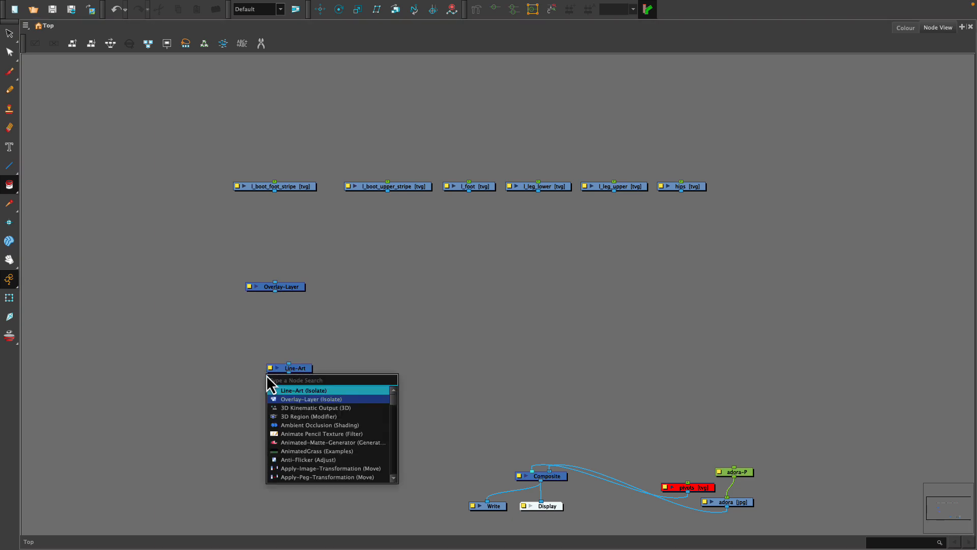
pyautogui.write('col')
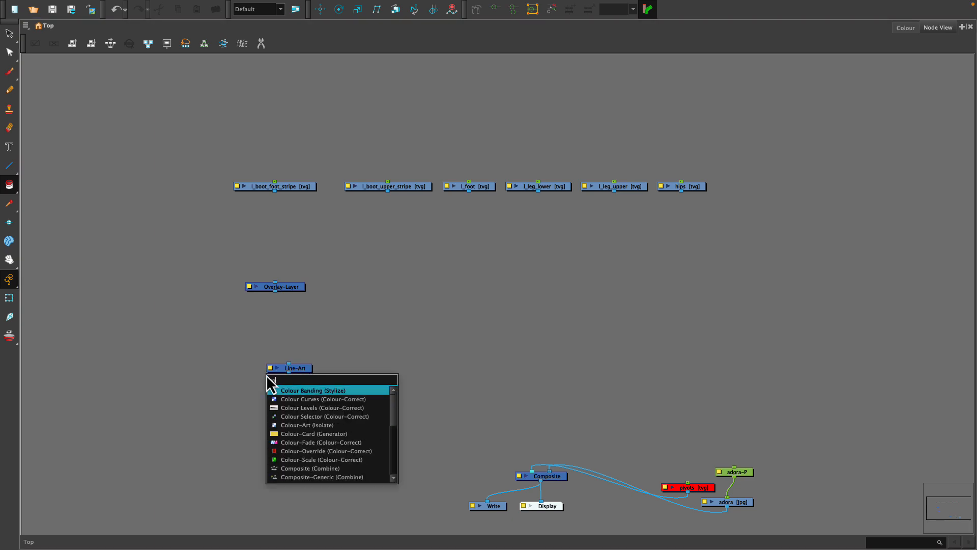
pyautogui.write('our-a')
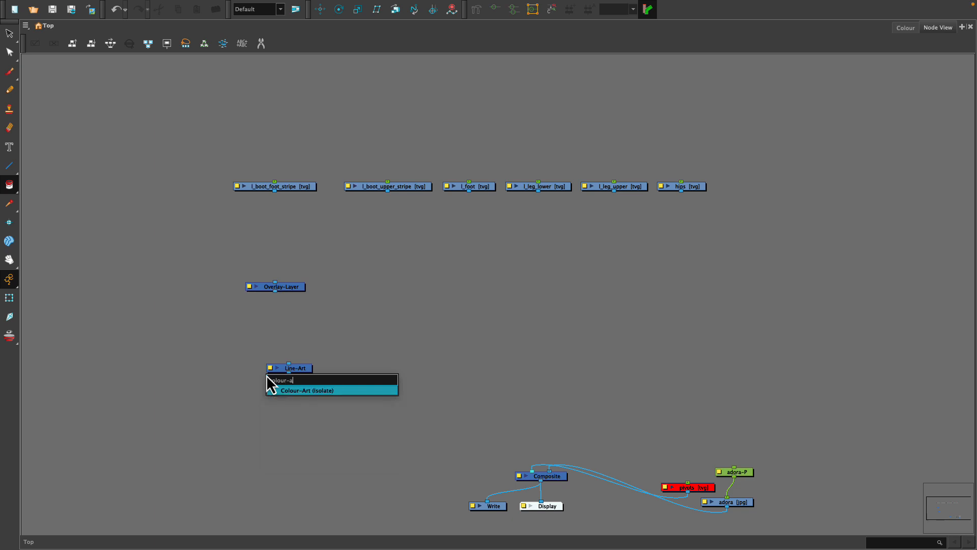
pyautogui.press('Return')
# Step: Add unconnected Underlay-Layer and Auto-Patch nodes at the same spot as the Line-Art and Colour-Art nodes
pyautogui.press('Tab')
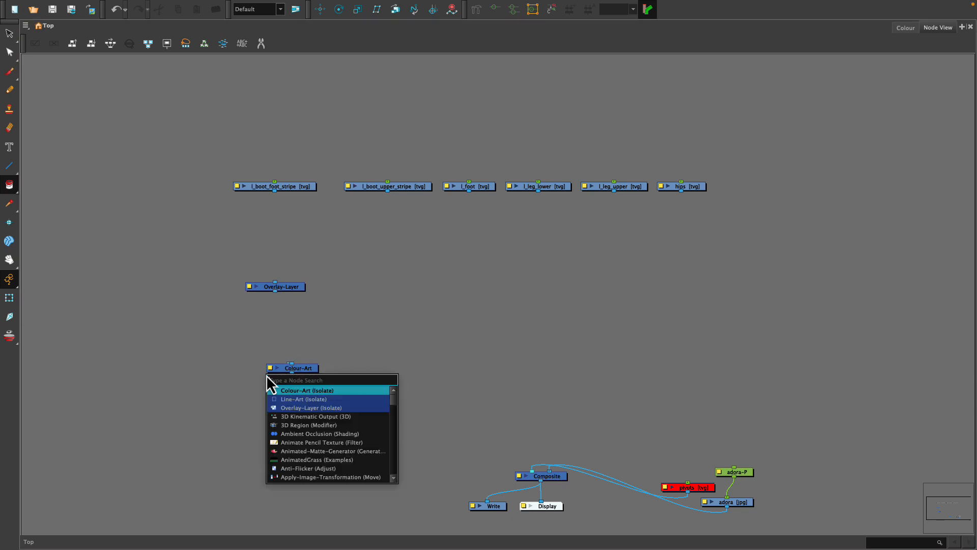
pyautogui.write('un')
pyautogui.press('Return')
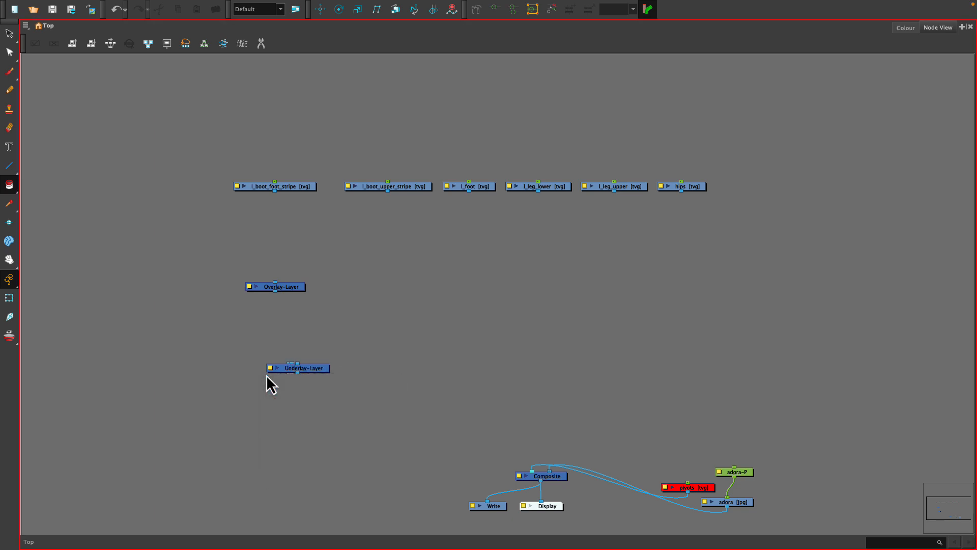
pyautogui.press('Tab')
pyautogui.write('auto')
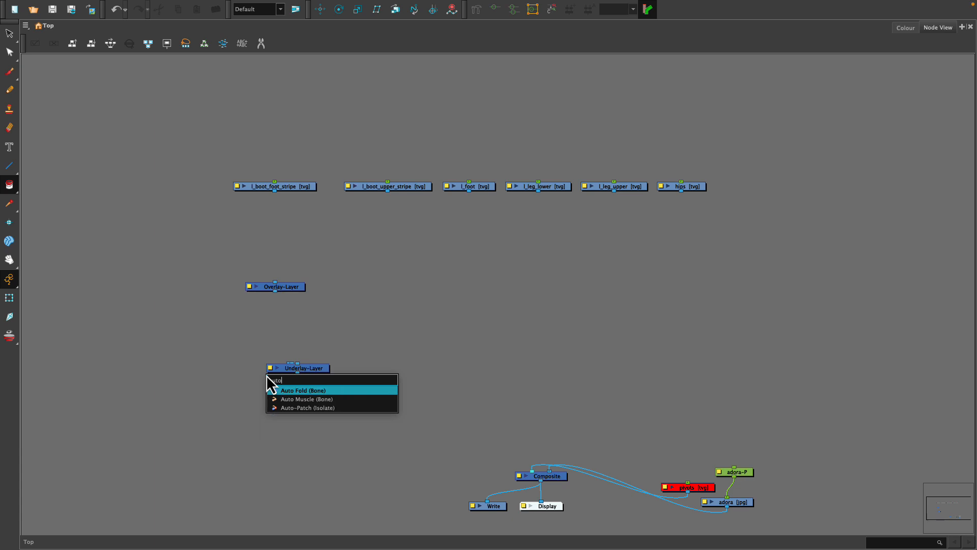
pyautogui.write('-p')
pyautogui.press('Return')
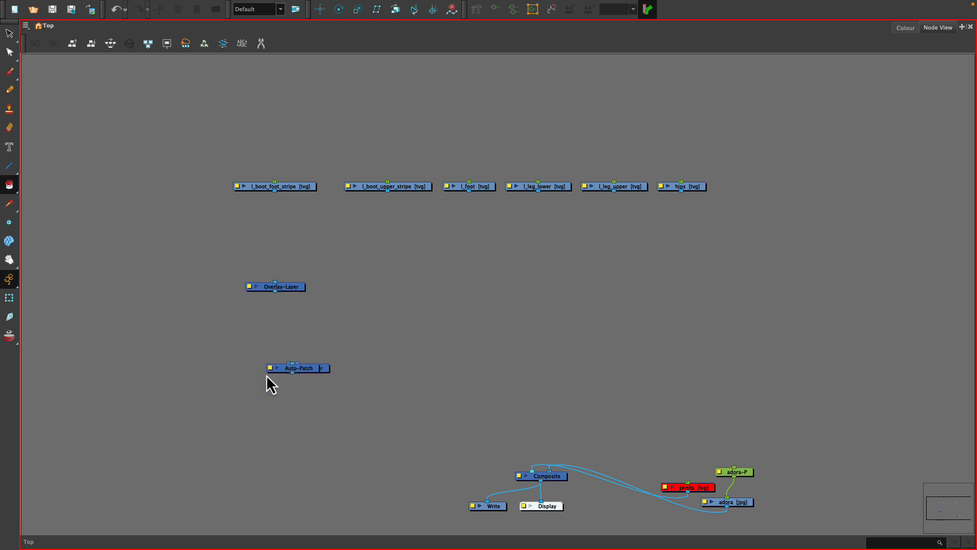
# Step: Add an unconnected Cutter node and a second Composite node on top of the other new nodes
pyautogui.press('Tab')
pyautogui.write('cut')
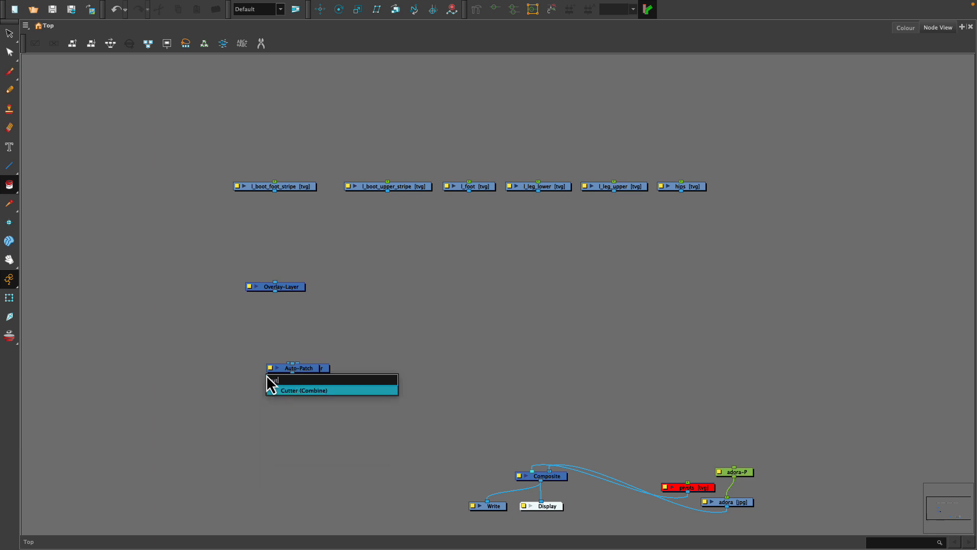
pyautogui.press('Return')
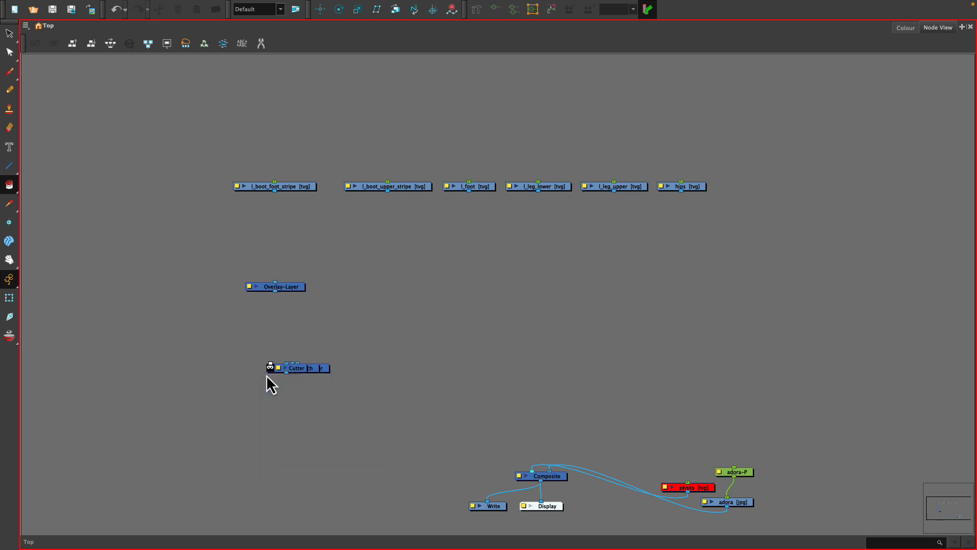
pyautogui.press('Tab')
pyautogui.write('com')
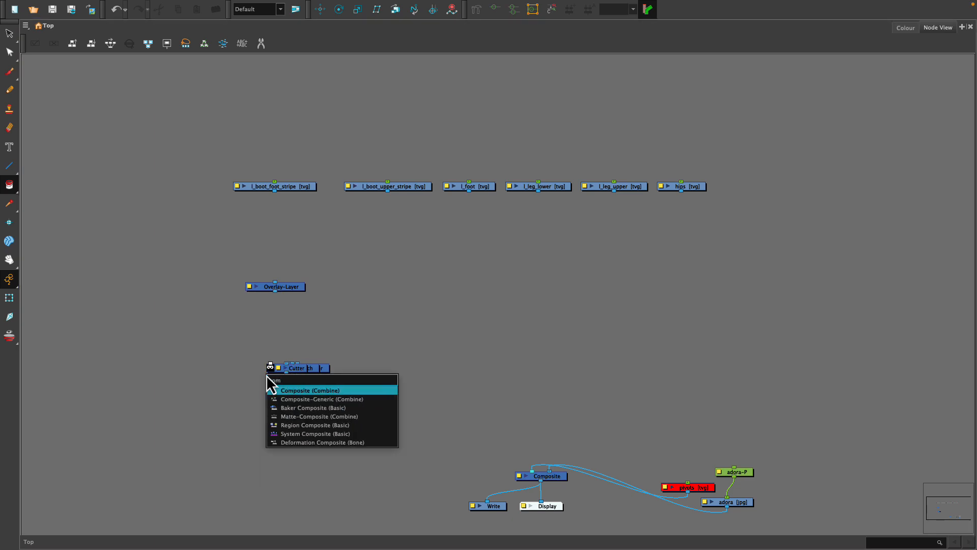
pyautogui.press('Return')
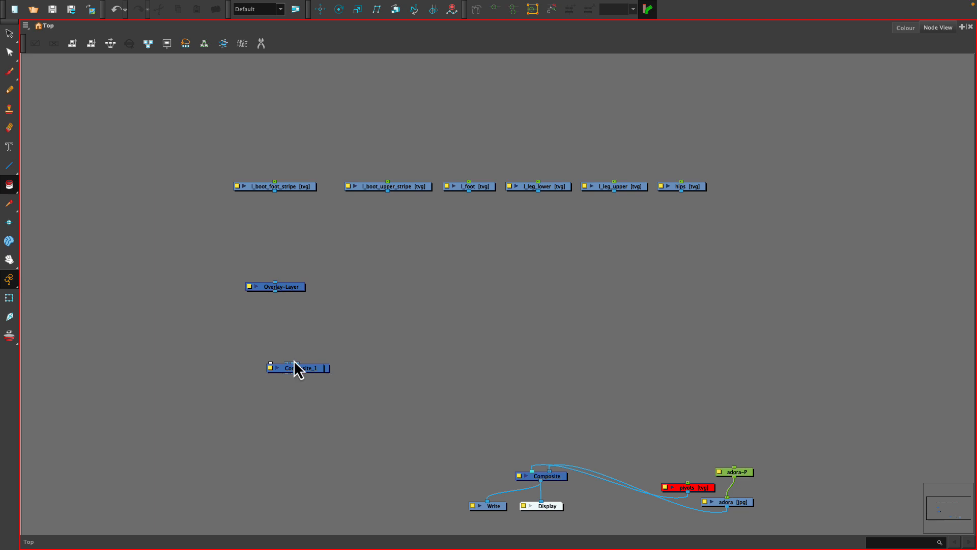
# Step: Move the Overlay-Layer node just above the stacked nodes and spread all seven new nodes into one horizontal row
pyautogui.moveTo(275, 286); pyautogui.dragTo(291, 351)
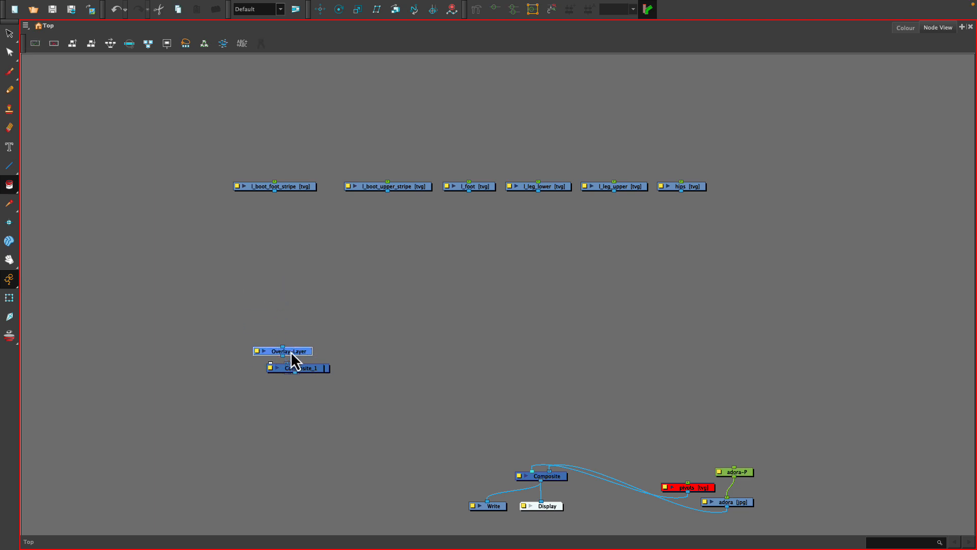
pyautogui.moveTo(350, 387); pyautogui.dragTo(196, 317)
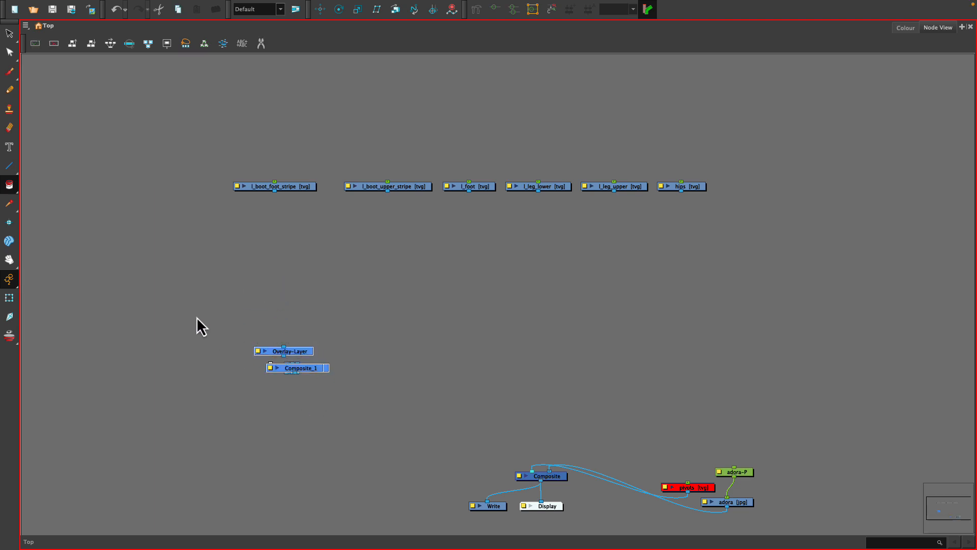
pyautogui.click(110, 44)
pyautogui.click(203, 374)
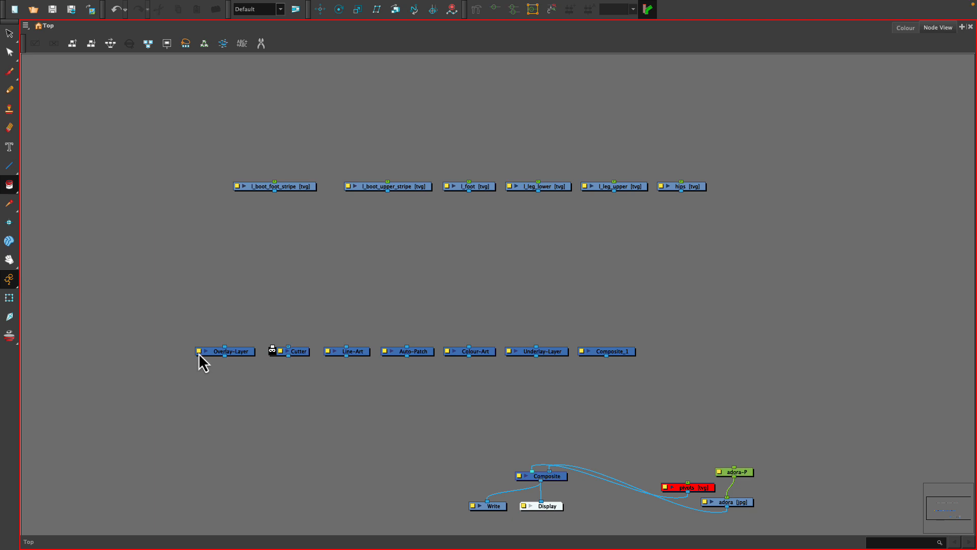
# Step: Rename the Overlay-Layer node to OL
pyautogui.doubleClick(199, 351)
pyautogui.moveTo(450, 222); pyautogui.dragTo(301, 210)
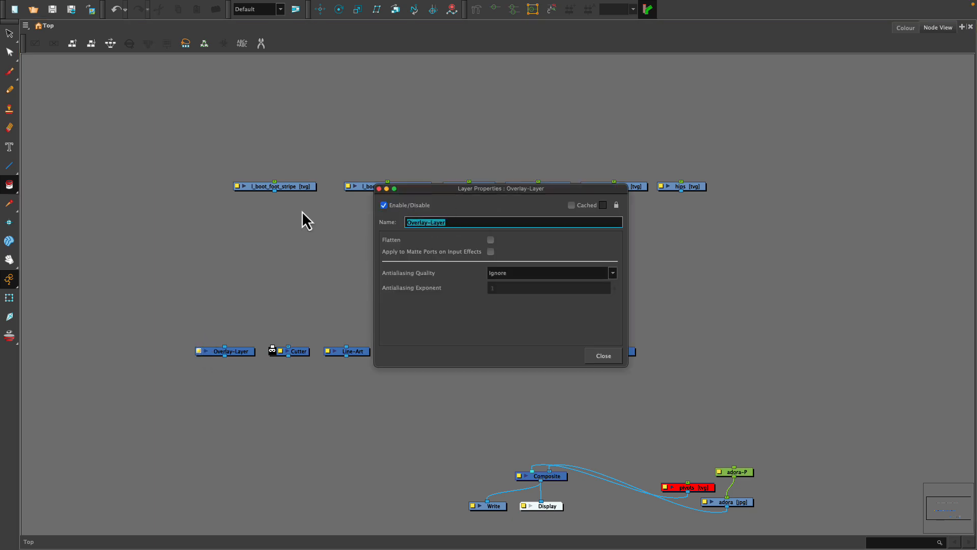
pyautogui.write('OL')
pyautogui.press('Return')
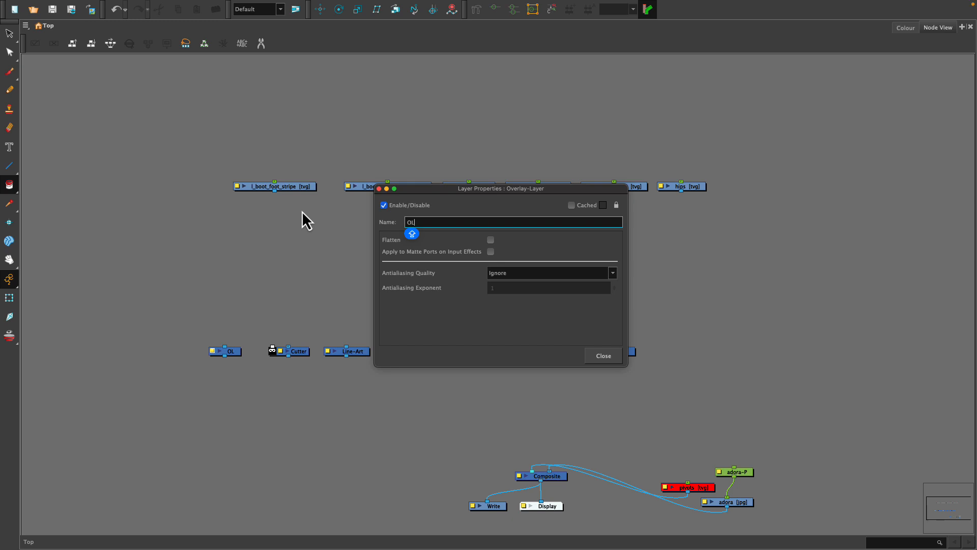
pyautogui.click(599, 354)
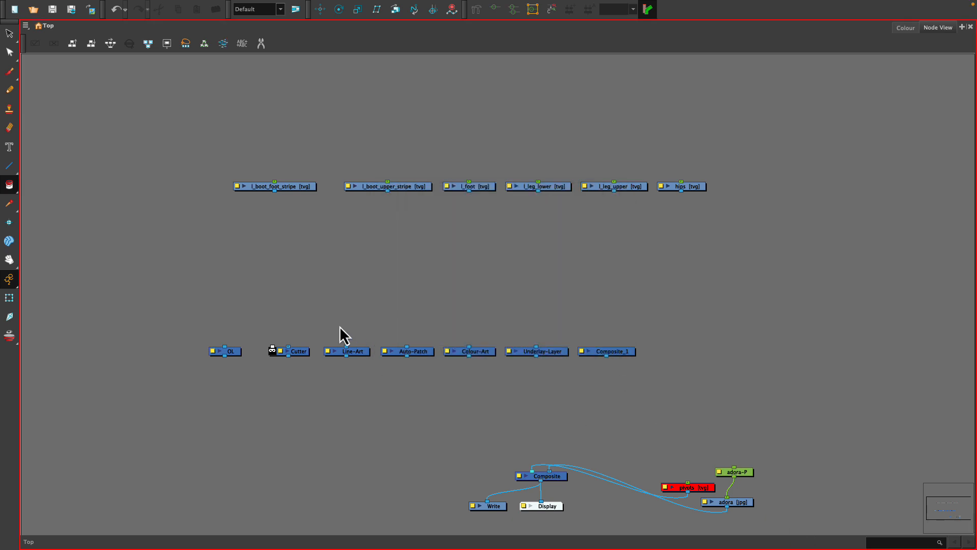
# Step: Rename the Line-Art node to LA
pyautogui.doubleClick(328, 352)
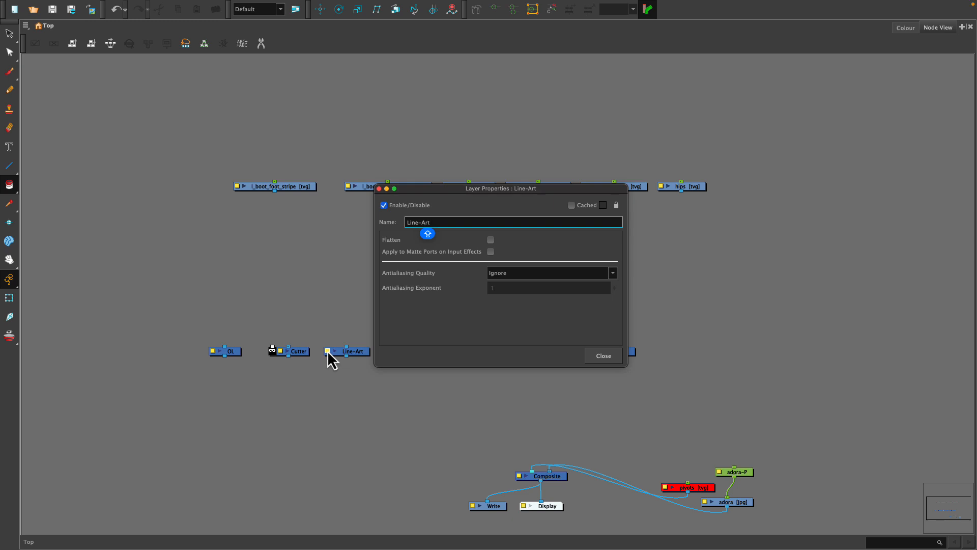
pyautogui.moveTo(430, 222); pyautogui.dragTo(366, 207)
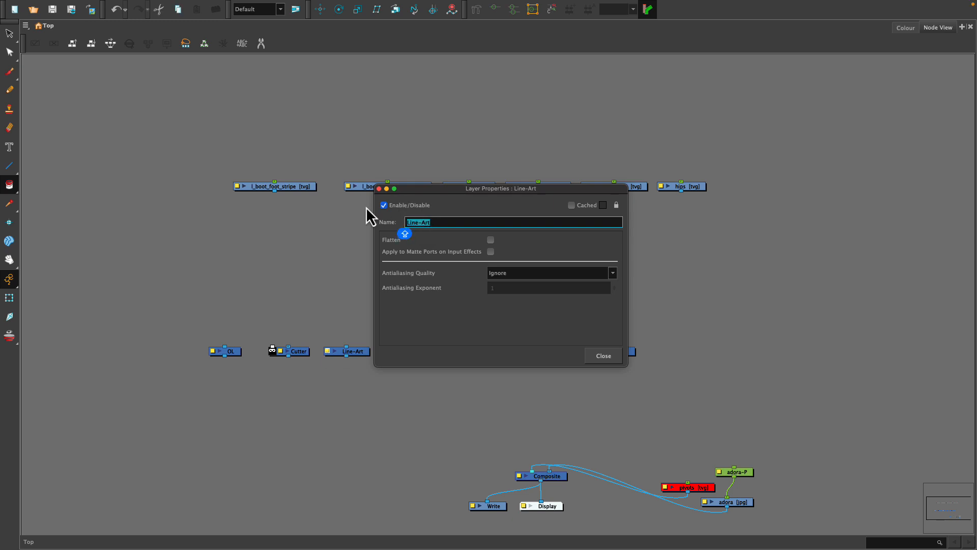
pyautogui.write('LA')
pyautogui.press('Return')
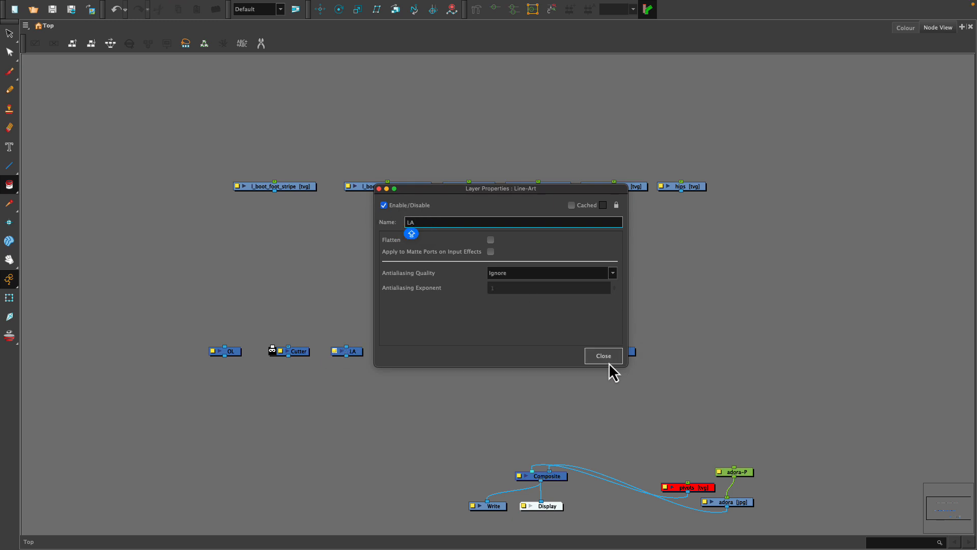
pyautogui.click(601, 355)
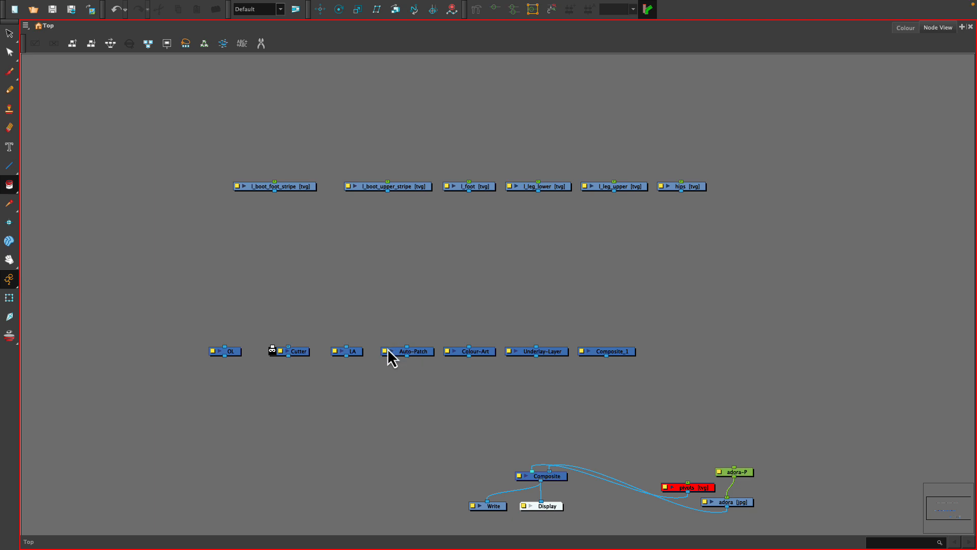
# Step: Rename the Auto-Patch node to AP
pyautogui.doubleClick(385, 350)
pyautogui.moveTo(448, 222); pyautogui.dragTo(362, 205)
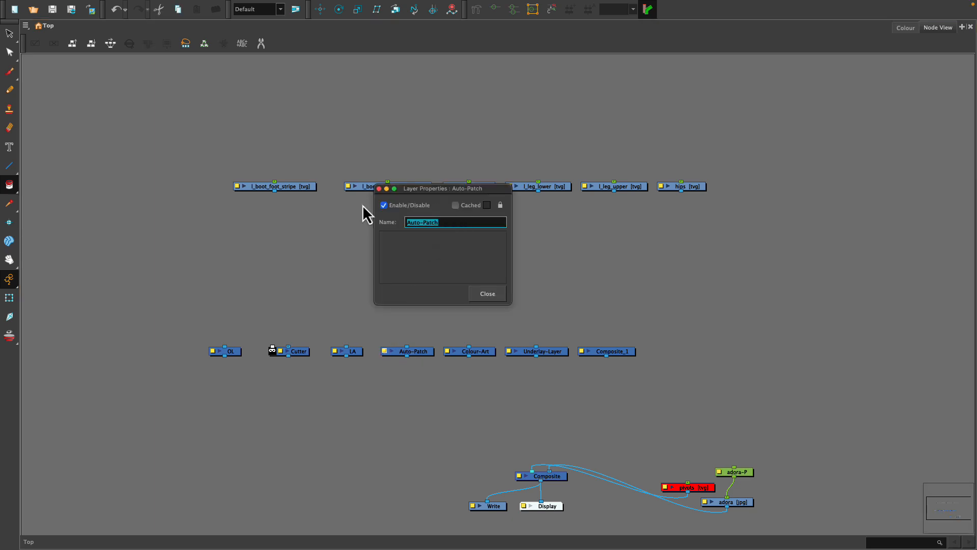
pyautogui.write('AP')
pyautogui.press('Return')
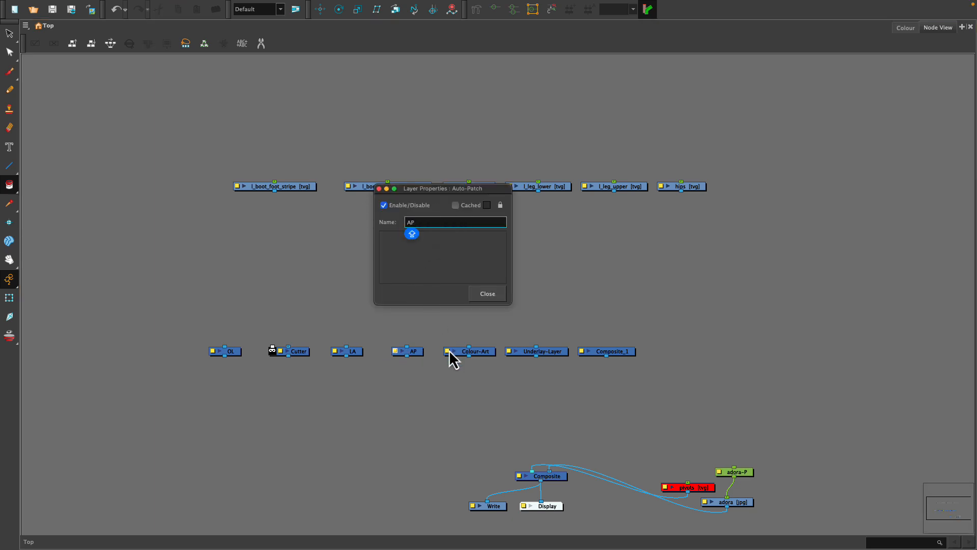
# Step: Rename the Colour-Art node to CA
pyautogui.doubleClick(447, 352)
pyautogui.moveTo(443, 221); pyautogui.dragTo(373, 215)
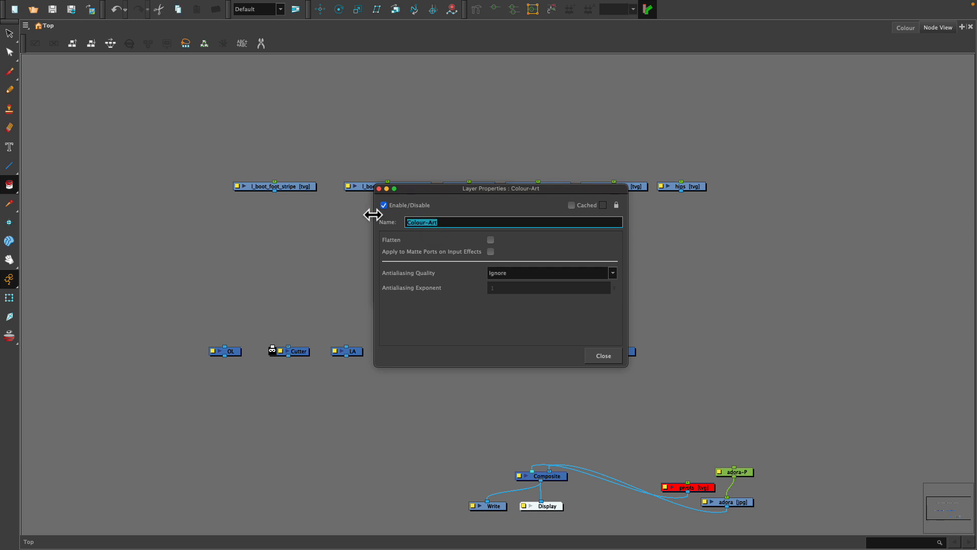
pyautogui.write('CA')
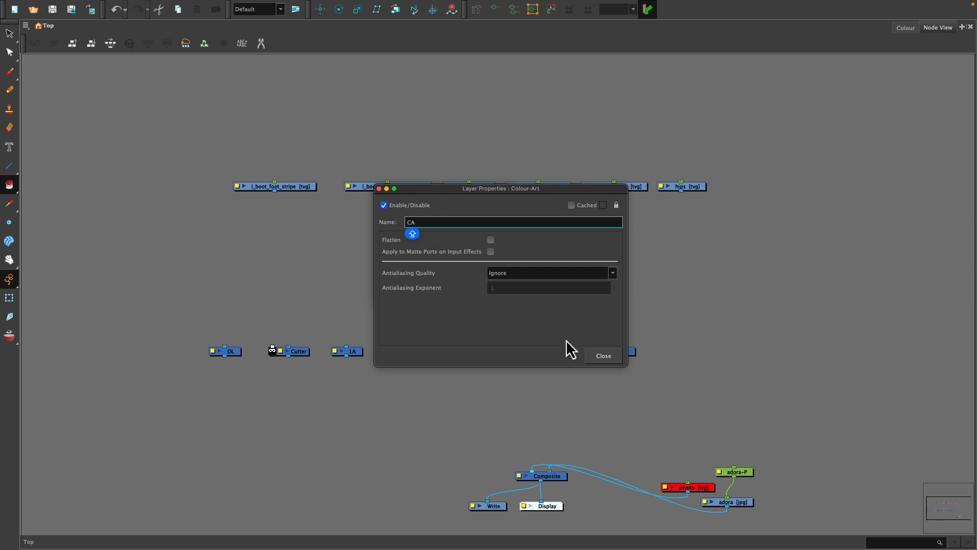
pyautogui.click(612, 358)
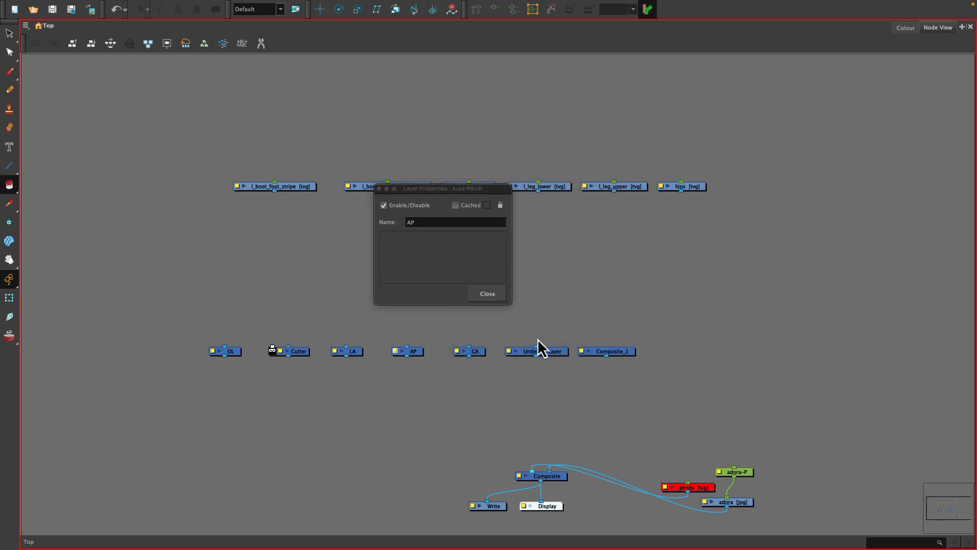
# Step: Rename the Underlay-Layer node to UL
pyautogui.doubleClick(511, 350)
pyautogui.moveTo(454, 224); pyautogui.dragTo(349, 187)
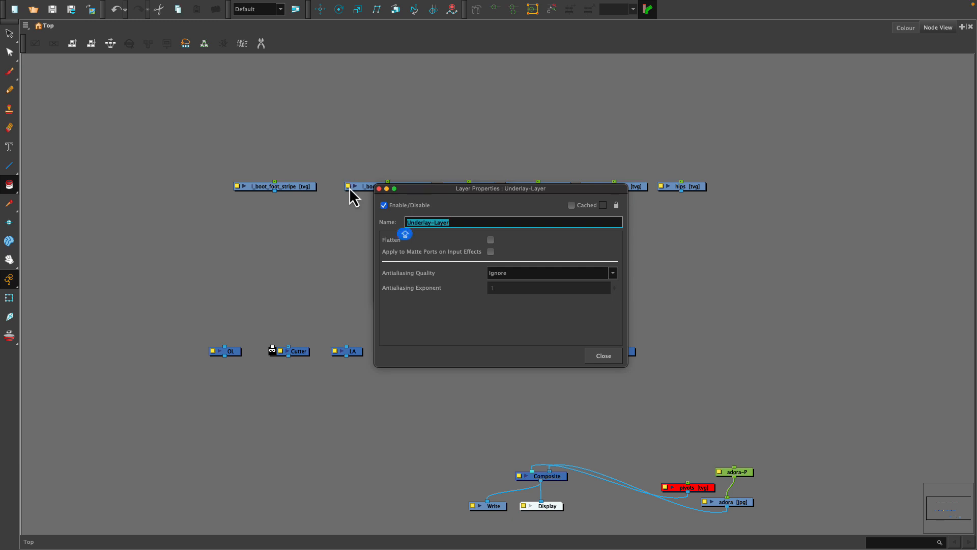
pyautogui.write('UL')
pyautogui.click(597, 358)
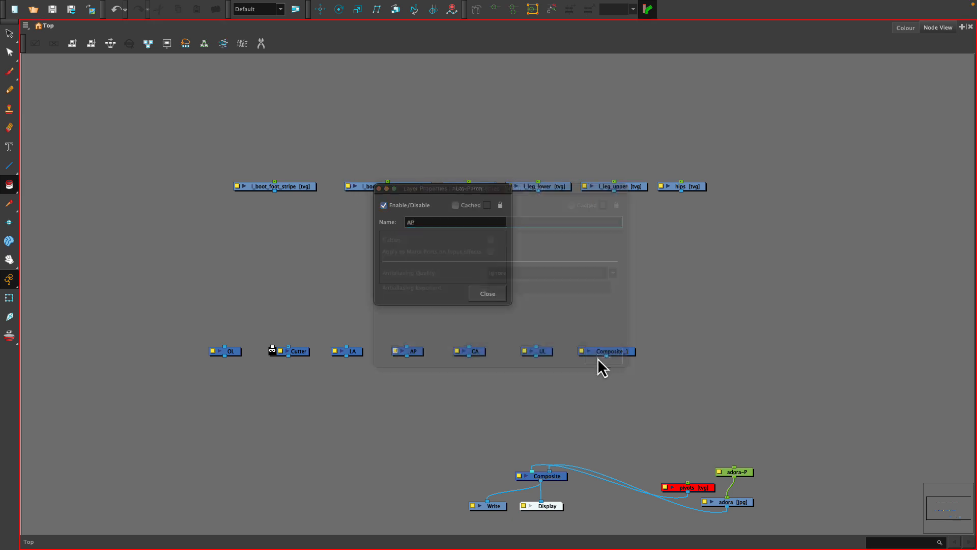
# Step: Rename the Composite_1 node to COMP and close the remaining node properties
pyautogui.doubleClick(581, 351)
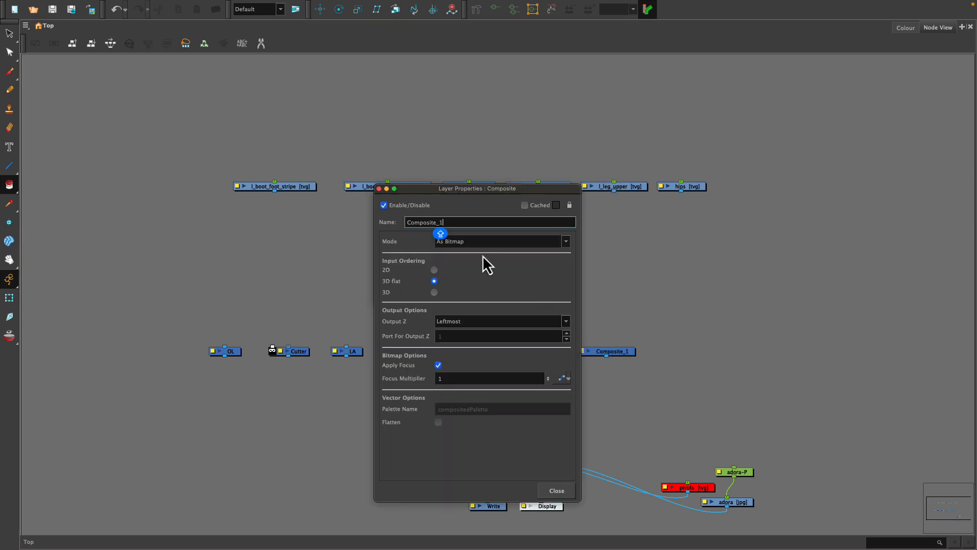
pyautogui.doubleClick(470, 223)
pyautogui.write('COMP')
pyautogui.click(378, 189)
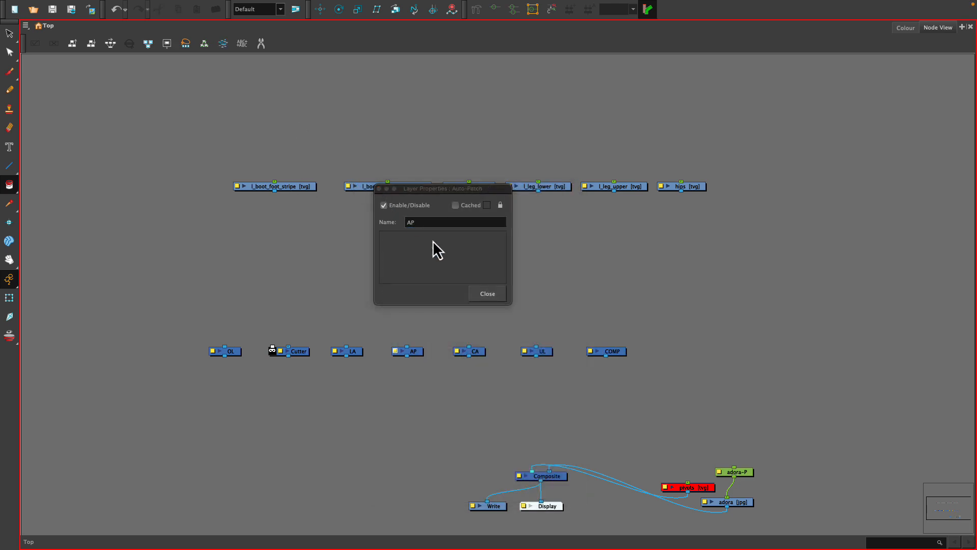
pyautogui.click(487, 294)
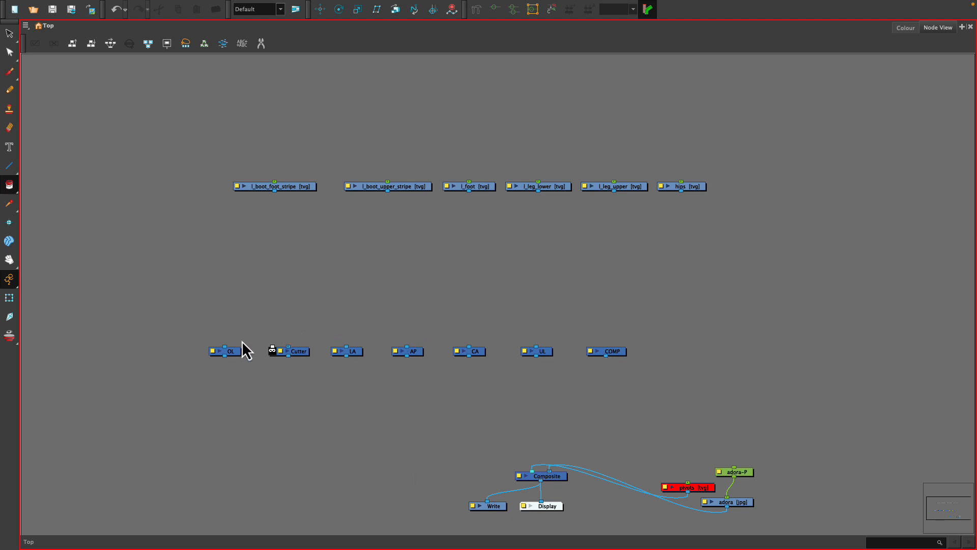
# Step: Line up OL, LA, AP, CA and UL in a separate row above the Cutter and order them with even spacing
pyautogui.moveTo(228, 352); pyautogui.dragTo(241, 282)
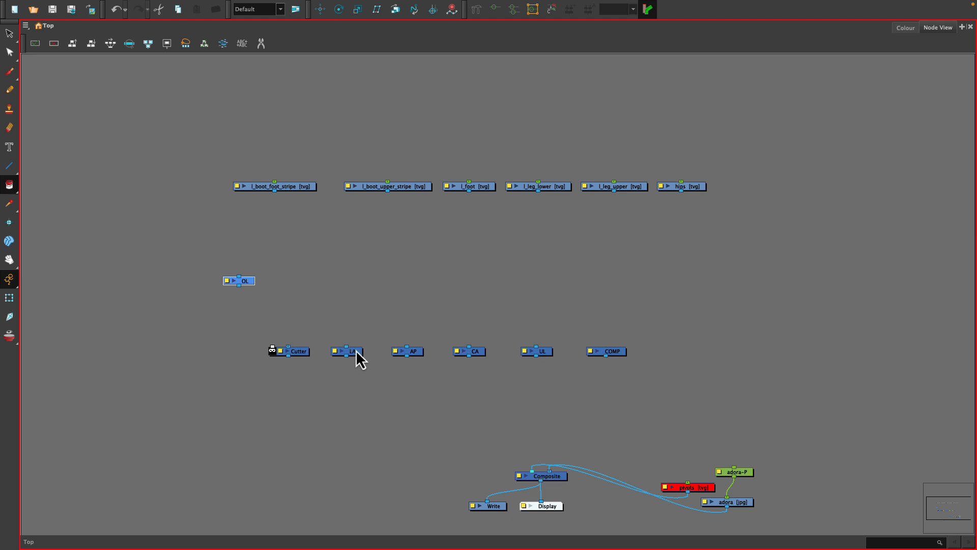
pyautogui.moveTo(357, 352); pyautogui.dragTo(286, 286)
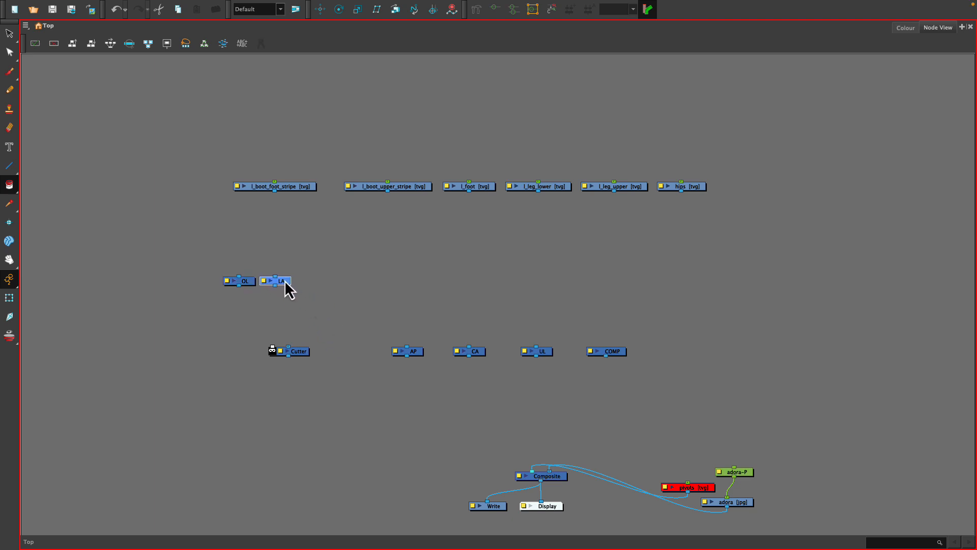
pyautogui.moveTo(415, 353); pyautogui.dragTo(317, 282)
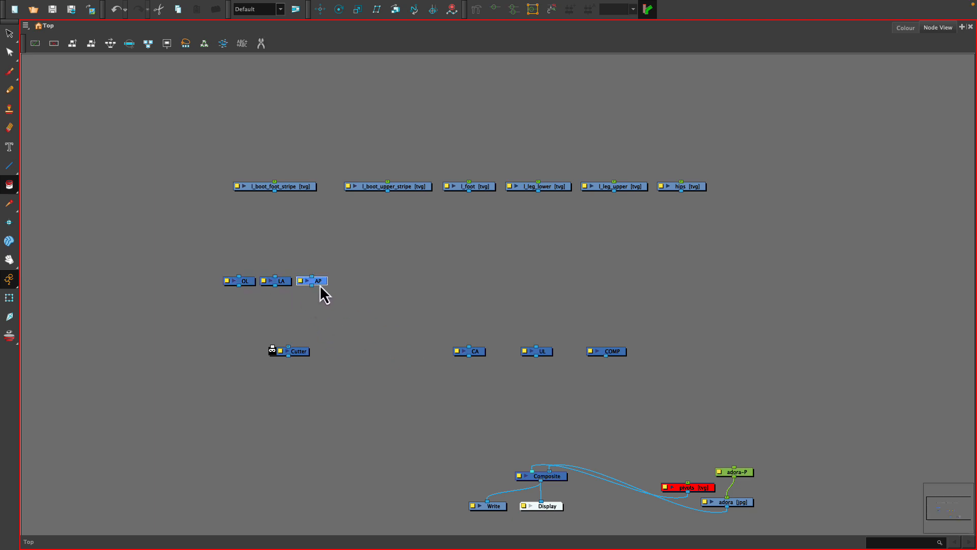
pyautogui.moveTo(481, 352); pyautogui.dragTo(369, 289)
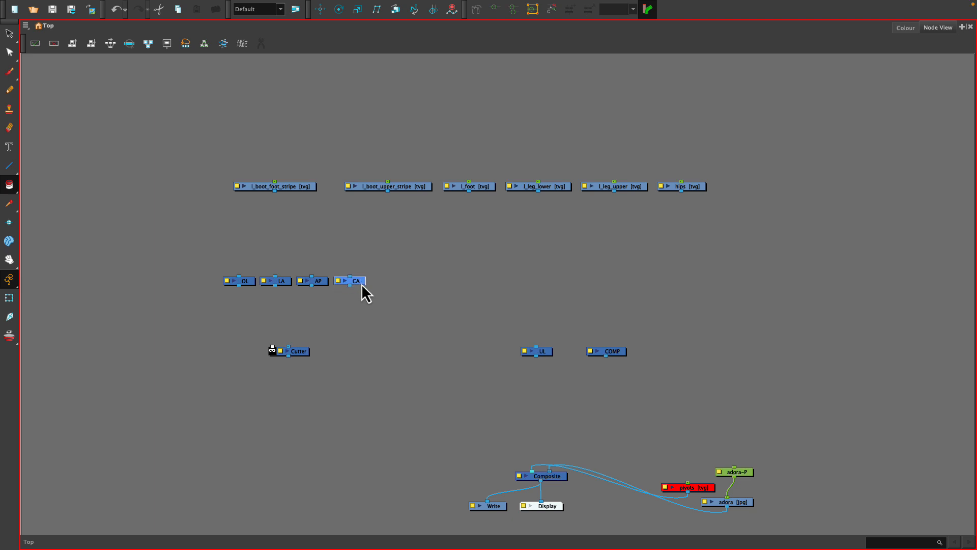
pyautogui.moveTo(540, 352); pyautogui.dragTo(391, 283)
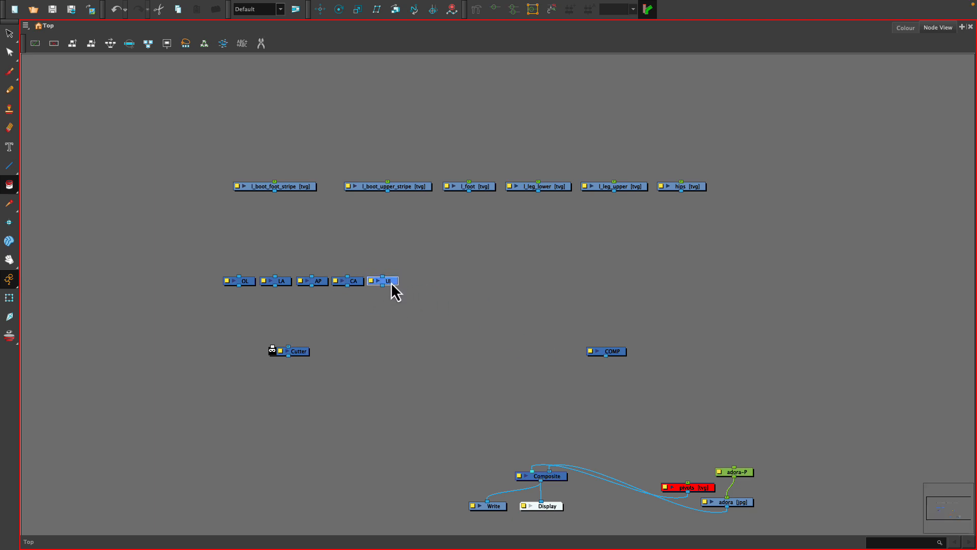
pyautogui.moveTo(230, 268); pyautogui.dragTo(375, 289)
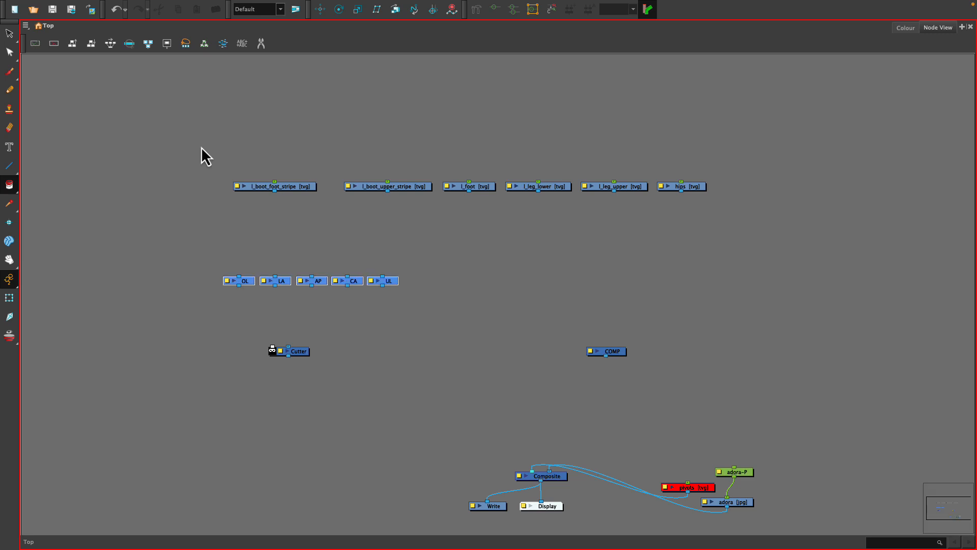
pyautogui.click(117, 48)
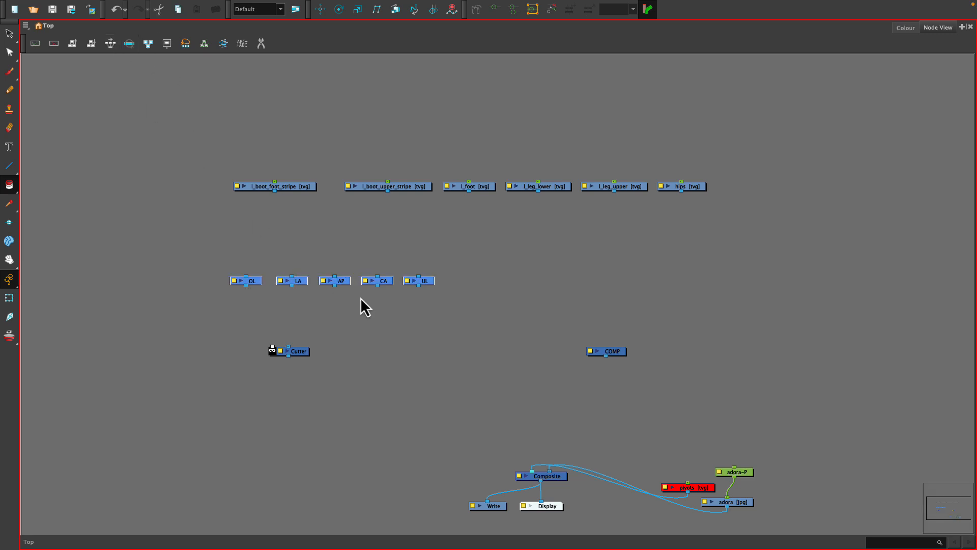
# Step: Tighten the spacing of the OL, LA, AP, CA and UL nodes so they sit close together in their row
pyautogui.click(238, 254)
pyautogui.moveTo(255, 283); pyautogui.dragTo(264, 285)
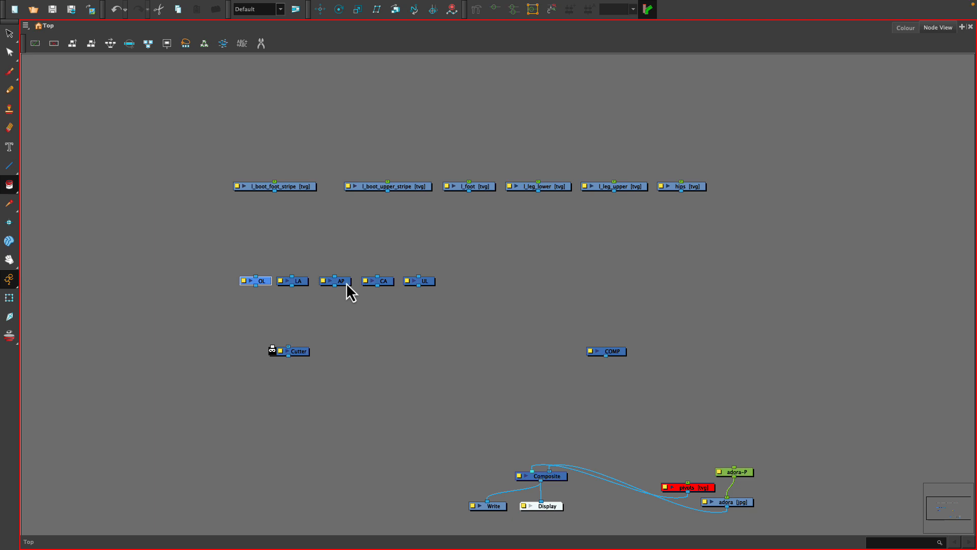
pyautogui.moveTo(346, 282); pyautogui.dragTo(409, 286)
pyautogui.click(419, 281)
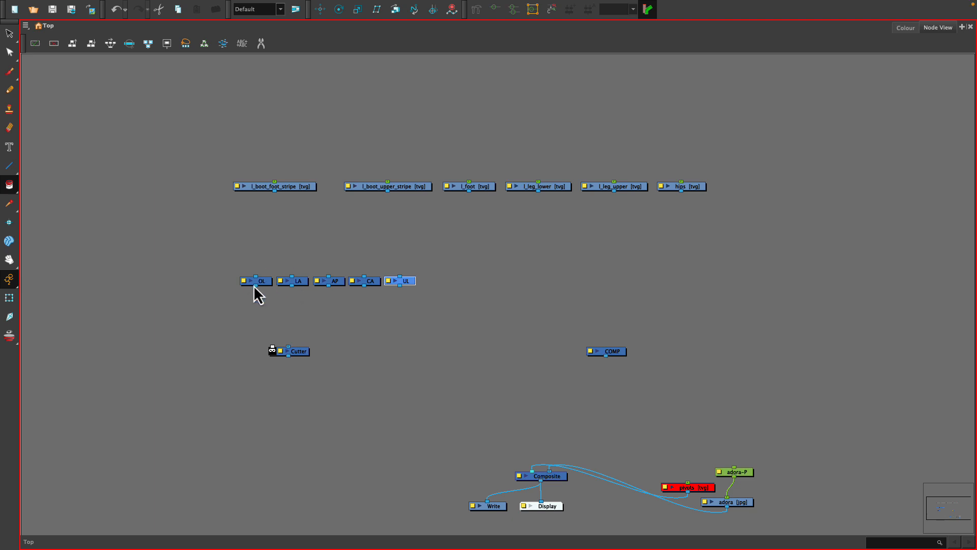
# Step: Move the OL to UL node set above and left of l_boot_foot_stripe and place a copy of it below l_foot
pyautogui.moveTo(254, 269); pyautogui.dragTo(231, 81)
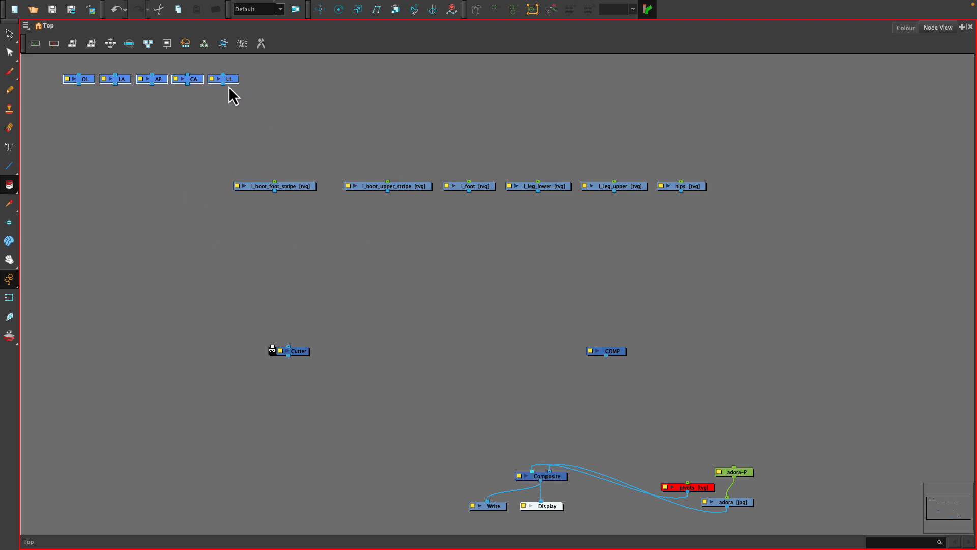
pyautogui.hotkey('ctrl', 'c')
pyautogui.hotkey('ctrl', 'v')
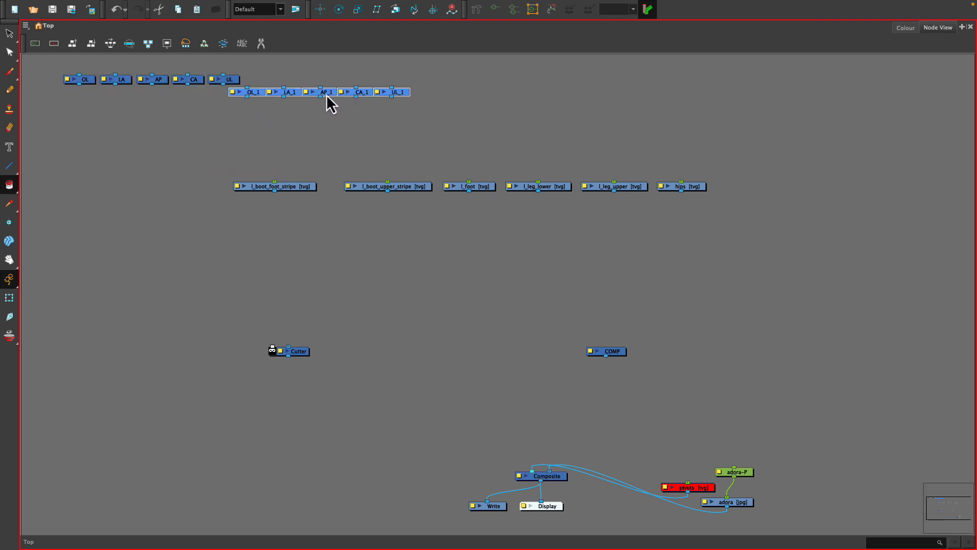
pyautogui.moveTo(327, 95); pyautogui.dragTo(462, 221)
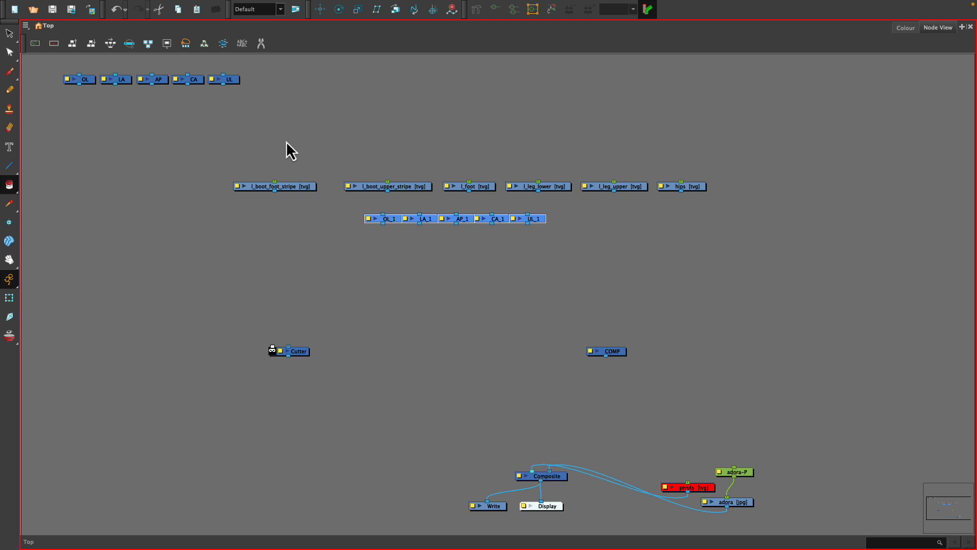
# Step: Paste two more copies of the five-node set side by side, in line with the first copy and to its right
pyautogui.hotkey('ctrl', 'v')
pyautogui.moveTo(427, 147); pyautogui.dragTo(702, 219)
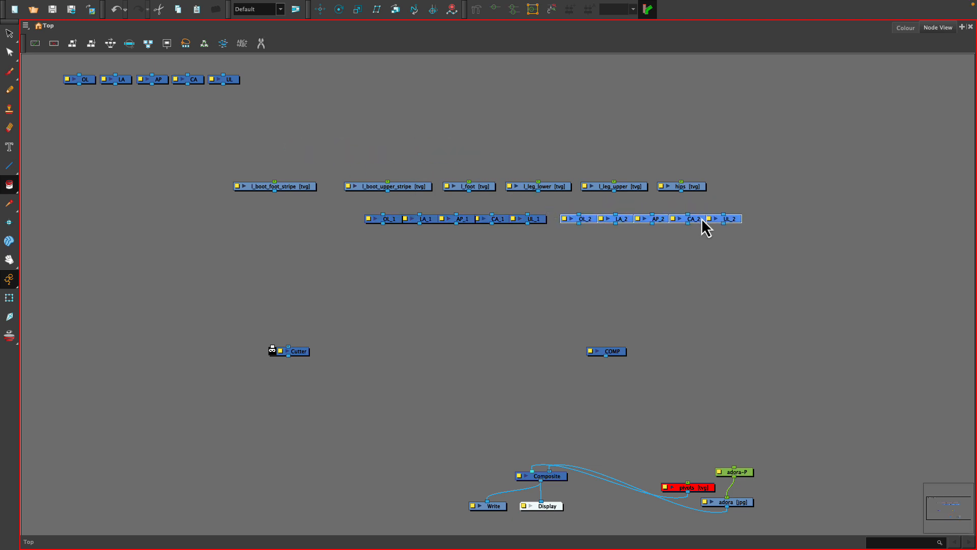
pyautogui.hotkey('ctrl', 'v')
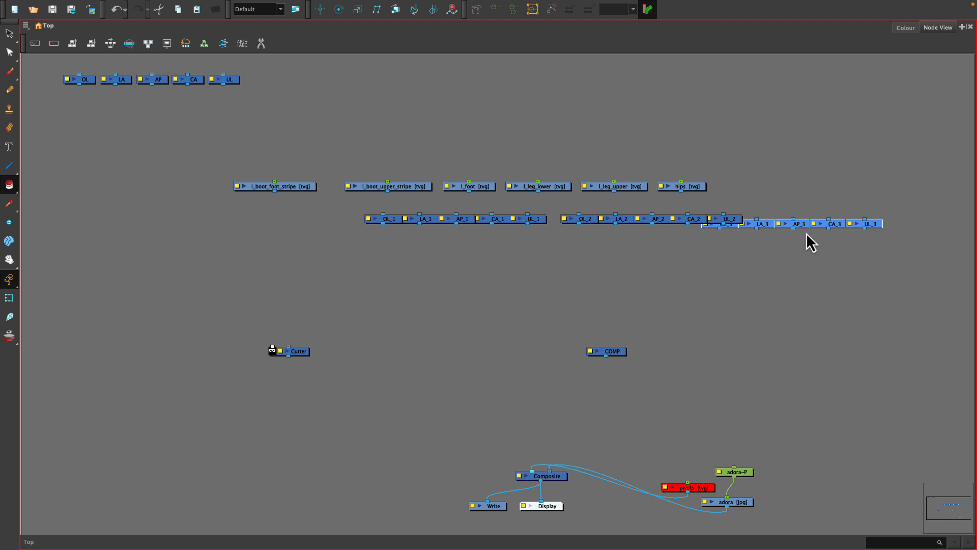
pyautogui.moveTo(794, 227); pyautogui.dragTo(849, 221)
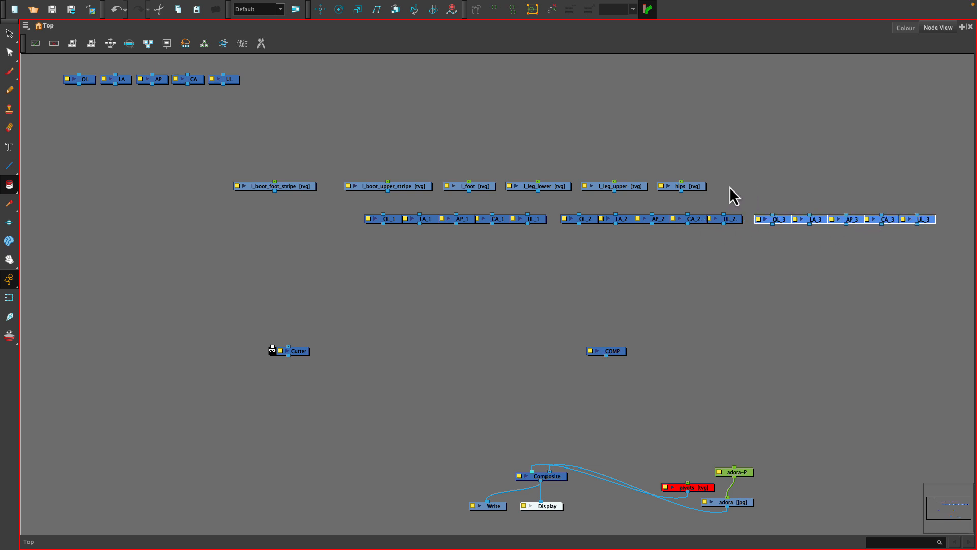
# Step: Spread the drawing nodes apart so l_foot, l_leg_lower and l_leg_upper each sit above a five-node set, with hips and the boot stripes outside
pyautogui.moveTo(700, 189); pyautogui.dragTo(940, 198)
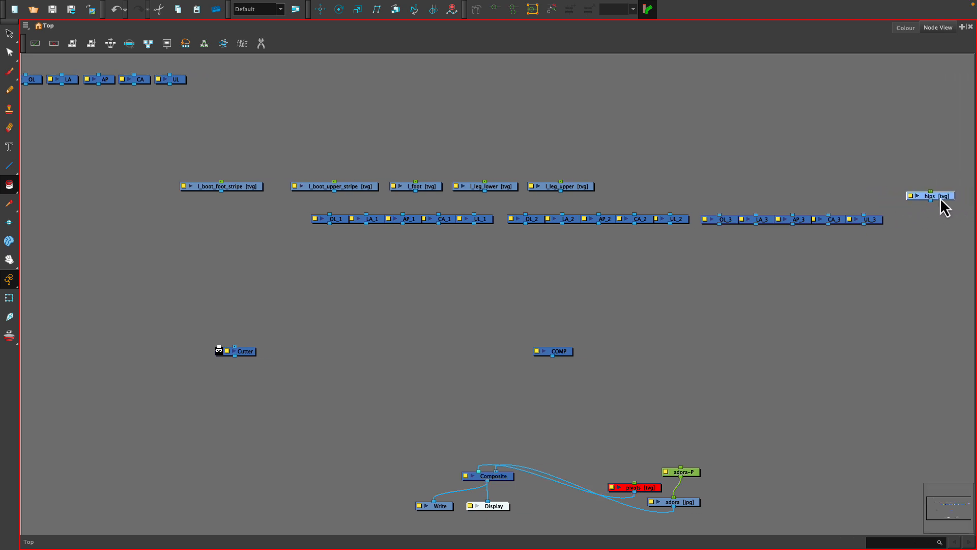
pyautogui.moveTo(571, 186); pyautogui.dragTo(791, 192)
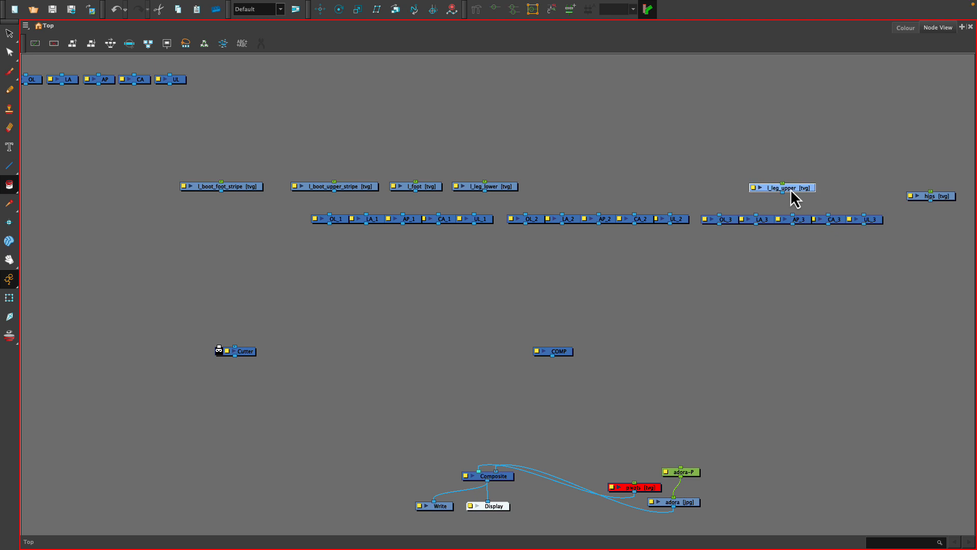
pyautogui.moveTo(506, 189); pyautogui.dragTo(616, 191)
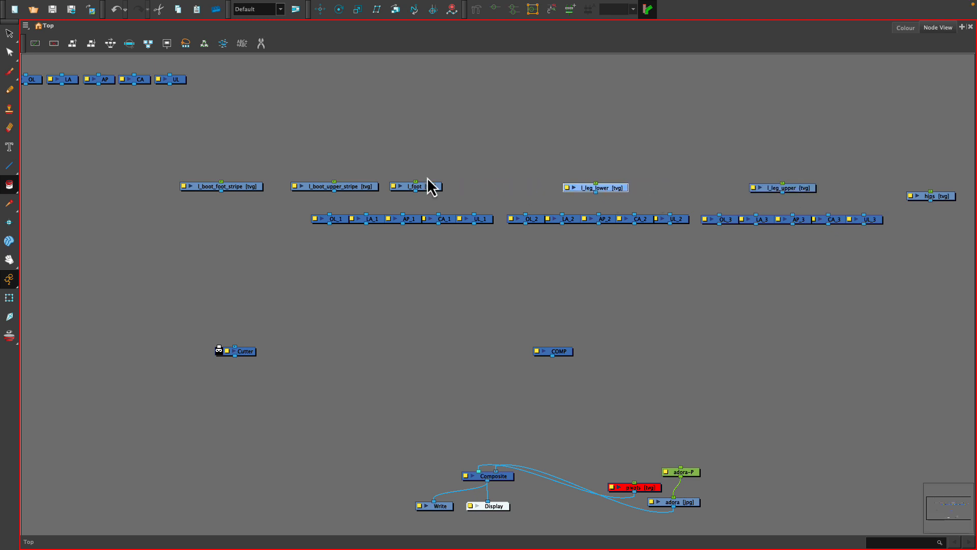
pyautogui.moveTo(423, 190)
pyautogui.mouseDown()
pyautogui.moveTo(442, 190)
pyautogui.moveTo(421, 188)
pyautogui.mouseUp()
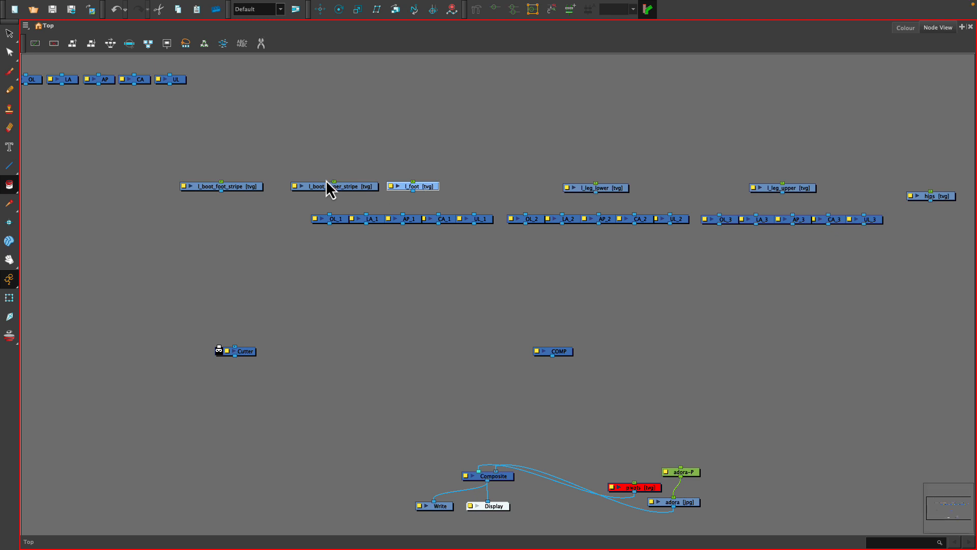
pyautogui.moveTo(224, 167)
pyautogui.mouseDown()
pyautogui.moveTo(314, 186)
pyautogui.moveTo(219, 182)
pyautogui.mouseUp()
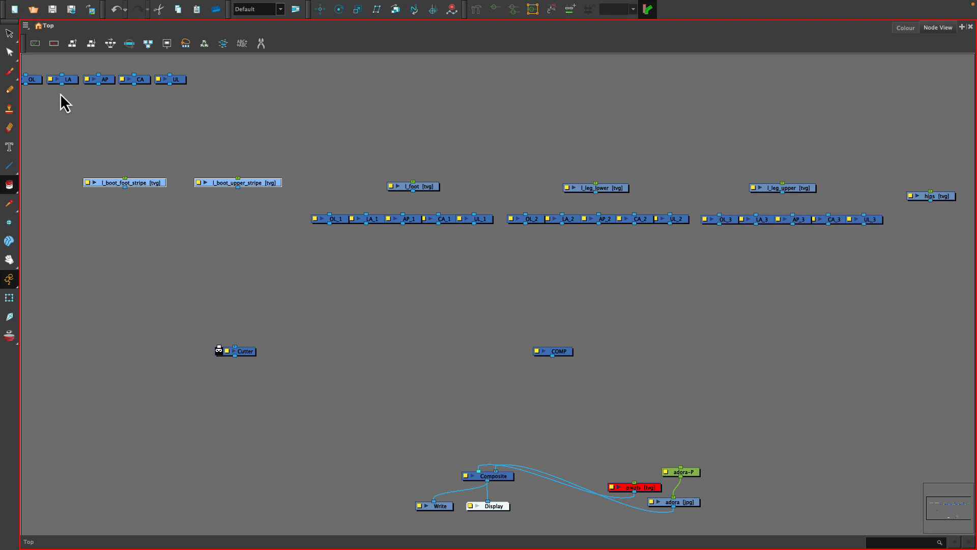
# Step: Move LA, AP and CA below l_boot_foot_stripe and place a pasted copy of the three below l_boot_upper_stripe
pyautogui.moveTo(60, 93); pyautogui.dragTo(139, 81)
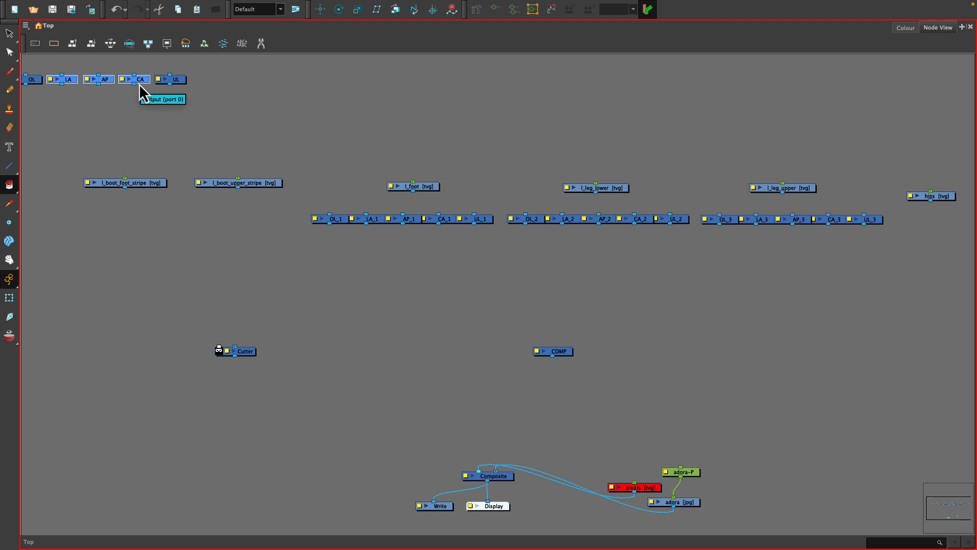
pyautogui.moveTo(139, 84); pyautogui.dragTo(166, 218)
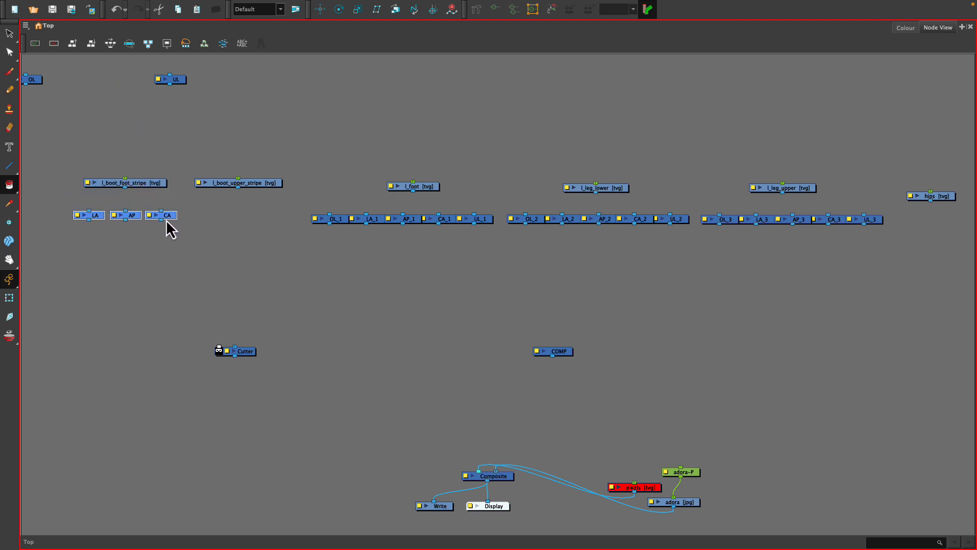
pyautogui.hotkey('ctrl', 'v')
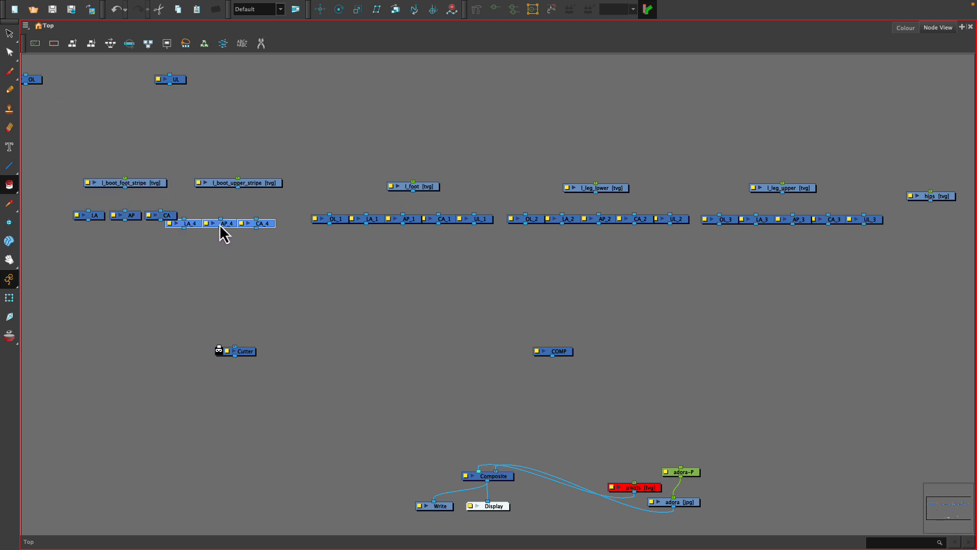
pyautogui.moveTo(254, 216); pyautogui.dragTo(248, 222)
pyautogui.click(247, 353)
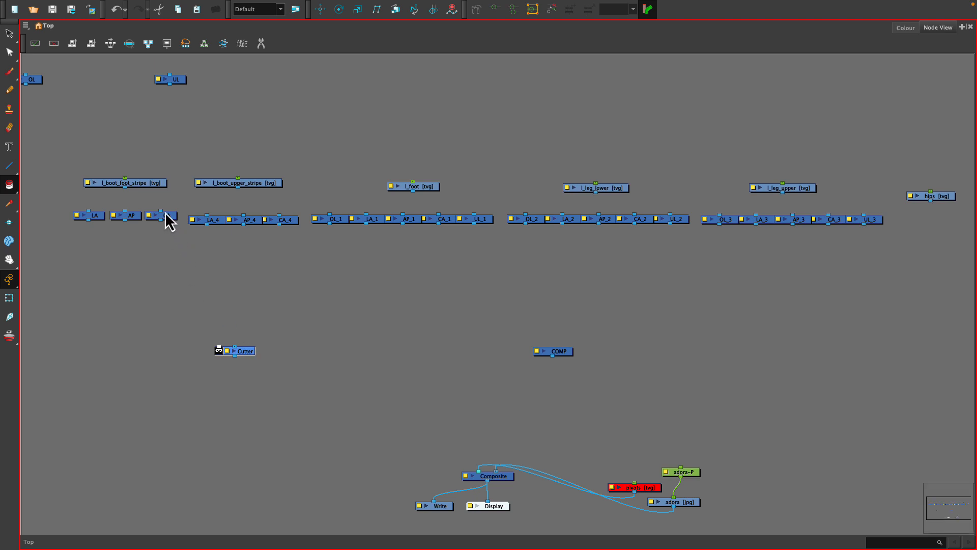
pyautogui.moveTo(52, 200); pyautogui.dragTo(162, 218)
# Step: Connect l_boot_foot_stripe to LA, AP and CA, and l_boot_upper_stripe to LA_4, AP_4 and CA_4
pyautogui.click(148, 183)
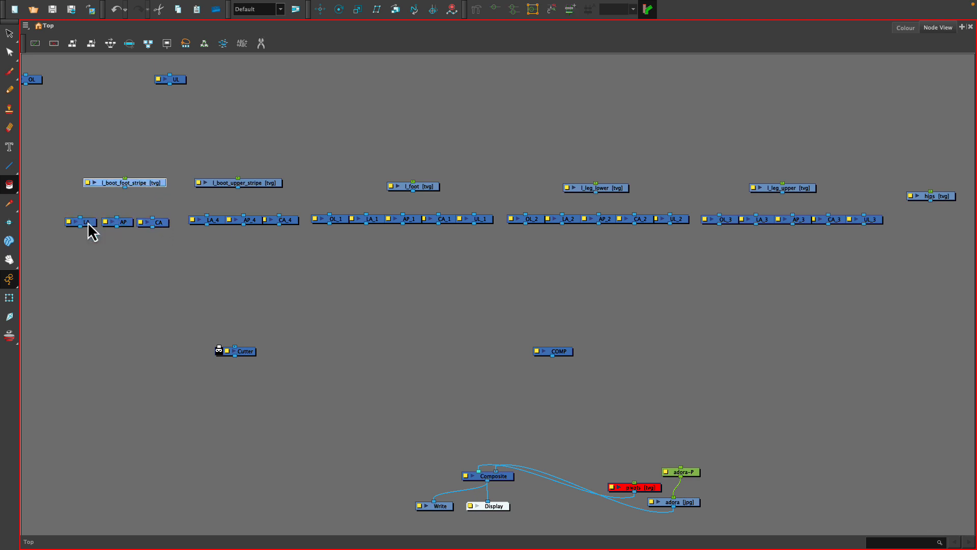
pyautogui.keyDown('alt'); pyautogui.keyDown('shift'); pyautogui.click(87, 222); pyautogui.keyUp('shift'); pyautogui.keyUp('alt')
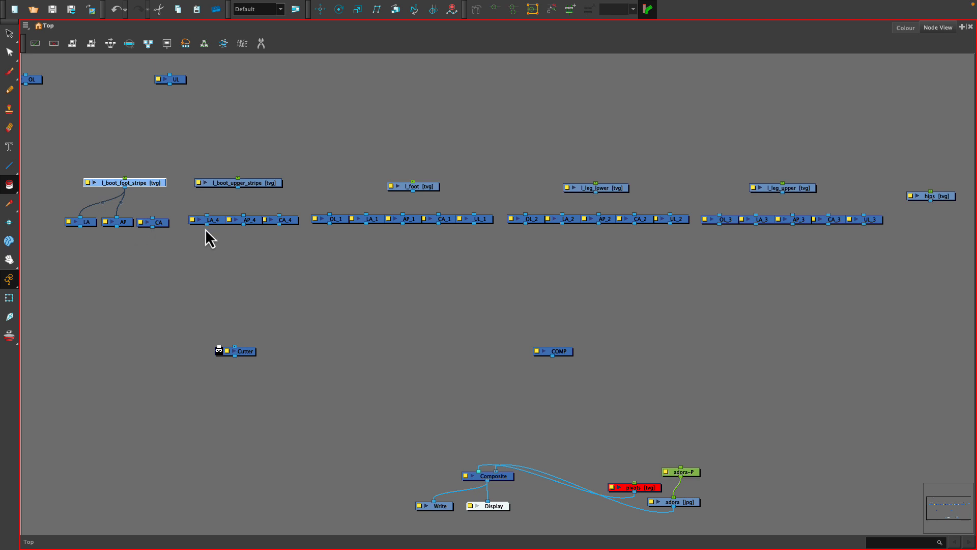
pyautogui.keyDown('alt'); pyautogui.keyDown('shift'); pyautogui.click(160, 224); pyautogui.keyUp('shift'); pyautogui.keyUp('alt')
pyautogui.click(229, 184)
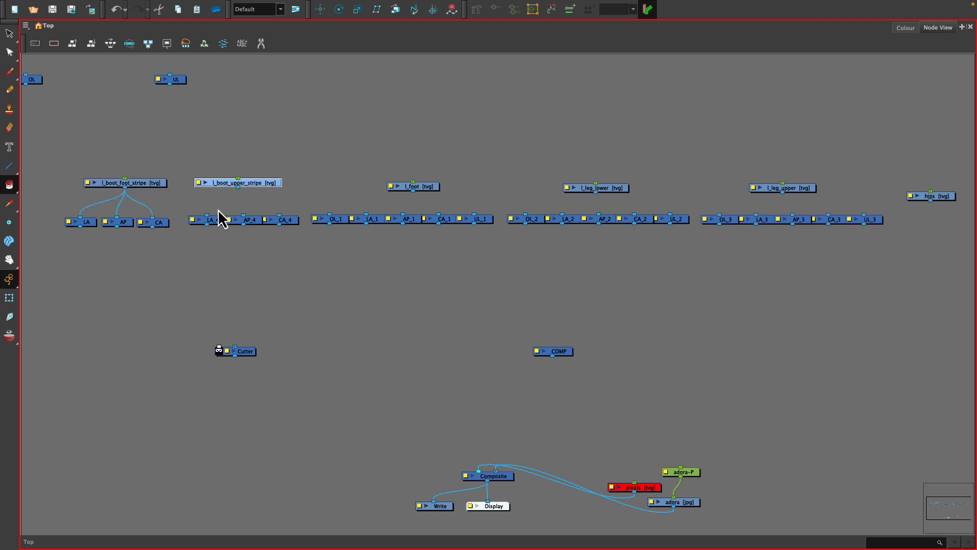
pyautogui.keyDown('alt'); pyautogui.keyDown('shift'); pyautogui.click(208, 221); pyautogui.keyUp('shift'); pyautogui.keyUp('alt')
pyautogui.keyDown('alt'); pyautogui.keyDown('shift'); pyautogui.click(247, 221); pyautogui.keyUp('shift'); pyautogui.keyUp('alt')
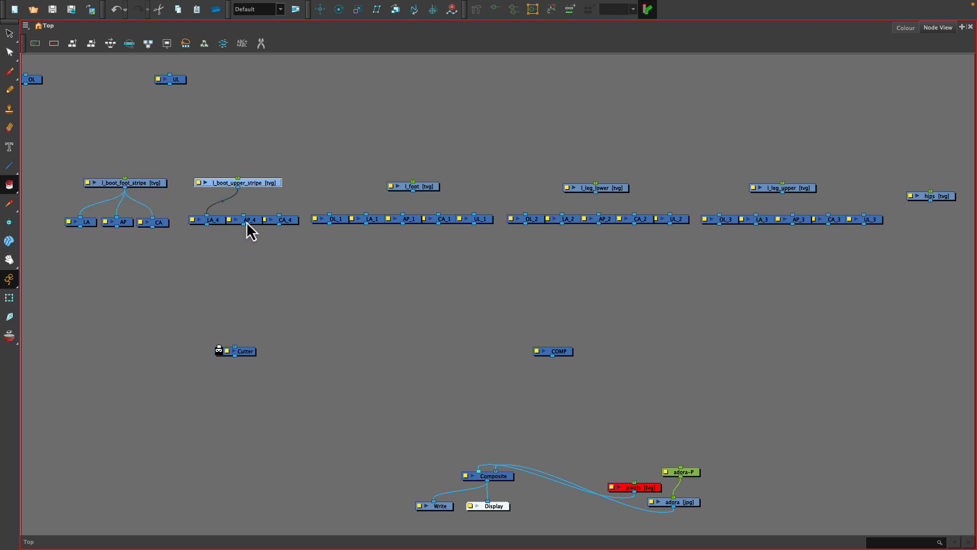
pyautogui.keyDown('alt'); pyautogui.keyDown('shift'); pyautogui.click(287, 222); pyautogui.keyUp('shift'); pyautogui.keyUp('alt')
# Step: Connect l_foot to the five nodes beneath it, OL_1, LA_1, AP_1, CA_1 and UL_1
pyautogui.click(418, 186)
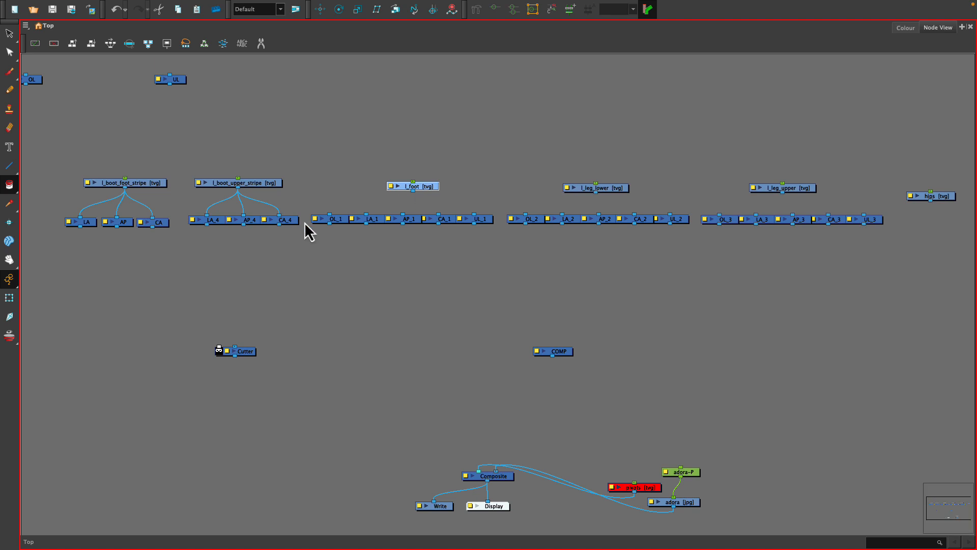
pyautogui.keyDown('alt'); pyautogui.keyDown('shift'); pyautogui.click(343, 219); pyautogui.keyUp('shift'); pyautogui.keyUp('alt')
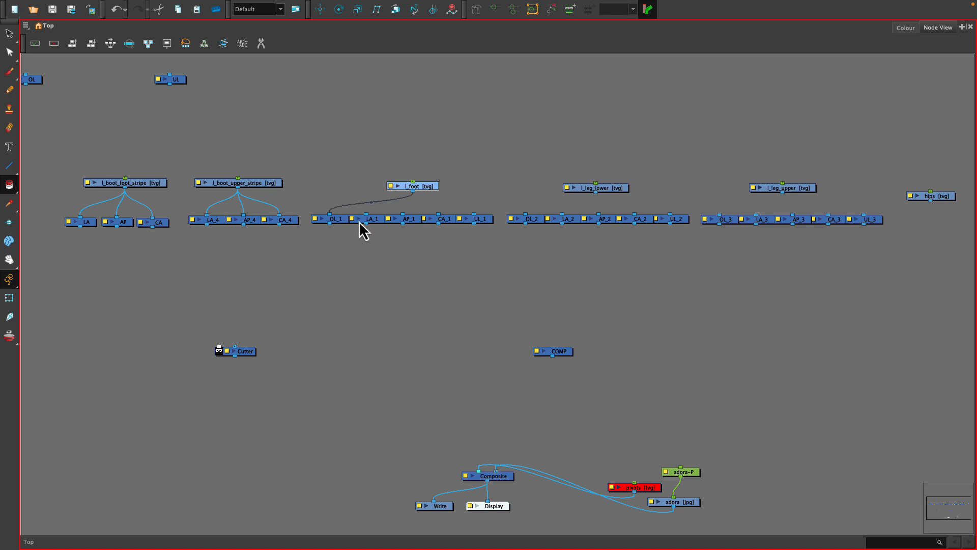
pyautogui.keyDown('alt'); pyautogui.keyDown('shift'); pyautogui.click(437, 220); pyautogui.keyUp('shift'); pyautogui.keyUp('alt')
pyautogui.keyDown('alt'); pyautogui.keyDown('shift'); pyautogui.click(481, 219); pyautogui.keyUp('shift'); pyautogui.keyUp('alt')
# Step: Connect l_leg_lower to the five nodes beneath it, OL_2, LA_2, AP_2, CA_2 and UL_2
pyautogui.click(619, 189)
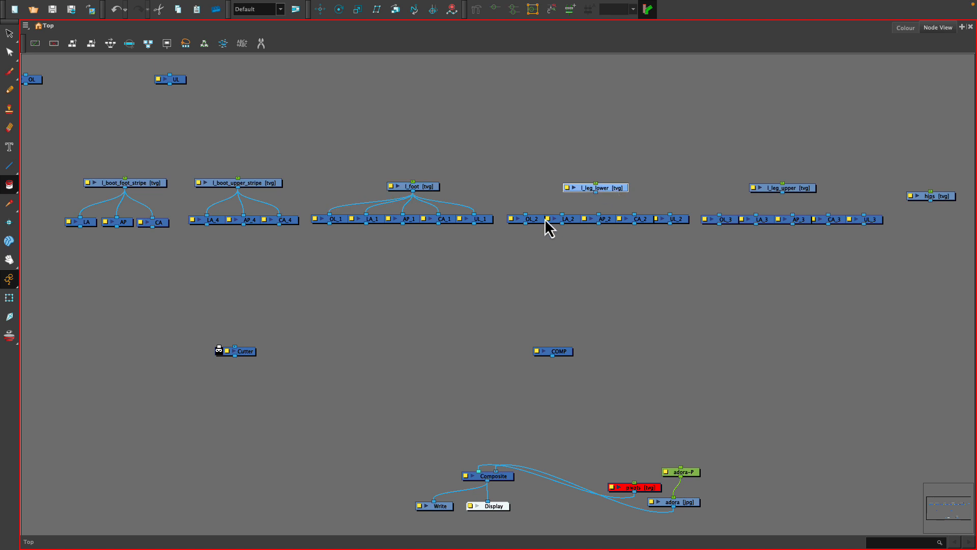
pyautogui.keyDown('alt'); pyautogui.keyDown('shift'); pyautogui.click(532, 220); pyautogui.keyUp('shift'); pyautogui.keyUp('alt')
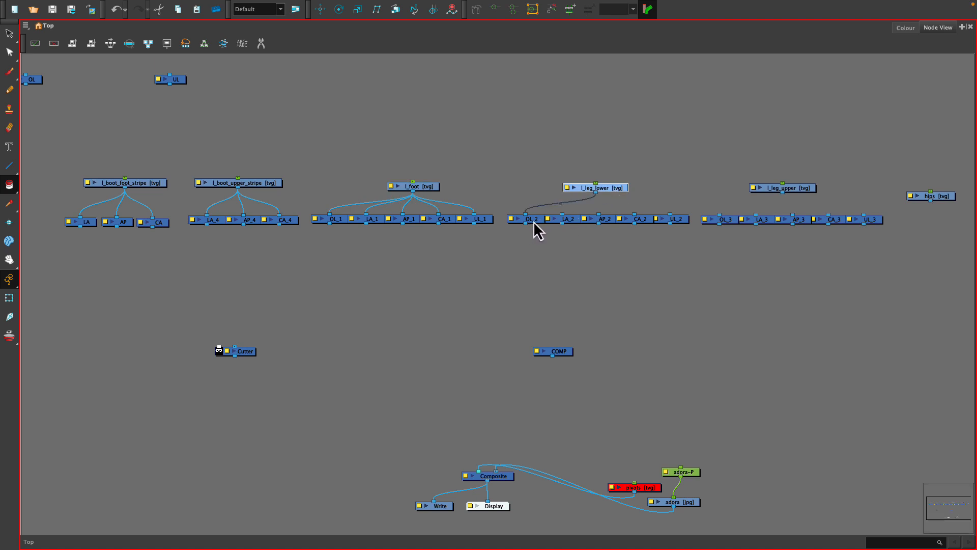
pyautogui.keyDown('alt'); pyautogui.keyDown('shift'); pyautogui.click(561, 222); pyautogui.keyUp('shift'); pyautogui.keyUp('alt')
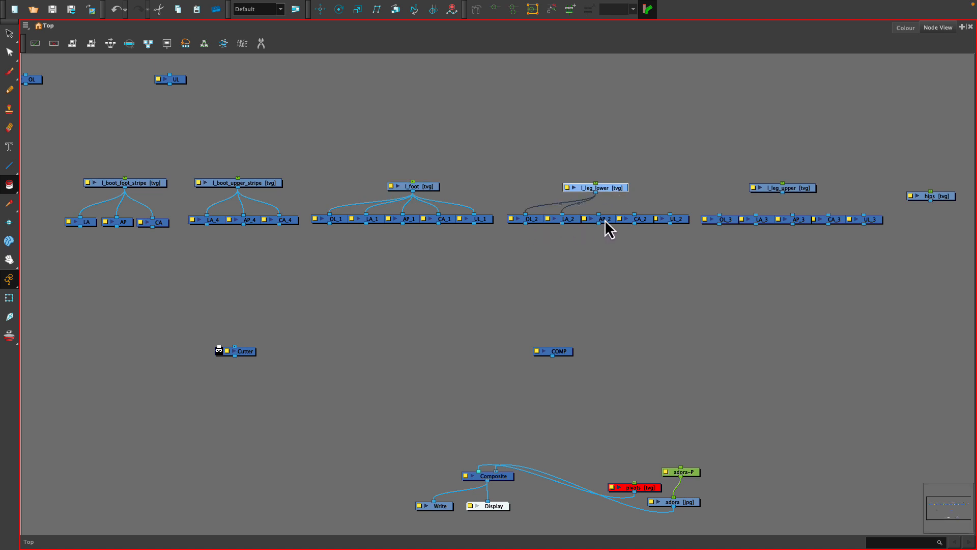
pyautogui.keyDown('alt'); pyautogui.keyDown('shift'); pyautogui.click(682, 219); pyautogui.keyUp('shift'); pyautogui.keyUp('alt')
pyautogui.keyDown('alt'); pyautogui.keyDown('shift'); pyautogui.click(729, 221); pyautogui.keyUp('shift'); pyautogui.keyUp('alt')
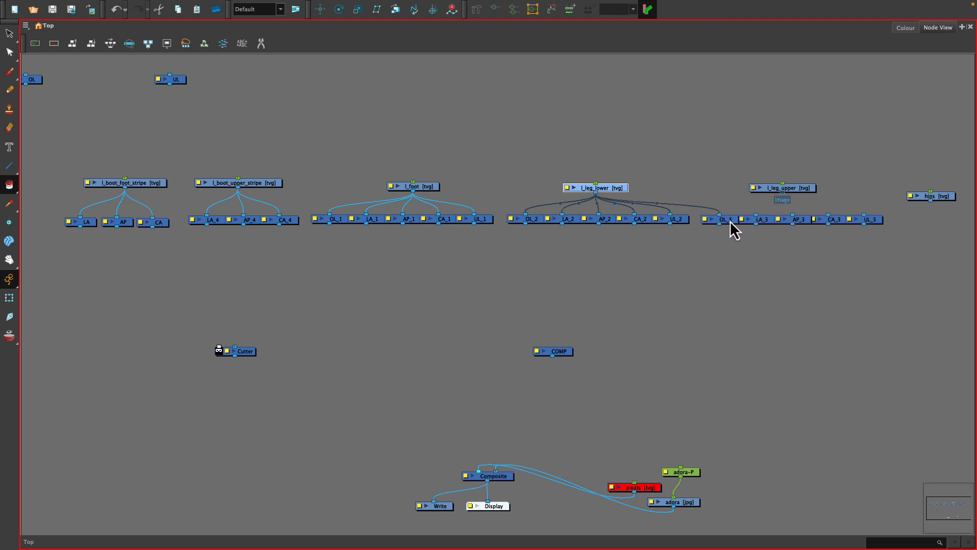
# Step: Connect l_leg_upper to the five nodes beneath it, OL_3, LA_3, AP_3, CA_3 and UL_3
pyautogui.click(780, 191)
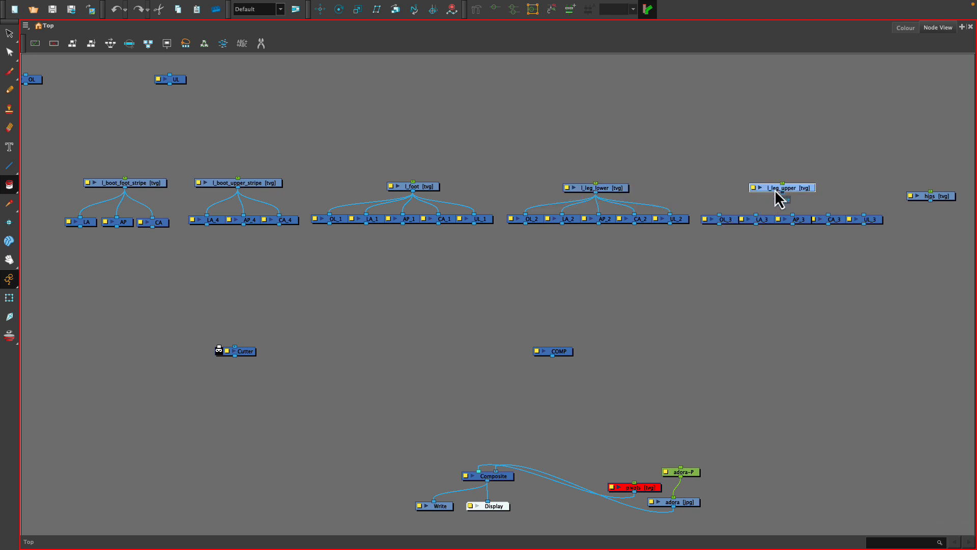
pyautogui.keyDown('alt'); pyautogui.keyDown('shift'); pyautogui.click(731, 219); pyautogui.keyUp('shift'); pyautogui.keyUp('alt')
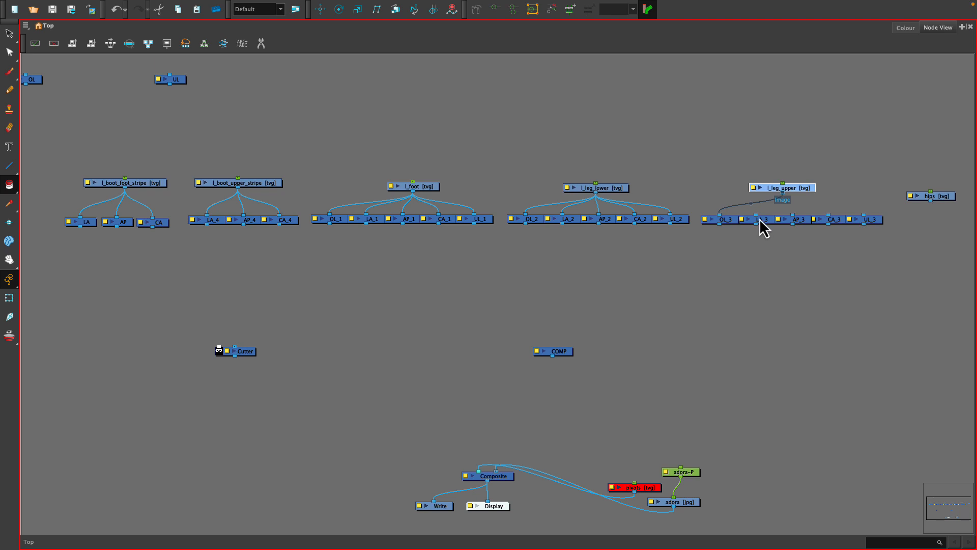
pyautogui.keyDown('alt'); pyautogui.keyDown('shift'); pyautogui.click(805, 220); pyautogui.keyUp('shift'); pyautogui.keyUp('alt')
pyautogui.keyDown('alt'); pyautogui.keyDown('shift'); pyautogui.click(838, 220); pyautogui.keyUp('shift'); pyautogui.keyUp('alt')
pyautogui.keyDown('alt'); pyautogui.keyDown('shift'); pyautogui.click(875, 219); pyautogui.keyUp('shift'); pyautogui.keyUp('alt')
# Step: Move COMP below the l_boot_foot_stripe branch with the Cutter beneath it, and paste four copies of COMP
pyautogui.moveTo(237, 354); pyautogui.dragTo(147, 410)
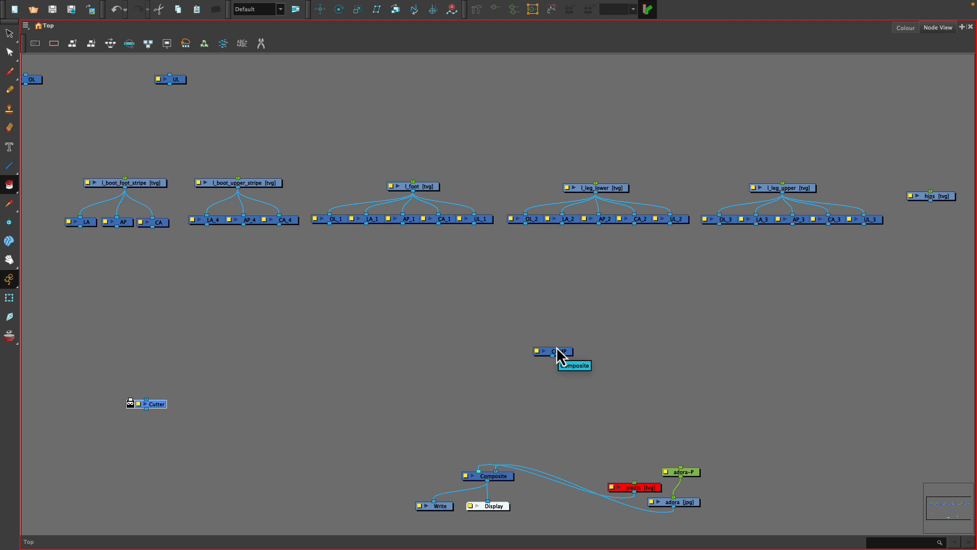
pyautogui.moveTo(556, 350); pyautogui.dragTo(120, 314)
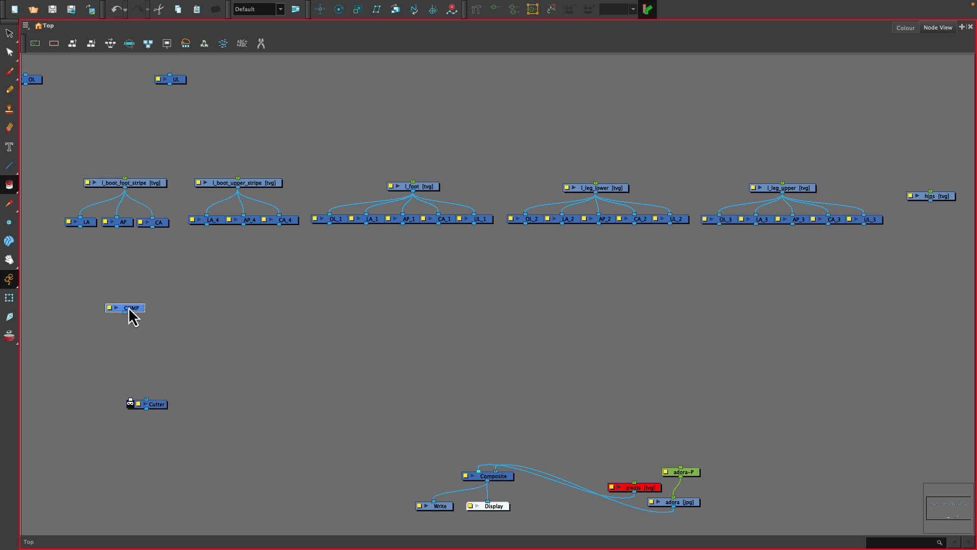
pyautogui.hotkey('ctrl', 'v')
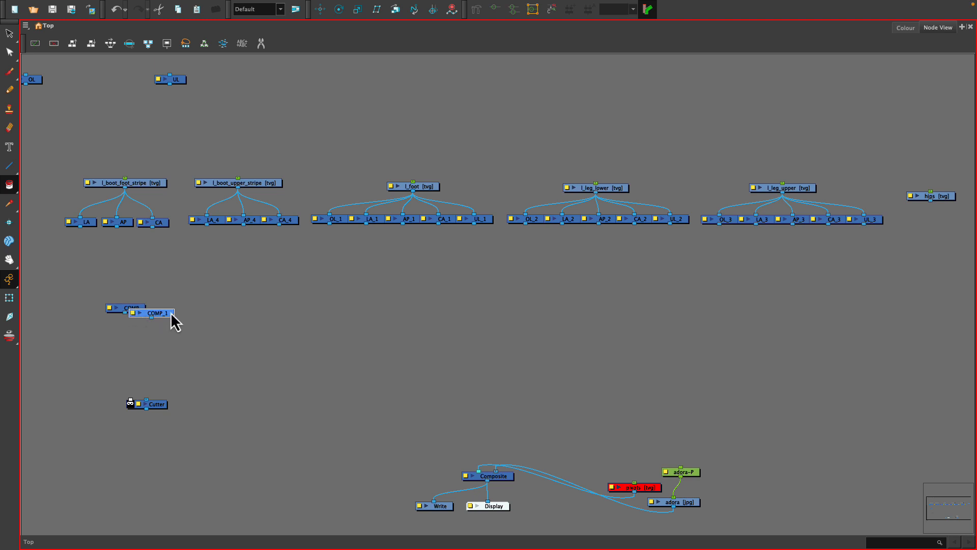
pyautogui.hotkey('ctrl', 'v')
pyautogui.hotkey('ctrl', 'v')
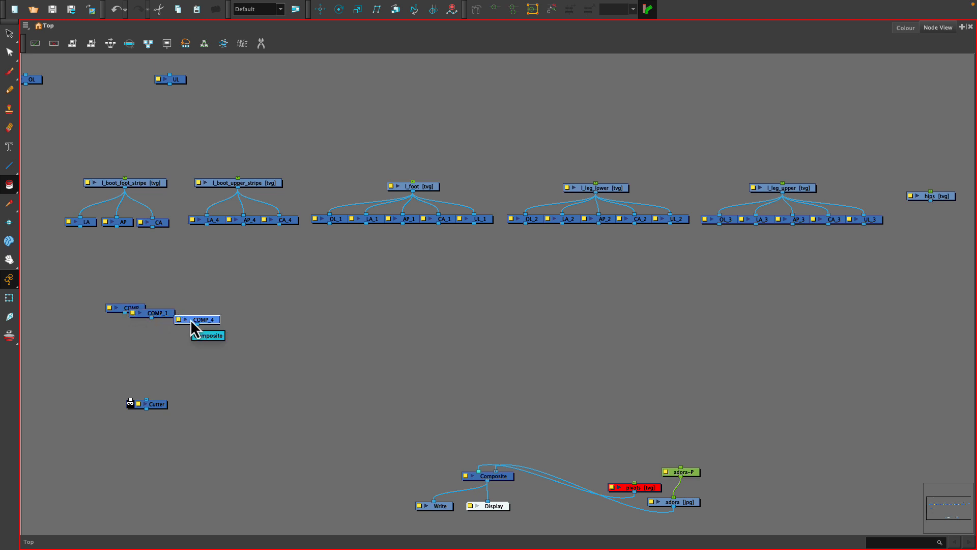
# Step: Arrange COMP_1 to COMP_4 in a row level with COMP, one below each of the other connected drawing branches
pyautogui.moveTo(190, 319); pyautogui.dragTo(760, 291)
pyautogui.moveTo(203, 321); pyautogui.dragTo(608, 286)
pyautogui.moveTo(203, 321); pyautogui.dragTo(392, 289)
pyautogui.moveTo(158, 316); pyautogui.dragTo(248, 314)
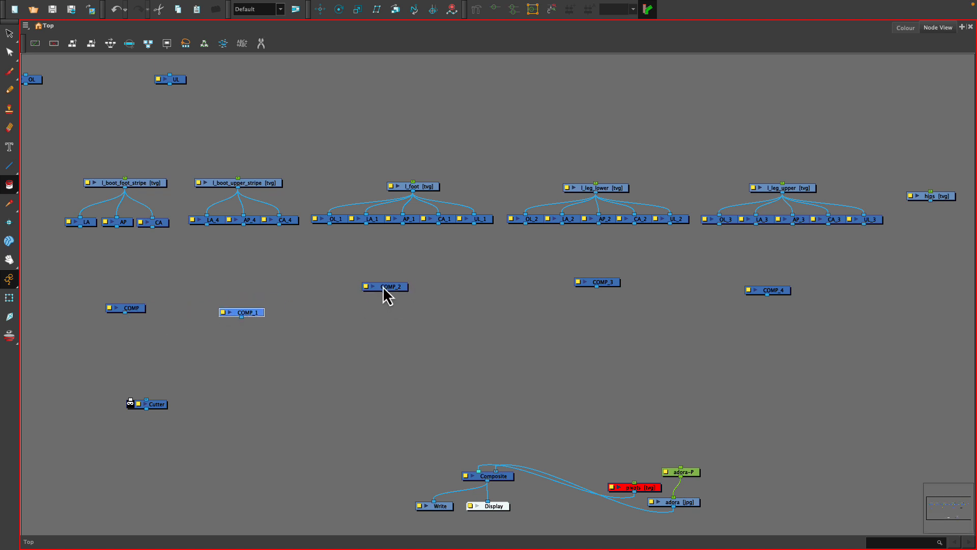
pyautogui.moveTo(384, 288); pyautogui.dragTo(419, 315)
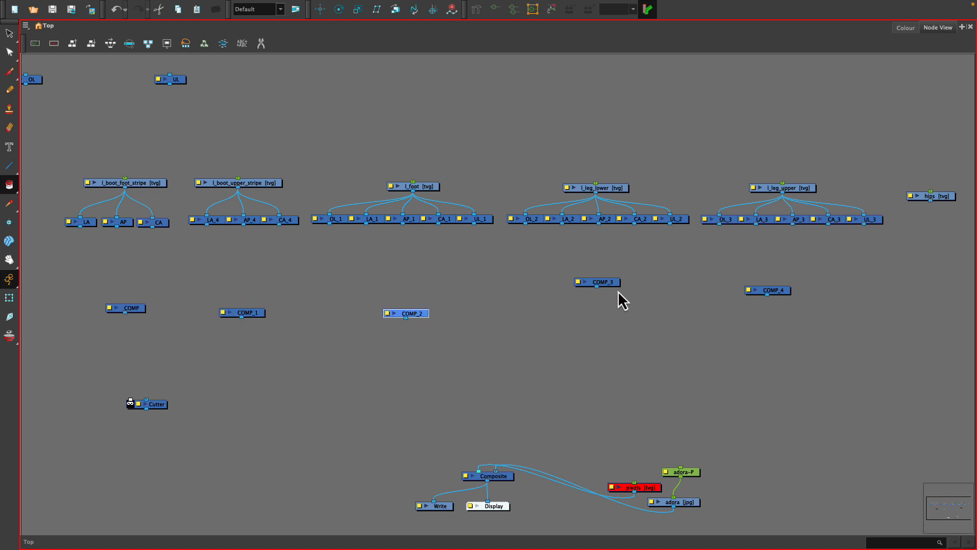
pyautogui.moveTo(605, 282); pyautogui.dragTo(609, 309)
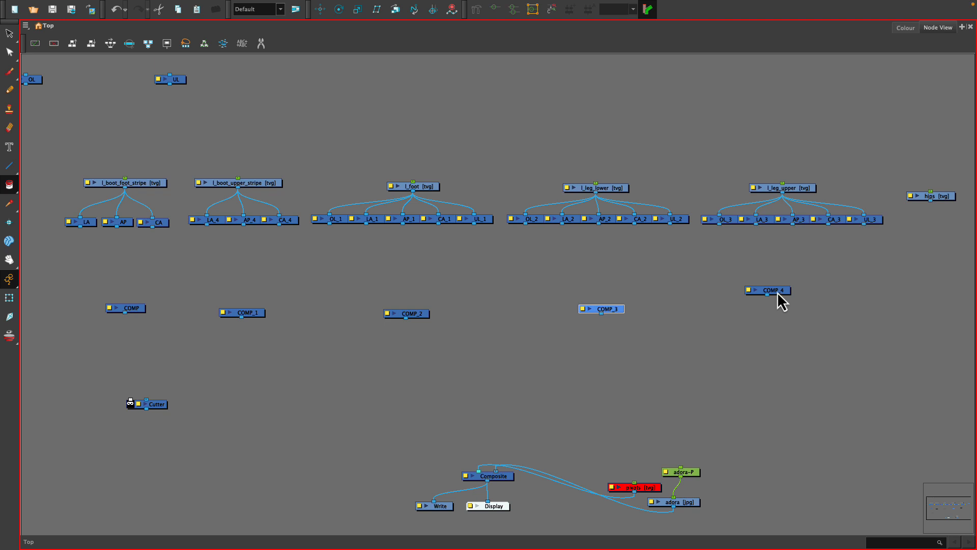
pyautogui.moveTo(778, 298); pyautogui.dragTo(779, 317)
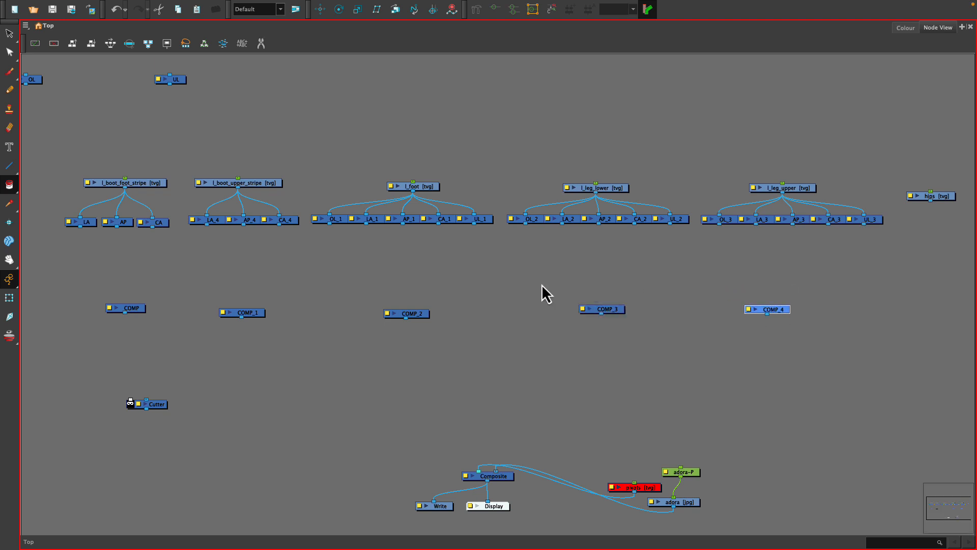
pyautogui.click(366, 374)
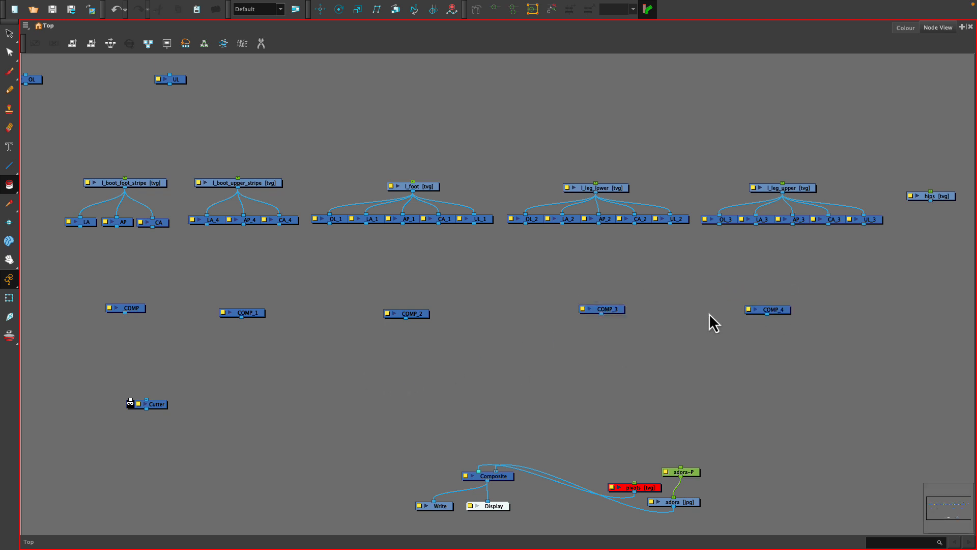
# Step: Paste a further copy of COMP_4 and rename it leg_comp
pyautogui.click(778, 310)
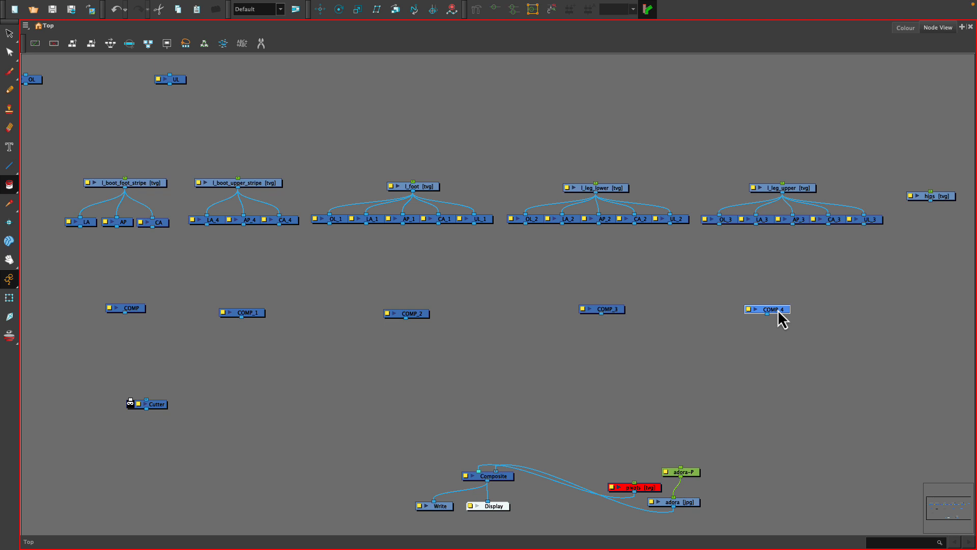
pyautogui.hotkey('ctrl', 'v')
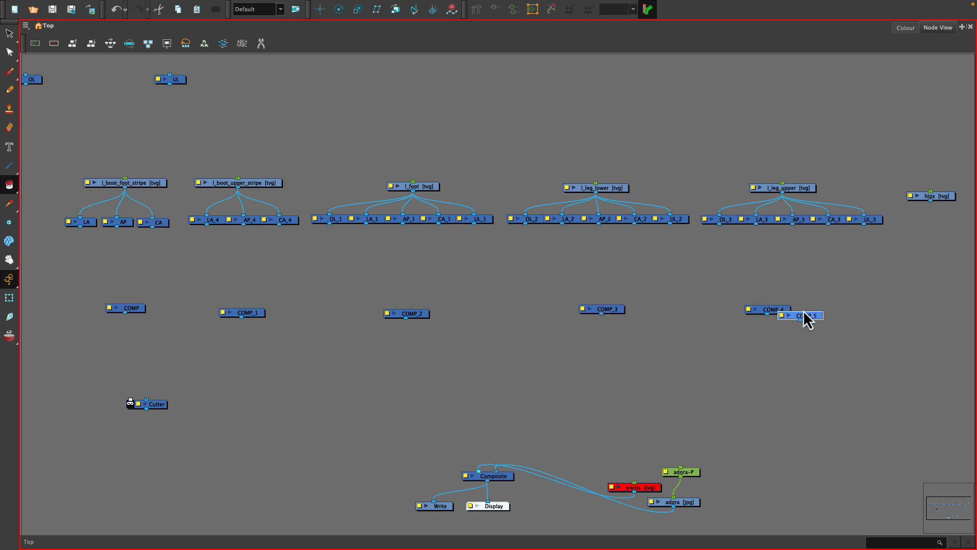
pyautogui.doubleClick(784, 320)
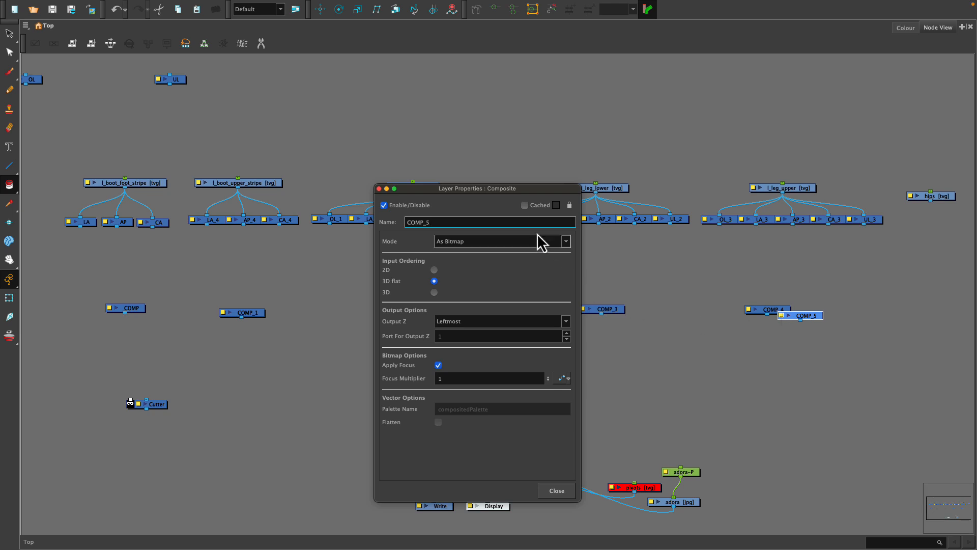
pyautogui.doubleClick(427, 221)
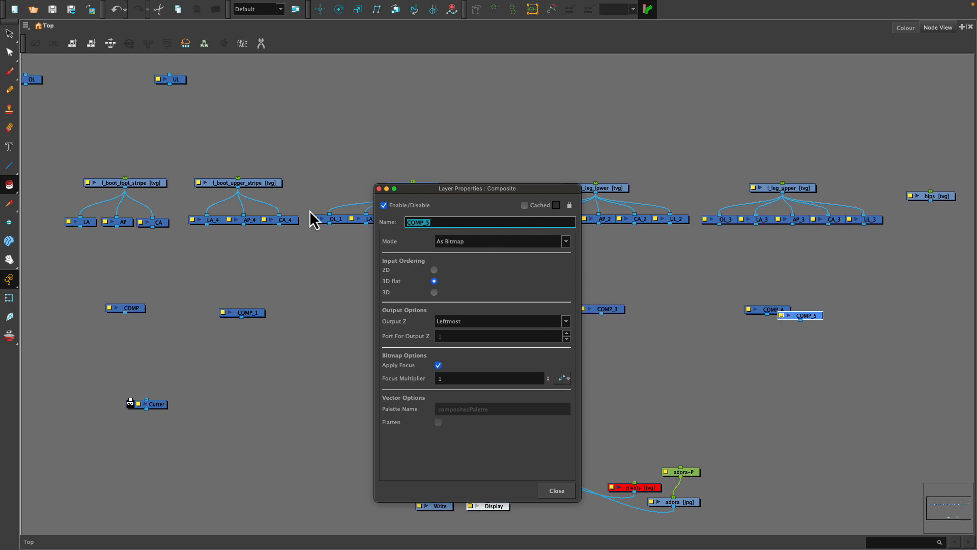
pyautogui.write('leg_comp')
pyautogui.press('Return')
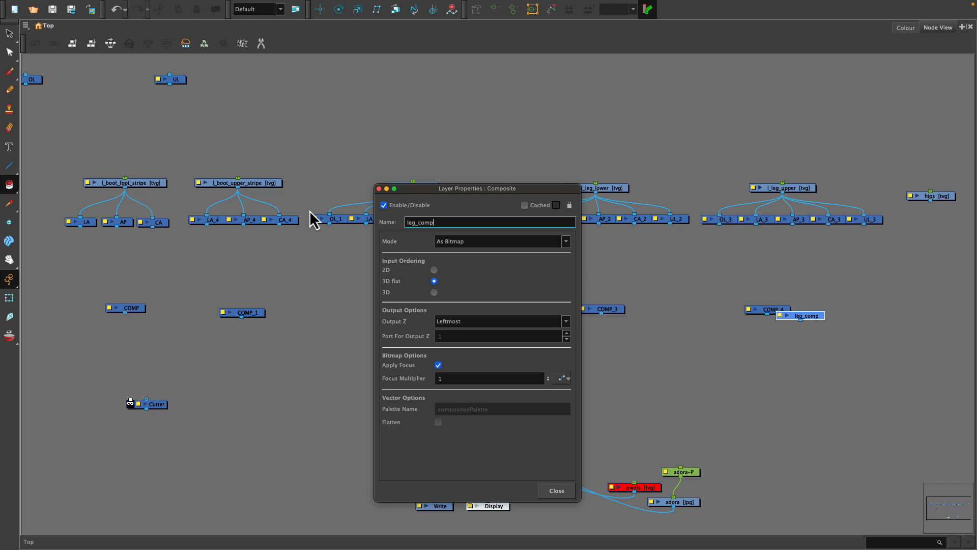
# Step: Close the composite's properties and place leg_comp beneath COMP_2, level with the Cutter
pyautogui.click(559, 491)
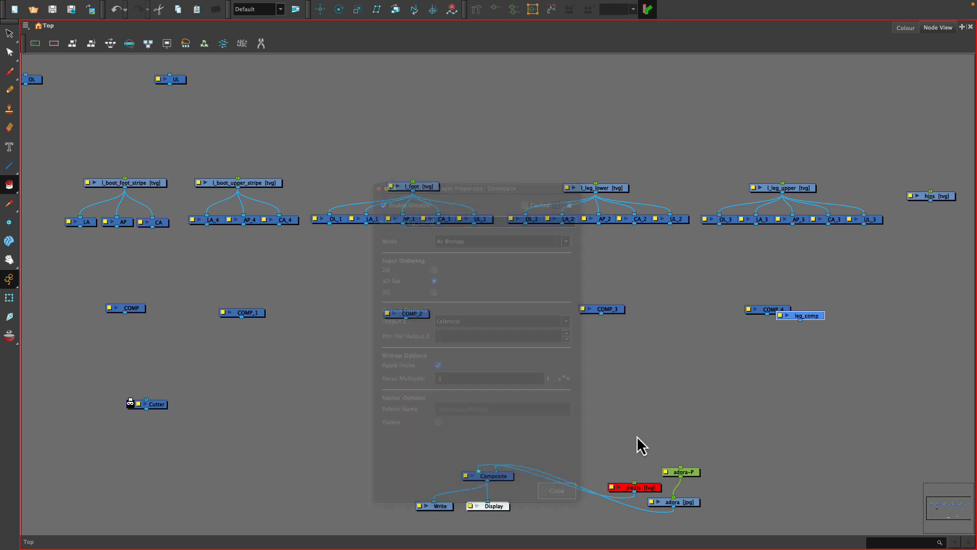
pyautogui.moveTo(804, 316); pyautogui.dragTo(393, 400)
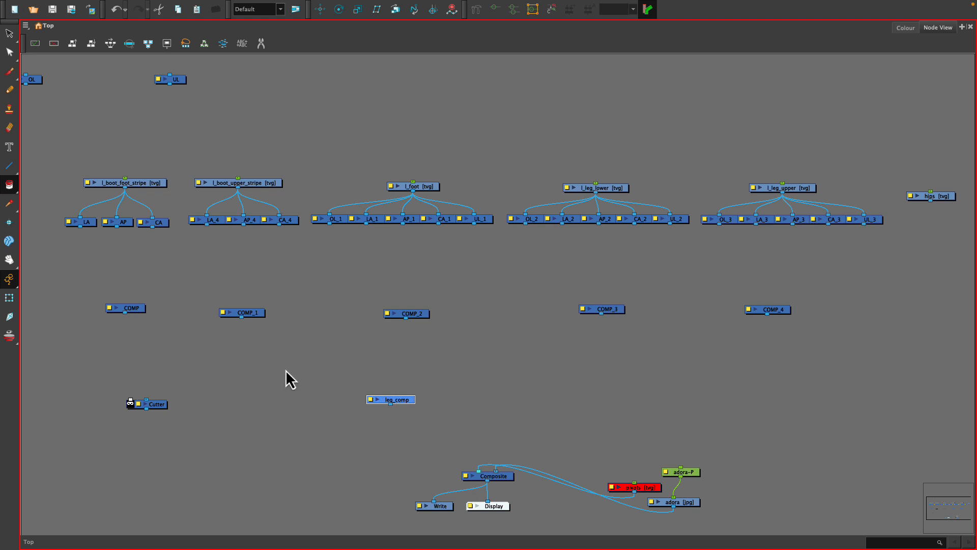
pyautogui.moveTo(402, 402); pyautogui.dragTo(410, 406)
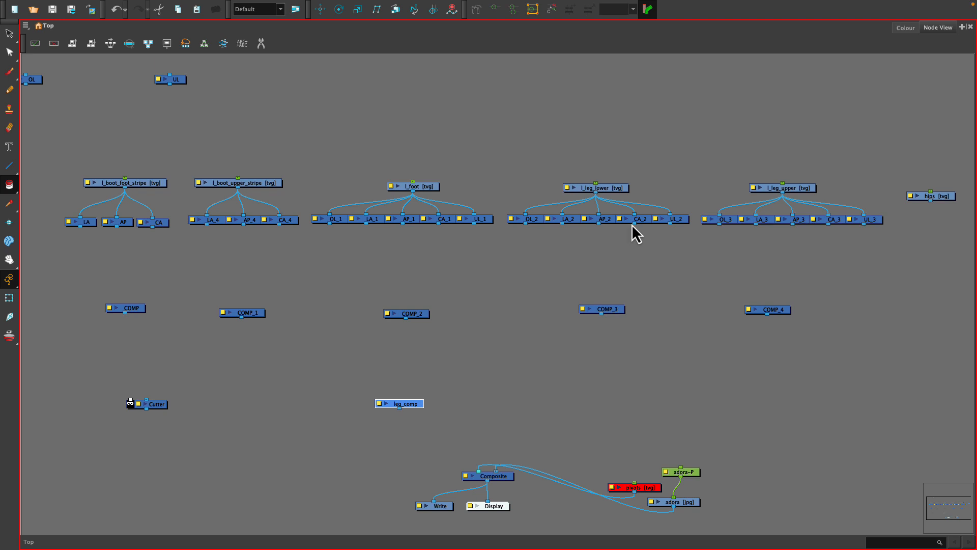
# Step: Connect each branch's CA node to the COMP node beneath it, and connect all five COMP nodes to leg_comp
pyautogui.moveTo(634, 225); pyautogui.dragTo(613, 307)
pyautogui.moveTo(828, 224); pyautogui.dragTo(767, 307)
pyautogui.moveTo(438, 224); pyautogui.dragTo(406, 309)
pyautogui.moveTo(279, 225); pyautogui.dragTo(248, 305)
pyautogui.moveTo(154, 227); pyautogui.dragTo(794, 316)
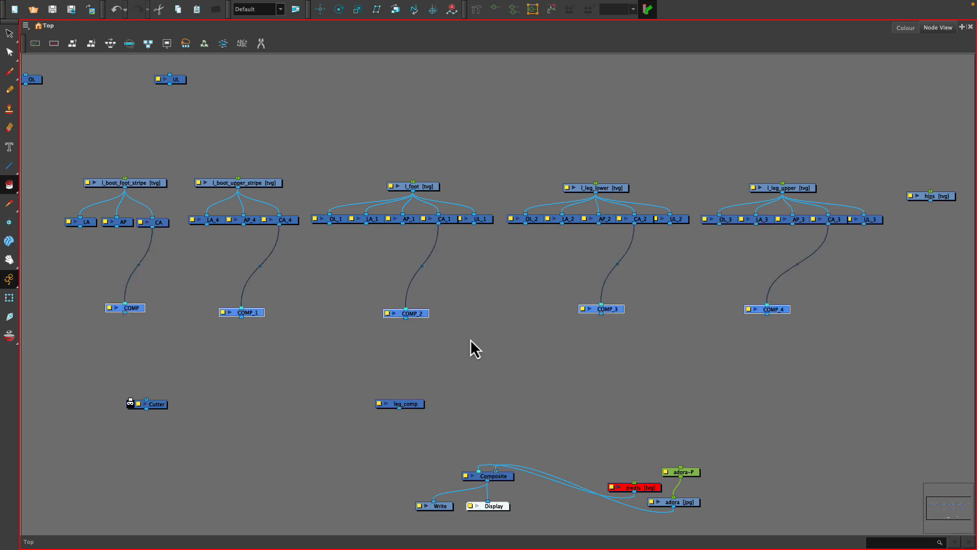
pyautogui.keyDown('shift'); pyautogui.keyDown('super'); pyautogui.click(409, 405); pyautogui.keyUp('super'); pyautogui.keyUp('shift')
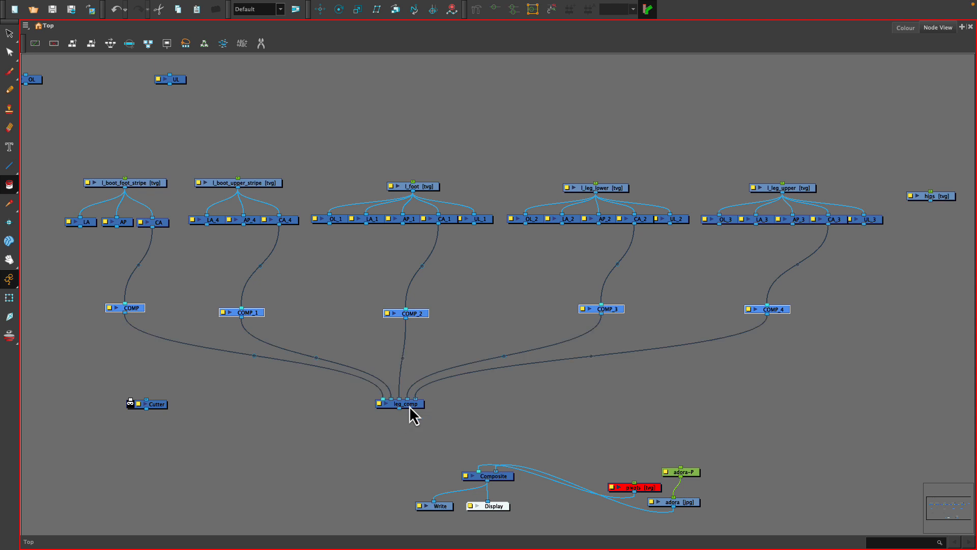
pyautogui.click(309, 417)
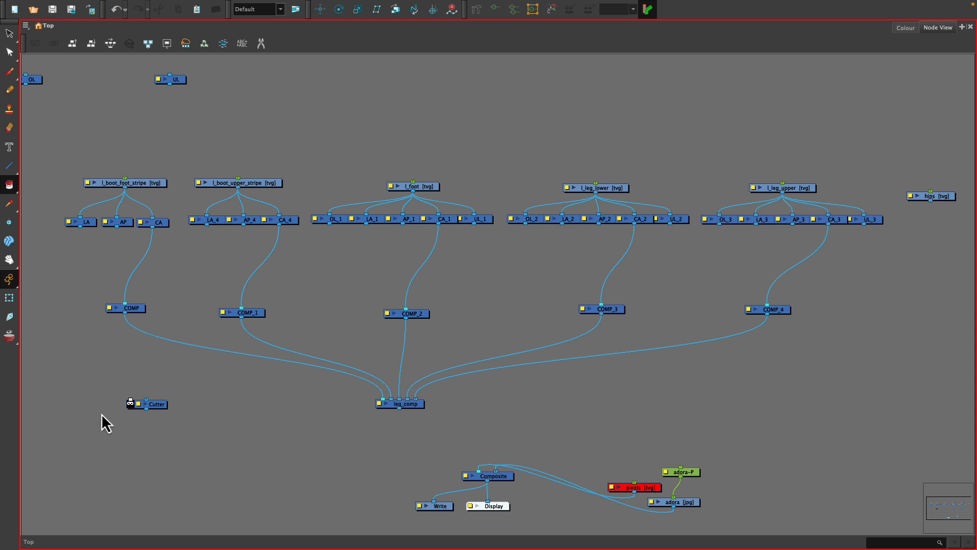
# Step: Move the Cutter above COMP, and paste four copies of it, placing one above each of COMP_1 to COMP_4
pyautogui.click(148, 405)
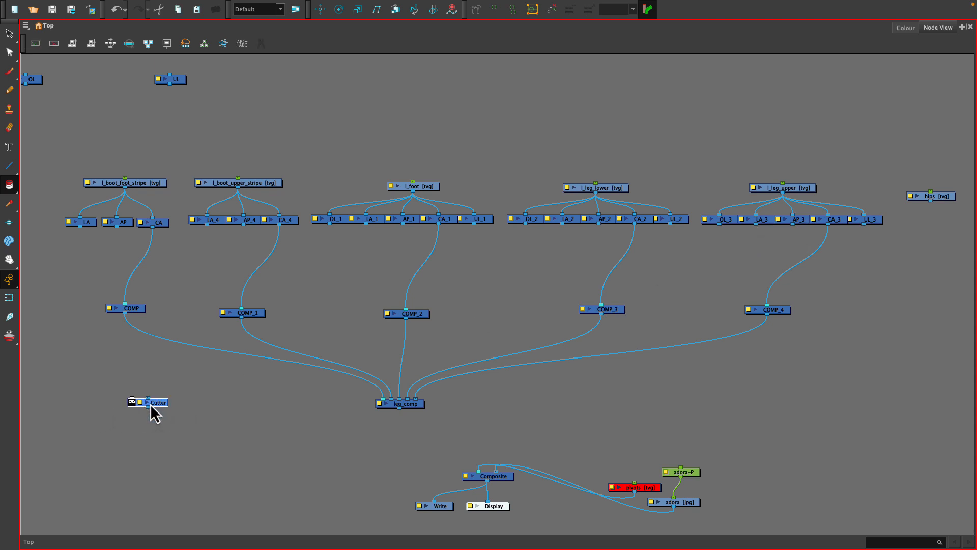
pyautogui.moveTo(150, 404); pyautogui.dragTo(148, 394)
pyautogui.press('super+v')
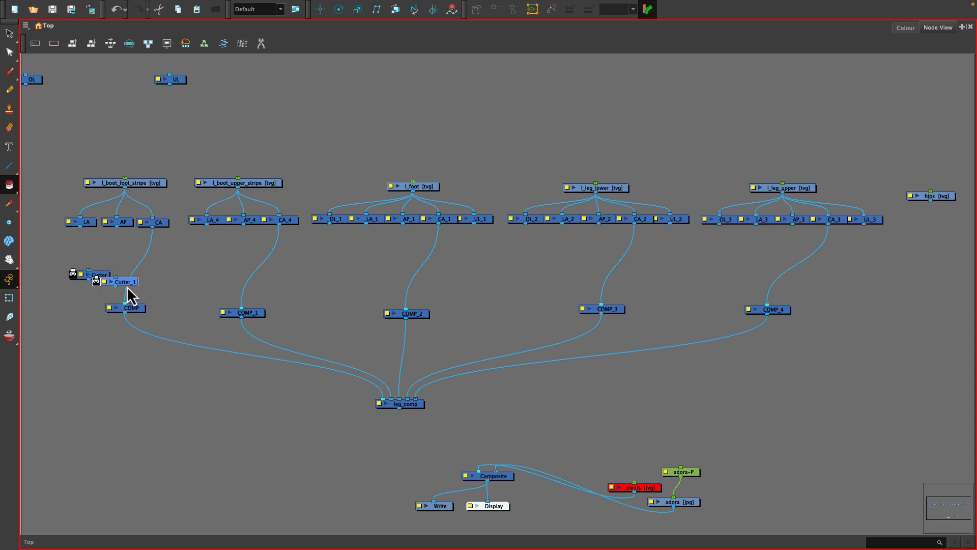
pyautogui.moveTo(126, 286); pyautogui.dragTo(737, 283)
pyautogui.press('super+v')
pyautogui.press('super+v')
pyautogui.press('super+v')
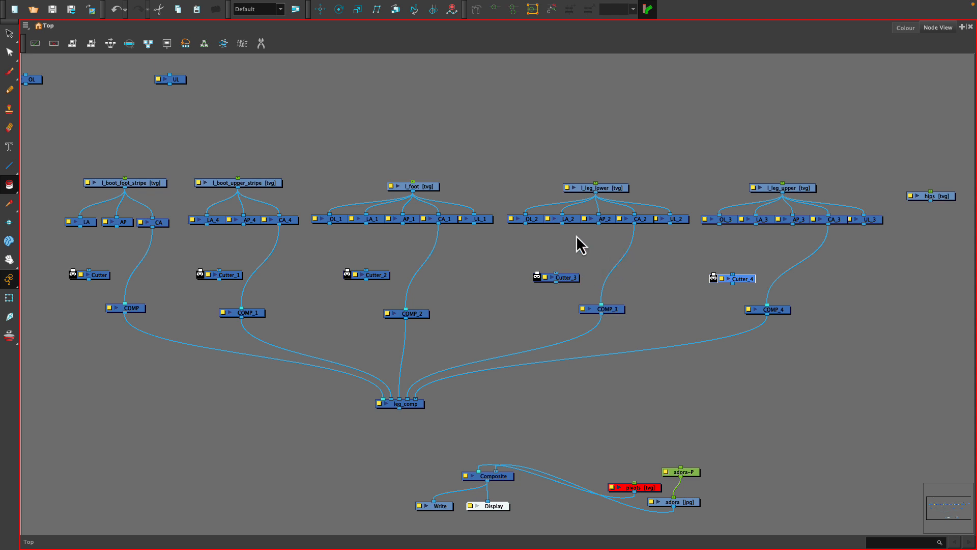
# Step: Duplicate COMP_3 and place the copy just above Cutter_3, shifting Cutter_3 slightly lower to make room
pyautogui.click(613, 312)
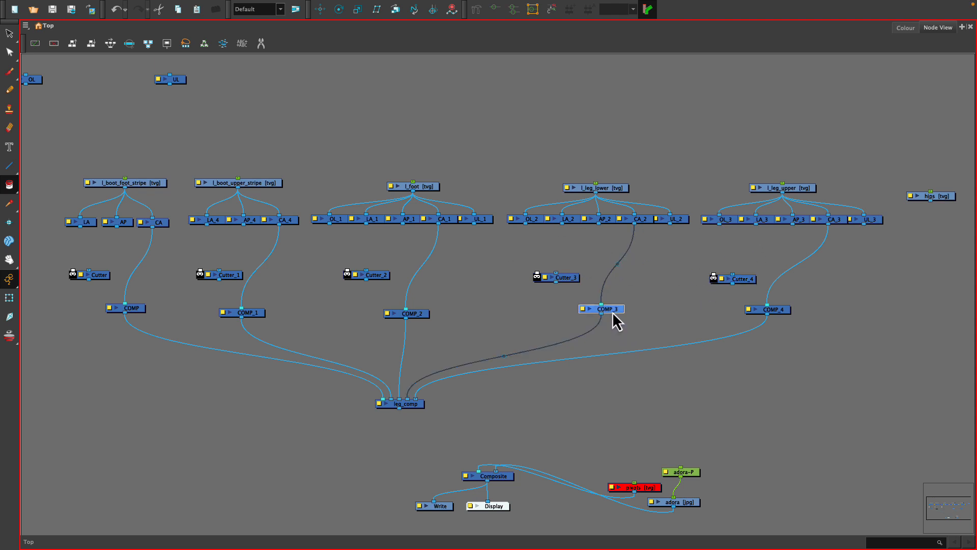
pyautogui.hotkey('ctrl', 'c')
pyautogui.hotkey('ctrl', 'v')
pyautogui.moveTo(650, 320); pyautogui.dragTo(559, 283)
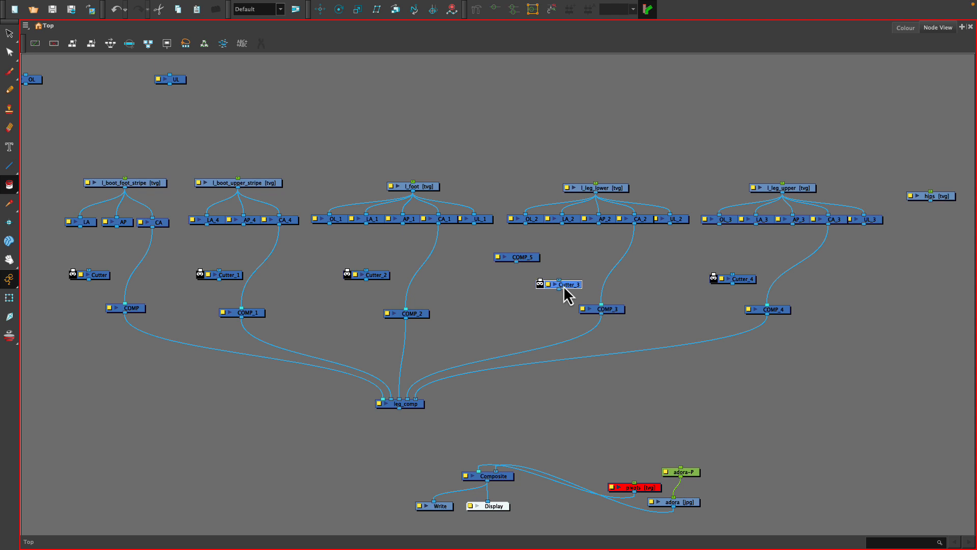
pyautogui.moveTo(516, 257); pyautogui.dragTo(523, 261)
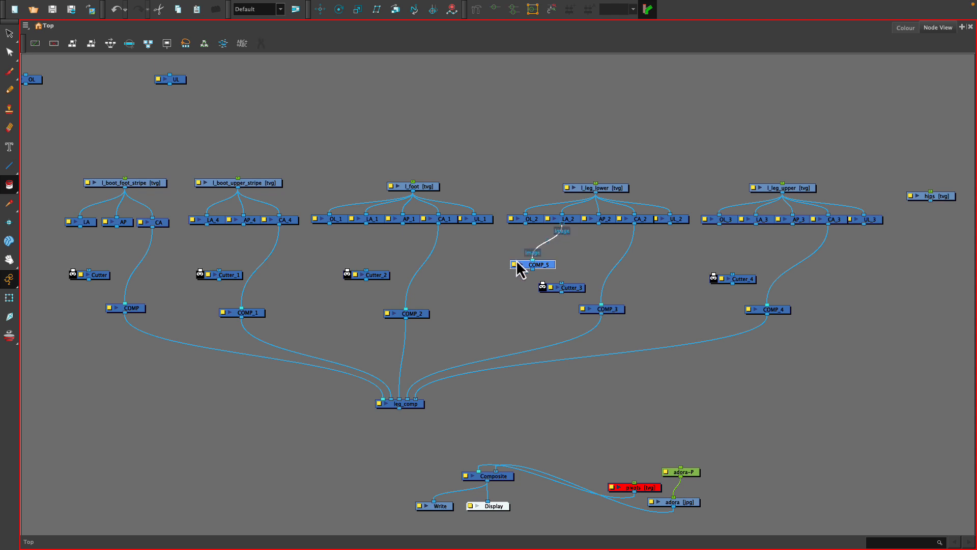
# Step: Route LA_2 through Cutter_3 to COMP_3, and feed AP_3 and LA_1 into COMP_5 as Cutter_3's matte
pyautogui.moveTo(567, 257); pyautogui.dragTo(570, 290)
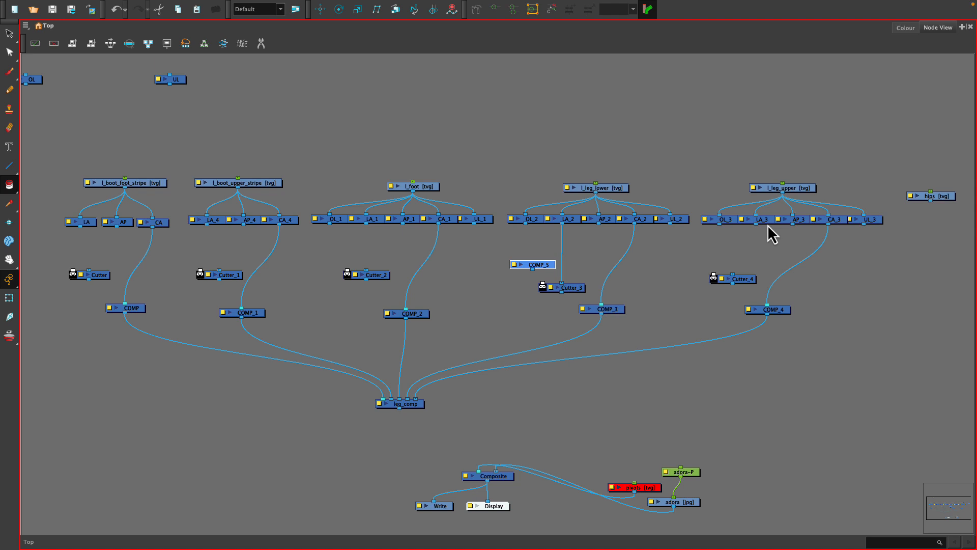
pyautogui.moveTo(792, 225); pyautogui.dragTo(544, 267)
pyautogui.moveTo(366, 225); pyautogui.dragTo(583, 308)
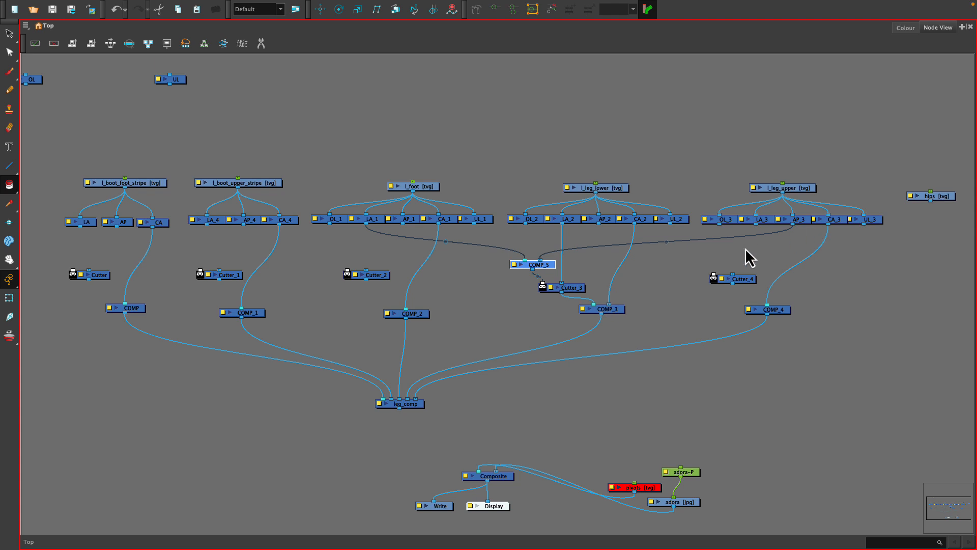
# Step: Route LA_3 through Cutter_4 to COMP_4 and LA_1 through Cutter_2 to COMP_2, replacing LA_1 with AP_1 as COMP_5's input
pyautogui.moveTo(756, 224); pyautogui.dragTo(759, 305)
pyautogui.moveTo(366, 225); pyautogui.dragTo(398, 309)
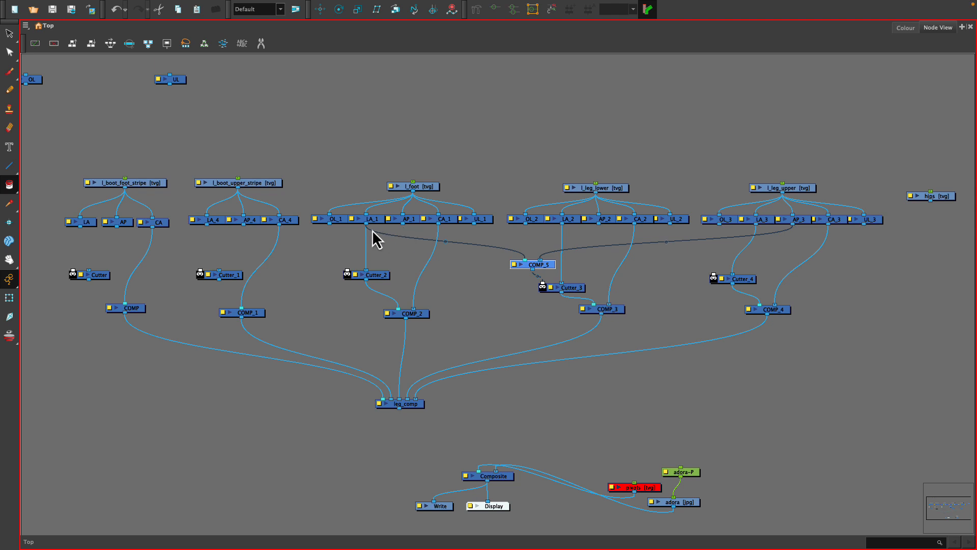
pyautogui.moveTo(525, 260)
pyautogui.mouseDown()
pyautogui.moveTo(485, 240)
pyautogui.moveTo(397, 224)
pyautogui.moveTo(487, 242)
pyautogui.moveTo(527, 264)
pyautogui.mouseUp()
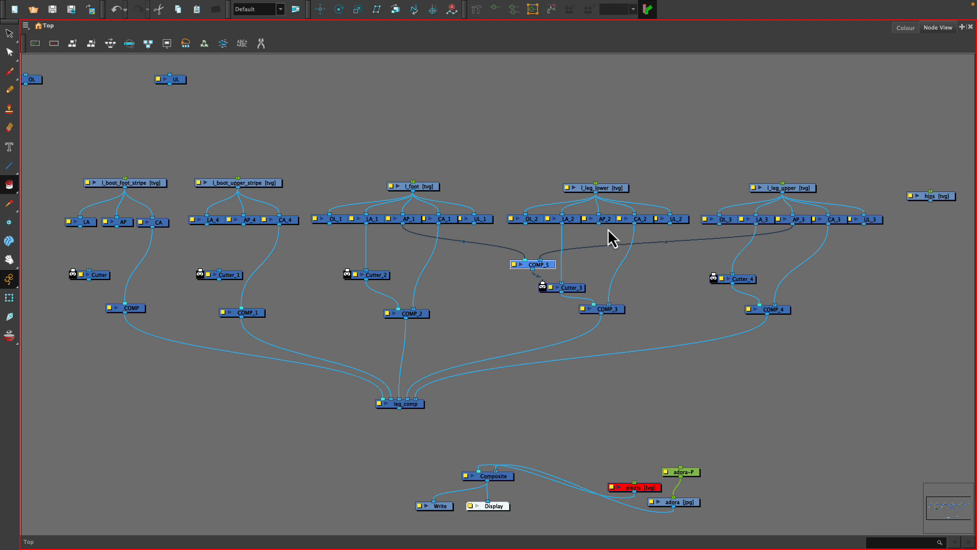
# Step: Connect AP_2 to the matte ports of both Cutter_2 and Cutter_4
pyautogui.moveTo(599, 225); pyautogui.dragTo(348, 272)
pyautogui.moveTo(600, 224); pyautogui.dragTo(661, 249)
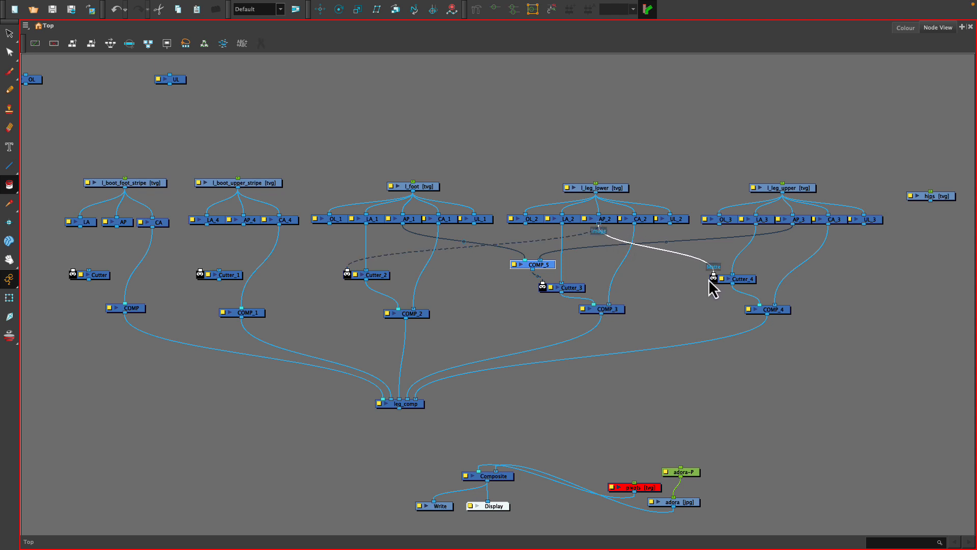
pyautogui.moveTo(710, 279); pyautogui.dragTo(710, 280)
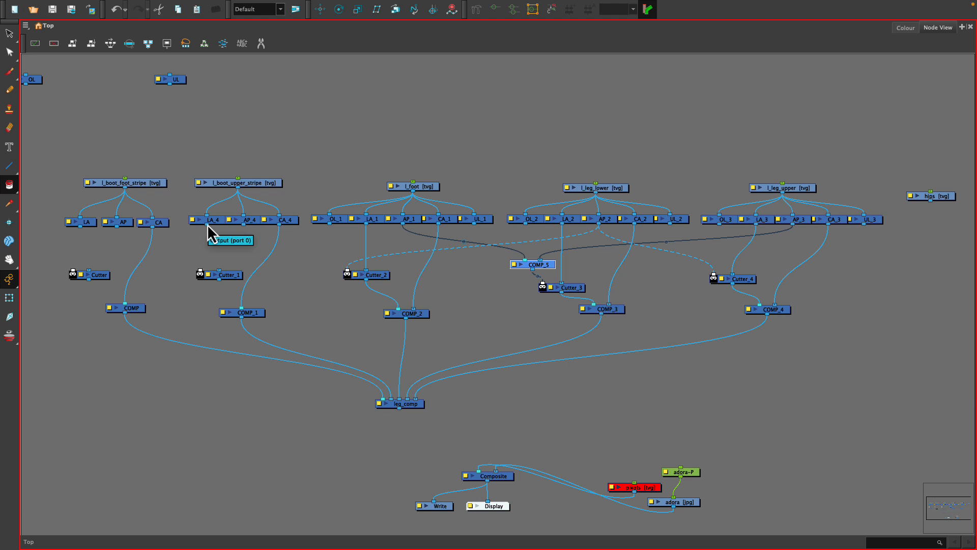
# Step: Route LA_4 through Cutter_1 to COMP_1 and LA through Cutter to COMP, using AP as Cutter_1's matte and AP_4 as Cutter's matte
pyautogui.moveTo(207, 224); pyautogui.dragTo(219, 272)
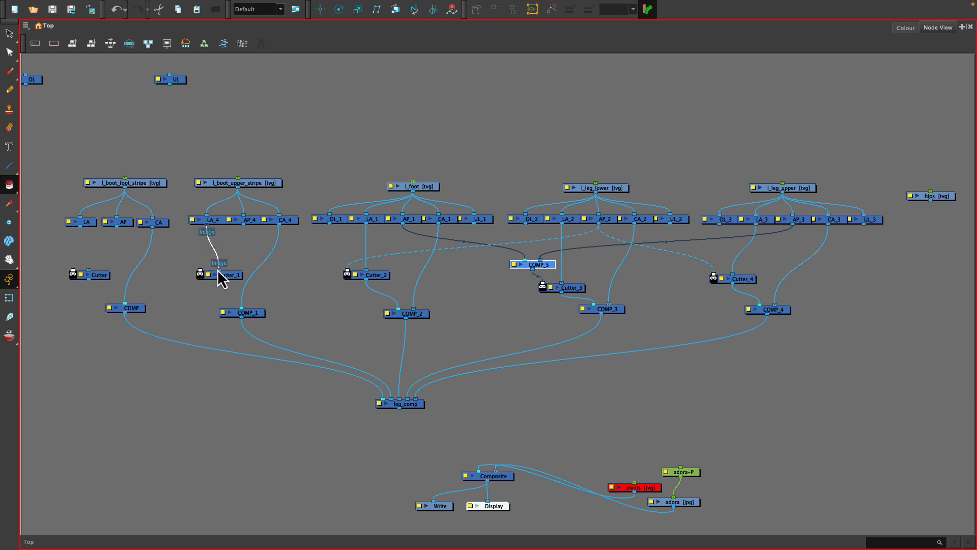
pyautogui.moveTo(118, 226); pyautogui.dragTo(119, 306)
pyautogui.moveTo(220, 281); pyautogui.dragTo(229, 306)
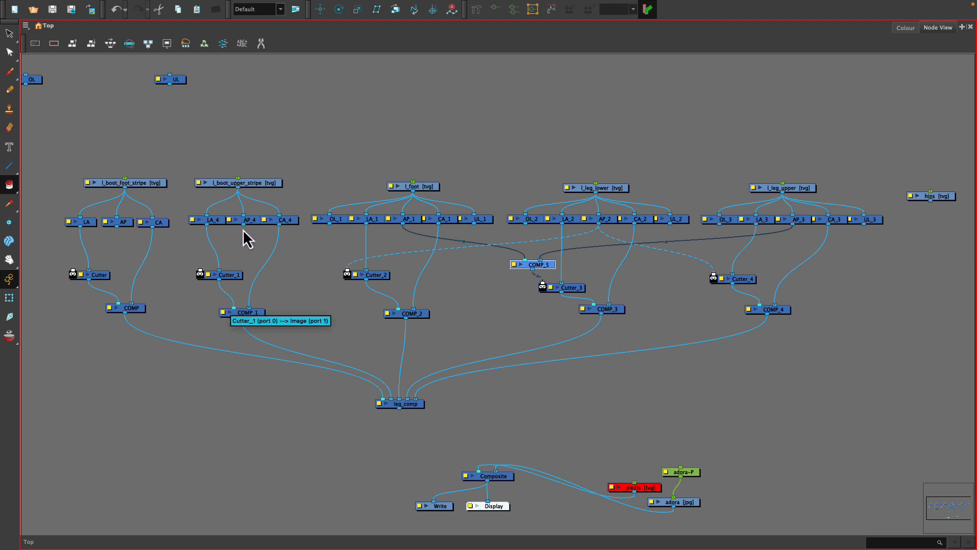
pyautogui.moveTo(244, 227); pyautogui.dragTo(73, 269)
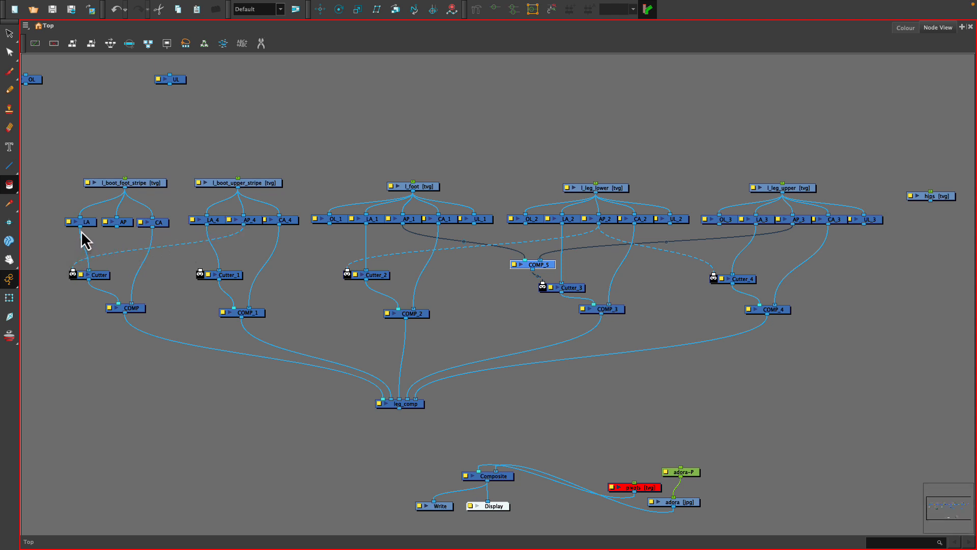
pyautogui.moveTo(118, 228); pyautogui.dragTo(201, 275)
# Step: Connect leg_comp to the main Composite, and return to the full workspace with the Transform tool active
pyautogui.moveTo(399, 409); pyautogui.dragTo(474, 472)
pyautogui.press('super+f')
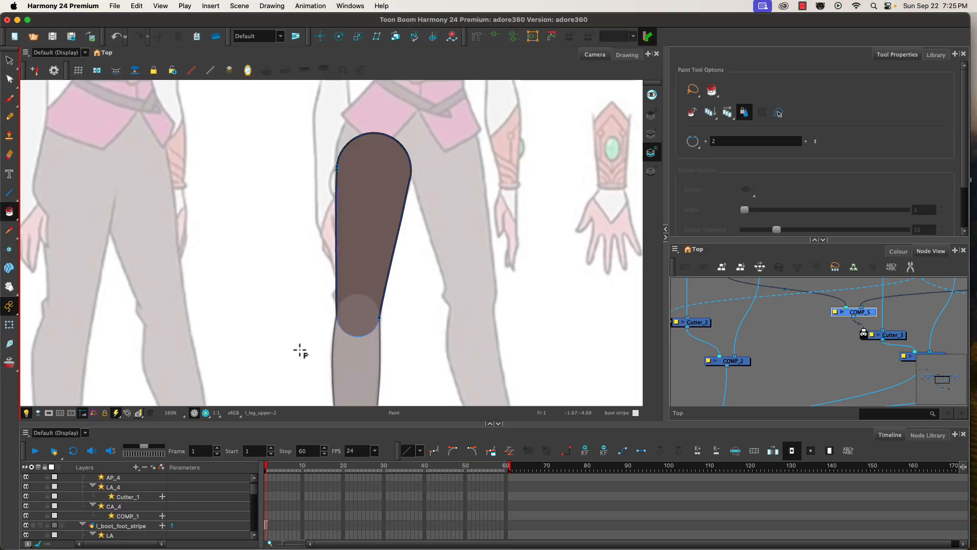
pyautogui.click(9, 324)
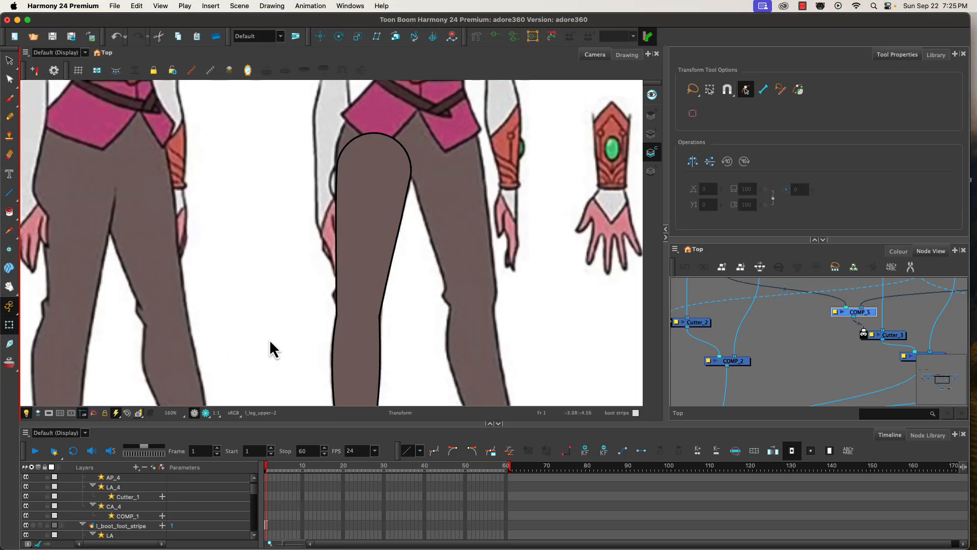
# Step: Enlarge the Node View and open the l_foot drawing in the Drawing view on its line art layer
pyautogui.moveTo(271, 349); pyautogui.dragTo(275, 139)
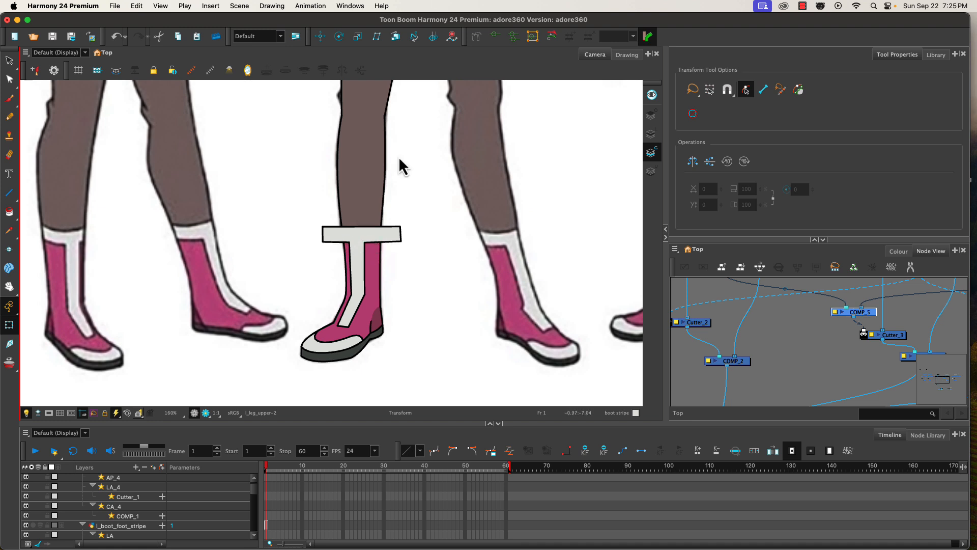
pyautogui.click(702, 324)
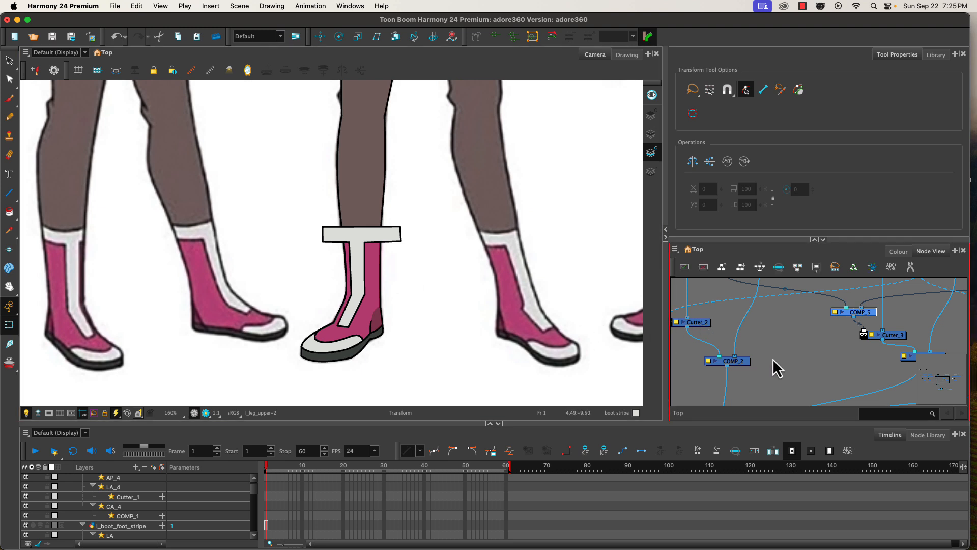
pyautogui.click(814, 240)
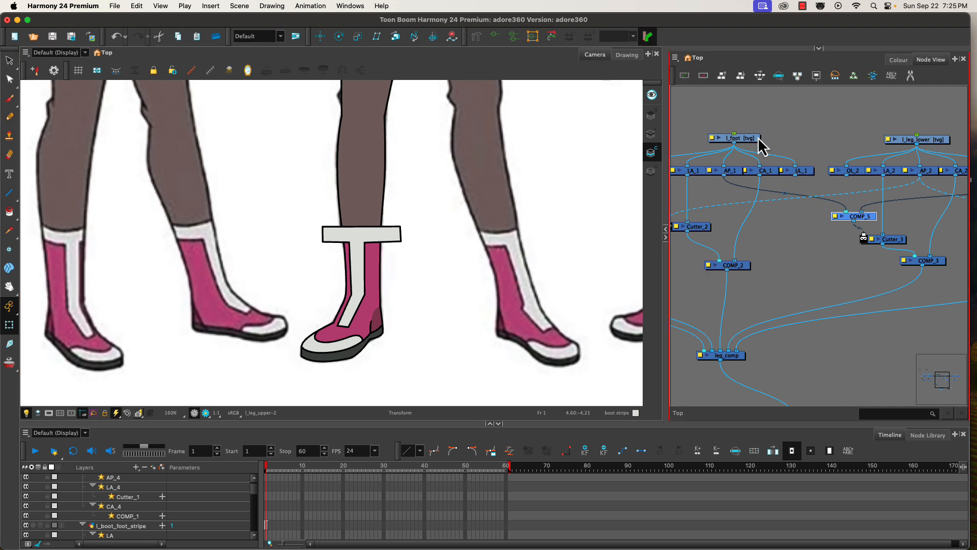
pyautogui.click(736, 142)
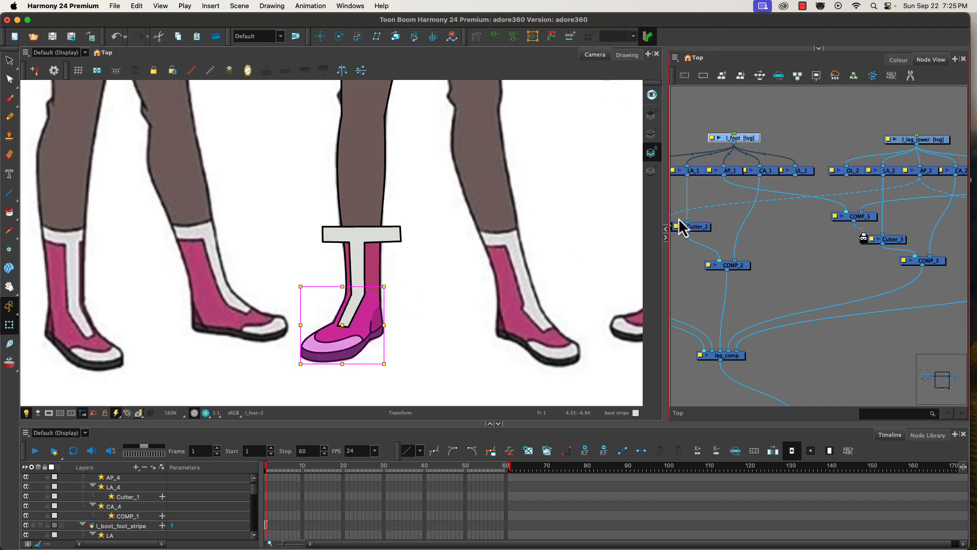
pyautogui.click(626, 55)
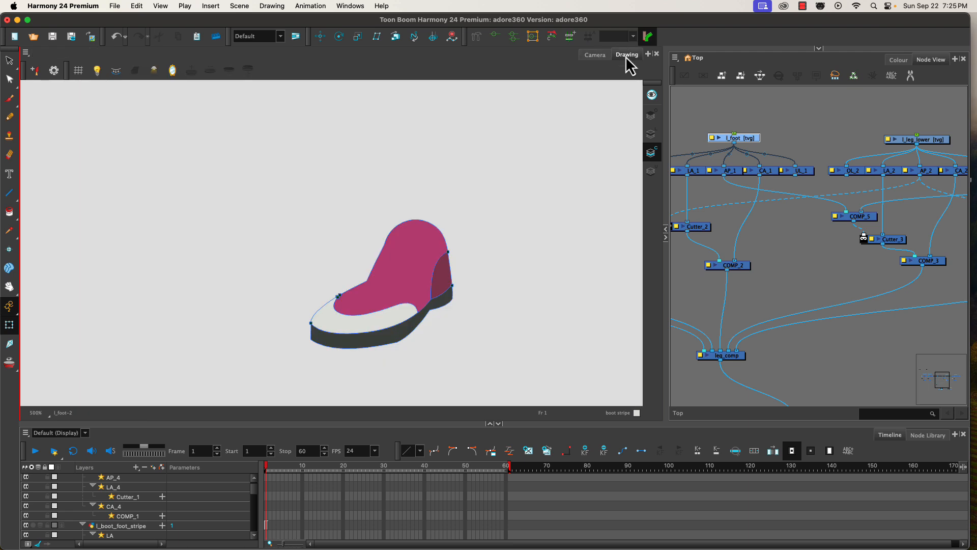
pyautogui.click(651, 134)
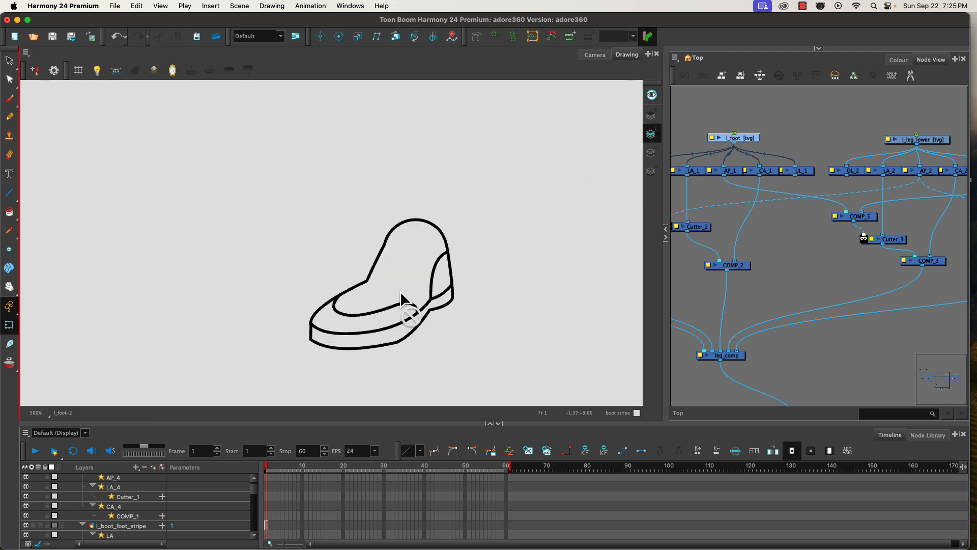
# Step: Copy the curved heel line from the foot's line art layer and paste it onto the overlay layer
pyautogui.click(10, 80)
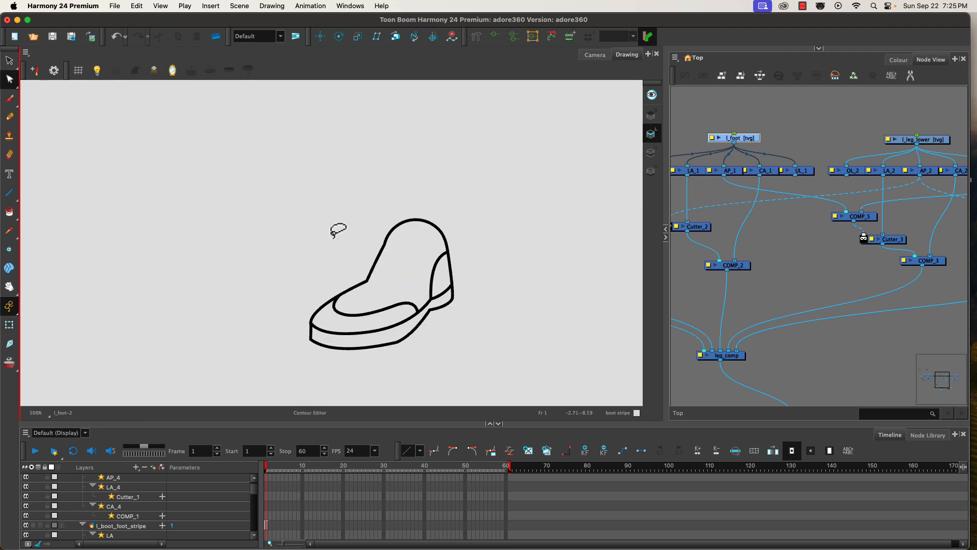
pyautogui.click(9, 61)
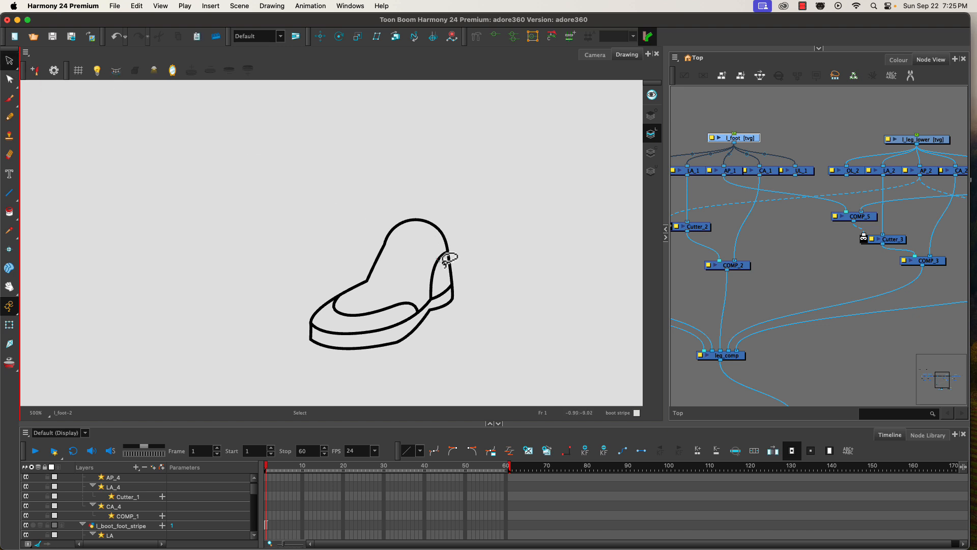
pyautogui.click(446, 259)
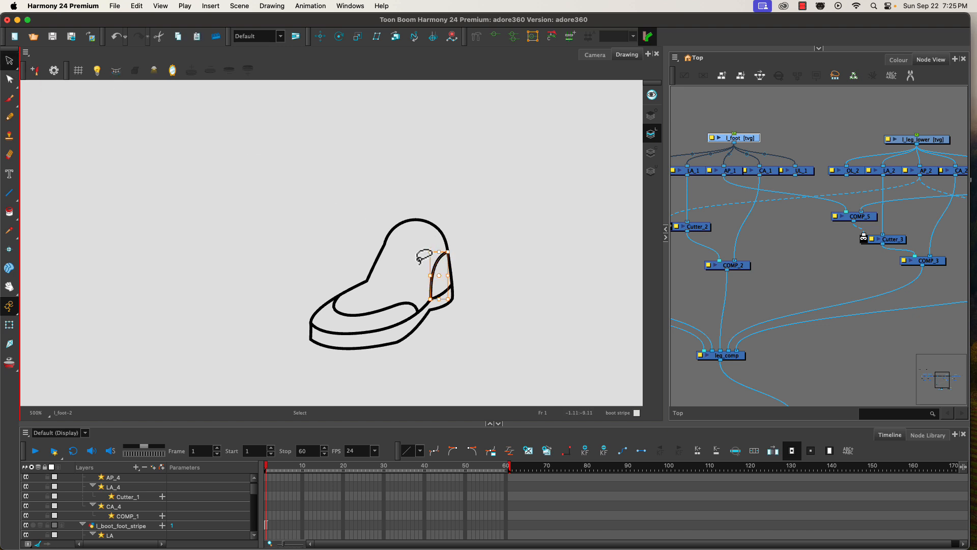
pyautogui.click(650, 116)
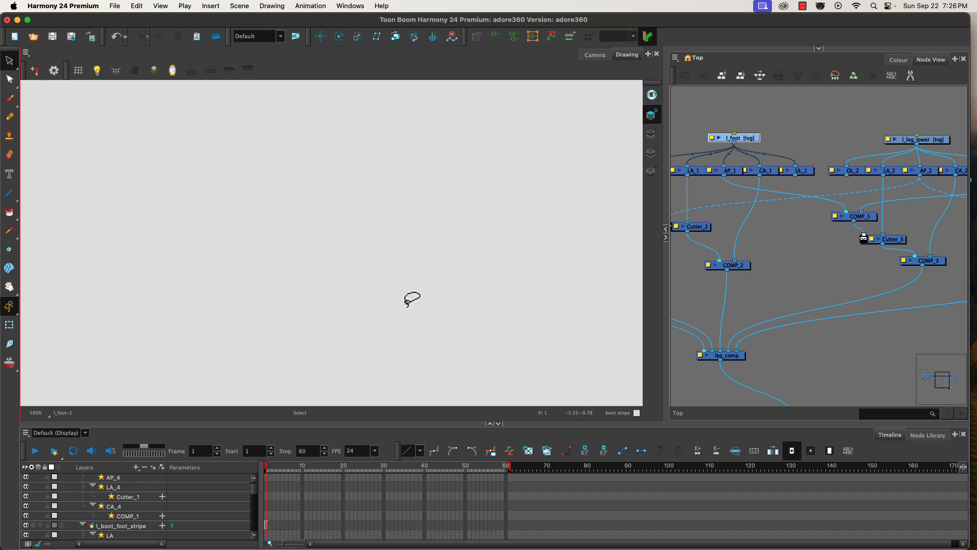
pyautogui.press('super+v')
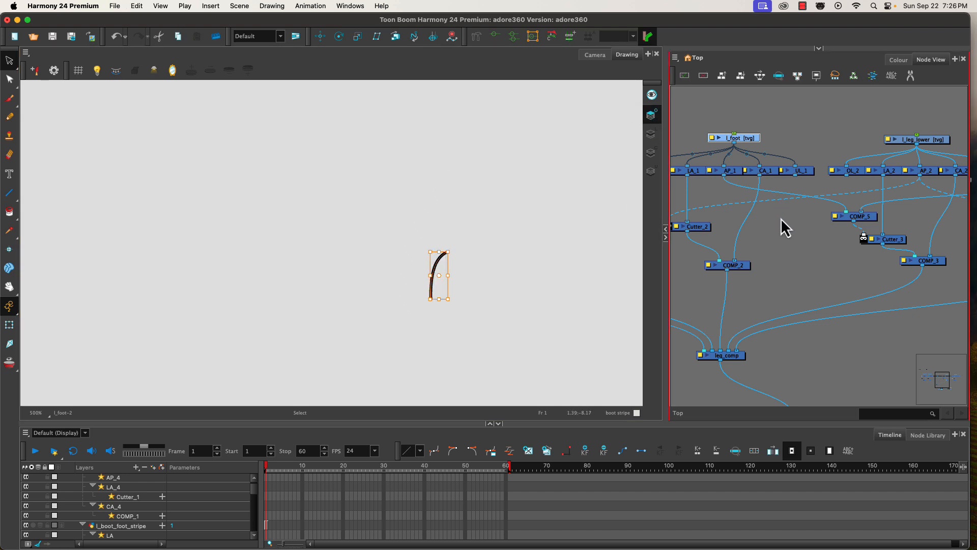
# Step: Connect the foot's OL_1 node to COMP_2 and return to the Camera view
pyautogui.moveTo(773, 227); pyautogui.dragTo(831, 212)
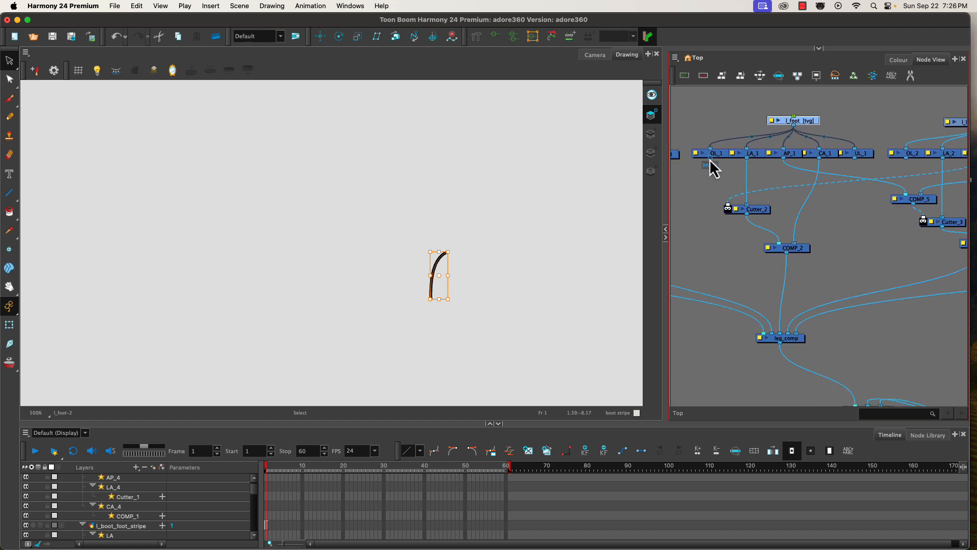
pyautogui.moveTo(710, 158); pyautogui.dragTo(767, 247)
pyautogui.click(602, 57)
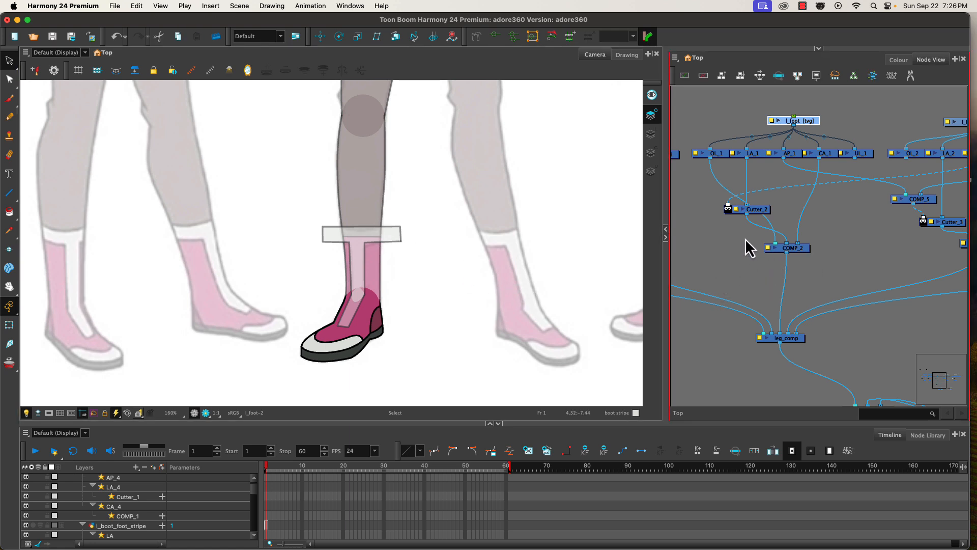
# Step: Duplicate the Cutter_1 node under l_boot_upper_stripe
pyautogui.press('space')
pyautogui.moveTo(738, 262); pyautogui.dragTo(870, 246)
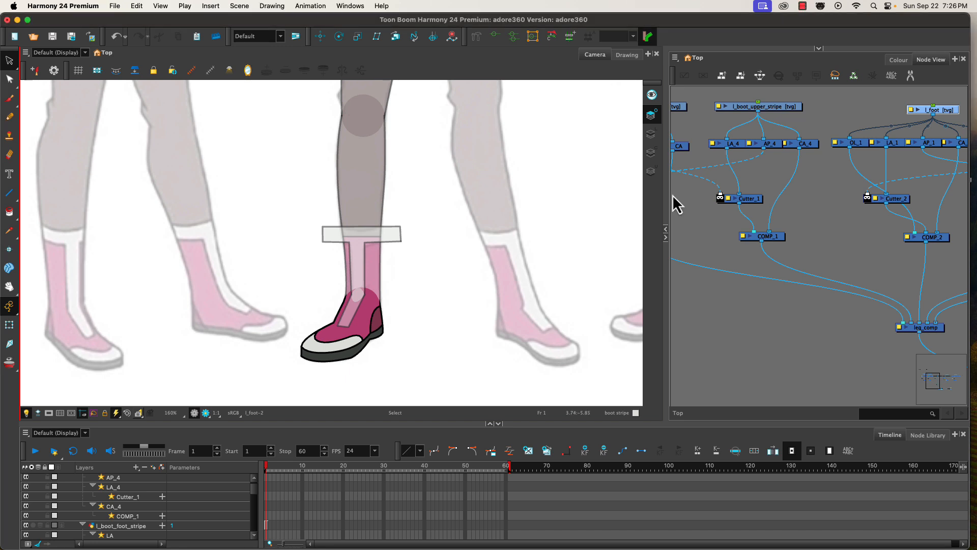
pyautogui.click(745, 200)
pyautogui.press('super+c')
pyautogui.press('super+v')
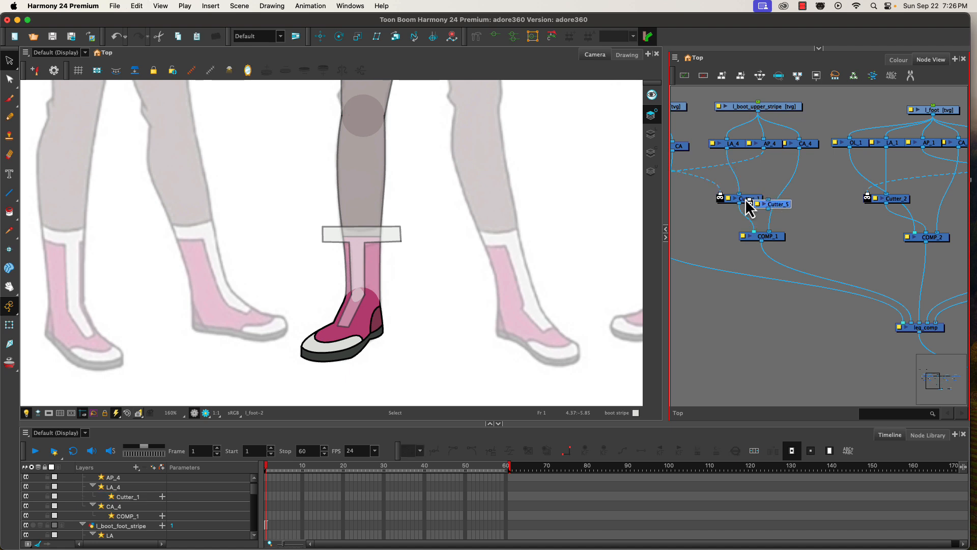
# Step: Insert the duplicated cutter between COMP_1 and leg_comp, with COMP_1 feeding its image input instead of the matte
pyautogui.moveTo(776, 207); pyautogui.dragTo(808, 266)
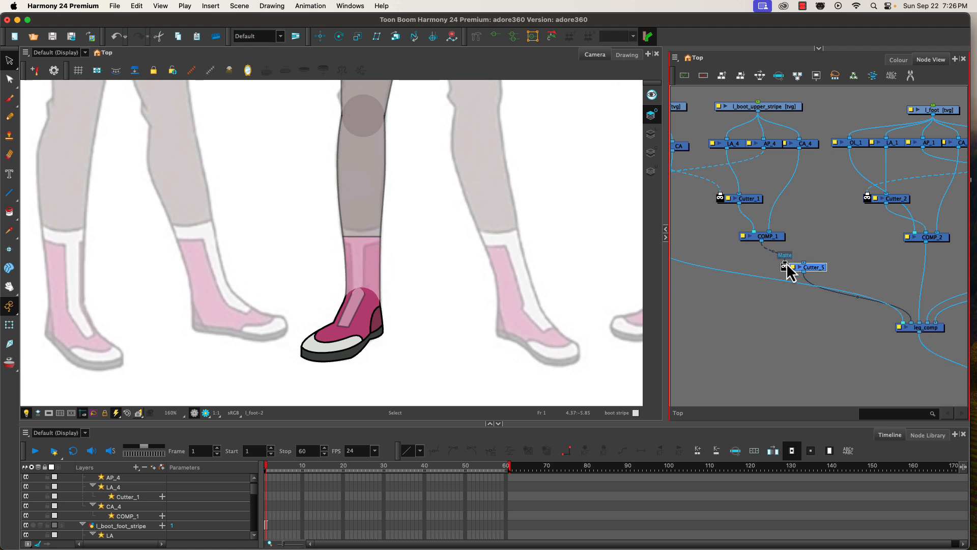
pyautogui.click(801, 263)
pyautogui.moveTo(817, 267); pyautogui.dragTo(776, 295)
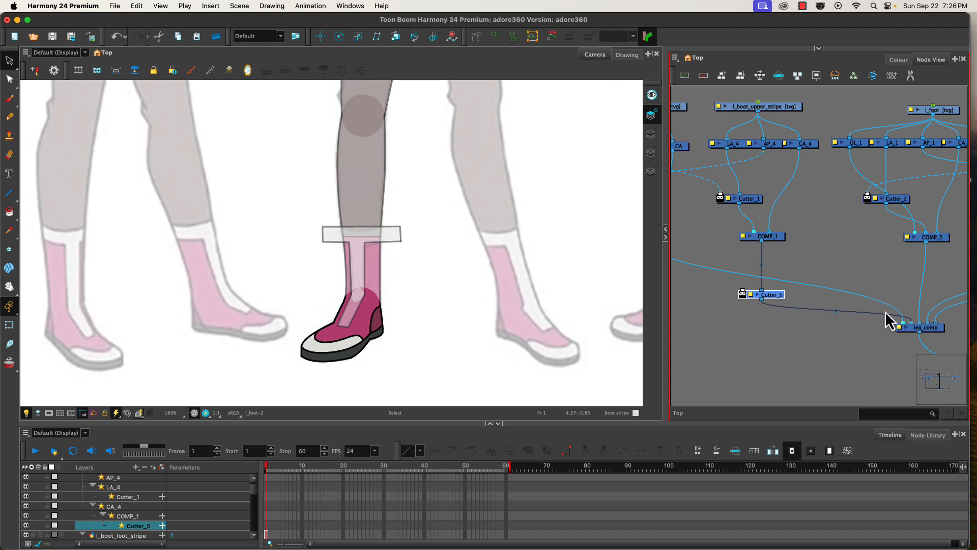
pyautogui.moveTo(933, 329); pyautogui.dragTo(933, 342)
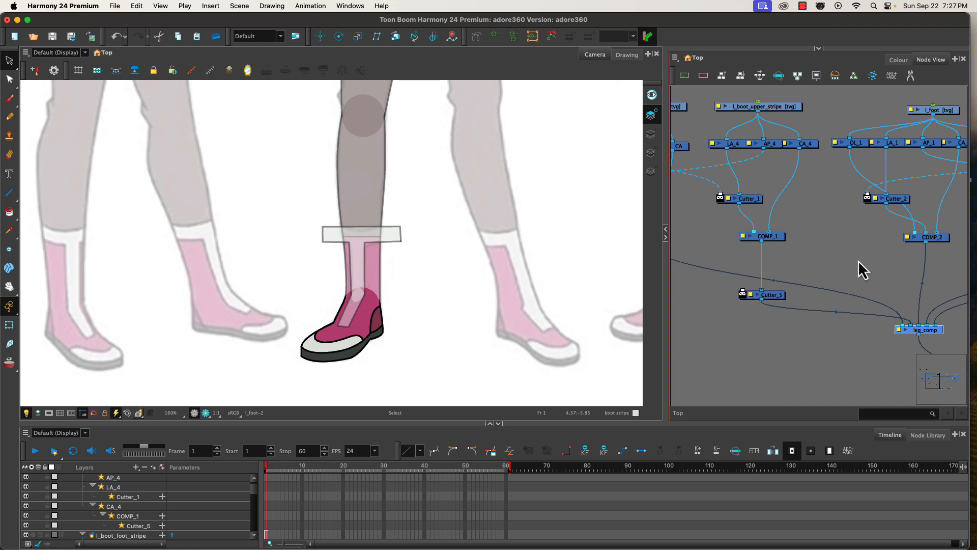
# Step: Widen the Node View and connect the lower leg's AP_2 node to the matte input of Cutter_5
pyautogui.moveTo(858, 260); pyautogui.dragTo(804, 252)
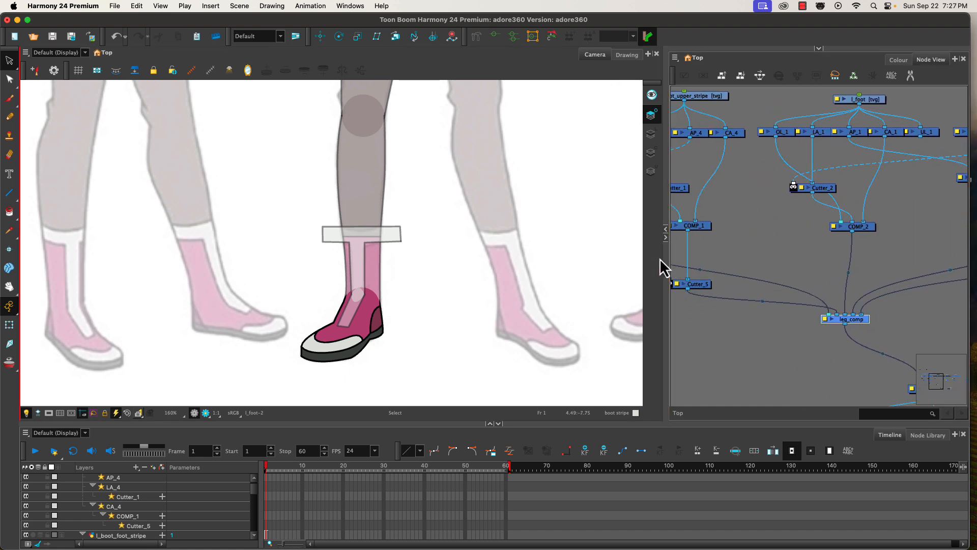
pyautogui.moveTo(665, 258); pyautogui.dragTo(421, 272)
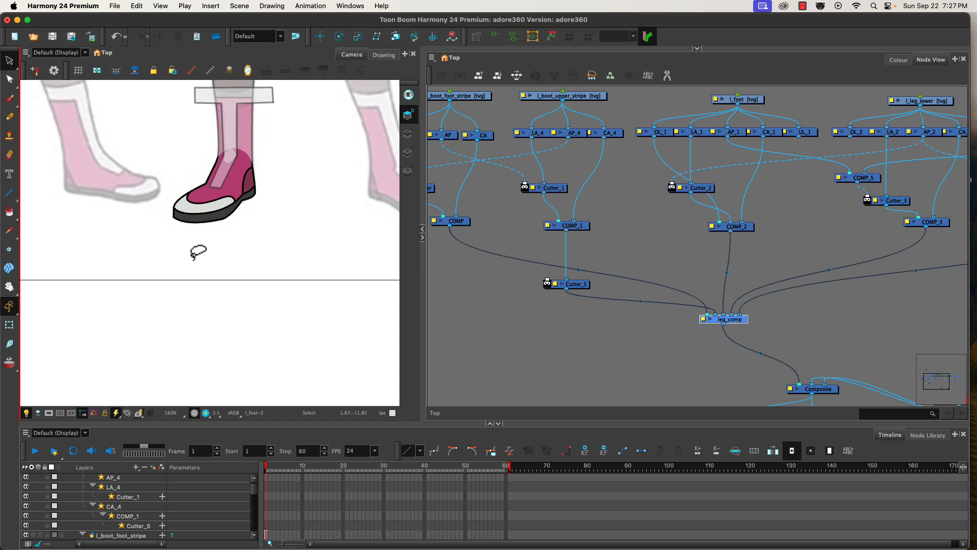
pyautogui.moveTo(193, 262)
pyautogui.mouseDown()
pyautogui.moveTo(138, 297)
pyautogui.moveTo(122, 329)
pyautogui.mouseUp()
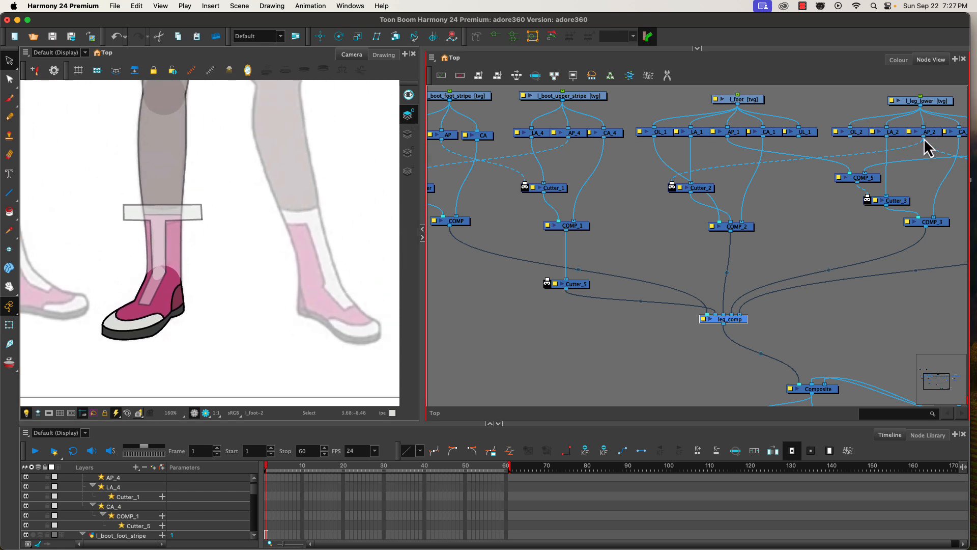
pyautogui.moveTo(924, 138); pyautogui.dragTo(550, 277)
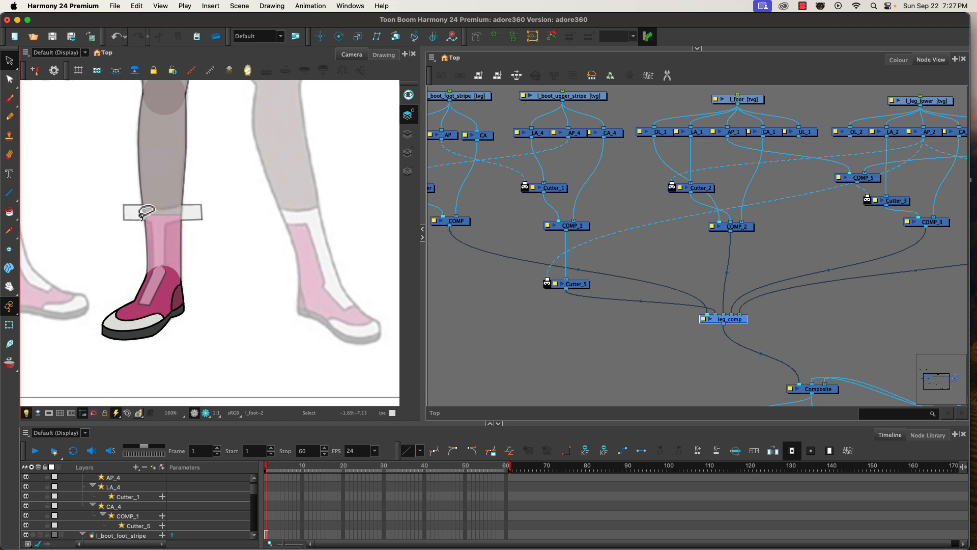
# Step: Enable Inverted in the layer properties of Cutter_5 and close them
pyautogui.doubleClick(555, 283)
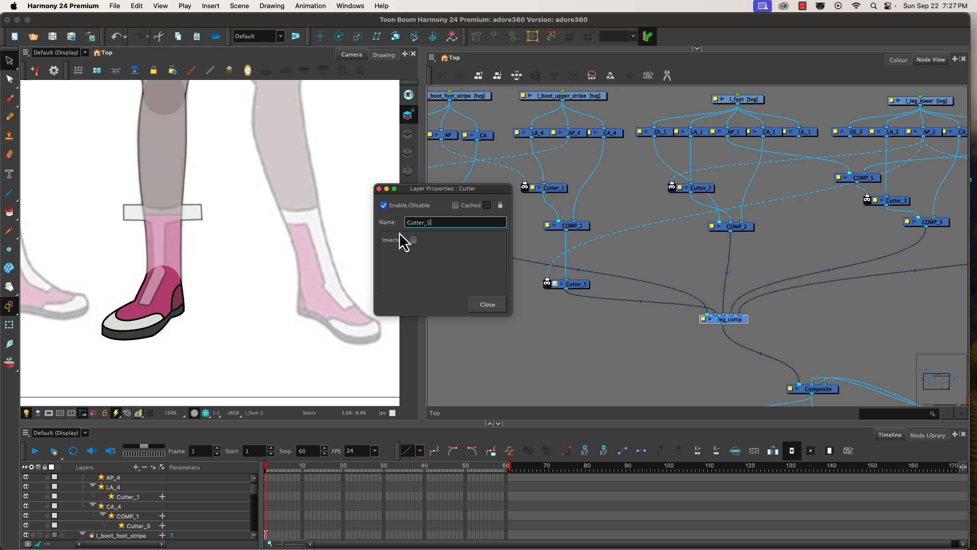
pyautogui.click(413, 239)
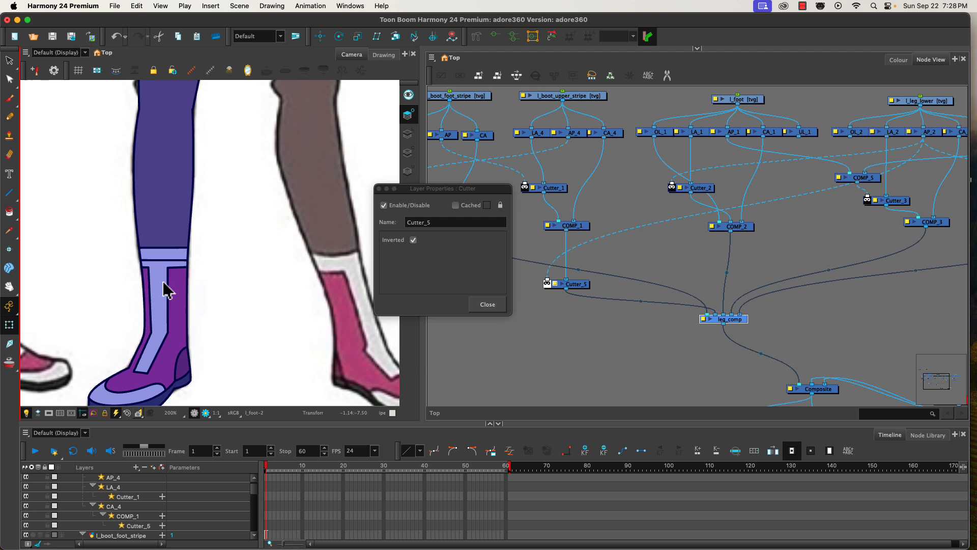
pyautogui.click(480, 304)
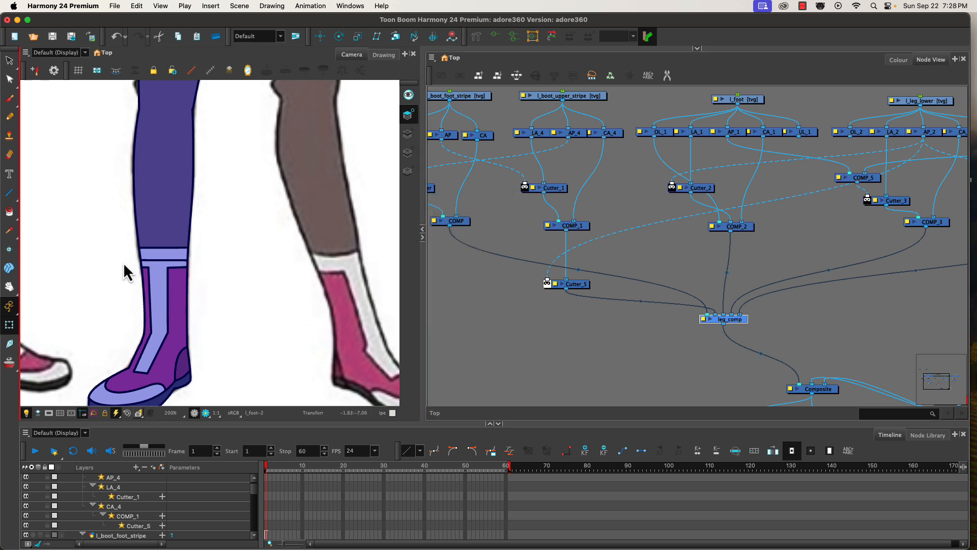
# Step: Toggle the inversion of Cutter_5 and Cutter_2 off and on to compare how the boot is cut
pyautogui.click(546, 283)
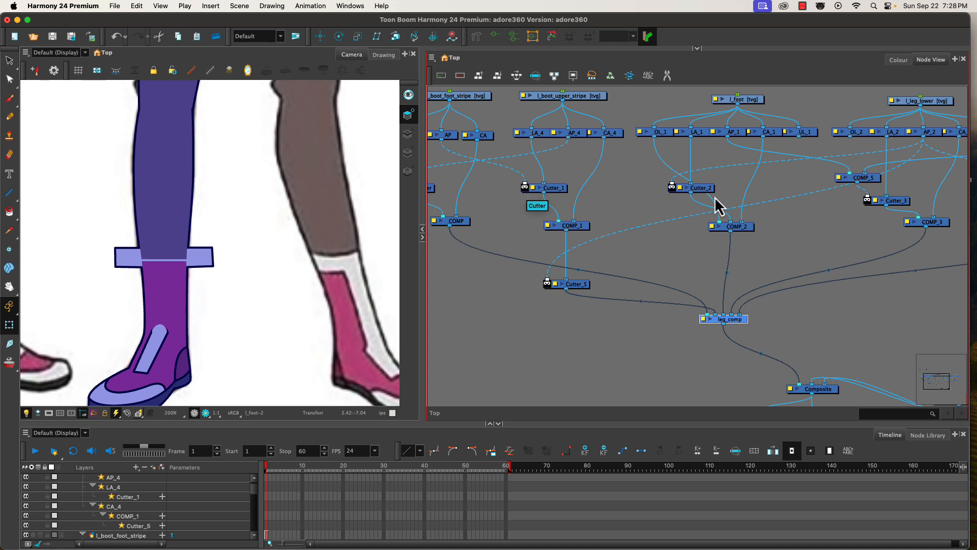
pyautogui.click(672, 189)
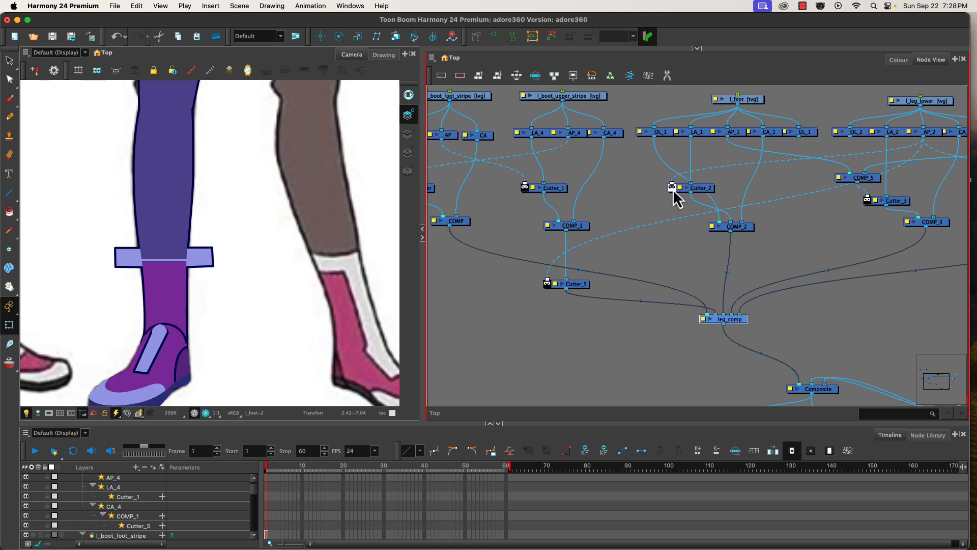
pyautogui.click(672, 188)
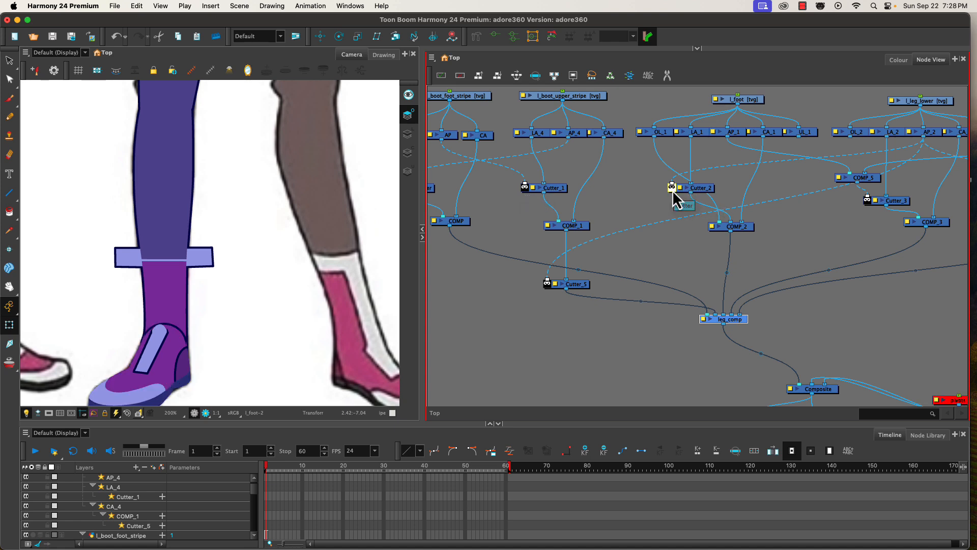
pyautogui.click(547, 284)
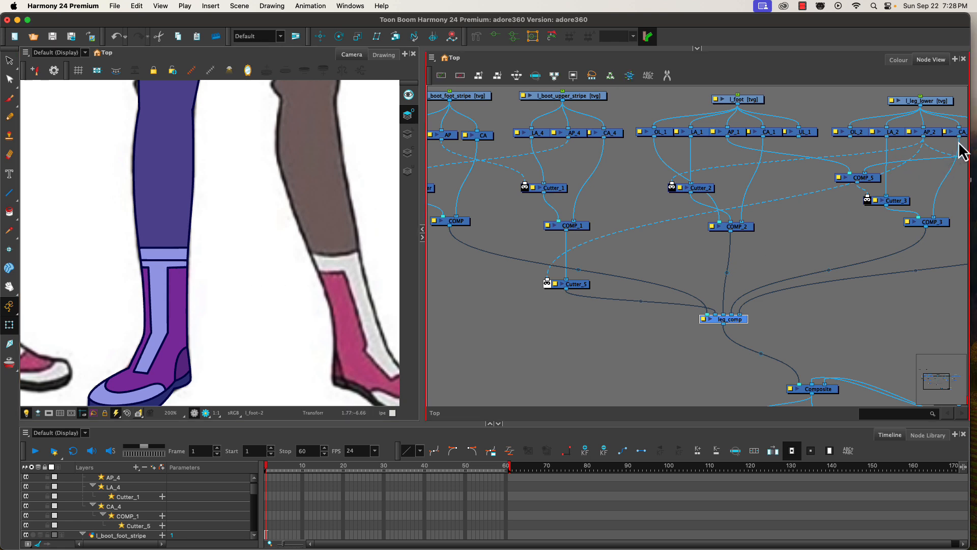
# Step: Try the lower leg's colour art node as the matte of Cutter_5, inspect the boot cuff, and reconnect AP_2
pyautogui.moveTo(960, 138); pyautogui.dragTo(545, 280)
pyautogui.scroll(1, 165, 274)
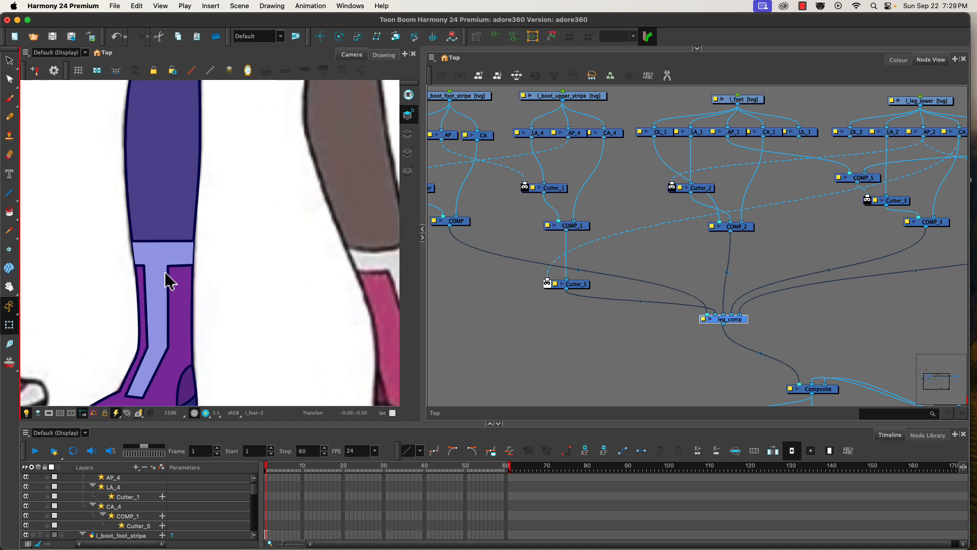
pyautogui.scroll(-2, 164, 271)
pyautogui.scroll(5, 166, 275)
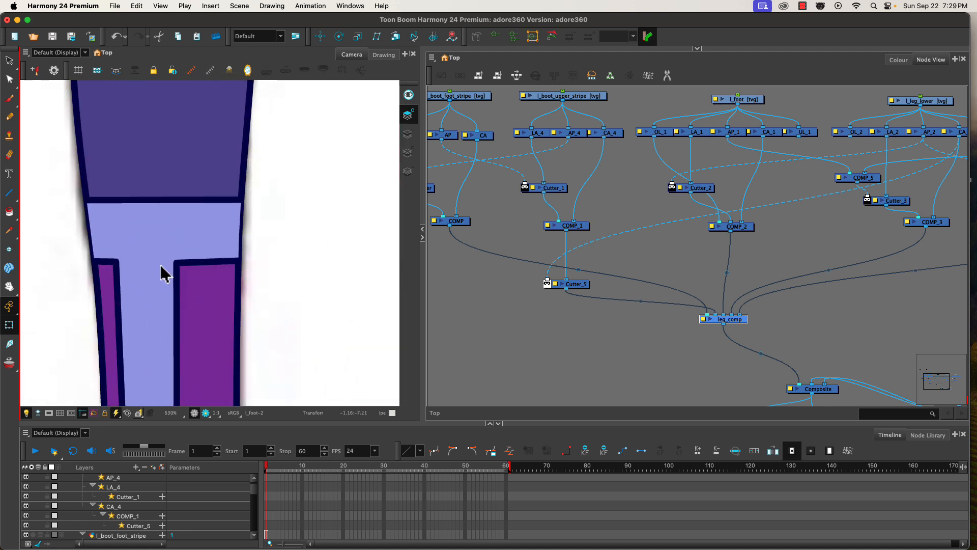
pyautogui.scroll(2, 164, 272)
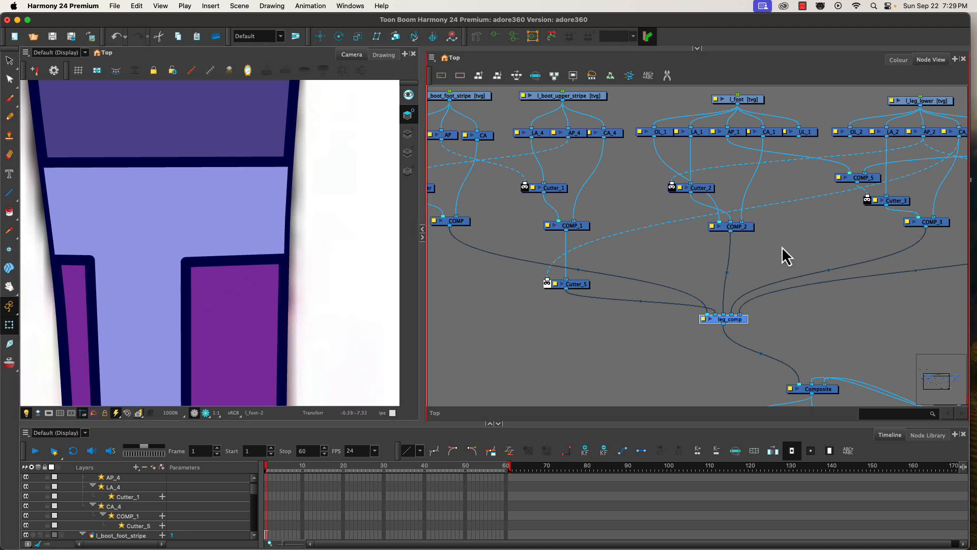
pyautogui.moveTo(922, 139); pyautogui.dragTo(550, 279)
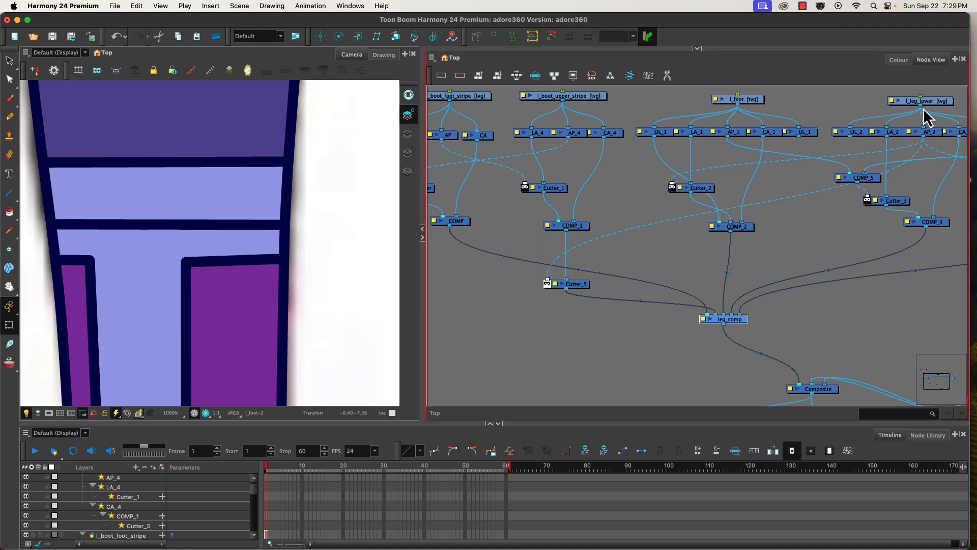
# Step: Delete the horizontal line crossing the l_leg_lower drawing on its Line Art layer and check the whole boot in the Camera view
pyautogui.click(936, 101)
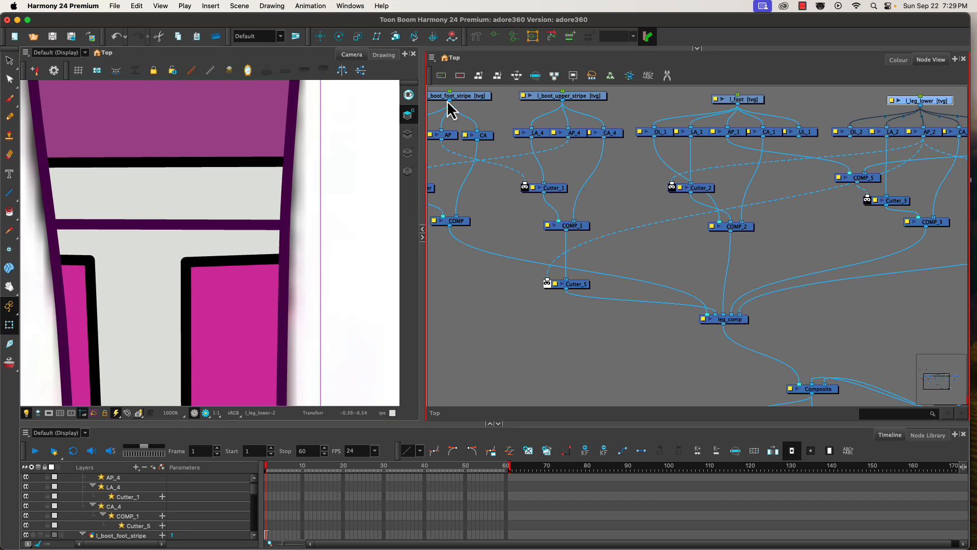
pyautogui.click(376, 55)
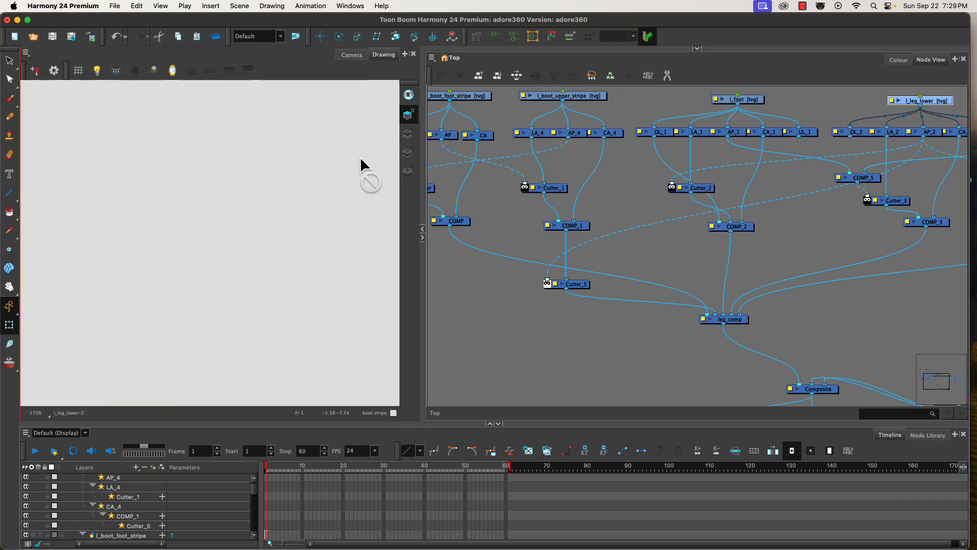
pyautogui.click(409, 134)
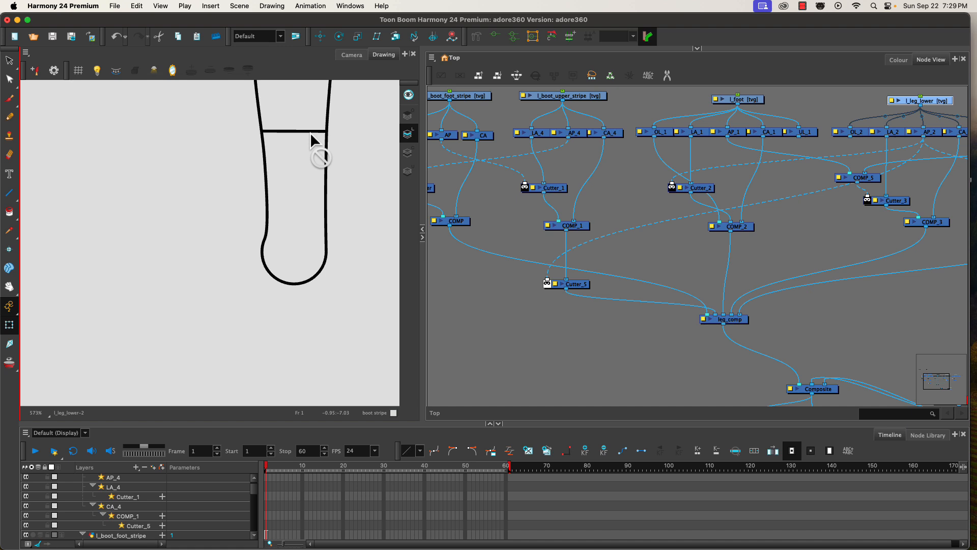
pyautogui.click(9, 61)
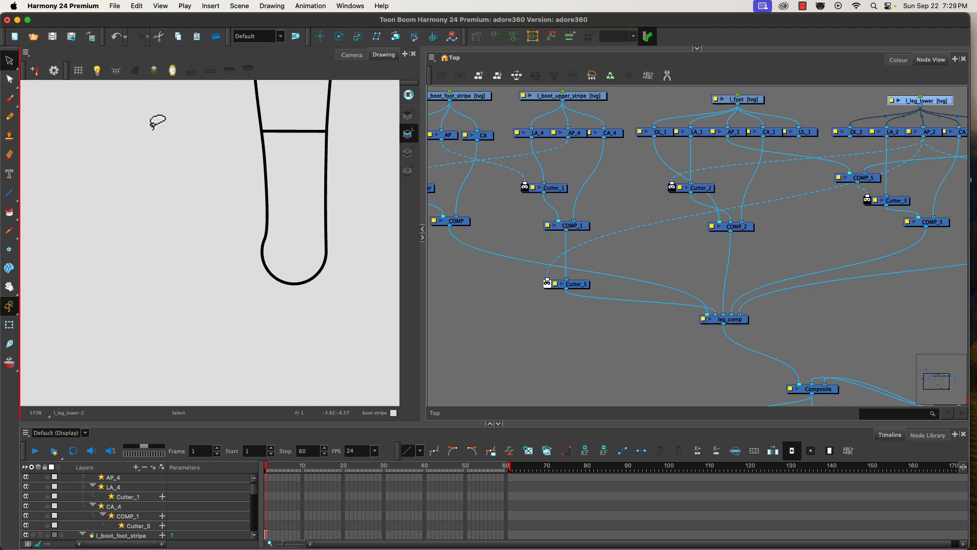
pyautogui.click(294, 129)
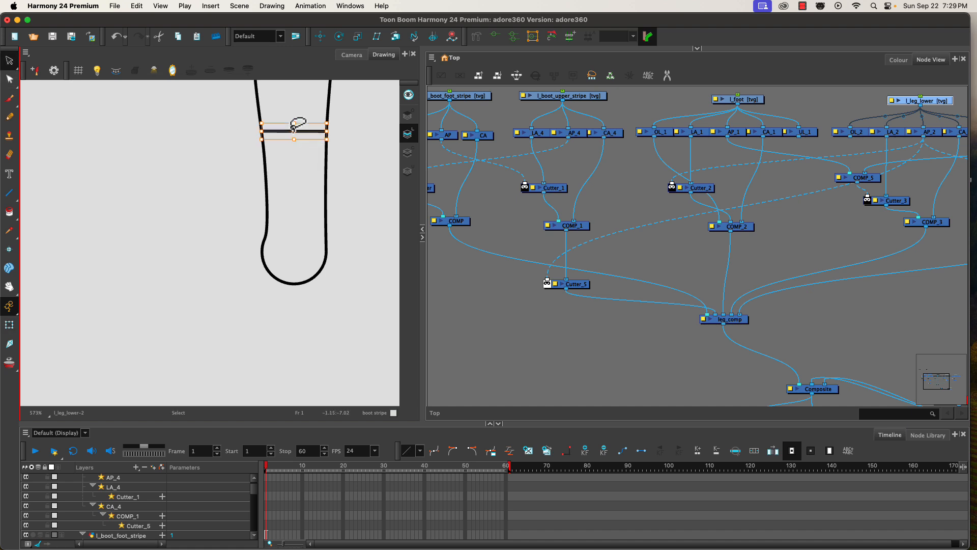
pyautogui.click(412, 155)
pyautogui.click(410, 151)
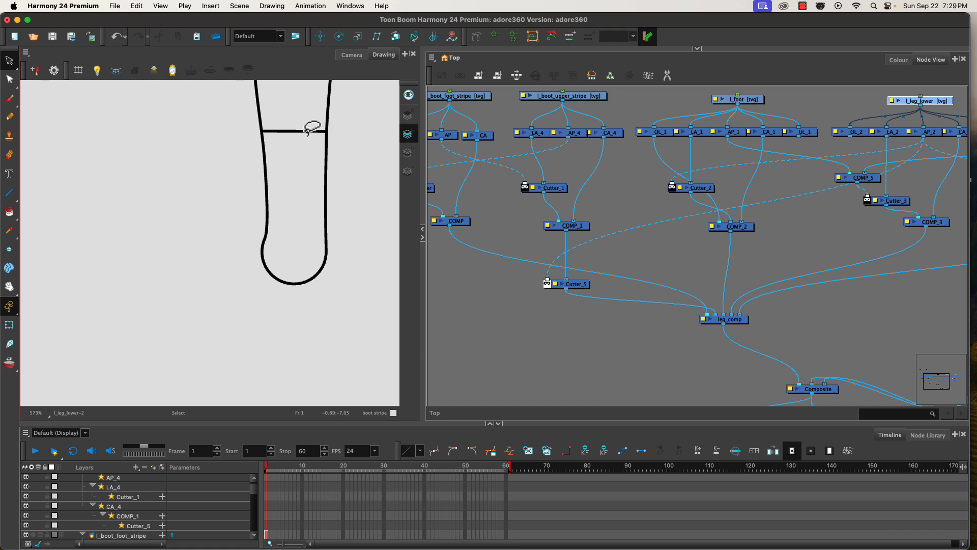
pyautogui.click(308, 130)
pyautogui.press('Delete')
pyautogui.click(352, 55)
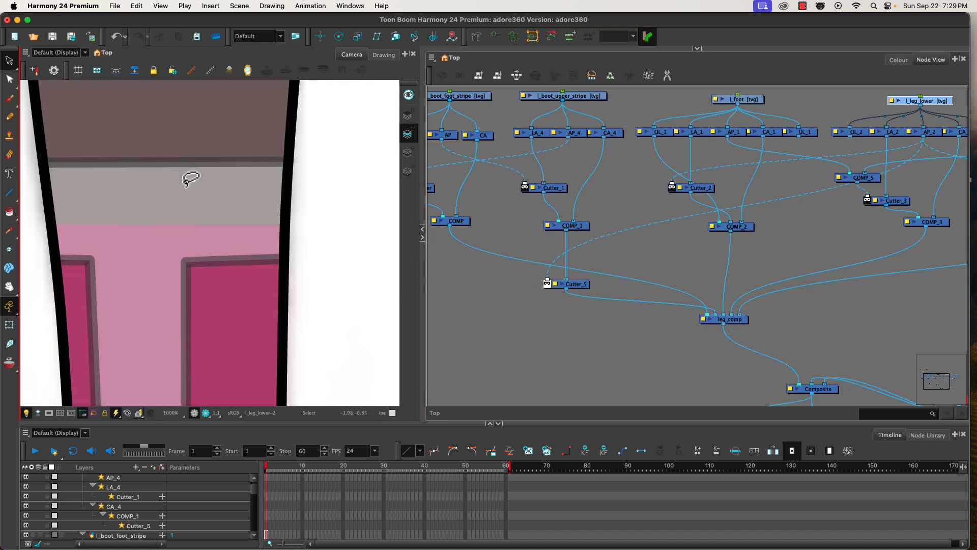
pyautogui.scroll(-5, 192, 179)
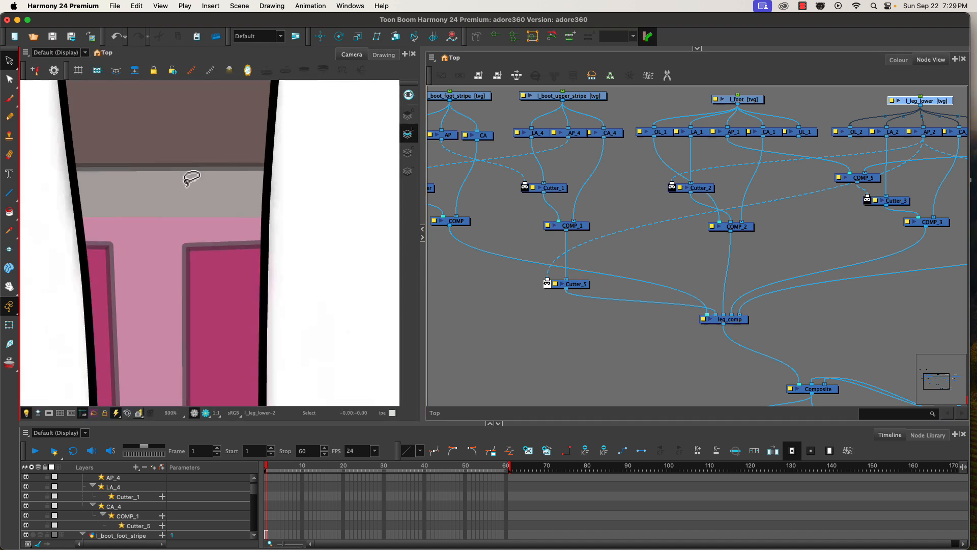
pyautogui.click(9, 324)
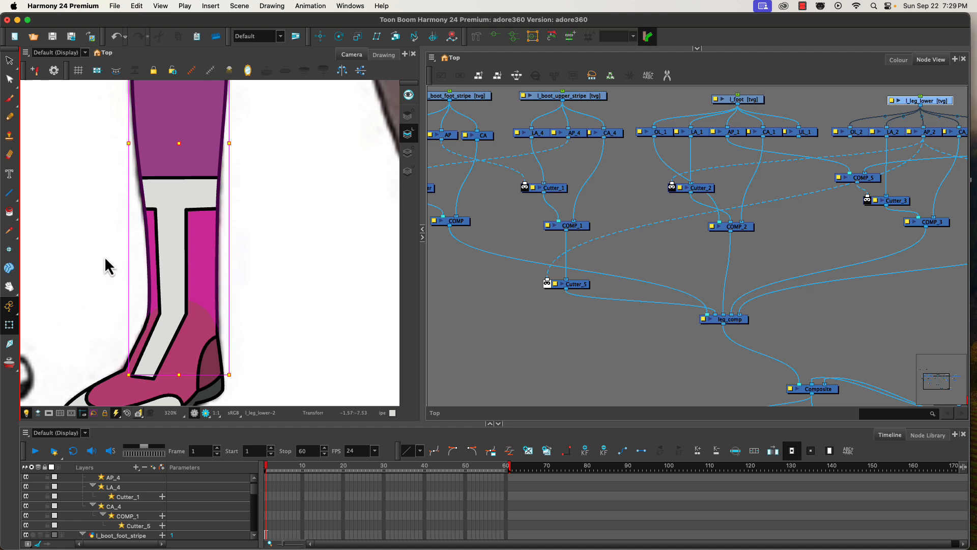
pyautogui.click(83, 264)
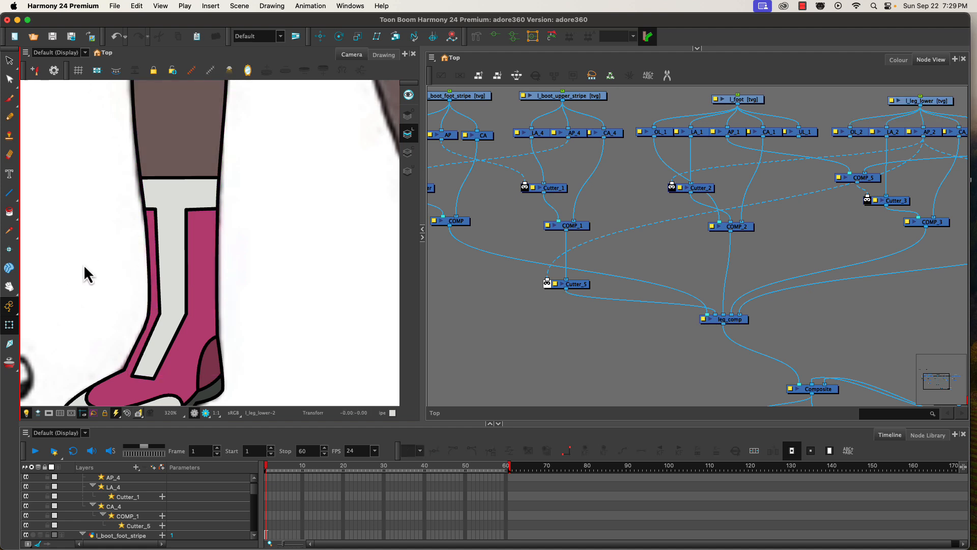
# Step: Add a parent peg to the l_boot_upper_stripe drawing node
pyautogui.click(452, 251)
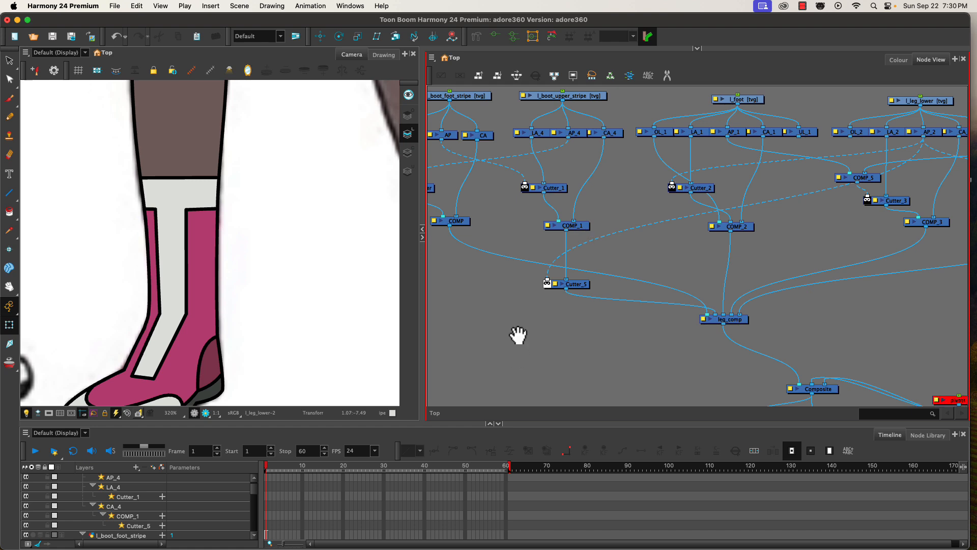
pyautogui.moveTo(519, 334); pyautogui.dragTo(602, 408)
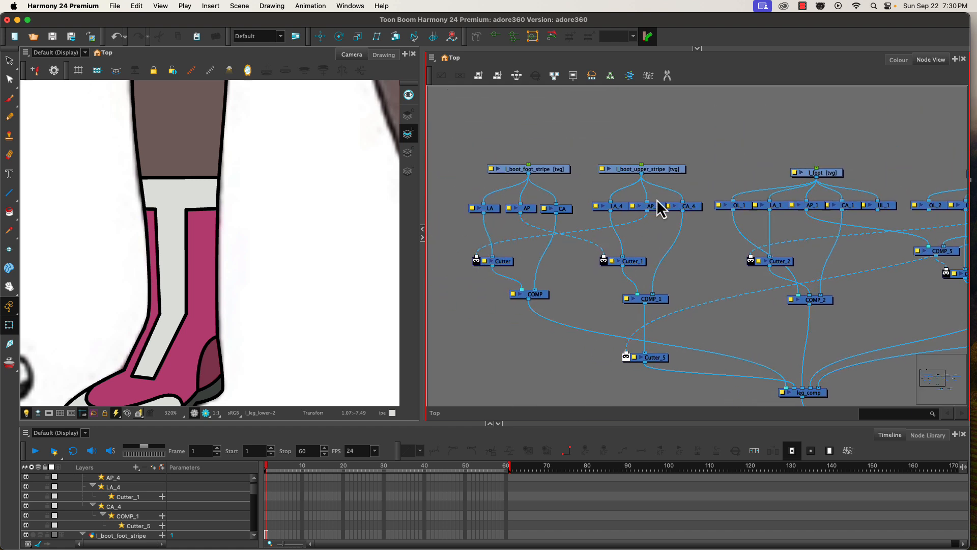
pyautogui.click(662, 170)
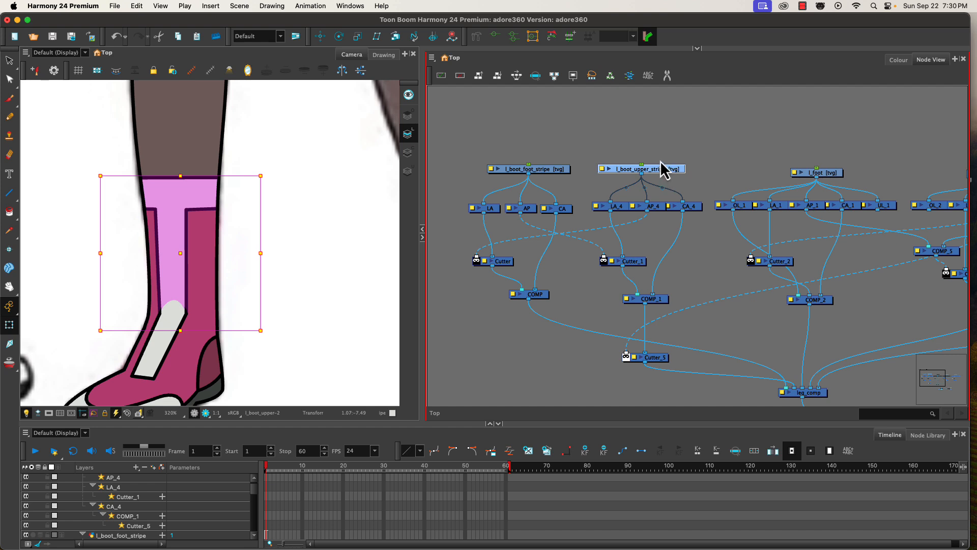
pyautogui.press('super+p')
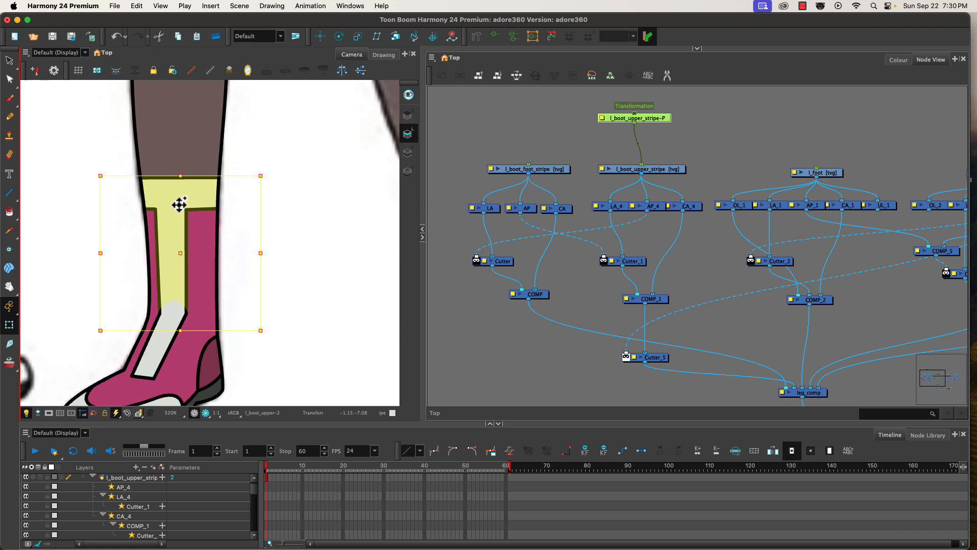
# Step: Try shifting the upper boot stripe with its peg, undo the last shift and delete the peg
pyautogui.moveTo(179, 204)
pyautogui.mouseDown()
pyautogui.moveTo(215, 201)
pyautogui.moveTo(153, 213)
pyautogui.moveTo(219, 205)
pyautogui.moveTo(115, 206)
pyautogui.moveTo(211, 207)
pyautogui.moveTo(177, 203)
pyautogui.mouseUp()
pyautogui.press('space')
pyautogui.moveTo(356, 300); pyautogui.dragTo(270, 271)
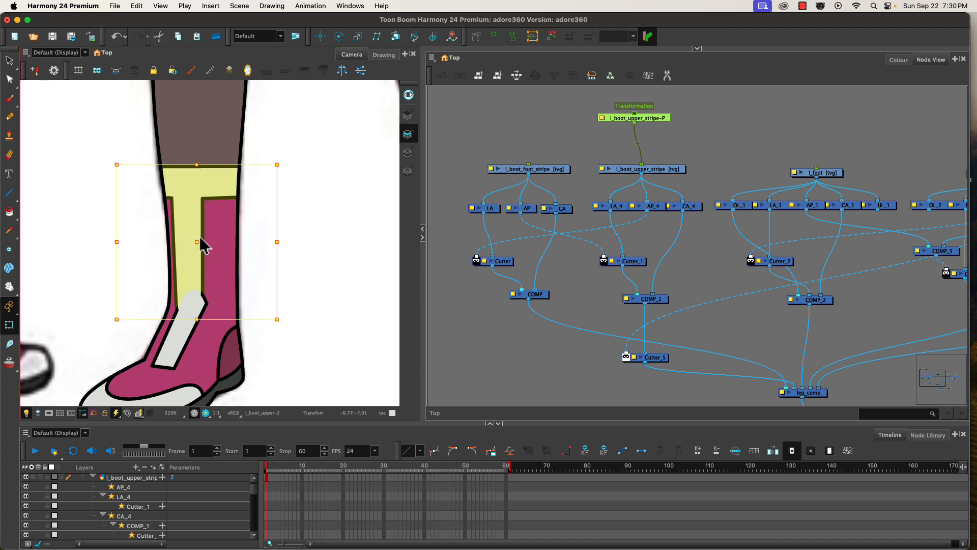
pyautogui.moveTo(186, 235)
pyautogui.mouseDown()
pyautogui.moveTo(200, 235)
pyautogui.moveTo(188, 233)
pyautogui.mouseUp()
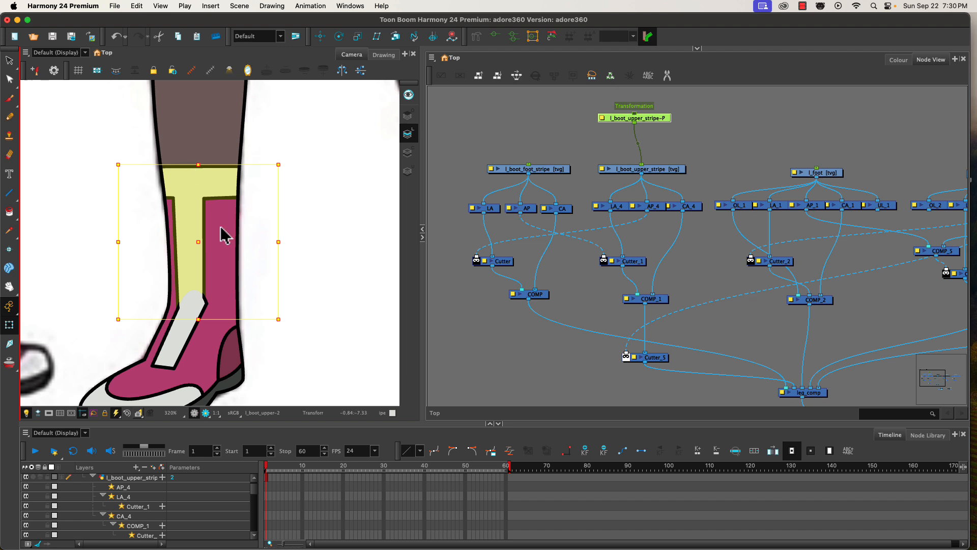
pyautogui.hotkey('ctrl', 'z')
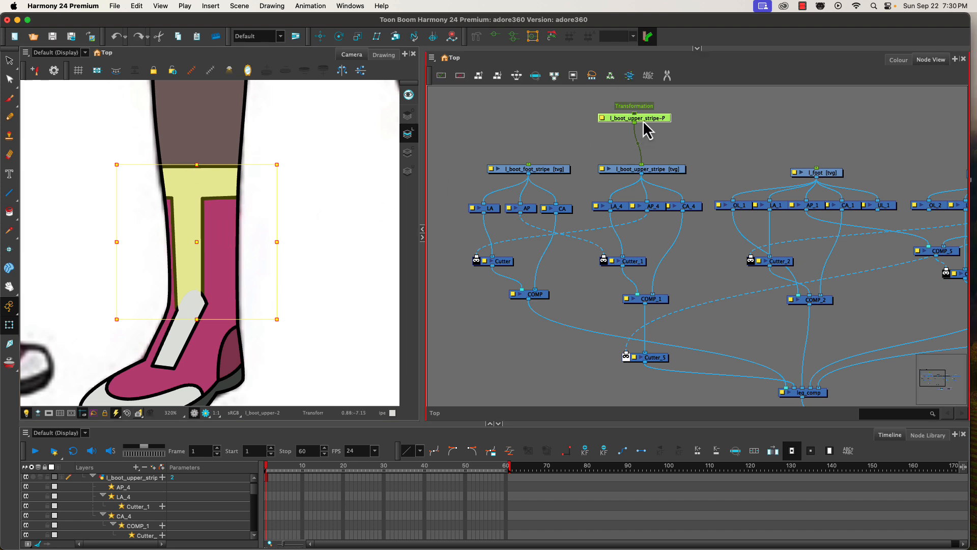
pyautogui.press('Delete')
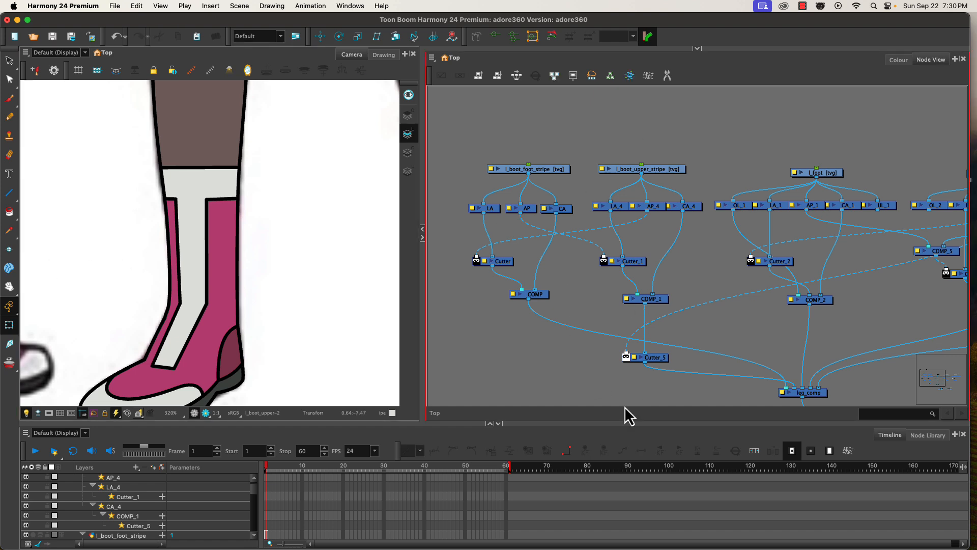
# Step: Disconnect the matte input of Cutter_5 and disable the Cutter and Cutter_1 nodes
pyautogui.moveTo(626, 352); pyautogui.dragTo(627, 337)
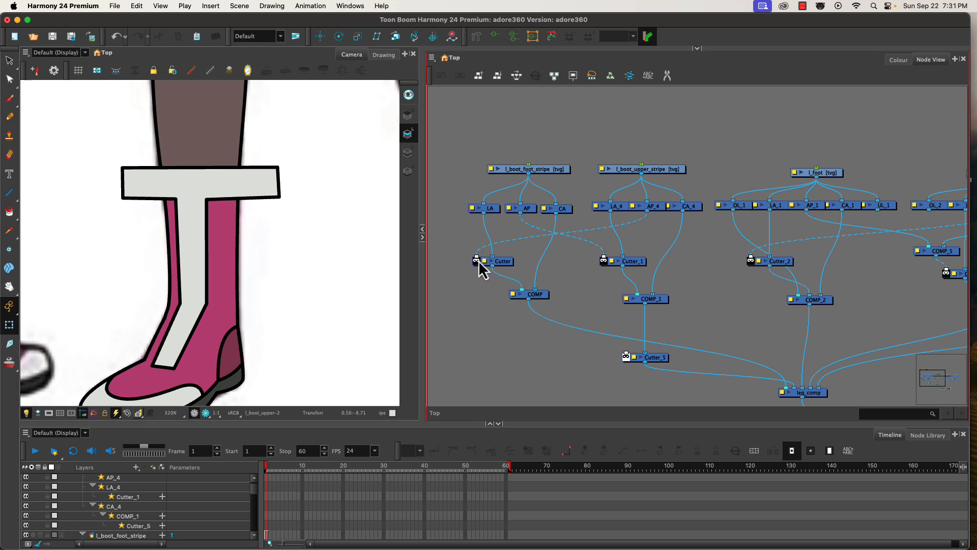
pyautogui.click(498, 262)
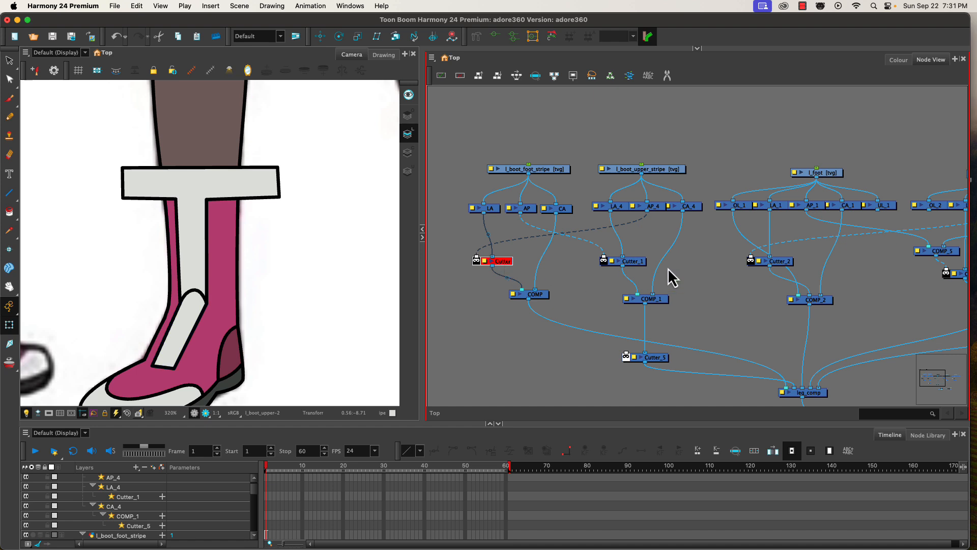
pyautogui.click(636, 263)
pyautogui.press('d')
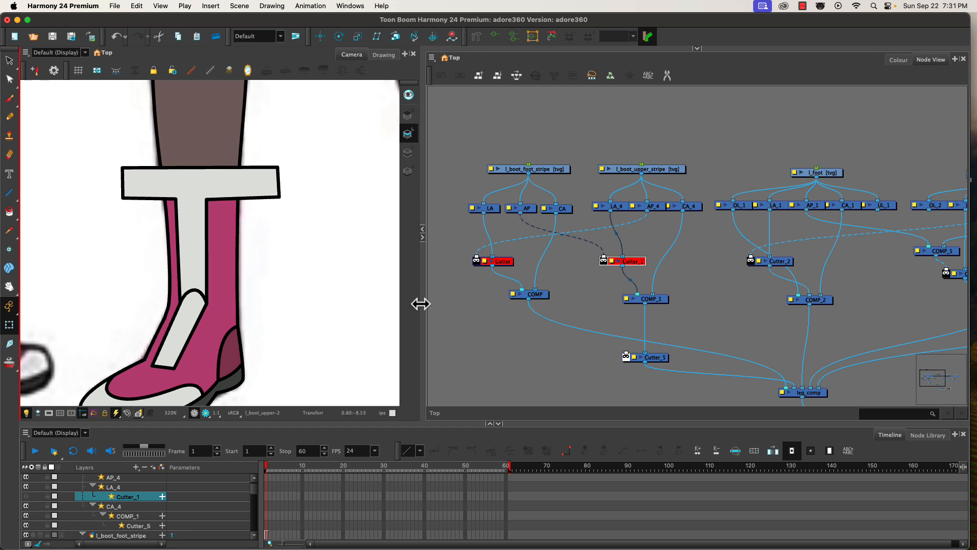
pyautogui.moveTo(420, 305); pyautogui.dragTo(443, 305)
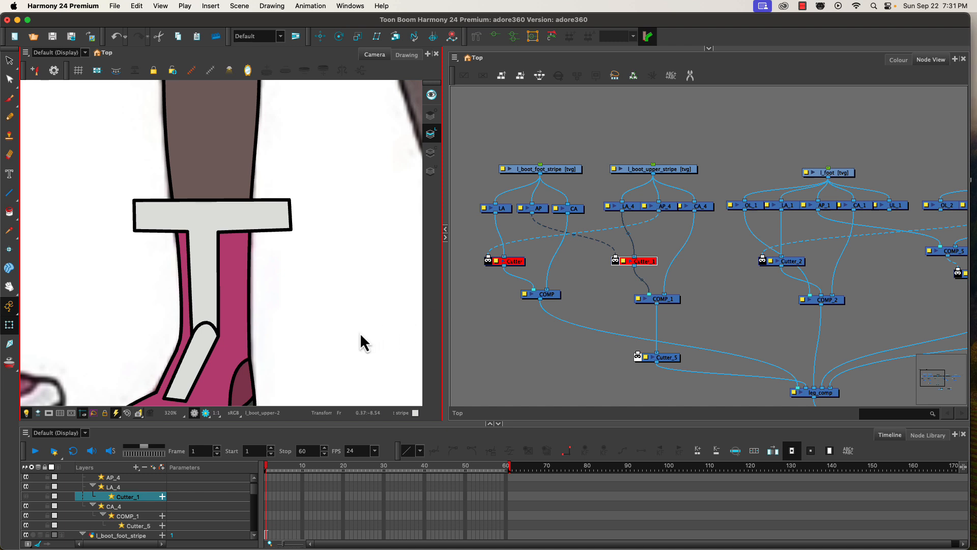
pyautogui.moveTo(364, 323)
pyautogui.mouseDown()
pyautogui.moveTo(386, 262)
pyautogui.moveTo(360, 257)
pyautogui.mouseUp()
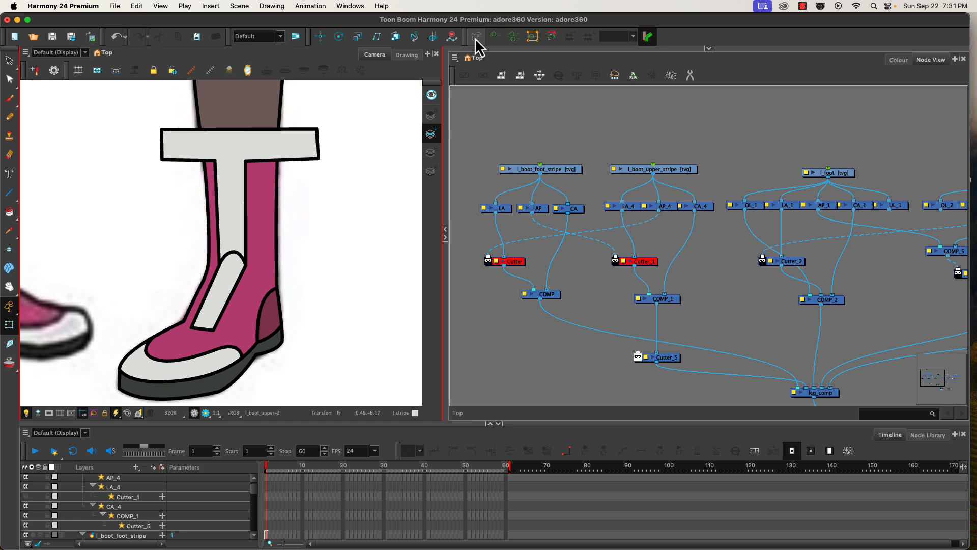
# Step: Activate the Rigging tool and reveal its mode options in the tool properties
pyautogui.click(475, 36)
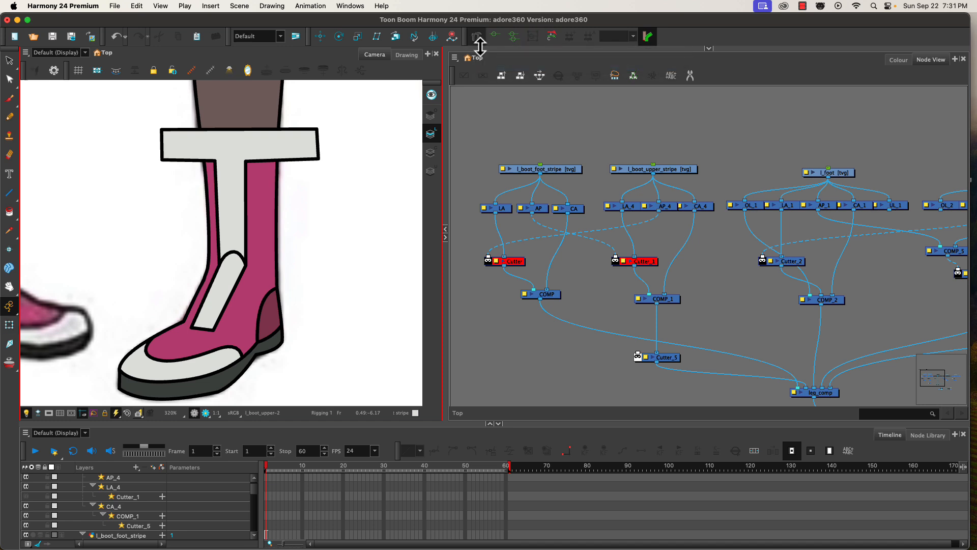
pyautogui.click(709, 49)
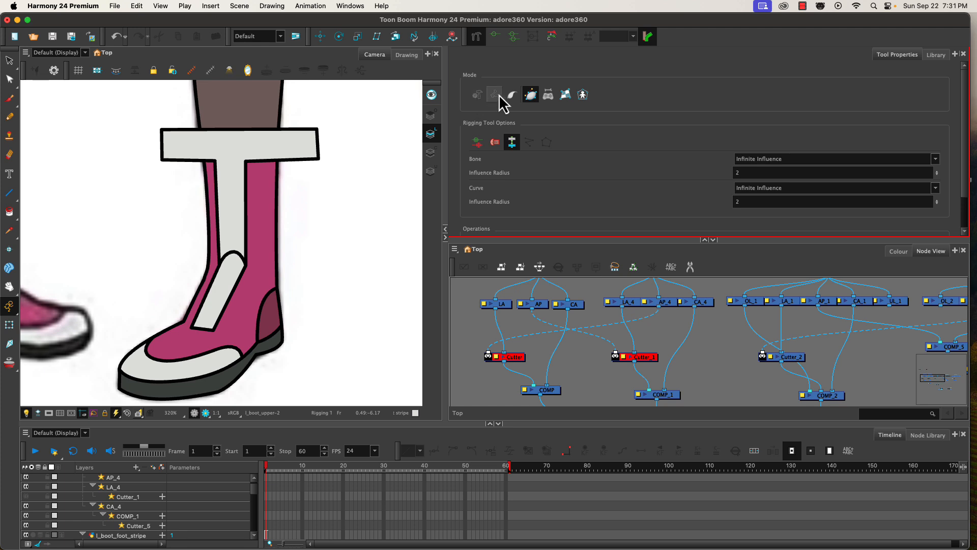
pyautogui.click(480, 97)
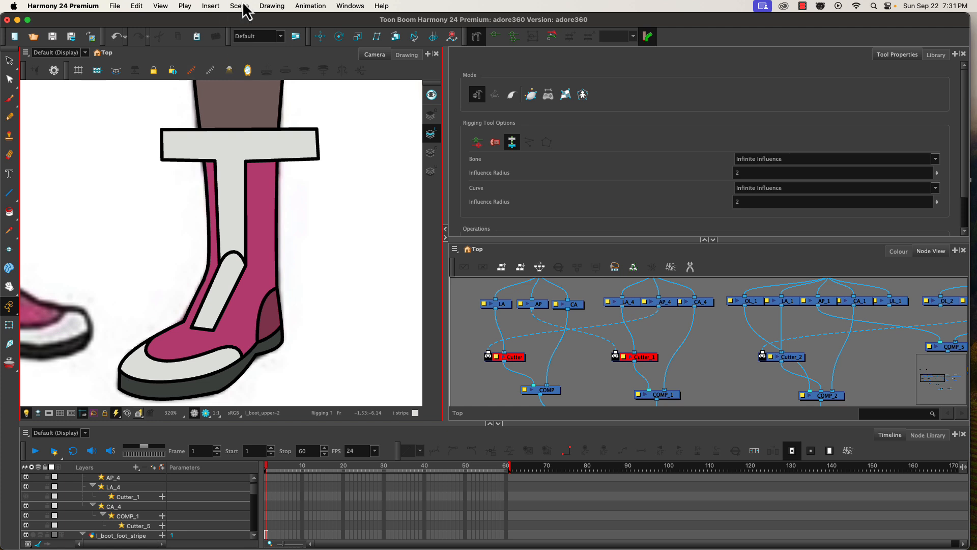
pyautogui.click(277, 6)
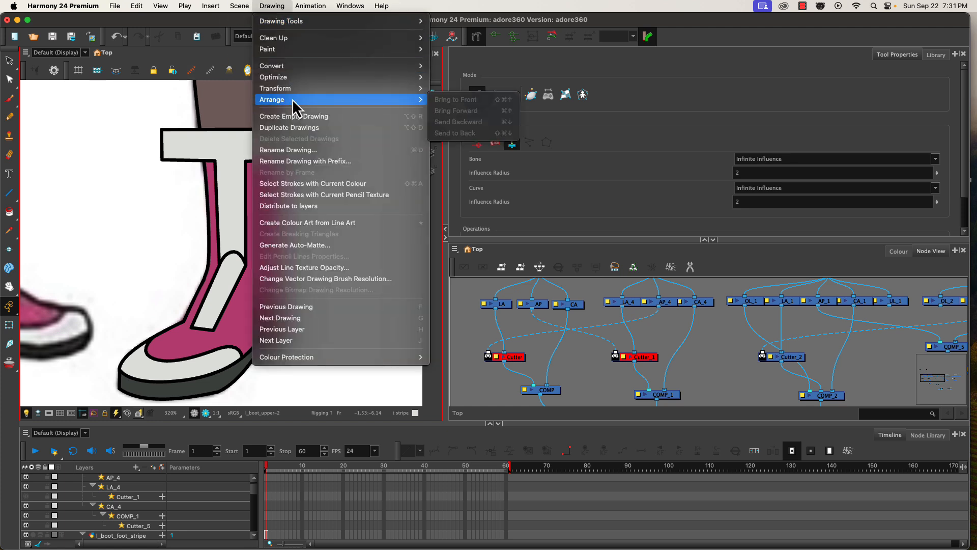
pyautogui.moveTo(291, 82)
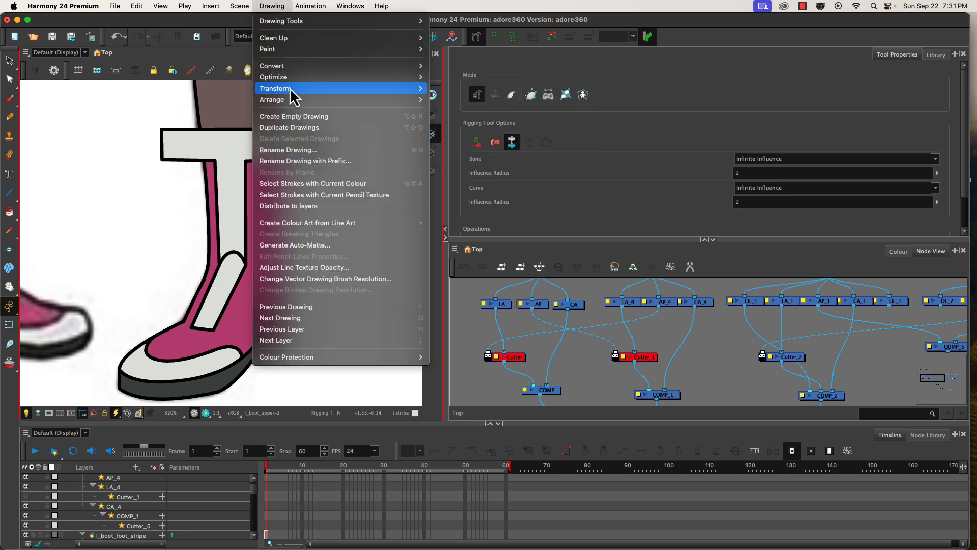
pyautogui.moveTo(305, 6)
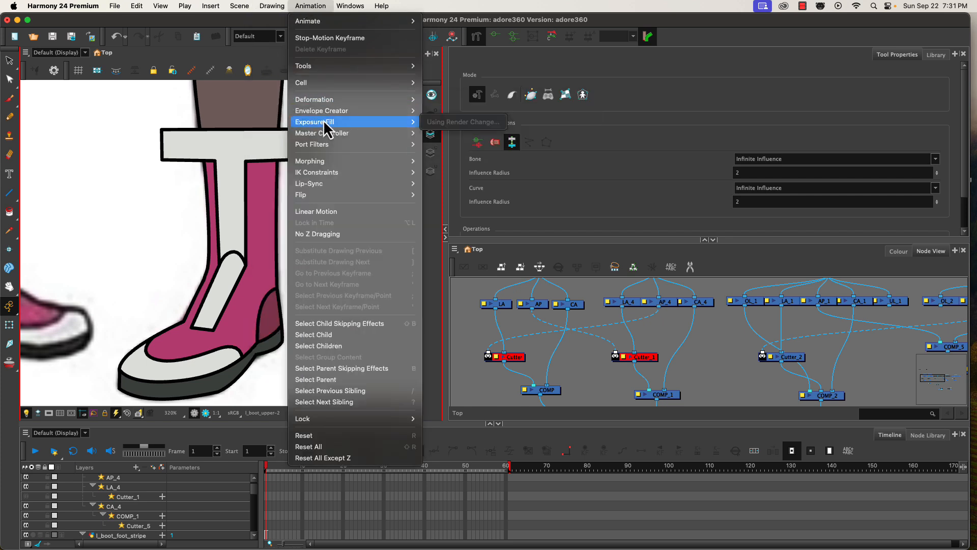
pyautogui.moveTo(324, 114)
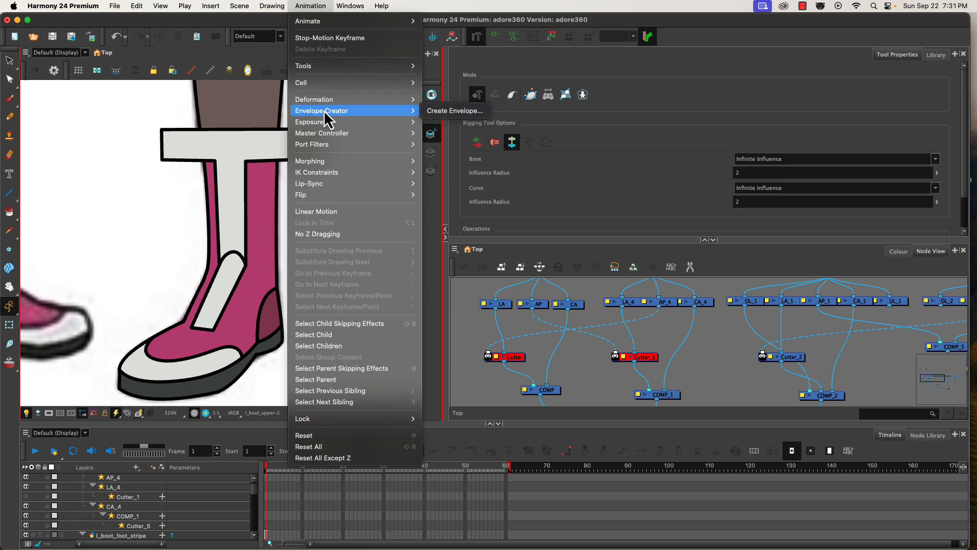
pyautogui.moveTo(268, 9)
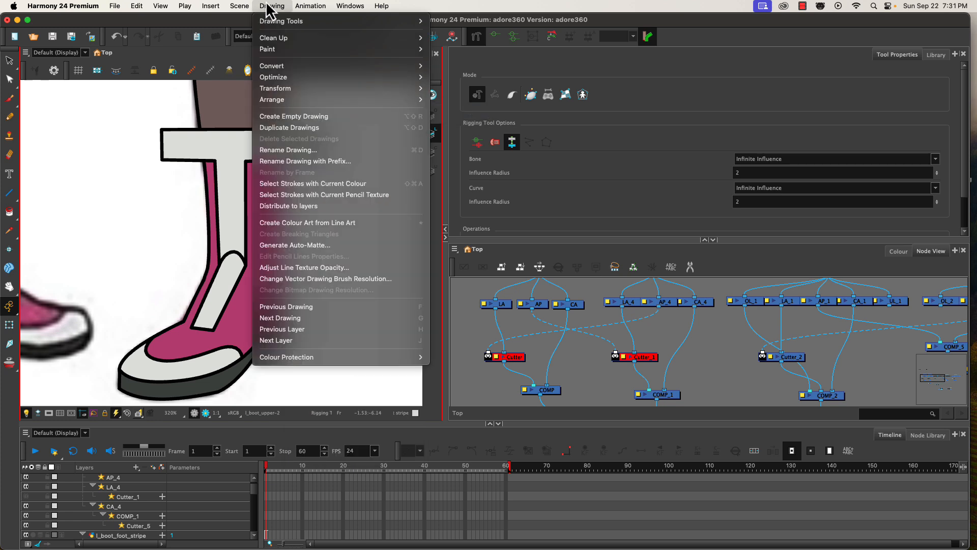
pyautogui.click(268, 7)
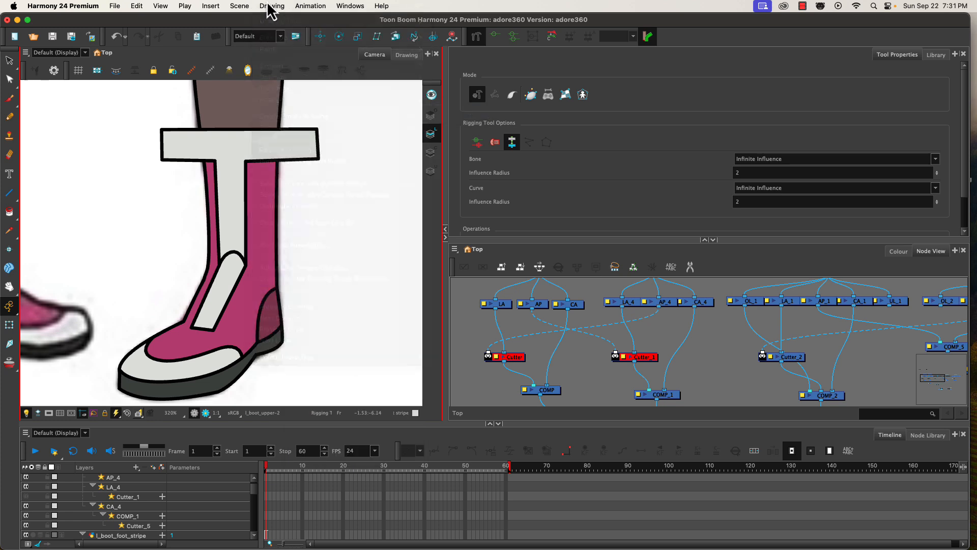
# Step: Switch the Rigging tool to Envelope mode, enlarge the node view and select the l_boot_upper_stripe drawing node
pyautogui.click(531, 95)
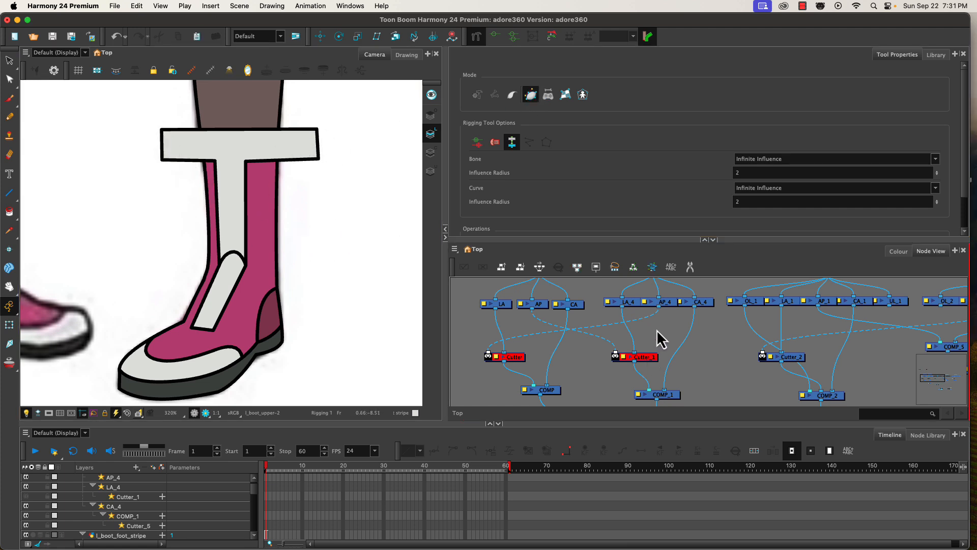
pyautogui.moveTo(660, 235); pyautogui.dragTo(657, 191)
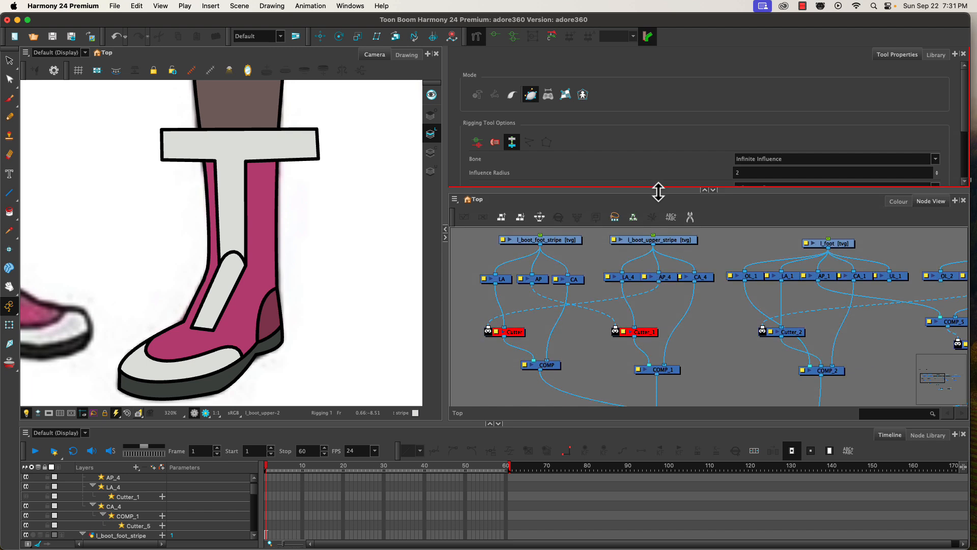
pyautogui.moveTo(689, 290)
pyautogui.mouseDown()
pyautogui.moveTo(703, 344)
pyautogui.moveTo(689, 300)
pyautogui.mouseUp()
pyautogui.click(658, 254)
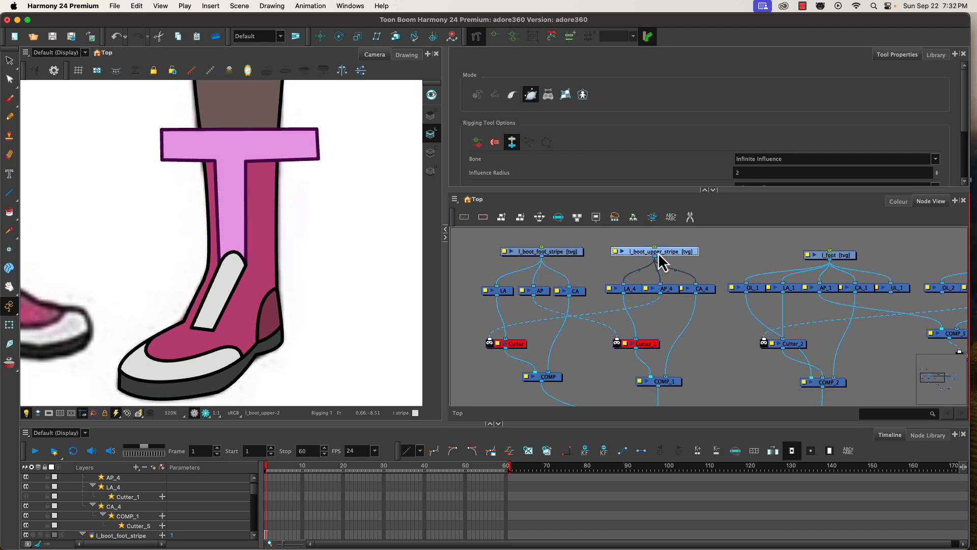
pyautogui.click(473, 50)
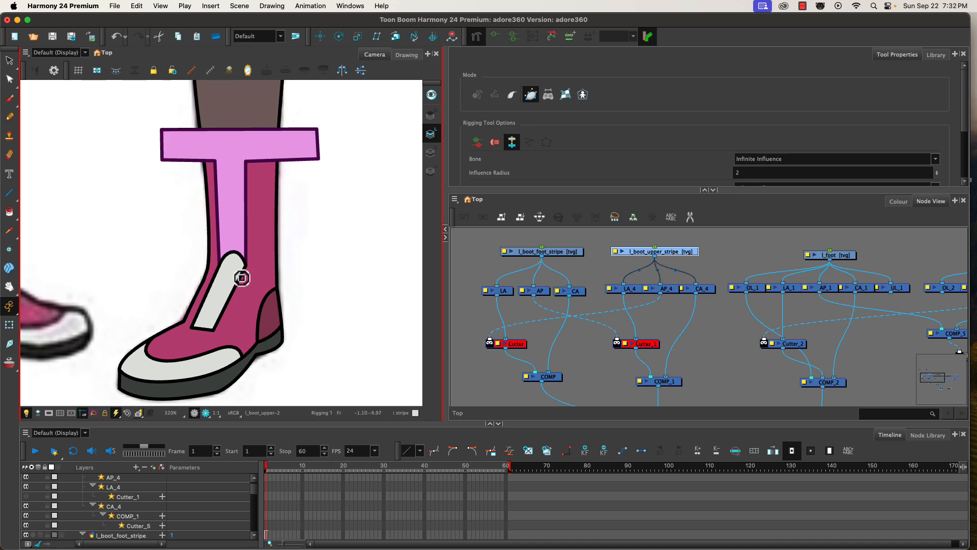
# Step: Disable the l_boot_foot_stripe drawing node
pyautogui.click(542, 253)
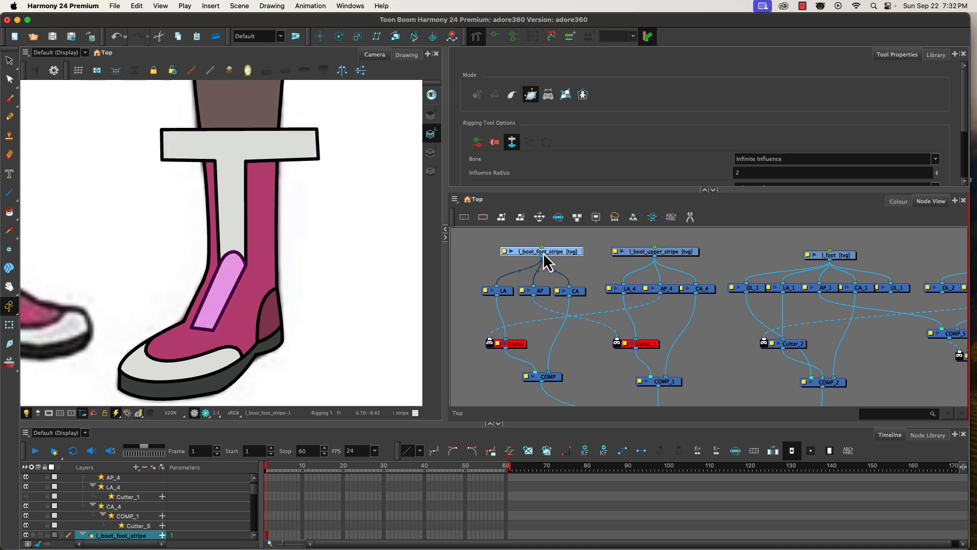
pyautogui.press('d')
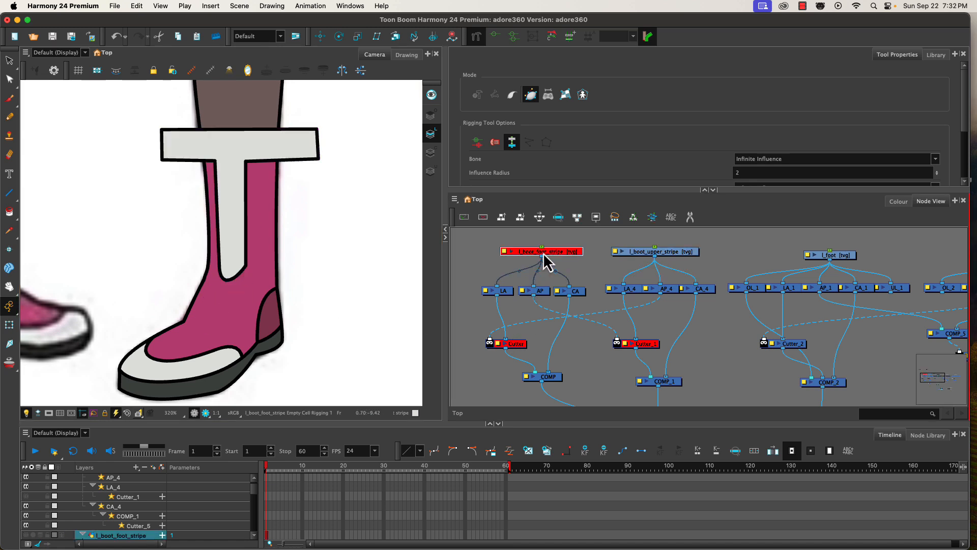
# Step: Start an envelope deformer on l_boot_upper_stripe with points at the stem's bottom tip and lower right corner
pyautogui.click(667, 259)
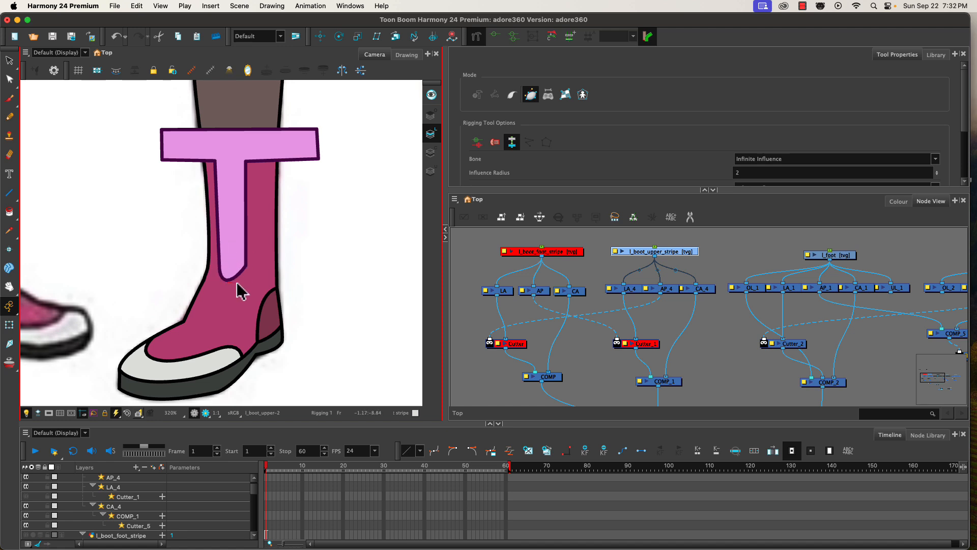
pyautogui.moveTo(227, 282); pyautogui.dragTo(238, 283)
pyautogui.click(243, 280)
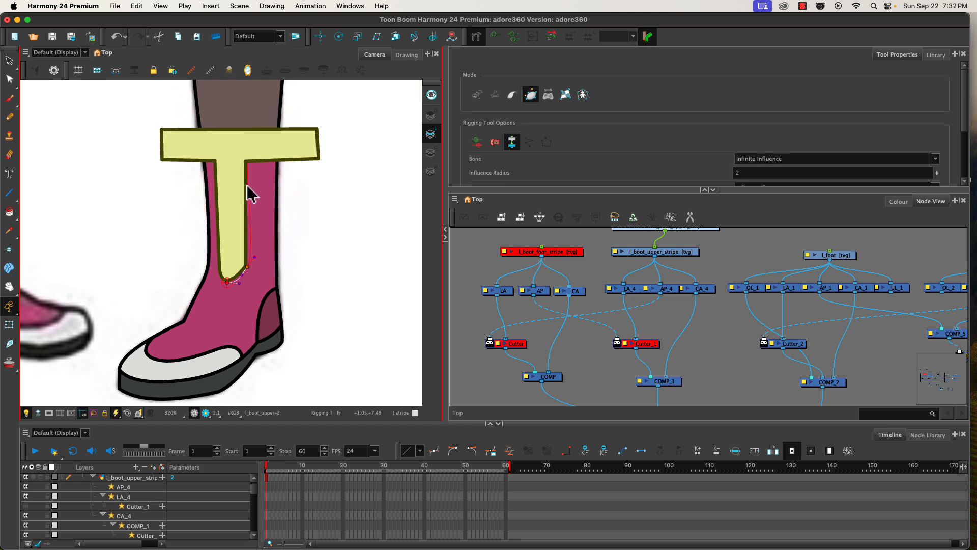
pyautogui.click(247, 185)
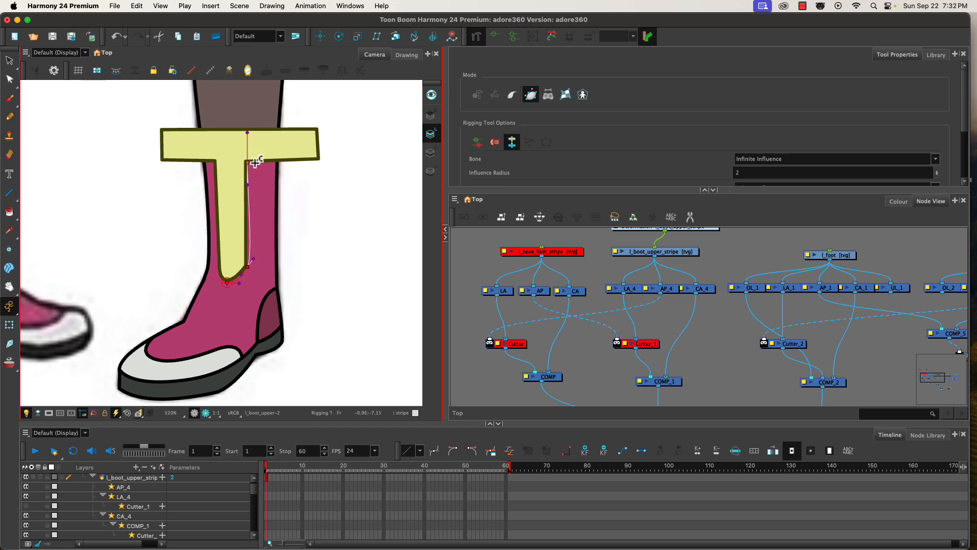
pyautogui.click(319, 160)
pyautogui.click(298, 159)
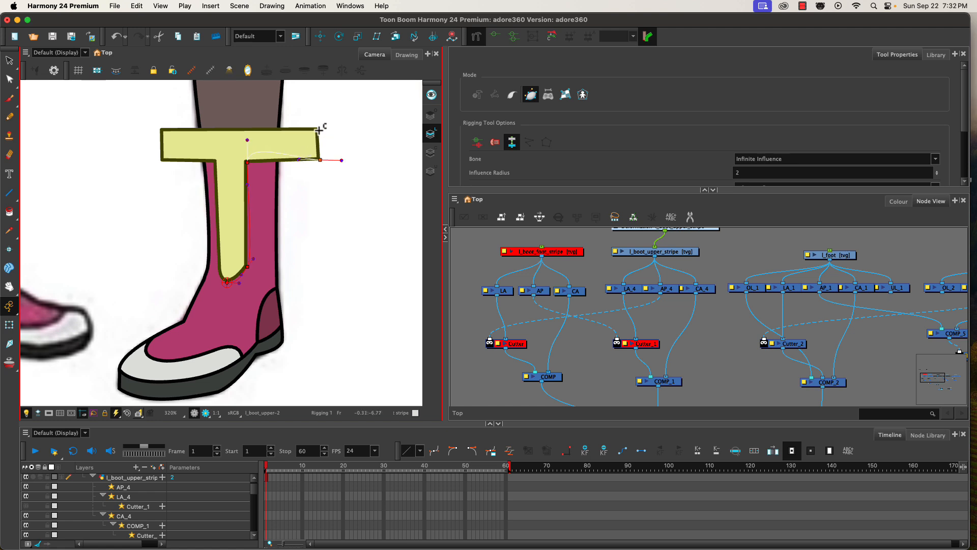
pyautogui.moveTo(319, 126); pyautogui.dragTo(319, 138)
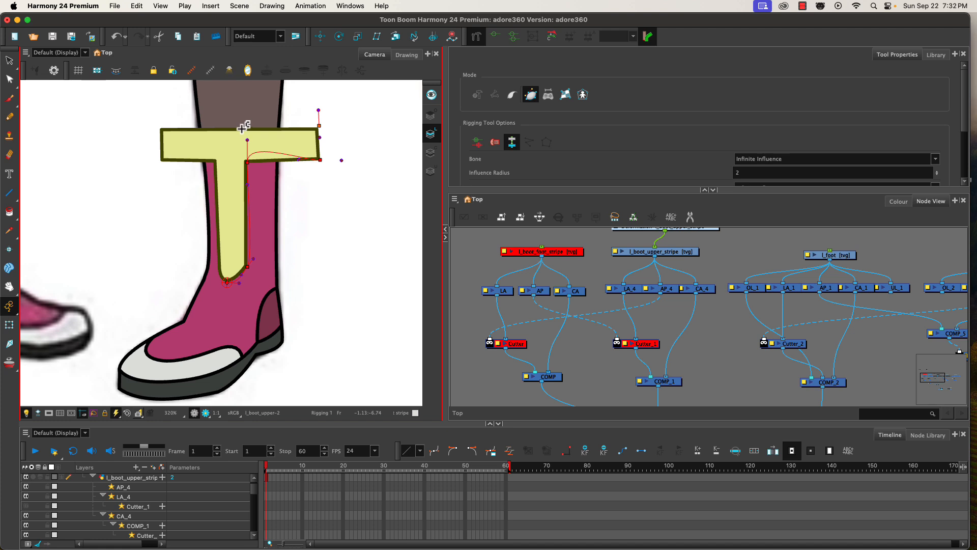
pyautogui.hotkey('ctrl', 'z')
pyautogui.hotkey('ctrl', 'z')
pyautogui.hotkey('ctrl', 'z')
pyautogui.hotkey('ctrl', 'z')
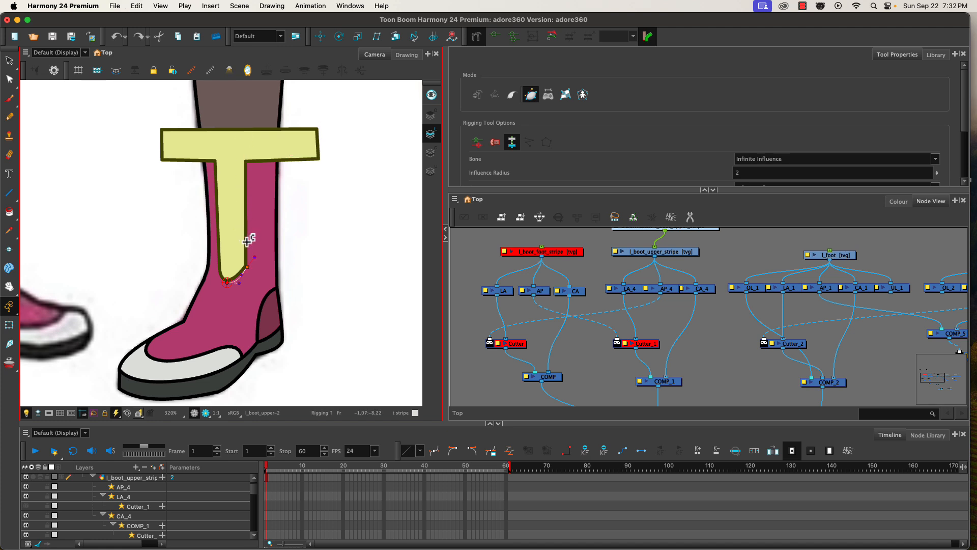
# Step: Continue the envelope up the stripe stem's right edge with a midpoint, and around the right end of the crossbar
pyautogui.click(246, 270)
pyautogui.click(247, 268)
pyautogui.click(248, 213)
pyautogui.moveTo(247, 164); pyautogui.dragTo(249, 178)
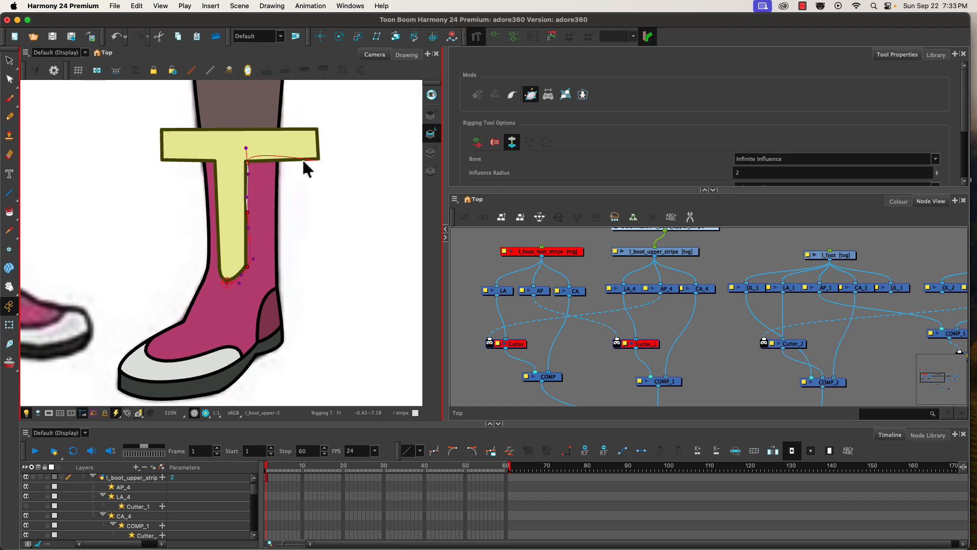
pyautogui.click(318, 160)
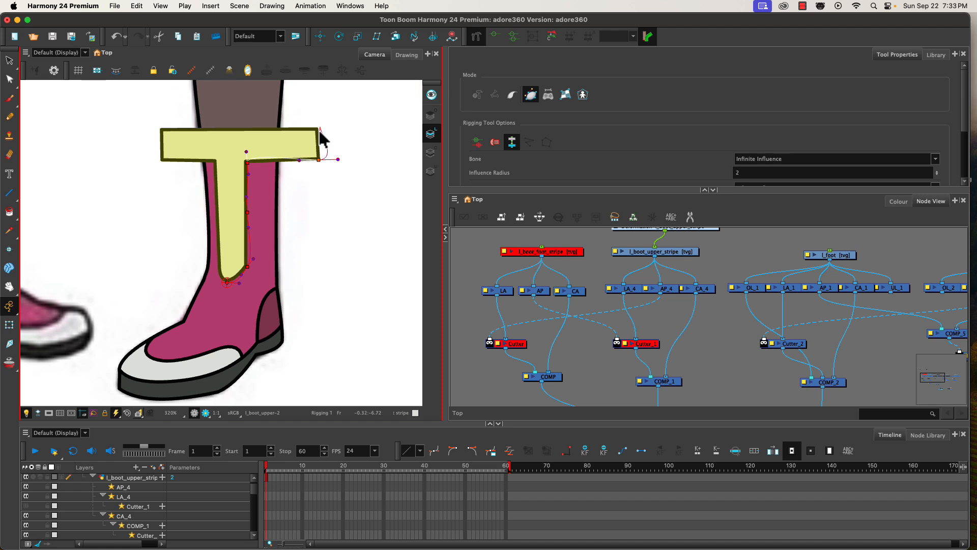
pyautogui.moveTo(320, 135); pyautogui.dragTo(320, 136)
# Step: Carry the envelope across the crossbar's top and left end, down the stem's left edge, and close it at the bottom tip
pyautogui.moveTo(233, 127); pyautogui.dragTo(179, 125)
pyautogui.moveTo(159, 162); pyautogui.dragTo(158, 174)
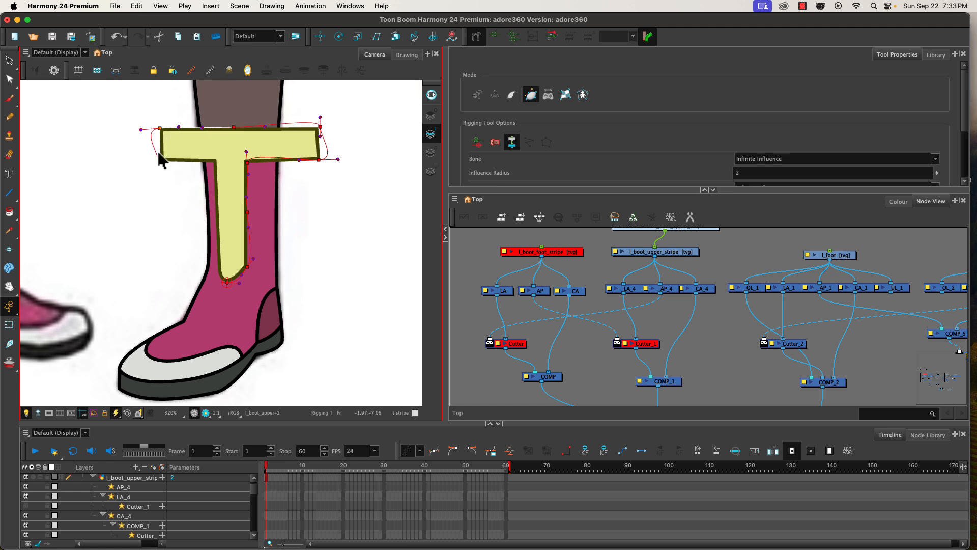
pyautogui.moveTo(215, 163); pyautogui.dragTo(200, 163)
pyautogui.moveTo(213, 207); pyautogui.dragTo(212, 189)
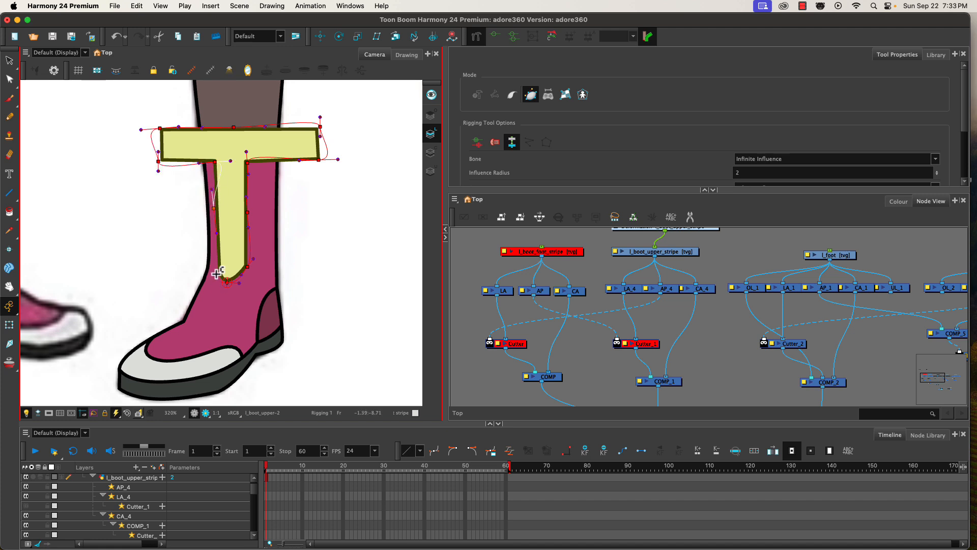
pyautogui.moveTo(218, 267); pyautogui.dragTo(228, 282)
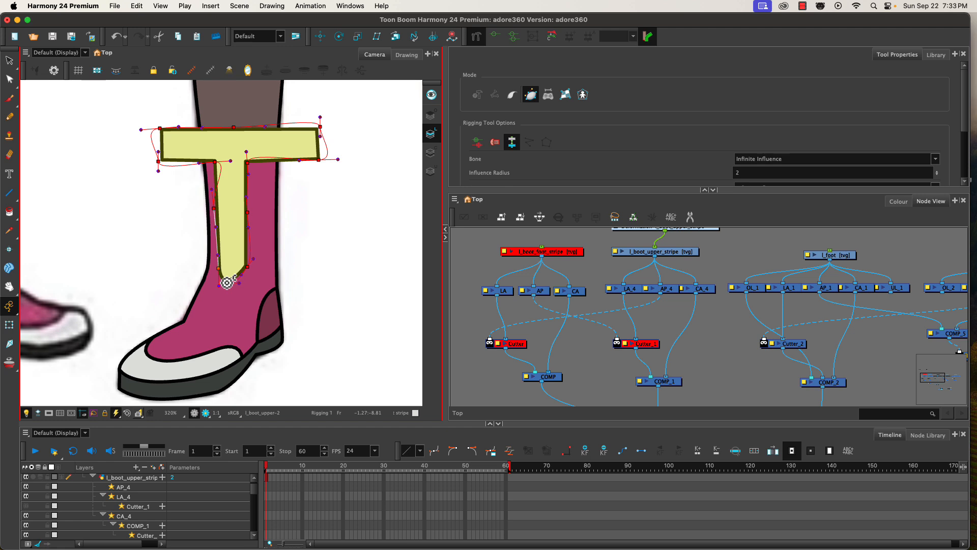
pyautogui.click(227, 281)
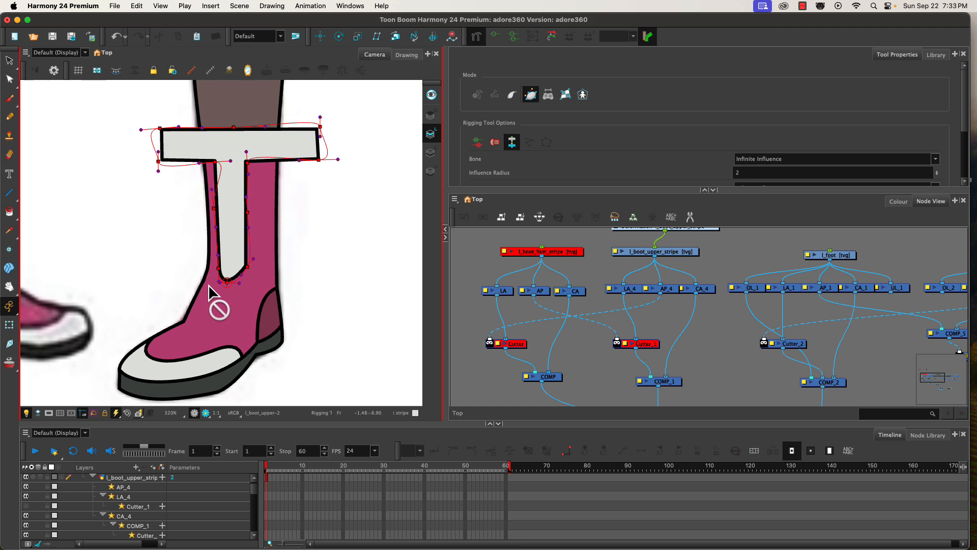
# Step: Adjust the envelope handles around the stem's rounded bottom and lower right corner to follow the stripe's outline
pyautogui.scroll(4, 207, 284)
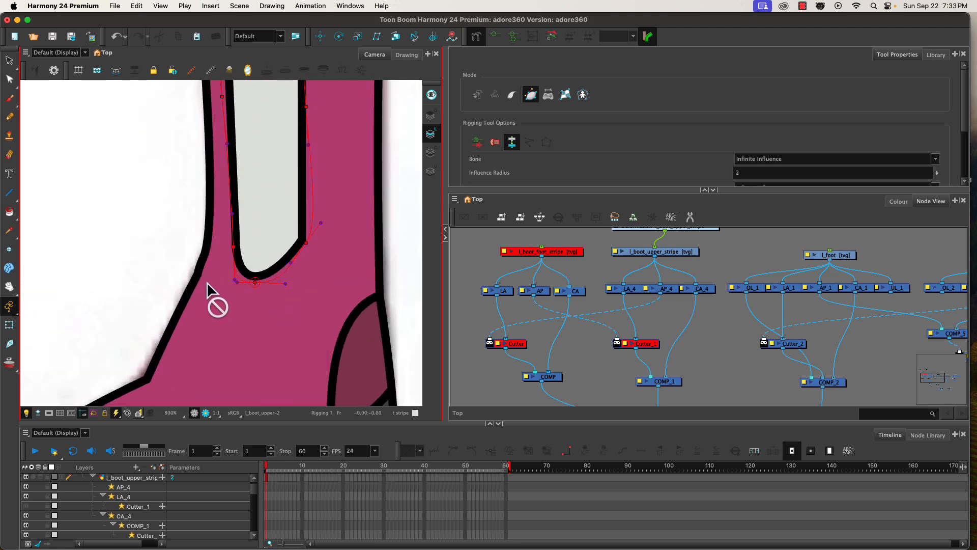
pyautogui.scroll(2, 206, 282)
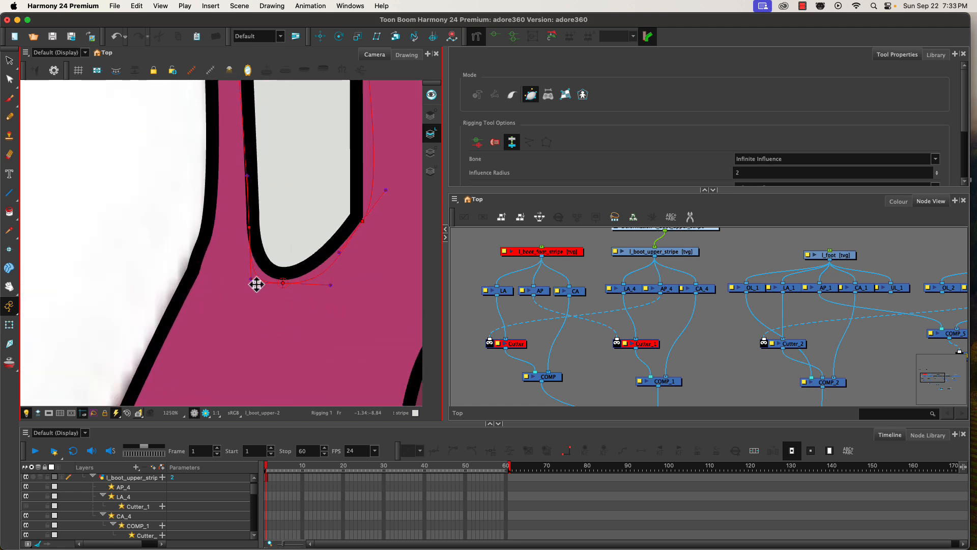
pyautogui.click(262, 282)
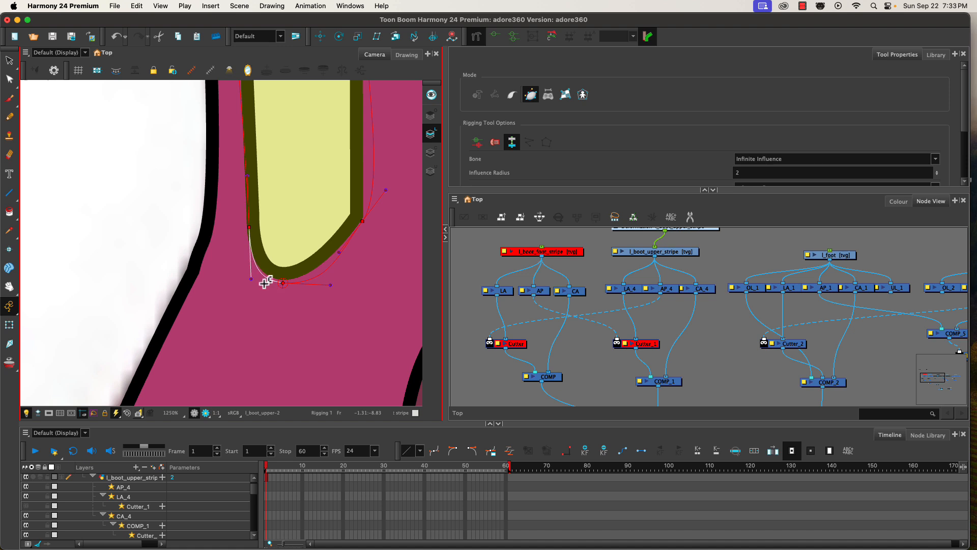
pyautogui.moveTo(253, 281); pyautogui.dragTo(251, 272)
pyautogui.moveTo(331, 286); pyautogui.dragTo(308, 279)
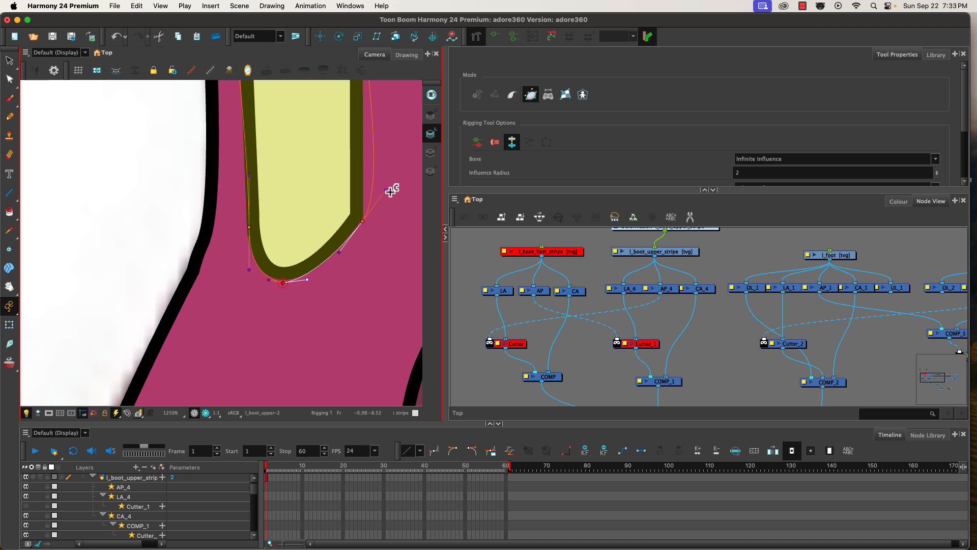
pyautogui.moveTo(386, 191)
pyautogui.mouseDown()
pyautogui.moveTo(371, 188)
pyautogui.moveTo(387, 196)
pyautogui.moveTo(371, 174)
pyautogui.moveTo(387, 190)
pyautogui.mouseUp()
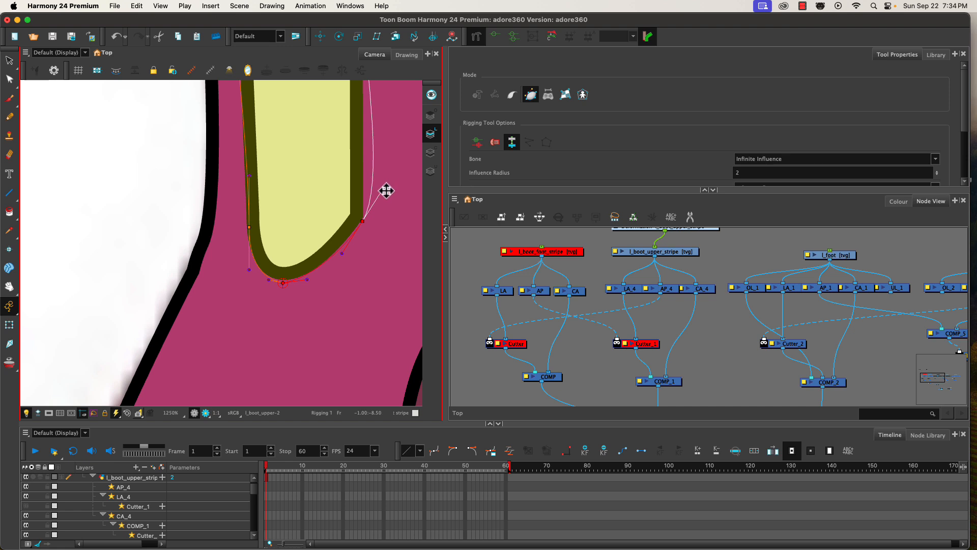
pyautogui.moveTo(385, 187); pyautogui.dragTo(320, 373)
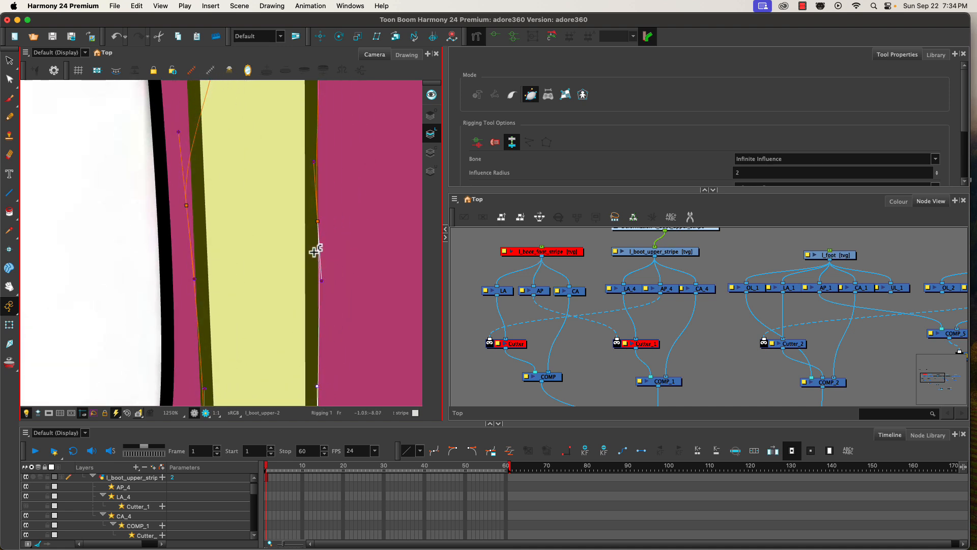
# Step: Align the envelope midpoints on both sides of the stem and the lower left point and handles with the stripe's edges
pyautogui.moveTo(319, 220)
pyautogui.mouseDown()
pyautogui.moveTo(333, 227)
pyautogui.moveTo(318, 221)
pyautogui.mouseUp()
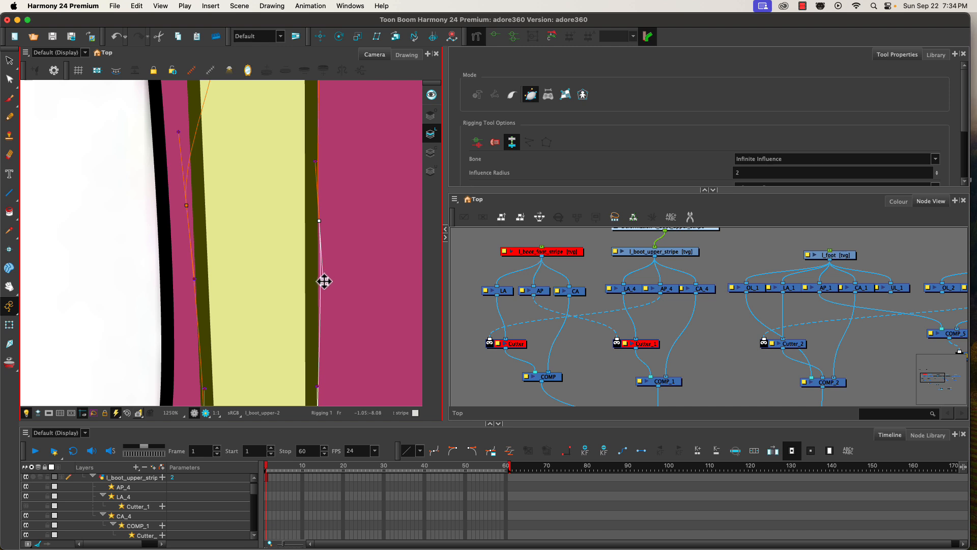
pyautogui.moveTo(324, 280); pyautogui.dragTo(320, 280)
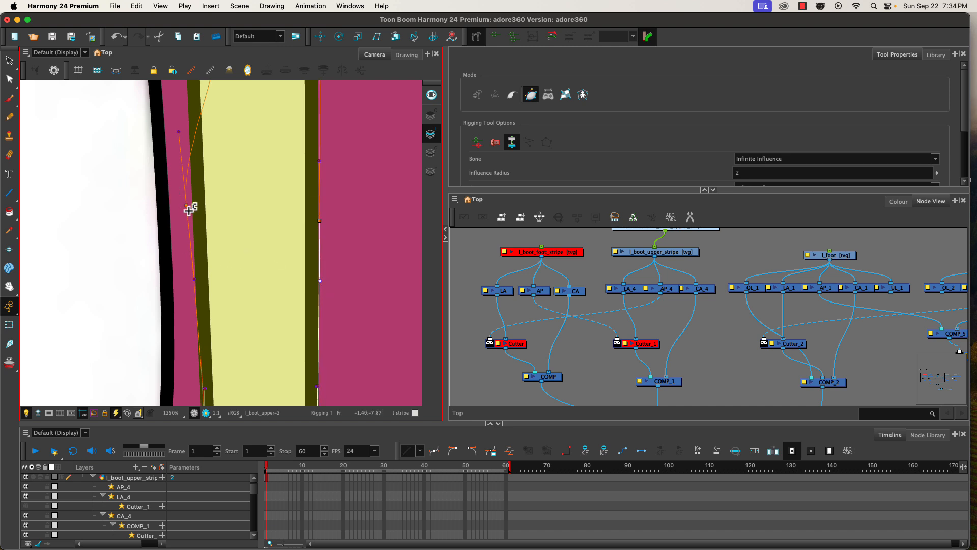
pyautogui.moveTo(187, 207); pyautogui.dragTo(192, 208)
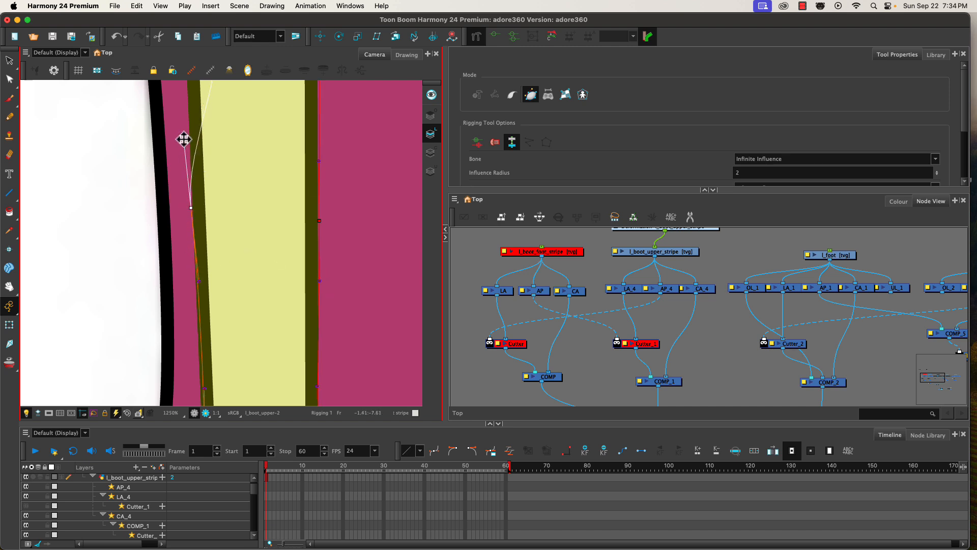
pyautogui.moveTo(184, 134); pyautogui.dragTo(187, 135)
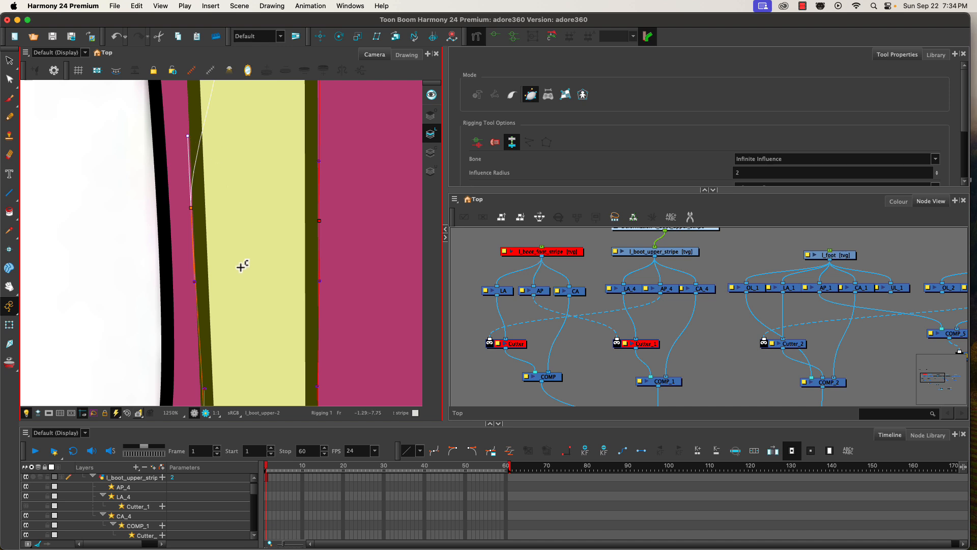
pyautogui.moveTo(244, 338); pyautogui.dragTo(292, 224)
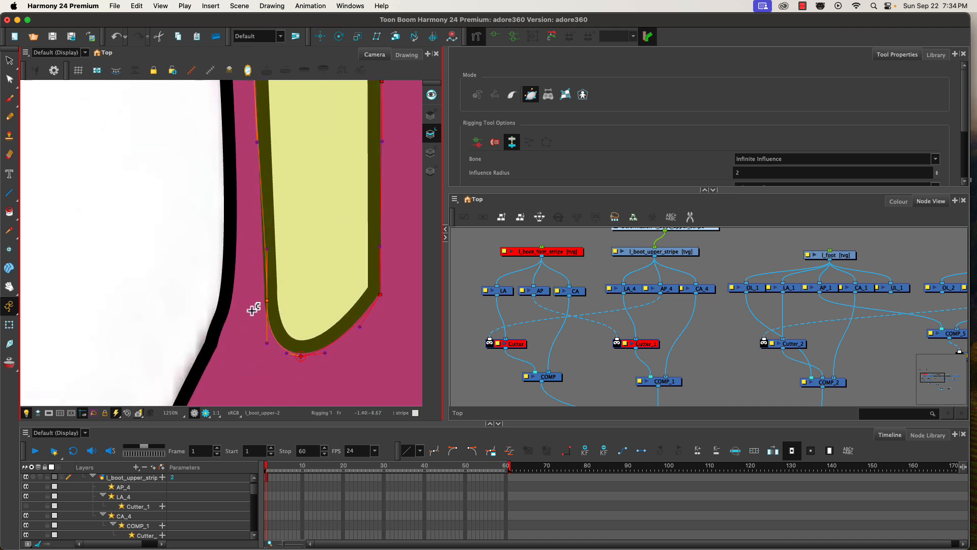
pyautogui.moveTo(267, 302); pyautogui.dragTo(264, 299)
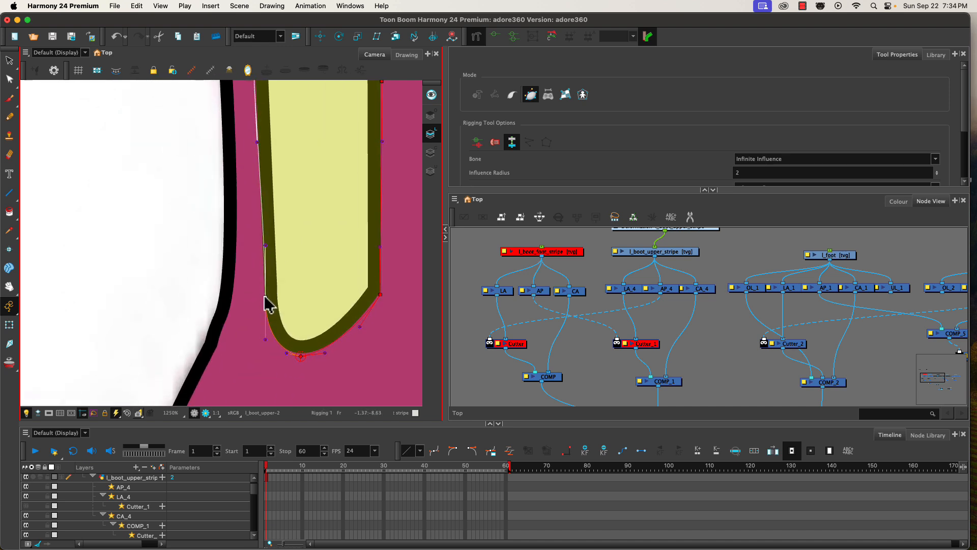
pyautogui.moveTo(265, 339); pyautogui.dragTo(264, 328)
# Step: Fit the envelope points and handles at the stem's upper left corner and along the crossbar's left underside to the stripe's outline
pyautogui.press('space')
pyautogui.moveTo(324, 182); pyautogui.dragTo(399, 288)
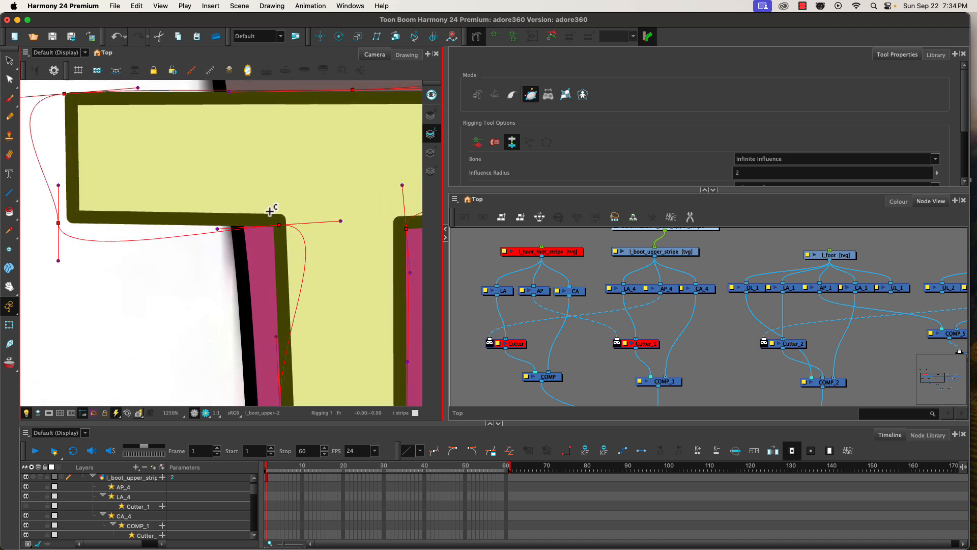
pyautogui.moveTo(343, 222); pyautogui.dragTo(304, 226)
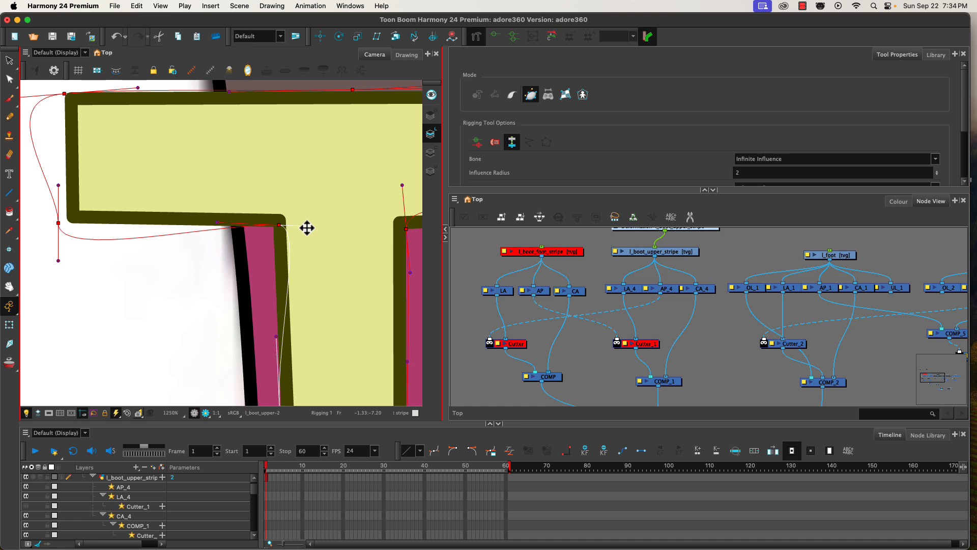
pyautogui.moveTo(306, 227); pyautogui.dragTo(273, 229)
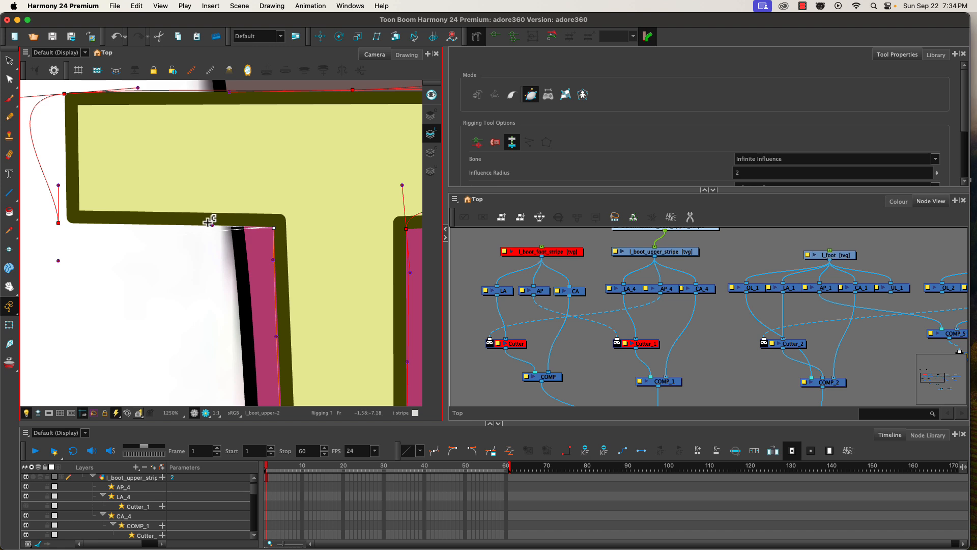
pyautogui.moveTo(213, 226); pyautogui.dragTo(213, 227)
pyautogui.moveTo(59, 222); pyautogui.dragTo(67, 224)
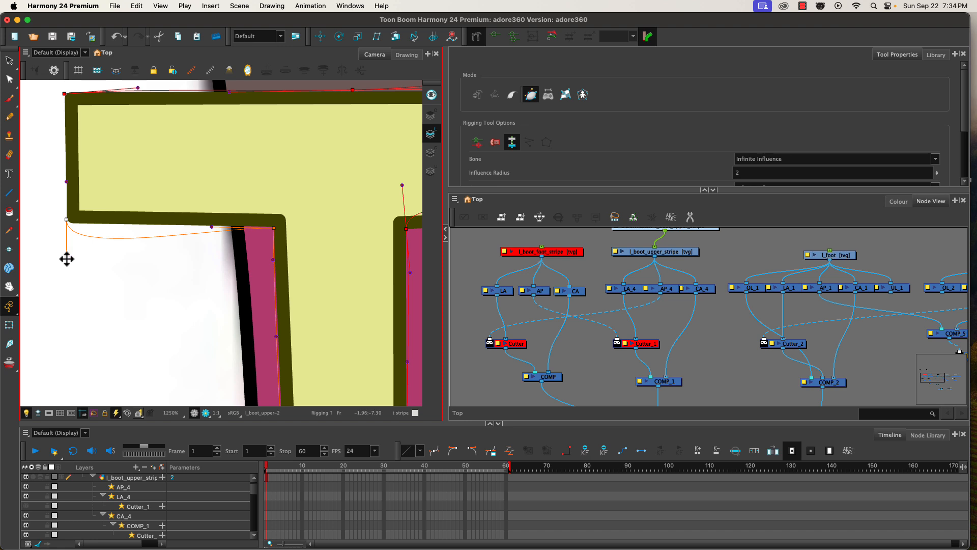
pyautogui.moveTo(66, 257); pyautogui.dragTo(98, 225)
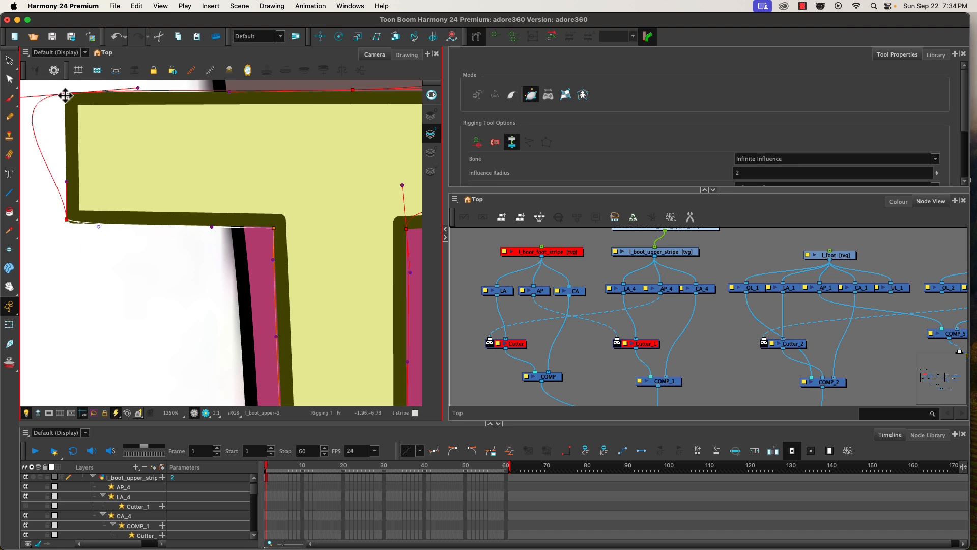
# Step: Fit the envelope's corner point and handles at the crossbar's upper left corner and left end to the stripe's outline
pyautogui.moveTo(64, 95); pyautogui.dragTo(66, 93)
pyautogui.press('space')
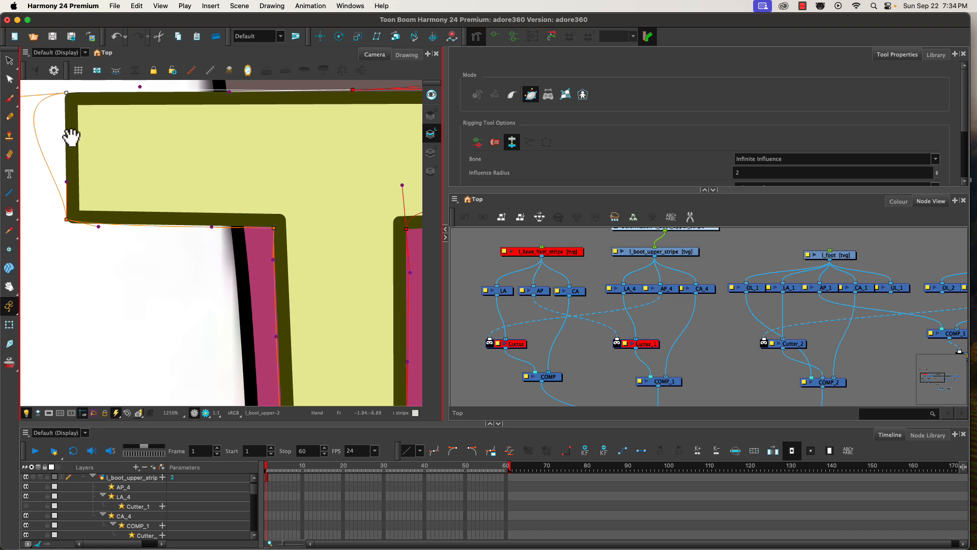
pyautogui.moveTo(72, 136); pyautogui.dragTo(165, 150)
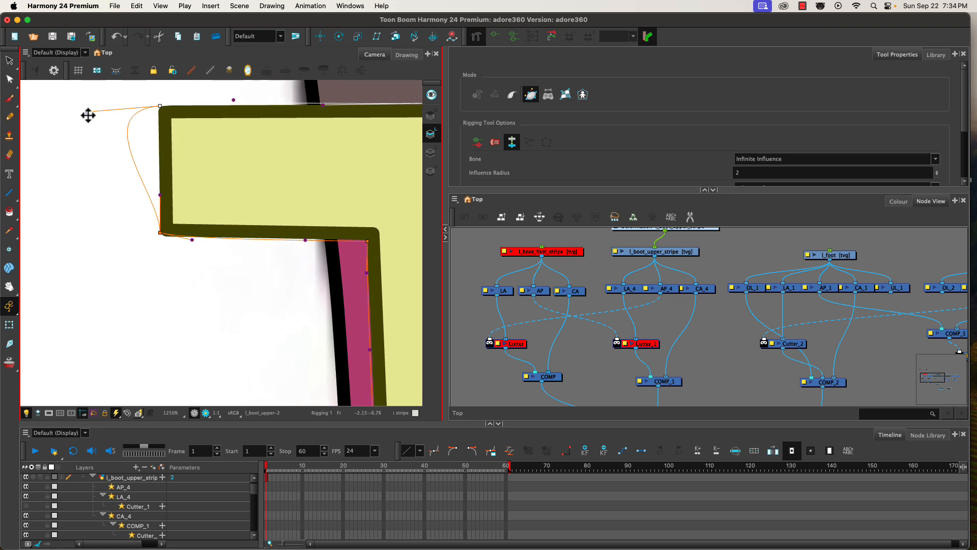
pyautogui.moveTo(88, 116); pyautogui.dragTo(157, 155)
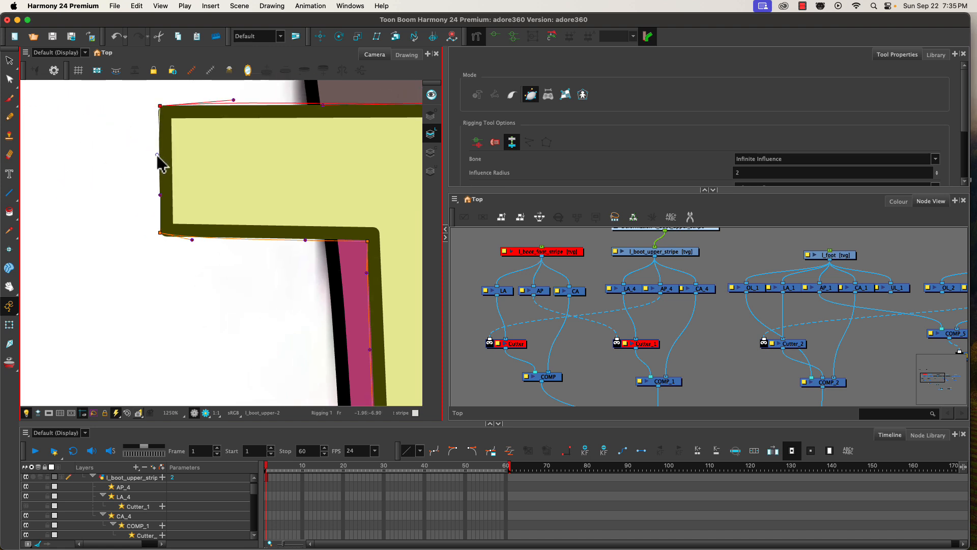
pyautogui.moveTo(235, 100)
pyautogui.mouseDown()
pyautogui.moveTo(244, 105)
pyautogui.moveTo(235, 103)
pyautogui.mouseUp()
pyautogui.press('super+z')
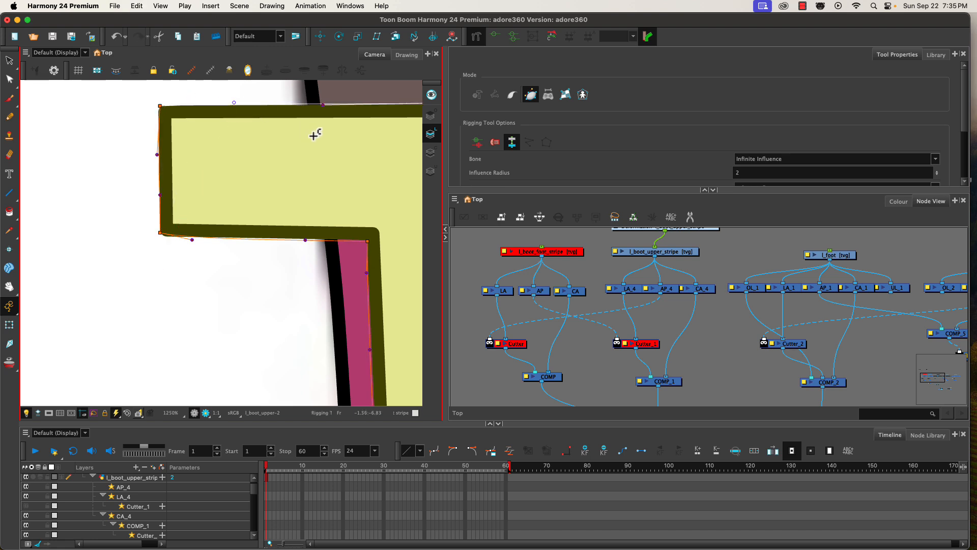
# Step: Align the envelope points and handles along the crossbar's right underside and around its right end with the stripe's outline
pyautogui.moveTo(346, 138); pyautogui.dragTo(163, 170)
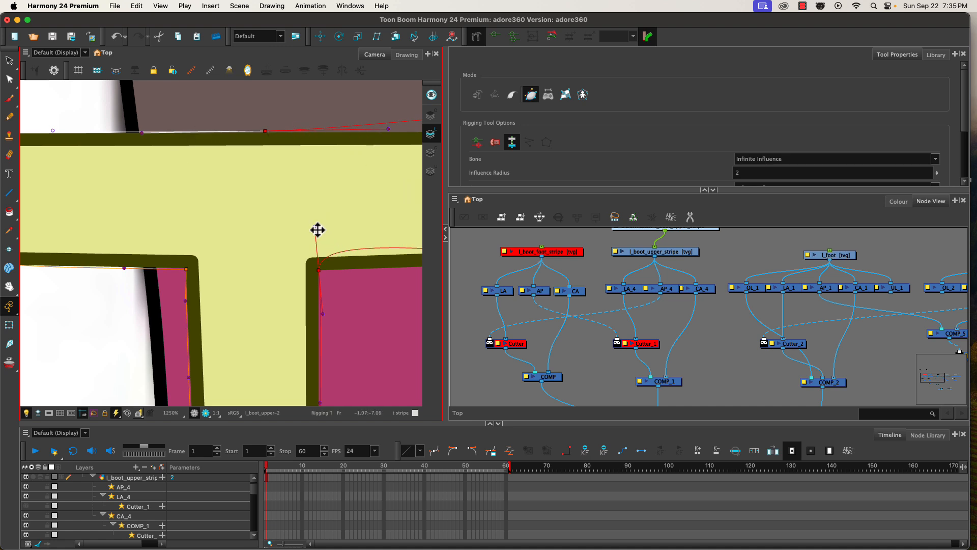
pyautogui.click(357, 268)
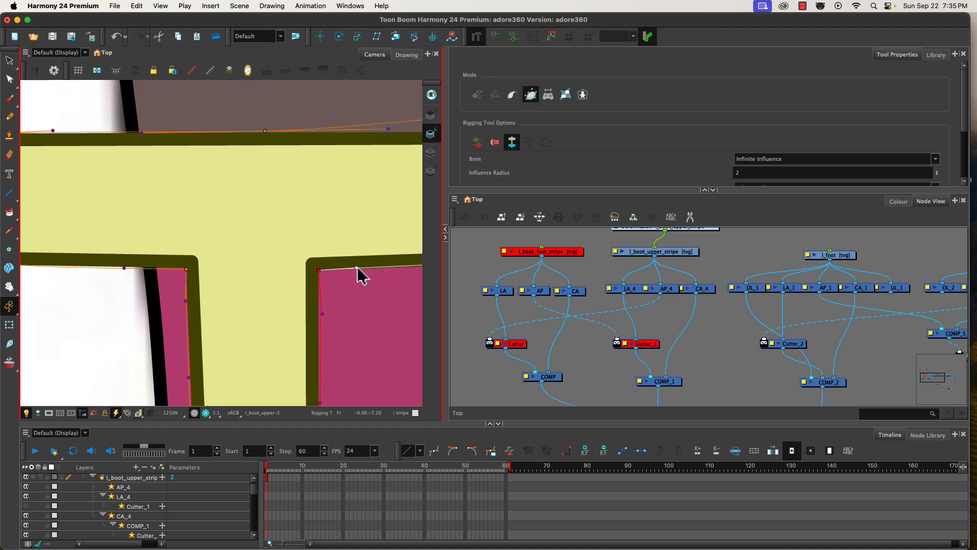
pyautogui.moveTo(389, 258); pyautogui.dragTo(174, 240)
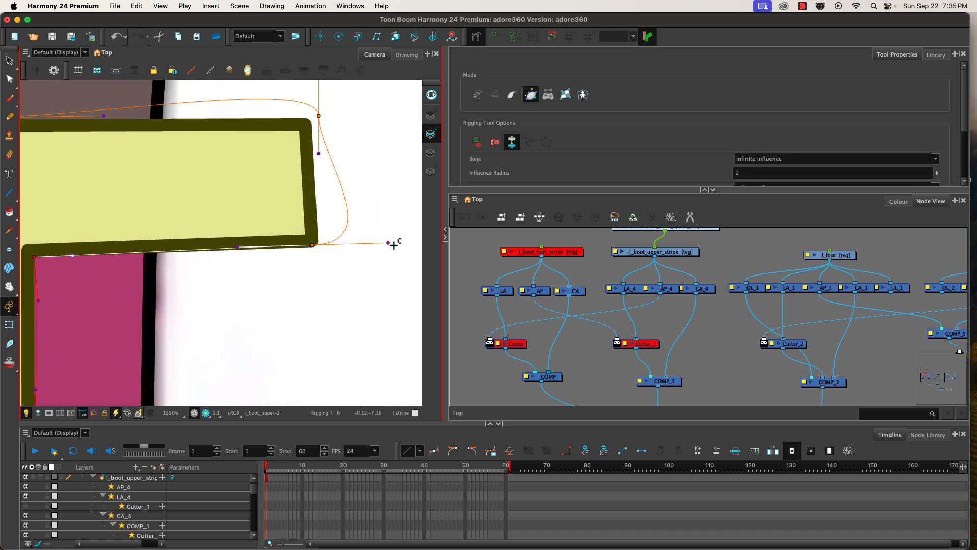
pyautogui.moveTo(390, 245); pyautogui.dragTo(363, 226)
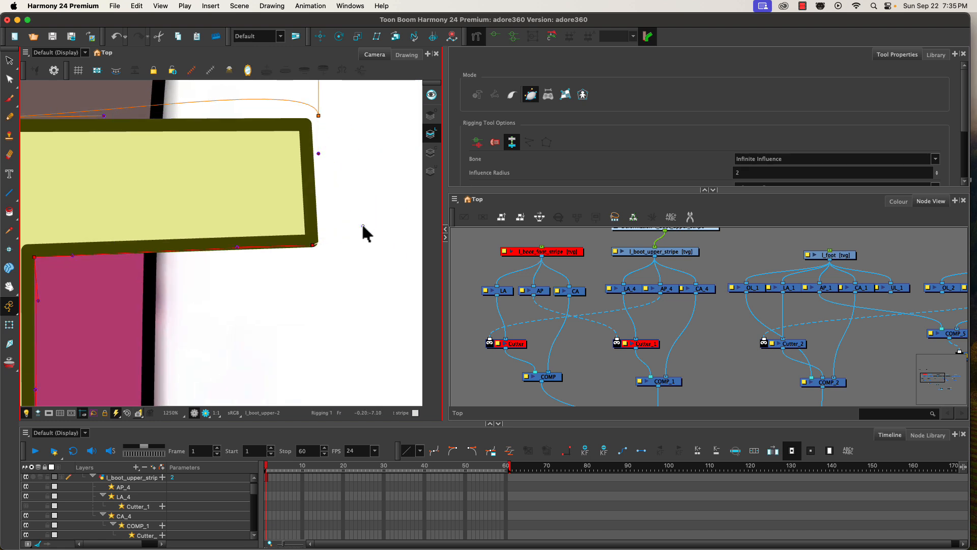
pyautogui.moveTo(307, 203); pyautogui.dragTo(308, 199)
pyautogui.click(313, 246)
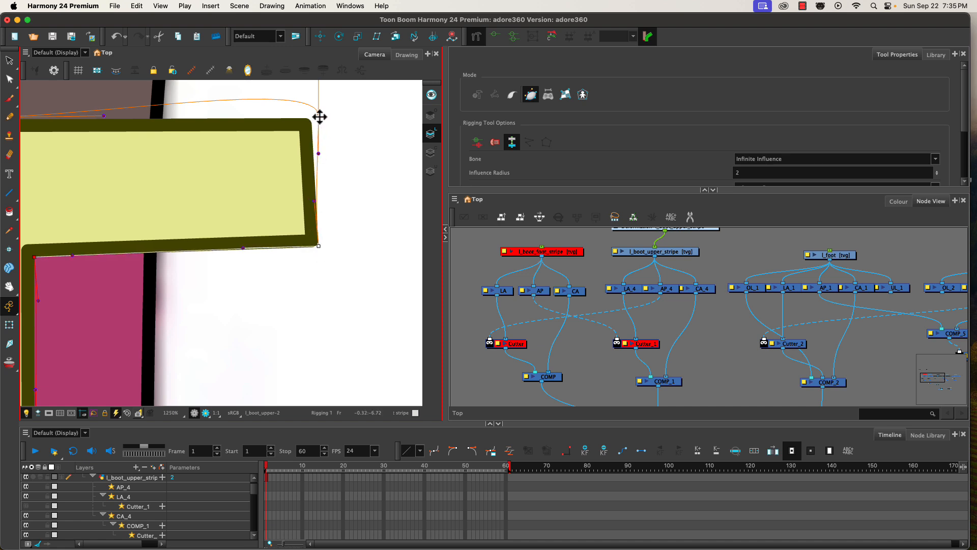
pyautogui.moveTo(320, 117); pyautogui.dragTo(312, 120)
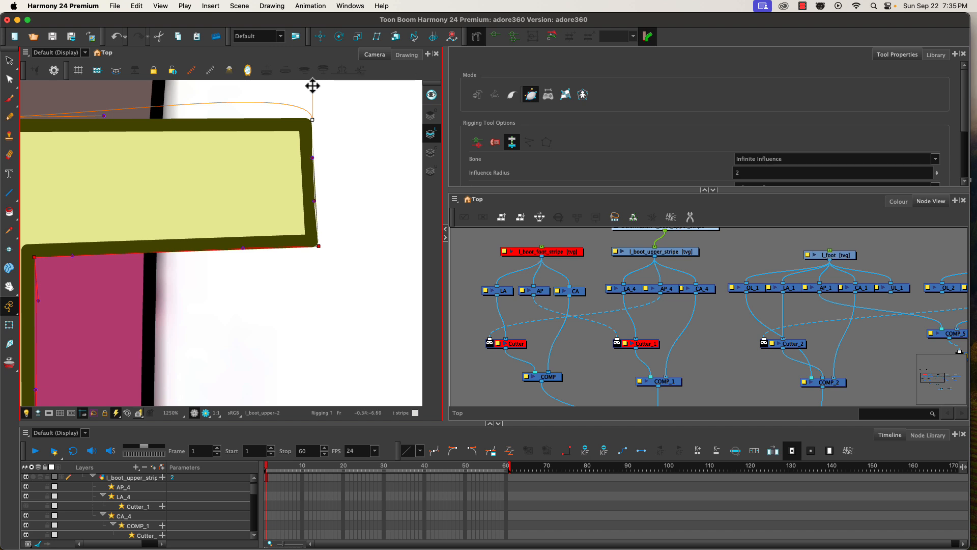
pyautogui.moveTo(313, 84); pyautogui.dragTo(294, 113)
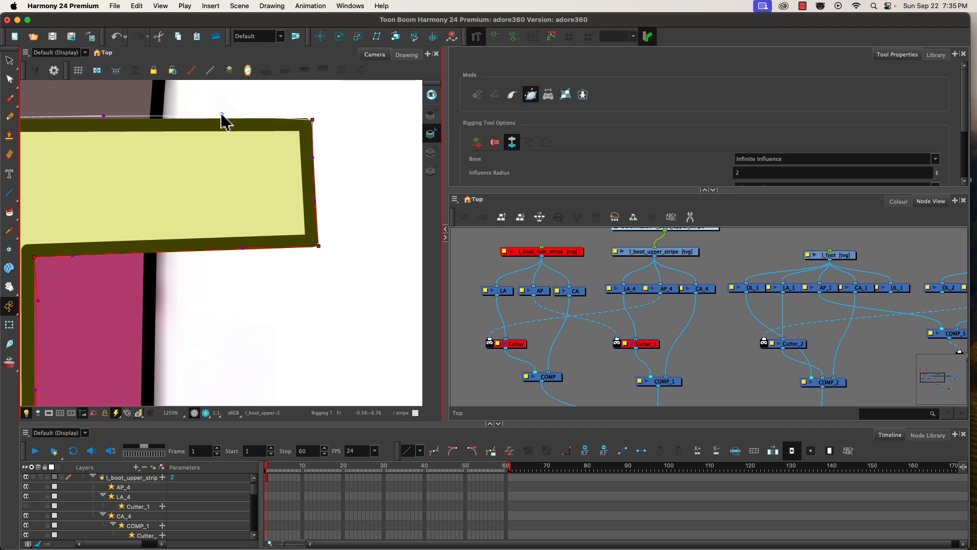
# Step: Select the l_boot_foot_stripe drawing and show only its deformers, hiding the upper stripe's envelope
pyautogui.press('space')
pyautogui.moveTo(124, 168); pyautogui.dragTo(327, 47)
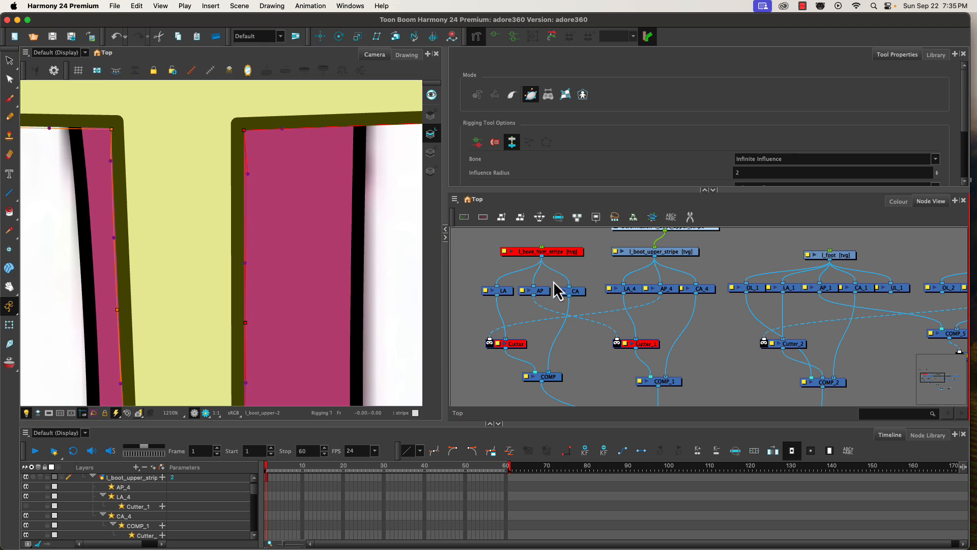
pyautogui.click(557, 254)
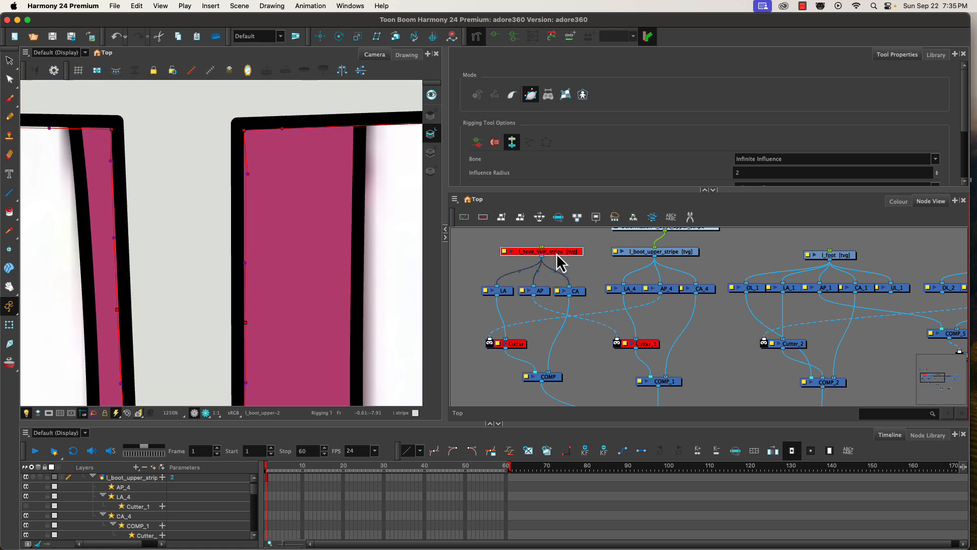
pyautogui.click(559, 261)
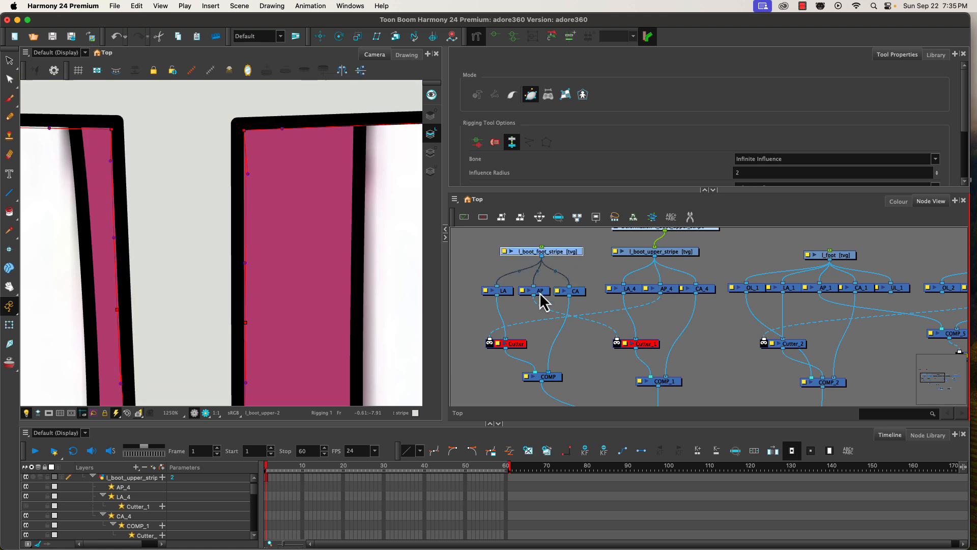
pyautogui.moveTo(133, 334); pyautogui.dragTo(178, 251)
pyautogui.moveTo(161, 351); pyautogui.dragTo(216, 87)
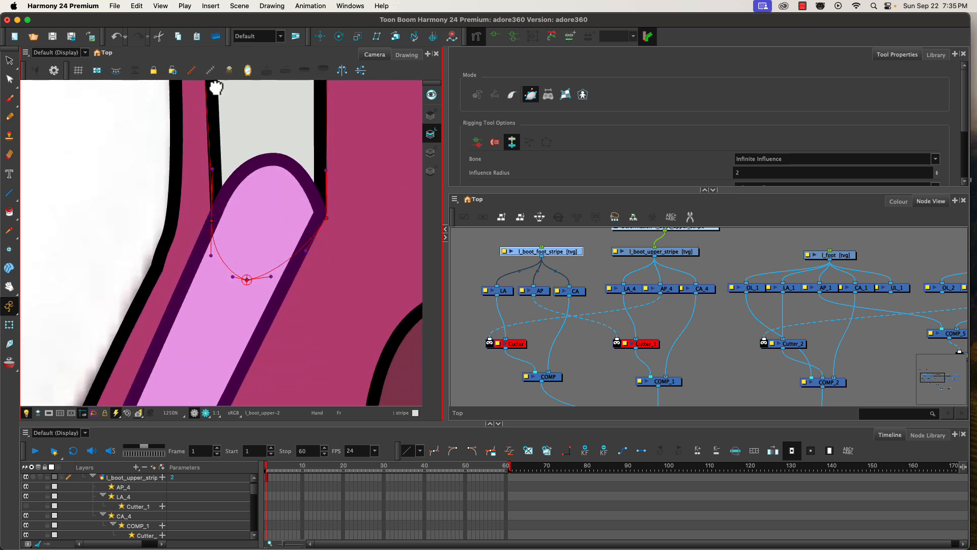
pyautogui.moveTo(146, 313)
pyautogui.mouseDown()
pyautogui.moveTo(194, 203)
pyautogui.moveTo(183, 235)
pyautogui.mouseUp()
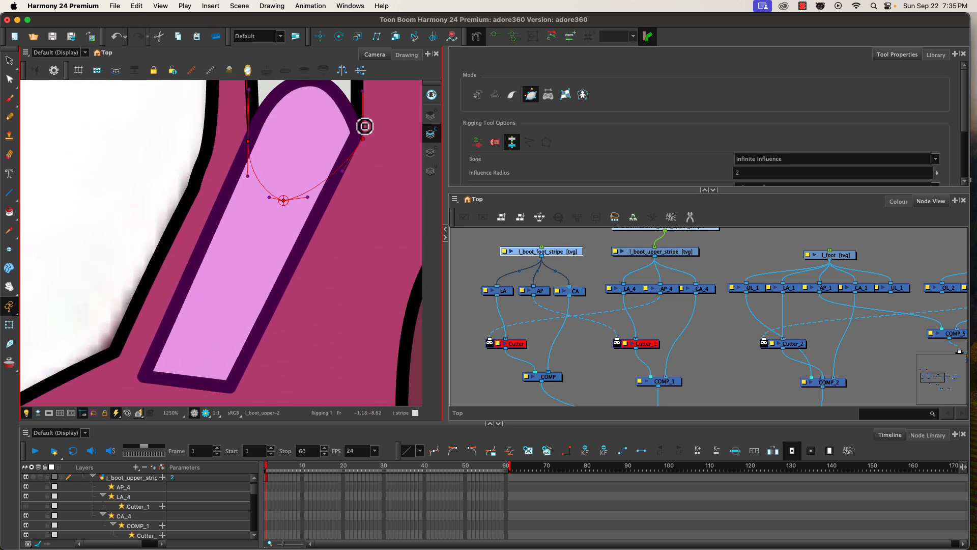
pyautogui.click(495, 36)
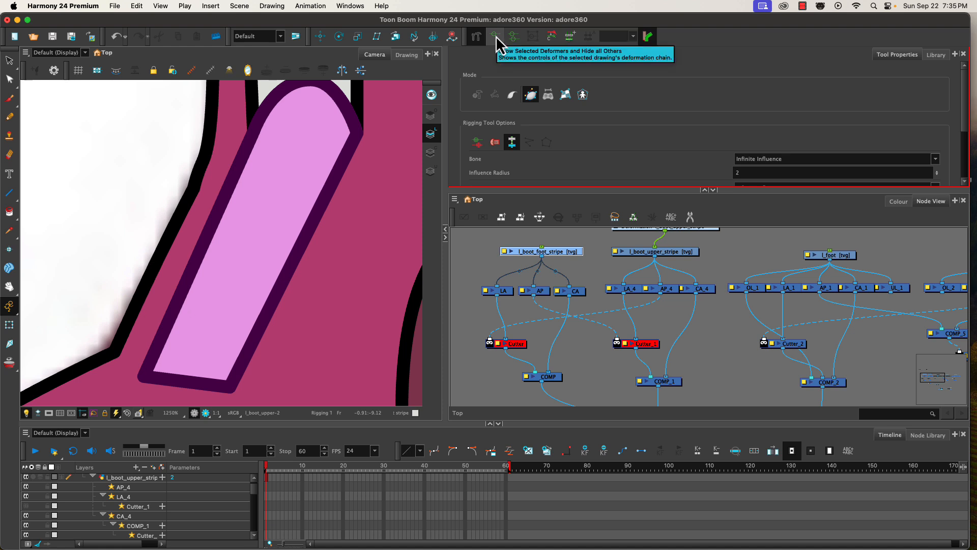
# Step: Show the deformer of l_boot_upper_stripe, and return to l_boot_foot_stripe with all other deformers hidden
pyautogui.click(515, 205)
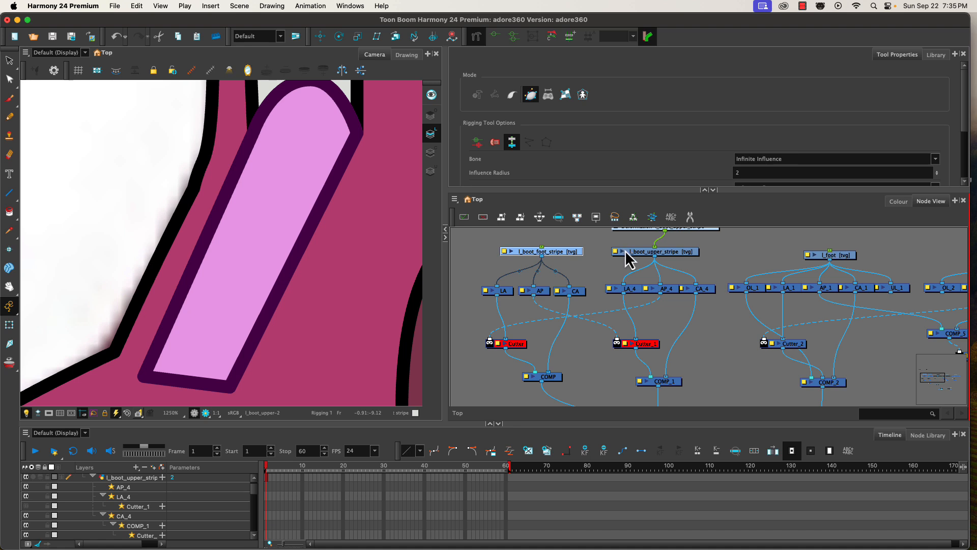
pyautogui.click(643, 253)
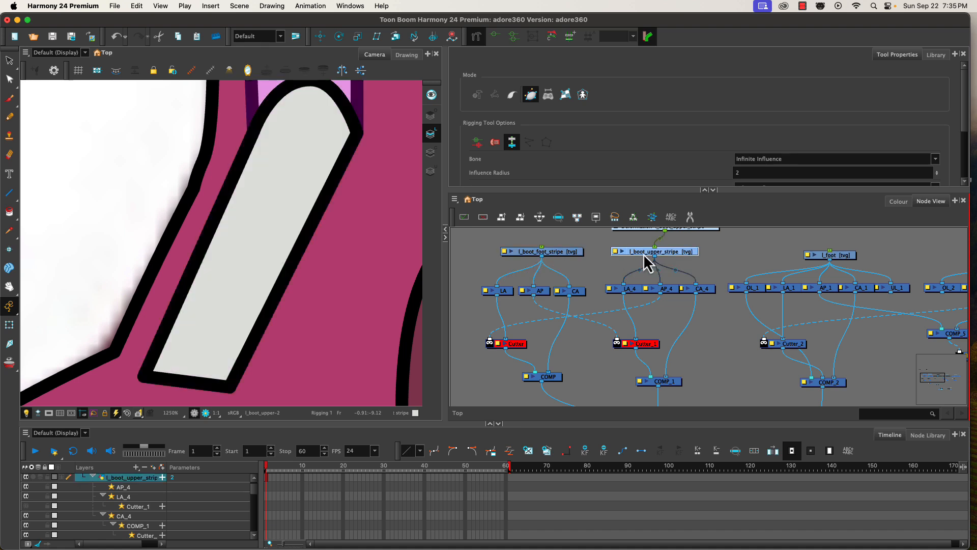
pyautogui.click(494, 36)
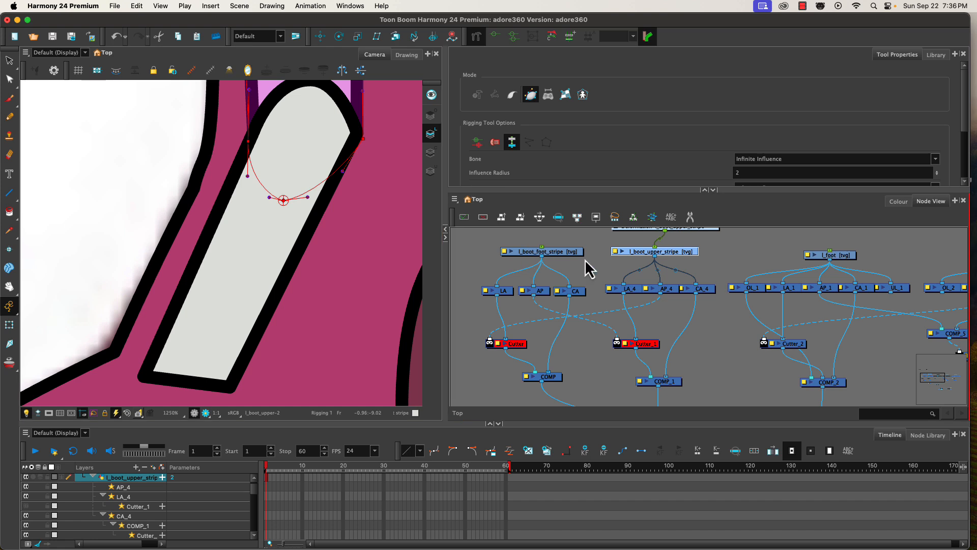
pyautogui.click(569, 250)
pyautogui.click(499, 35)
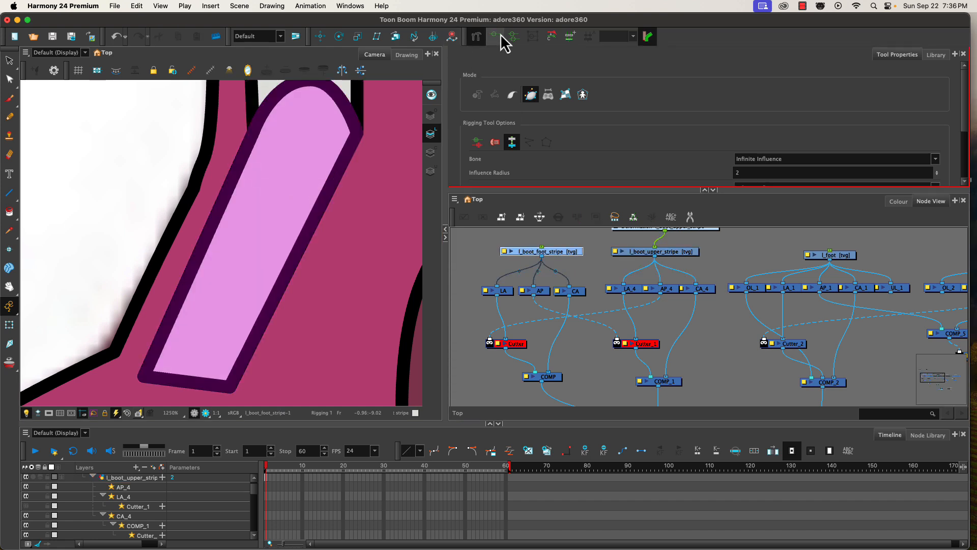
# Step: Start an envelope on l_boot_foot_stripe at its rounded top and run it down the right edge to the lower right corner
pyautogui.press('space')
pyautogui.moveTo(306, 190); pyautogui.dragTo(310, 202)
pyautogui.scroll(-1, 309, 201)
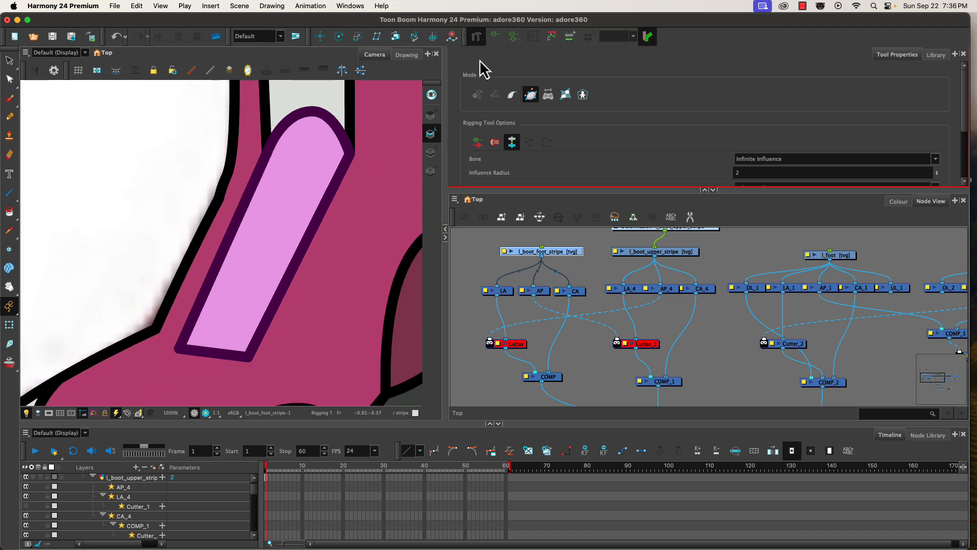
pyautogui.click(563, 250)
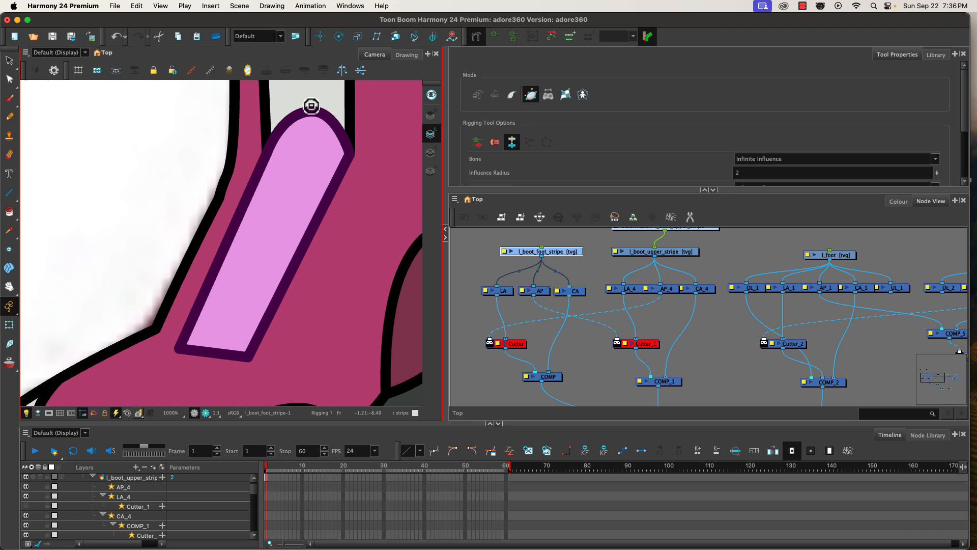
pyautogui.click(324, 107)
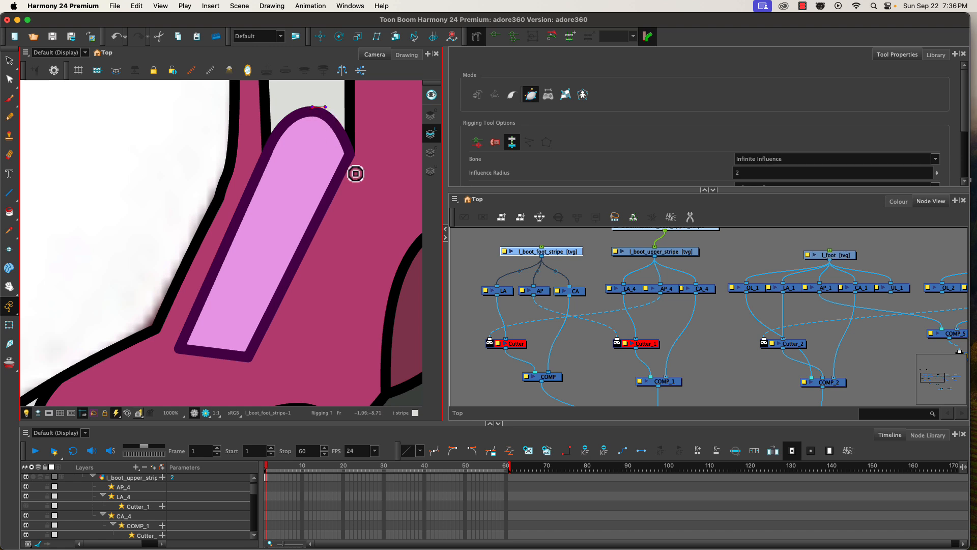
pyautogui.moveTo(355, 153); pyautogui.dragTo(364, 190)
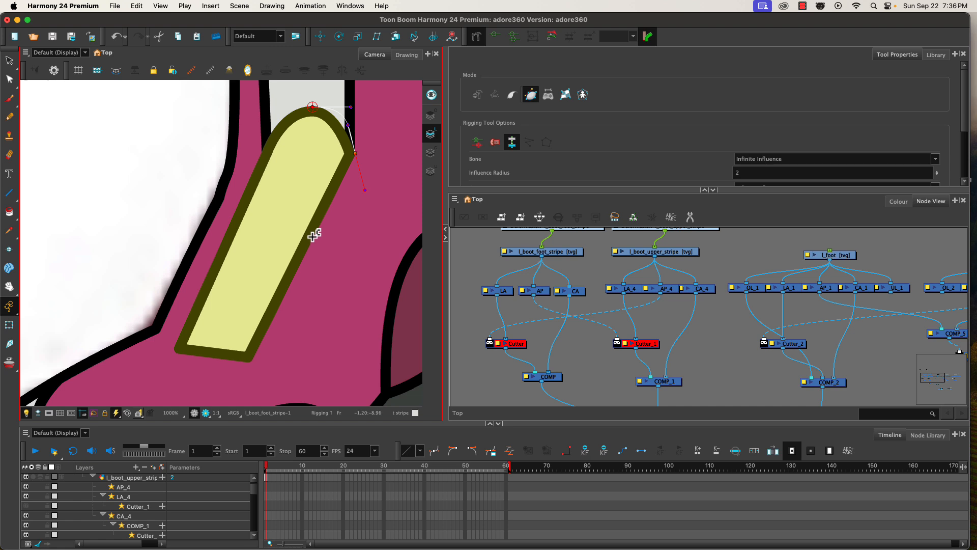
pyautogui.moveTo(314, 235); pyautogui.dragTo(330, 212)
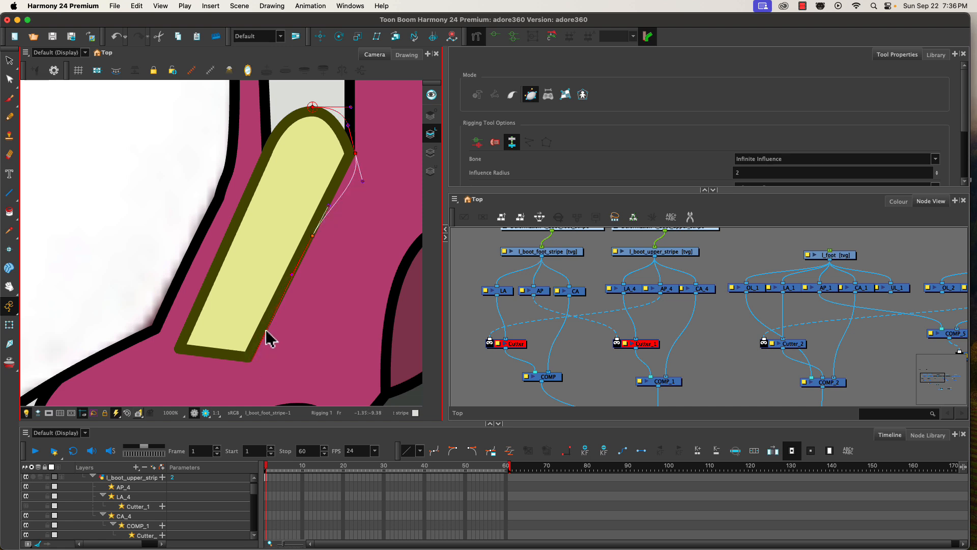
pyautogui.moveTo(251, 361); pyautogui.dragTo(266, 330)
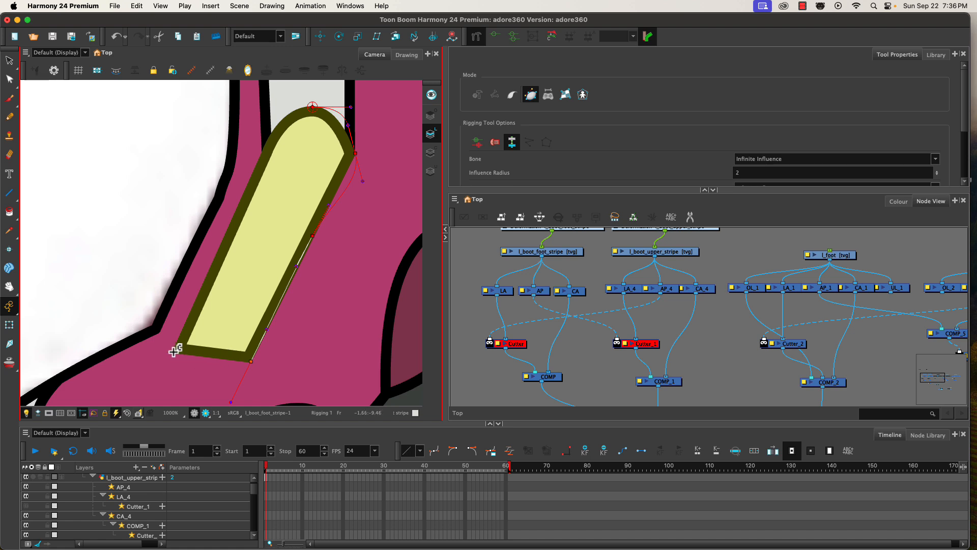
# Step: Carry the foot stripe's envelope across the bottom end and up the left edge to where the rounded top begins
pyautogui.moveTo(173, 350); pyautogui.dragTo(198, 353)
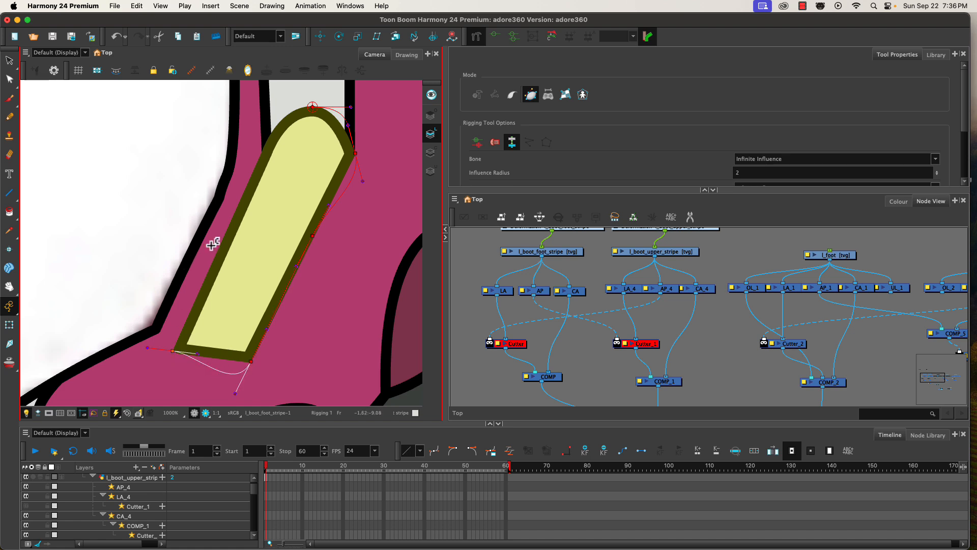
pyautogui.moveTo(223, 241); pyautogui.dragTo(214, 258)
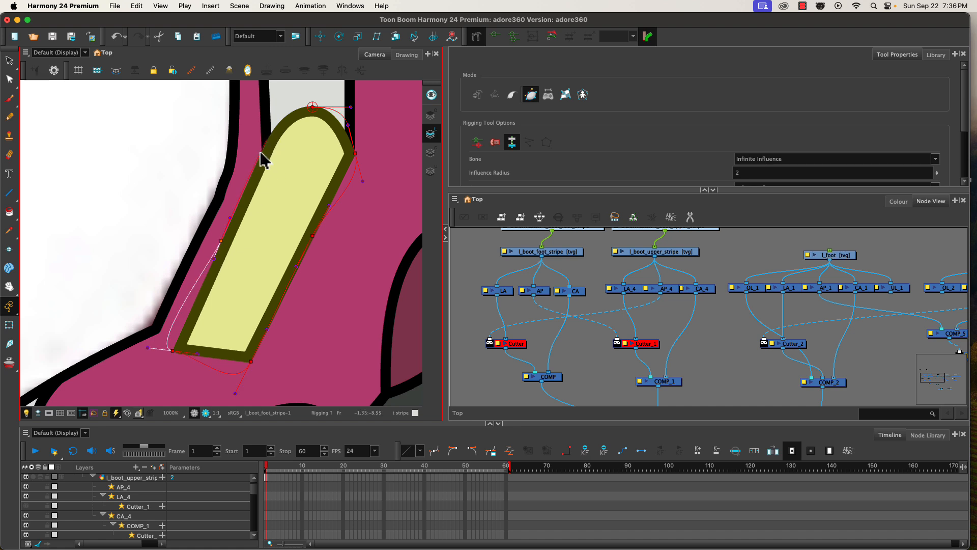
pyautogui.moveTo(266, 139); pyautogui.dragTo(285, 103)
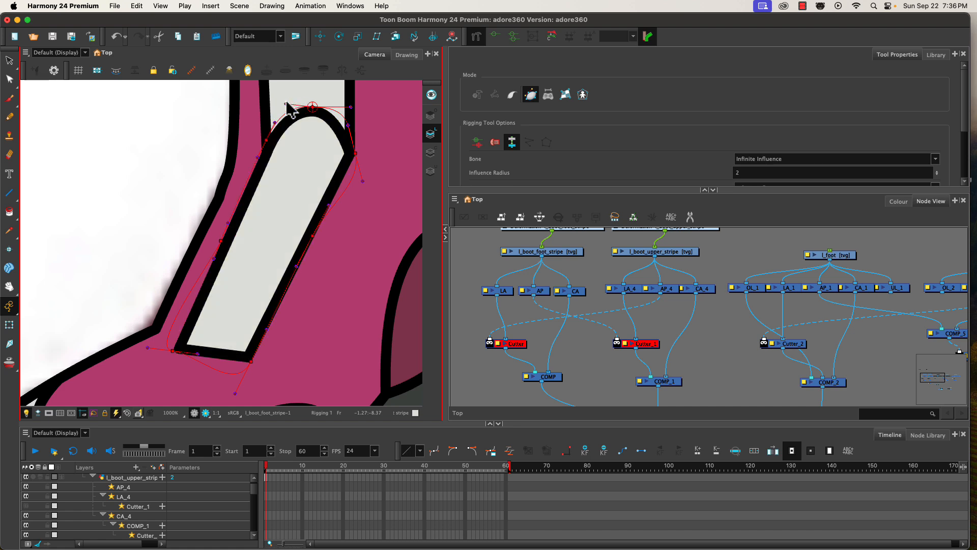
pyautogui.hotkey('ctrl', 'z')
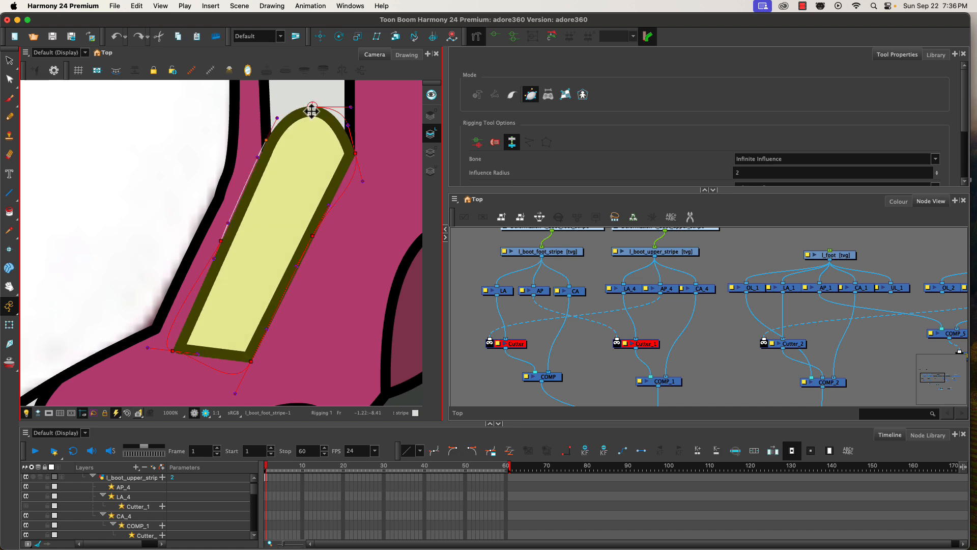
pyautogui.click(267, 141)
pyautogui.moveTo(307, 105); pyautogui.dragTo(282, 108)
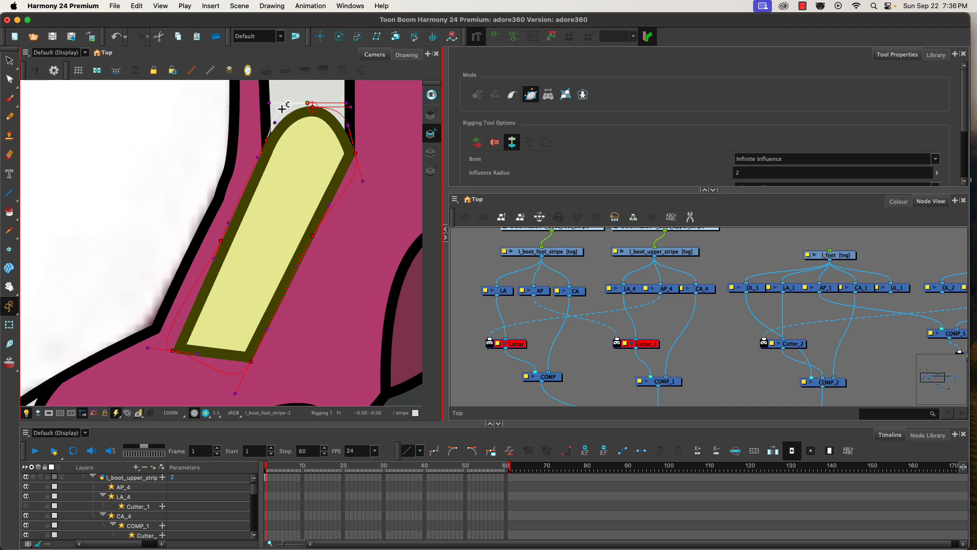
pyautogui.hotkey('ctrl', 'z')
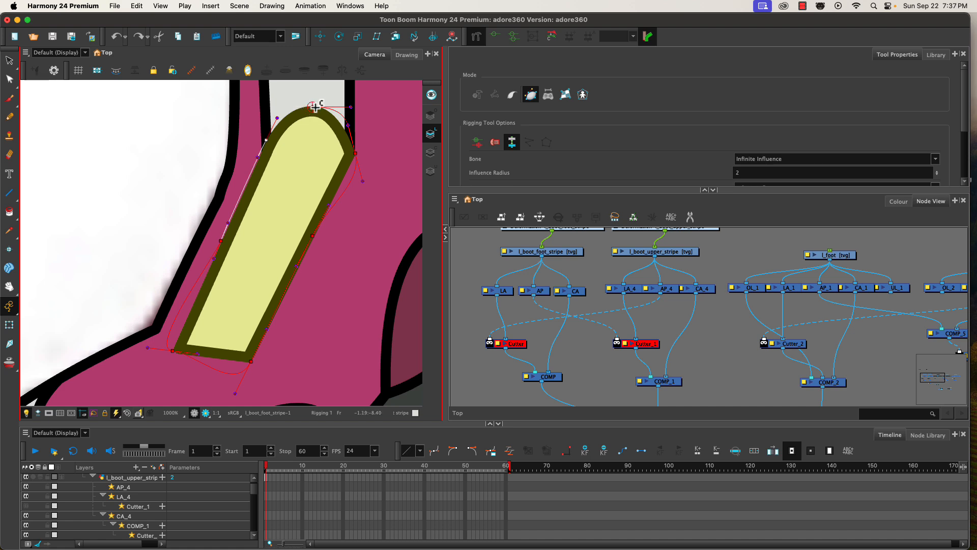
# Step: Close the foot stripe's envelope at its starting point on the rounded top and adjust the closing point's left handle
pyautogui.click(313, 107)
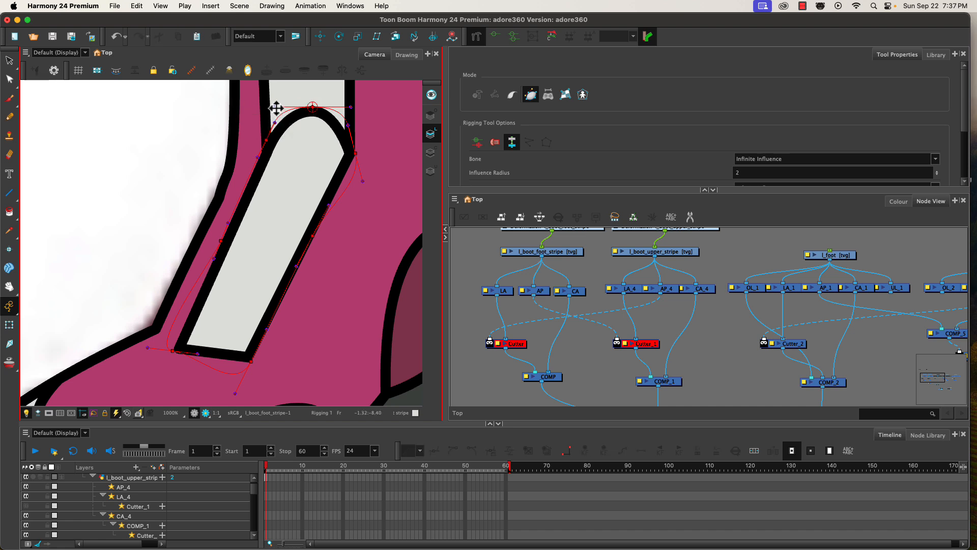
pyautogui.moveTo(276, 107); pyautogui.dragTo(283, 104)
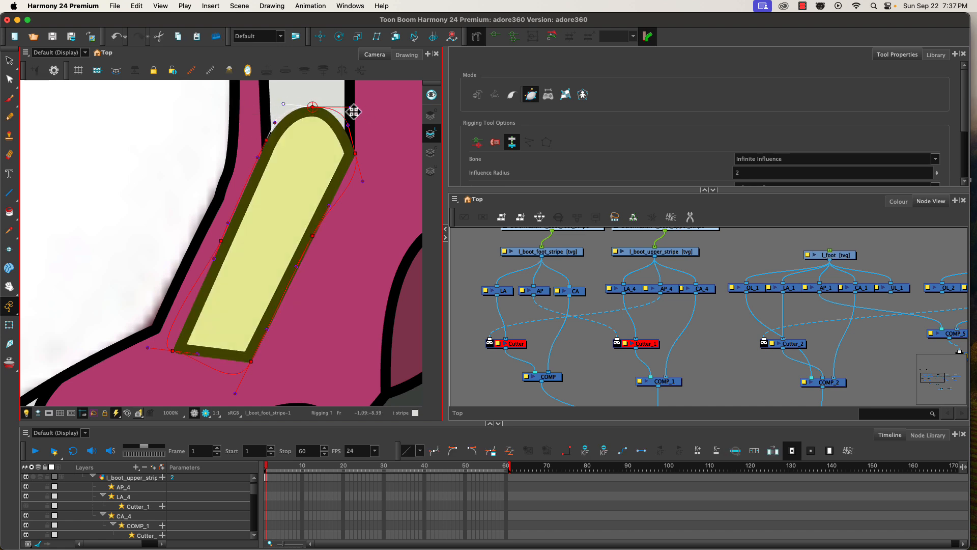
# Step: Refine the foot stripe envelope's handle on the rounded top and align the handles and middle point along the stripe's right edge
pyautogui.moveTo(353, 111); pyautogui.dragTo(336, 108)
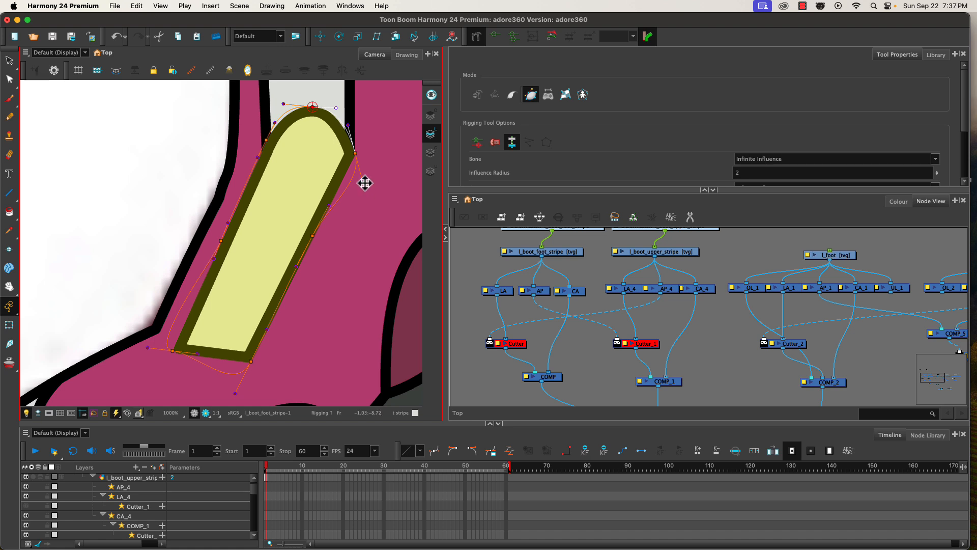
pyautogui.moveTo(365, 184); pyautogui.dragTo(344, 178)
pyautogui.click(343, 176)
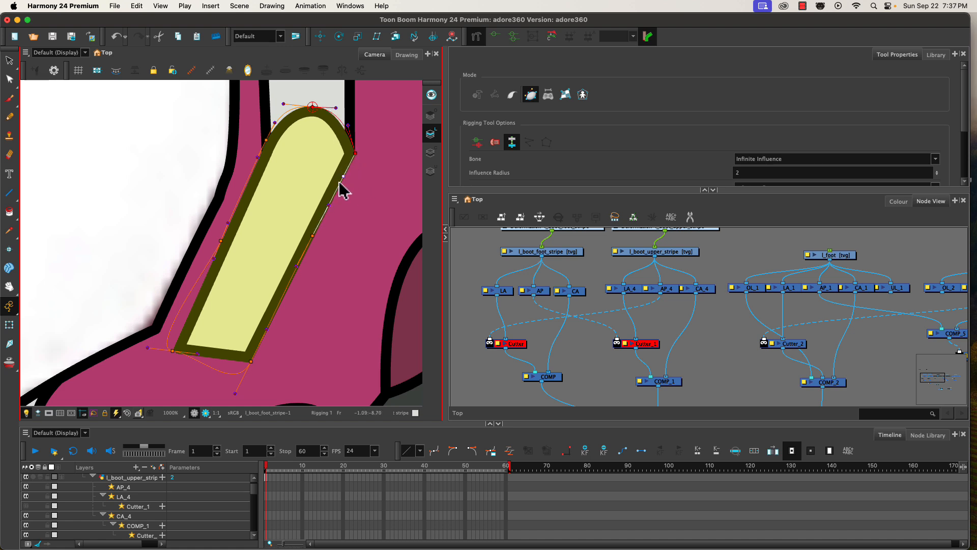
pyautogui.click(314, 237)
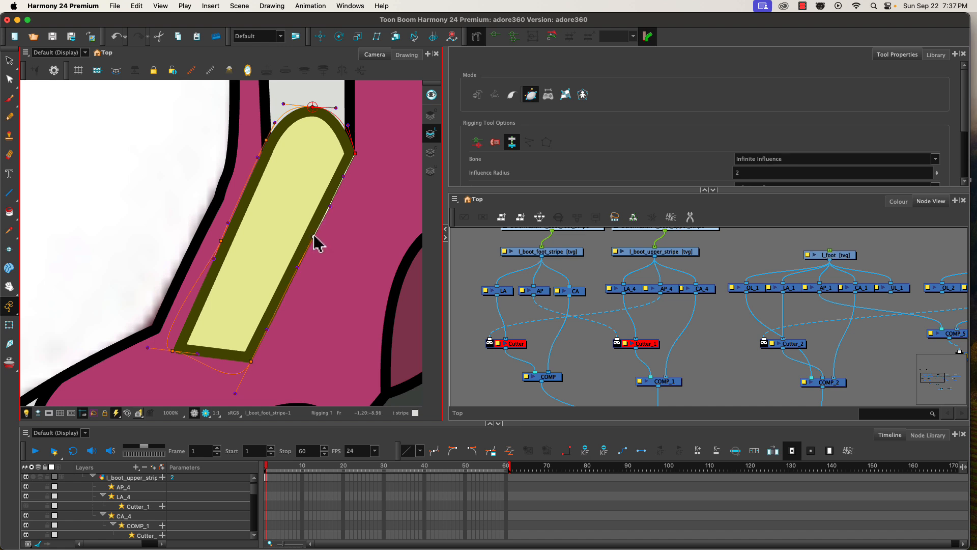
# Step: Align the foot stripe envelope's handles with the straight bottom end and the full left edge of the stripe
pyautogui.click(237, 395)
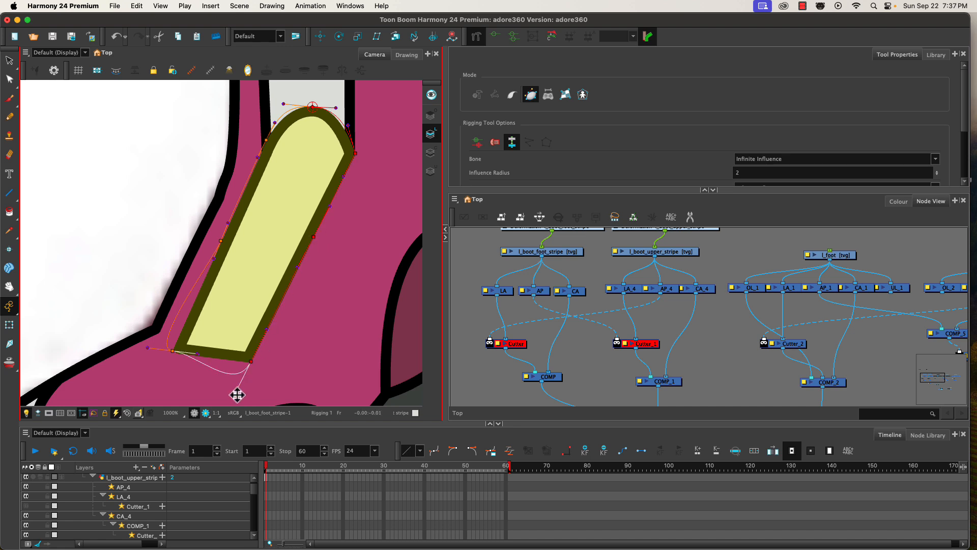
pyautogui.moveTo(236, 395); pyautogui.dragTo(230, 360)
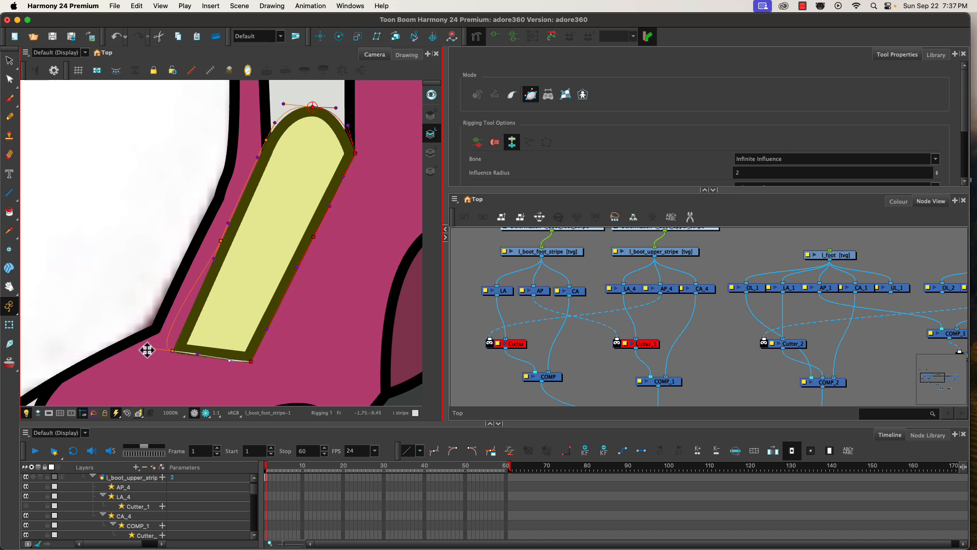
pyautogui.moveTo(148, 349); pyautogui.dragTo(195, 309)
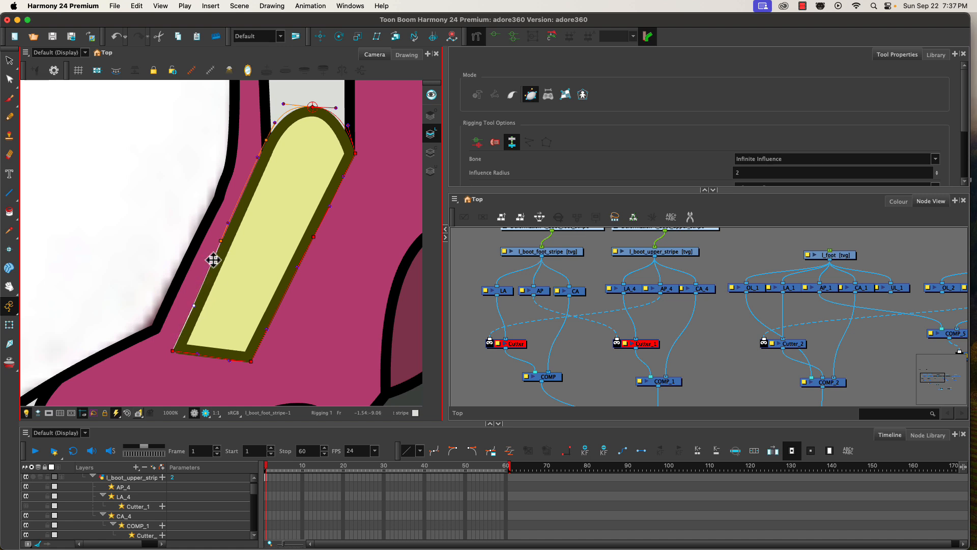
pyautogui.moveTo(214, 259); pyautogui.dragTo(206, 270)
pyautogui.moveTo(229, 223); pyautogui.dragTo(239, 203)
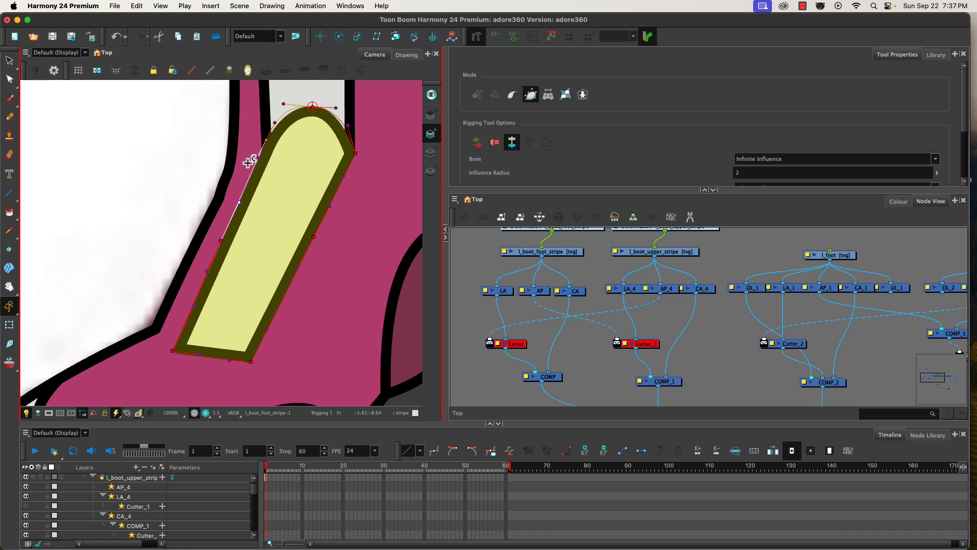
pyautogui.moveTo(253, 159); pyautogui.dragTo(254, 166)
# Step: Switch from the Rigging tool to the Transform tool and re-enable the Cutter and Cutter_1 nodes of the two boot stripes
pyautogui.click(476, 38)
pyautogui.click(9, 324)
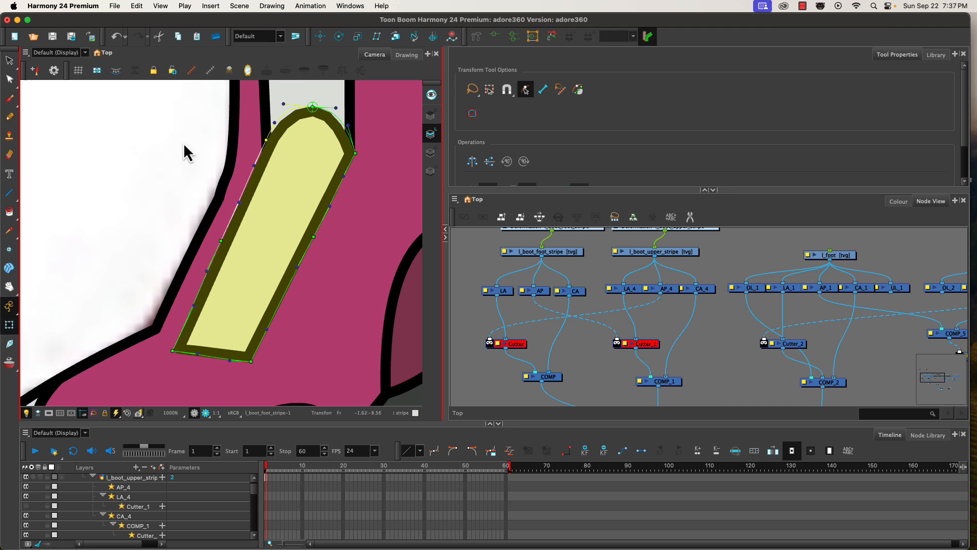
pyautogui.click(475, 36)
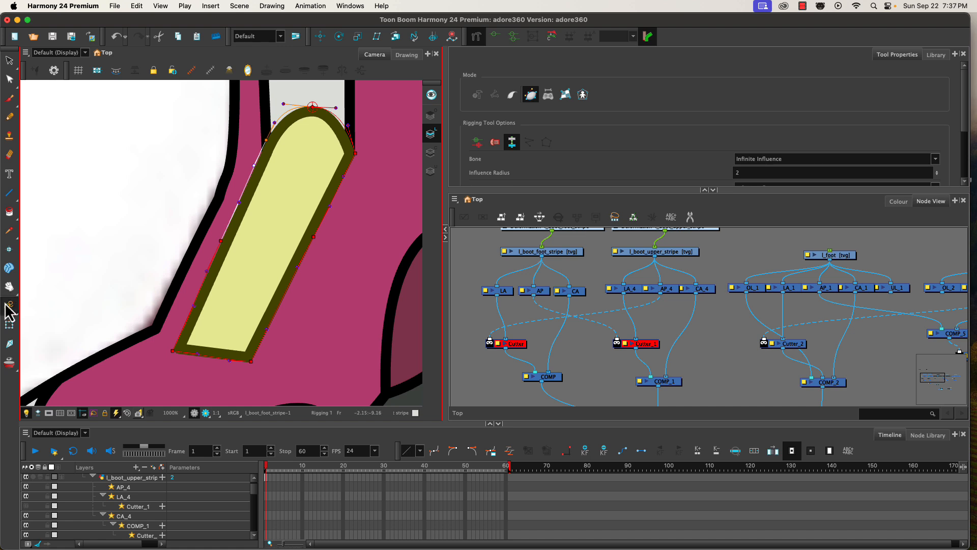
pyautogui.click(9, 324)
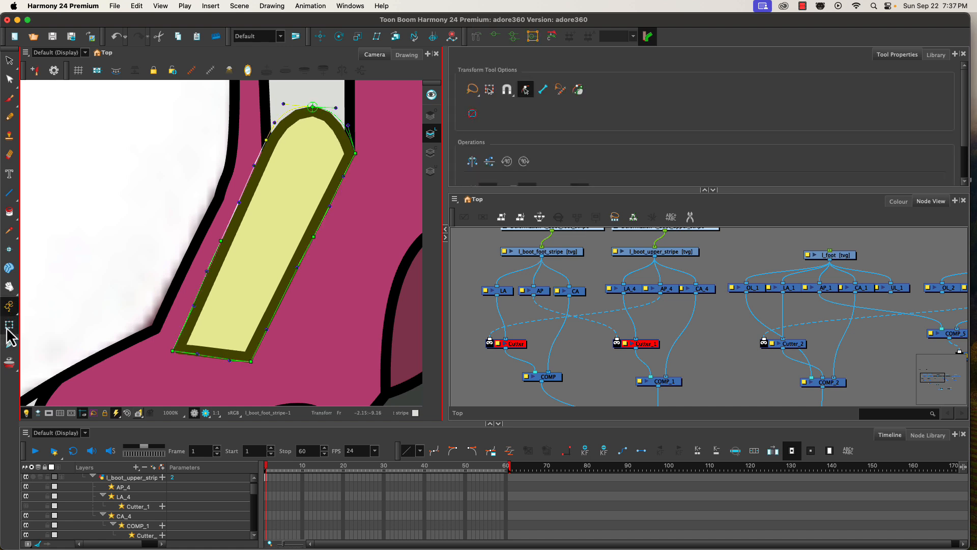
pyautogui.click(519, 346)
pyautogui.press('a')
pyautogui.click(649, 345)
pyautogui.press('a')
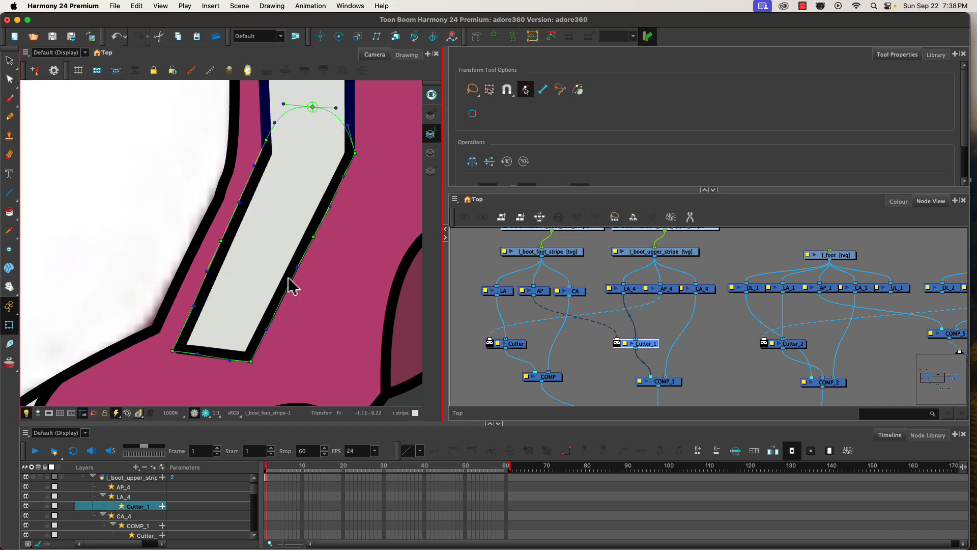
# Step: Connect the lower leg's AP_2 node to the matte input of Cutter_5 below COMP_1 to trim the upper stripe
pyautogui.scroll(-3, 222, 265)
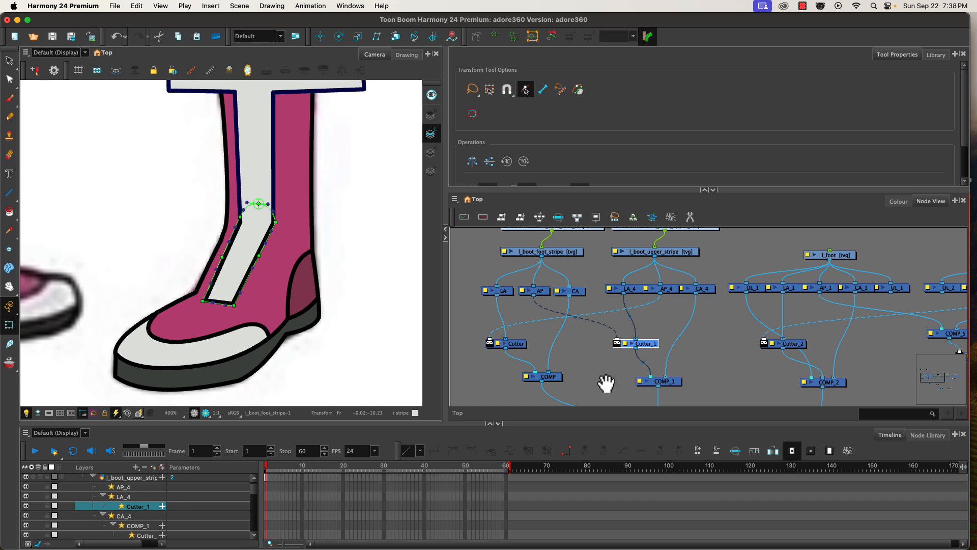
pyautogui.moveTo(606, 383); pyautogui.dragTo(593, 307)
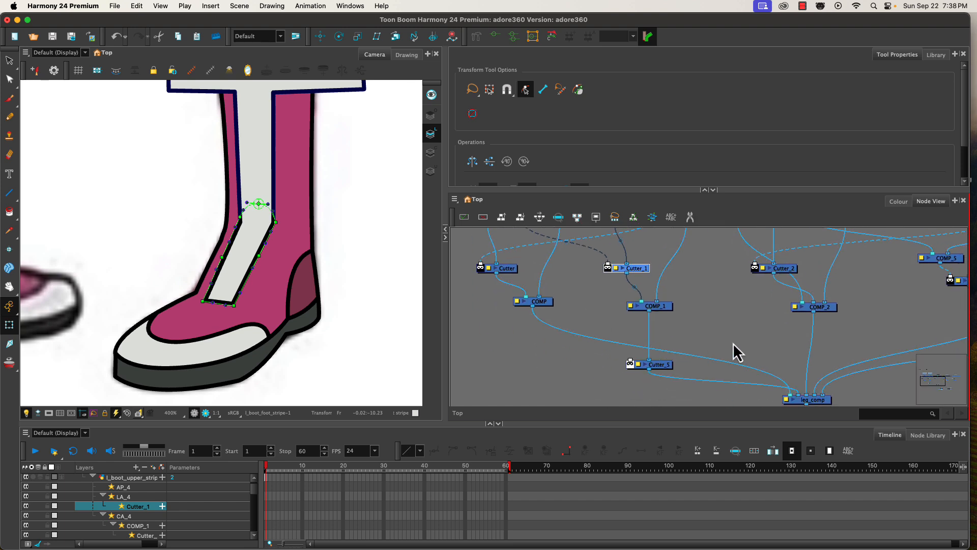
pyautogui.moveTo(744, 338); pyautogui.dragTo(662, 356)
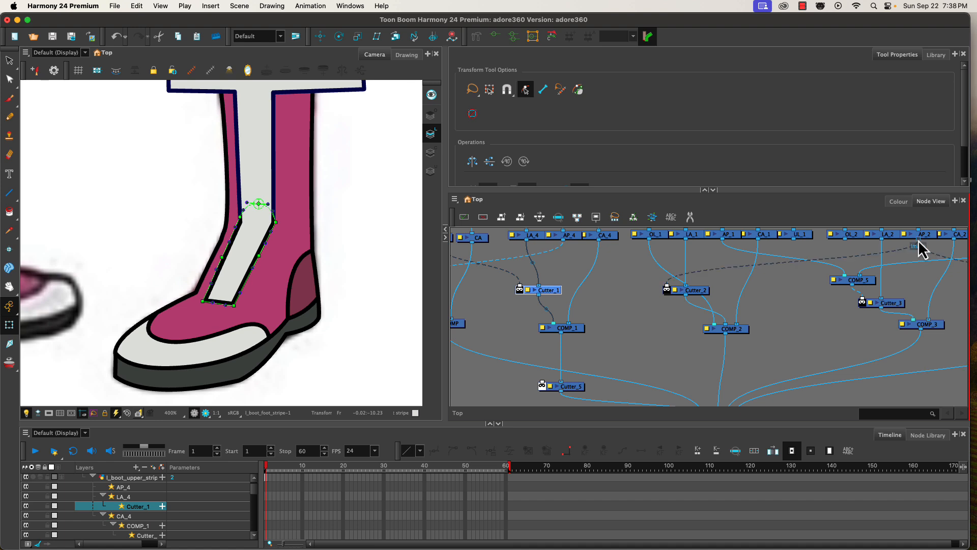
pyautogui.moveTo(919, 243); pyautogui.dragTo(543, 393)
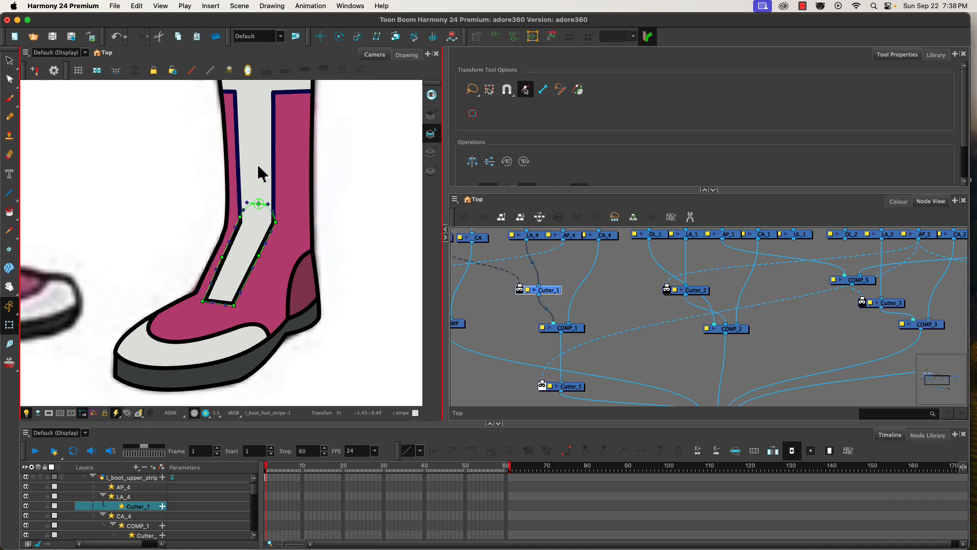
# Step: Show the controls of Deformation-l_boot_upper_stripe and pull the middle point of the stripe's upper edge down
pyautogui.scroll(5, 603, 300)
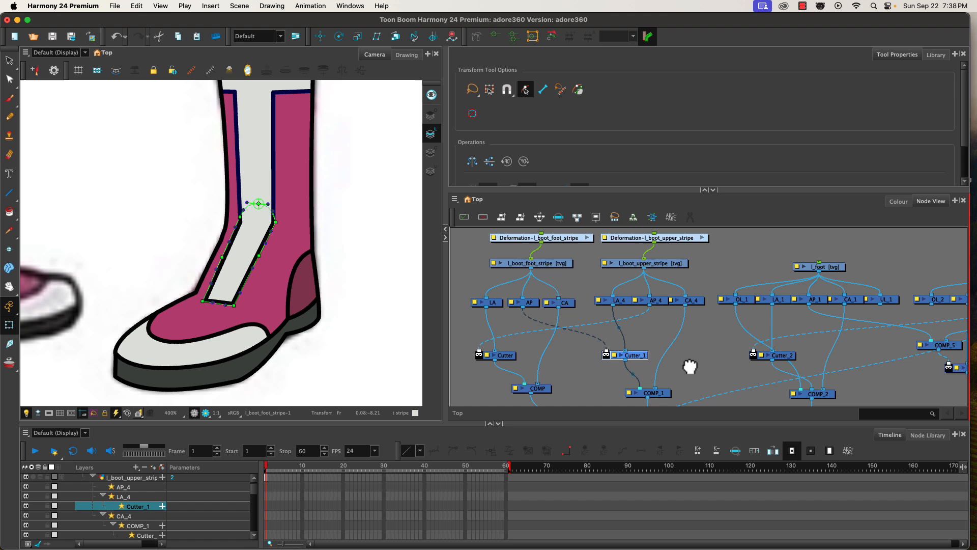
pyautogui.click(657, 238)
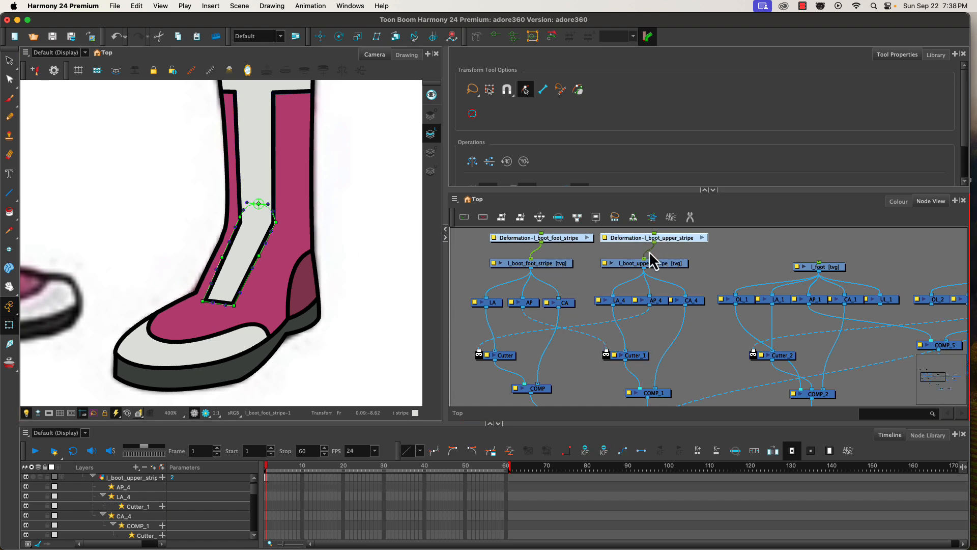
pyautogui.click(498, 35)
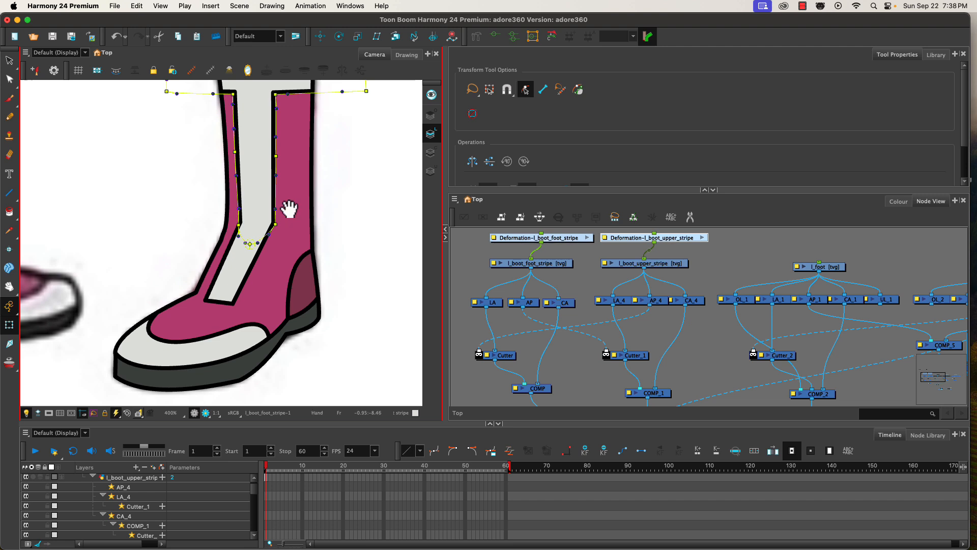
pyautogui.moveTo(285, 207); pyautogui.dragTo(300, 264)
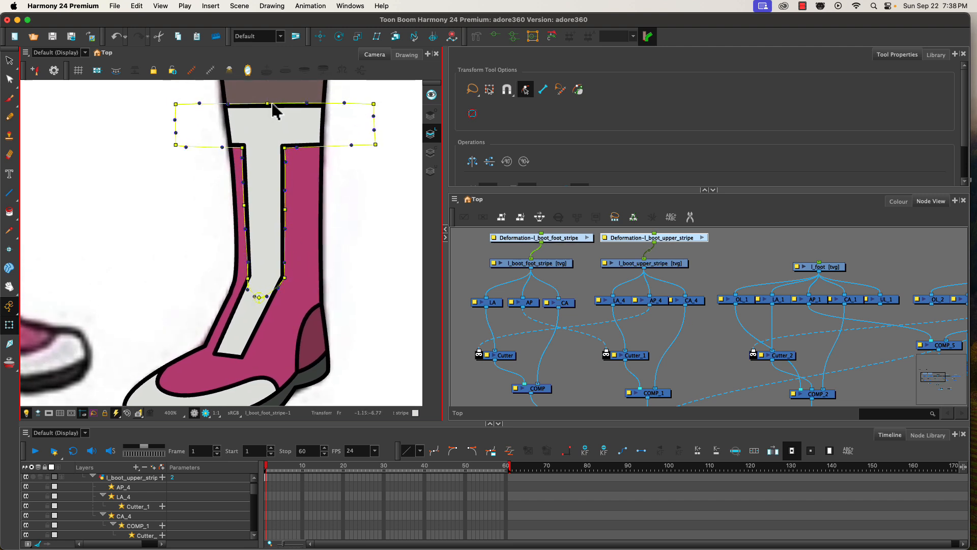
pyautogui.moveTo(268, 103)
pyautogui.mouseDown()
pyautogui.moveTo(261, 135)
pyautogui.moveTo(269, 111)
pyautogui.moveTo(268, 119)
pyautogui.mouseUp()
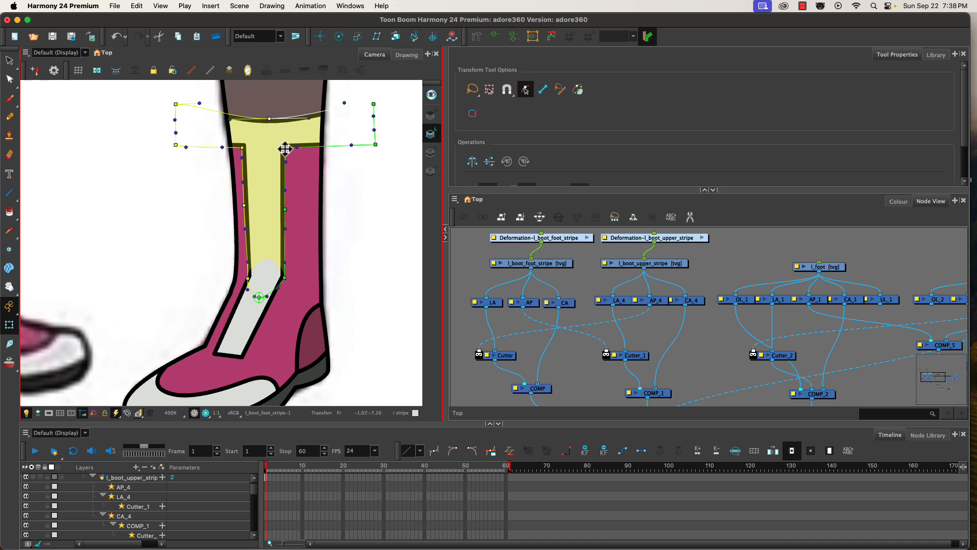
# Step: Lower the upper stripe's two inner corner points, shift the middle points of its vertical band, and hide the deformer controls
pyautogui.moveTo(286, 147); pyautogui.dragTo(243, 153)
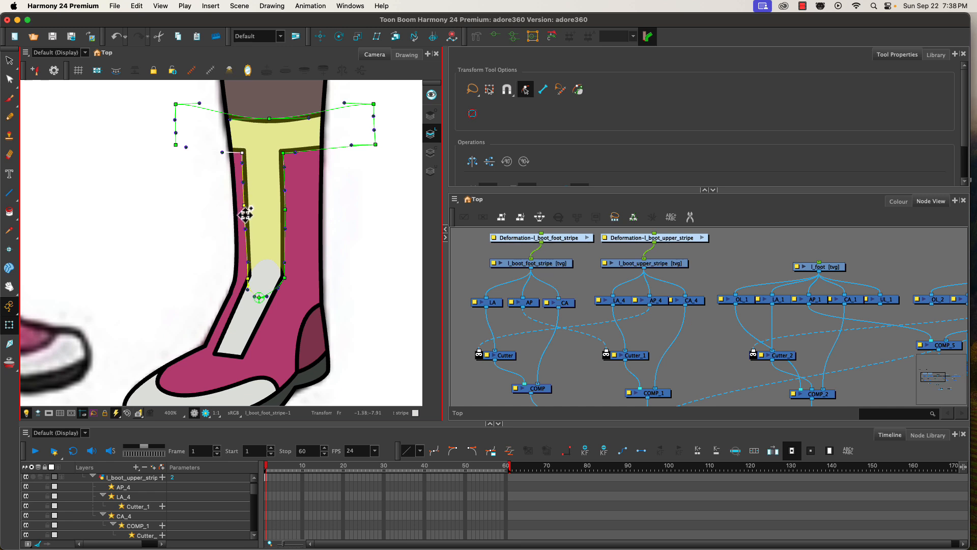
pyautogui.moveTo(246, 205); pyautogui.dragTo(284, 208)
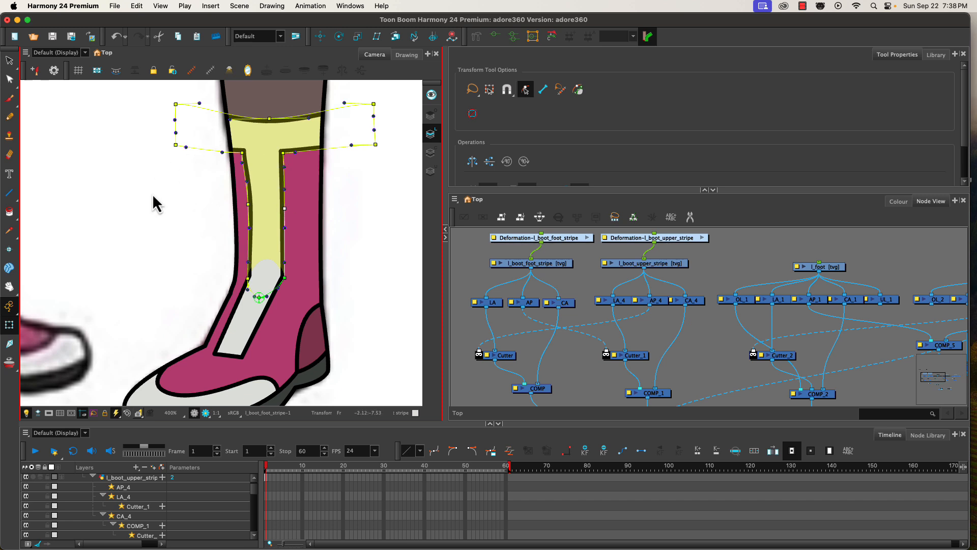
pyautogui.click(140, 209)
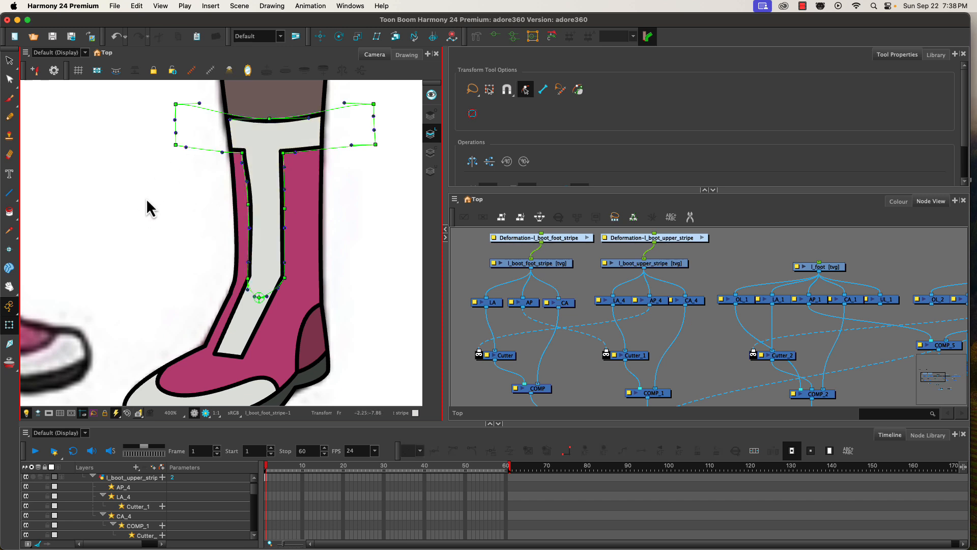
pyautogui.click(490, 38)
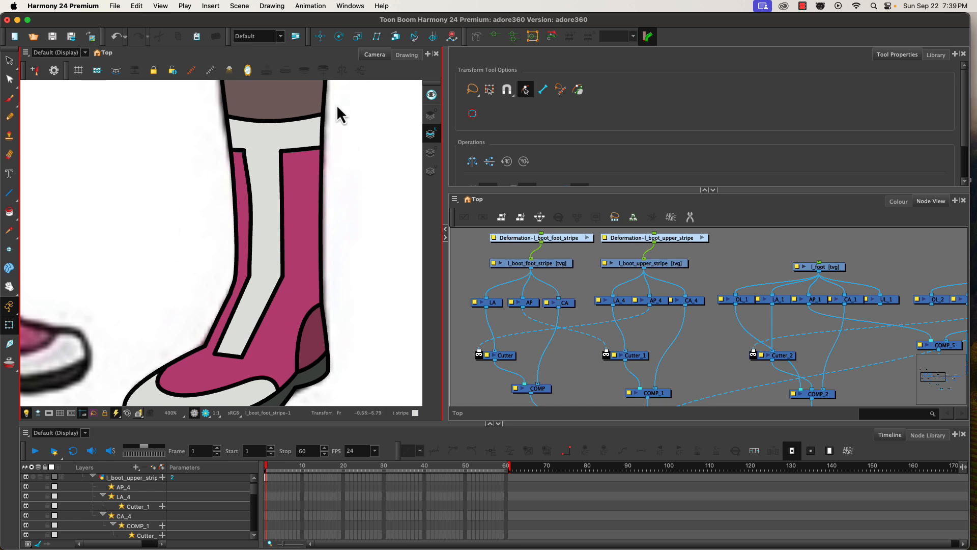
# Step: Show the upper stripe's deformer controls again and raise the middle point of its upper edge slightly
pyautogui.click(635, 238)
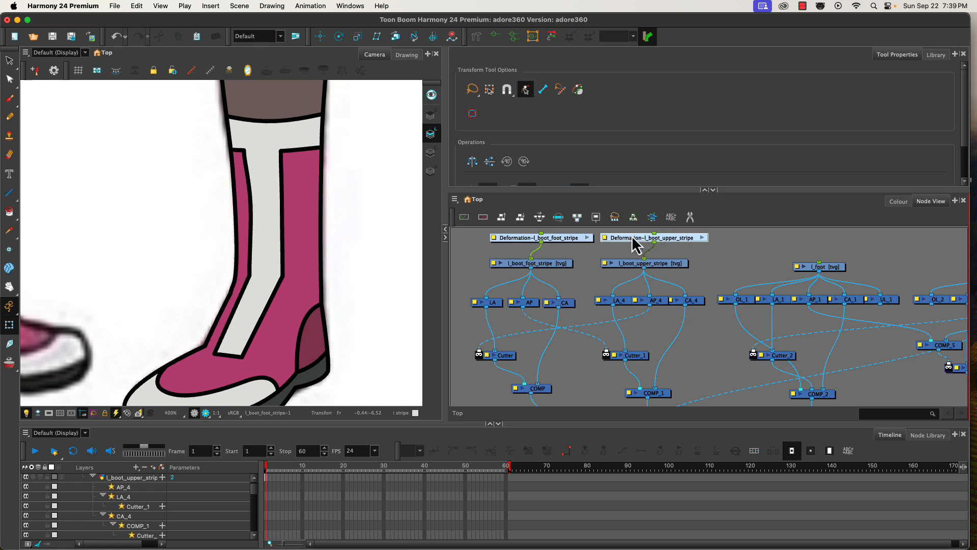
pyautogui.click(496, 38)
pyautogui.click(269, 117)
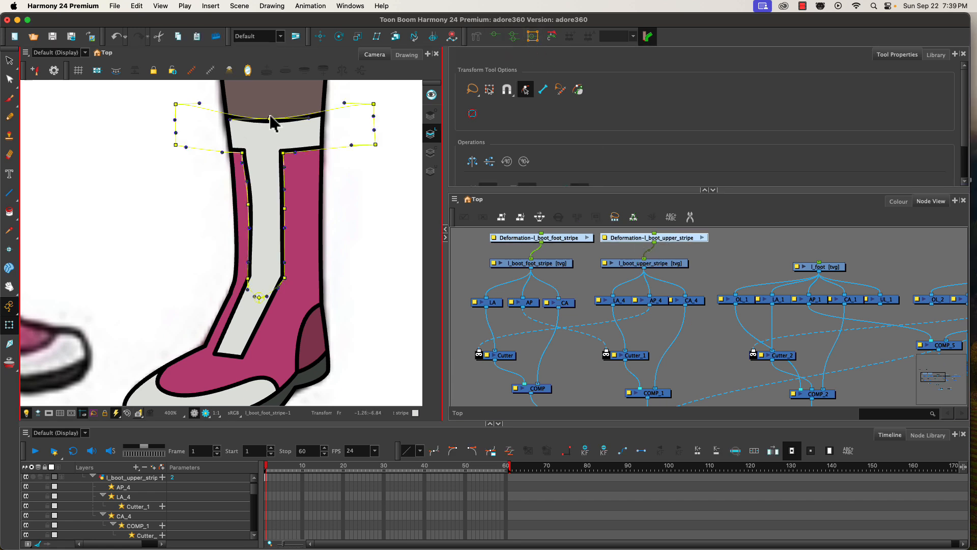
pyautogui.moveTo(267, 121)
pyautogui.mouseDown()
pyautogui.moveTo(267, 100)
pyautogui.moveTo(261, 121)
pyautogui.moveTo(261, 111)
pyautogui.mouseUp()
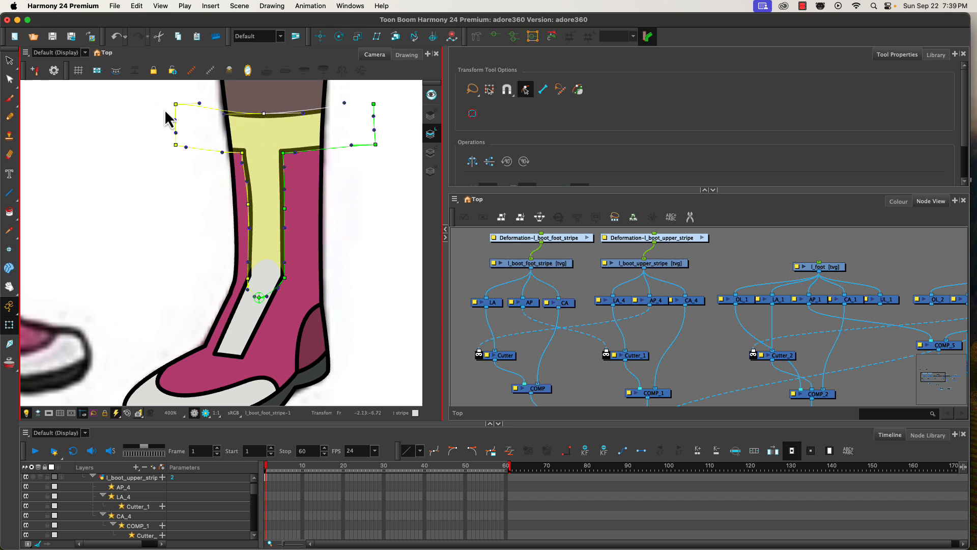
# Step: Move the outer corner point pairs on both sides of the upper stripe down so the band curves downward around the boot
pyautogui.moveTo(163, 96); pyautogui.dragTo(185, 167)
pyautogui.click(150, 98)
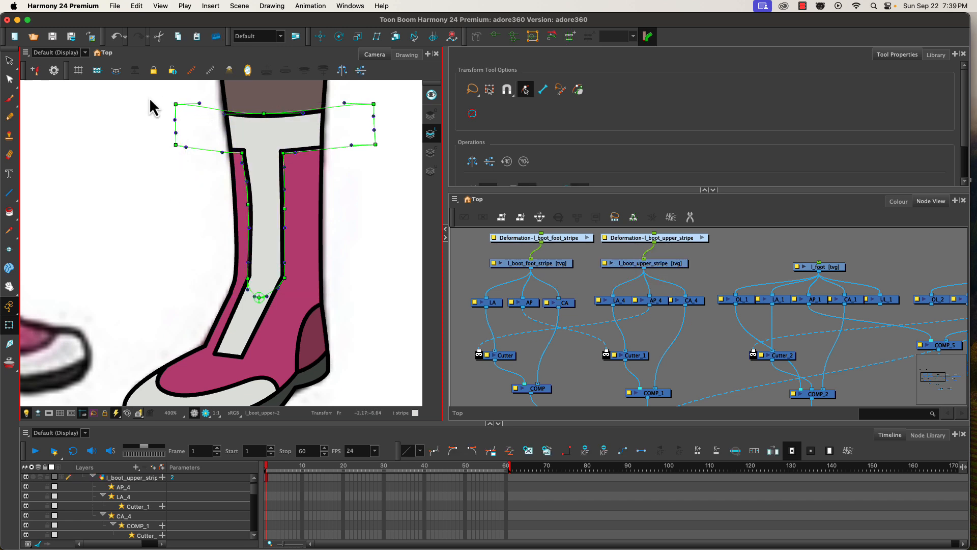
pyautogui.click(178, 105)
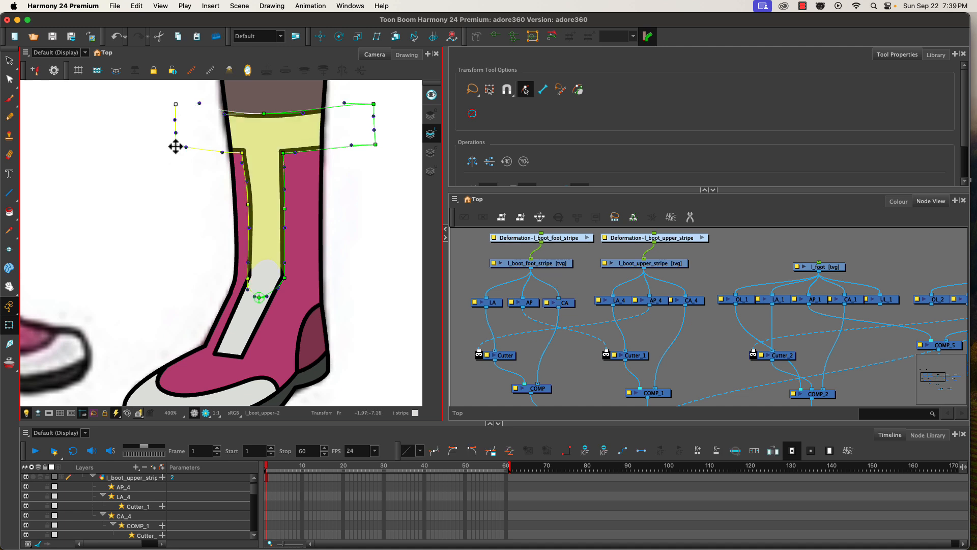
pyautogui.moveTo(175, 147); pyautogui.dragTo(178, 166)
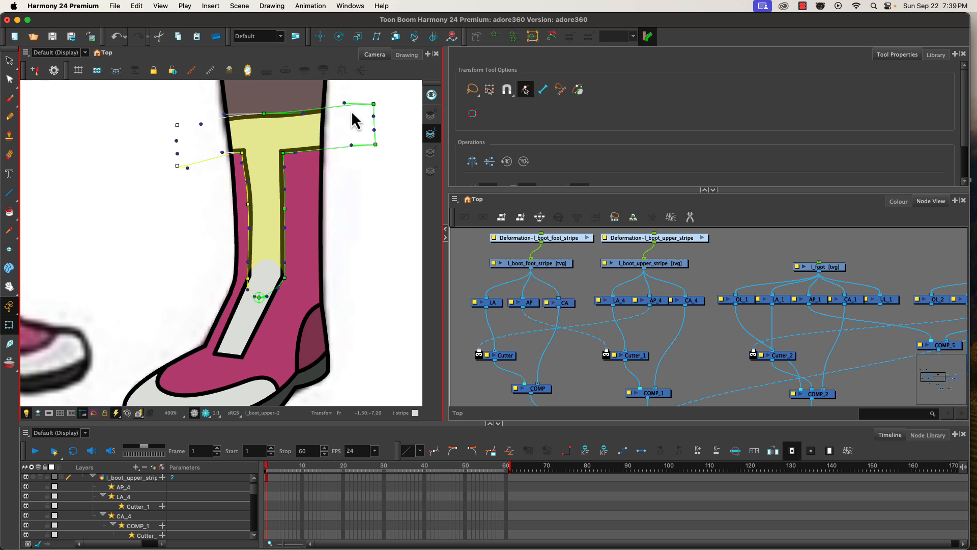
pyautogui.click(374, 104)
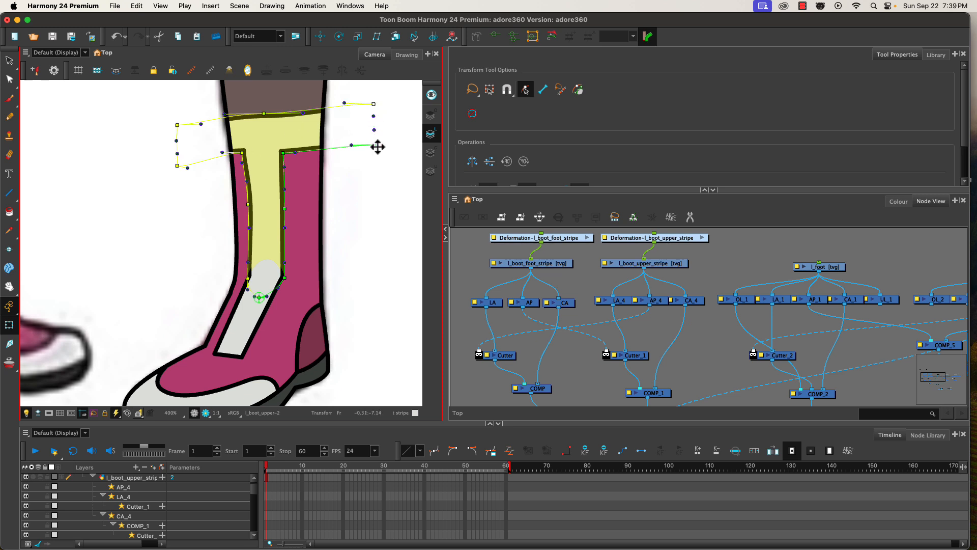
pyautogui.moveTo(376, 148); pyautogui.dragTo(364, 162)
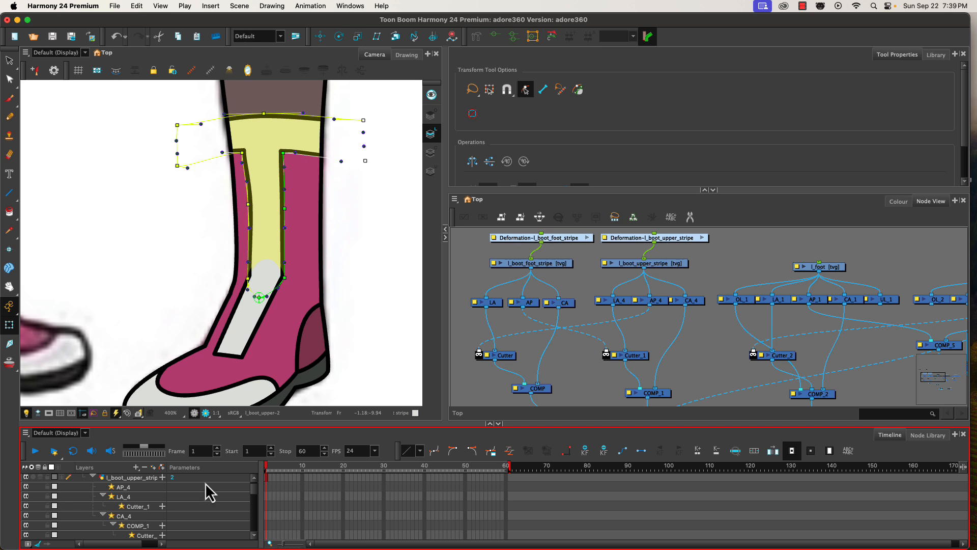
# Step: Select Deformation-l_boot_upper_stripe and collapse its nested deformer layers
pyautogui.scroll(-10, 273, 514)
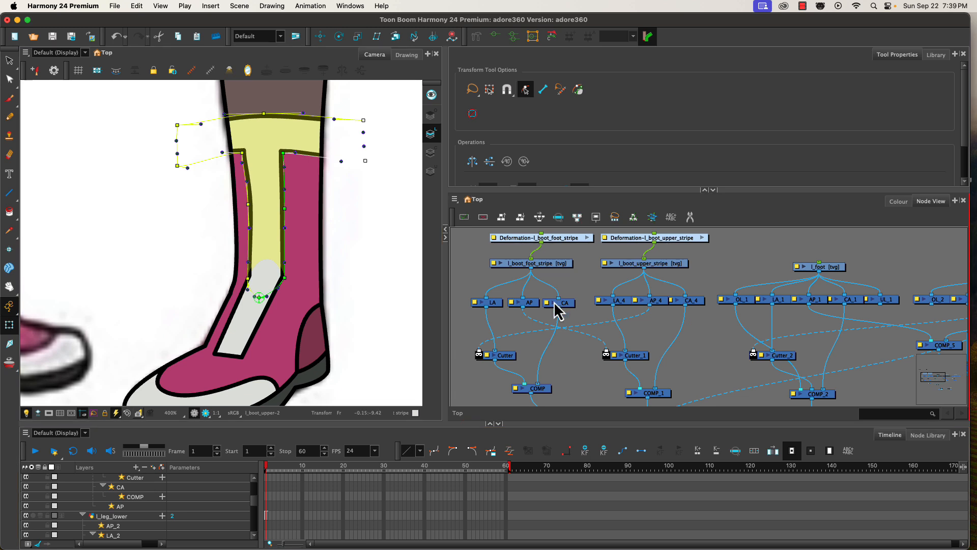
pyautogui.click(639, 239)
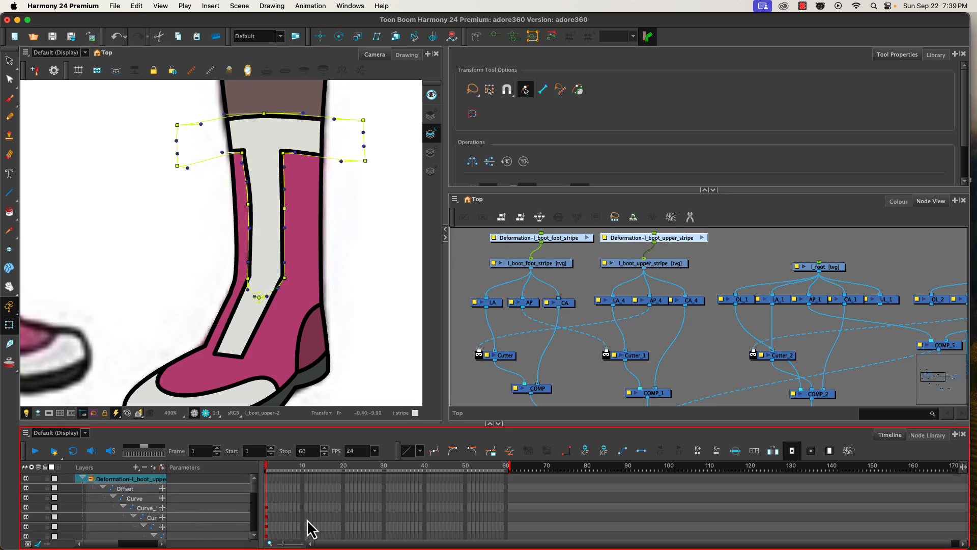
pyautogui.click(90, 479)
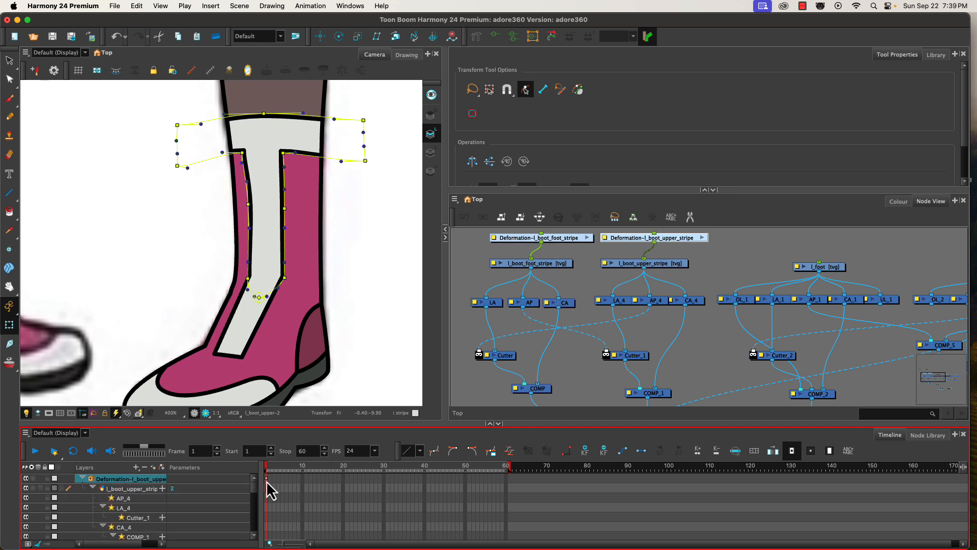
# Step: Open the Deformation-l_boot_upper_stripe group, inspect its chain of curve nodes, and return to the top-level node network
pyautogui.click(701, 237)
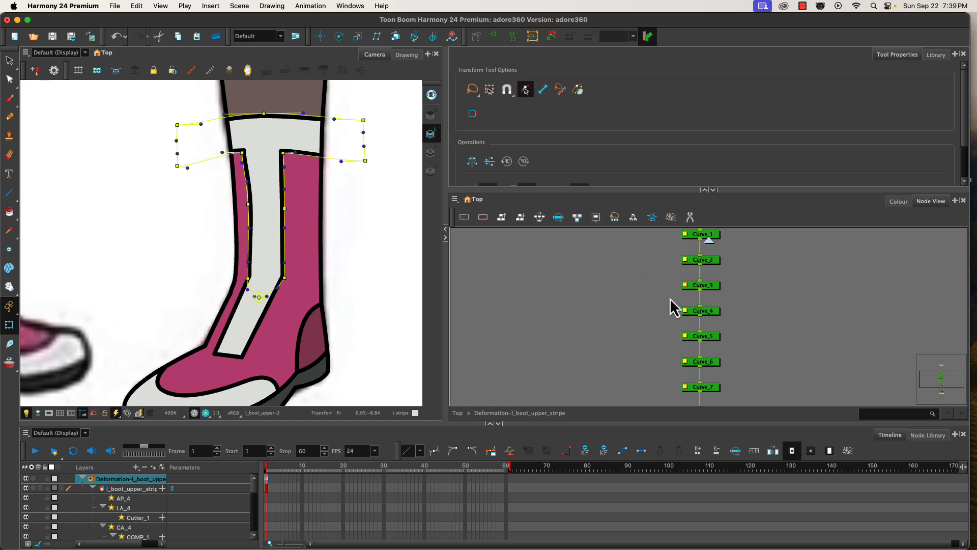
pyautogui.scroll(-4, 676, 297)
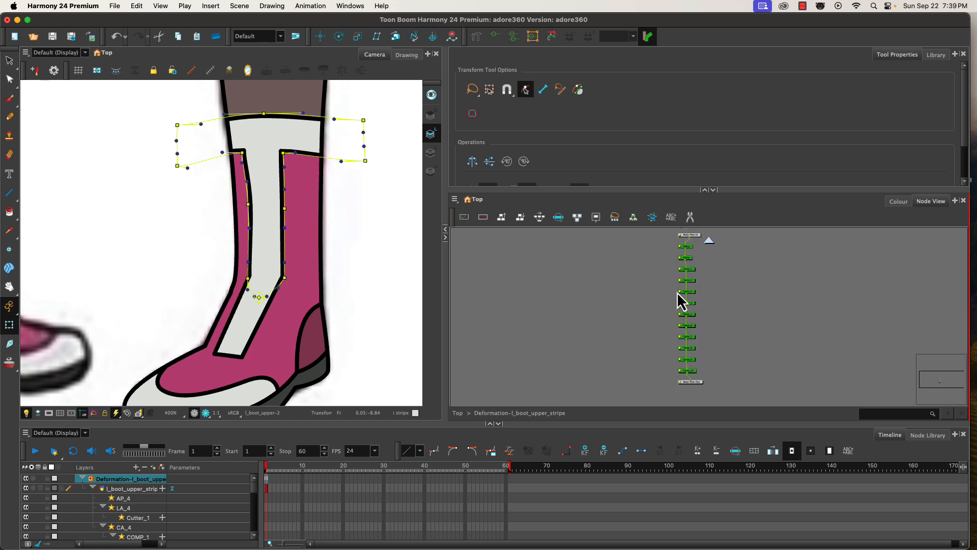
pyautogui.scroll(2, 681, 301)
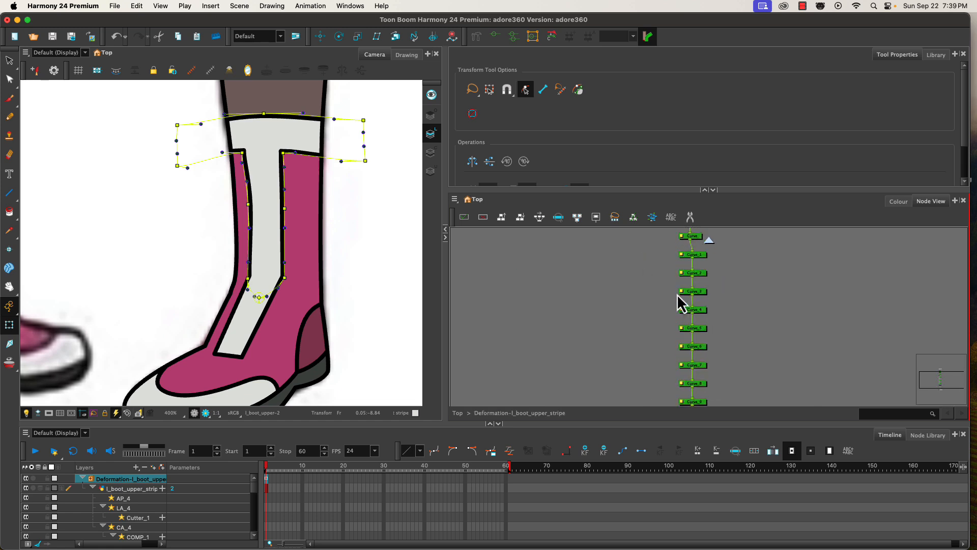
pyautogui.click(711, 243)
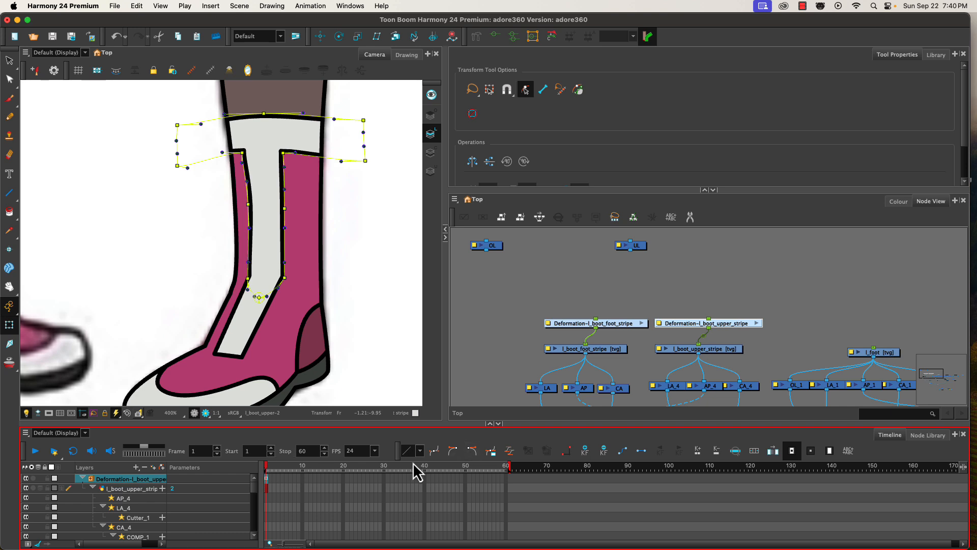
# Step: Delete the upper stripe deformation's keyframe on frame 1 to restore the stripe's resting shape
pyautogui.click(599, 452)
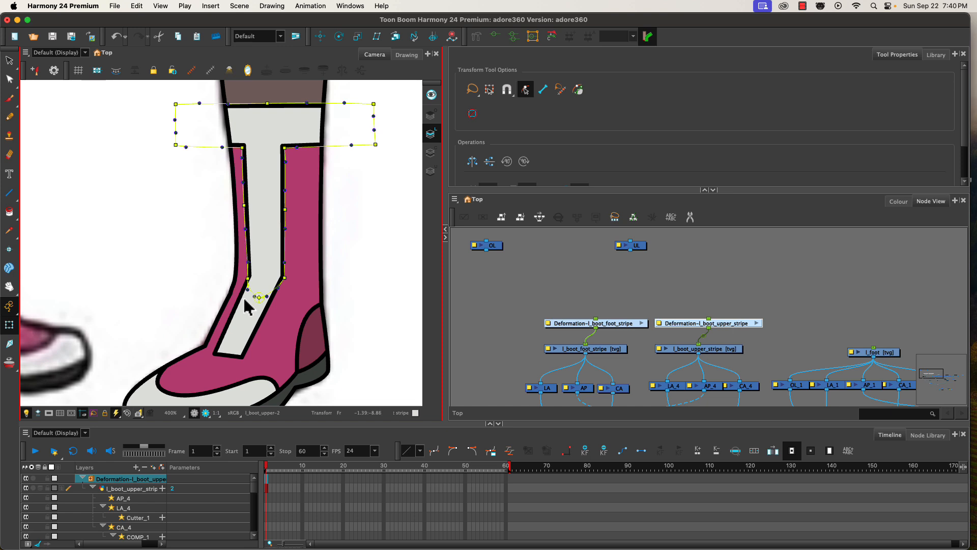
pyautogui.scroll(-2, 302, 289)
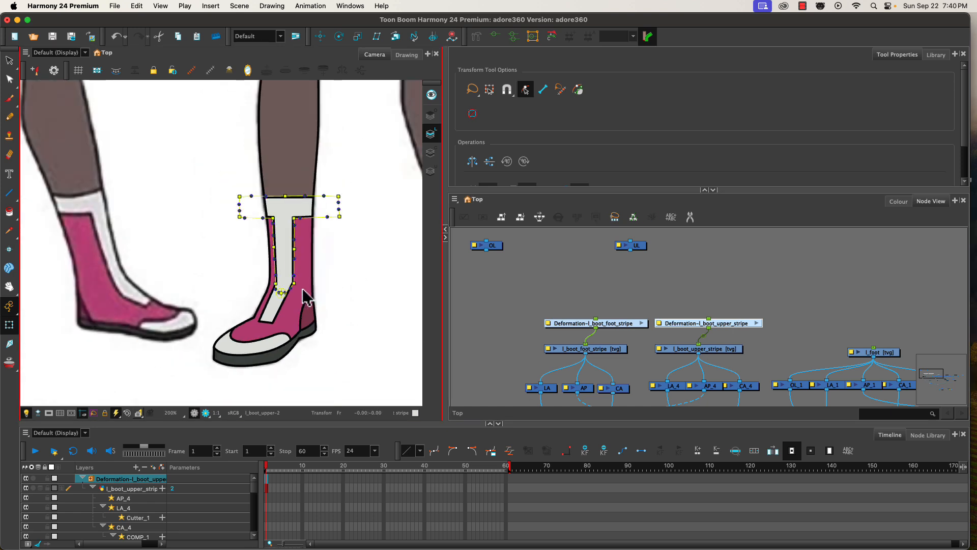
pyautogui.scroll(-1, 302, 288)
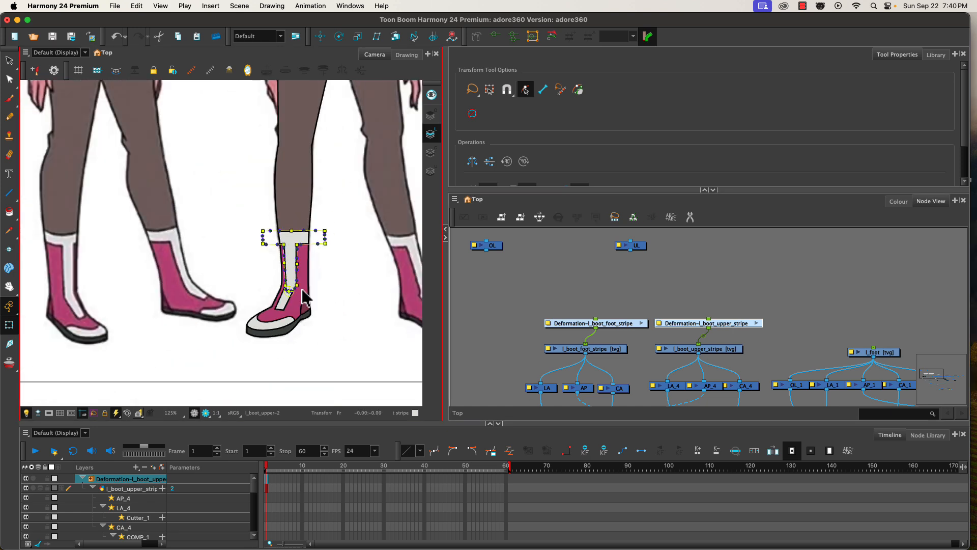
pyautogui.scroll(-1, 303, 296)
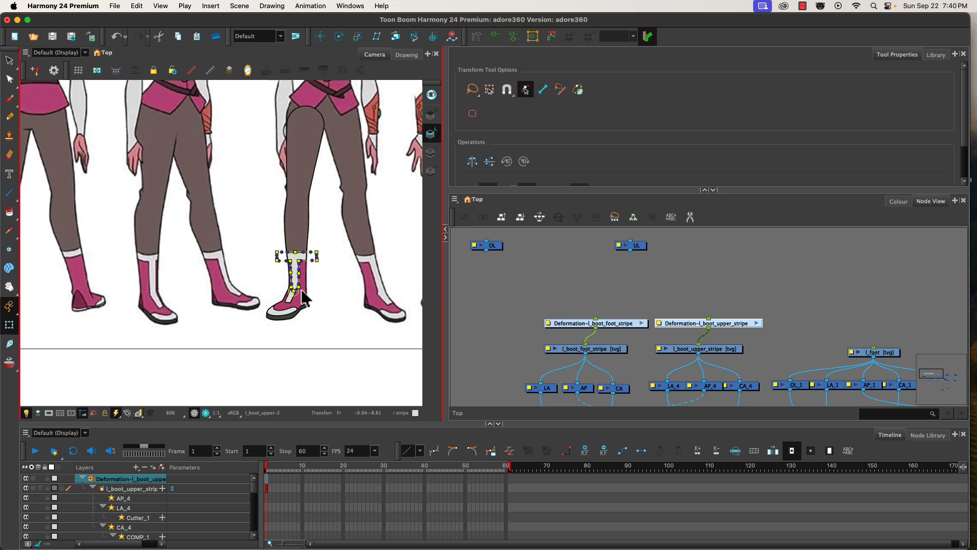
# Step: Move the UL node directly beneath the OL node, and hide the deformer controls at frame 1
pyautogui.moveTo(639, 249); pyautogui.dragTo(494, 271)
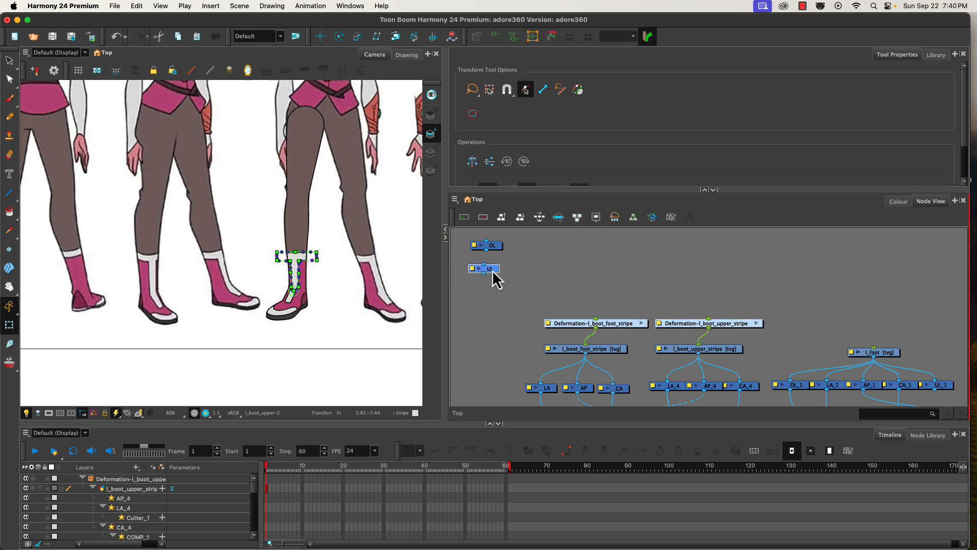
pyautogui.click(555, 308)
pyautogui.press('Return')
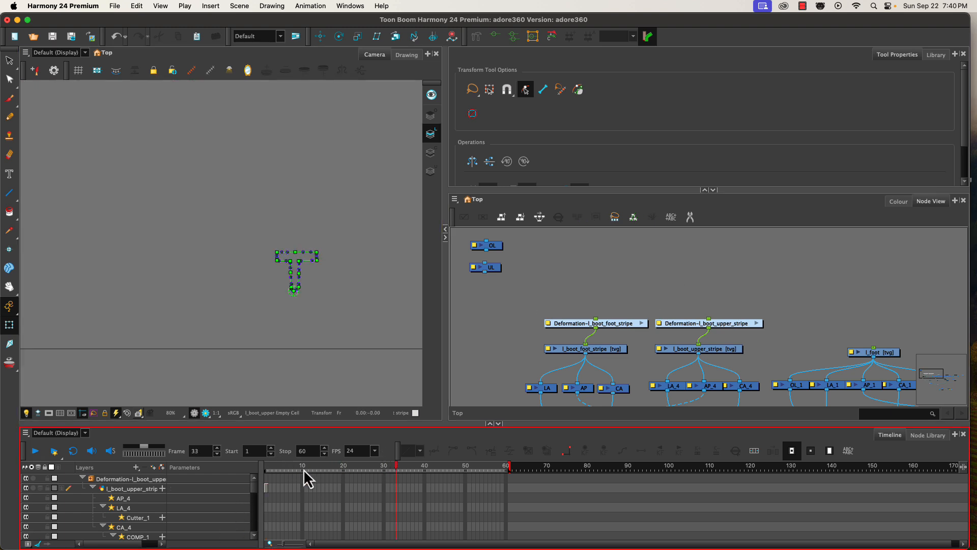
pyautogui.click(266, 466)
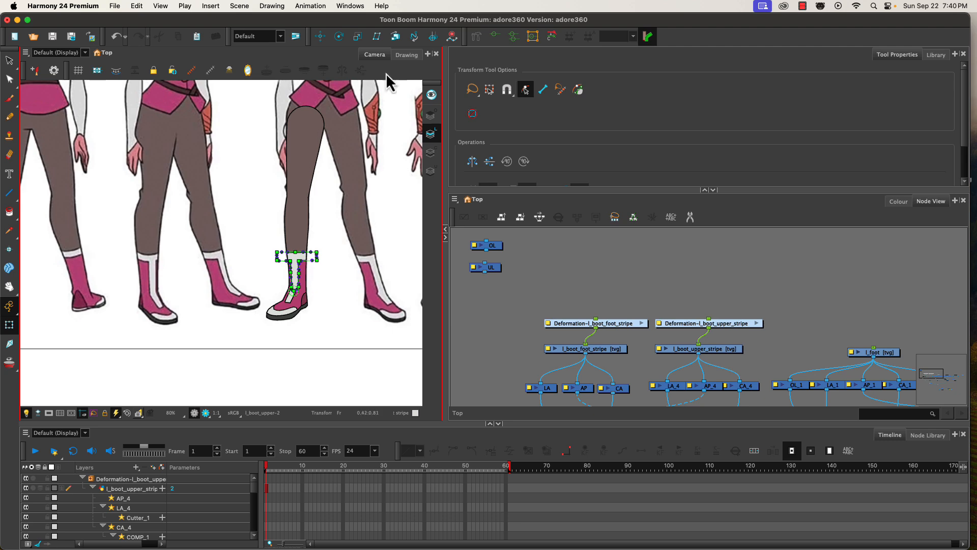
pyautogui.click(574, 267)
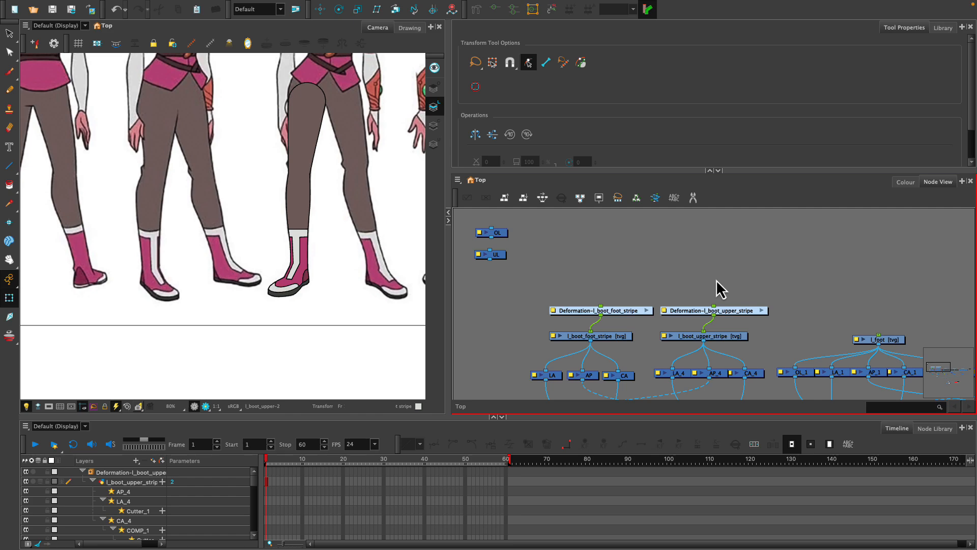
# Step: Enlarge the node network and add parent pegs to both stripe deformation groups and to the l_foot, l_leg_lower and l_leg_upper drawings
pyautogui.press('`')
pyautogui.moveTo(695, 338); pyautogui.dragTo(495, 258)
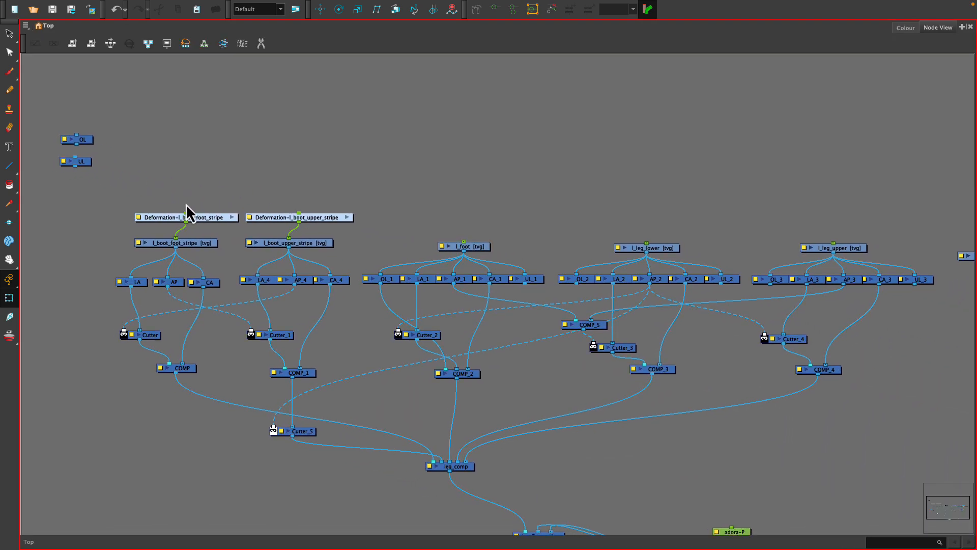
pyautogui.moveTo(183, 203); pyautogui.dragTo(330, 224)
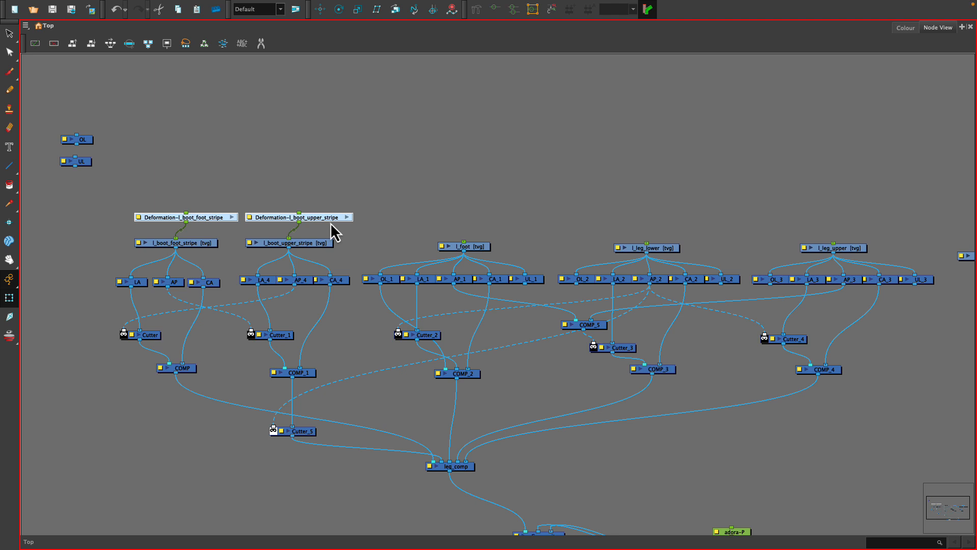
pyautogui.hotkey('ctrl', 'p')
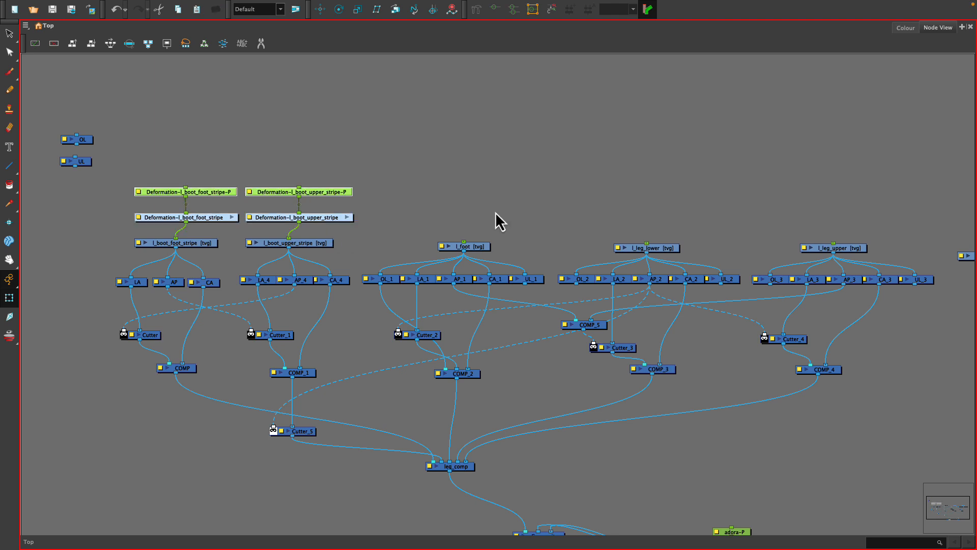
pyautogui.moveTo(457, 217); pyautogui.dragTo(845, 251)
pyautogui.hotkey('ctrl', 'p')
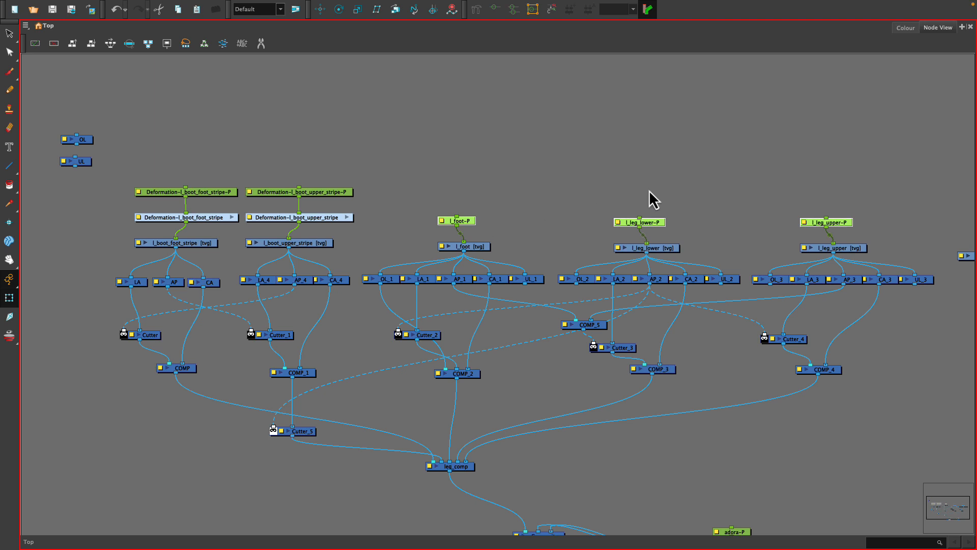
# Step: Add a second parent peg above l_leg_lower-P and l_leg_upper-P, and space them out with the upper leg's new peg highest
pyautogui.moveTo(645, 187); pyautogui.dragTo(841, 222)
pyautogui.hotkey('ctrl', 'p')
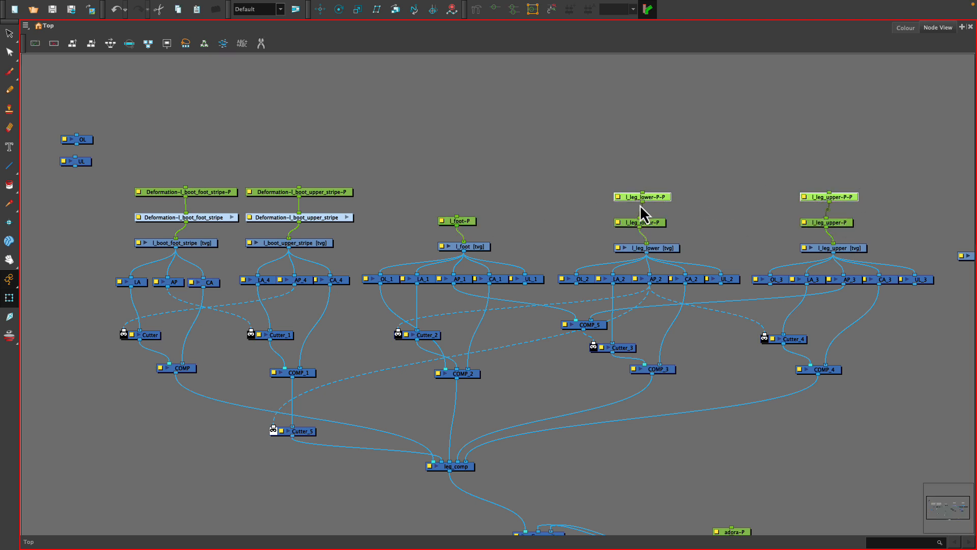
pyautogui.moveTo(664, 203); pyautogui.dragTo(661, 106)
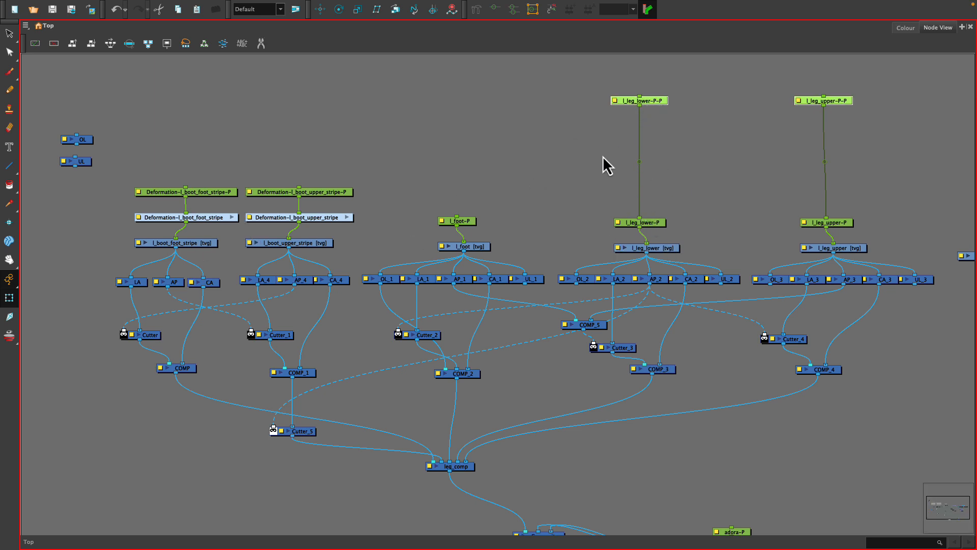
pyautogui.click(660, 100)
pyautogui.moveTo(660, 100); pyautogui.dragTo(654, 142)
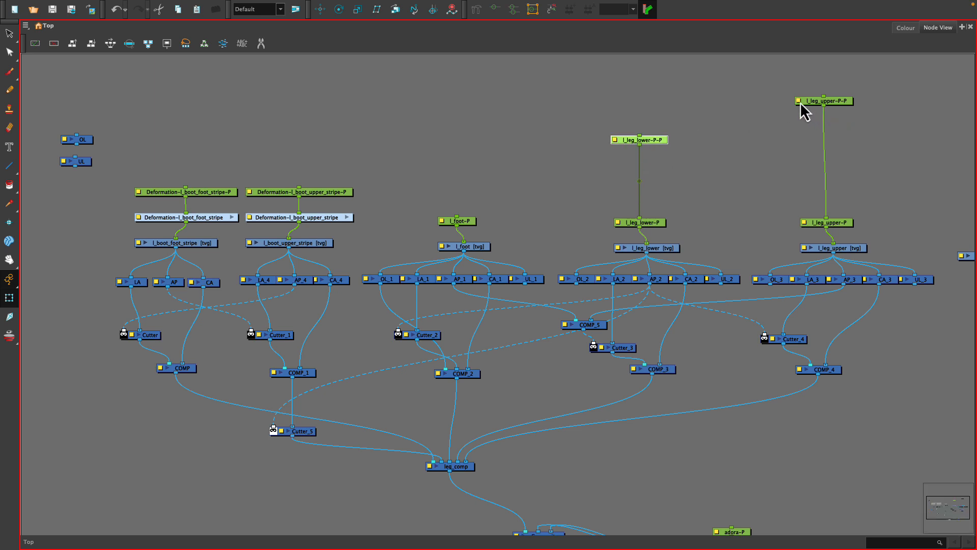
# Step: Rename the upper leg's topmost peg as l_leg_master-P
pyautogui.click(798, 101)
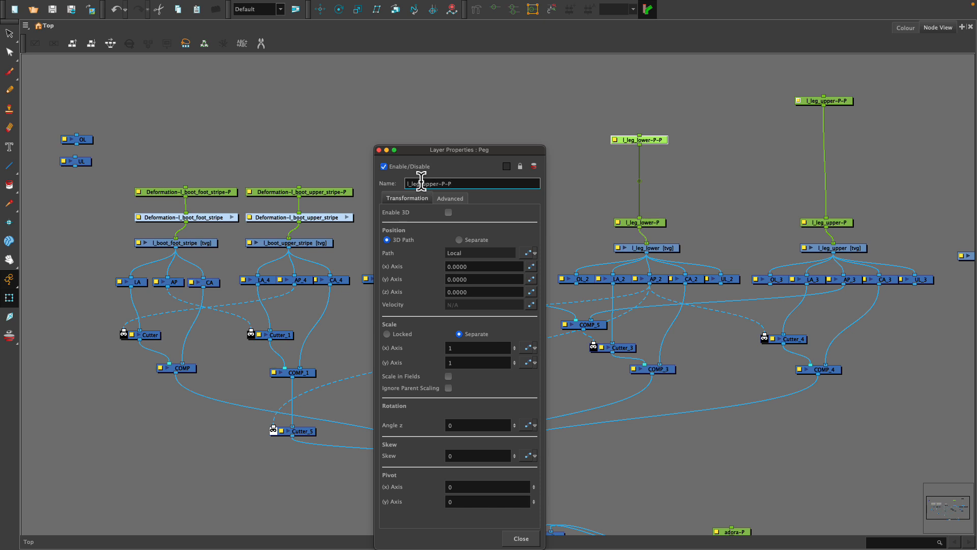
pyautogui.moveTo(421, 184); pyautogui.dragTo(445, 182)
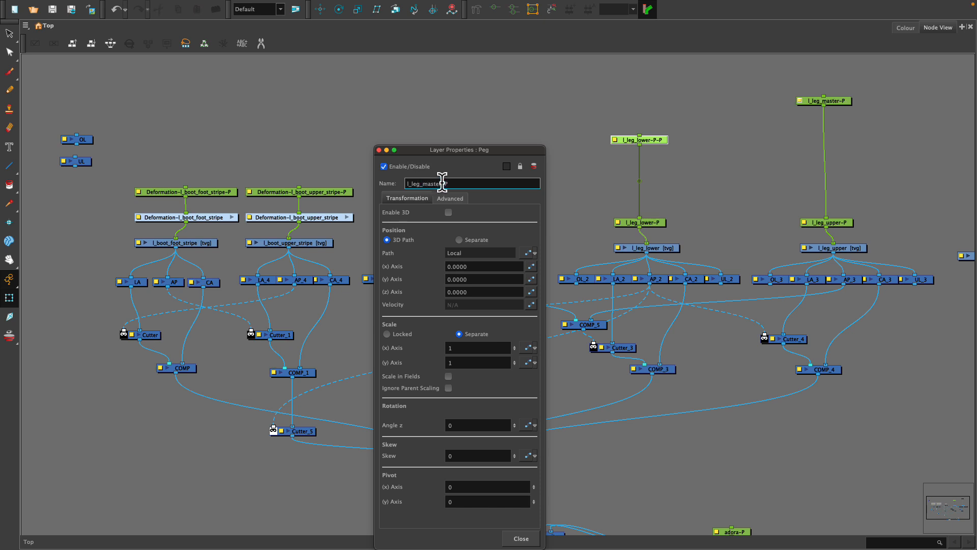
pyautogui.click(379, 150)
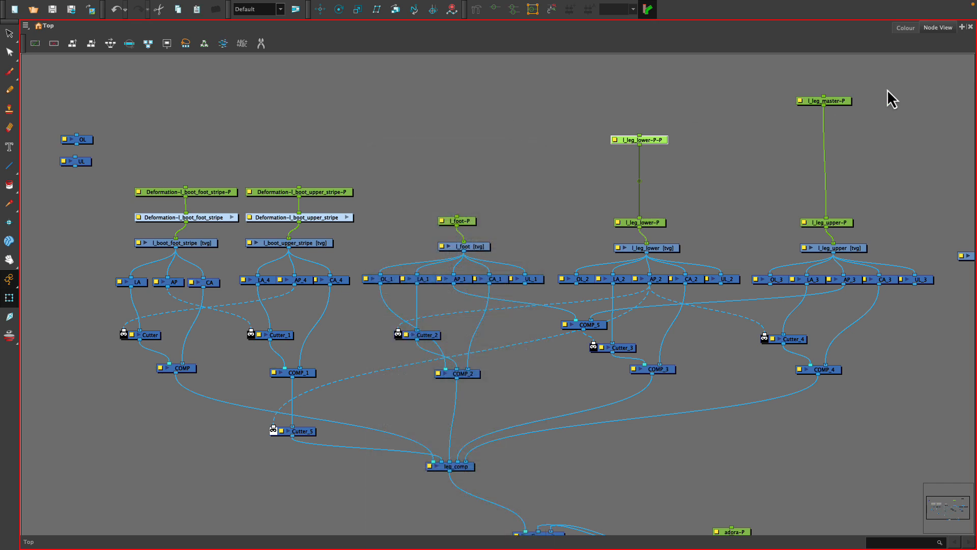
# Step: Connect l_leg_master-P to the lower leg's top peg and that peg to l_foot-P, and rename the lower leg's top peg l_leg_lower-master-P
pyautogui.moveTo(823, 106); pyautogui.dragTo(458, 219)
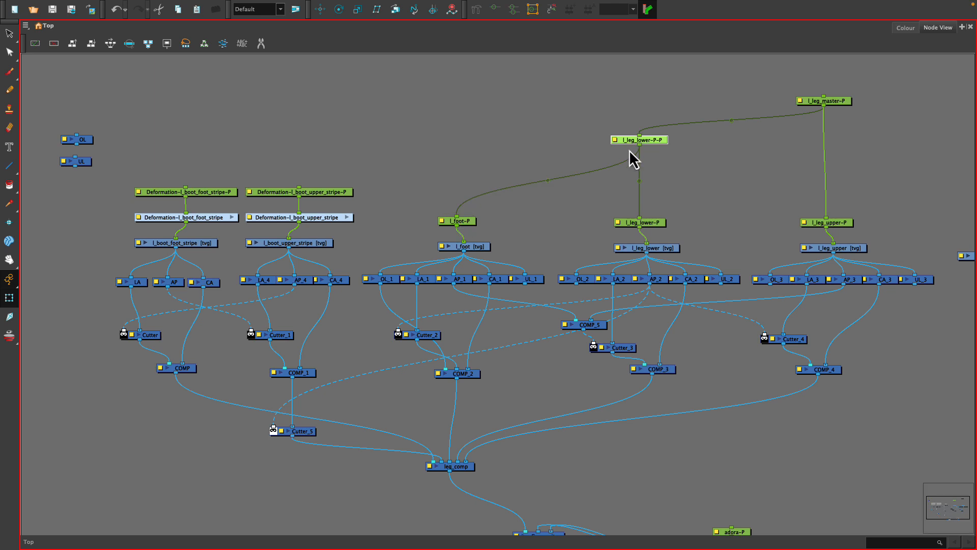
pyautogui.doubleClick(616, 141)
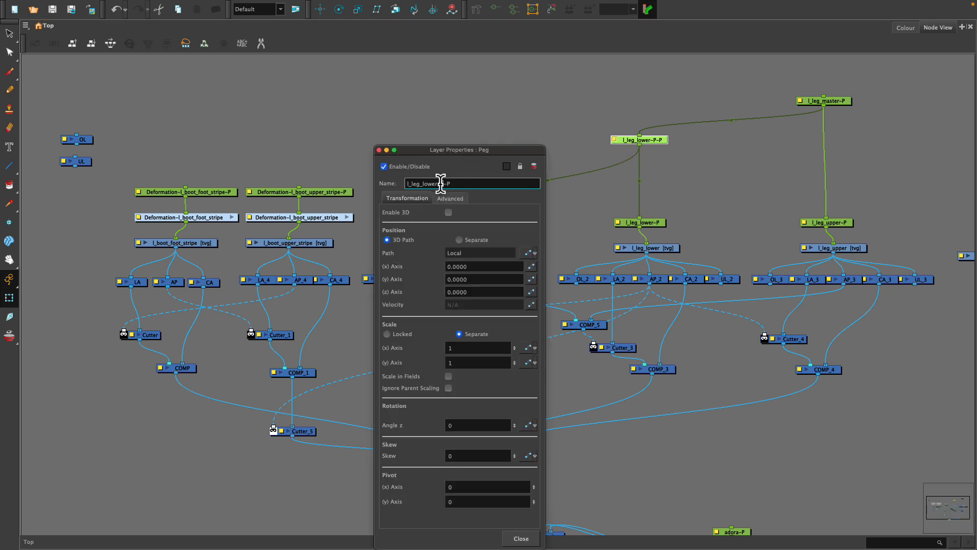
pyautogui.press('Return')
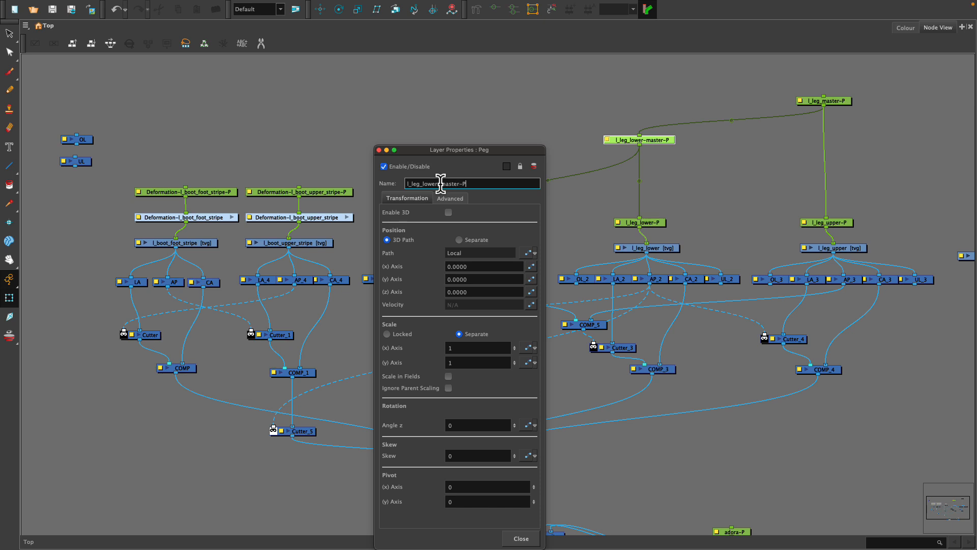
pyautogui.click(379, 151)
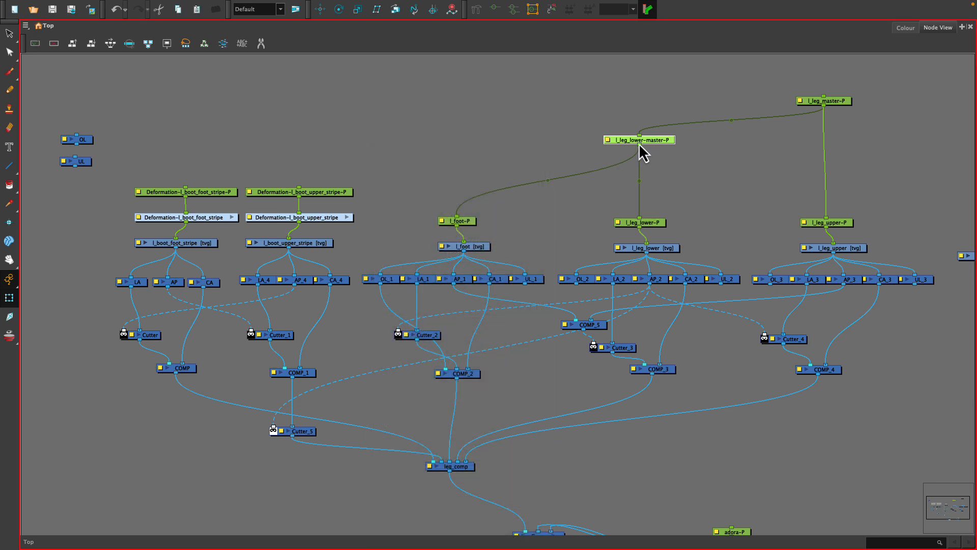
# Step: Connect l_leg_lower-master-P to the upper stripe deformation's peg, and the raised l_foot-P to the foot stripe deformation's peg
pyautogui.moveTo(640, 145); pyautogui.dragTo(298, 188)
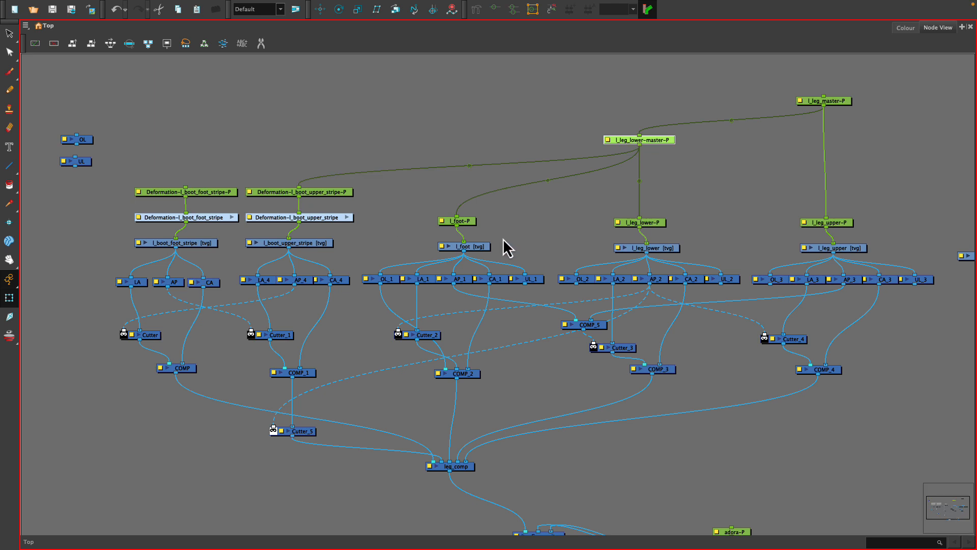
pyautogui.moveTo(465, 222); pyautogui.dragTo(471, 177)
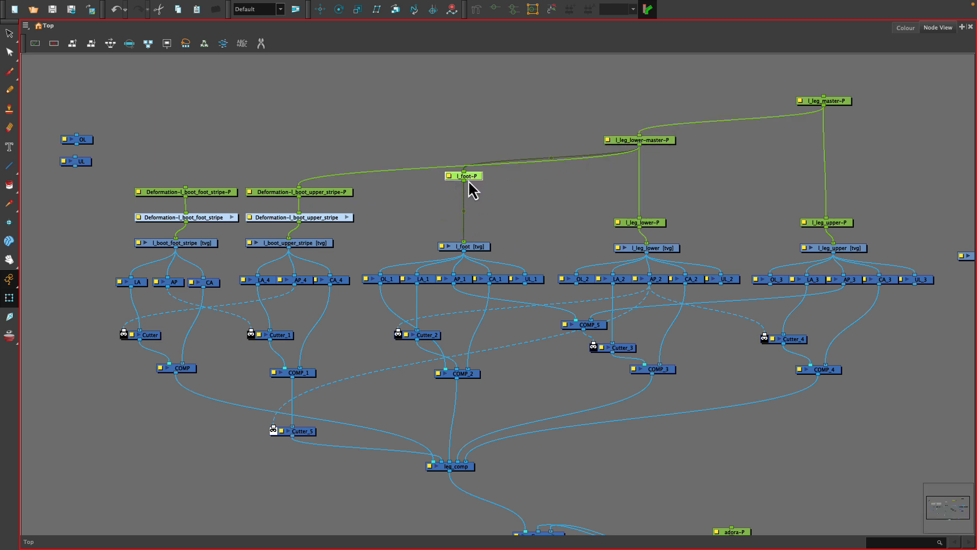
pyautogui.moveTo(464, 181); pyautogui.dragTo(185, 184)
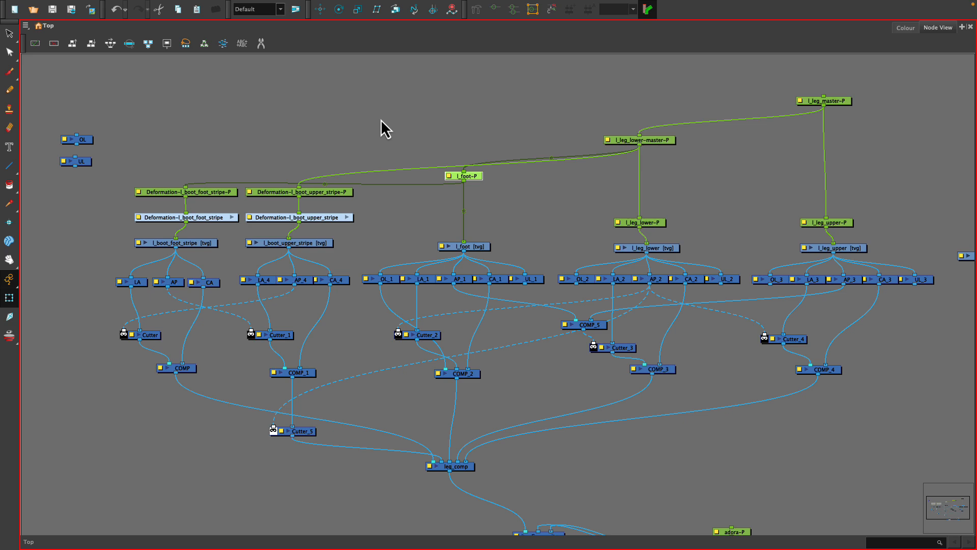
# Step: Restore the split workspace, expand the node network, and select the foot stripe deformation's peg to check which artwork it controls
pyautogui.press('super+f')
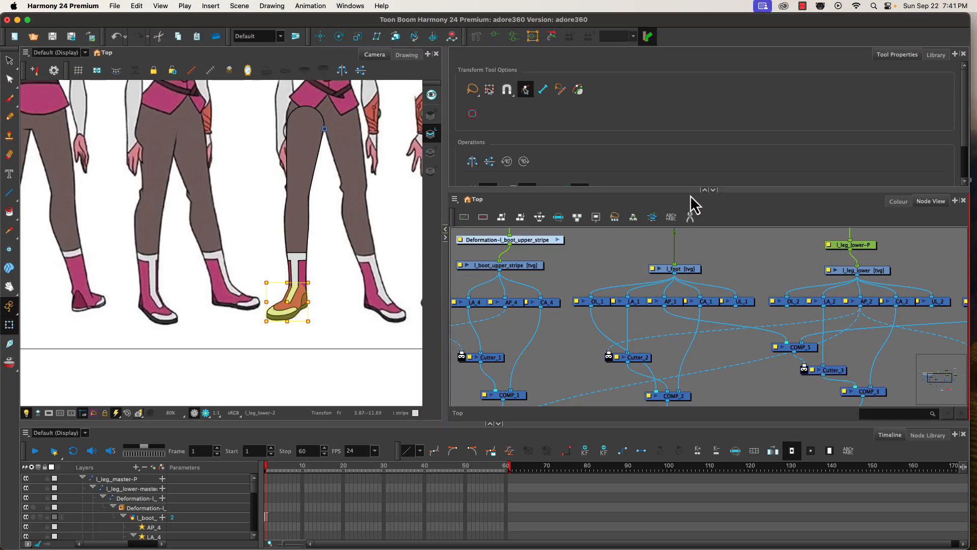
pyautogui.click(705, 190)
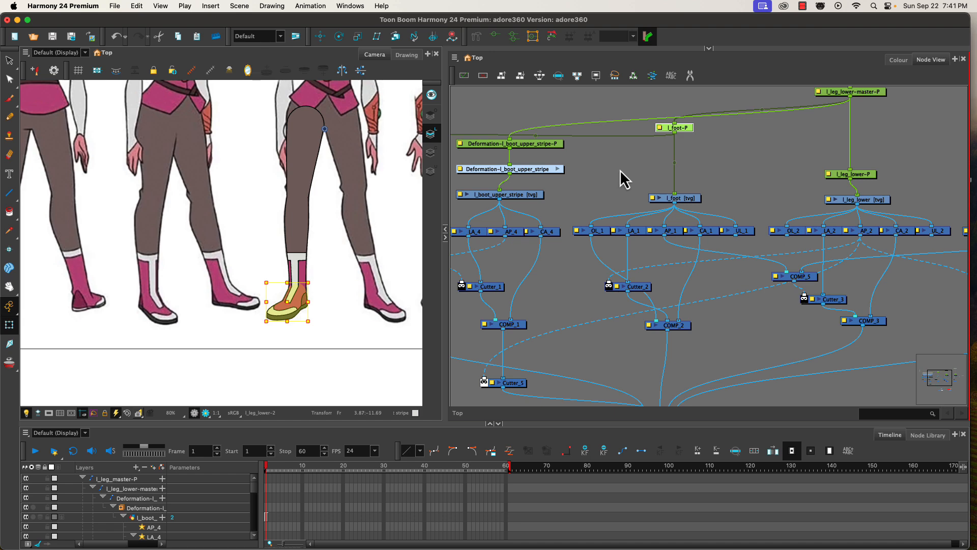
pyautogui.moveTo(613, 181); pyautogui.dragTo(757, 228)
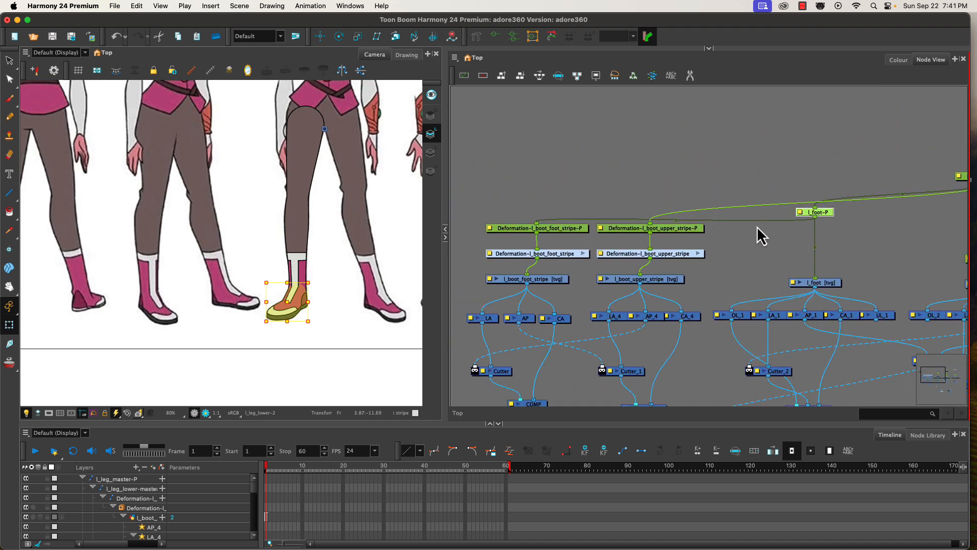
pyautogui.click(564, 233)
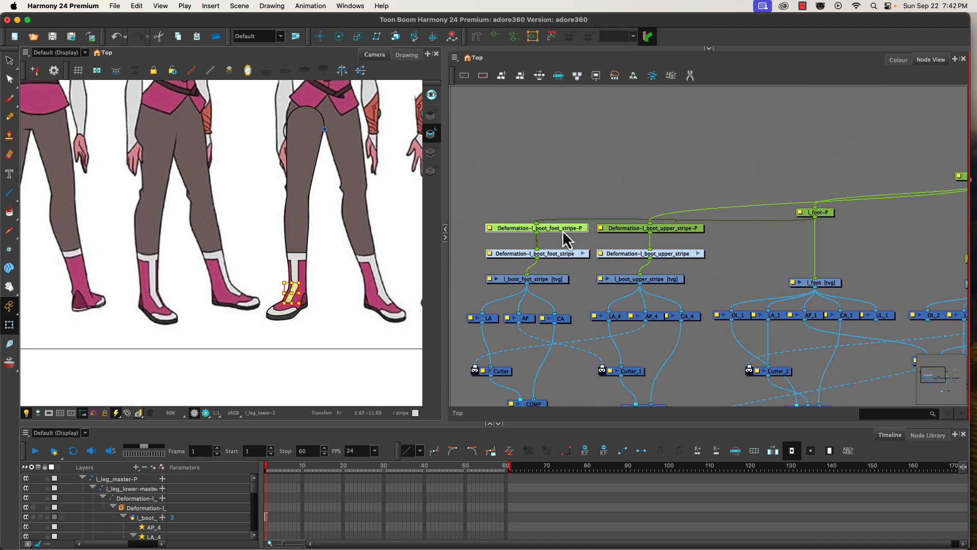
# Step: Move the pivot of l_foot-P from the crotch to the left ankle with the Rotate tool
pyautogui.click(821, 213)
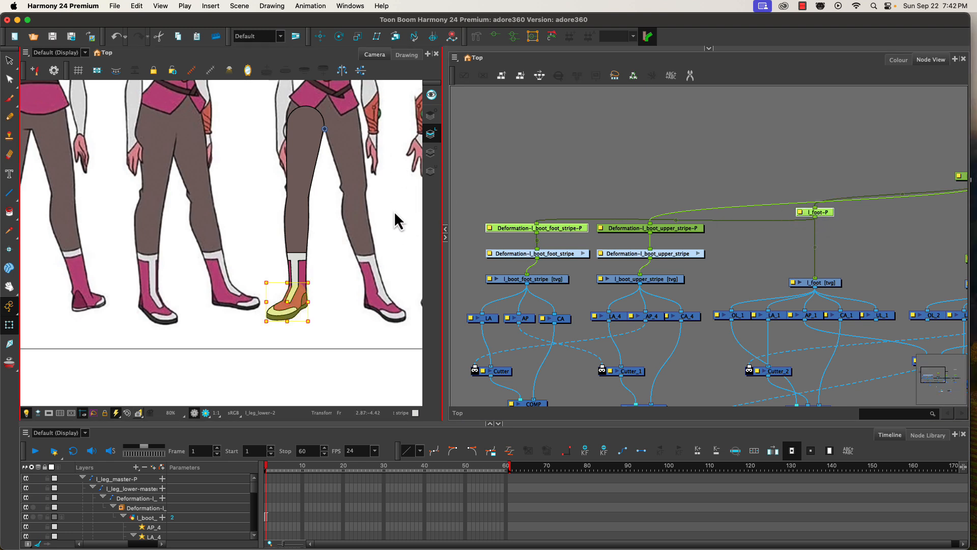
pyautogui.click(339, 36)
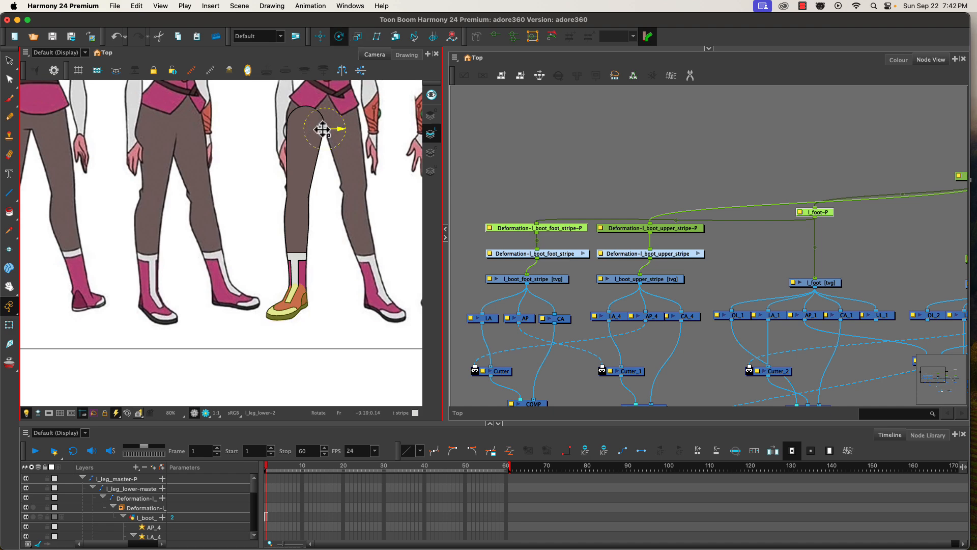
pyautogui.click(288, 287)
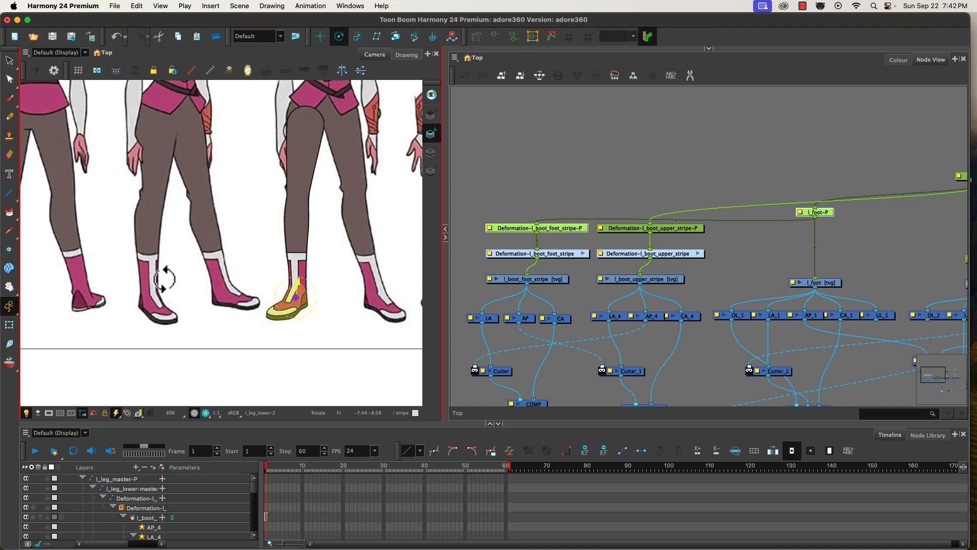
# Step: Enable the pivots drawing and reconnect it to the front of the main Composite so its guide circles overlay the character
pyautogui.moveTo(799, 344); pyautogui.dragTo(481, 118)
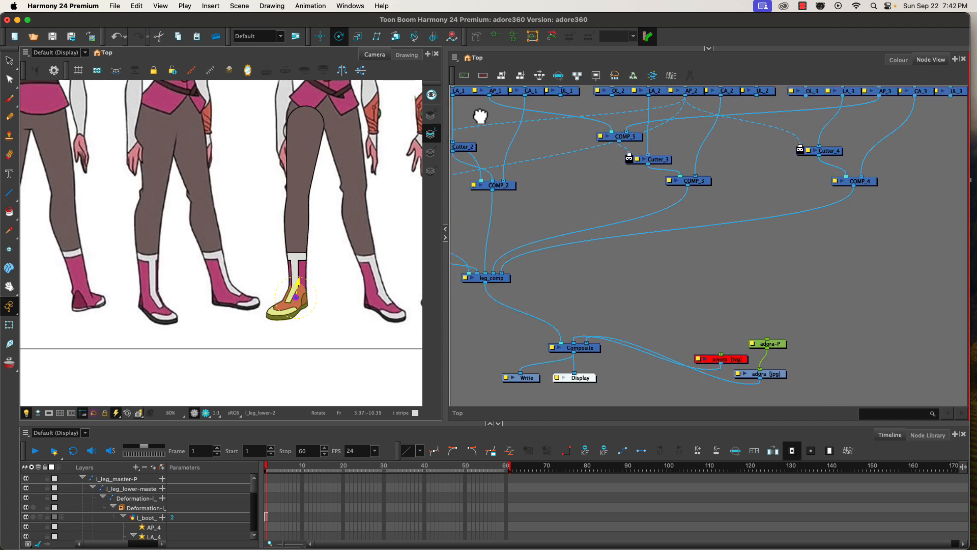
pyautogui.click(728, 363)
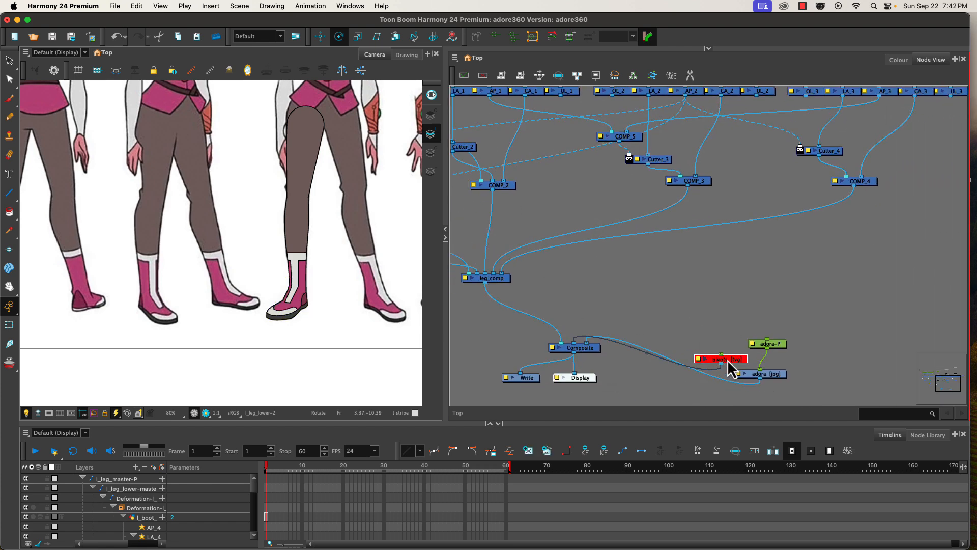
pyautogui.moveTo(577, 351)
pyautogui.mouseDown()
pyautogui.moveTo(545, 344)
pyautogui.moveTo(559, 344)
pyautogui.mouseUp()
pyautogui.moveTo(733, 367); pyautogui.dragTo(508, 362)
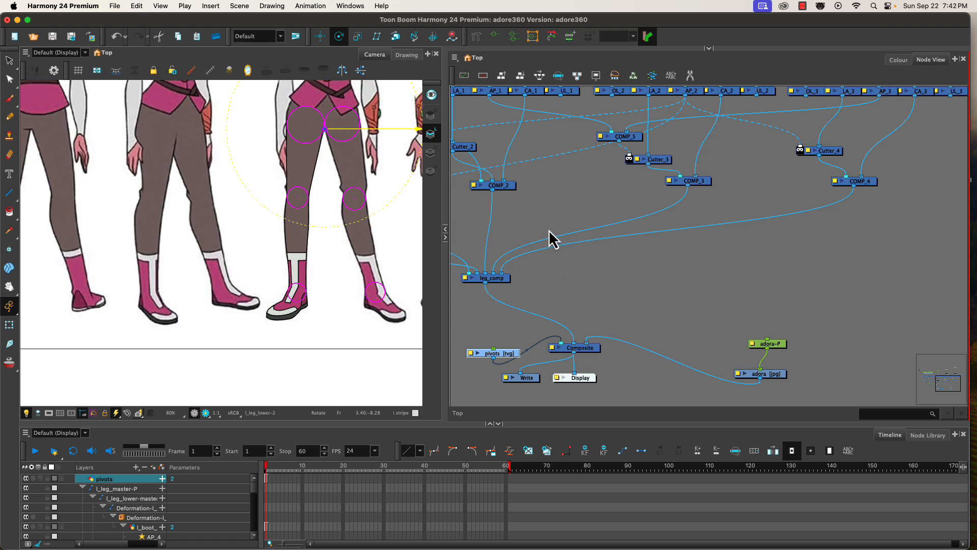
# Step: Select the foot stripe deformation's peg together with l_foot-P and align their pivot with the centre of the ankle guide circle
pyautogui.moveTo(547, 216); pyautogui.dragTo(765, 383)
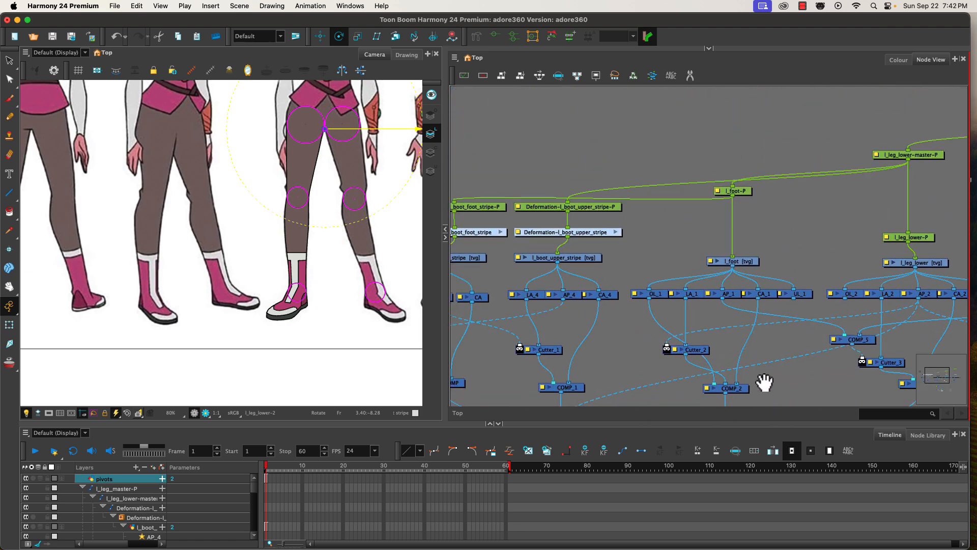
pyautogui.hscroll(-2, 514, 242)
pyautogui.scroll(1, 514, 242)
pyautogui.click(540, 240)
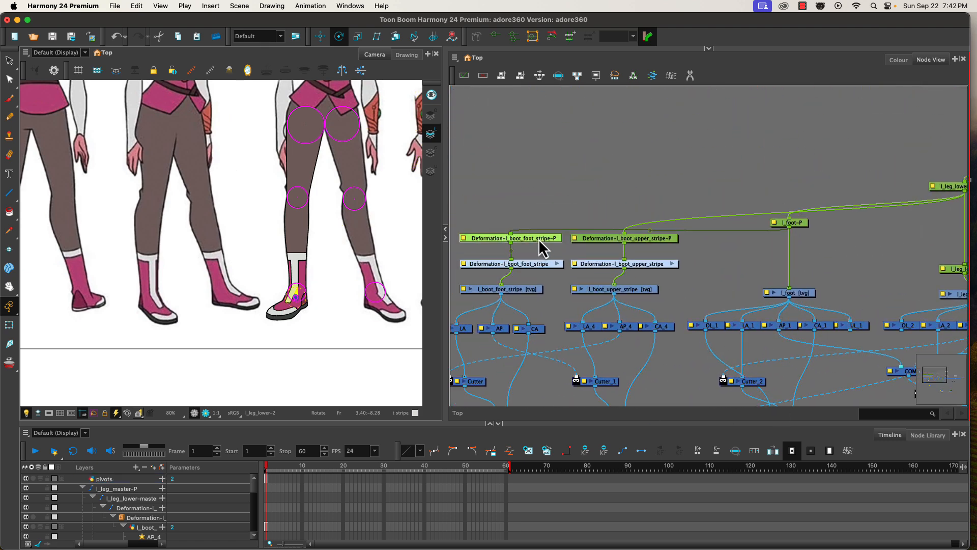
pyautogui.click(799, 225)
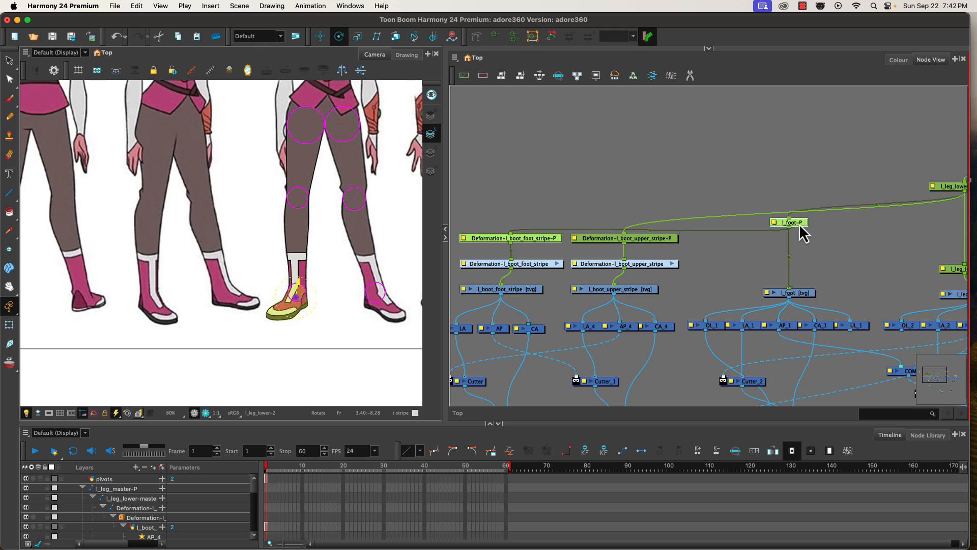
pyautogui.scroll(2, 293, 293)
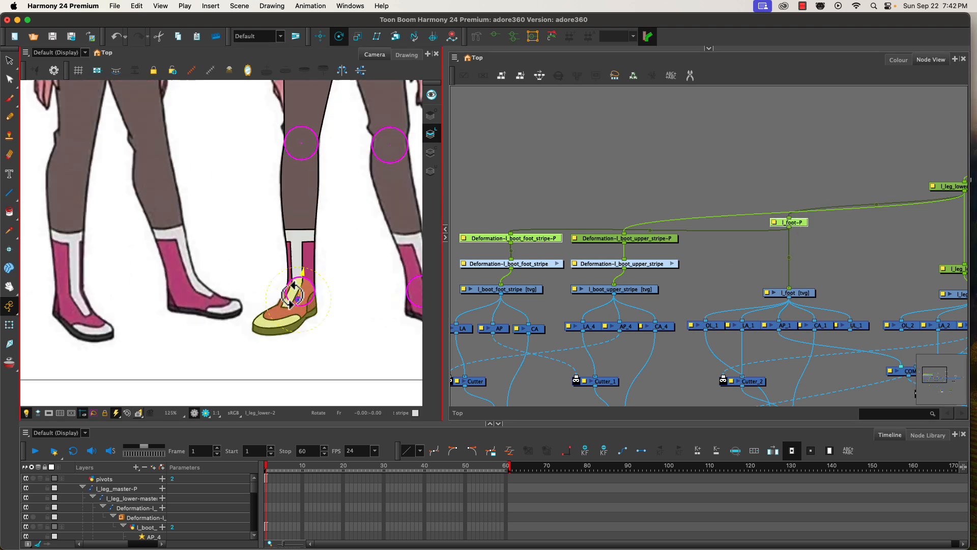
pyautogui.scroll(6, 293, 293)
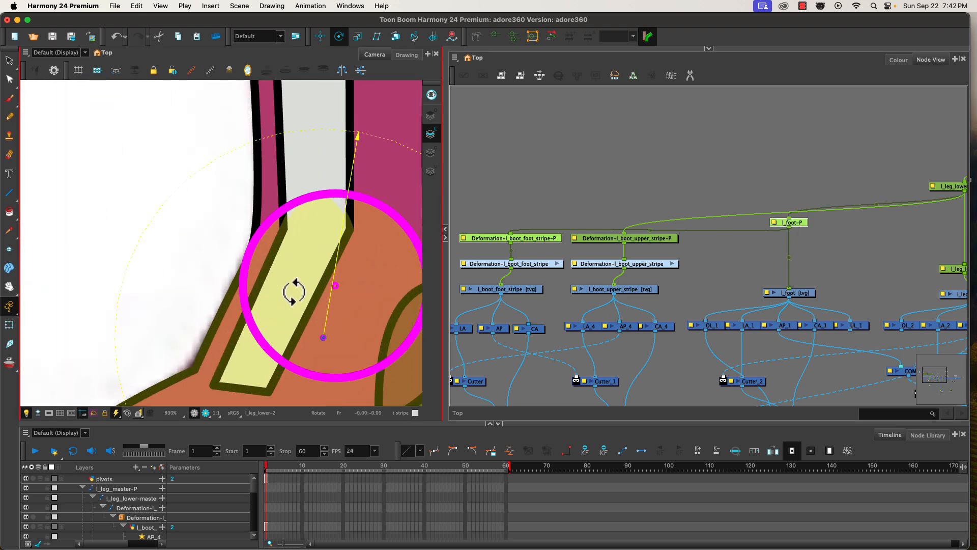
pyautogui.scroll(1, 293, 292)
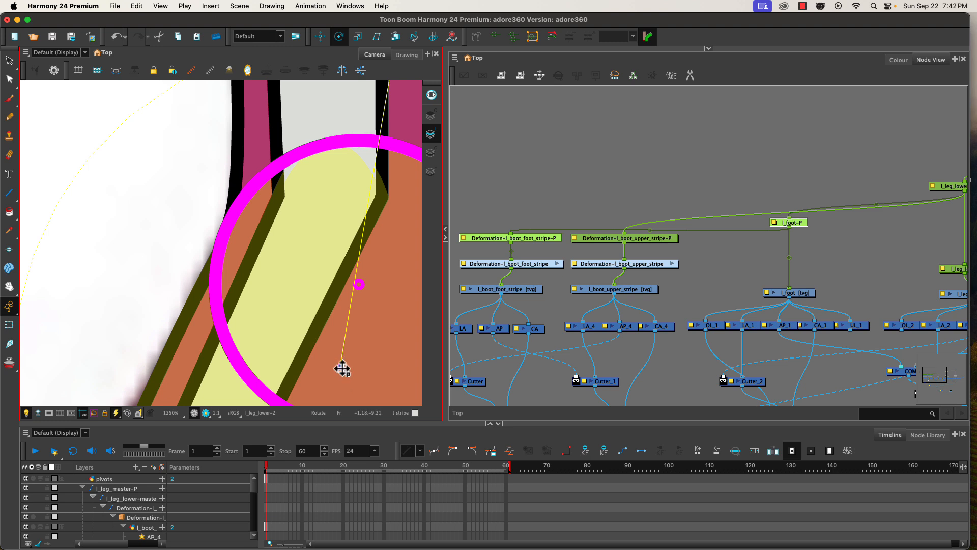
pyautogui.scroll(3, 361, 294)
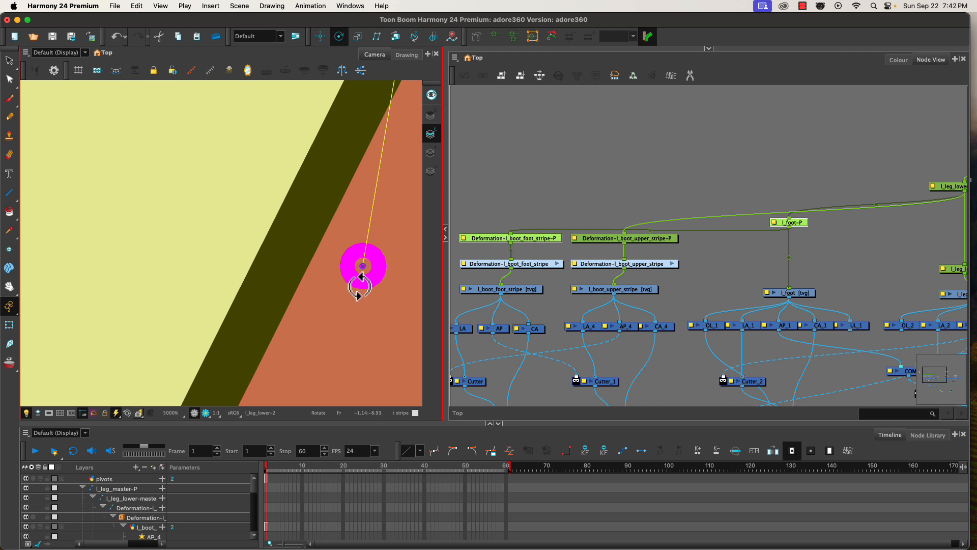
pyautogui.scroll(-2, 360, 277)
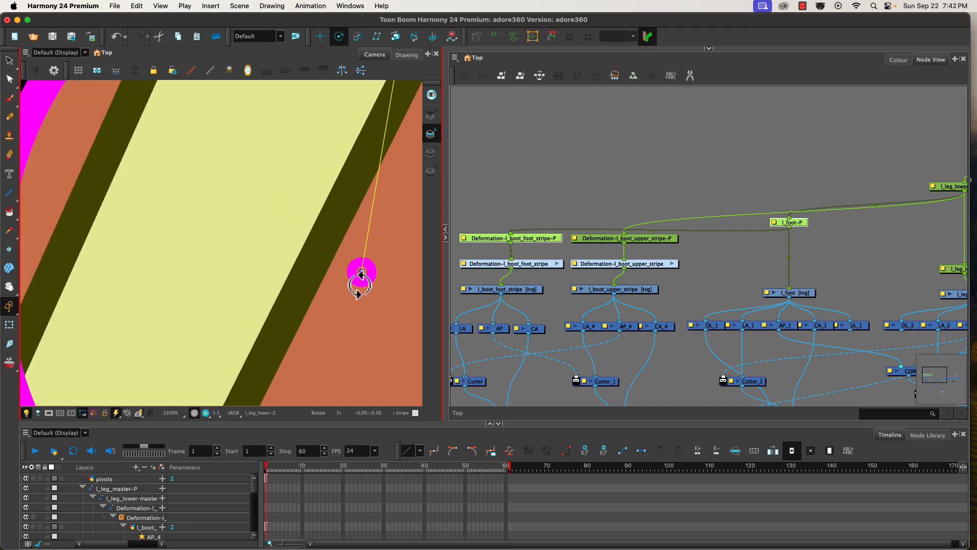
pyautogui.scroll(-1, 358, 285)
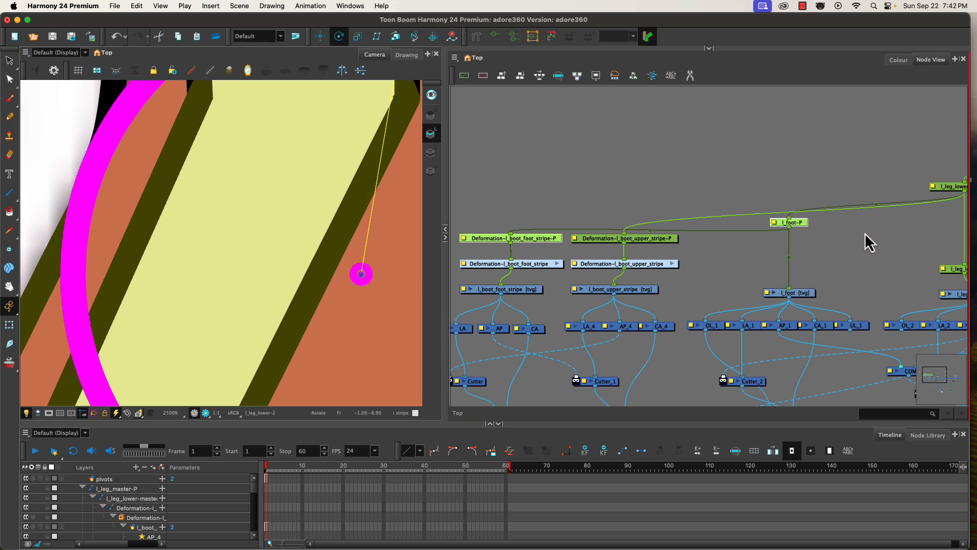
# Step: Select the upper stripe deformation's peg together with l_leg_lower-master-P and place their pivot at the centre of the left knee guide circle
pyautogui.moveTo(865, 233); pyautogui.dragTo(789, 270)
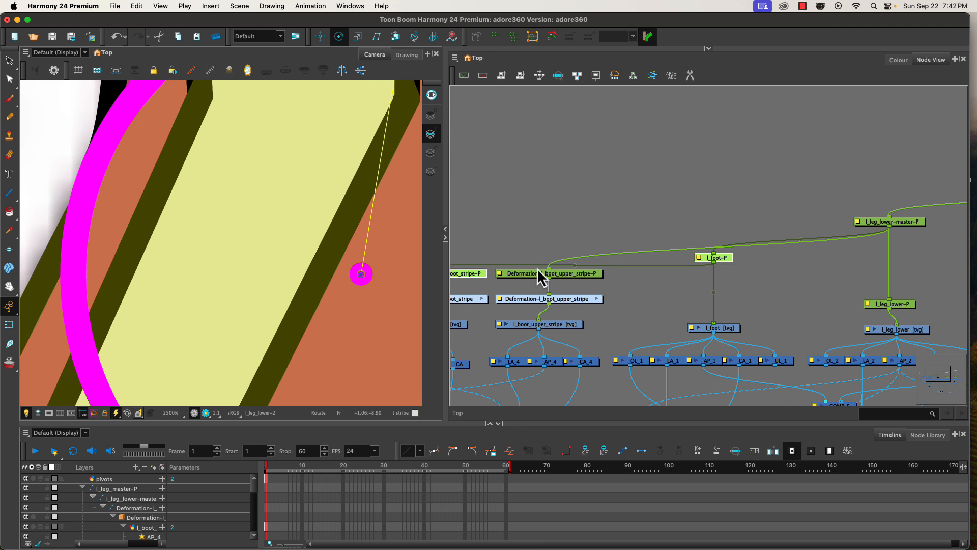
pyautogui.click(559, 275)
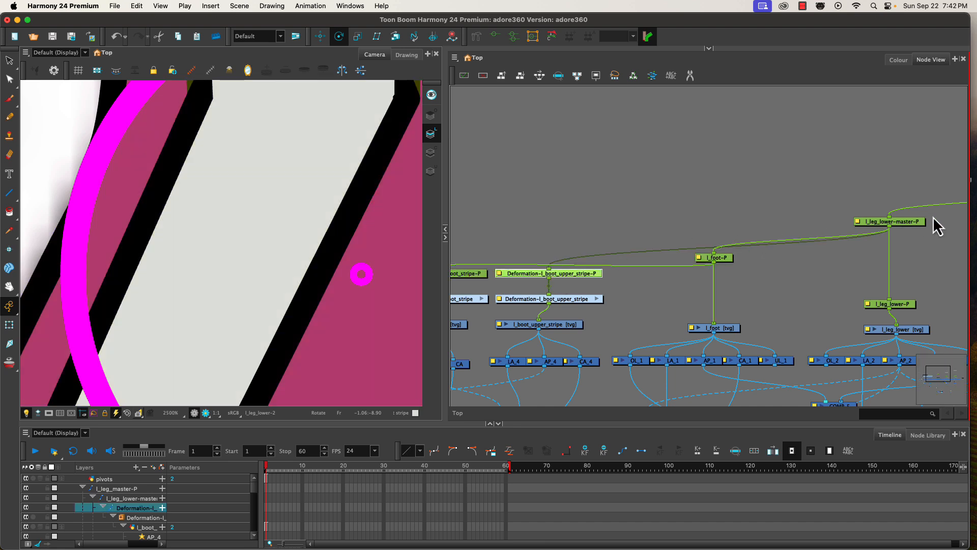
pyautogui.click(905, 224)
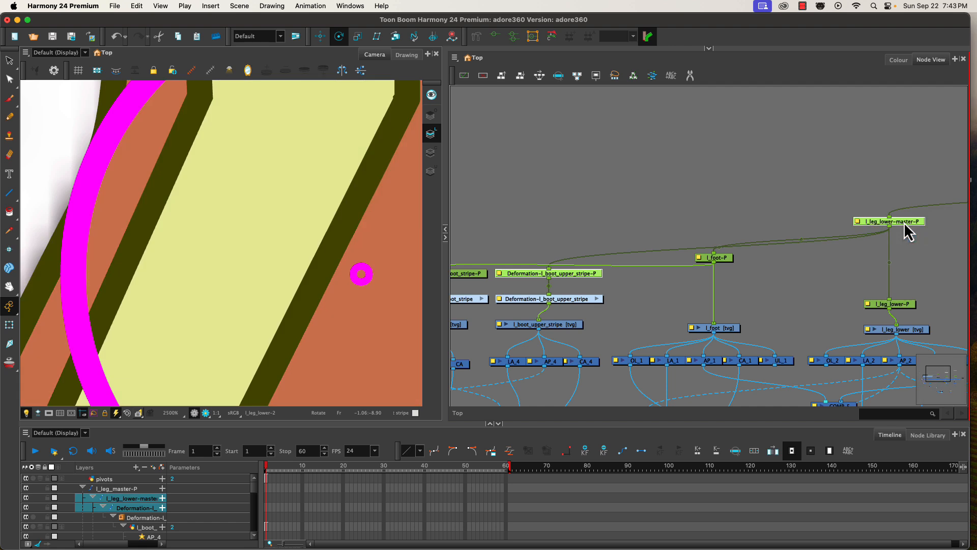
pyautogui.scroll(-4, 229, 273)
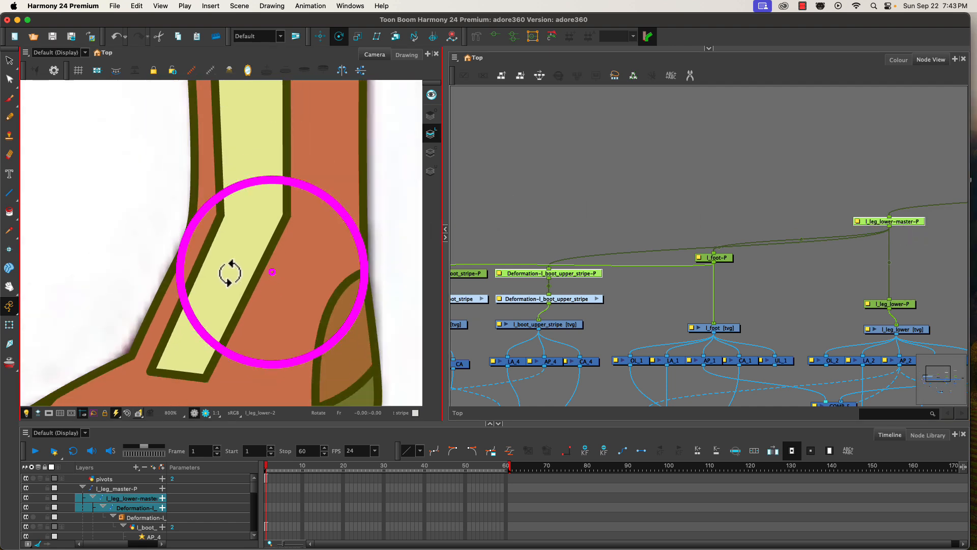
pyautogui.scroll(-5, 229, 273)
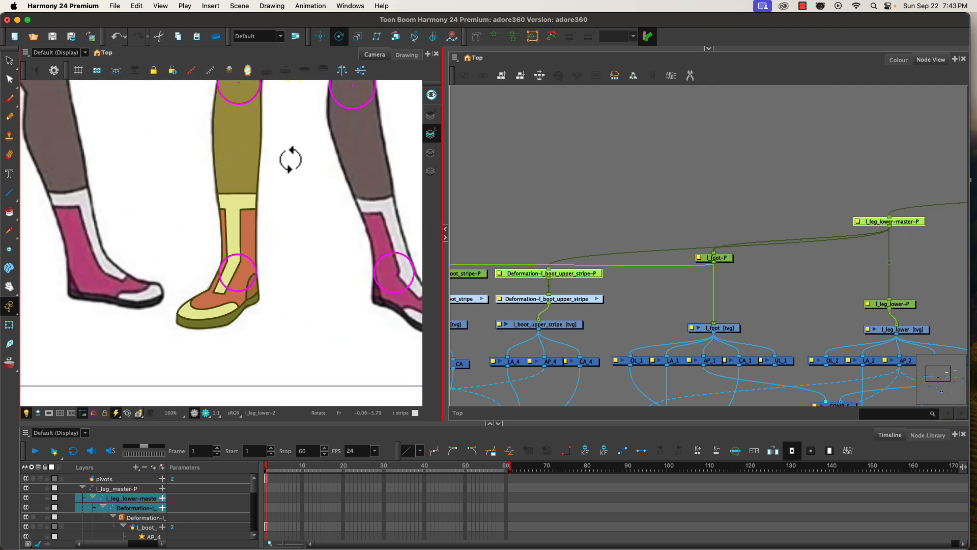
pyautogui.moveTo(290, 159); pyautogui.dragTo(300, 355)
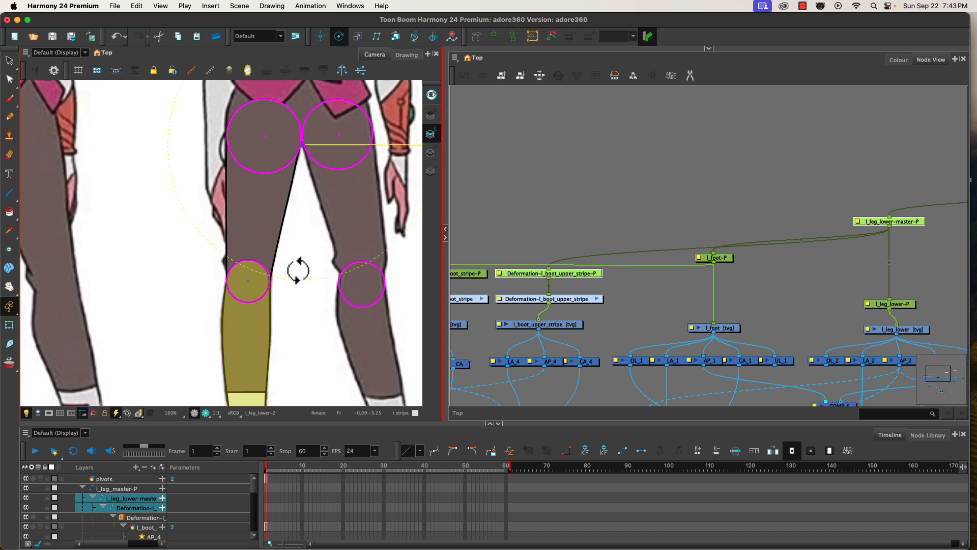
pyautogui.click(245, 282)
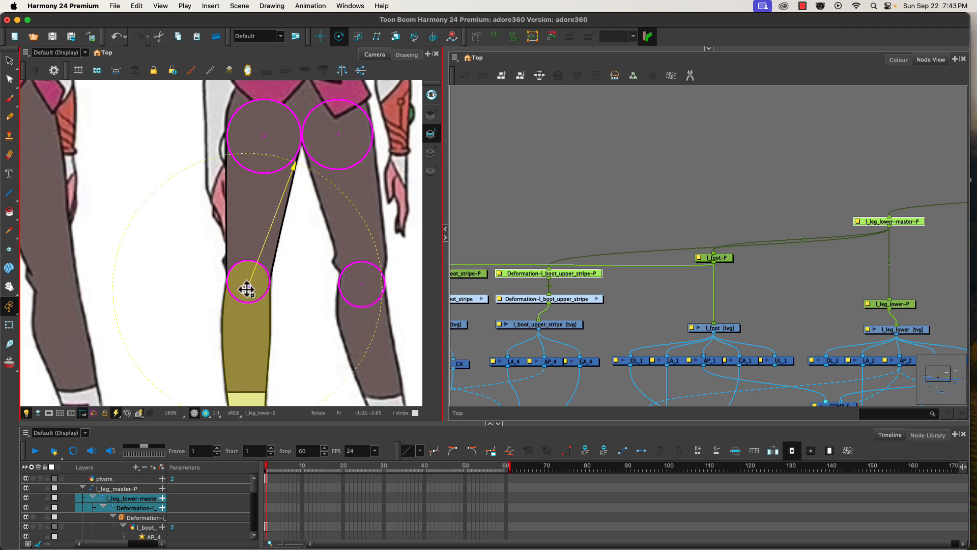
pyautogui.scroll(3, 245, 283)
pyautogui.scroll(5, 247, 282)
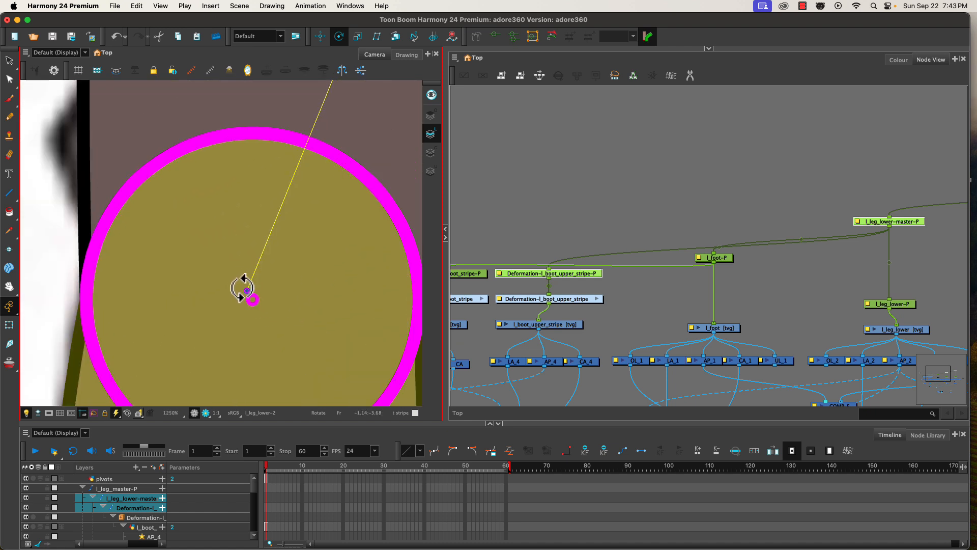
pyautogui.moveTo(246, 292); pyautogui.dragTo(251, 298)
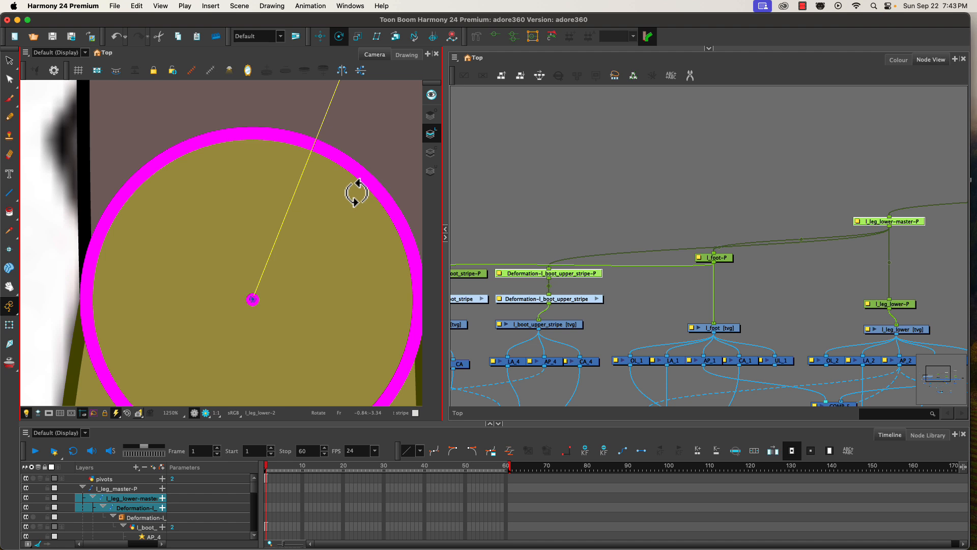
# Step: Select l_leg_master-P together with l_leg_upper-P and place their pivot at the centre of the left hip guide circle
pyautogui.moveTo(558, 192); pyautogui.dragTo(299, 206)
pyautogui.moveTo(771, 145); pyautogui.dragTo(859, 320)
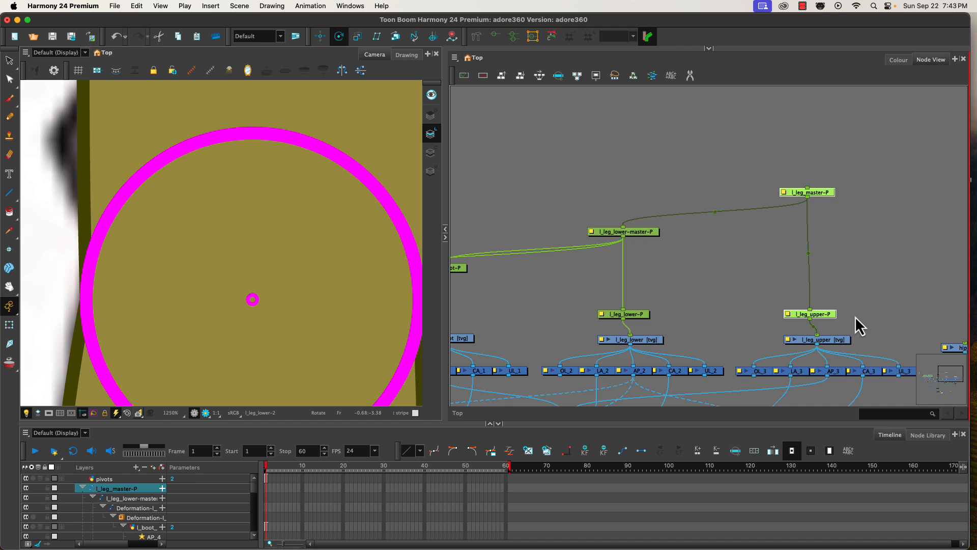
pyautogui.scroll(-7, 157, 279)
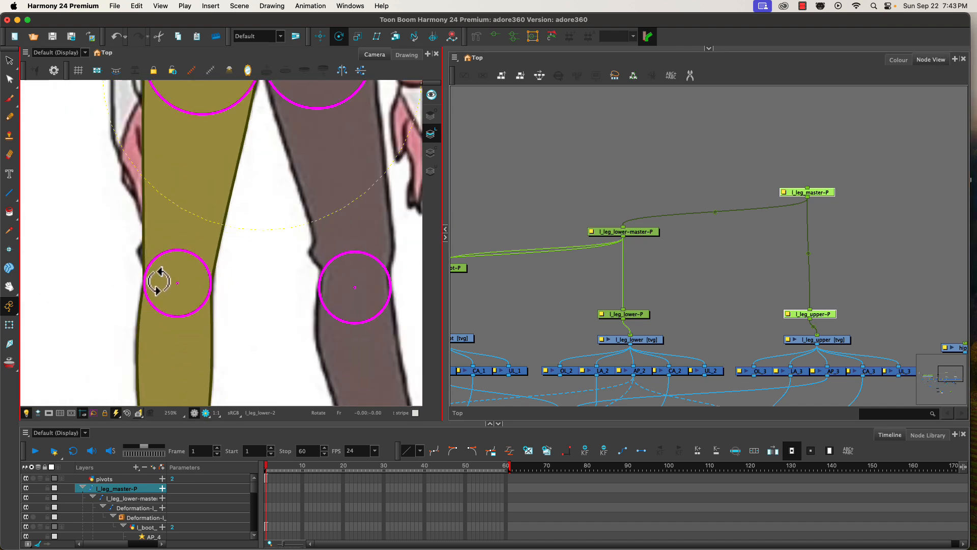
pyautogui.moveTo(231, 177); pyautogui.dragTo(252, 382)
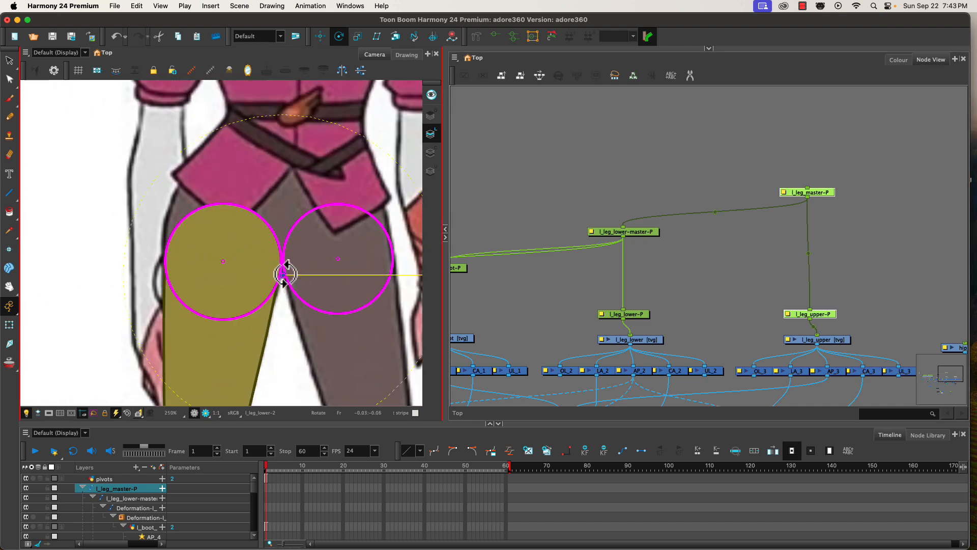
pyautogui.moveTo(283, 274); pyautogui.dragTo(222, 263)
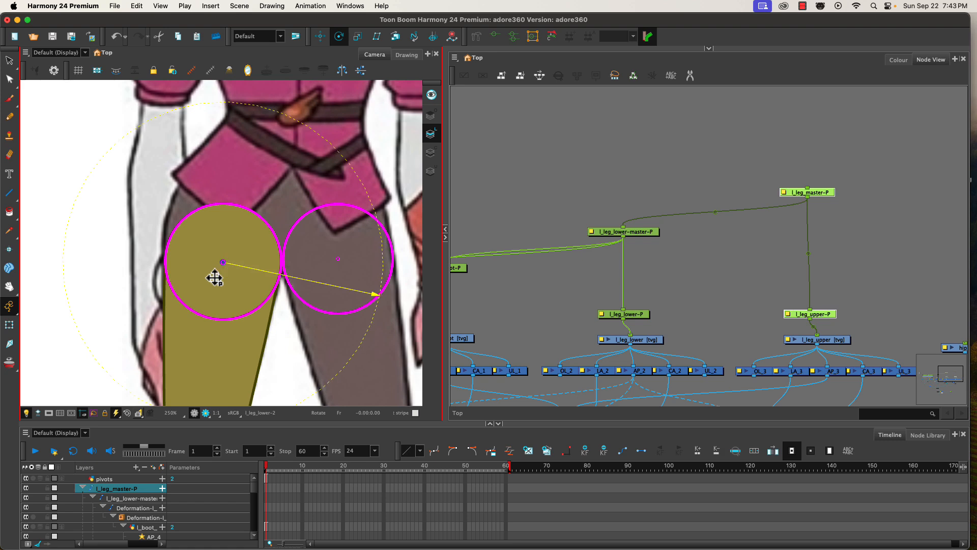
pyautogui.scroll(4, 199, 309)
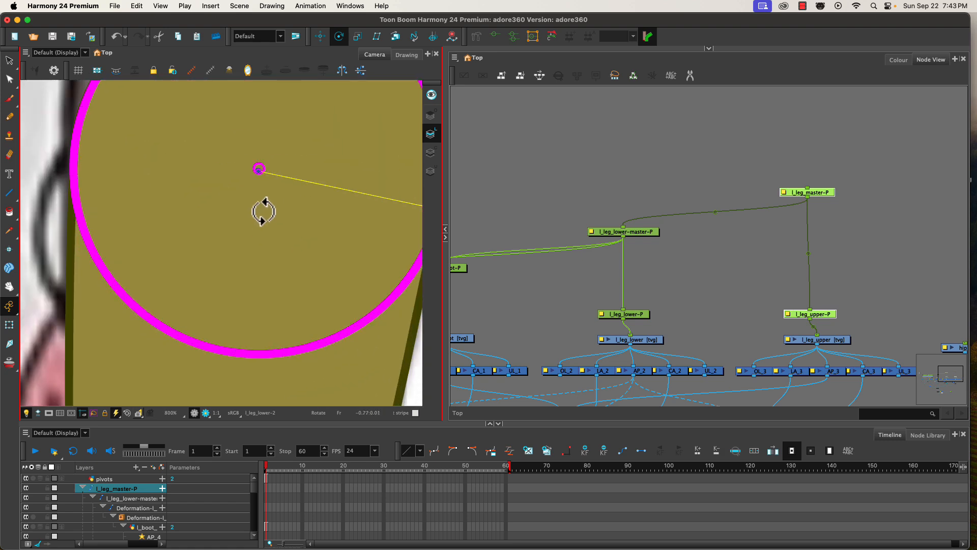
pyautogui.moveTo(262, 212)
pyautogui.mouseDown()
pyautogui.moveTo(262, 309)
pyautogui.moveTo(263, 277)
pyautogui.mouseUp()
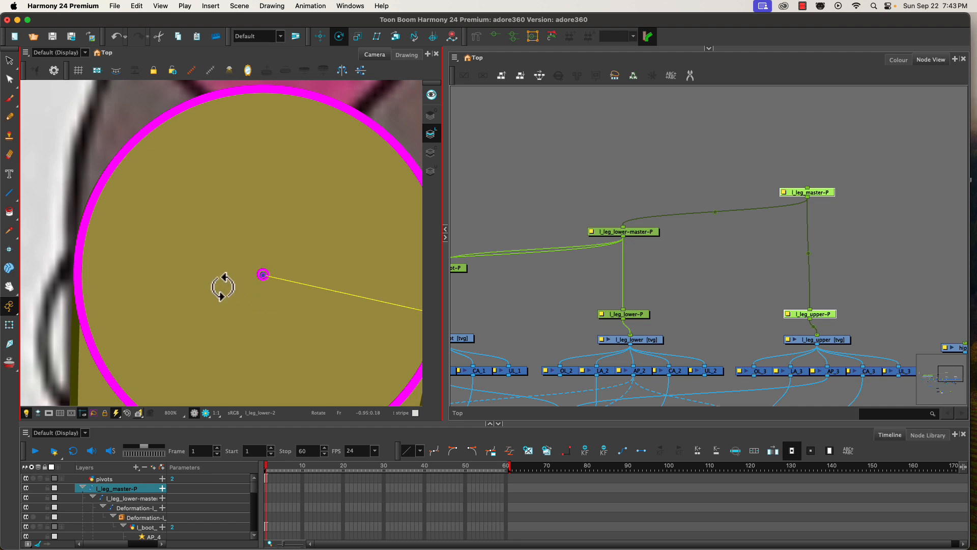
pyautogui.moveTo(262, 277); pyautogui.dragTo(262, 277)
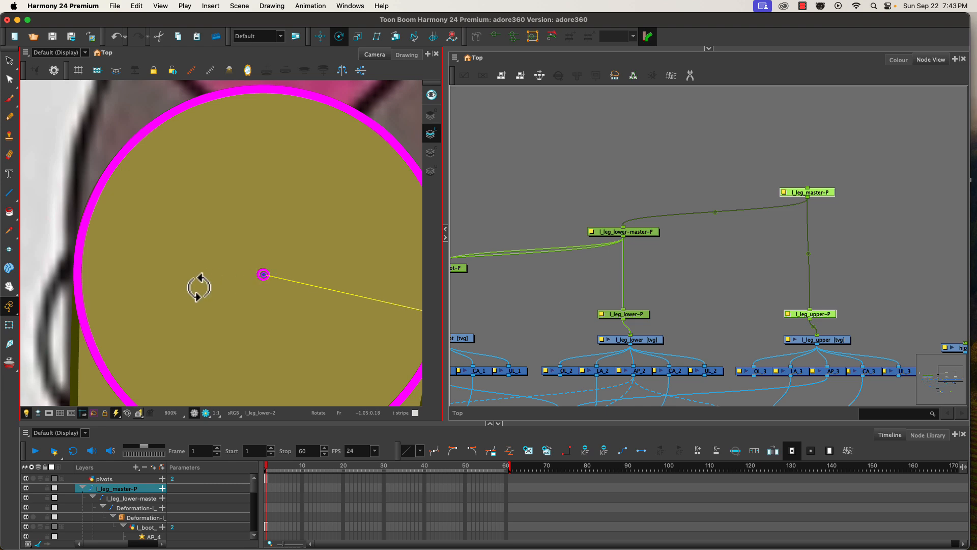
pyautogui.scroll(-8, 316, 361)
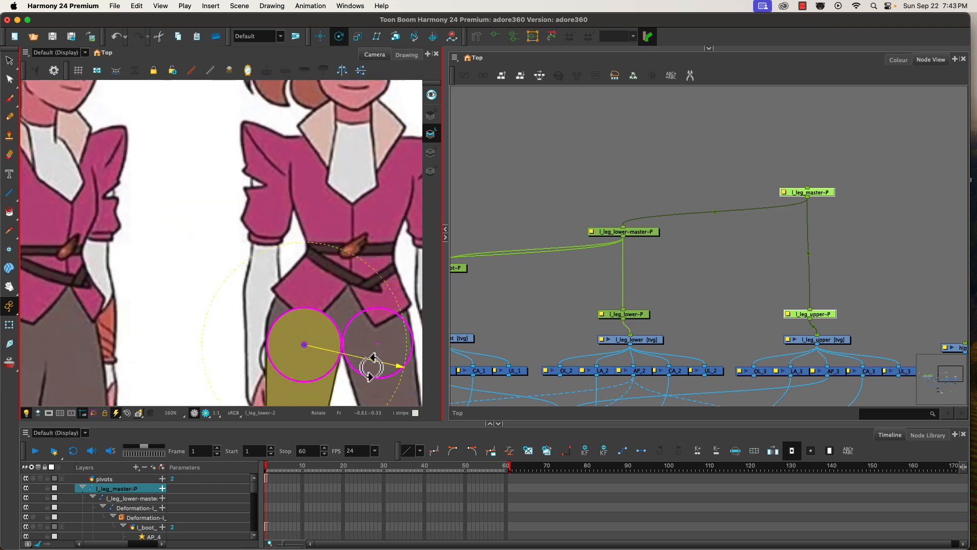
# Step: Disable the pivots drawing to hide the guide circles and bring the character's full legs into view
pyautogui.moveTo(541, 327); pyautogui.dragTo(833, 6)
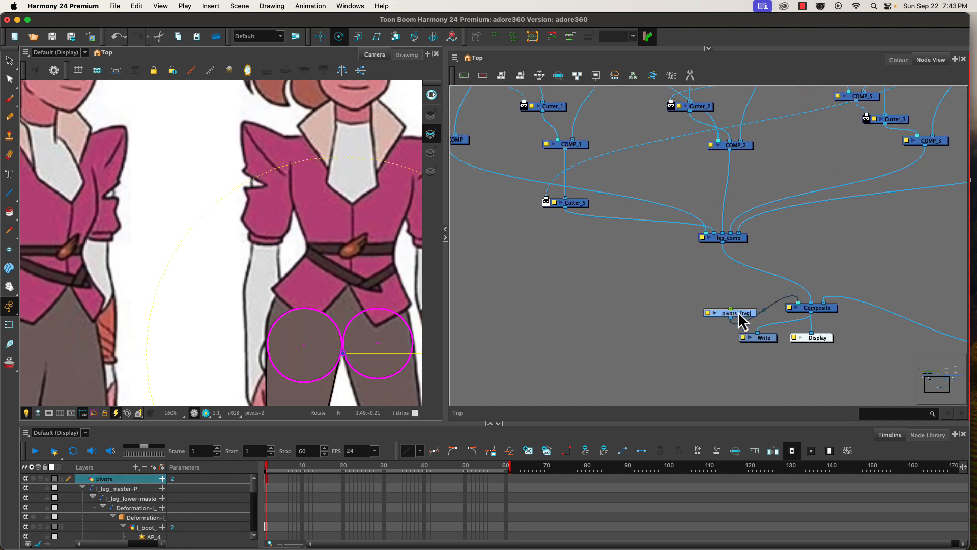
pyautogui.press('d')
pyautogui.scroll(-5, 233, 328)
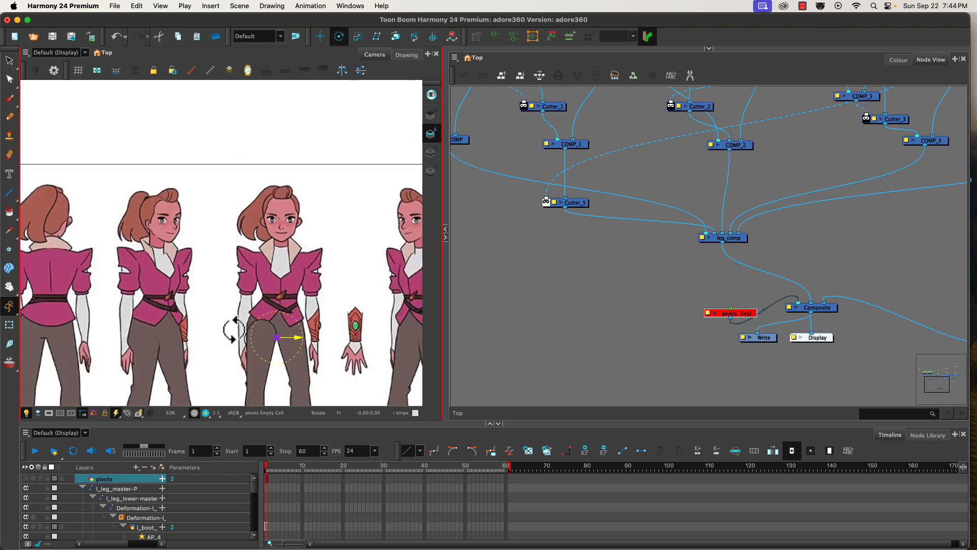
pyautogui.moveTo(219, 332); pyautogui.dragTo(235, 169)
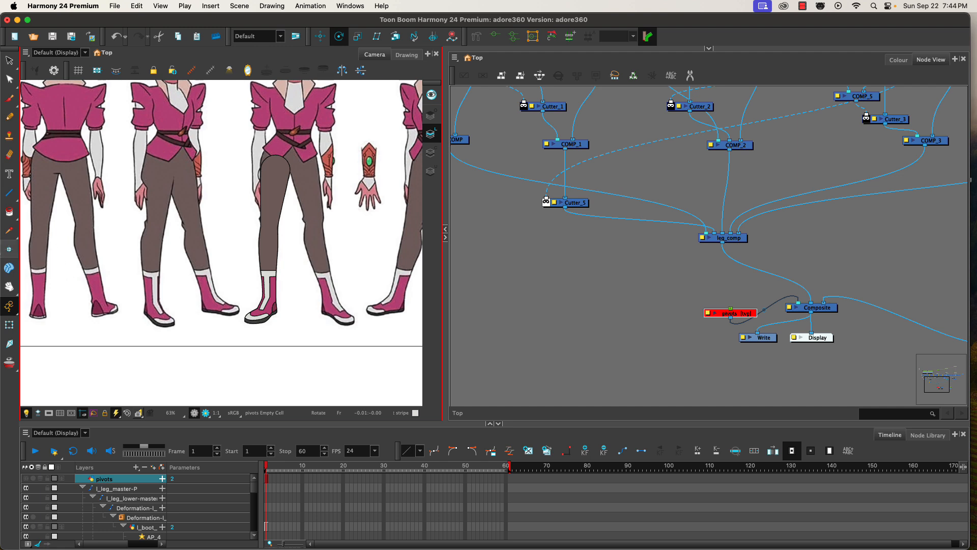
# Step: Select l_leg_master-P from the left upper leg with the Transform tool and rotate the whole leg about the hip toward the other leg
pyautogui.click(8, 325)
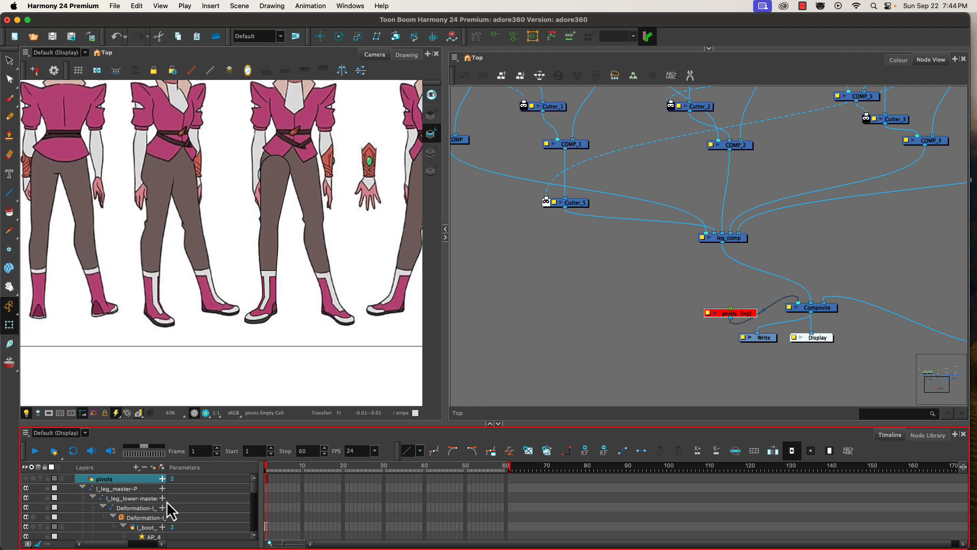
pyautogui.click(287, 180)
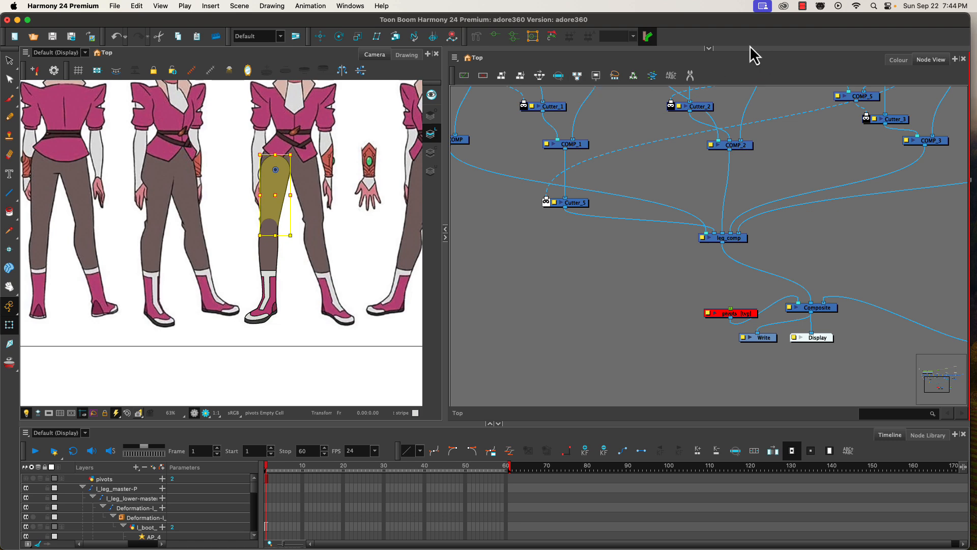
pyautogui.click(710, 50)
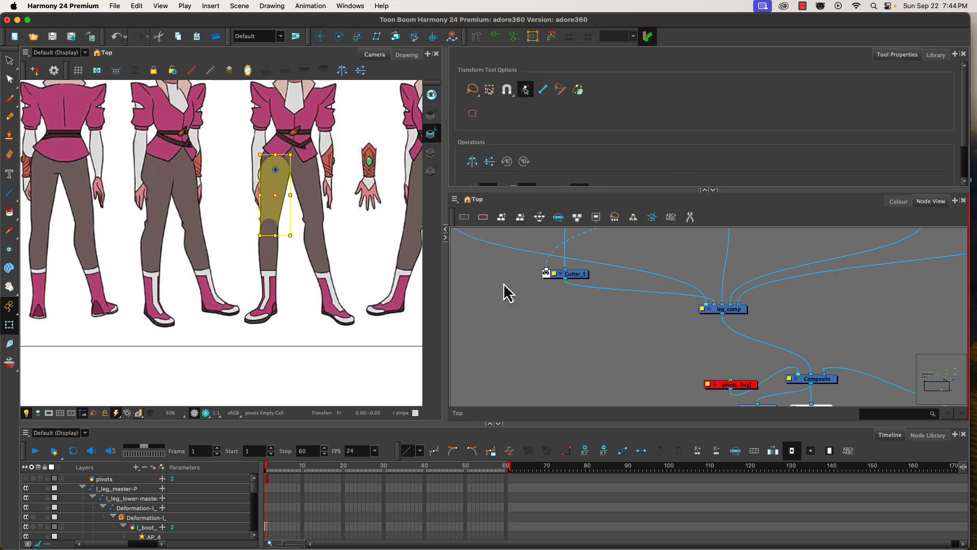
pyautogui.moveTo(621, 306); pyautogui.dragTo(578, 458)
pyautogui.moveTo(530, 231); pyautogui.dragTo(541, 301)
pyautogui.moveTo(731, 265); pyautogui.dragTo(493, 334)
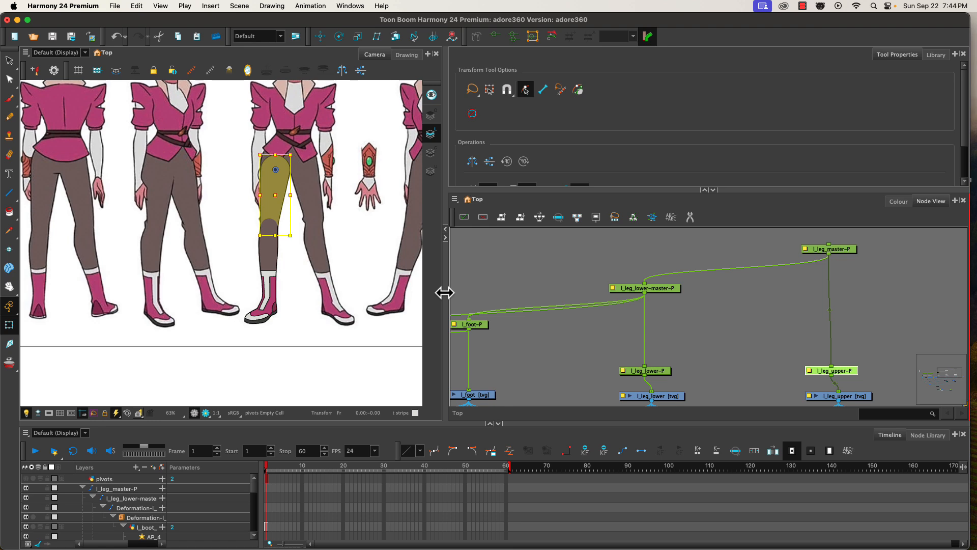
pyautogui.press('b')
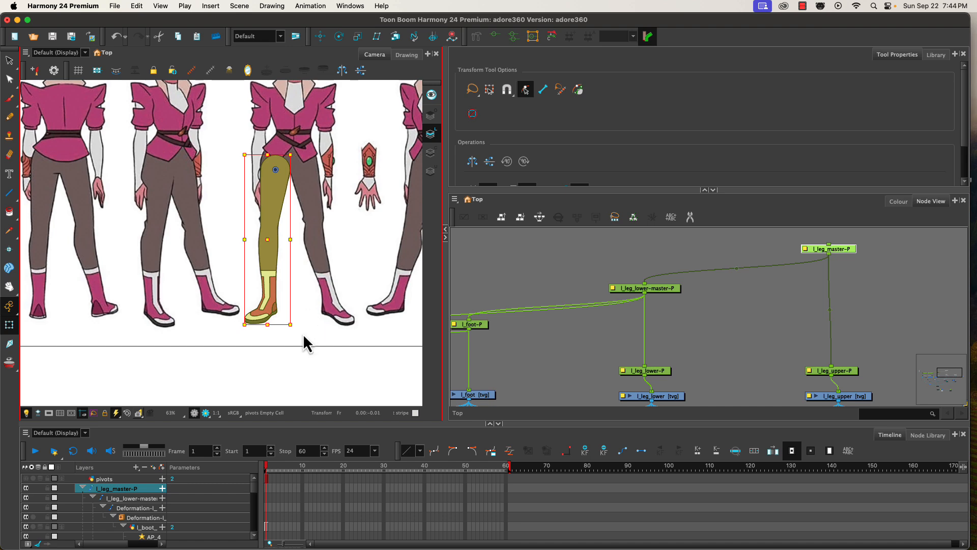
pyautogui.moveTo(300, 331); pyautogui.dragTo(336, 326)
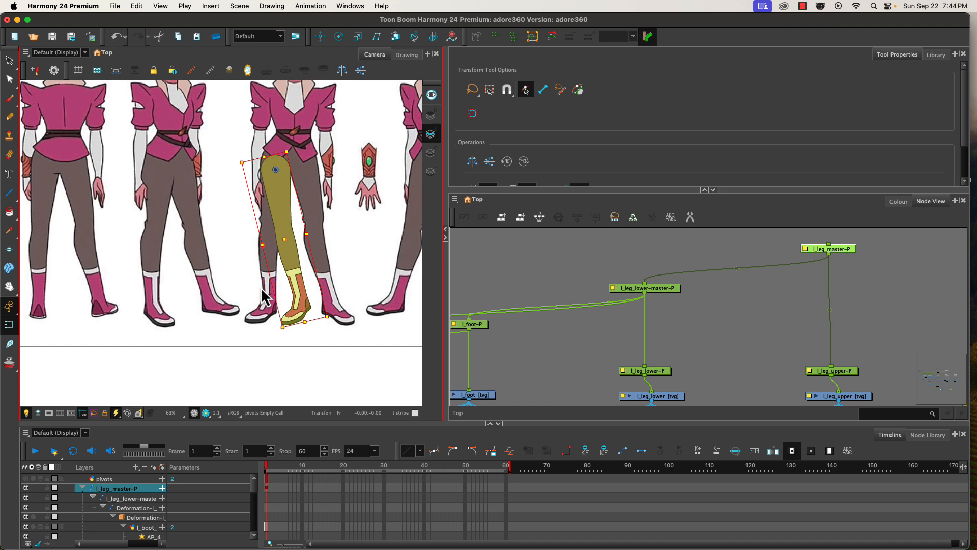
# Step: Bend the lower leg at the knee with l_leg_lower-master-P, and swing the whole leg back the opposite way with l_leg_master-P
pyautogui.click(291, 252)
pyautogui.click(290, 252)
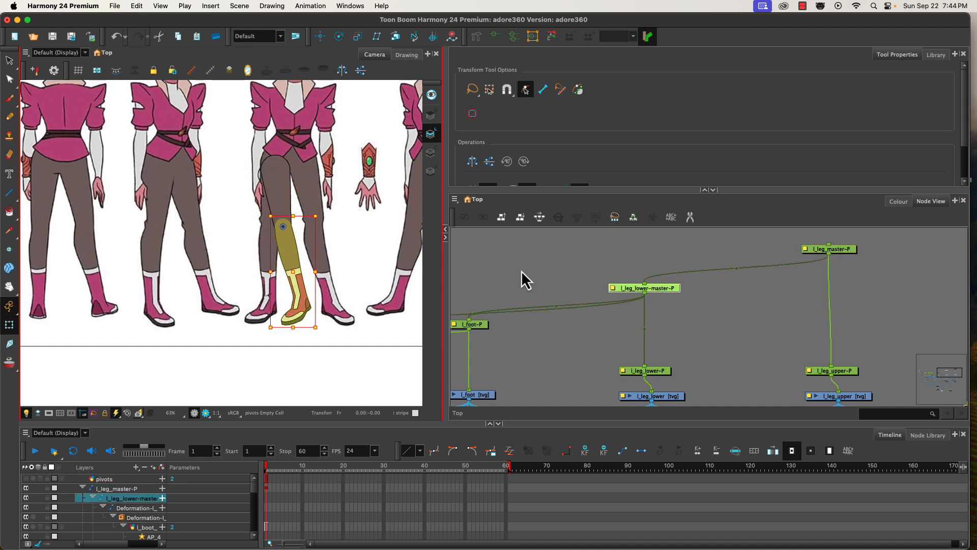
pyautogui.moveTo(322, 330); pyautogui.dragTo(334, 263)
pyautogui.press('b')
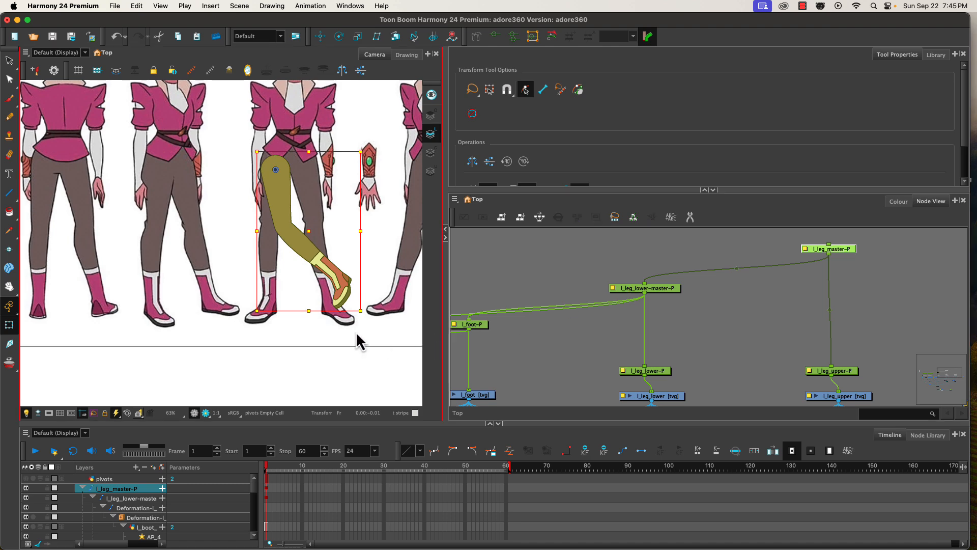
pyautogui.moveTo(371, 320); pyautogui.dragTo(248, 295)
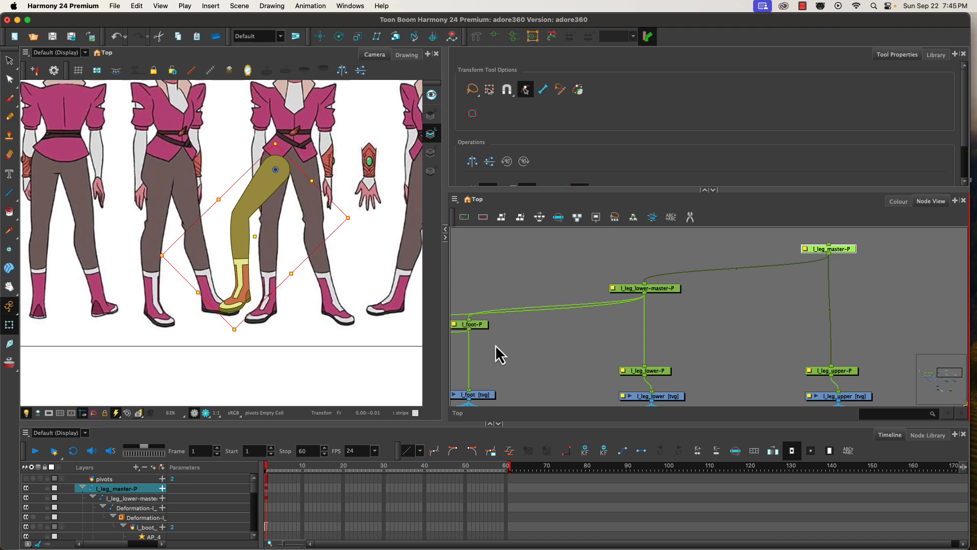
# Step: Rotate the left foot toe-down about the ankle with l_foot-P and turn the foot stripe slightly with its deformation peg
pyautogui.click(238, 301)
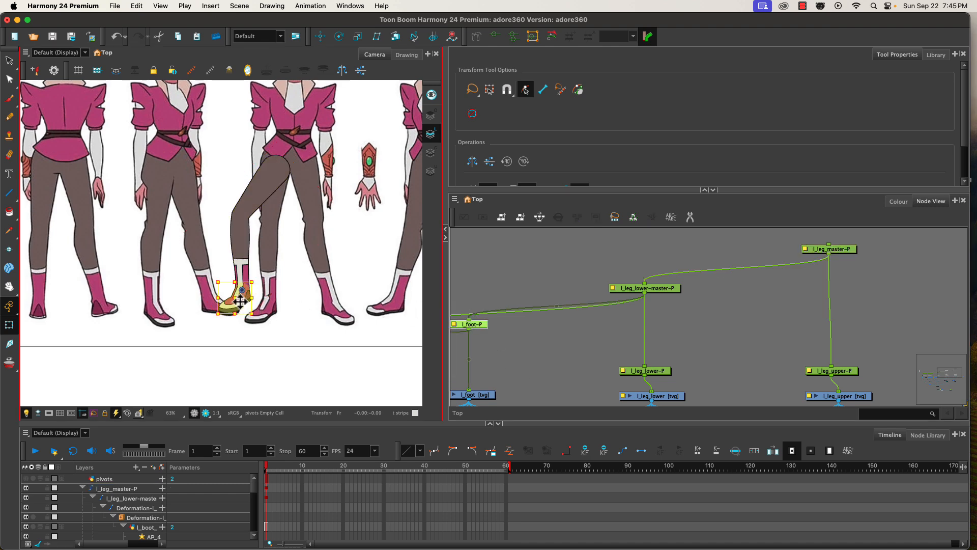
pyautogui.moveTo(591, 360); pyautogui.dragTo(911, 312)
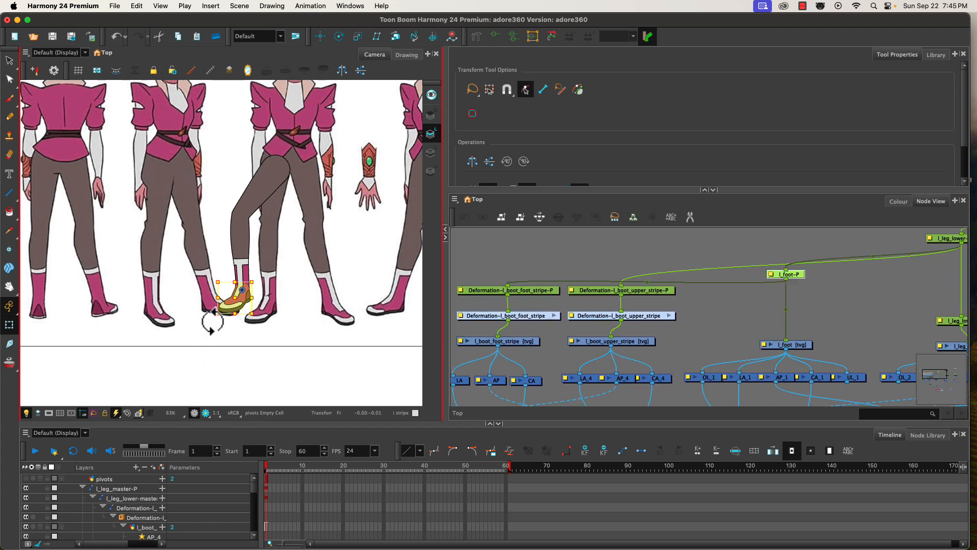
pyautogui.moveTo(213, 322); pyautogui.dragTo(237, 327)
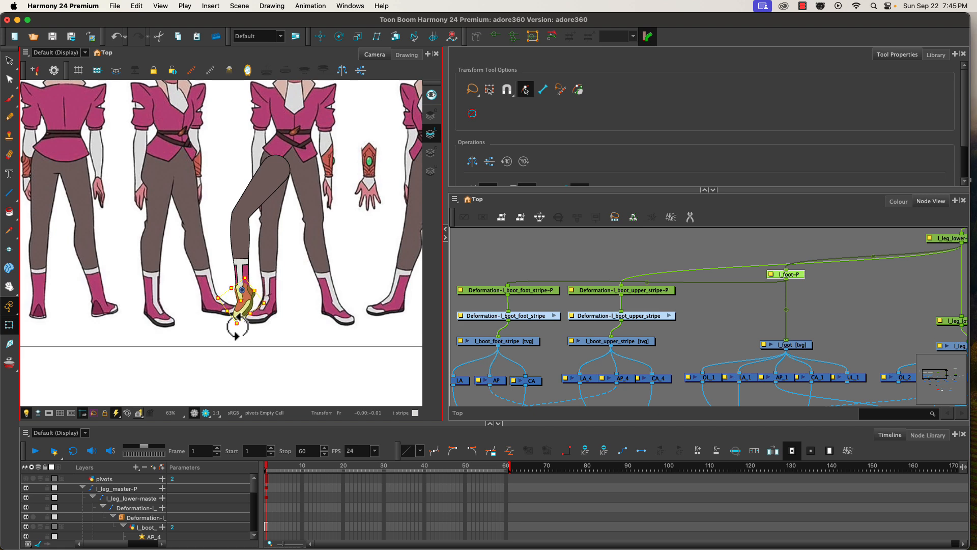
pyautogui.scroll(5, 244, 295)
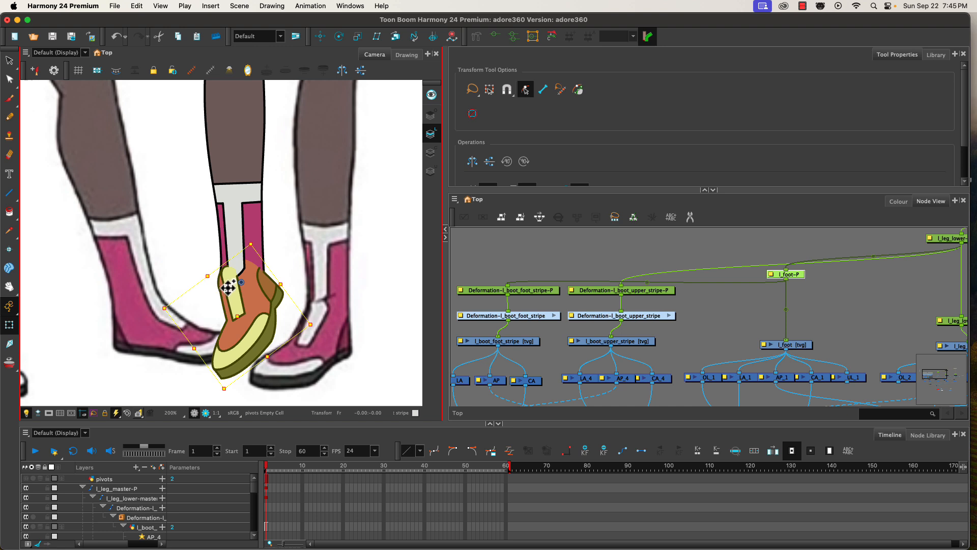
pyautogui.click(230, 292)
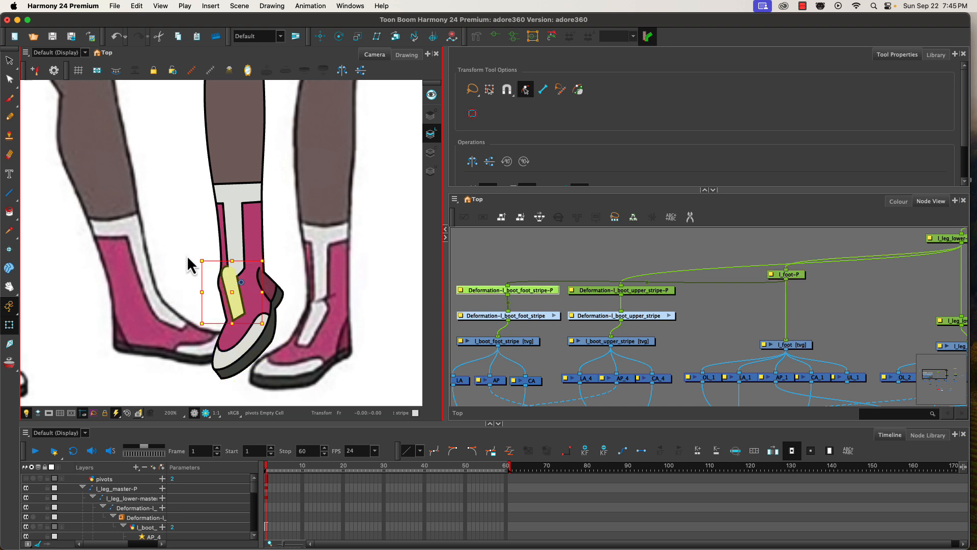
pyautogui.moveTo(196, 257); pyautogui.dragTo(193, 263)
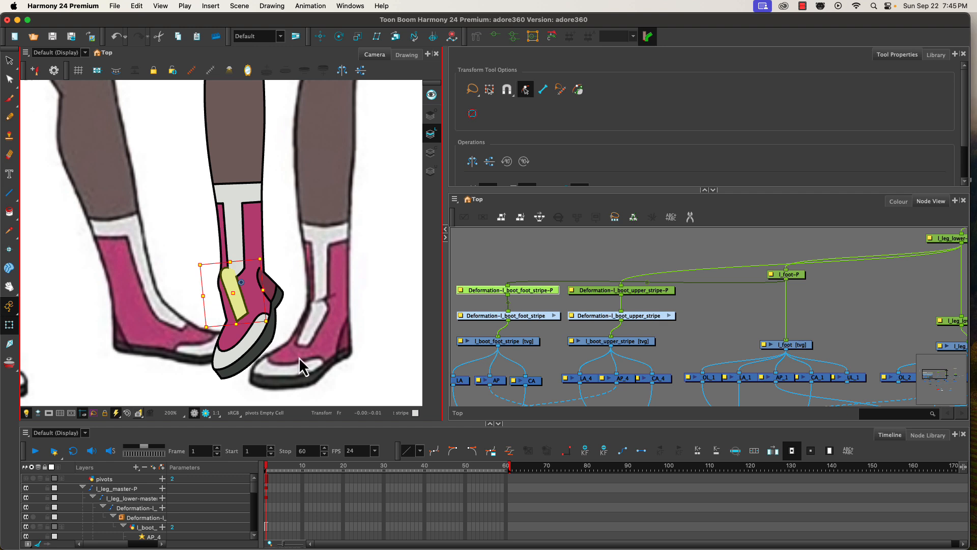
# Step: Undo the foot stripe and foot rotations
pyautogui.press('super+z')
pyautogui.press('super+z')
pyautogui.press('super+z')
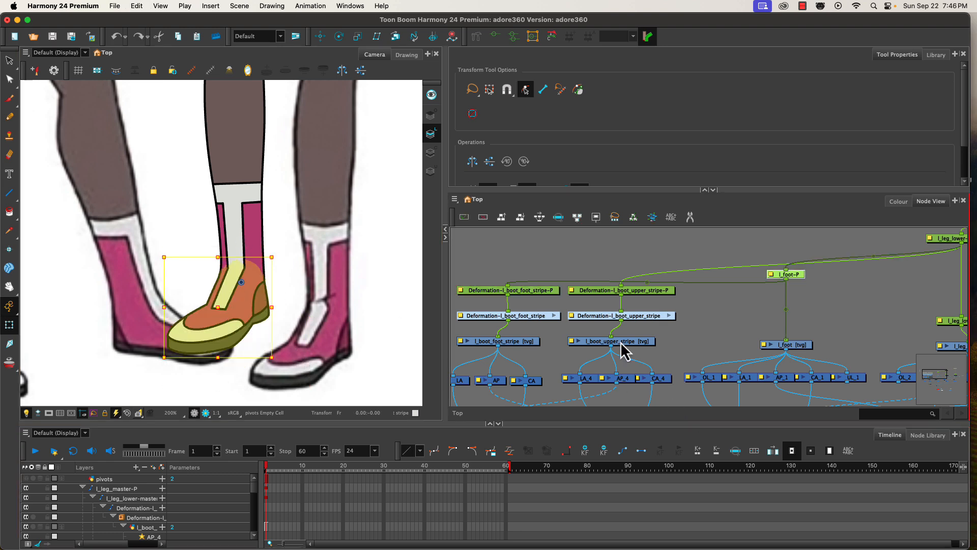
# Step: Select Deformation-l_boot_foot_stripe-P and move its pivot with the Rotate tool to the lower end of the foot stripe
pyautogui.click(532, 291)
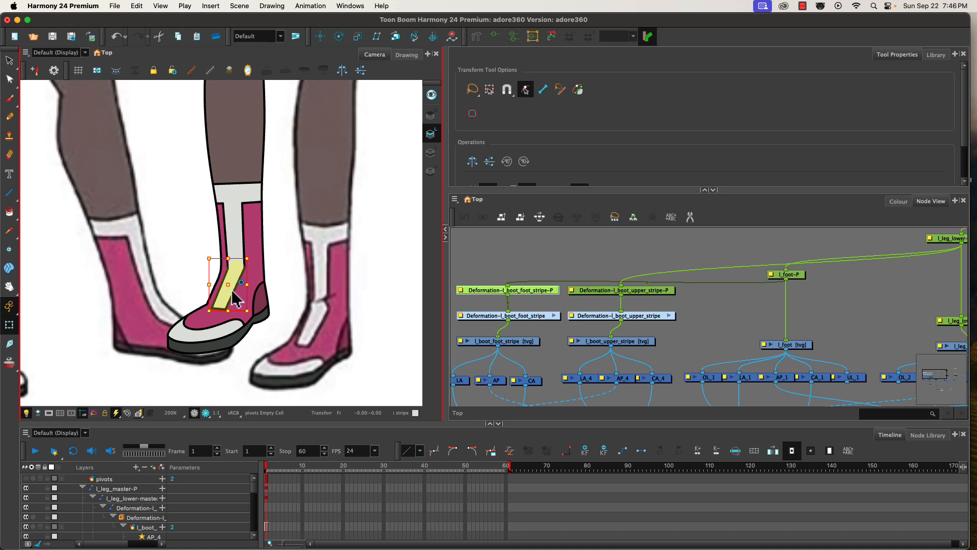
pyautogui.click(338, 37)
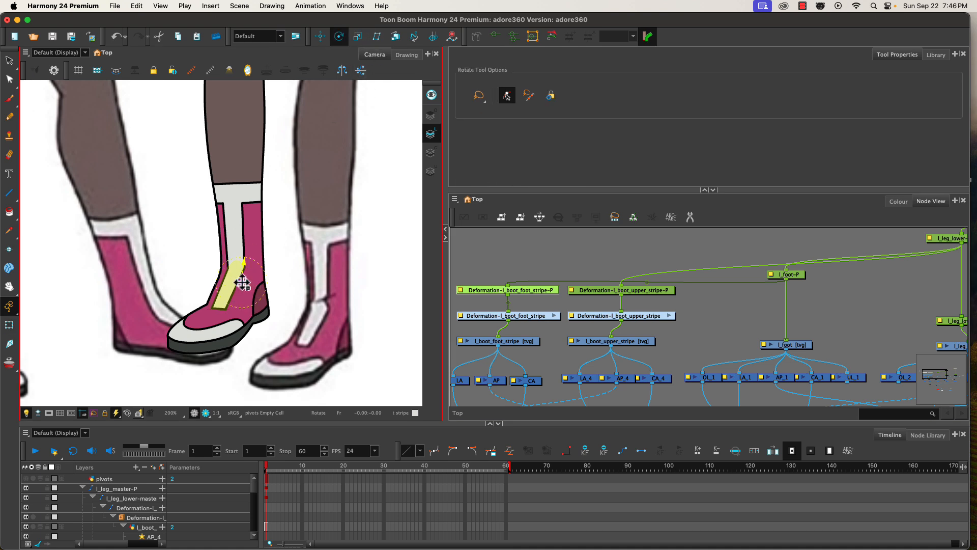
pyautogui.moveTo(243, 283); pyautogui.dragTo(219, 306)
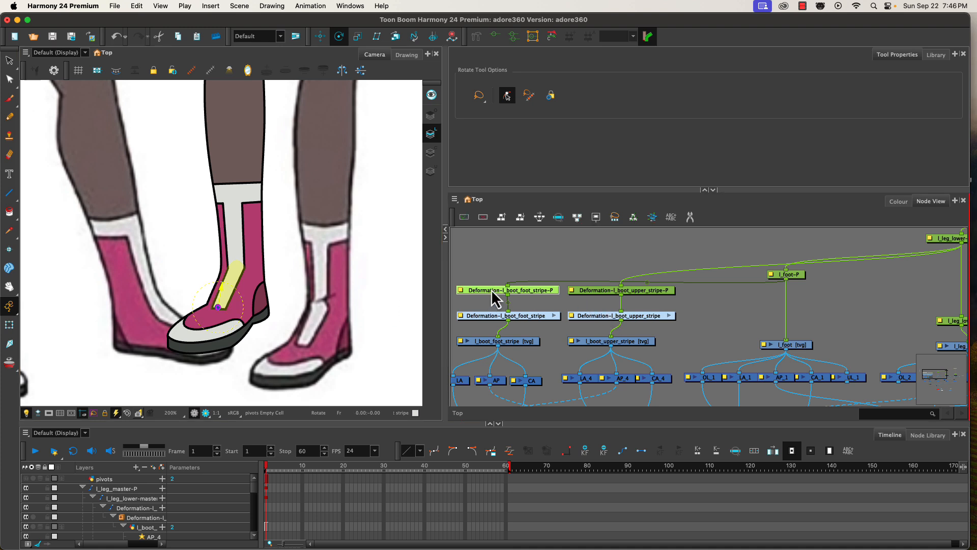
# Step: Rotate the left foot toe-down about the ankle with the Transform tool and turn the foot stripe toward the upper stripe
pyautogui.click(9, 324)
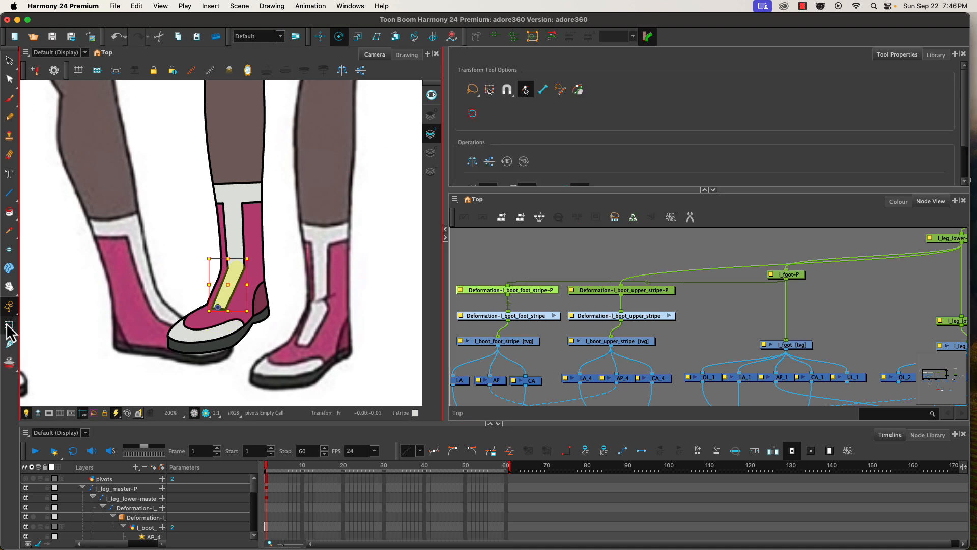
pyautogui.click(197, 336)
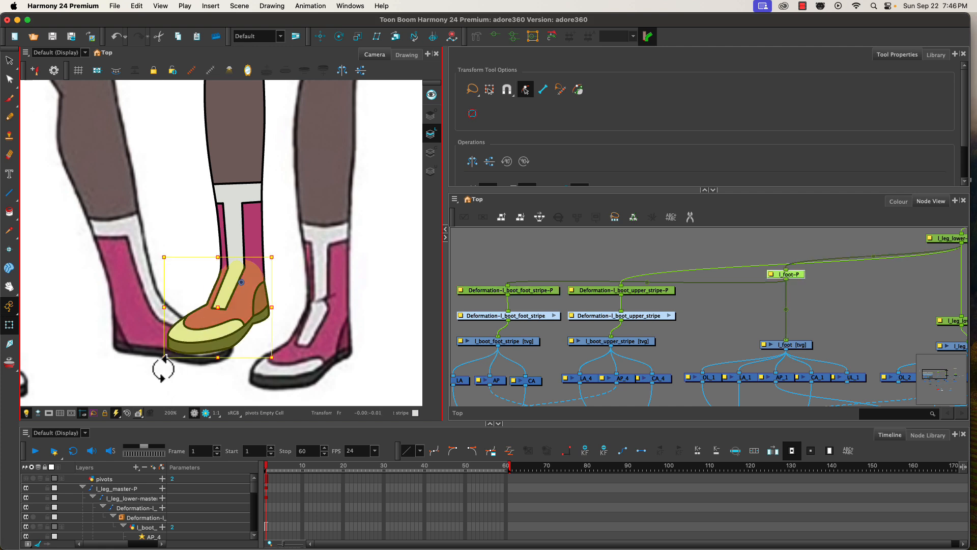
pyautogui.moveTo(162, 365)
pyautogui.mouseDown()
pyautogui.moveTo(138, 326)
pyautogui.moveTo(211, 393)
pyautogui.moveTo(250, 390)
pyautogui.mouseUp()
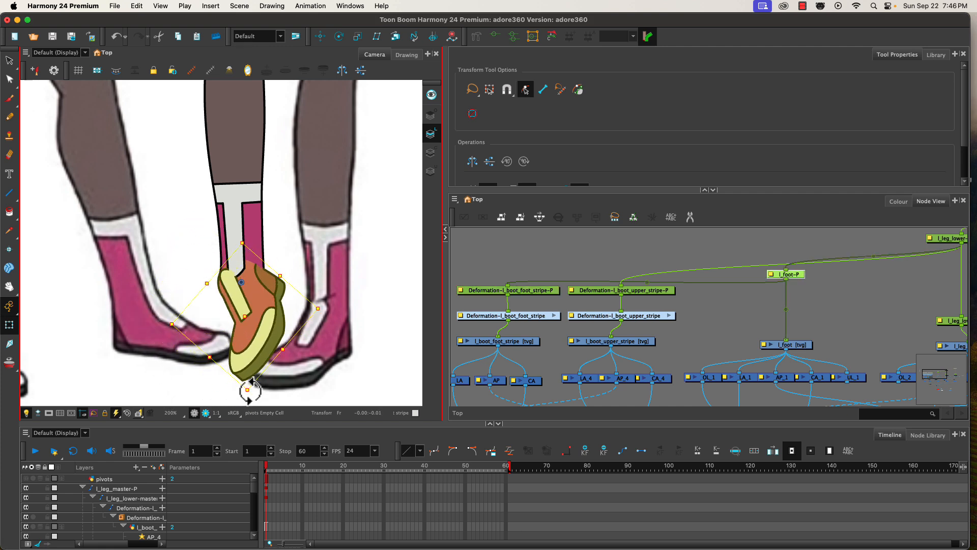
pyautogui.click(235, 298)
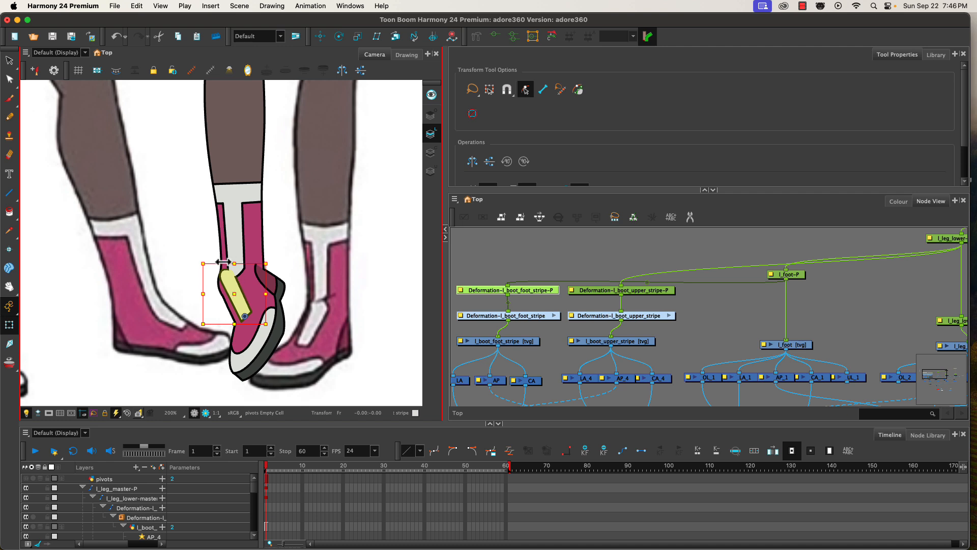
pyautogui.moveTo(196, 258)
pyautogui.mouseDown()
pyautogui.moveTo(227, 255)
pyautogui.moveTo(207, 253)
pyautogui.mouseUp()
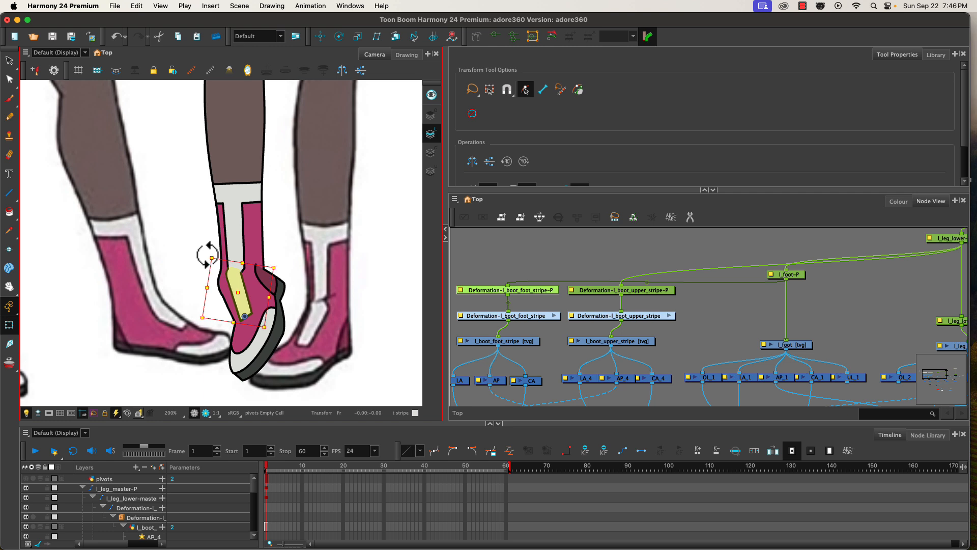
pyautogui.moveTo(207, 254); pyautogui.dragTo(204, 258)
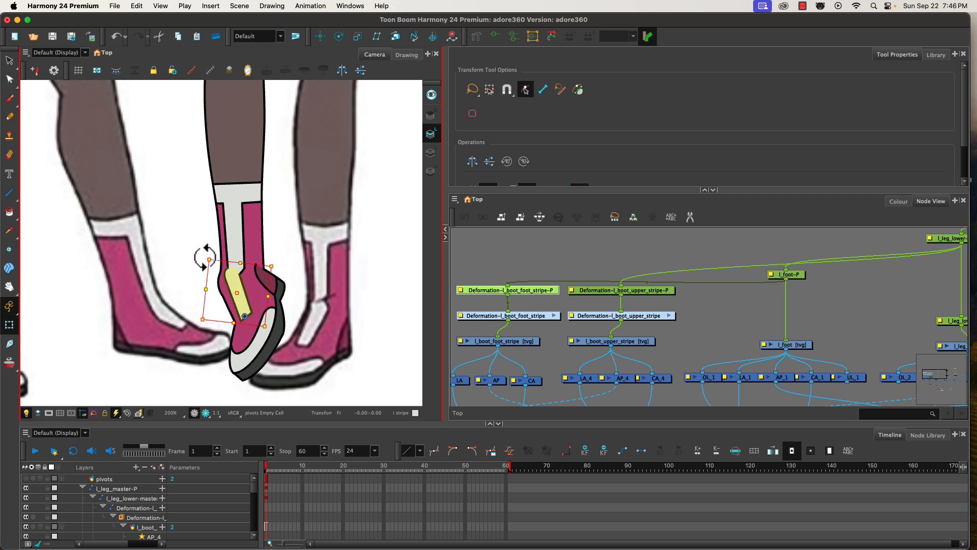
# Step: Nudge the left foot slightly under the lower leg and rotate the foot stripe to meet the upper stripe
pyautogui.click(243, 290)
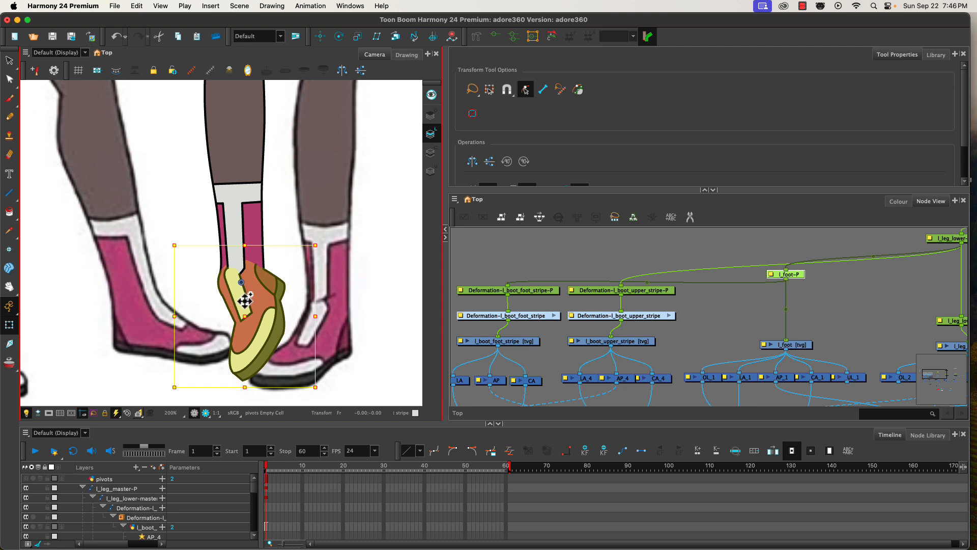
pyautogui.moveTo(258, 295)
pyautogui.mouseDown()
pyautogui.moveTo(279, 307)
pyautogui.moveTo(259, 306)
pyautogui.moveTo(262, 290)
pyautogui.moveTo(316, 303)
pyautogui.moveTo(260, 296)
pyautogui.mouseUp()
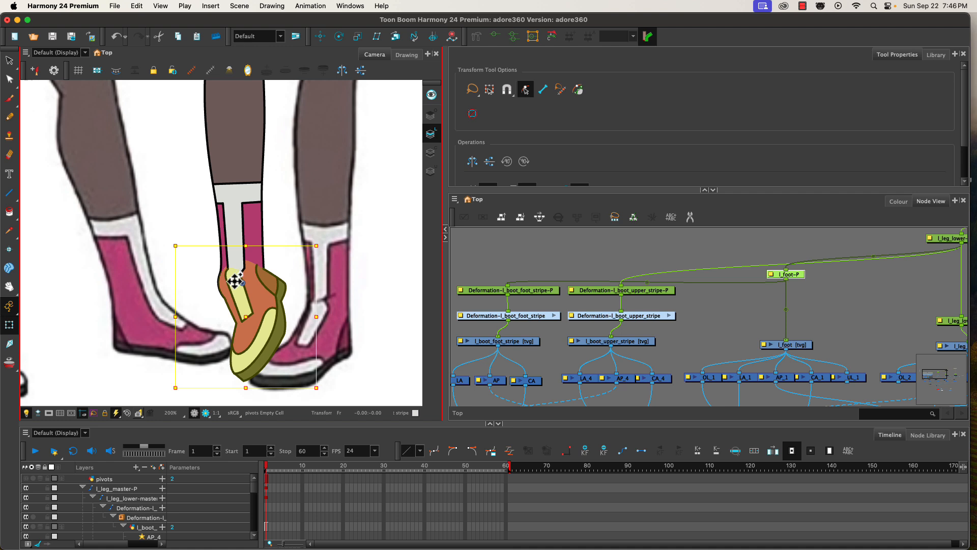
pyautogui.click(235, 280)
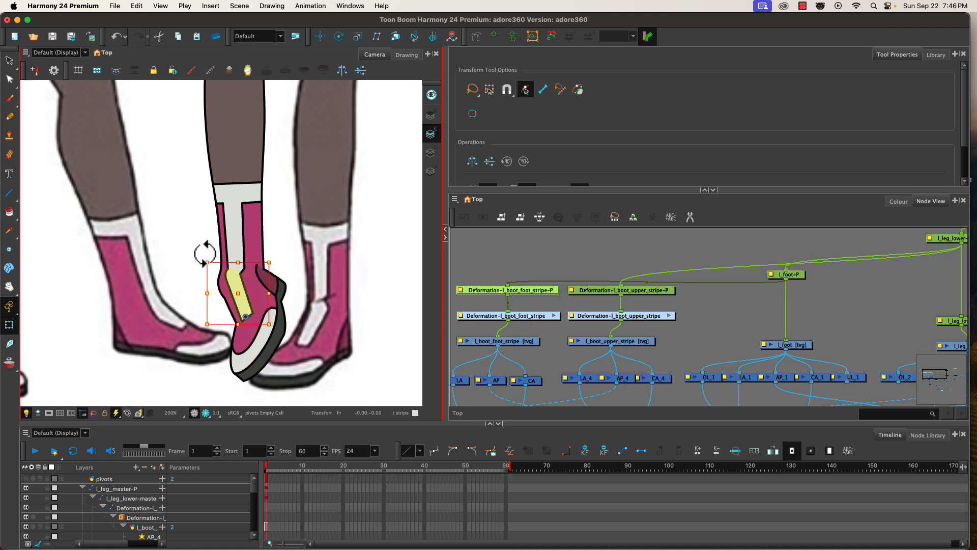
pyautogui.moveTo(205, 257); pyautogui.dragTo(210, 254)
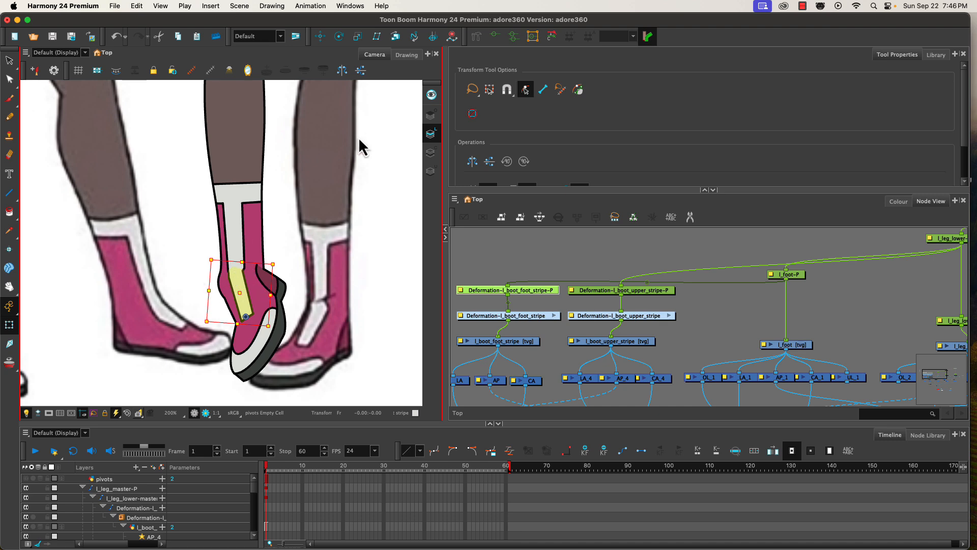
# Step: Show the foot stripe's deformation controls, move its upper corner point away from the toe to join the upper stripe, and deselect the stripe
pyautogui.click(500, 33)
pyautogui.scroll(5, 232, 300)
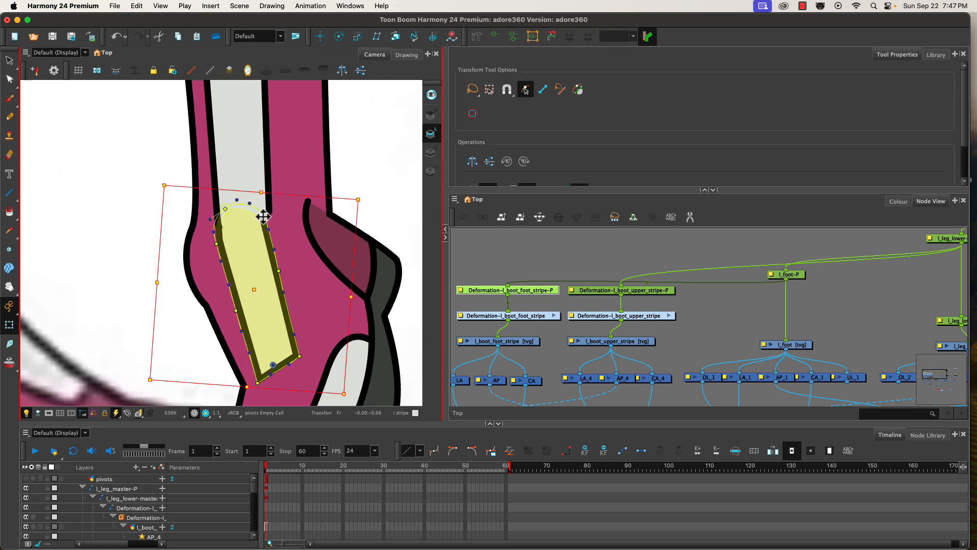
pyautogui.click(225, 209)
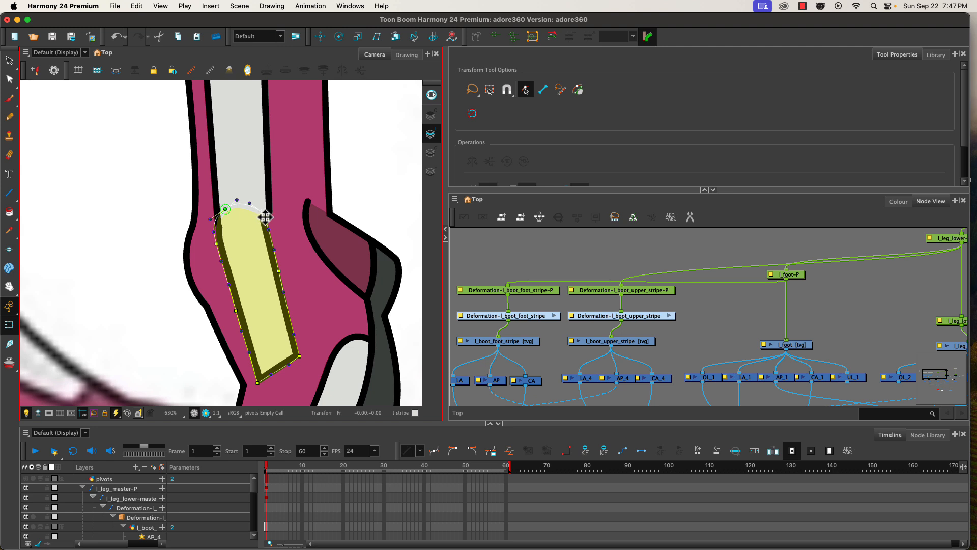
pyautogui.moveTo(269, 210); pyautogui.dragTo(266, 204)
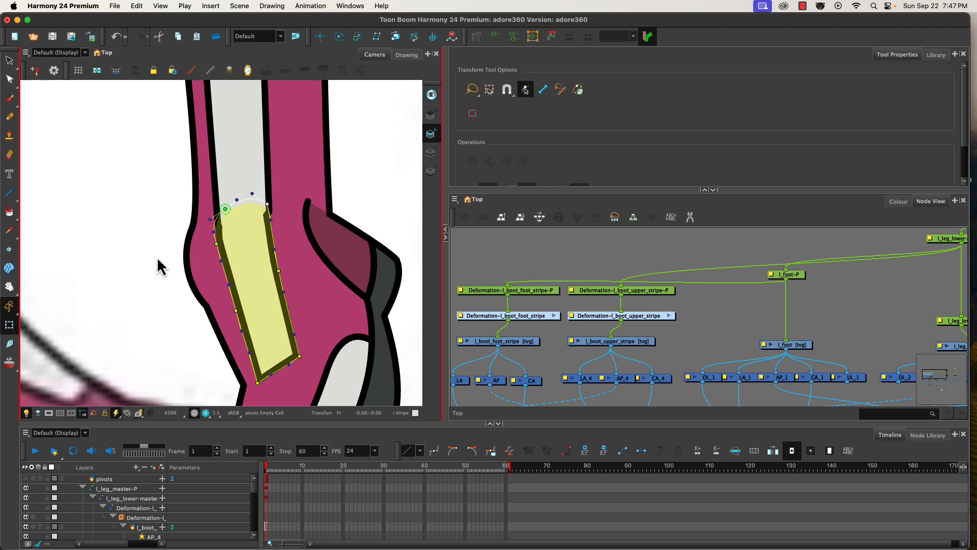
pyautogui.scroll(-2, 157, 257)
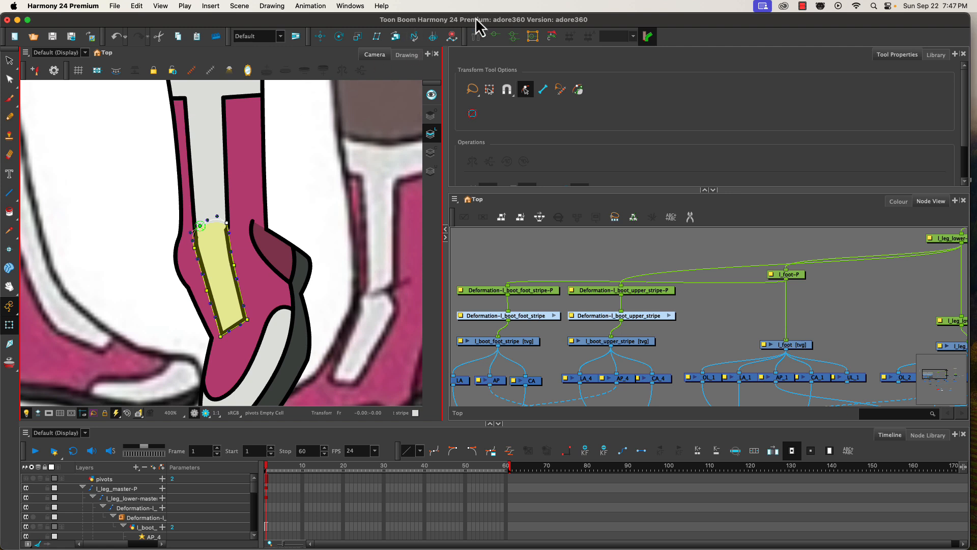
pyautogui.click(152, 172)
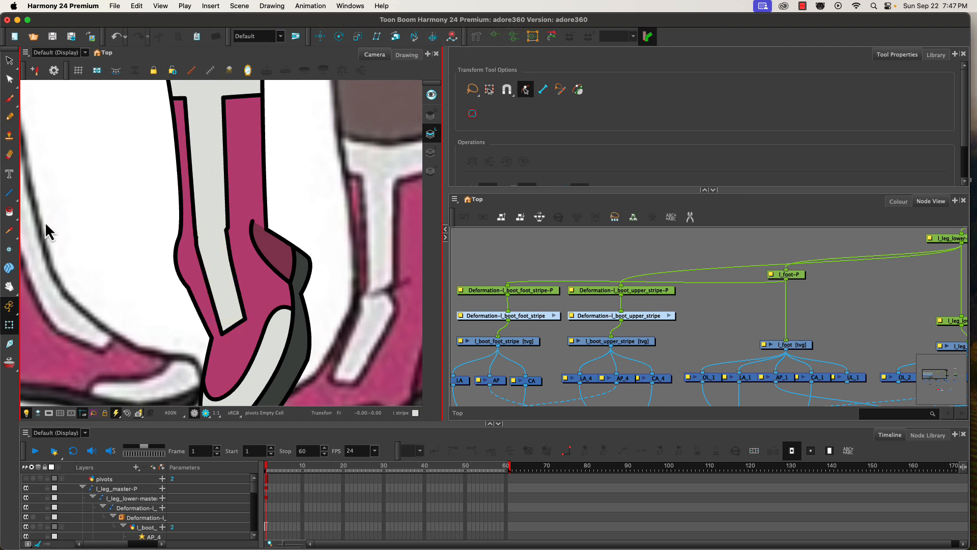
pyautogui.scroll(-2, 105, 300)
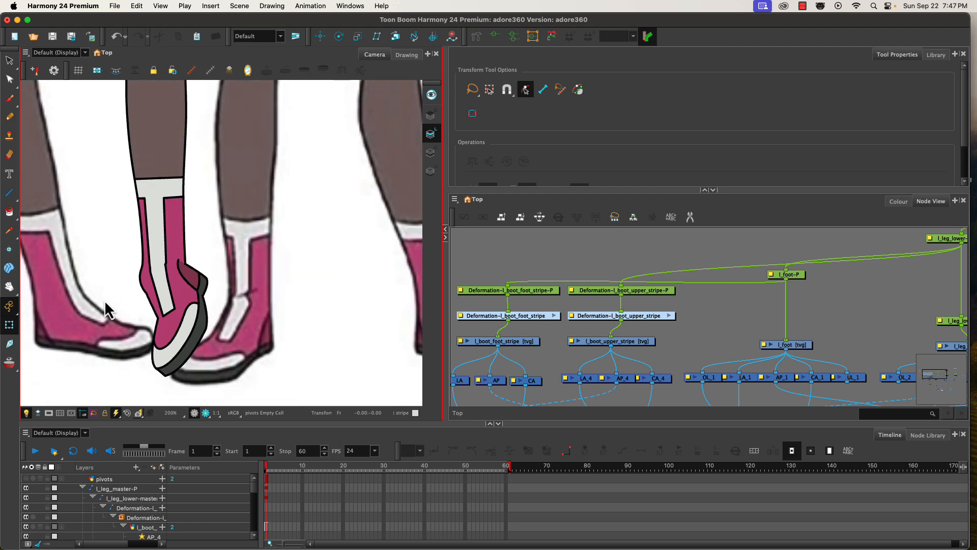
# Step: Select the l_foot-P peg and rotate the left foot about the ankle so the sole lies nearly flat
pyautogui.scroll(2, 105, 299)
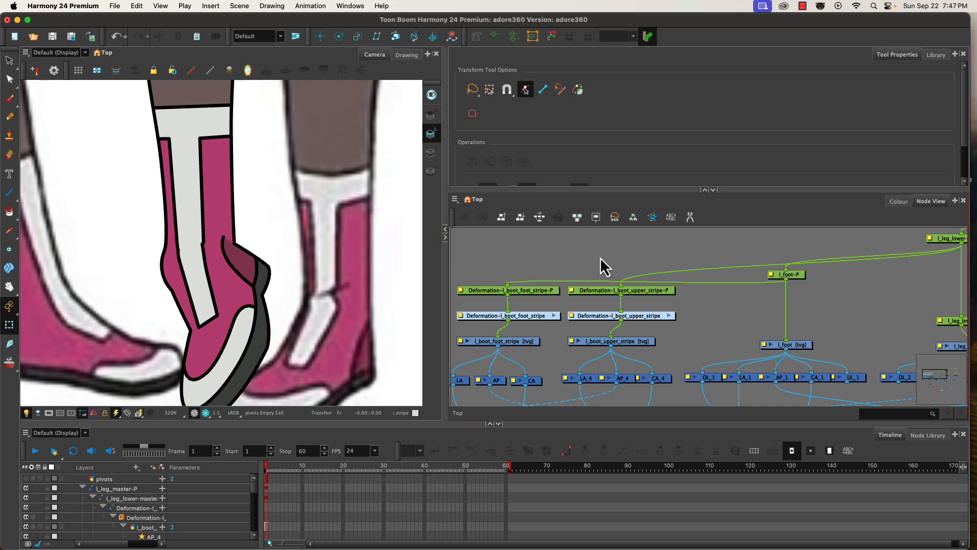
pyautogui.click(799, 276)
pyautogui.press('b')
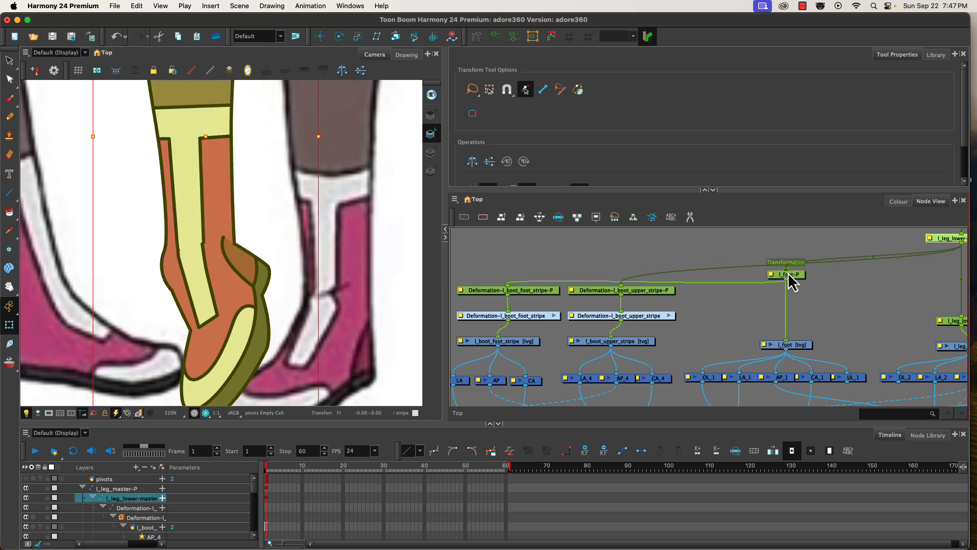
pyautogui.click(775, 277)
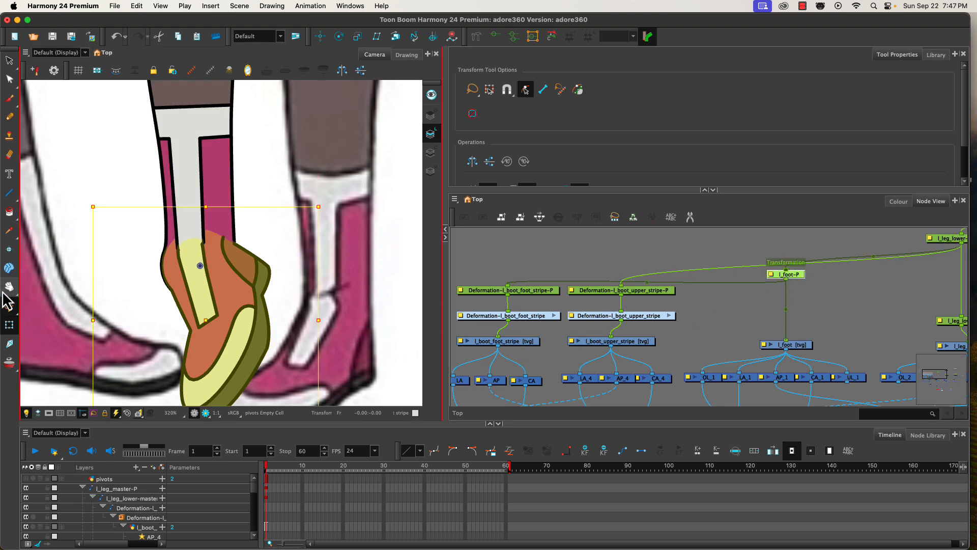
pyautogui.moveTo(327, 203); pyautogui.dragTo(234, 266)
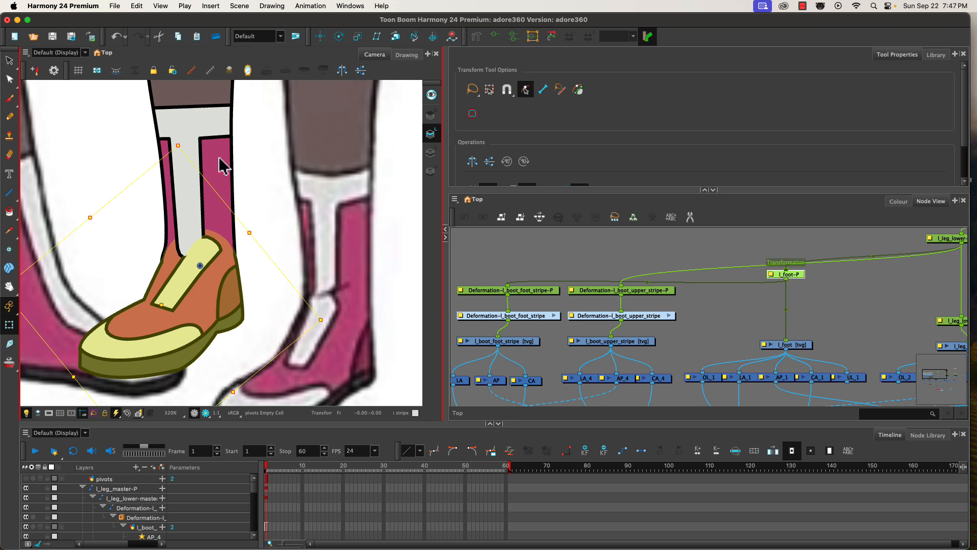
# Step: Swing the left foot back toe-down about the ankle and try slightly different angles to test how the stripes join
pyautogui.moveTo(174, 126); pyautogui.dragTo(70, 205)
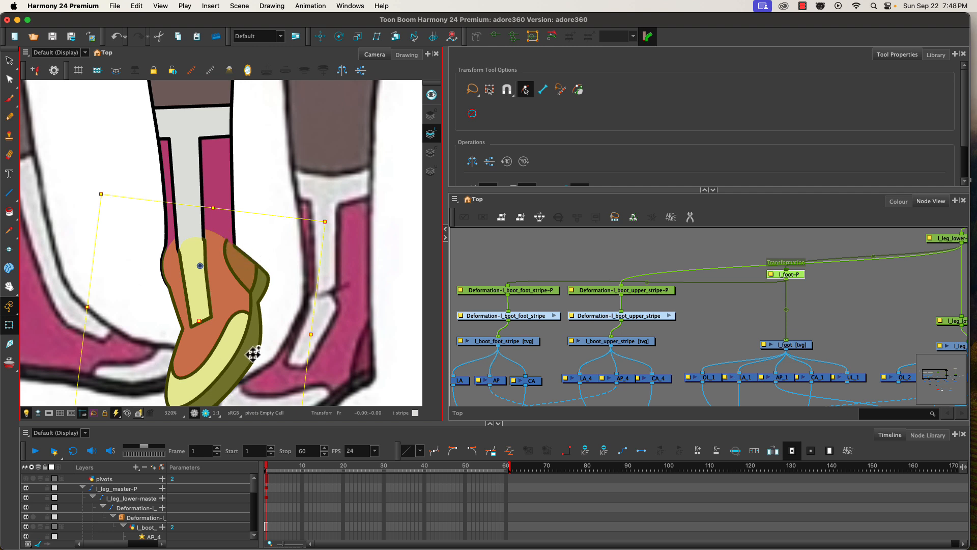
pyautogui.moveTo(334, 215)
pyautogui.mouseDown()
pyautogui.moveTo(329, 261)
pyautogui.moveTo(340, 246)
pyautogui.moveTo(333, 253)
pyautogui.mouseUp()
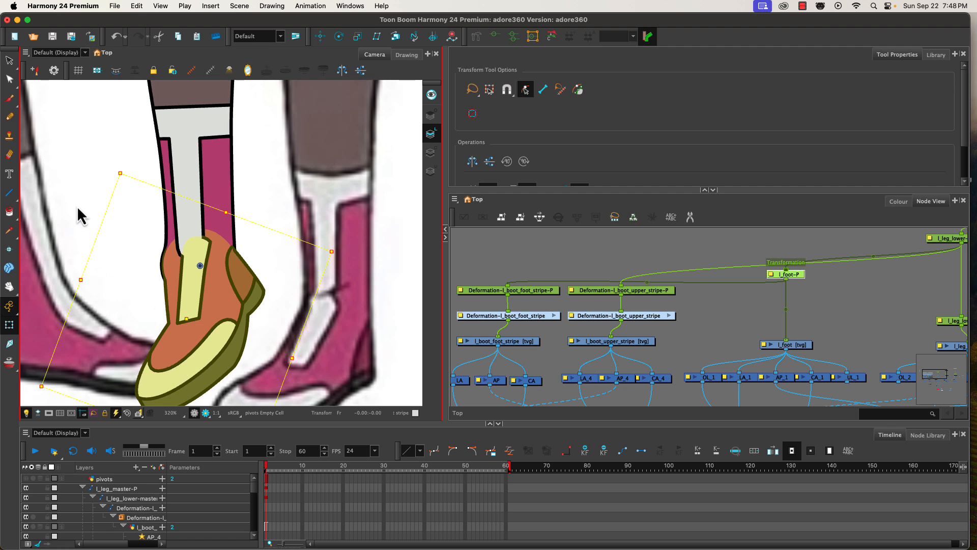
pyautogui.scroll(-6, 158, 312)
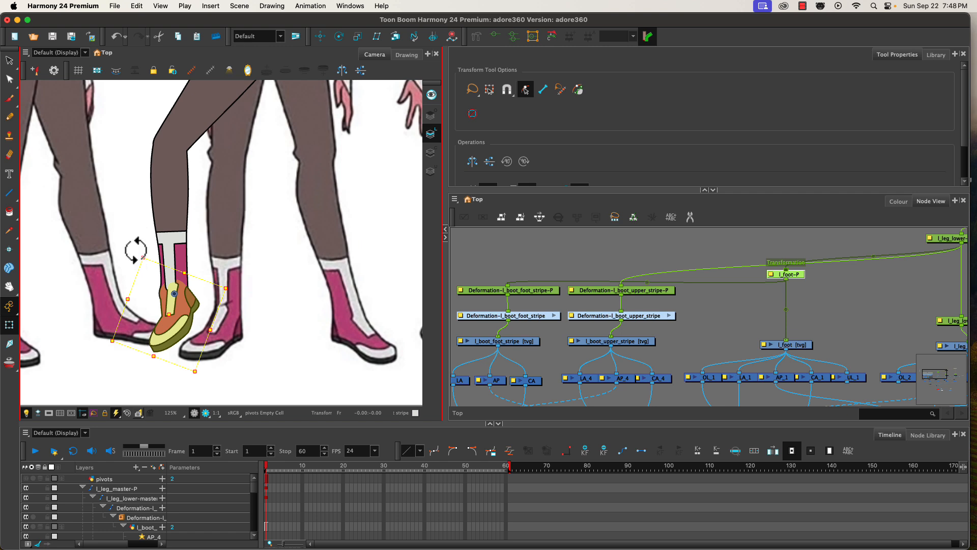
pyautogui.moveTo(135, 251); pyautogui.dragTo(70, 216)
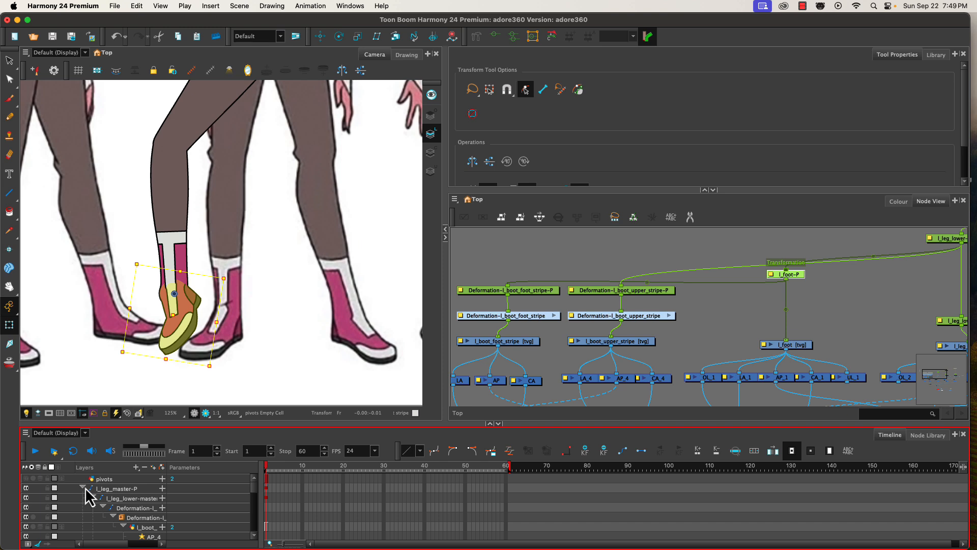
# Step: Enlarge the Node View, delete the unconnected OL and UL nodes, and move the hips drawing node farther from the leg nodes
pyautogui.click(516, 249)
pyautogui.press('`')
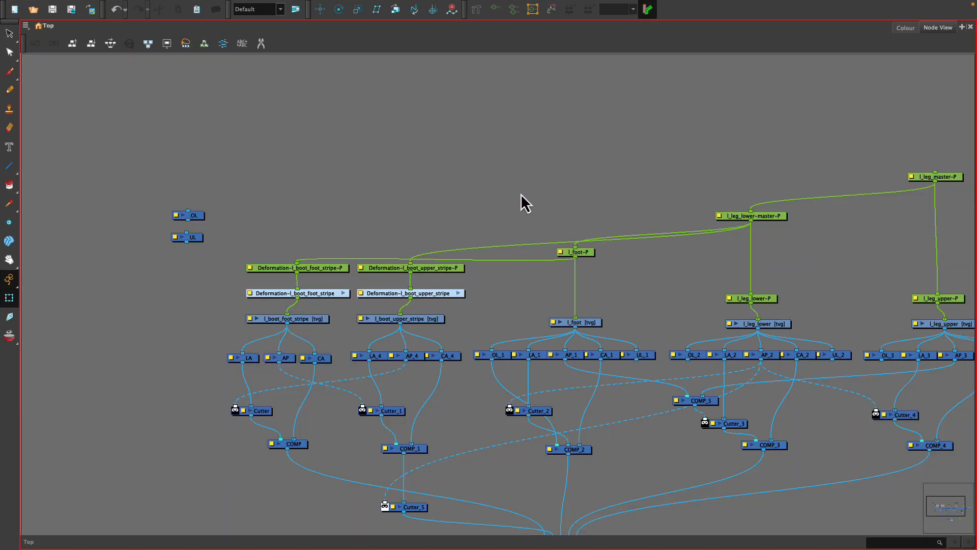
pyautogui.moveTo(167, 169); pyautogui.dragTo(92, 166)
pyautogui.press('Delete')
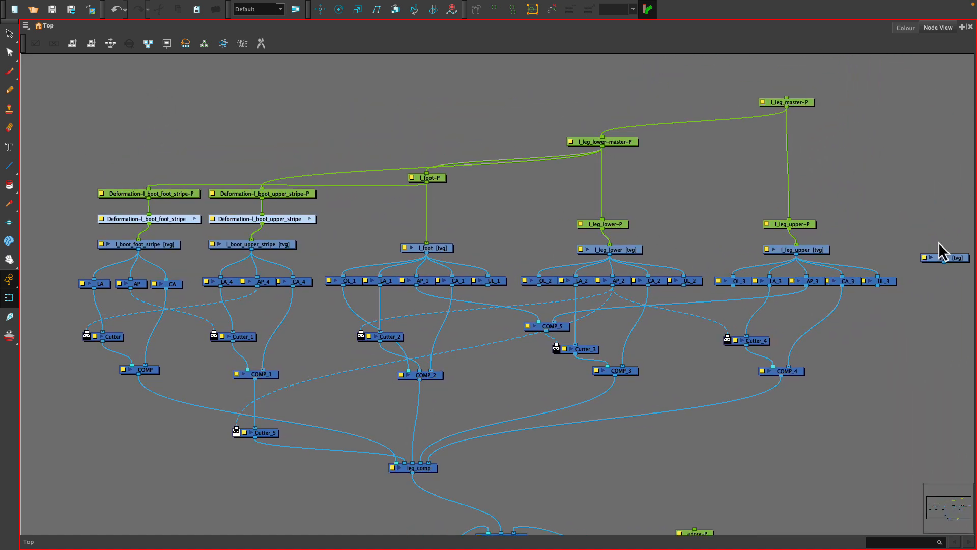
pyautogui.moveTo(962, 262); pyautogui.dragTo(973, 285)
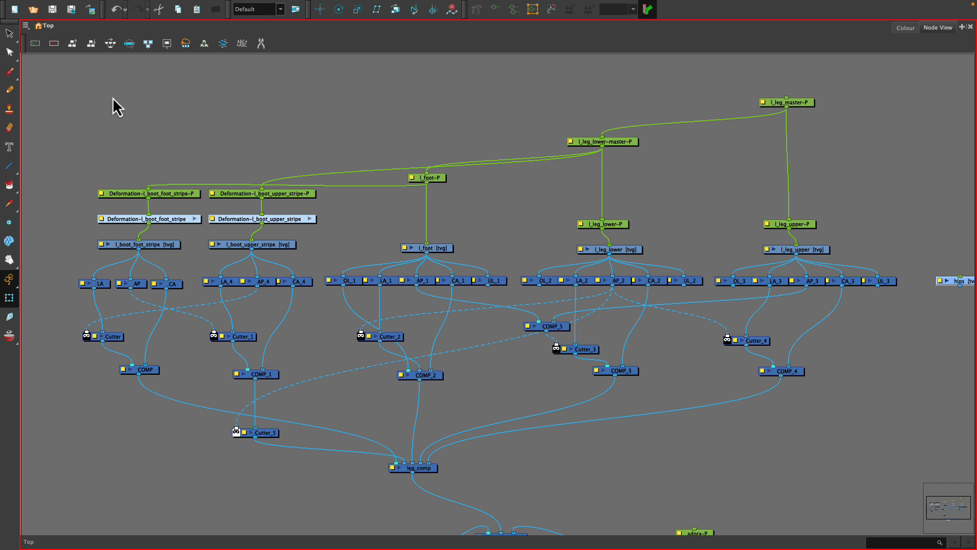
# Step: Select all left leg nodes from the pegs down to leg_comp and insert a backdrop behind them
pyautogui.moveTo(68, 71); pyautogui.dragTo(920, 489)
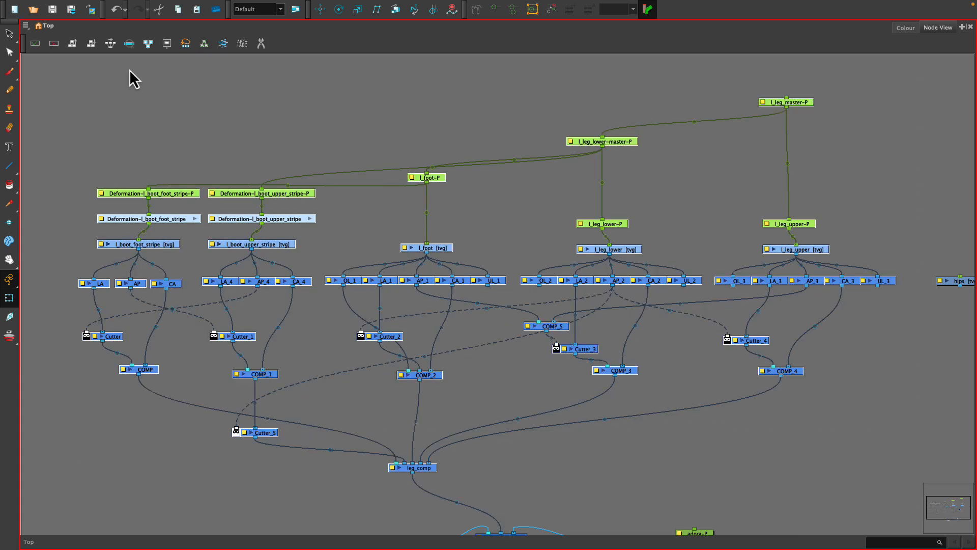
pyautogui.click(25, 26)
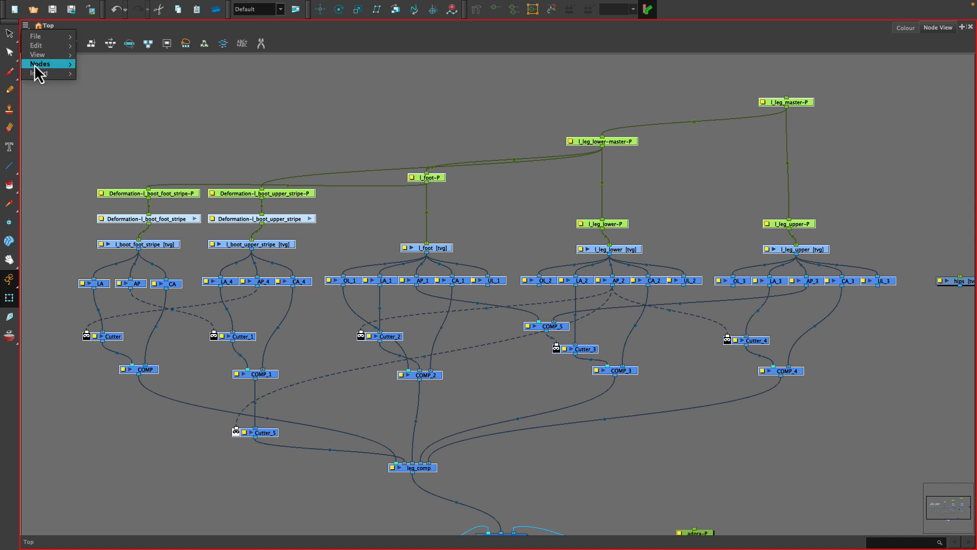
pyautogui.moveTo(35, 73)
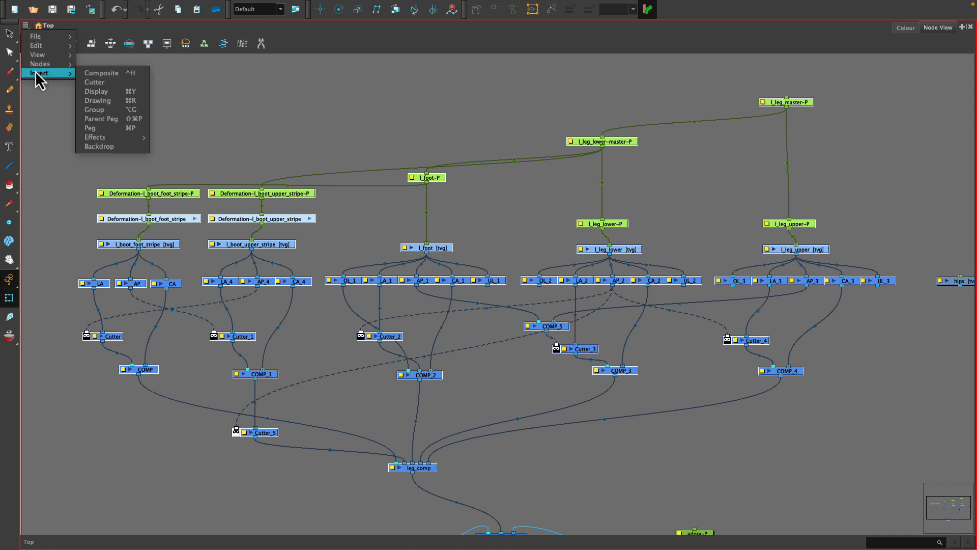
pyautogui.click(116, 146)
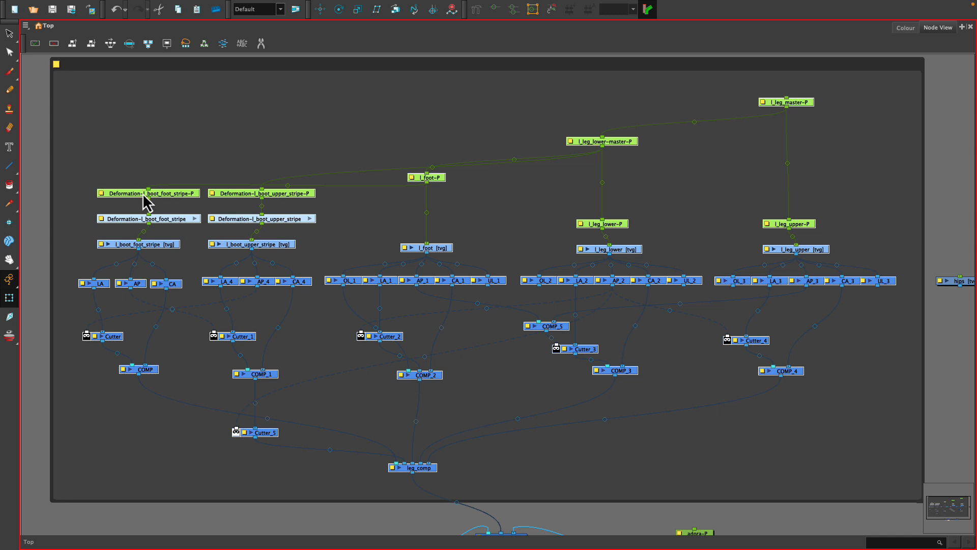
# Step: Name the new backdrop LEFT LEG and set its colour to bright pink
pyautogui.doubleClick(61, 71)
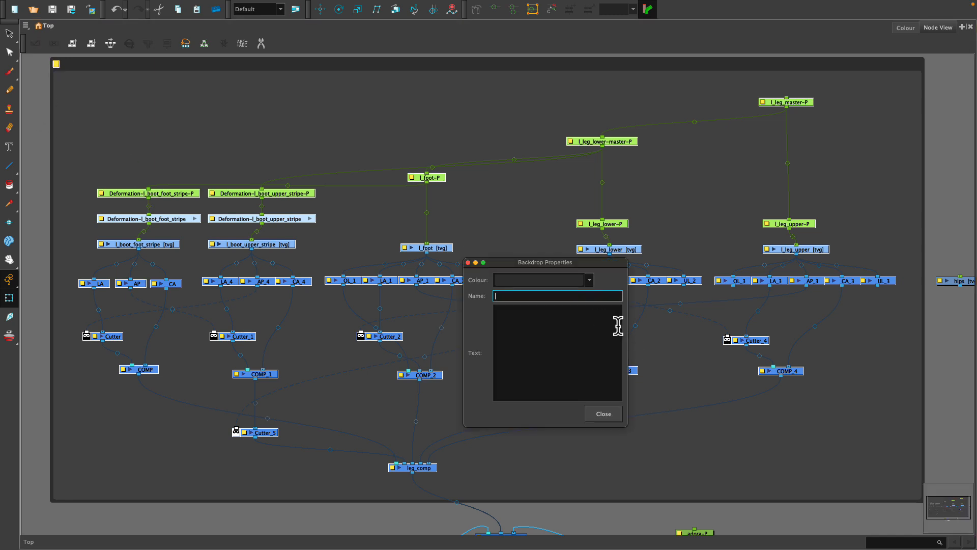
pyautogui.write('LEFT LEFC')
pyautogui.press('BackSpace')
pyautogui.write('G')
pyautogui.press('BackSpace')
pyautogui.click(589, 280)
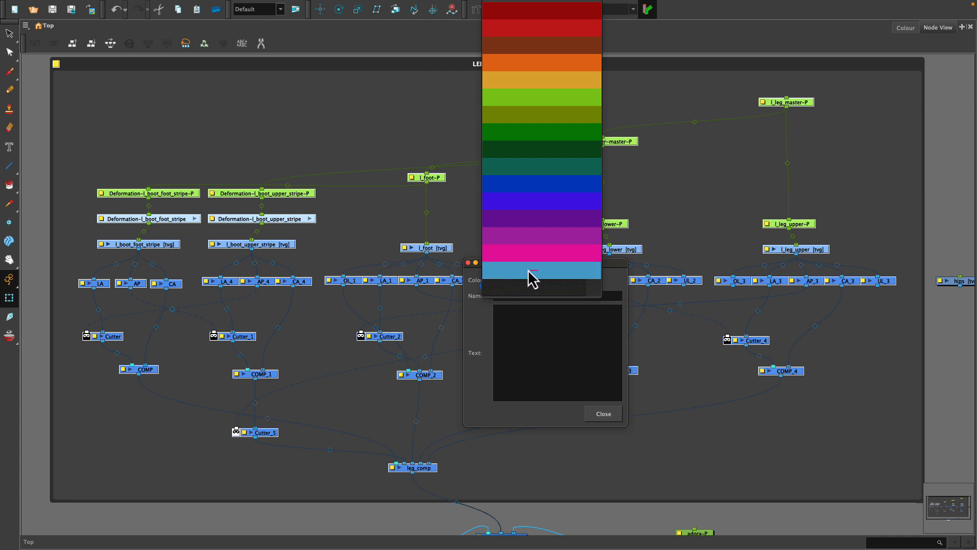
pyautogui.click(566, 279)
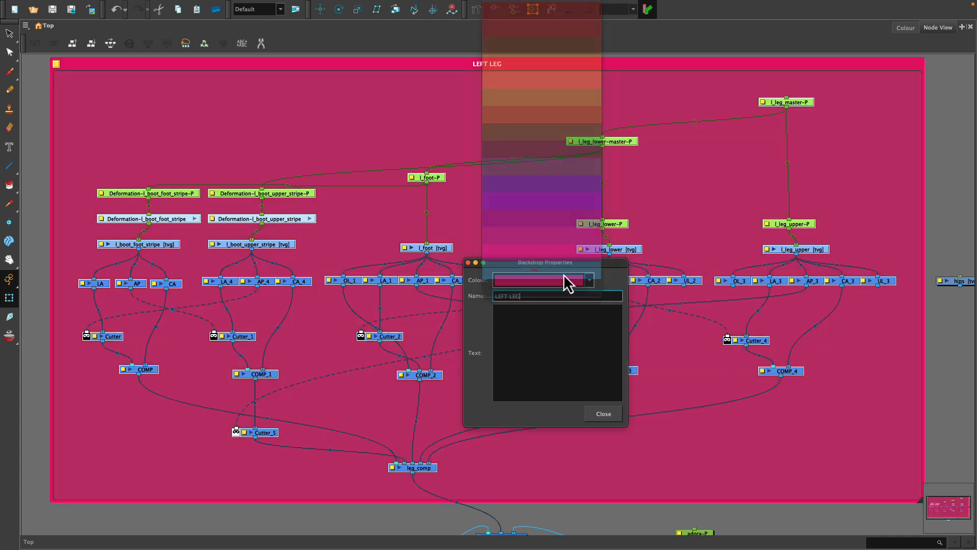
pyautogui.click(615, 419)
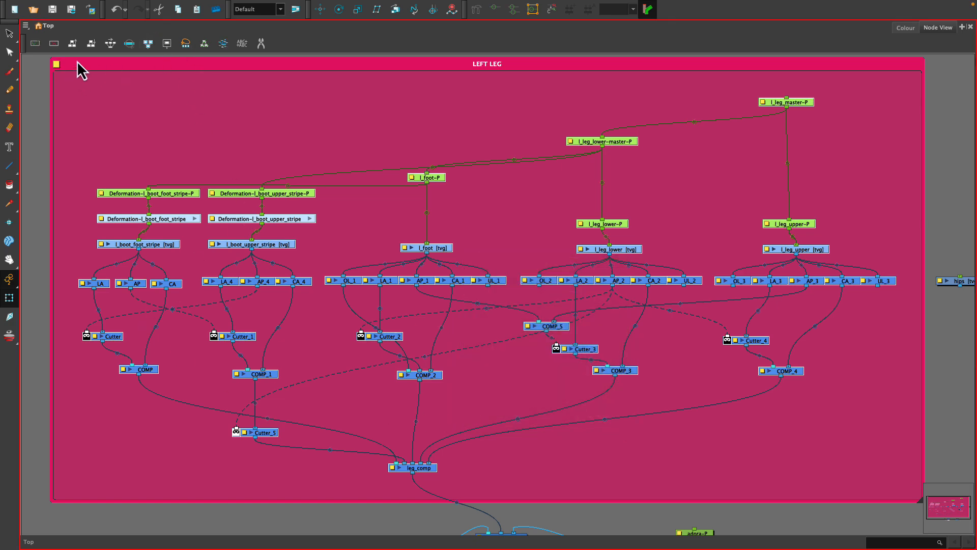
# Step: Move the LEFT LEG backdrop with its nodes farther from the hips node and the main composite
pyautogui.moveTo(77, 62)
pyautogui.mouseDown()
pyautogui.moveTo(90, 103)
pyautogui.moveTo(71, 44)
pyautogui.moveTo(69, 79)
pyautogui.mouseUp()
pyautogui.scroll(-3, 96, 204)
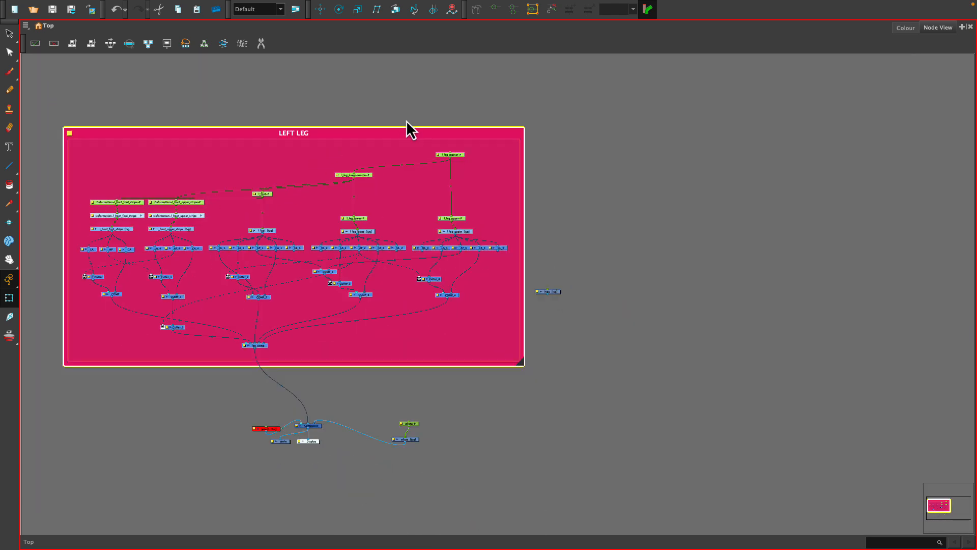
pyautogui.moveTo(397, 132); pyautogui.dragTo(369, 116)
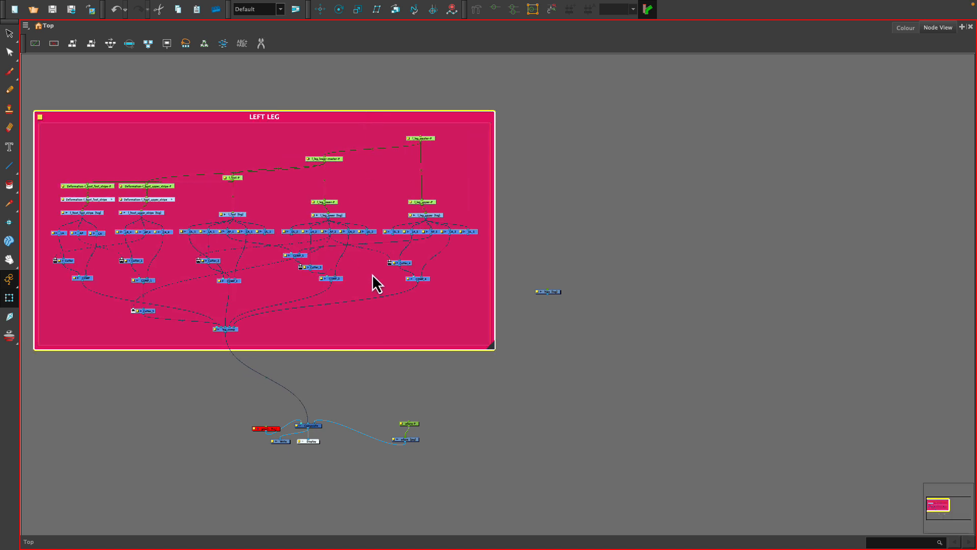